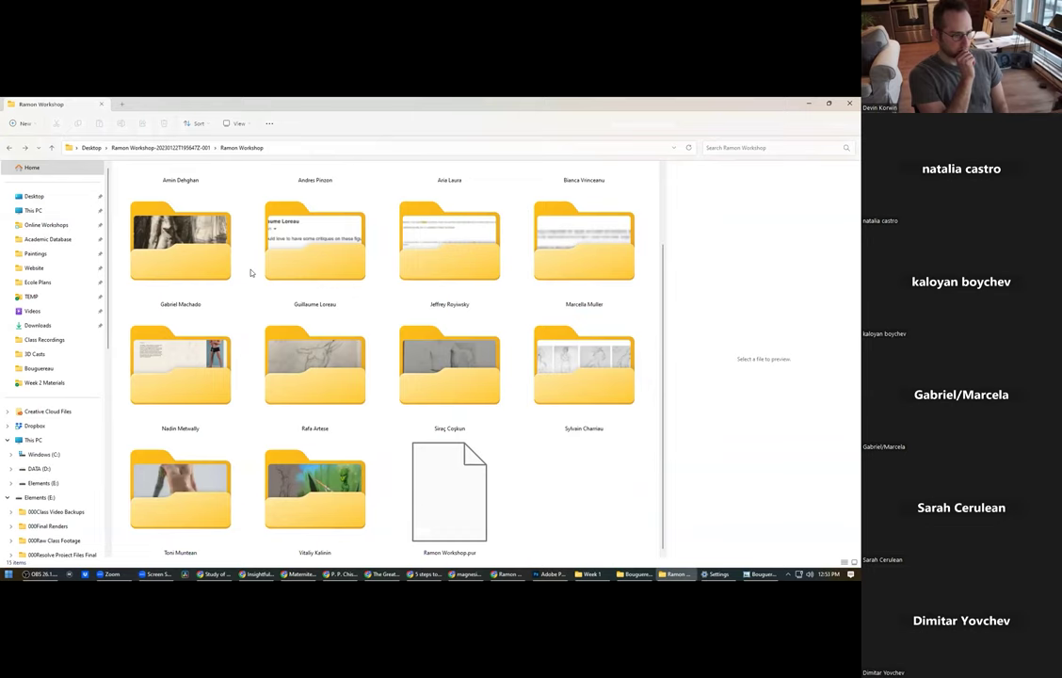
Open the first student's folder and view reference images 263 and 266ref, continuing to the student's written question.
click(207, 223)
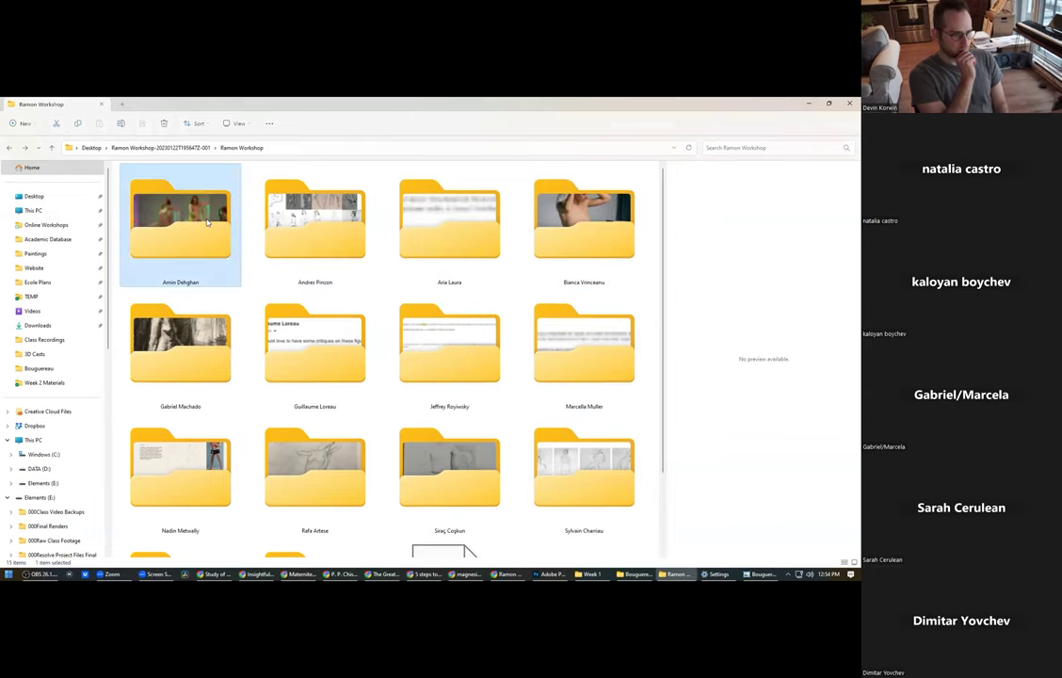
double_click(207, 222)
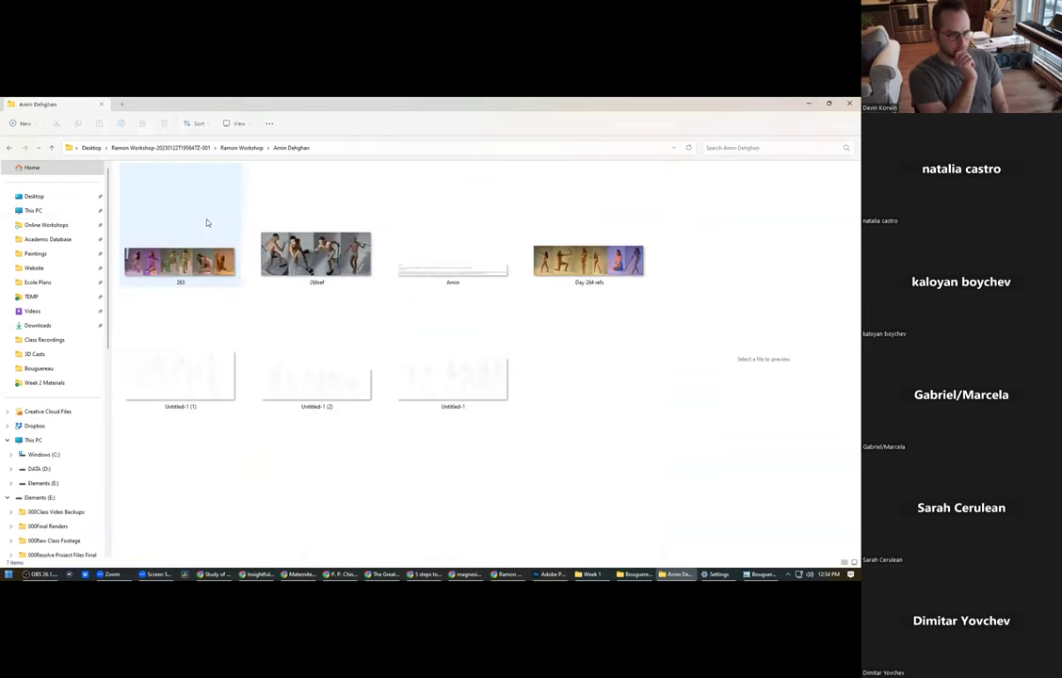
click(200, 252)
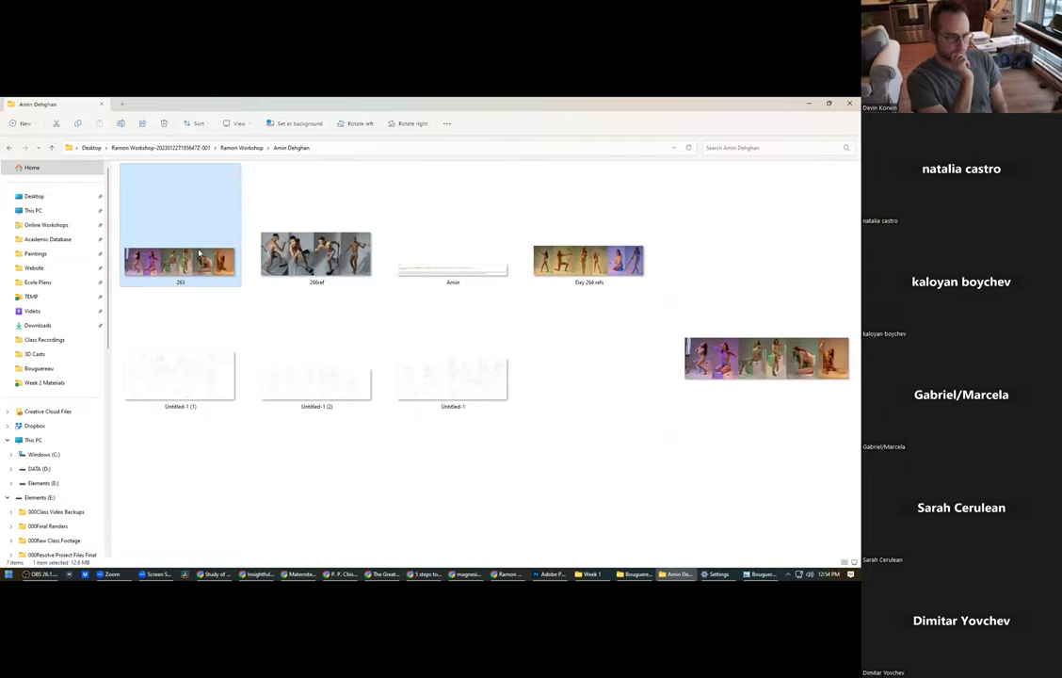
double_click(200, 252)
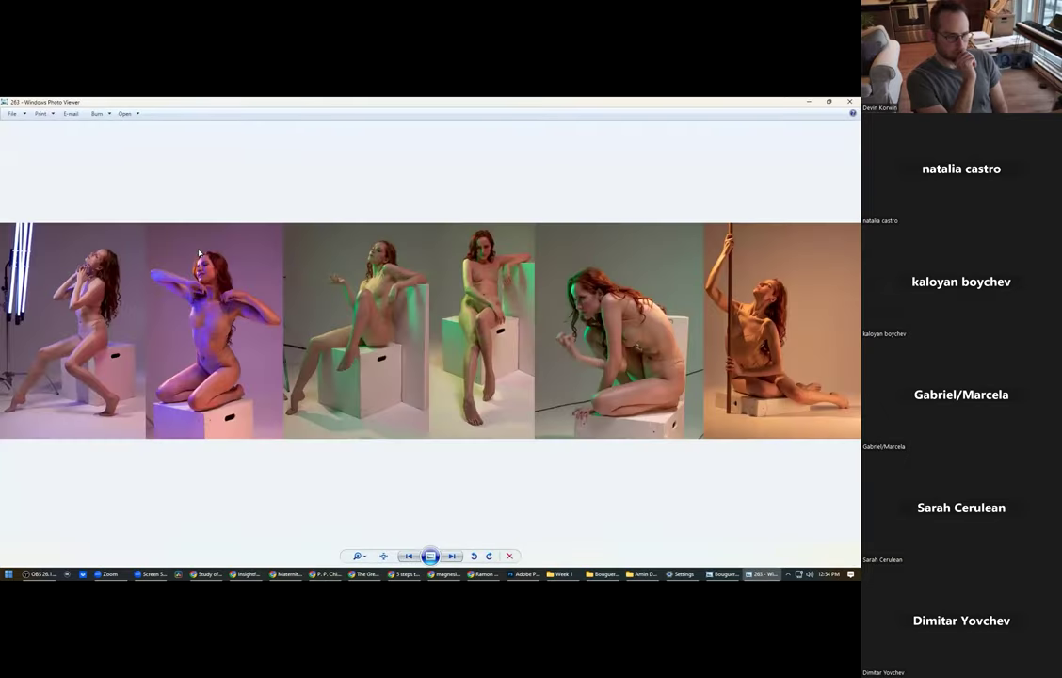
key(Right)
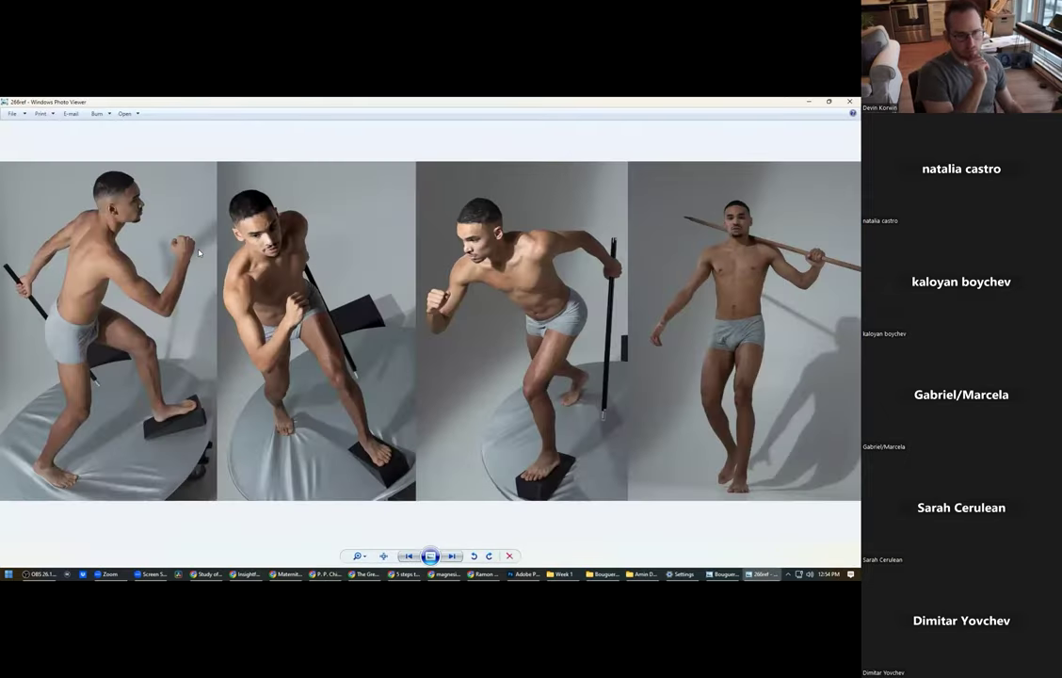
key(Right)
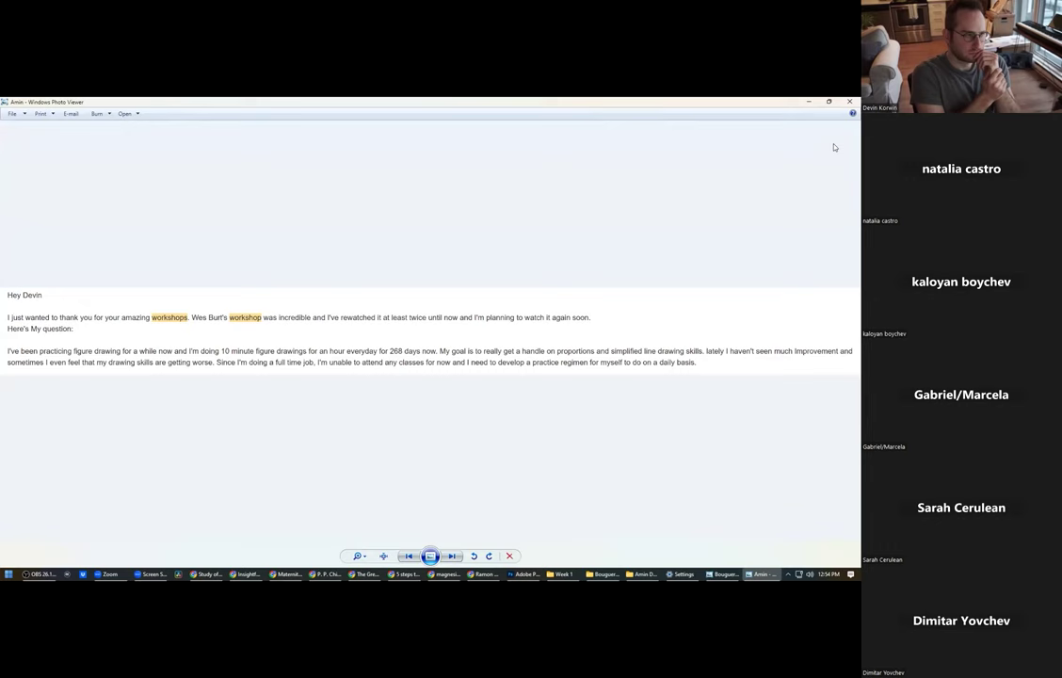
Restore the maximized photo viewer window, then enlarge and position it so the written question is readable while part of the folder window stays exposed.
click(832, 105)
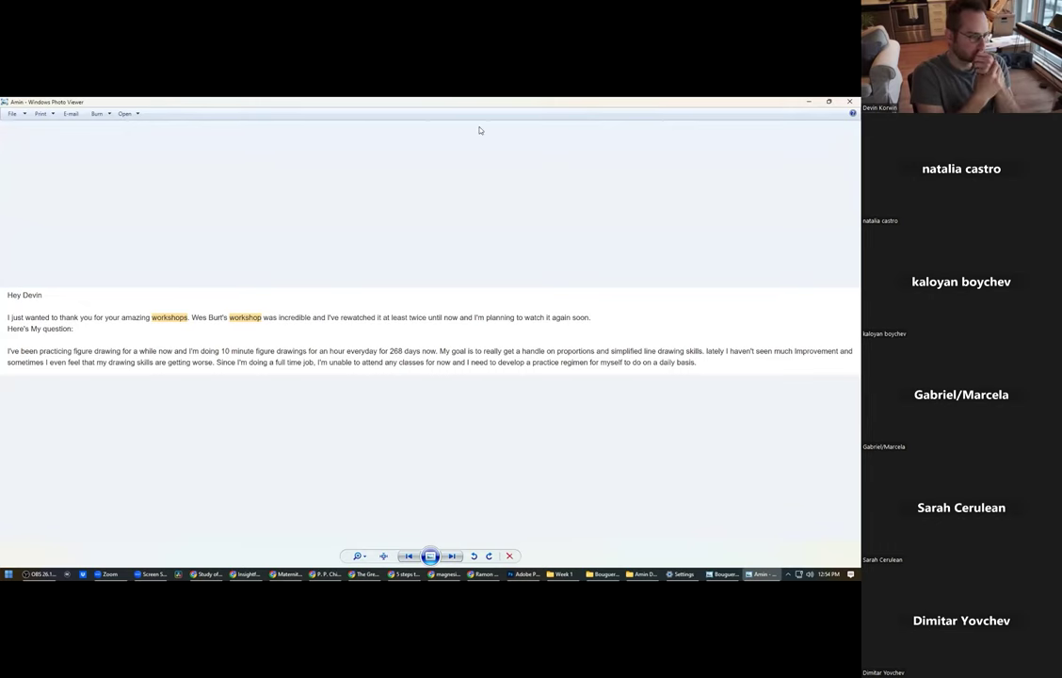
drag(694, 207, 391, 188)
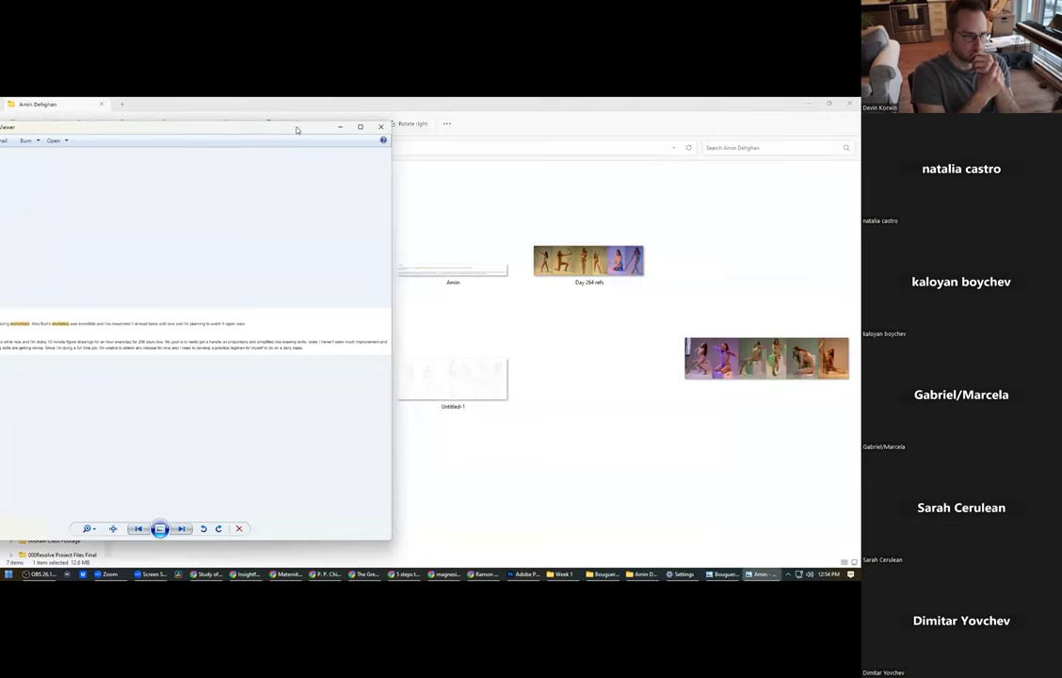
drag(296, 130, 374, 110)
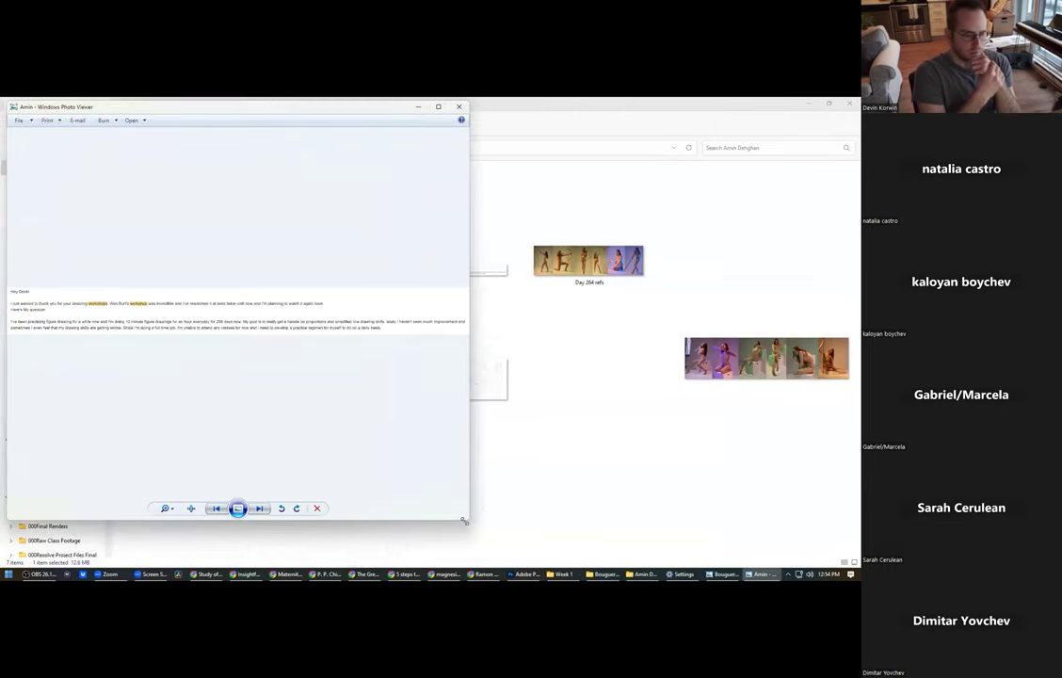
drag(464, 519, 757, 567)
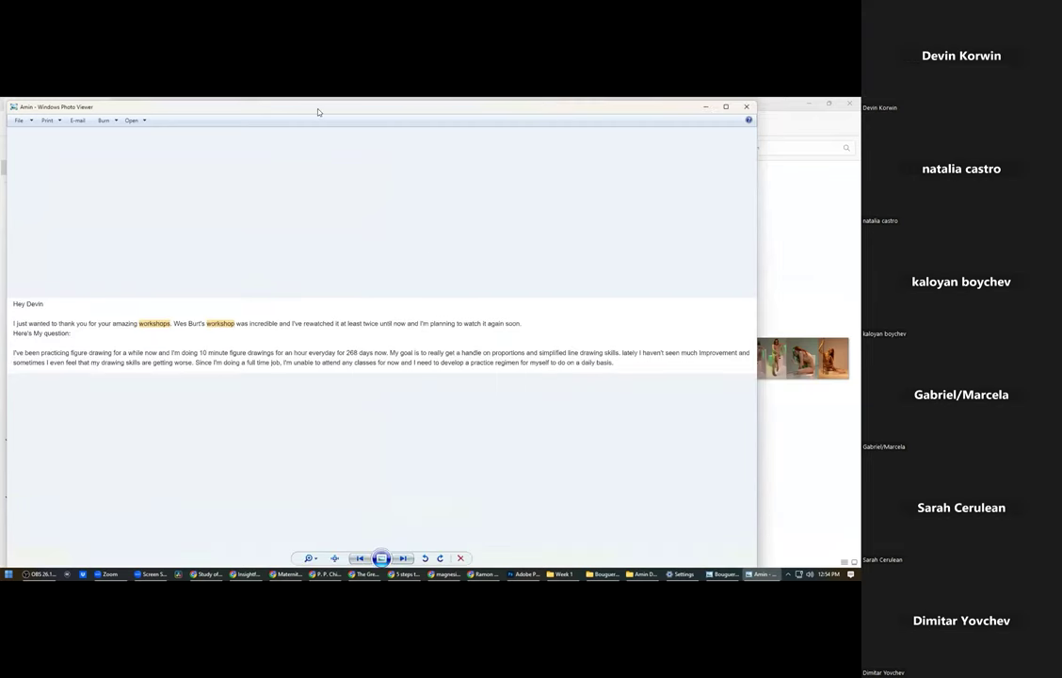
drag(318, 112, 316, 110)
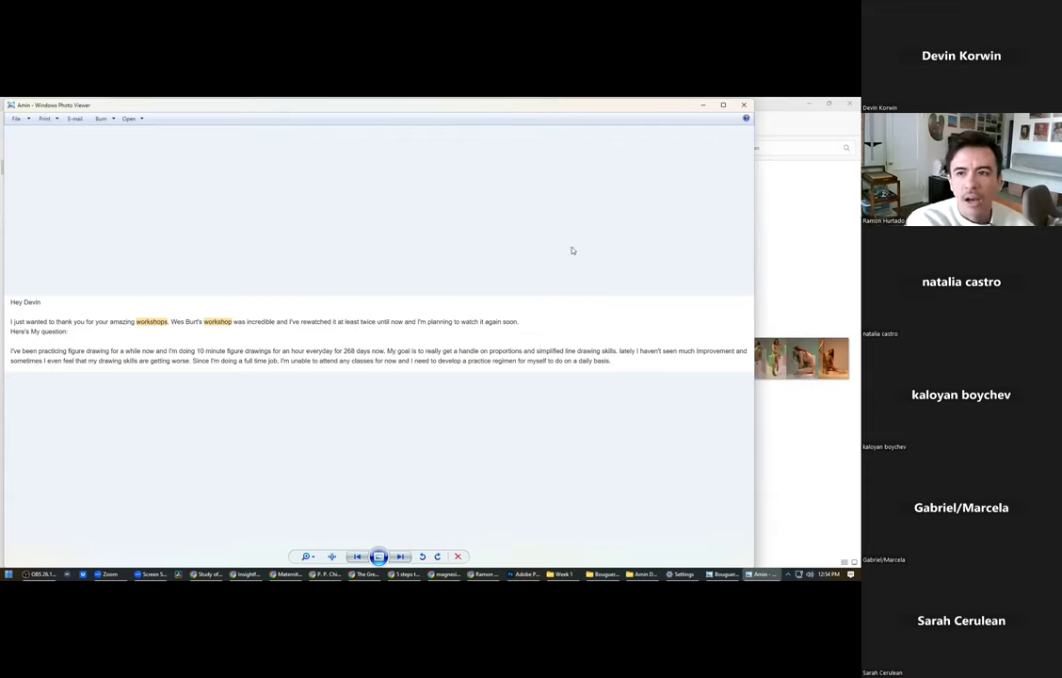
Return the file window to the main workshop folder, look over the student folders, and bring the written question back to the front.
click(779, 120)
key(alt+Left)
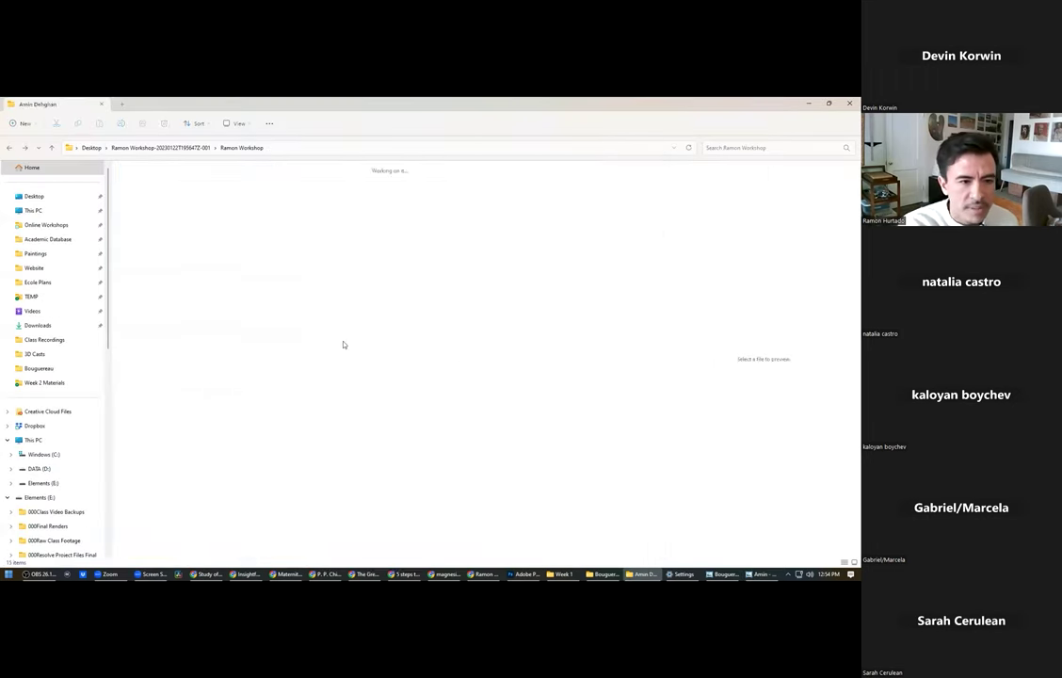
scroll(333, 338, down, 1)
scroll(343, 347, up, 1)
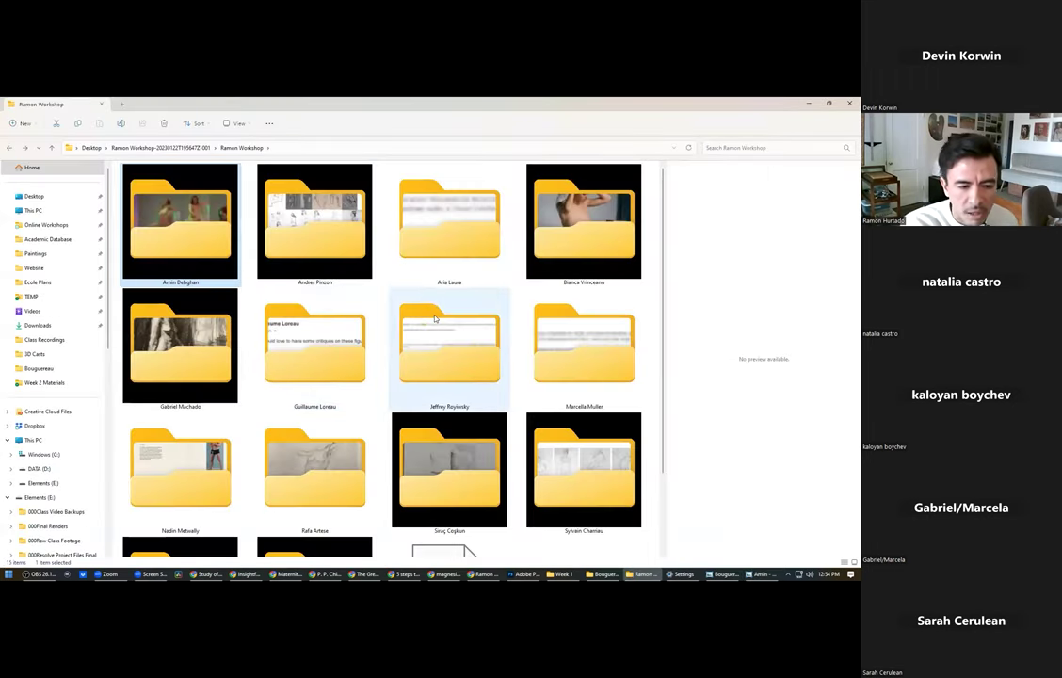
key(alt+Tab)
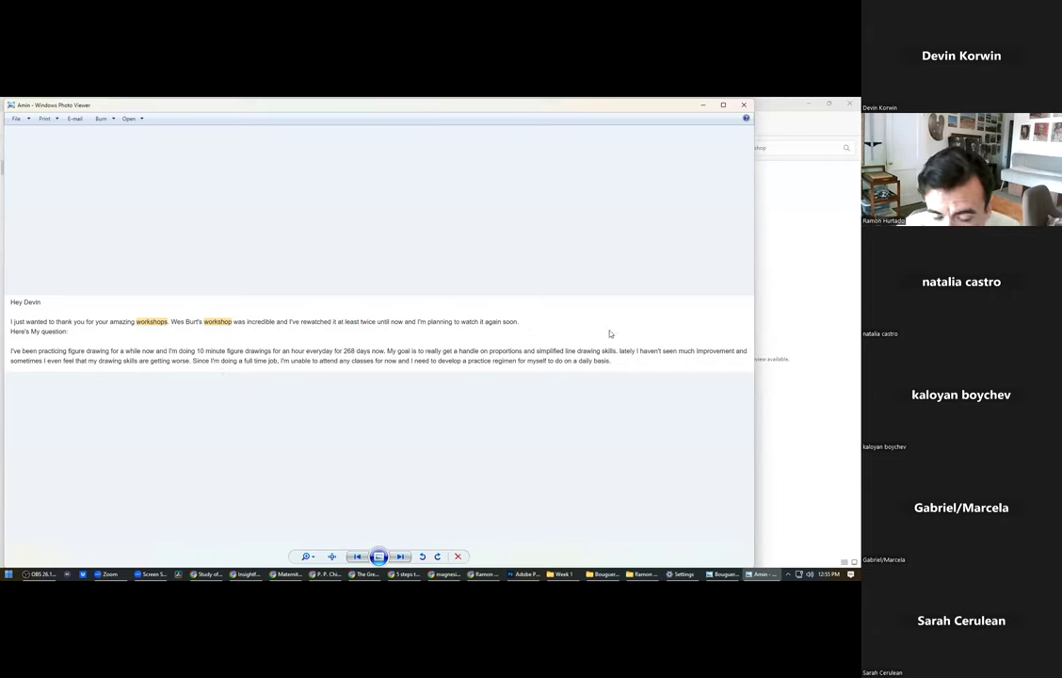
Close the written question and open the drawing sheet Untitled-1 from the first student's folder.
click(743, 105)
double_click(194, 207)
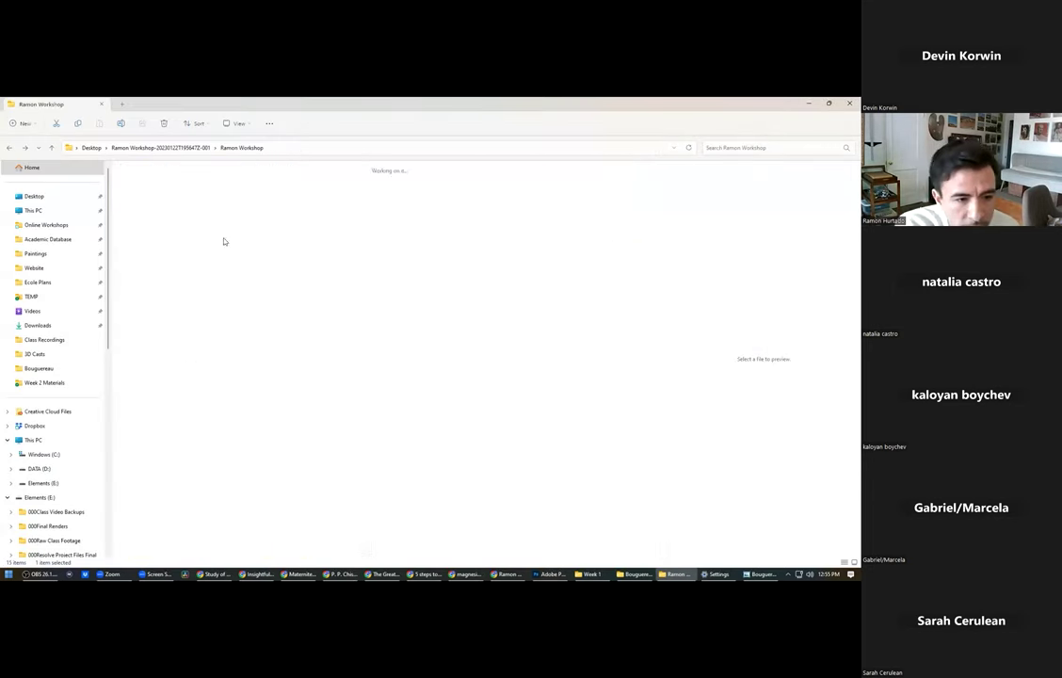
double_click(464, 386)
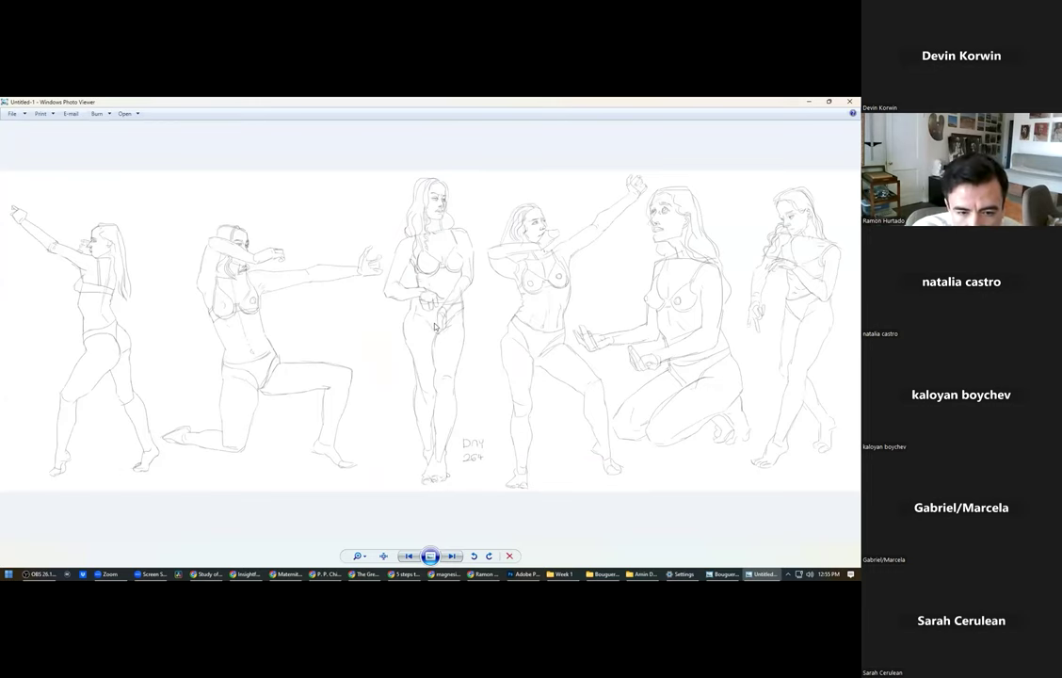
Go through the student's drawing sheets and examine the figures on Untitled-1 (2) up close and as a whole.
key(Right)
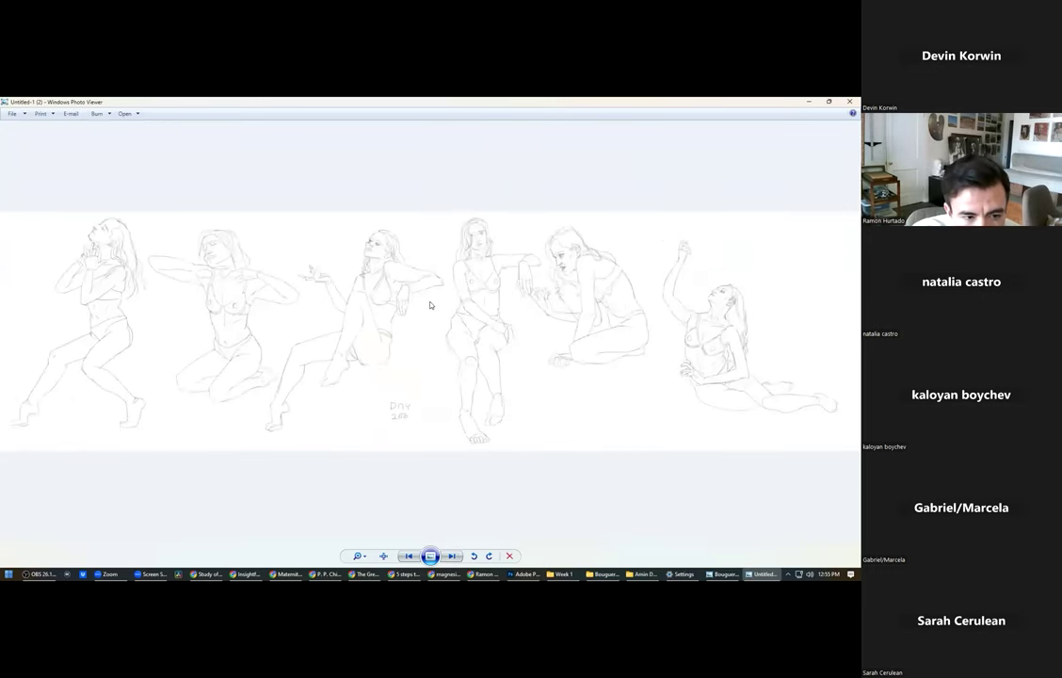
key(Left)
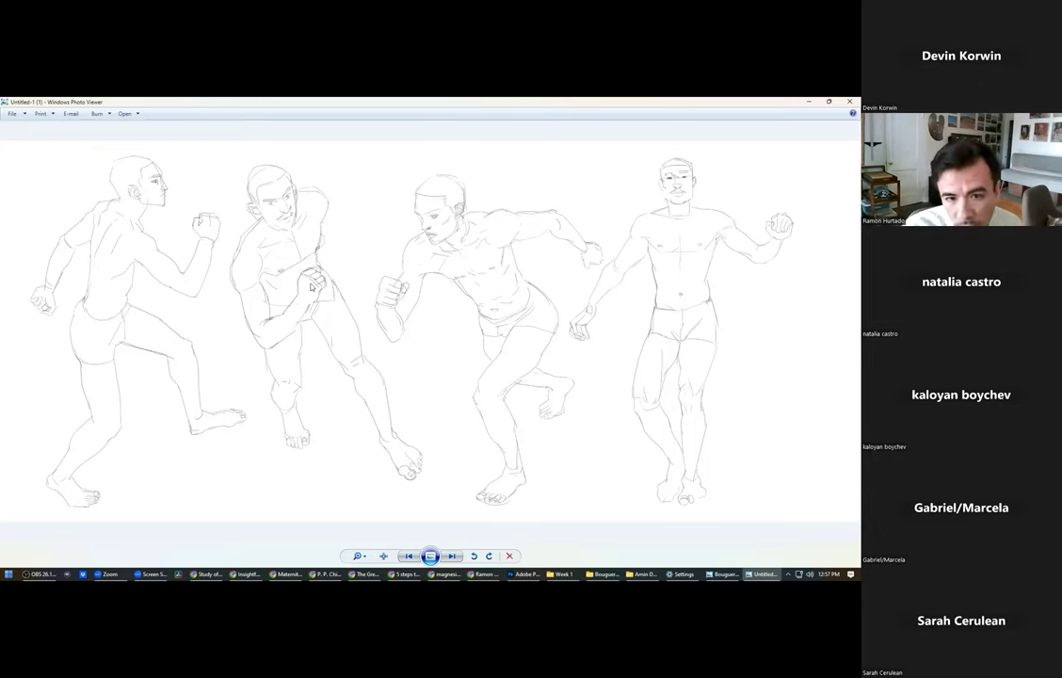
key(Right)
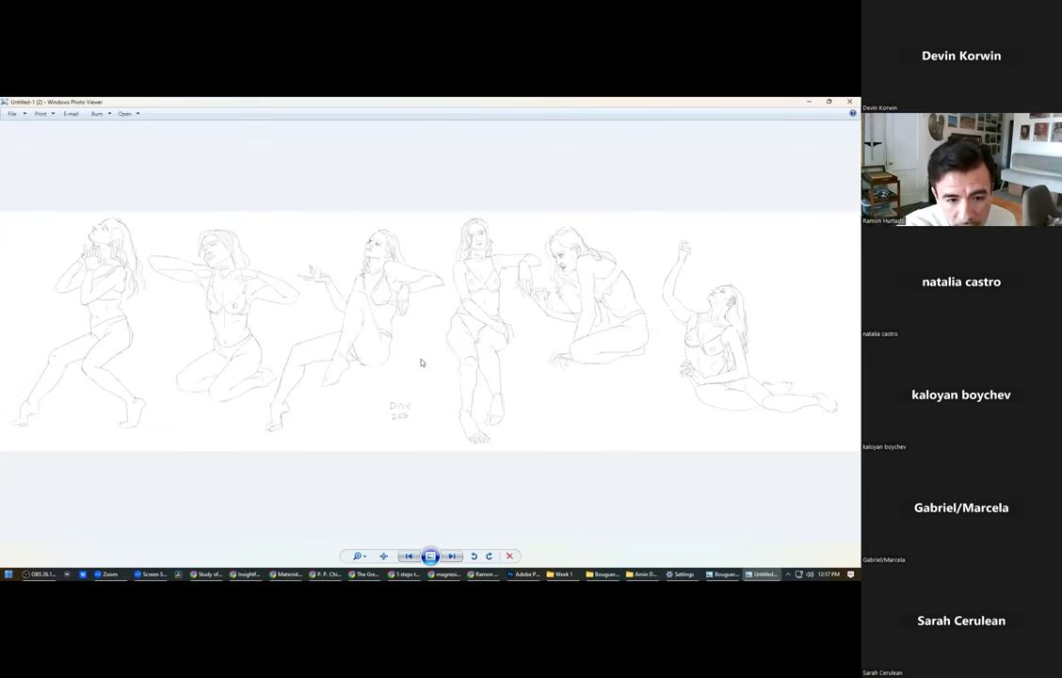
scroll(399, 367, up, 4)
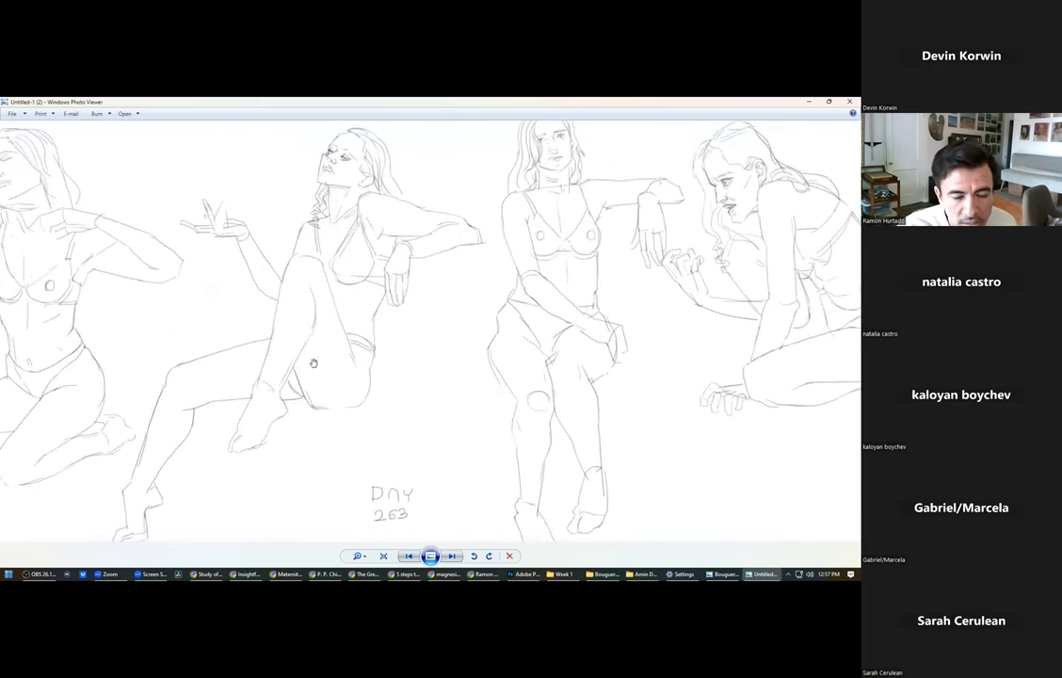
scroll(372, 340, down, 4)
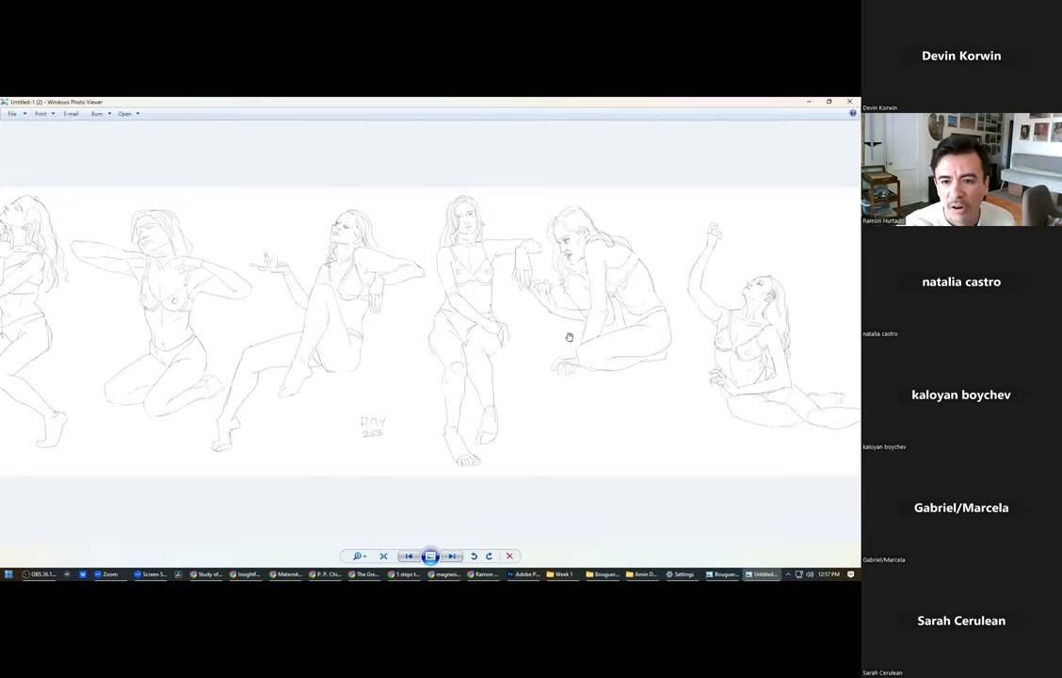
drag(435, 337, 378, 337)
scroll(486, 341, up, 2)
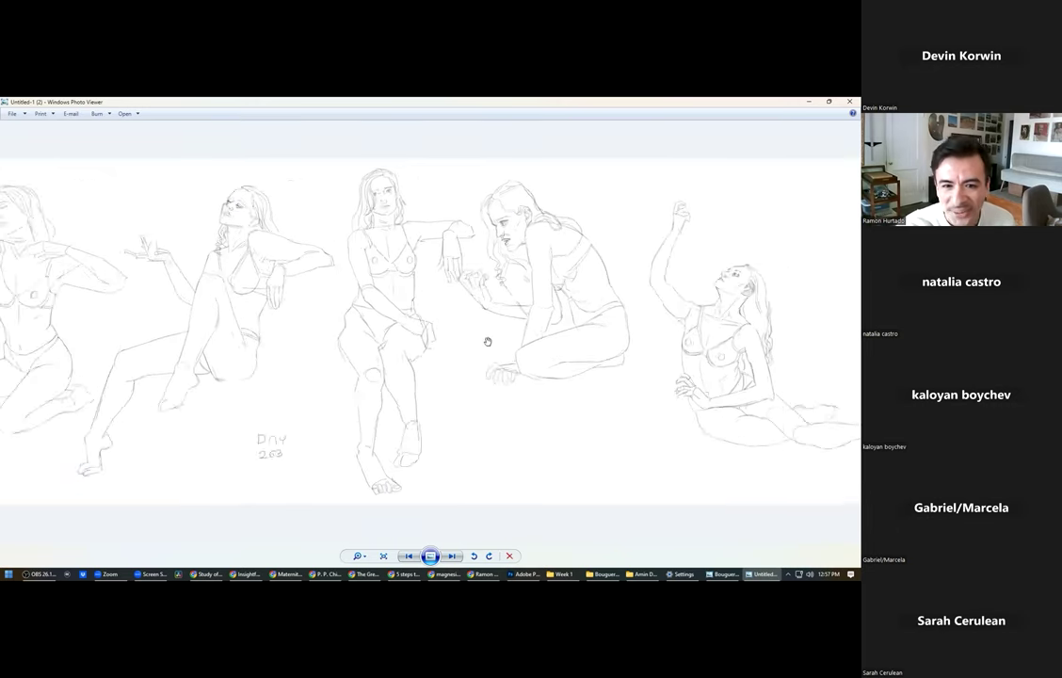
drag(497, 336, 328, 280)
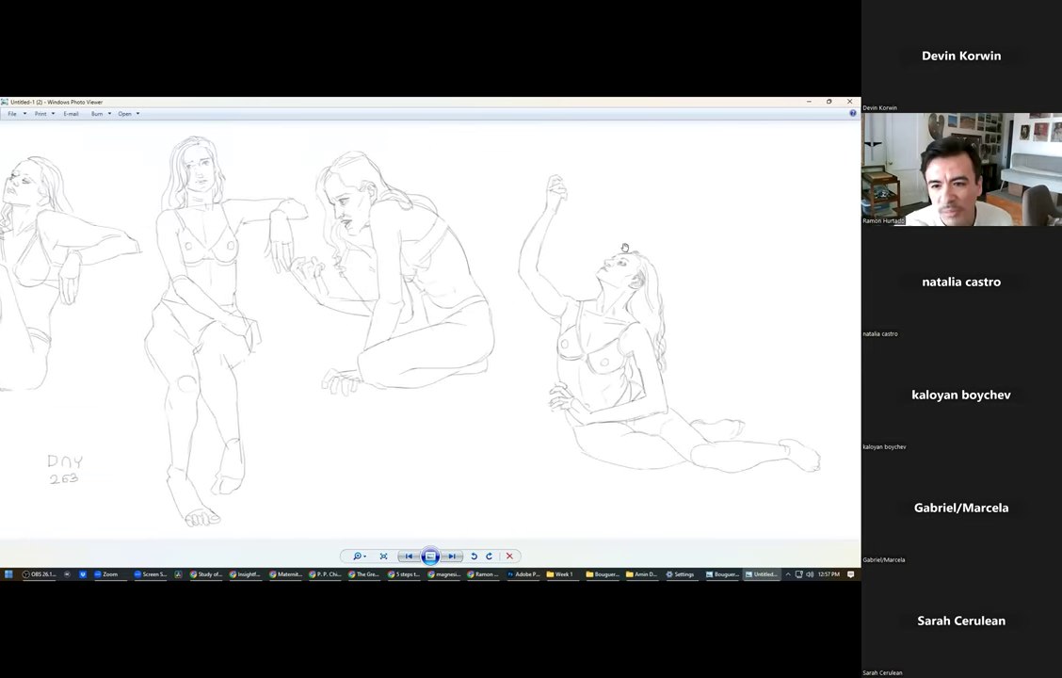
scroll(252, 306, down, 3)
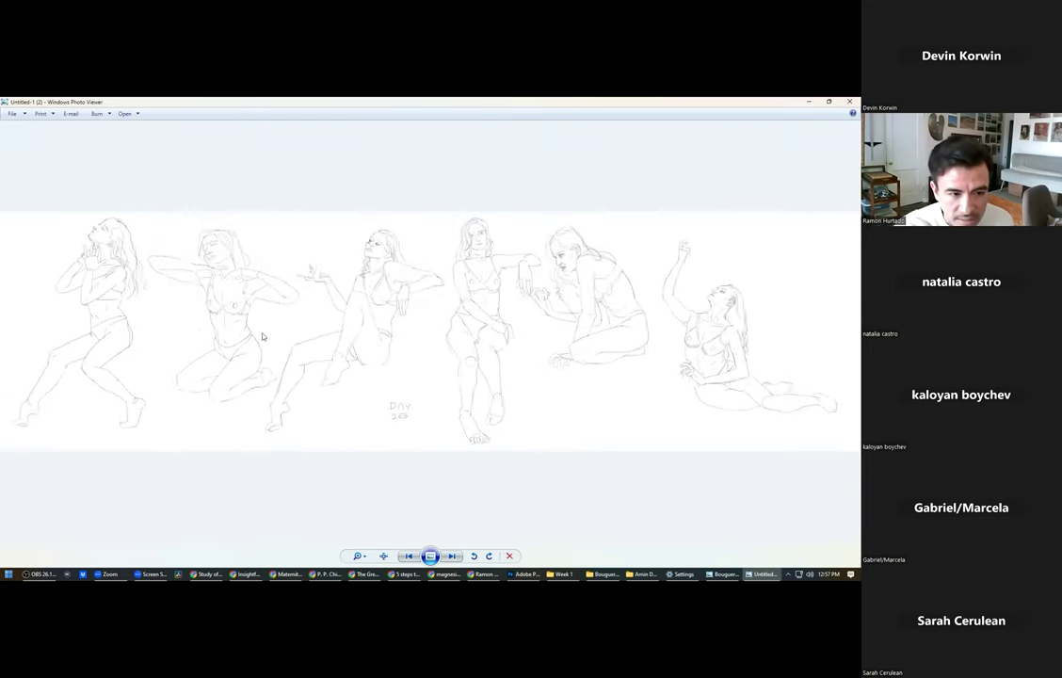
scroll(228, 319, up, 2)
scroll(284, 307, up, 2)
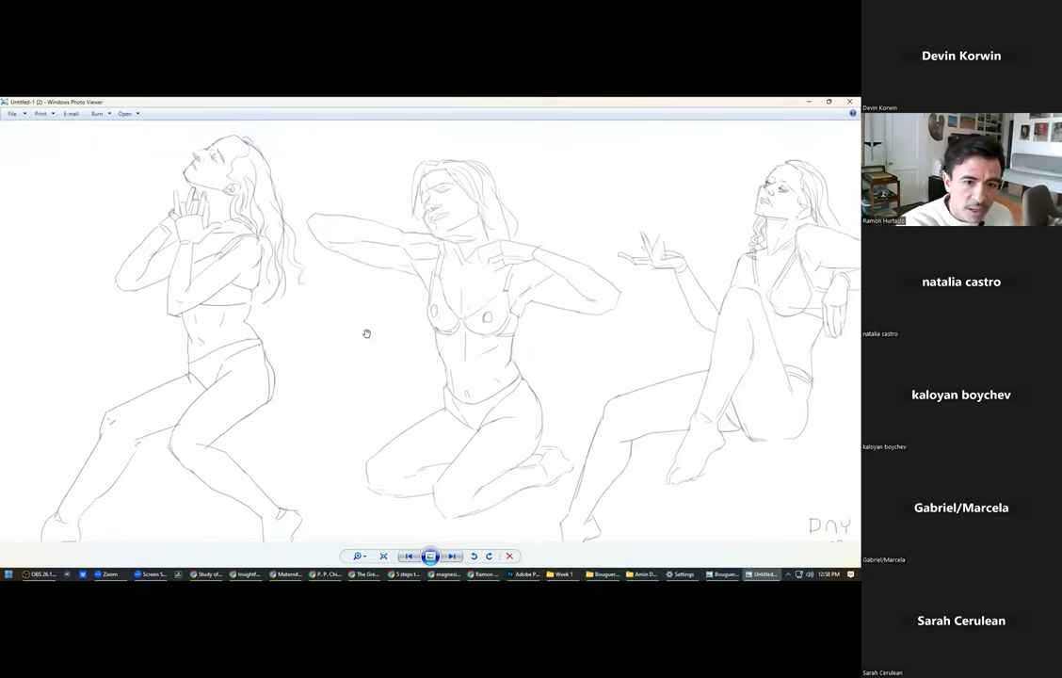
scroll(367, 333, down, 3)
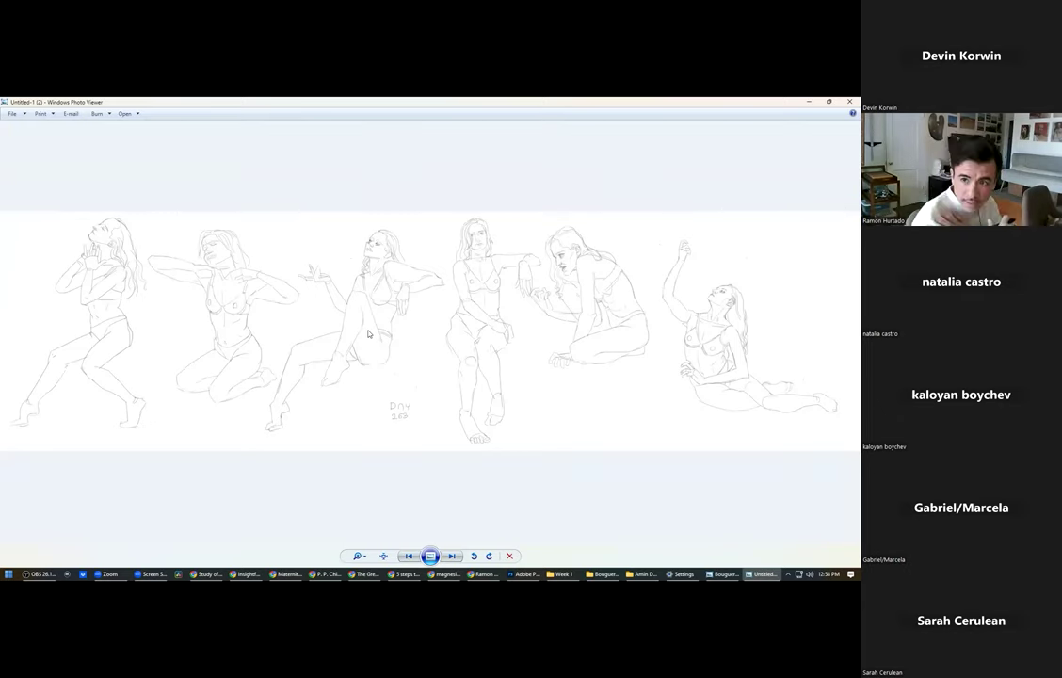
Compare the three Untitled-1 figure drawing sheets with the reference photos in the same folder.
key(Left)
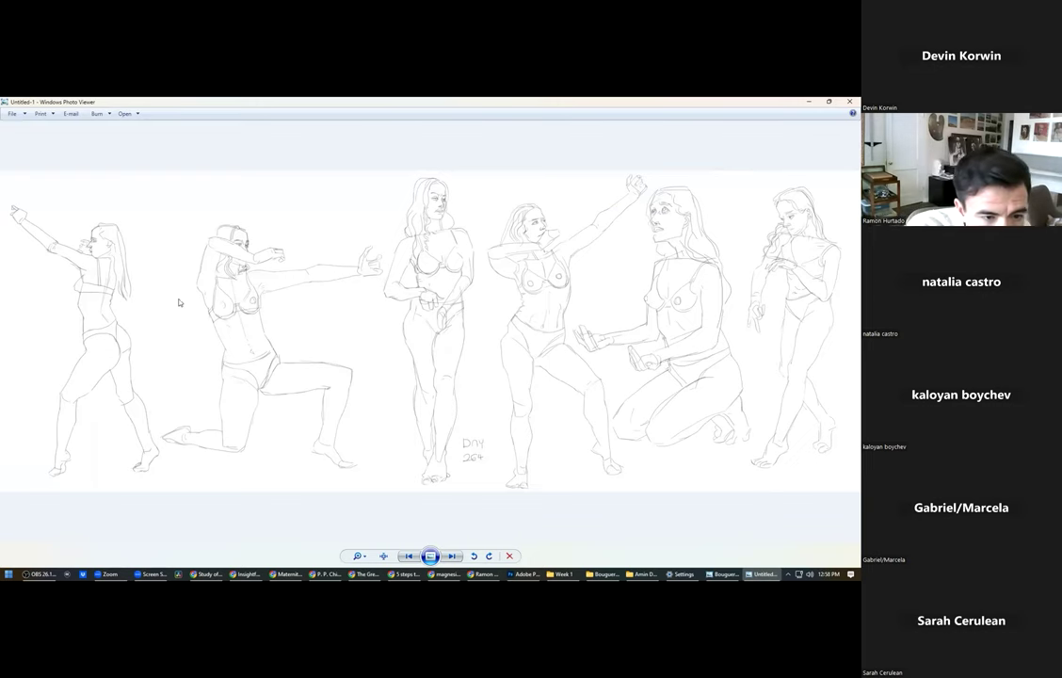
key(Left)
key(Right)
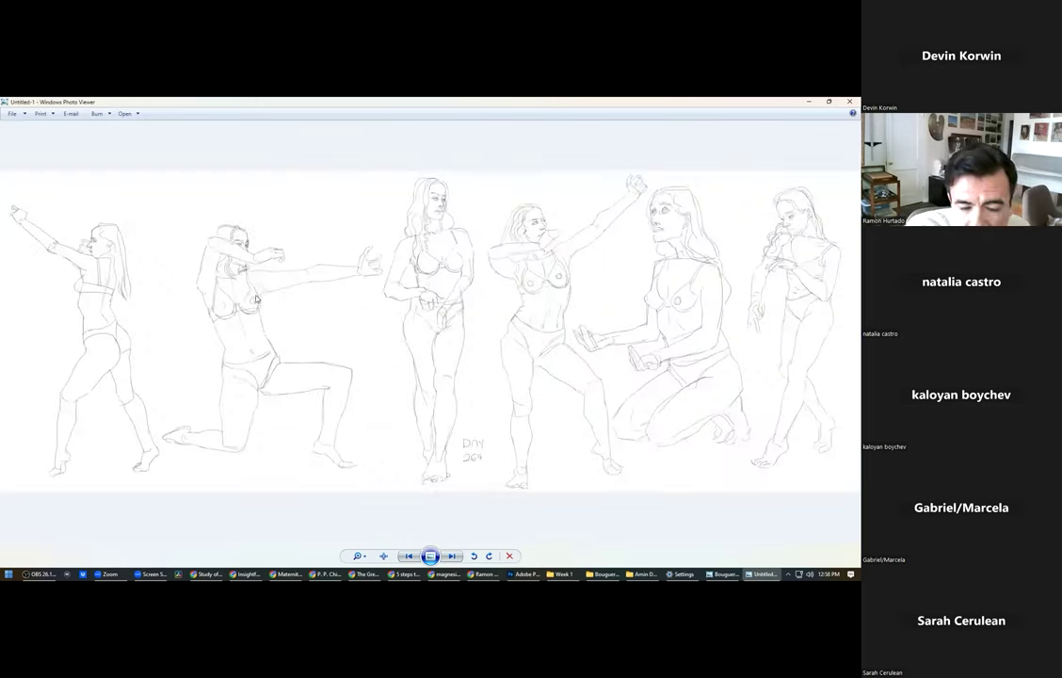
key(Left)
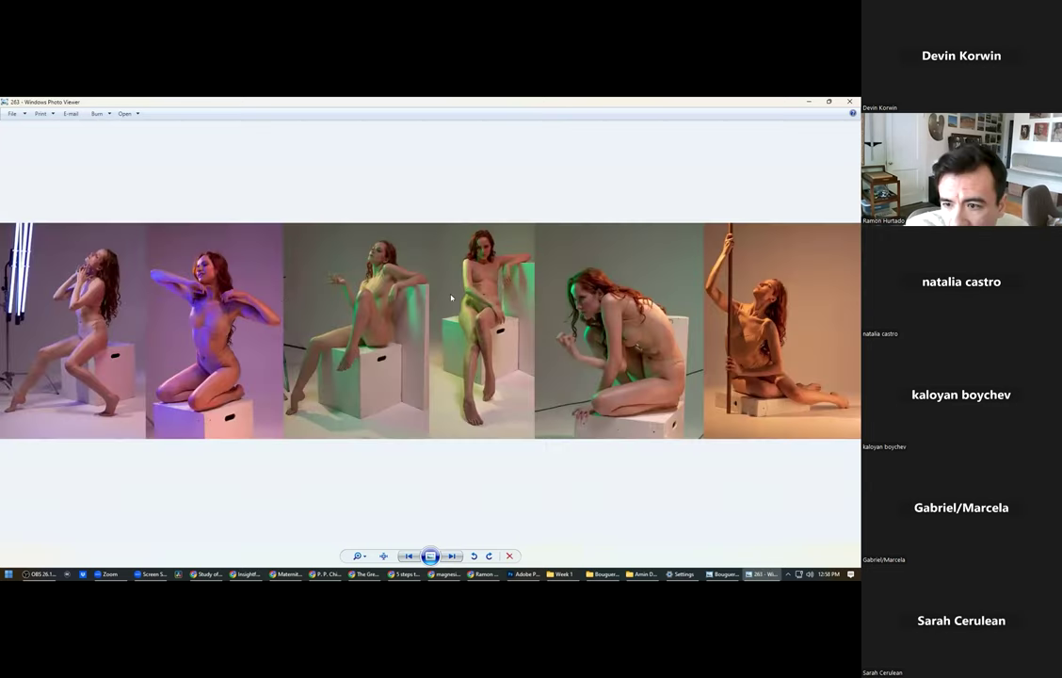
key(Left)
key(Left)
key(Left)
key(Left)
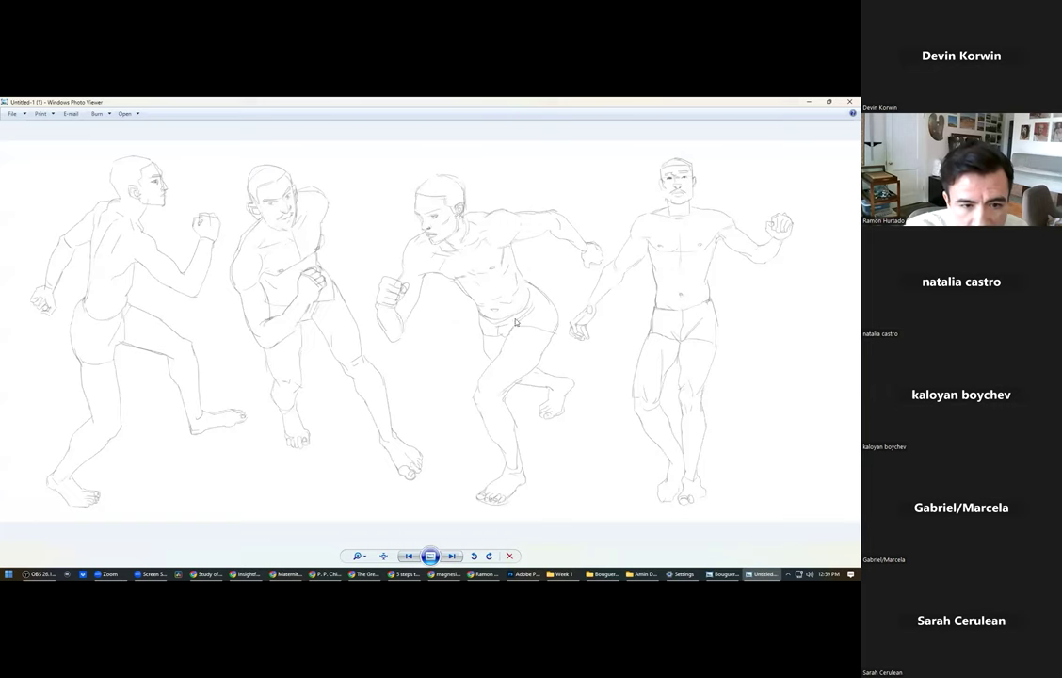
key(Left)
key(Right)
key(Right)
key(Right)
key(Right)
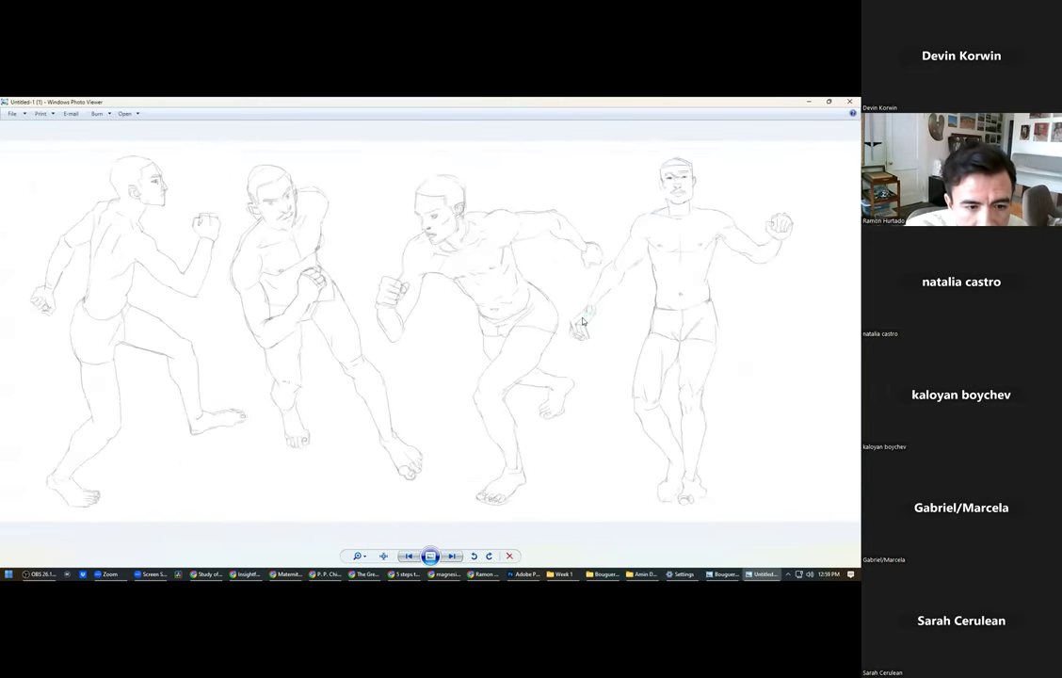
key(Left)
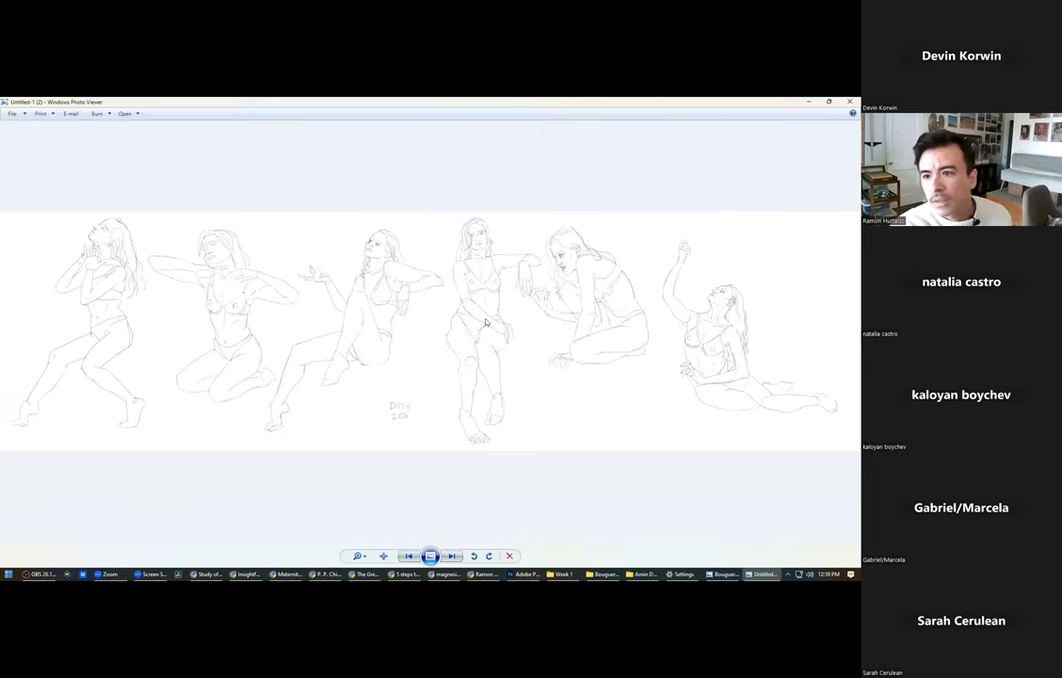
View reference image 263 again, close it, and reopen the drawing sheet Untitled-1 from the folder.
key(alt+Tab)
key(alt+Tab)
key(Right)
key(Right)
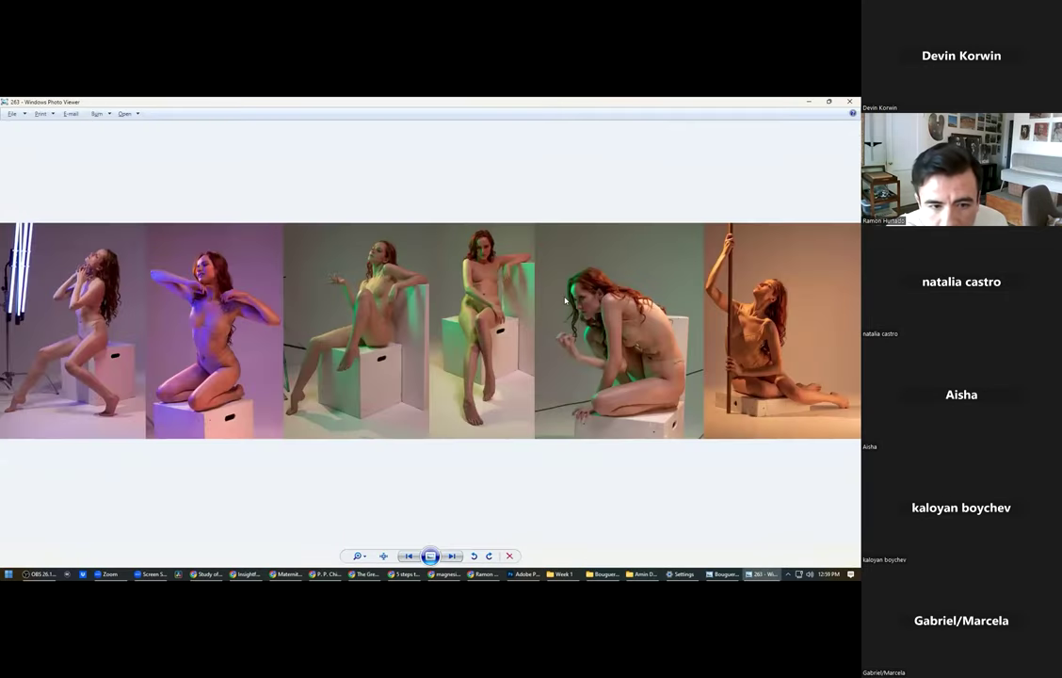
key(alt+F4)
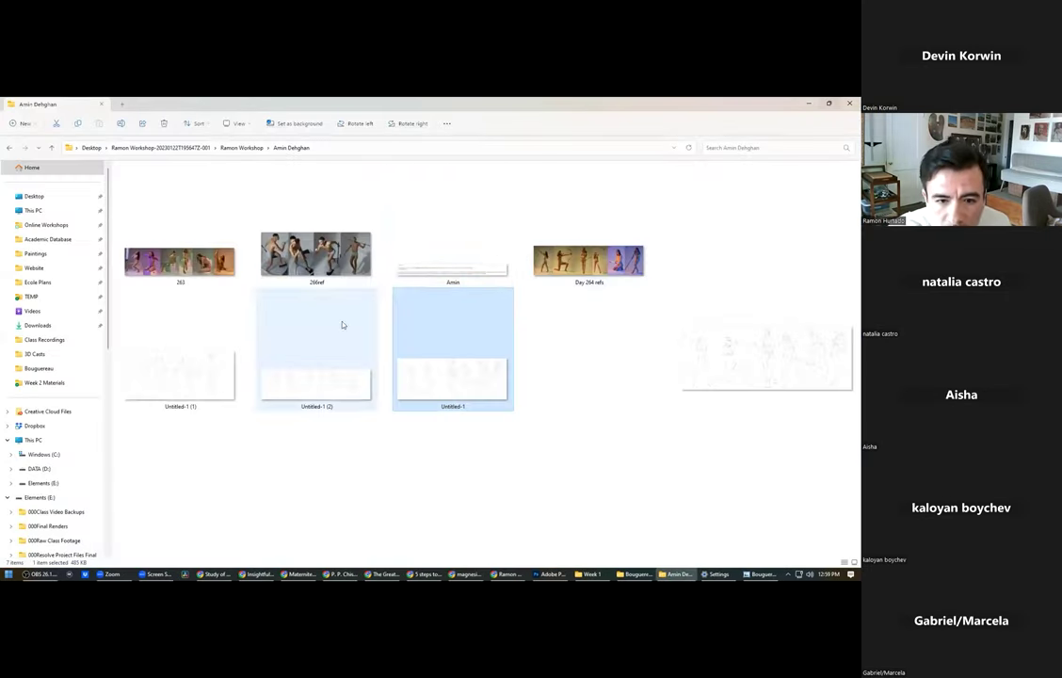
double_click(440, 386)
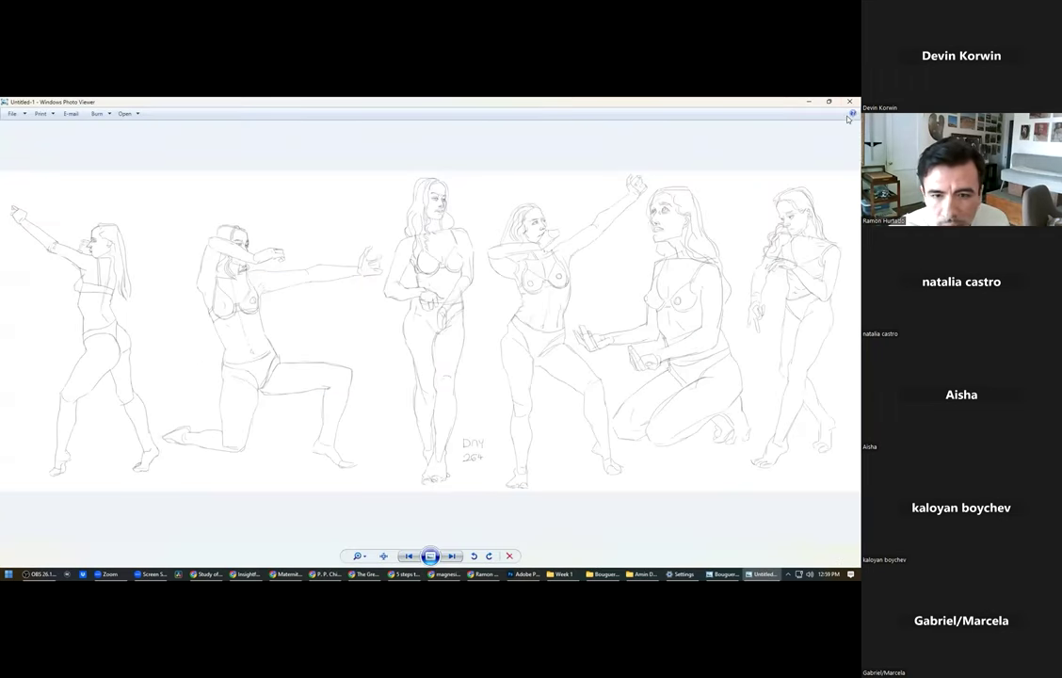
Open the drawing sheet Untitled-1 (2) from the student's folder in Photoshop.
key(Right)
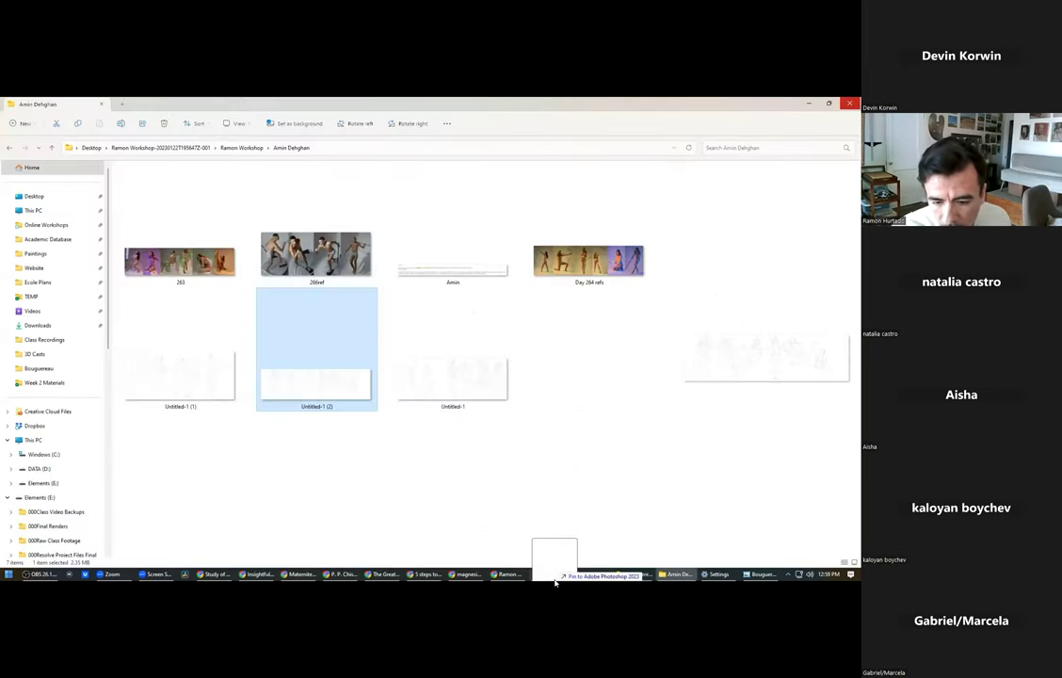
click(555, 576)
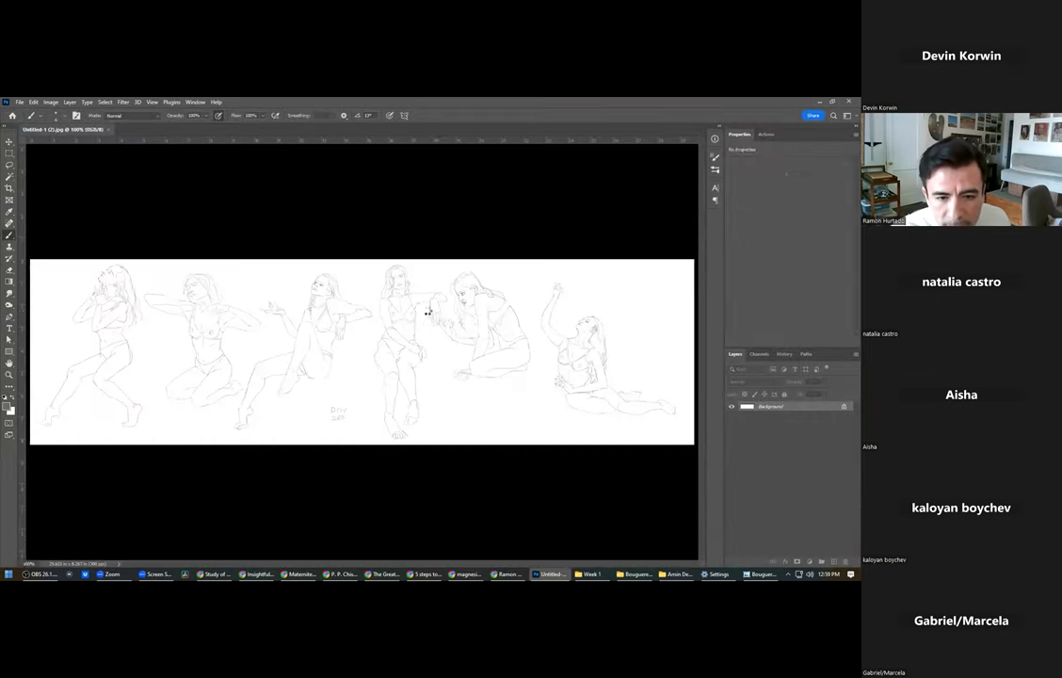
key(ctrl+minus)
key(alt+Tab)
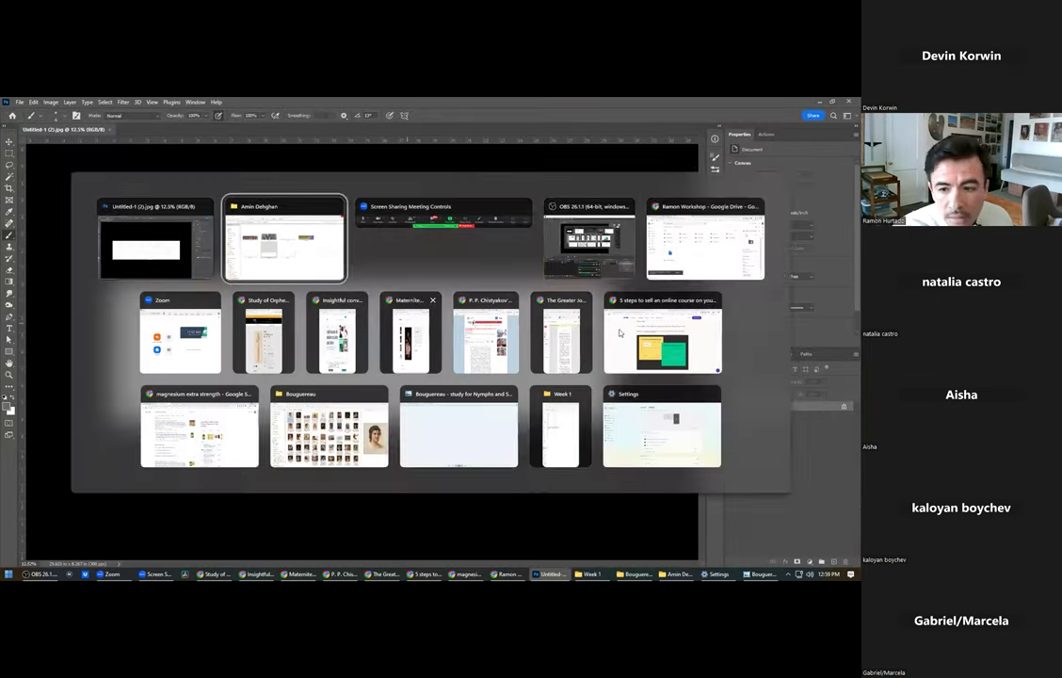
key(alt+Tab)
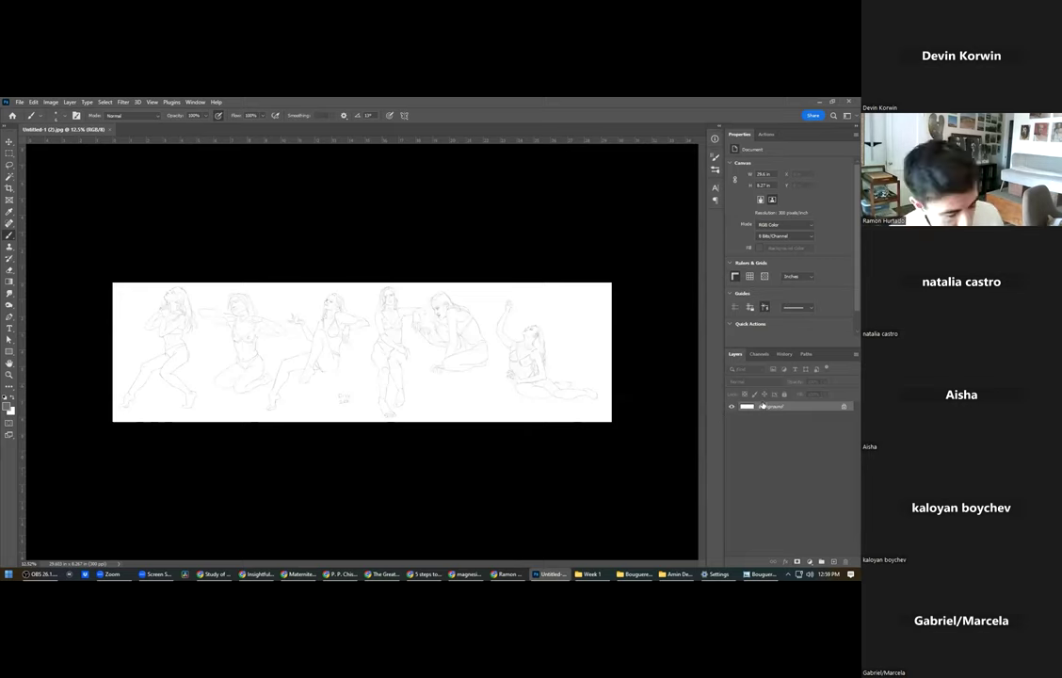
Darken the faint pencil lines with Levels, setting the input shadows to 87 and the midtones to 0.80.
key(ctrl+l)
drag(579, 326, 658, 329)
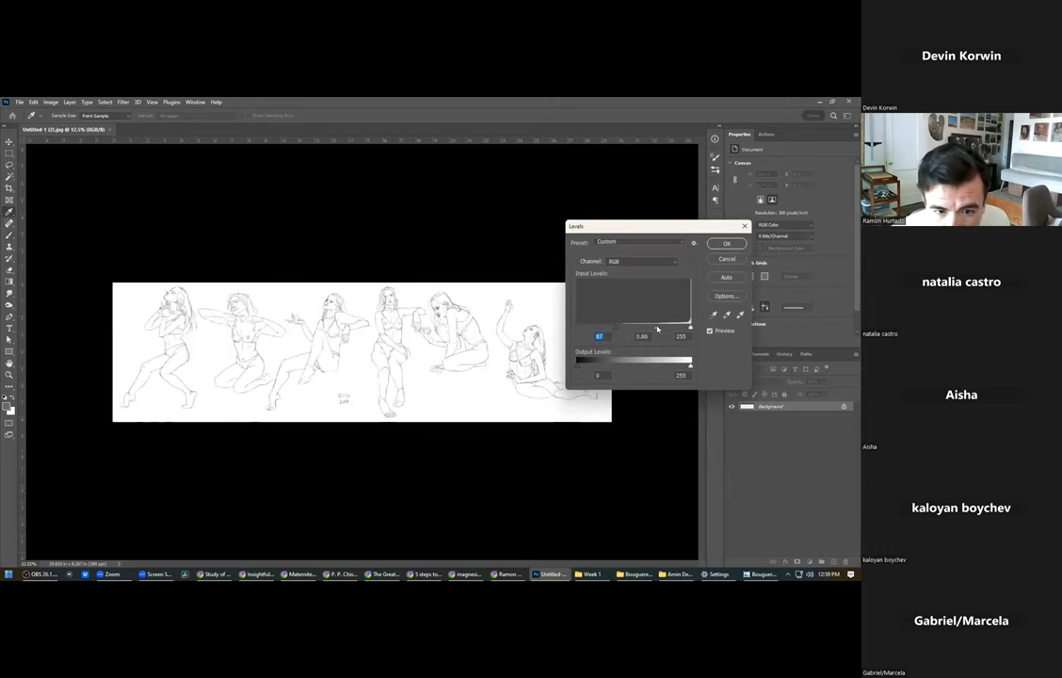
click(725, 243)
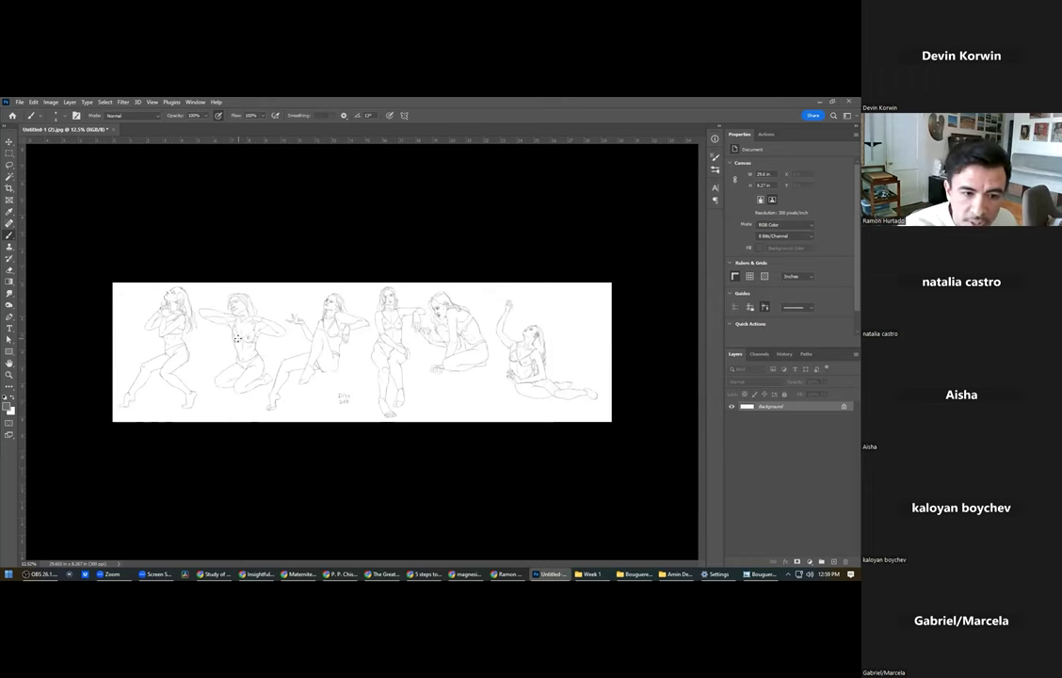
Place the reference image 263 from the student's folder onto the drawing sheet as a new layer.
key(alt+Tab)
click(182, 235)
drag(196, 268, 332, 362)
key(alt+Tab)
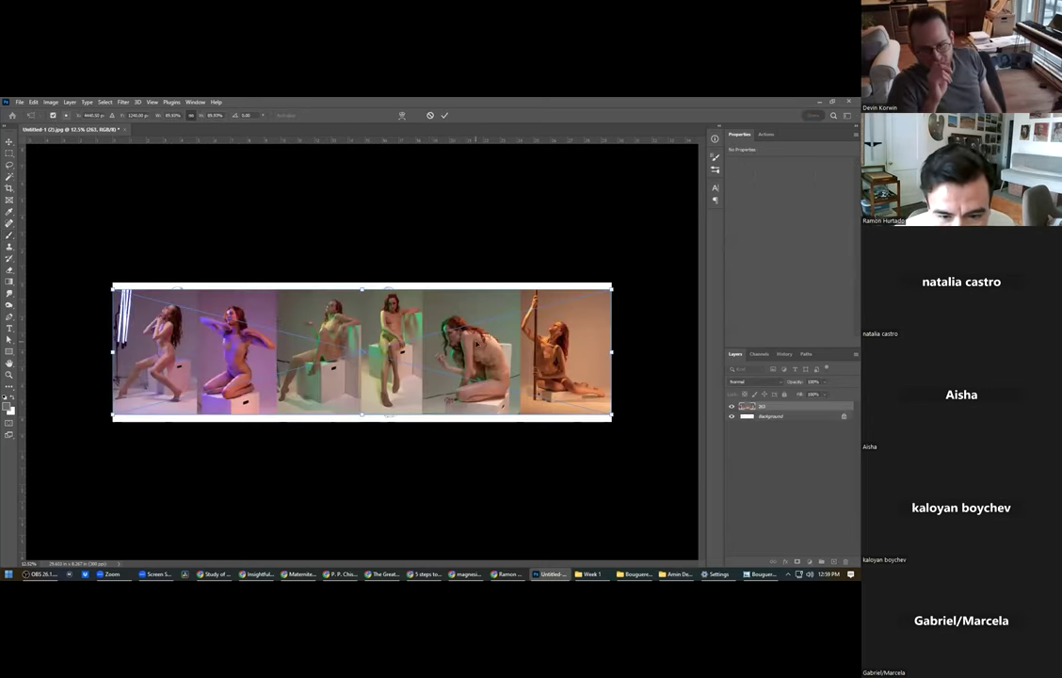
key(Return)
Extend the canvas upward with the Crop tool and move the reference photo strip above the figure drawings.
key(c)
key(ctrl+minus)
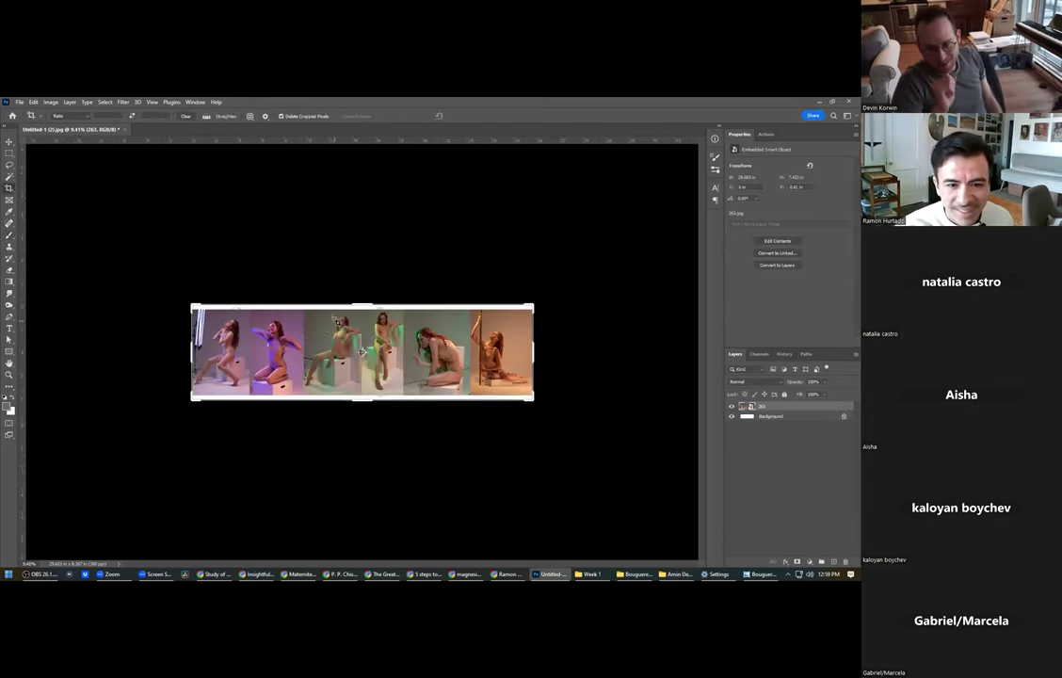
drag(381, 307, 380, 255)
key(Return)
key(v)
drag(363, 353, 368, 305)
Scale the reference photo strip down proportionally with Free Transform and reposition it above the figure drawings.
key(m)
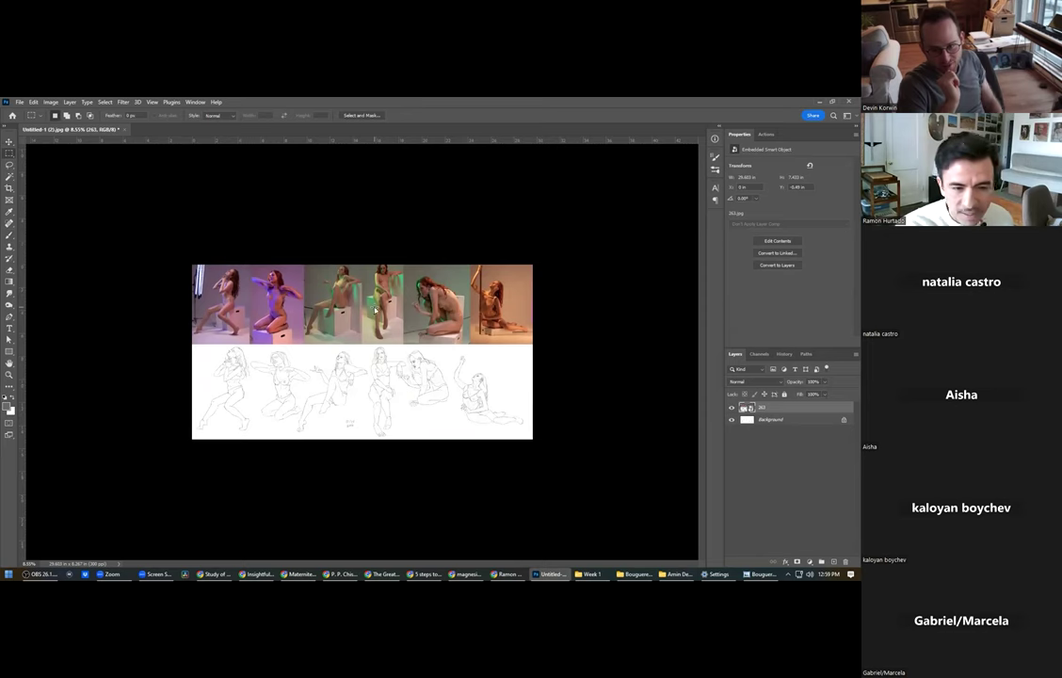
right_click(375, 309)
click(356, 386)
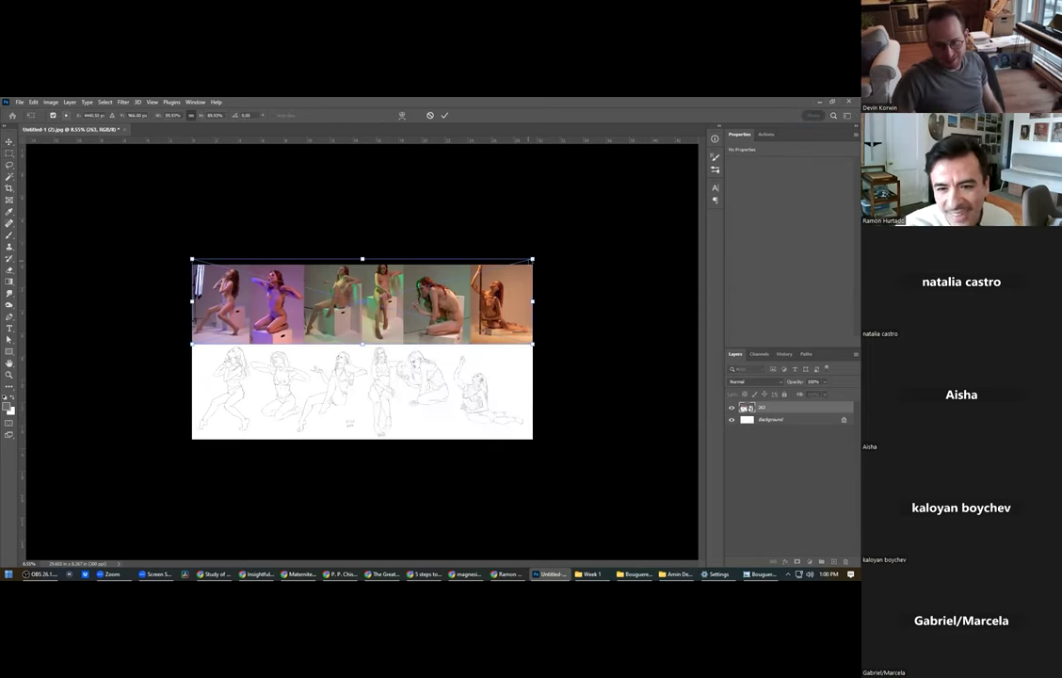
drag(530, 259, 487, 270)
drag(428, 310, 452, 311)
key(Return)
scroll(486, 415, up, 6)
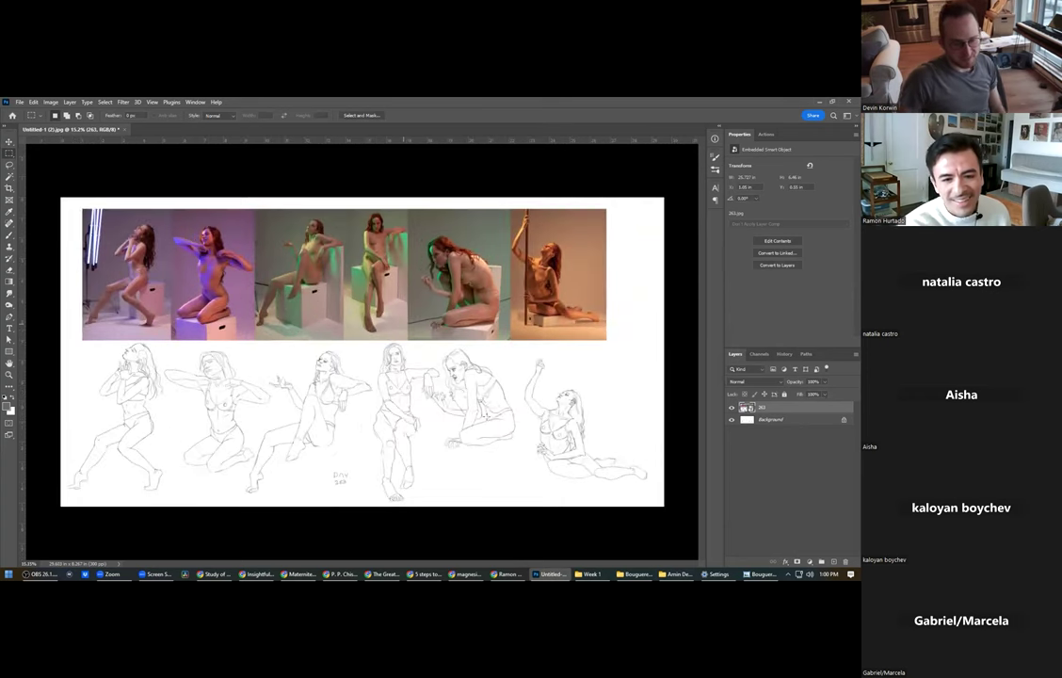
Add a new layer above the reference photos and make test brush strokes beside the last seated figure.
click(834, 562)
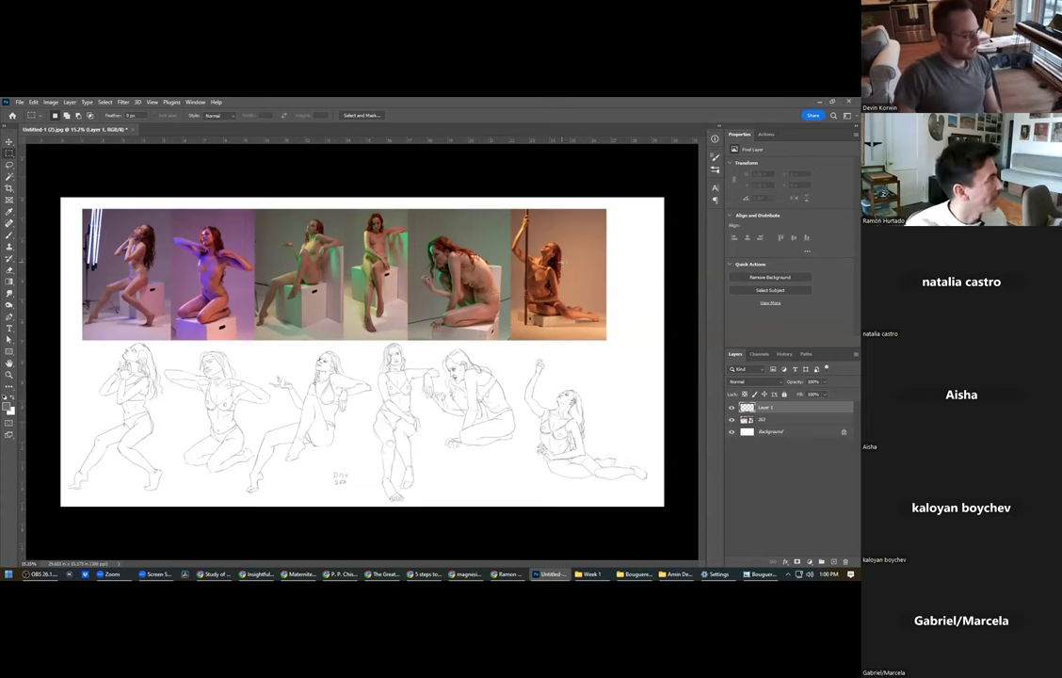
scroll(396, 381, up, 2)
drag(519, 370, 328, 365)
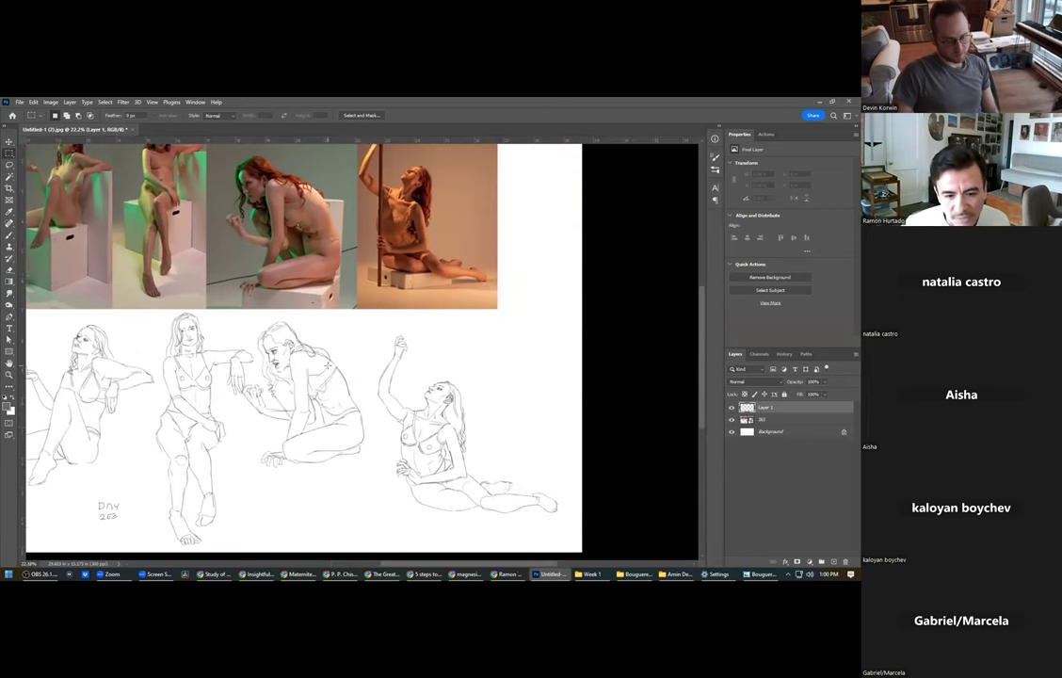
mouse_move(566, 353)
mouse_down()
mouse_move(559, 379)
mouse_move(550, 340)
mouse_up()
click(539, 338)
key(b)
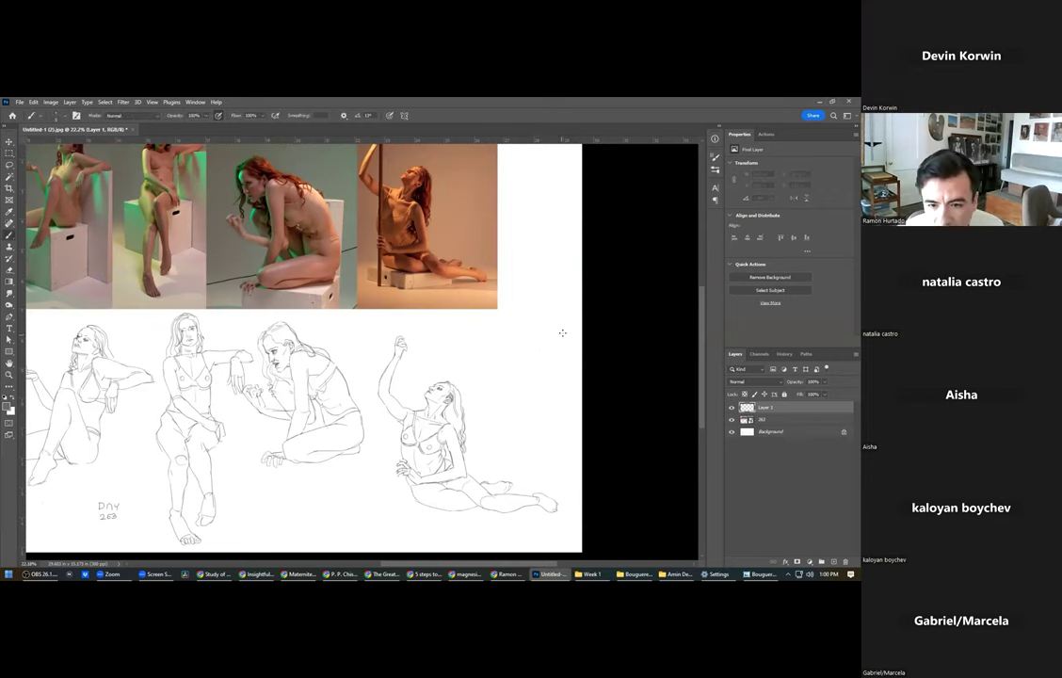
mouse_move(562, 339)
mouse_down()
mouse_move(562, 381)
mouse_move(557, 372)
mouse_up()
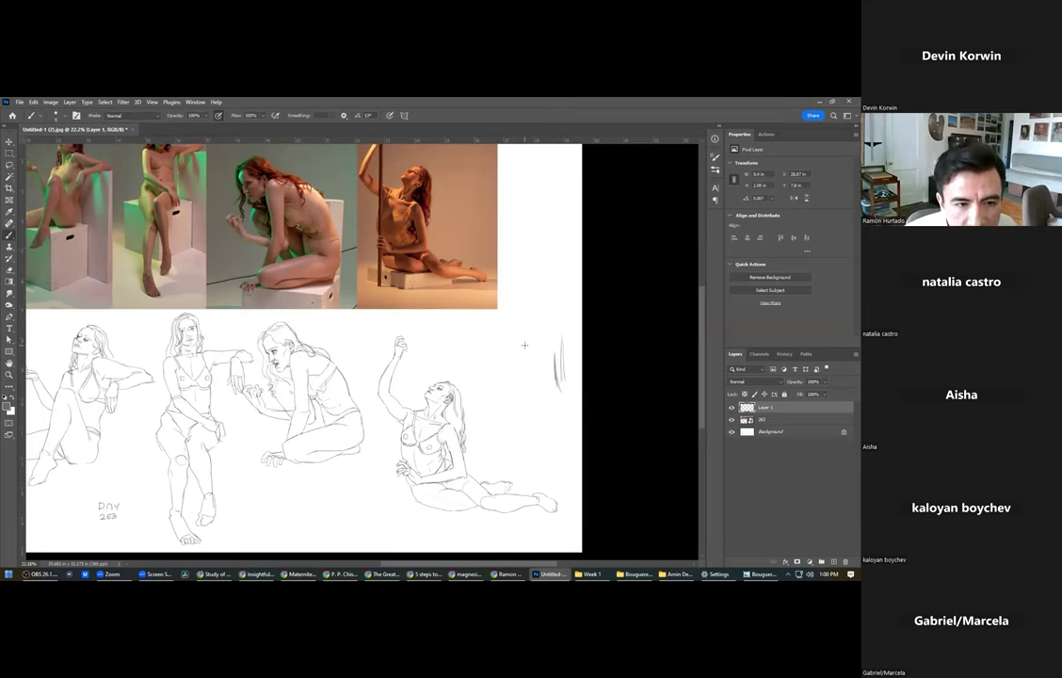
Compare the figure drawings with the reference photos above them, from the last seated pose across to the first poses.
scroll(525, 344, up, 1)
scroll(439, 350, down, 2)
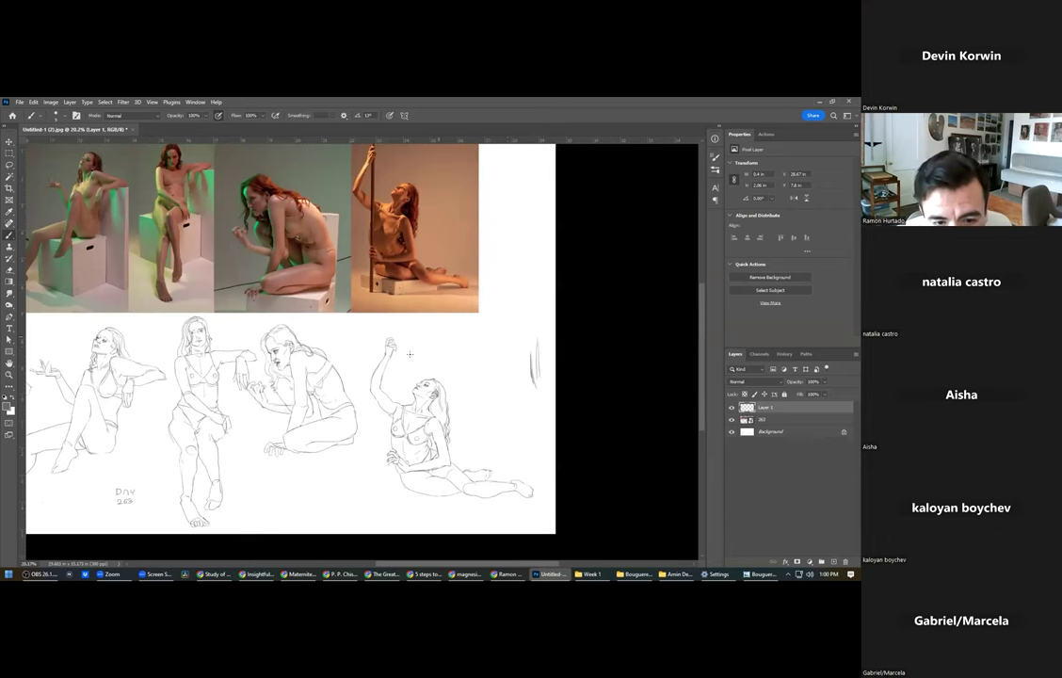
scroll(435, 372, up, 3)
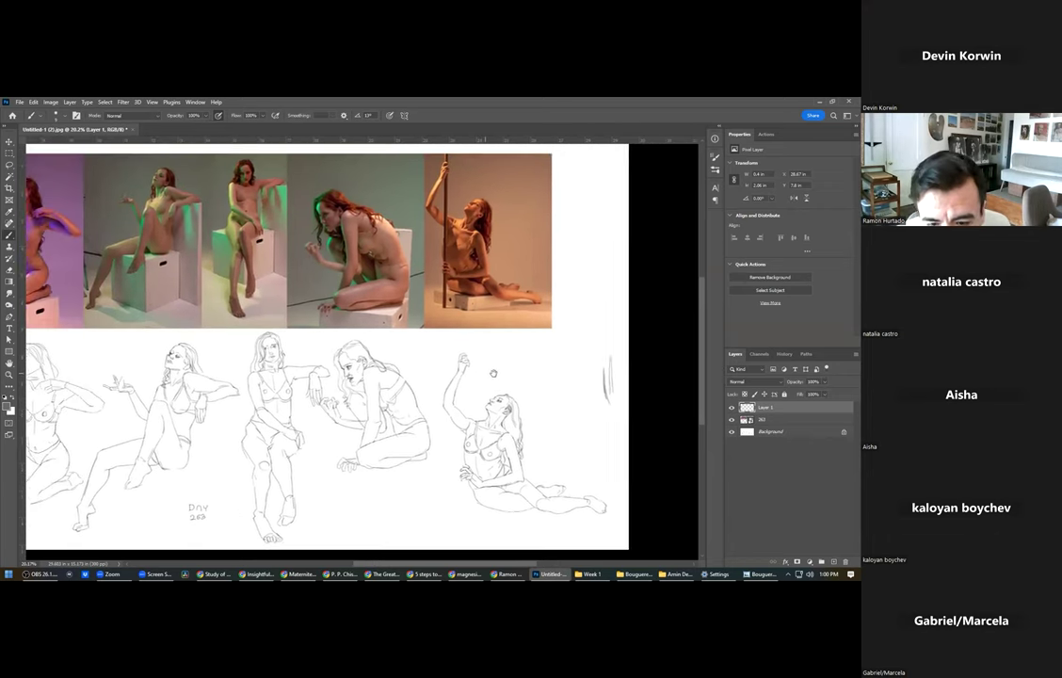
scroll(443, 383, up, 3)
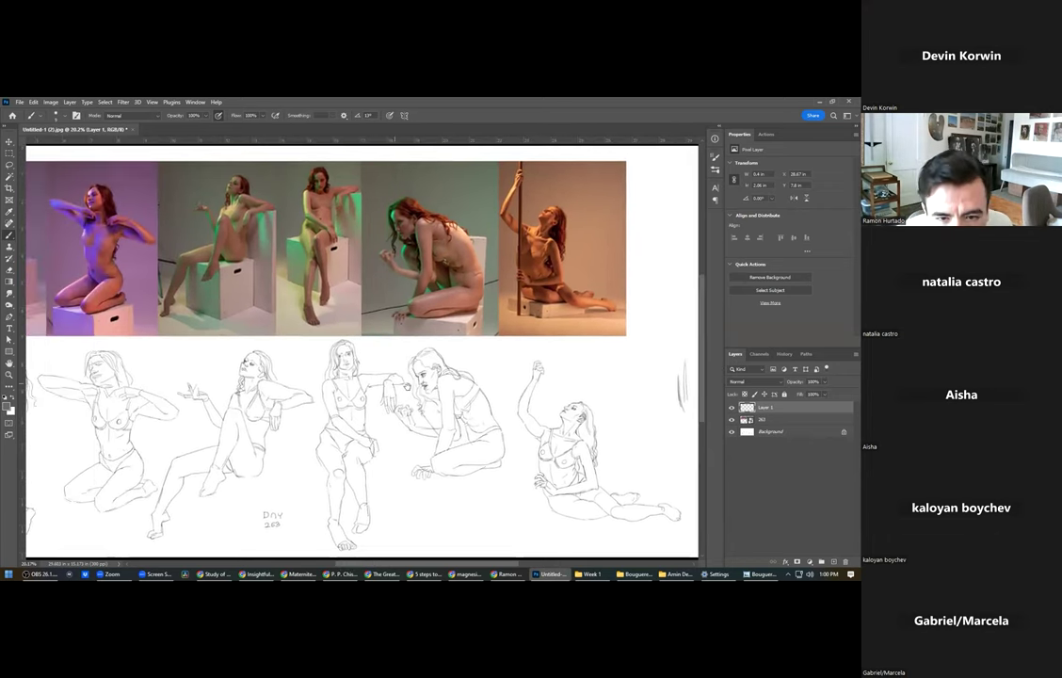
drag(384, 365, 517, 351)
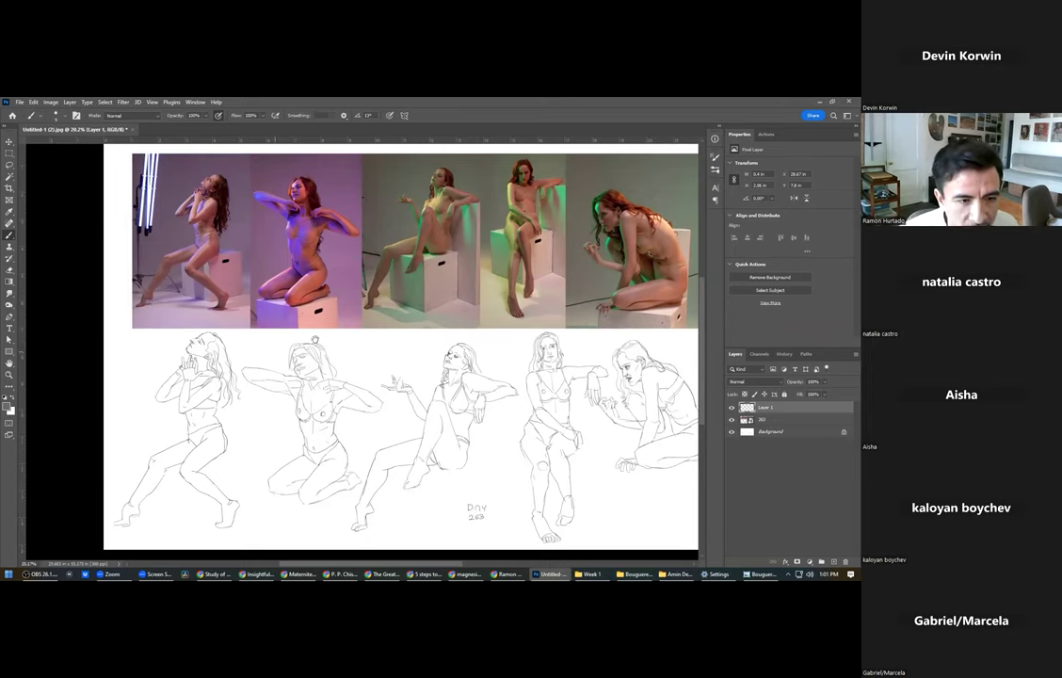
drag(244, 311, 308, 291)
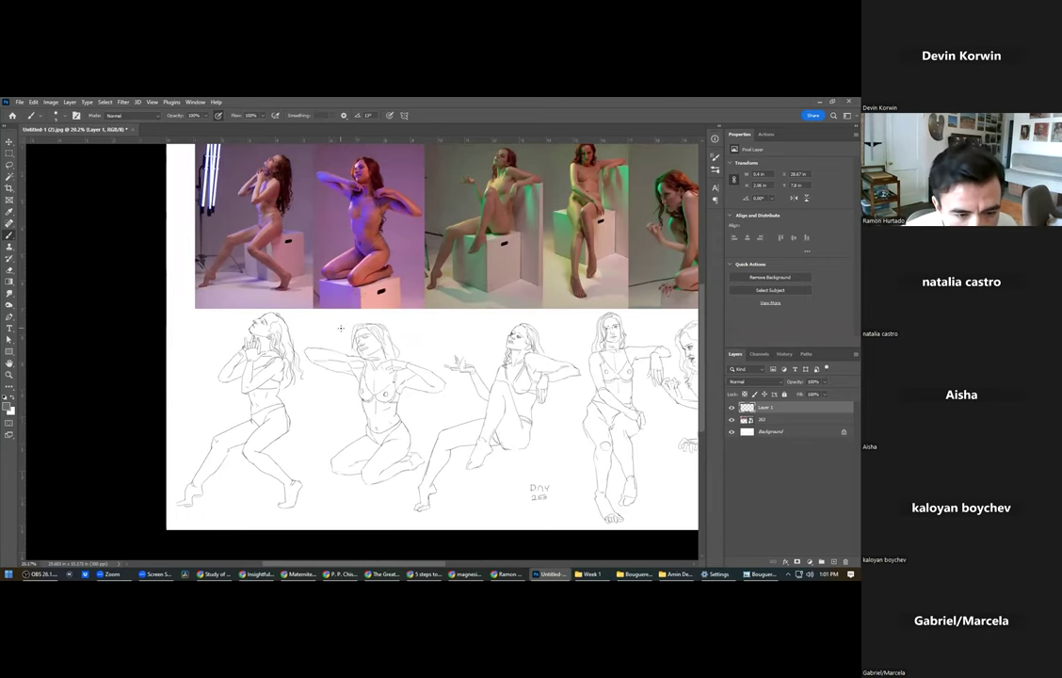
scroll(275, 316, up, 3)
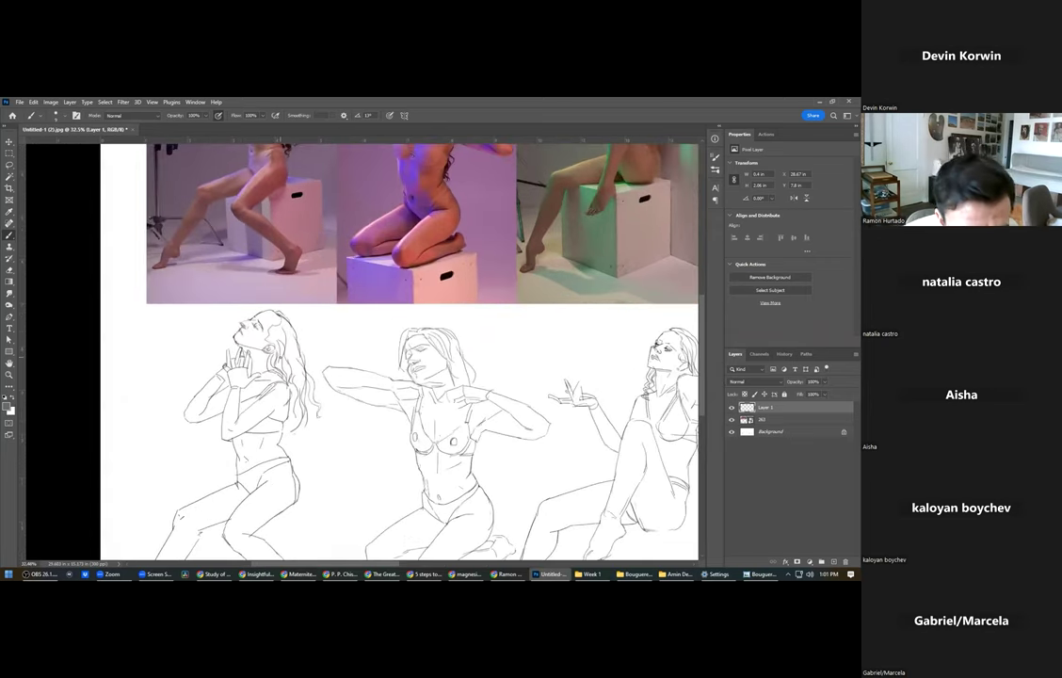
scroll(280, 357, down, 3)
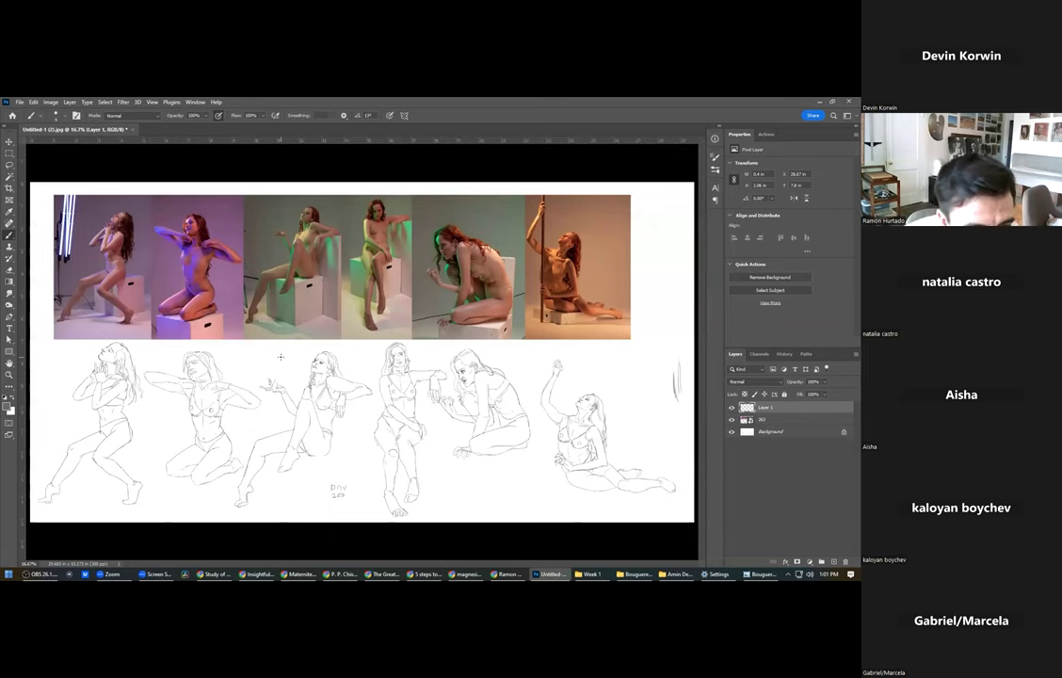
scroll(279, 357, up, 1)
drag(280, 357, 406, 354)
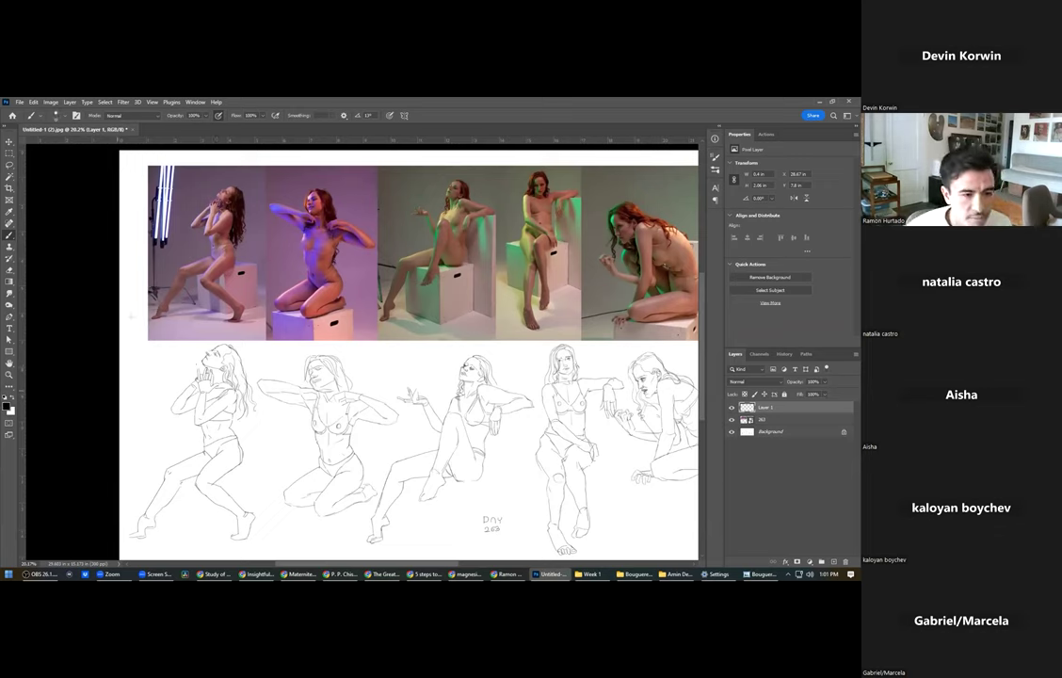
Handwrite the numbered notes "1. Mvmt", "2. Chr" and "3. Str" beside the first figure drawing and underline them.
drag(133, 305, 136, 315)
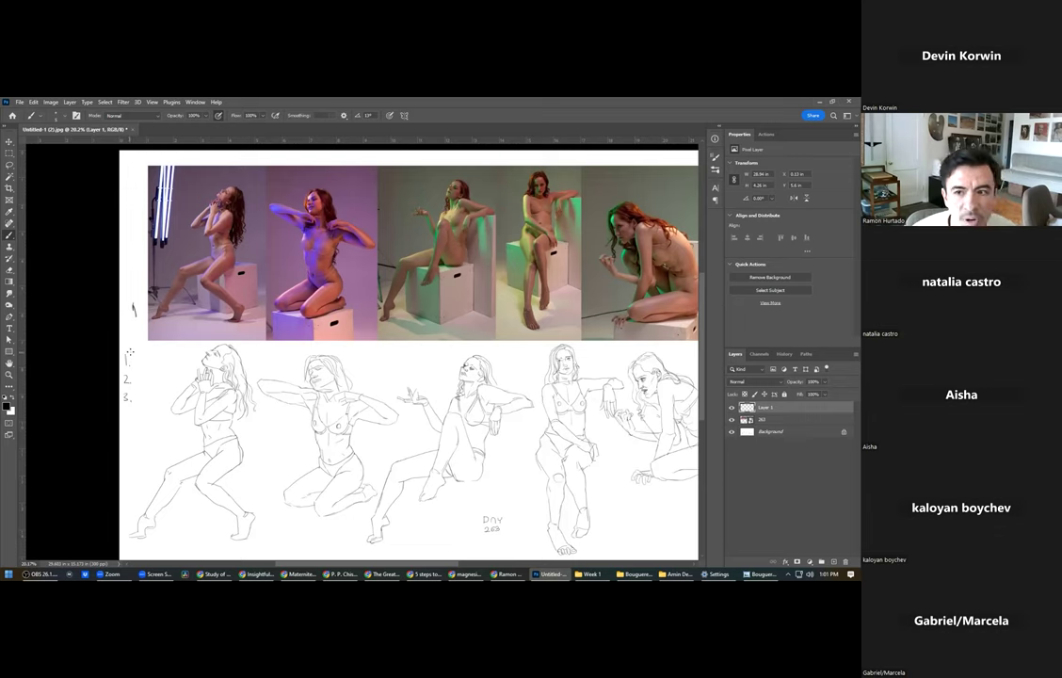
drag(132, 357, 162, 357)
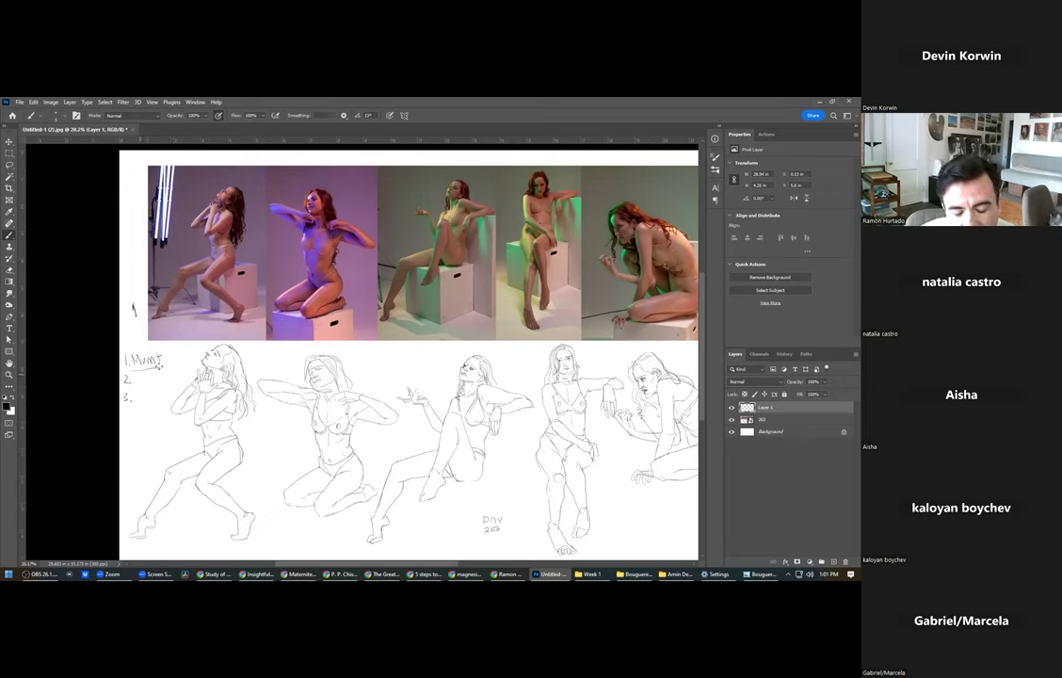
drag(138, 377, 157, 374)
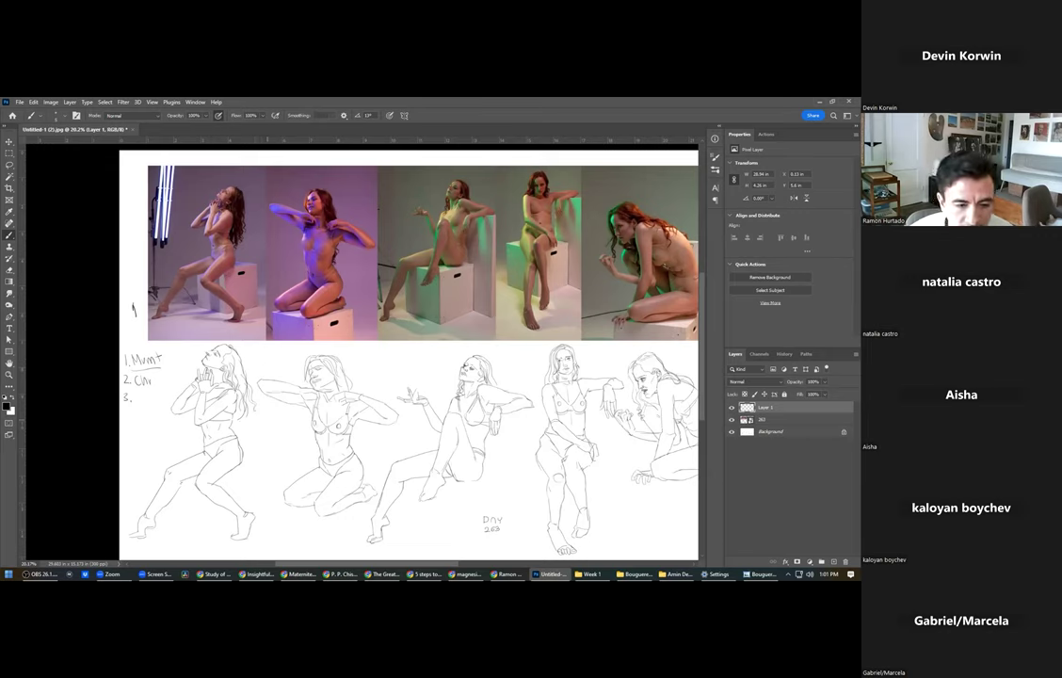
mouse_move(258, 448)
mouse_down()
mouse_move(284, 447)
mouse_move(284, 465)
mouse_up()
key(ctrl+z)
key(ctrl+z)
key(ctrl+z)
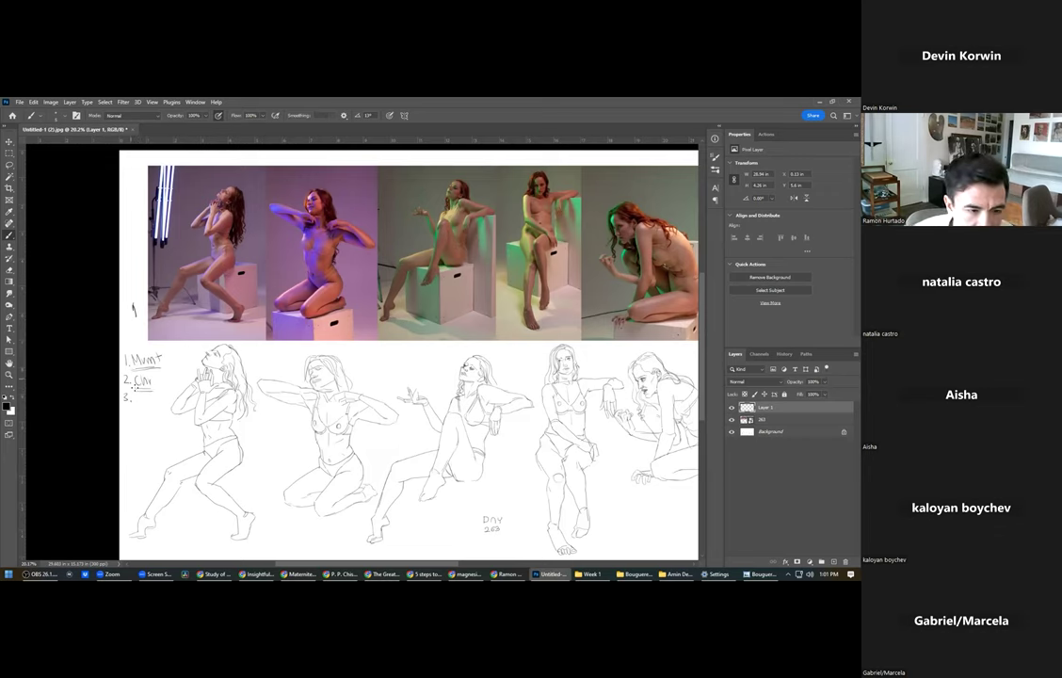
drag(134, 399, 151, 409)
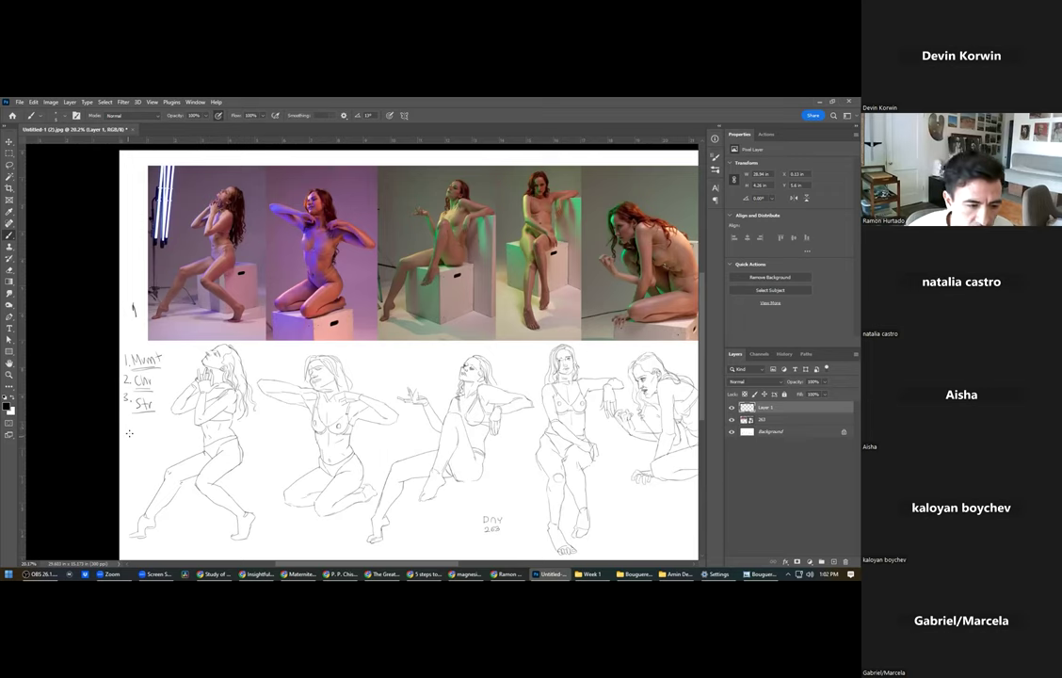
Sketch a vertical and a horizontal line with end ticks below the handwritten notes and undo them.
mouse_move(131, 432)
mouse_down()
mouse_move(133, 460)
mouse_move(187, 441)
mouse_up()
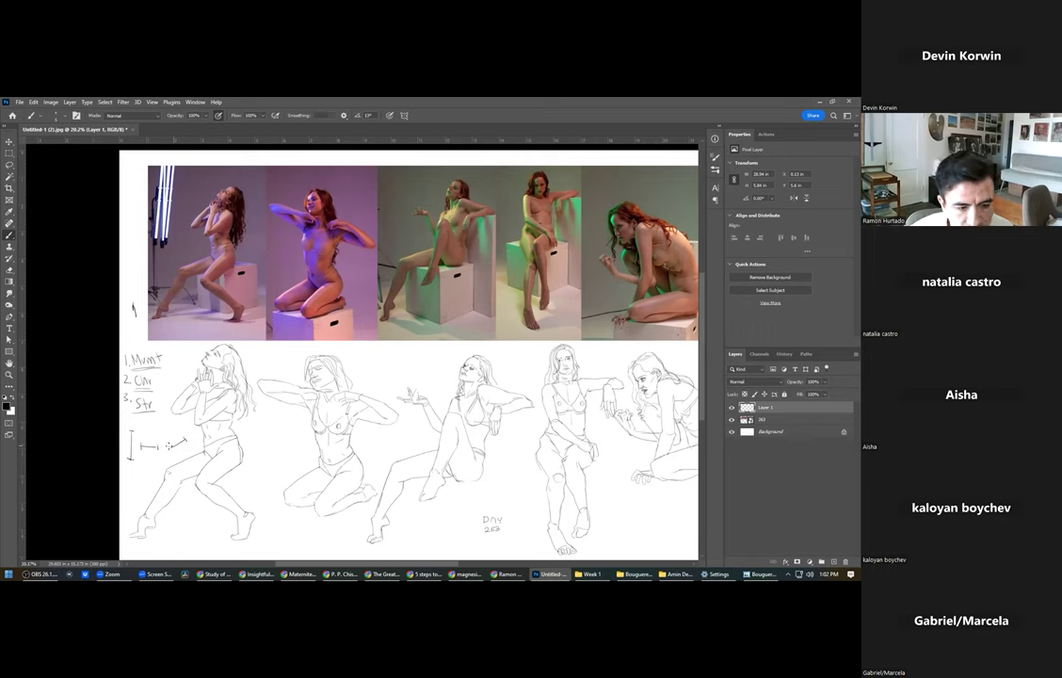
key(ctrl+z)
key(ctrl+z)
key(ctrl+z)
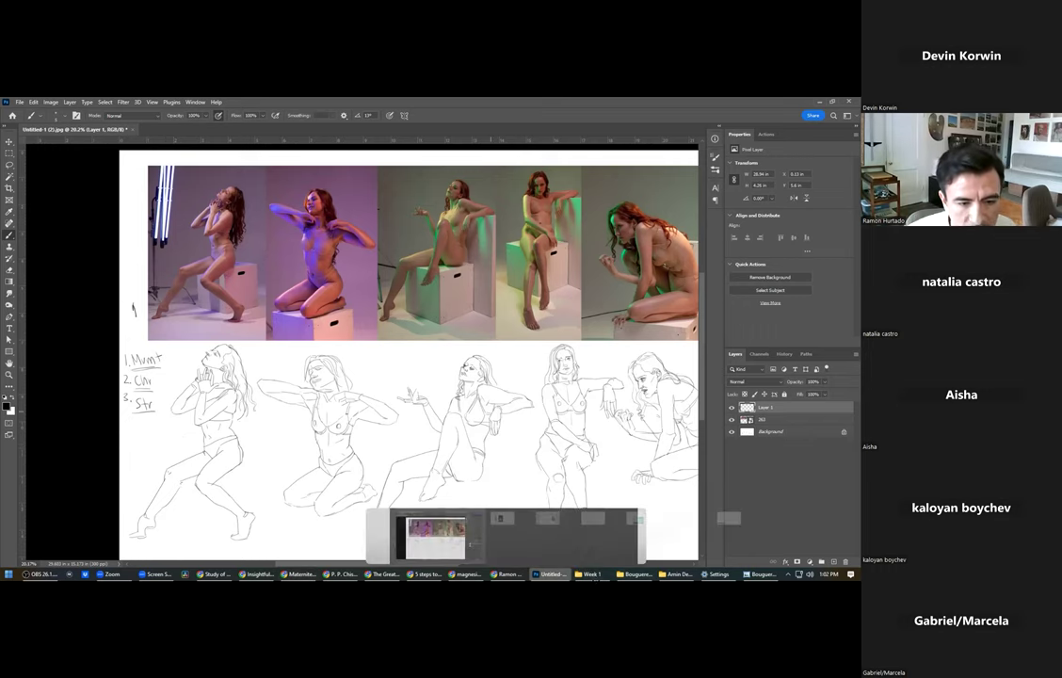
Show the canvas in full-screen mode with the notes, the reference photos and the first figures in view.
scroll(465, 321, up, 2)
drag(465, 320, 542, 308)
key(f)
key(g)
key(f)
drag(346, 334, 305, 372)
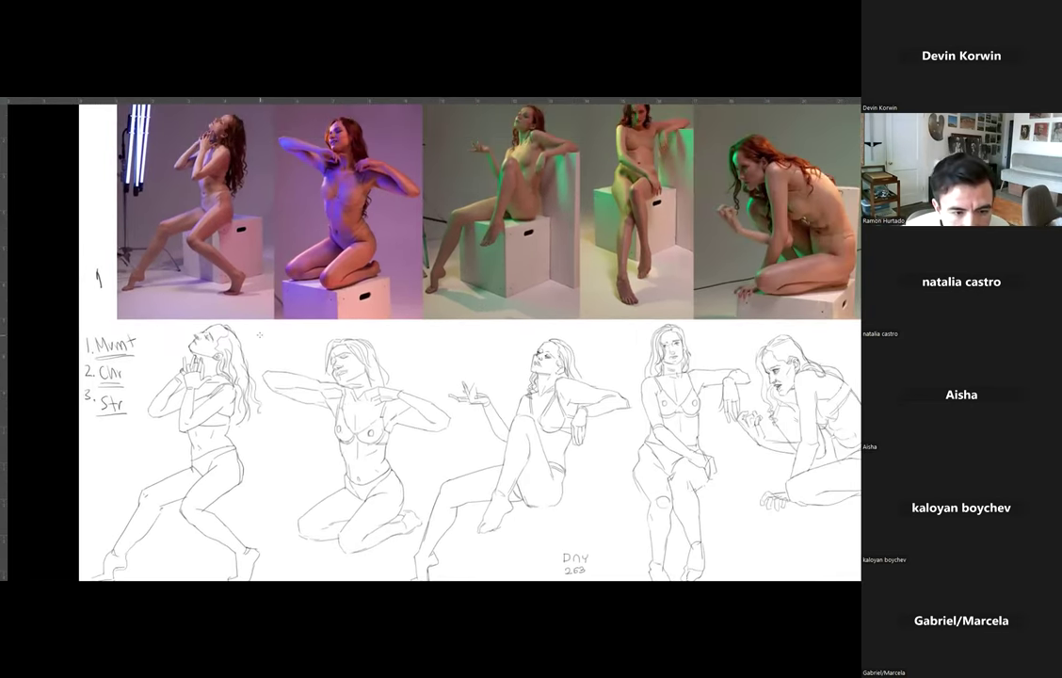
drag(288, 335, 289, 329)
Undo the accidental gradient fill and return to the standard Photoshop window with Untitled-1 (2).
key(f)
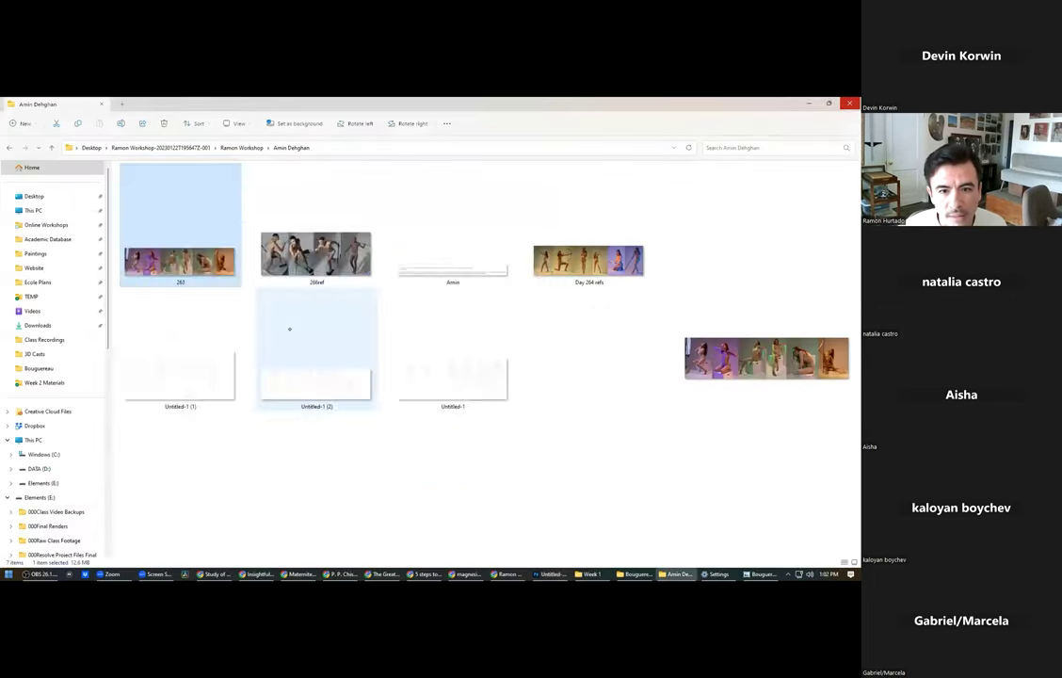
key(alt+Tab)
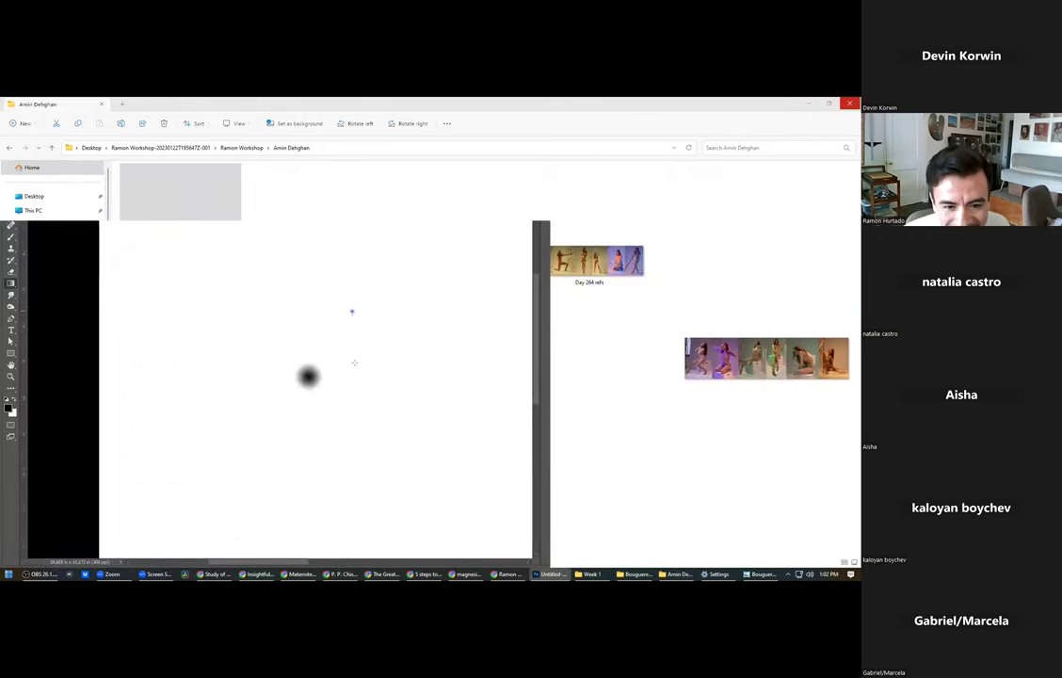
click(351, 311)
key(ctrl+z)
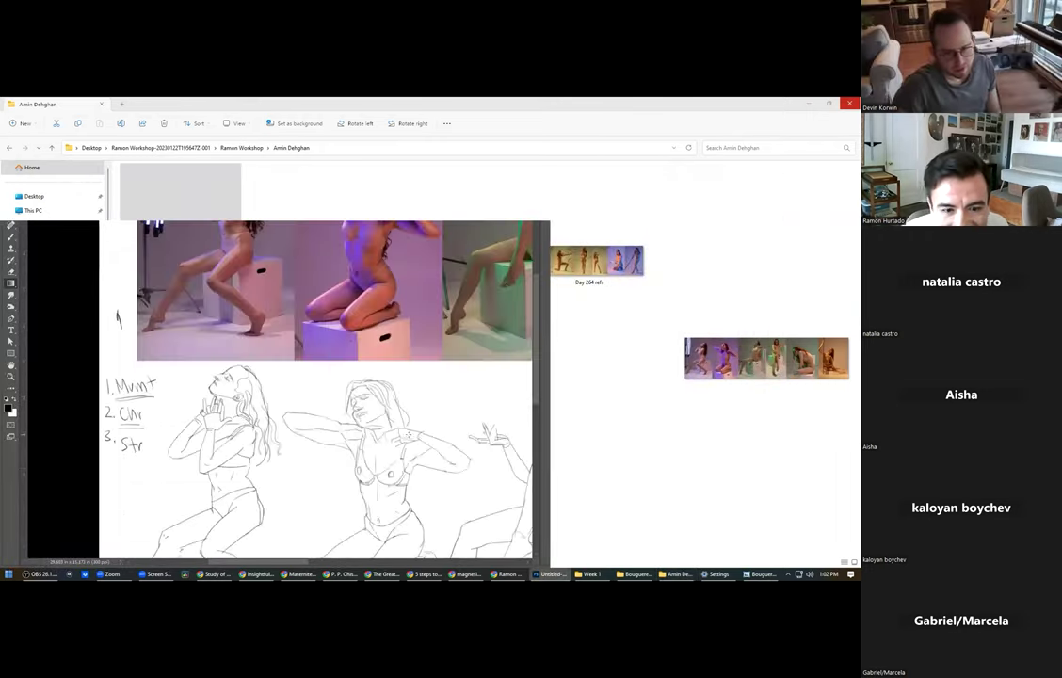
click(542, 573)
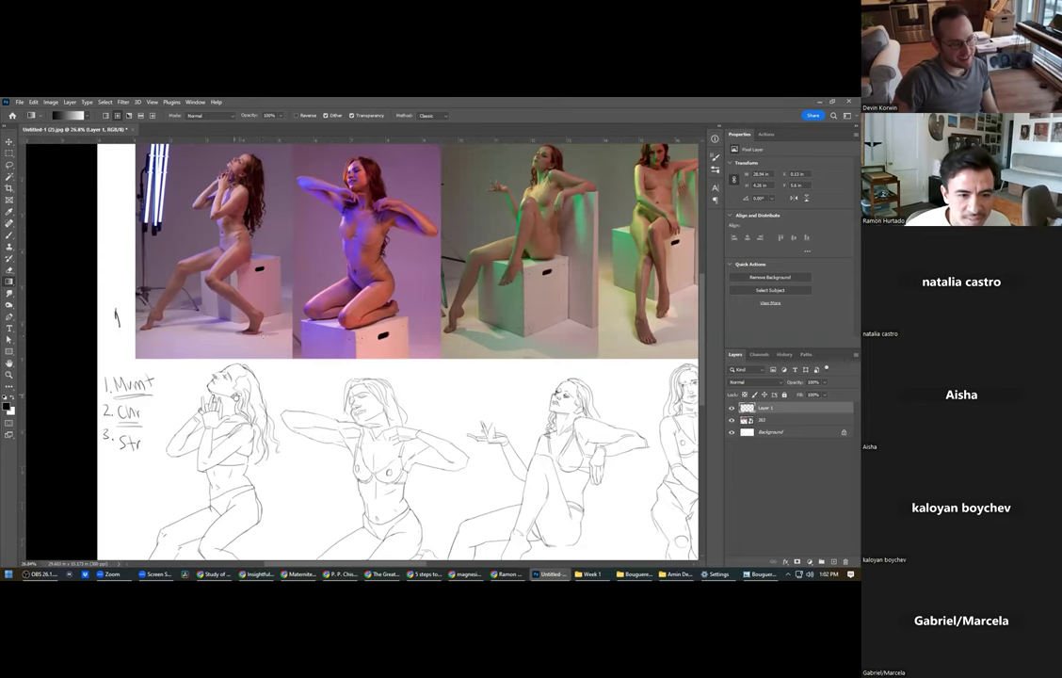
scroll(245, 320, down, 4)
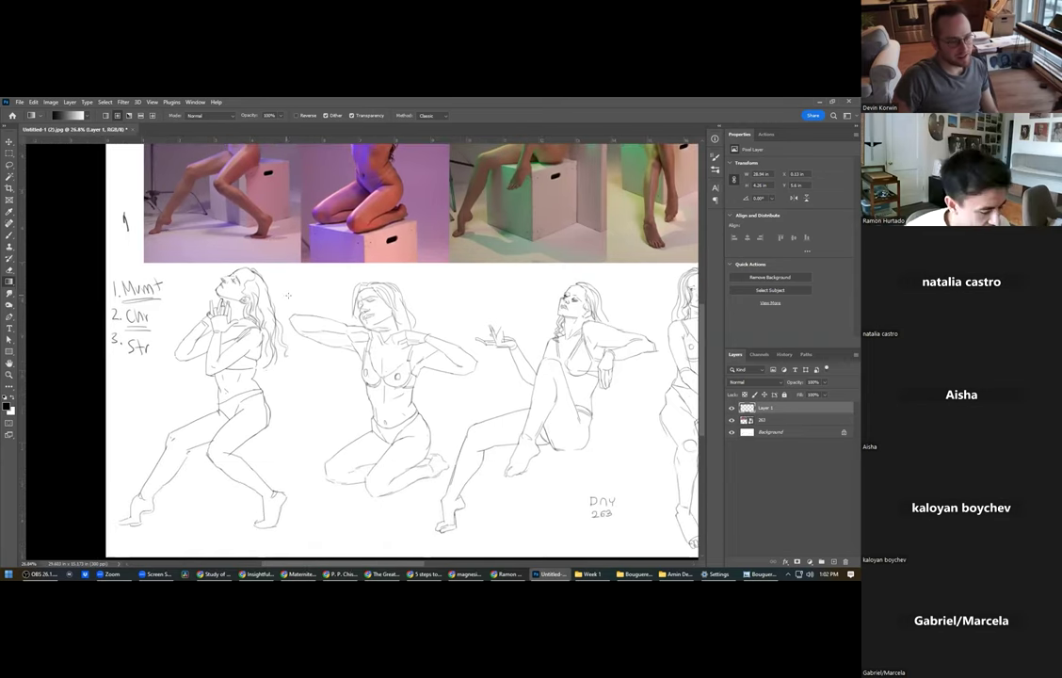
drag(292, 292, 297, 289)
key(z)
key(b)
key(ctrl+z)
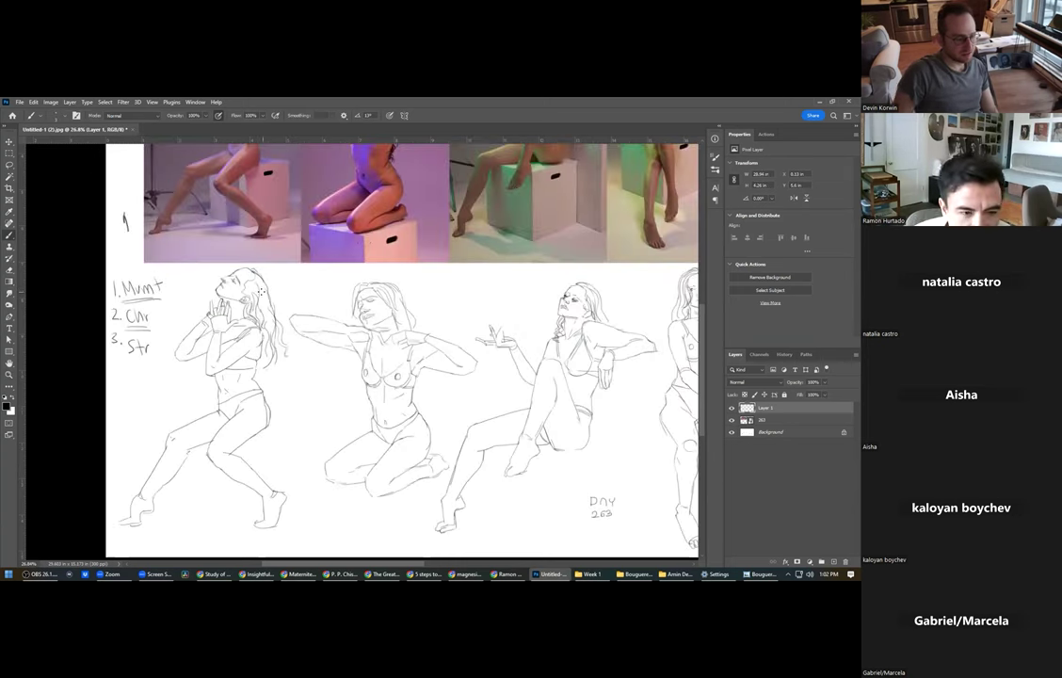
Copy the first reference photo onto a new layer and move it down beside the first figure drawing.
drag(214, 309, 203, 359)
scroll(207, 377, down, 1)
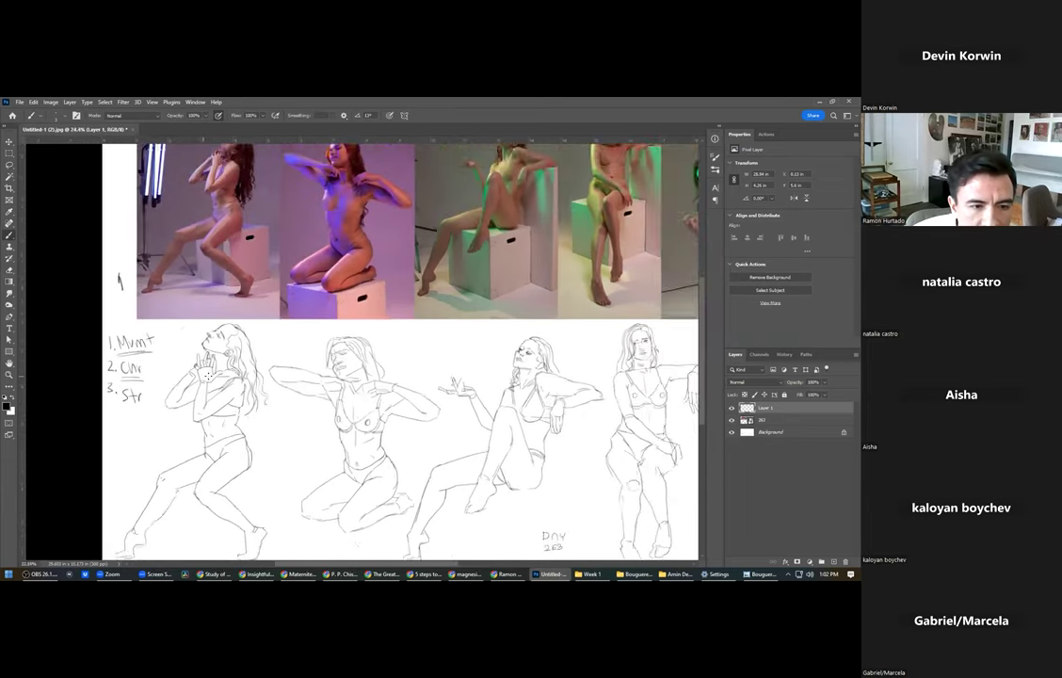
scroll(208, 375, down, 4)
key(m)
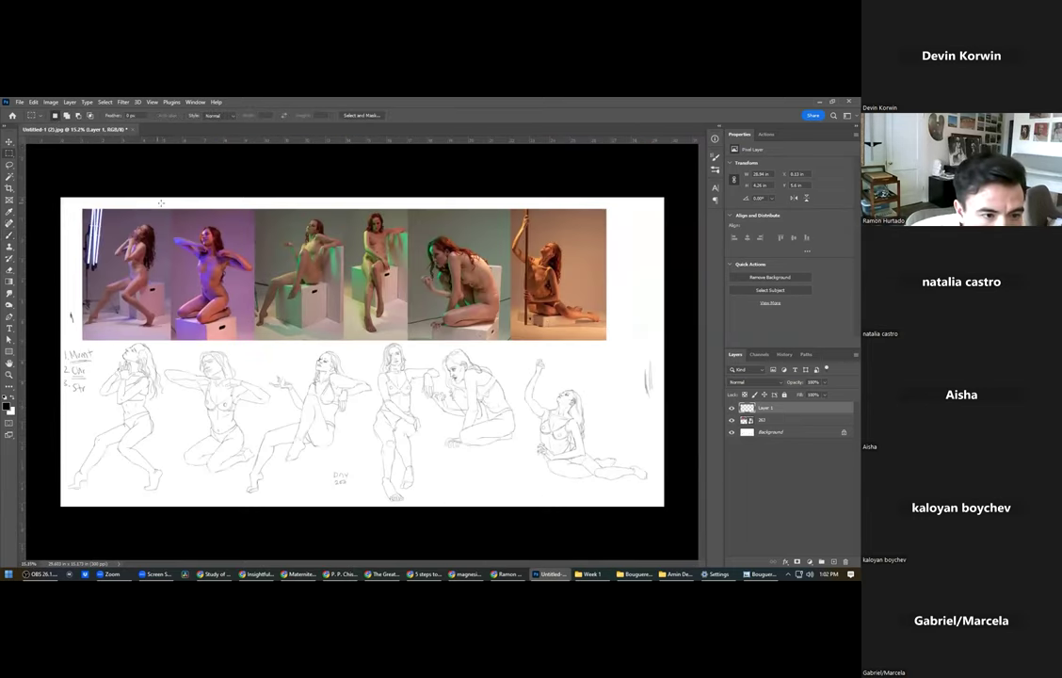
mouse_move(172, 205)
mouse_down()
mouse_move(76, 338)
mouse_move(83, 332)
mouse_up()
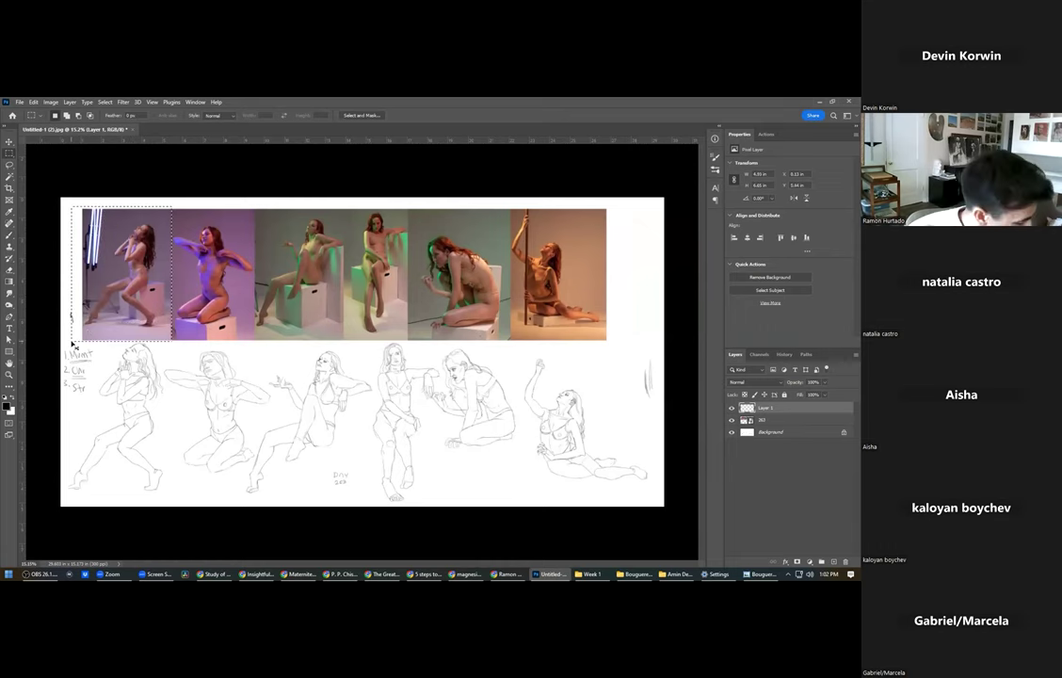
key(ctrl+j)
key(v)
drag(162, 285, 102, 429)
Extend the canvas leftward to about 36.7 in wide with the Crop tool and place the copied photo beside the handwritten notes.
key(c)
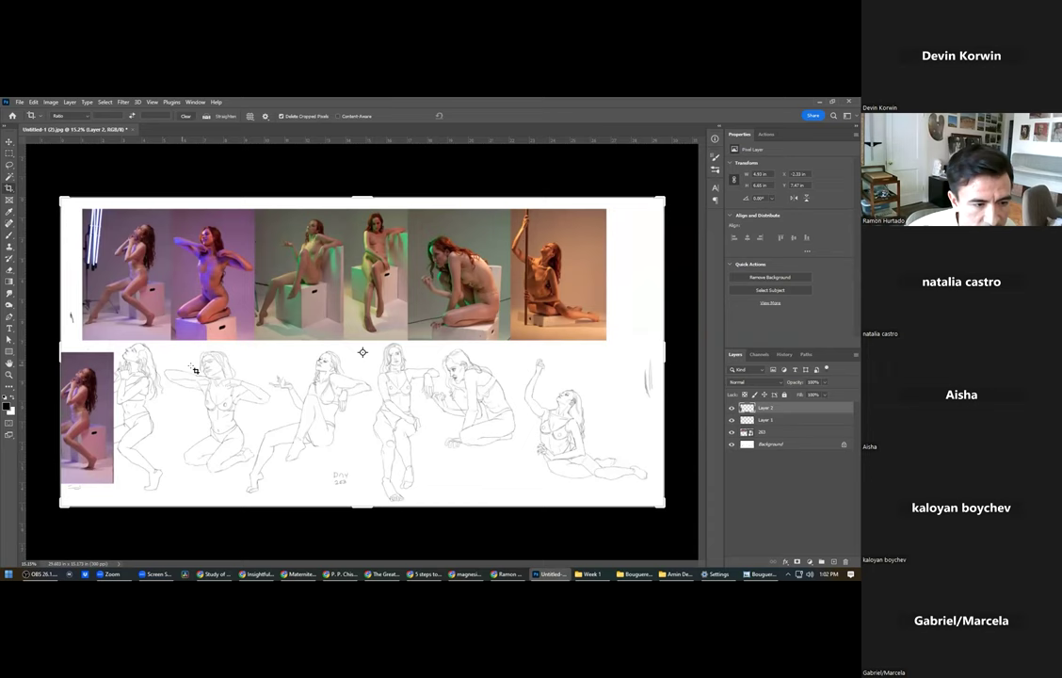
drag(60, 320, 94, 353)
key(Return)
key(v)
drag(198, 403, 497, 296)
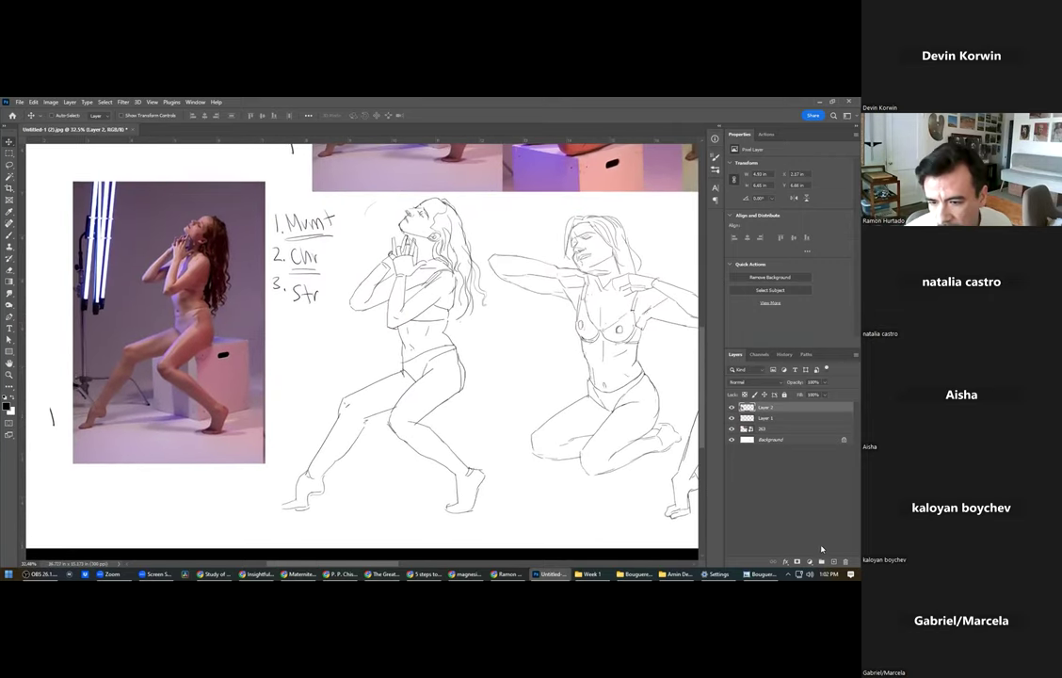
Sketch a white movement line down the head and torso of the copied reference photo and undo it.
key(b)
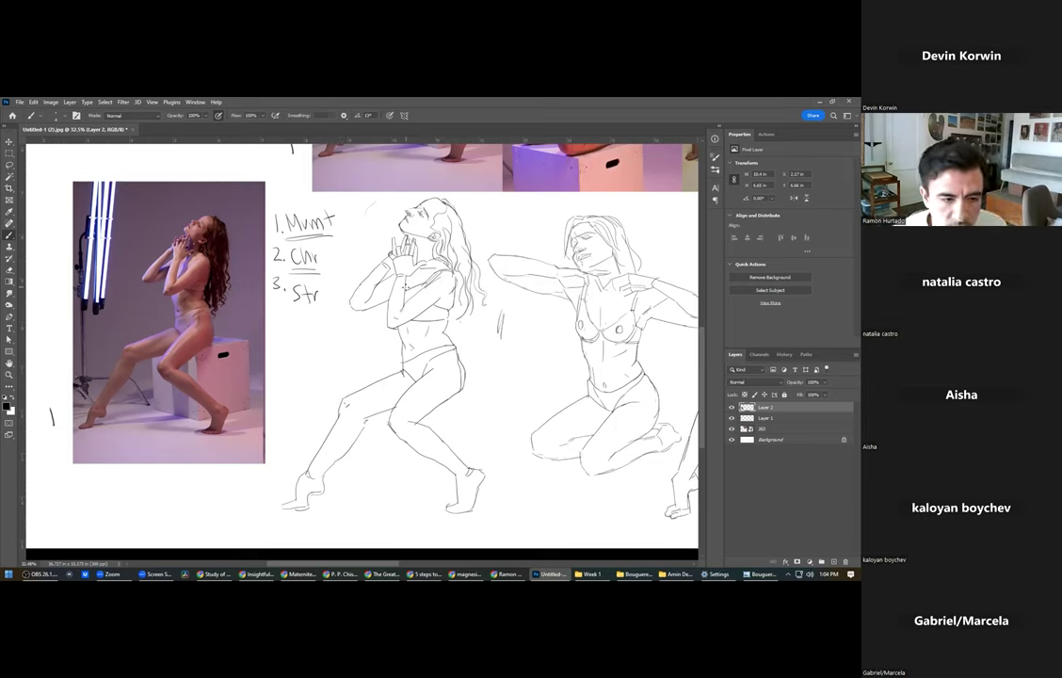
mouse_move(387, 372)
mouse_down()
mouse_move(500, 265)
mouse_move(403, 320)
mouse_move(376, 349)
mouse_up()
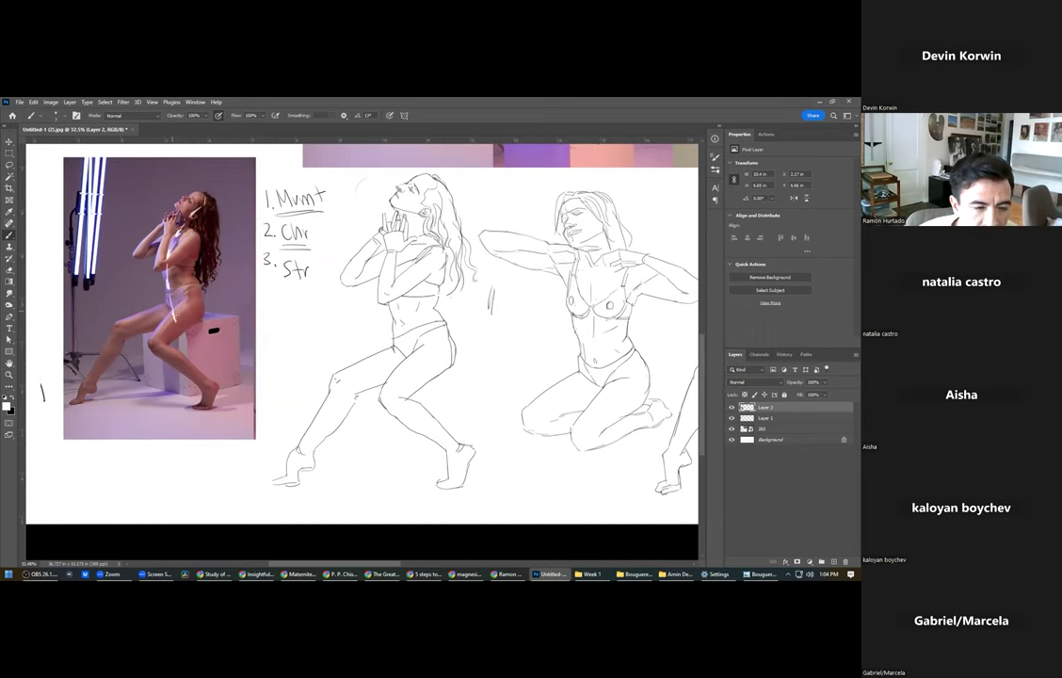
scroll(183, 335, up, 4)
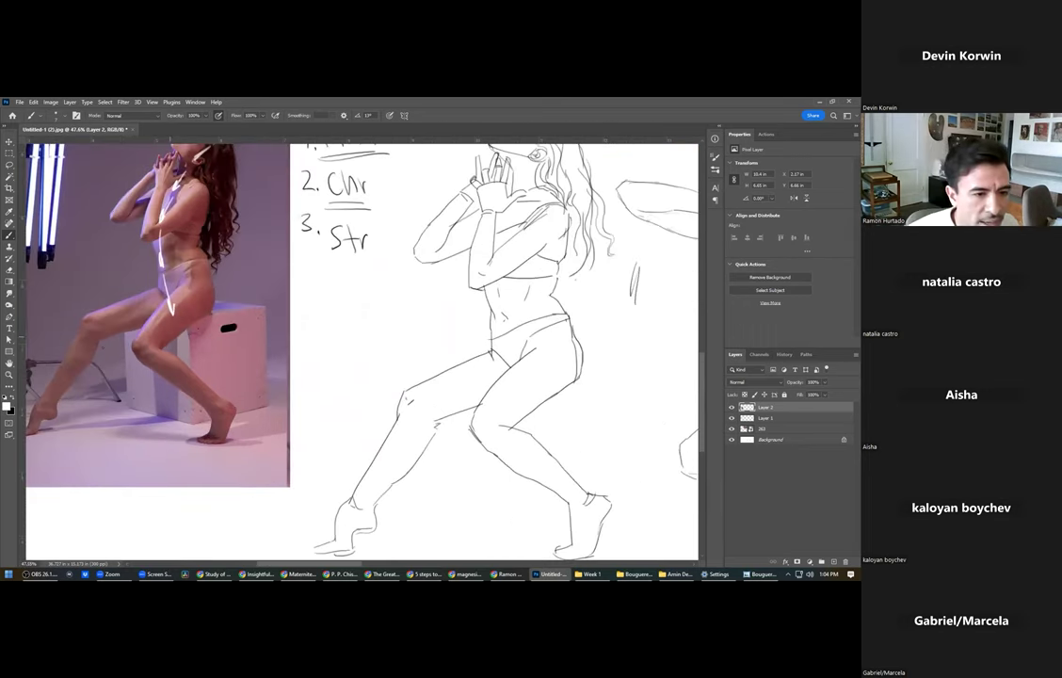
drag(187, 272, 192, 344)
scroll(193, 329, down, 1)
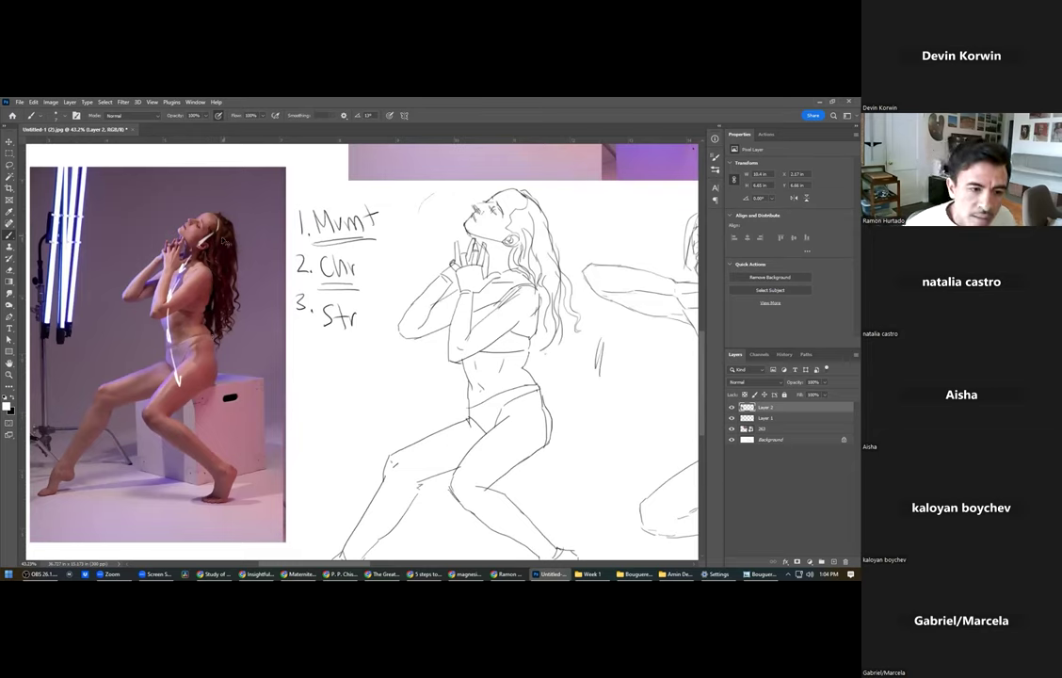
key(ctrl+z)
key(ctrl+z)
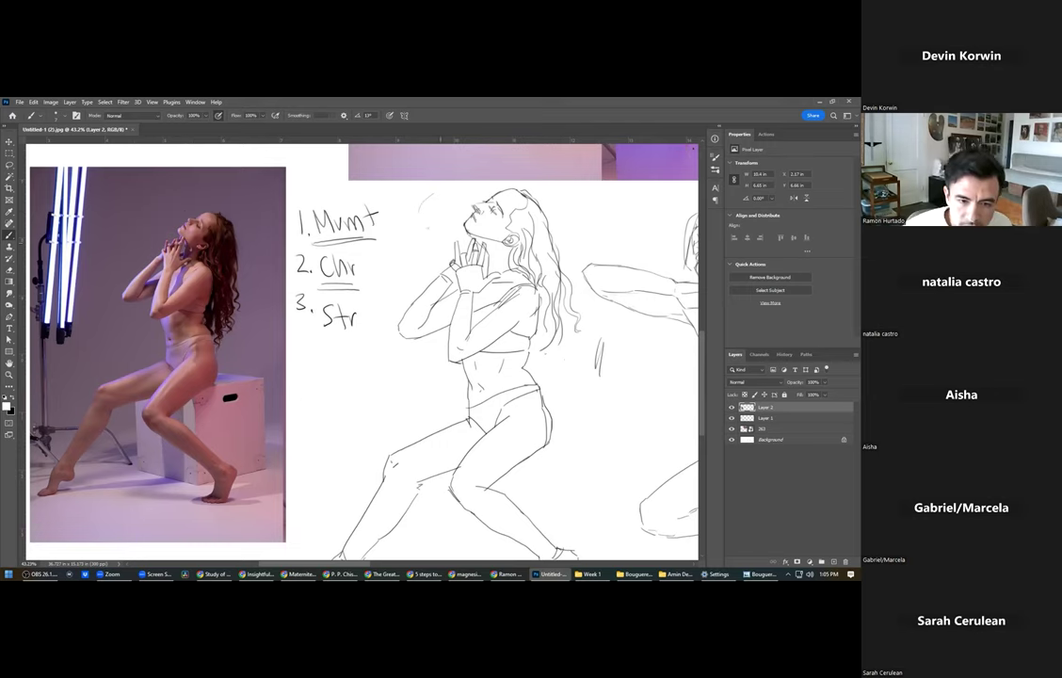
Draw an elongated black loop below the handwritten notes and a short stroke beside the first figure.
drag(398, 269, 389, 212)
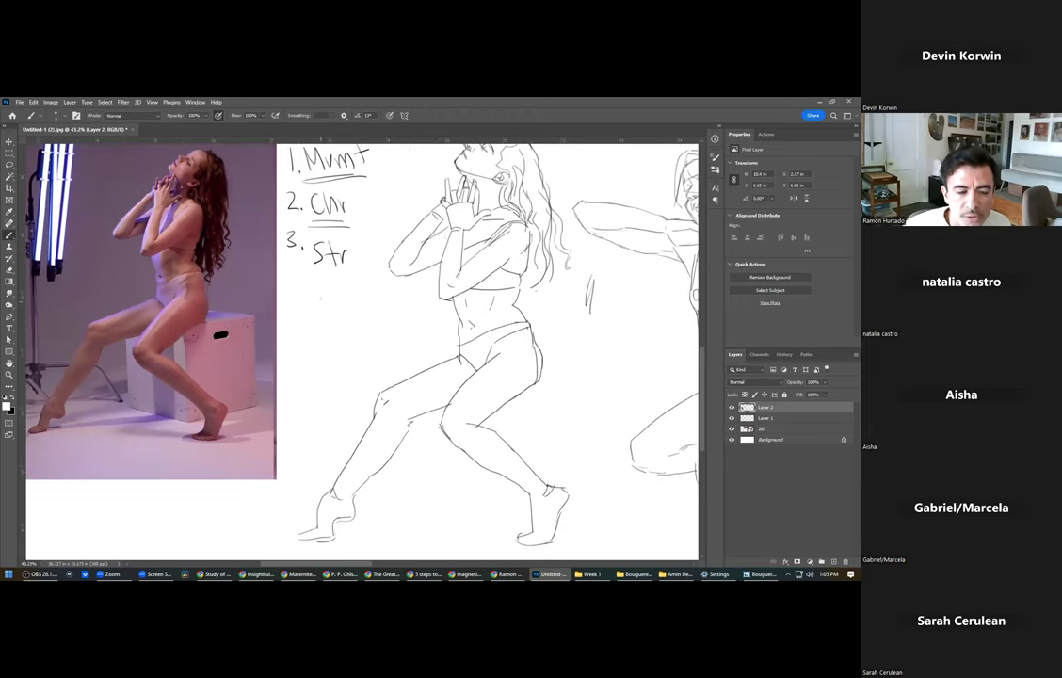
key(x)
drag(336, 287, 316, 355)
mouse_move(318, 311)
mouse_down()
mouse_move(306, 371)
mouse_move(320, 373)
mouse_move(336, 329)
mouse_move(326, 324)
mouse_move(321, 372)
mouse_up()
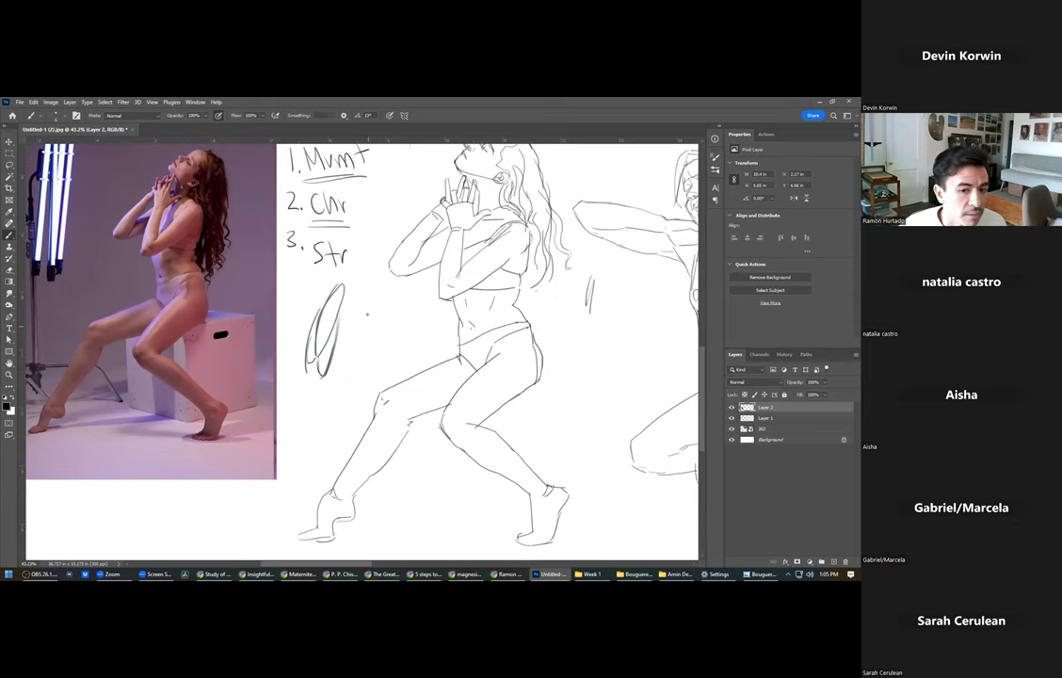
drag(588, 326, 585, 342)
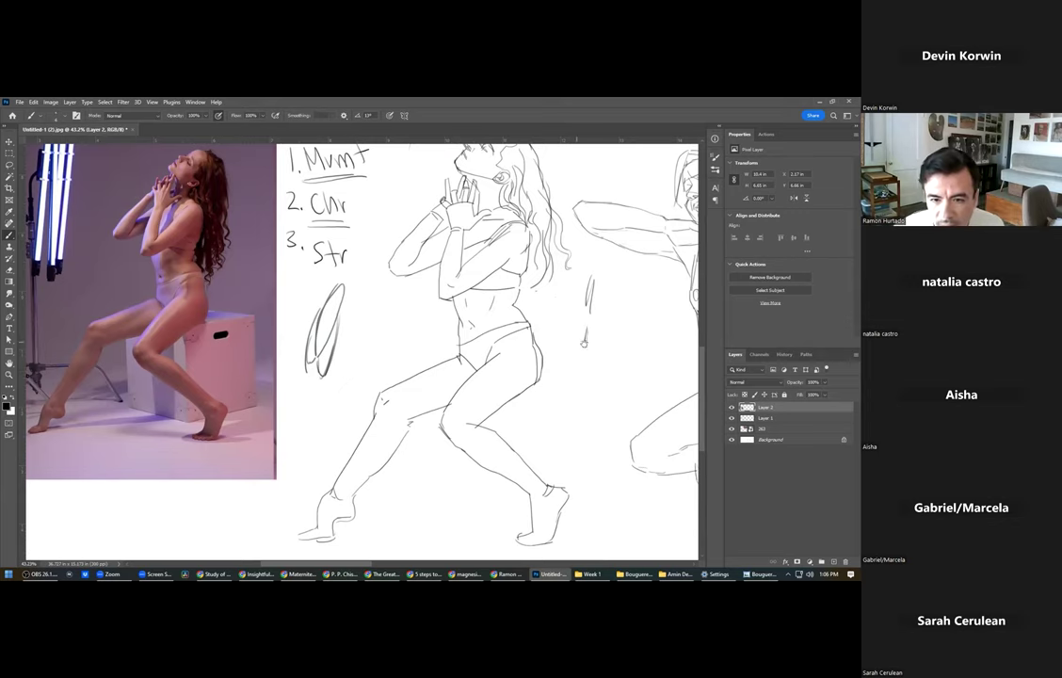
Sketch black contour lines over the arm and face in the copied reference photo and undo them.
drag(485, 353, 462, 404)
drag(509, 362, 538, 383)
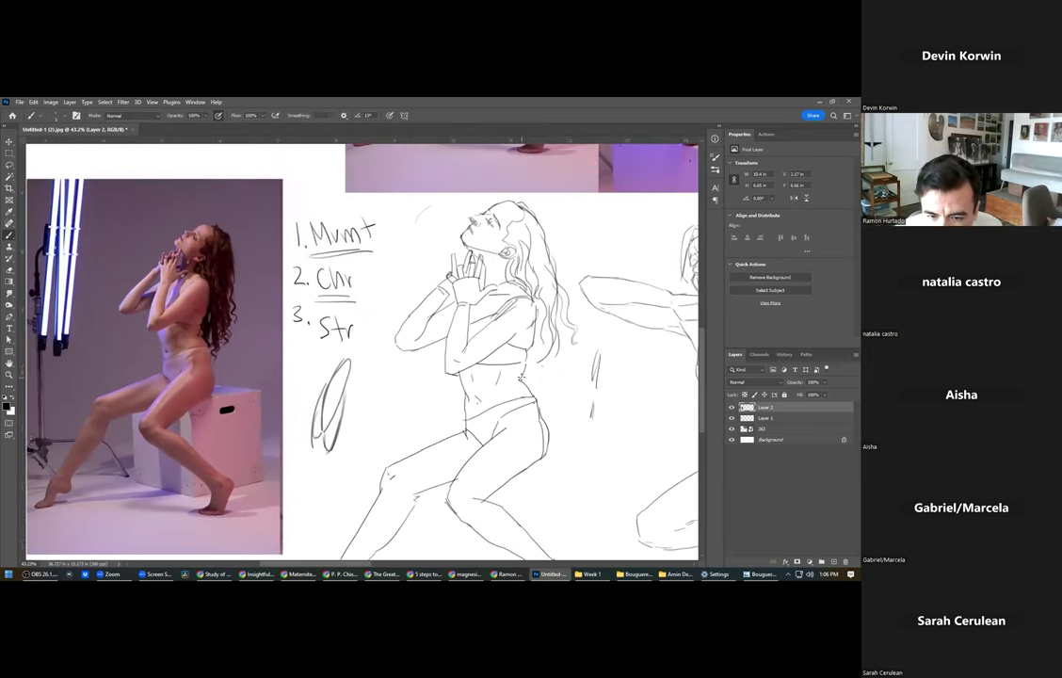
drag(518, 324, 525, 327)
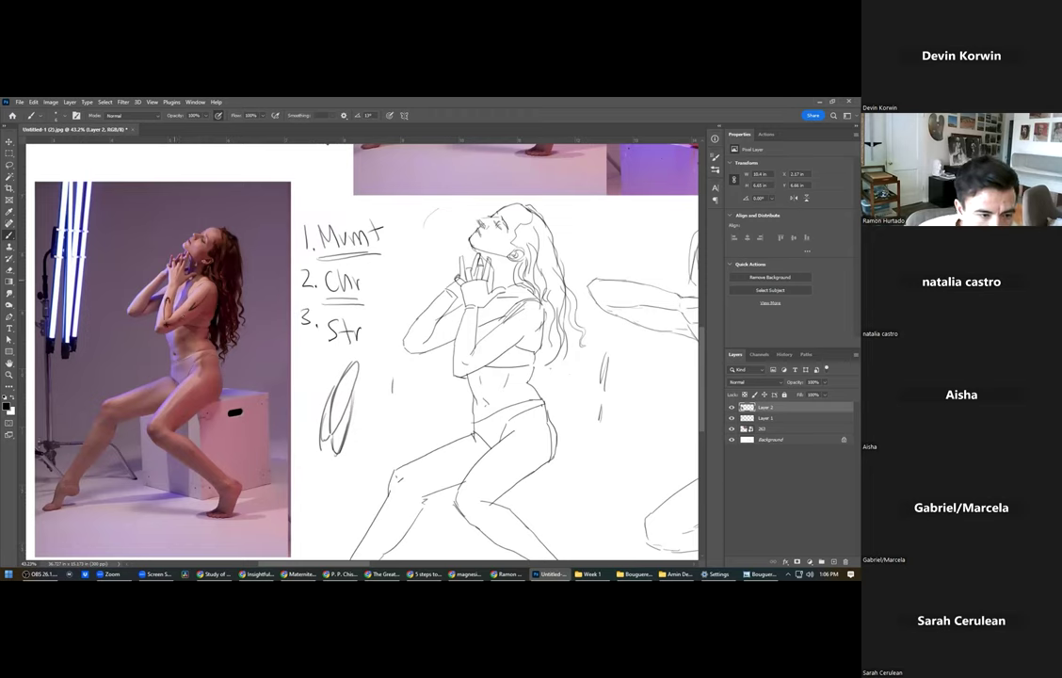
drag(171, 290, 196, 228)
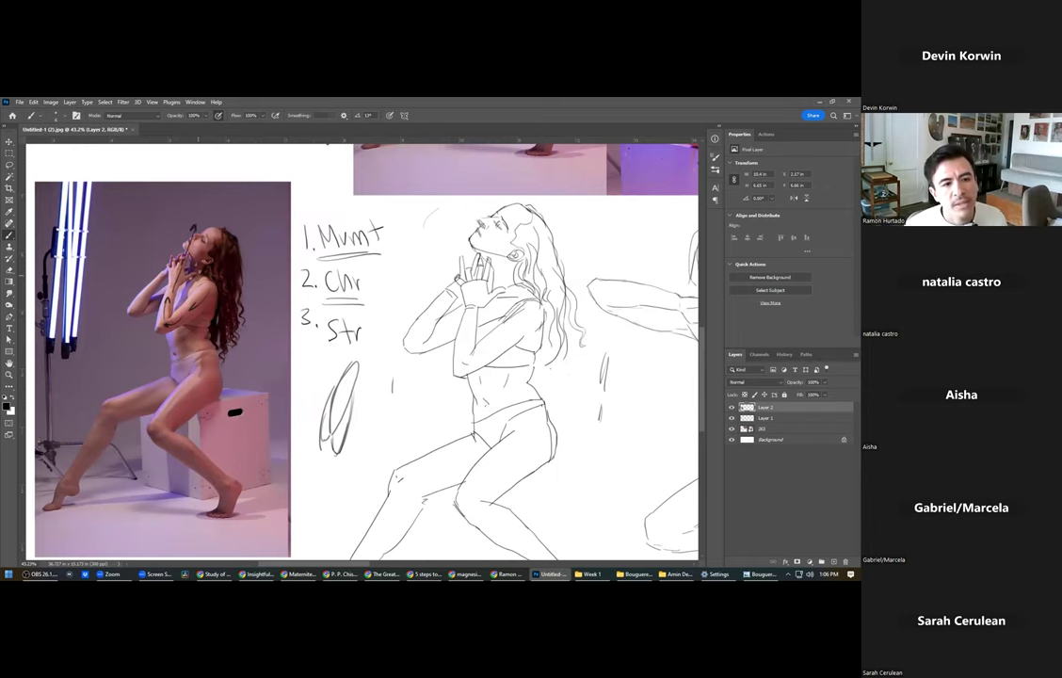
key(ctrl+z)
key(ctrl+z)
key(ctrl+z)
key(ctrl+z)
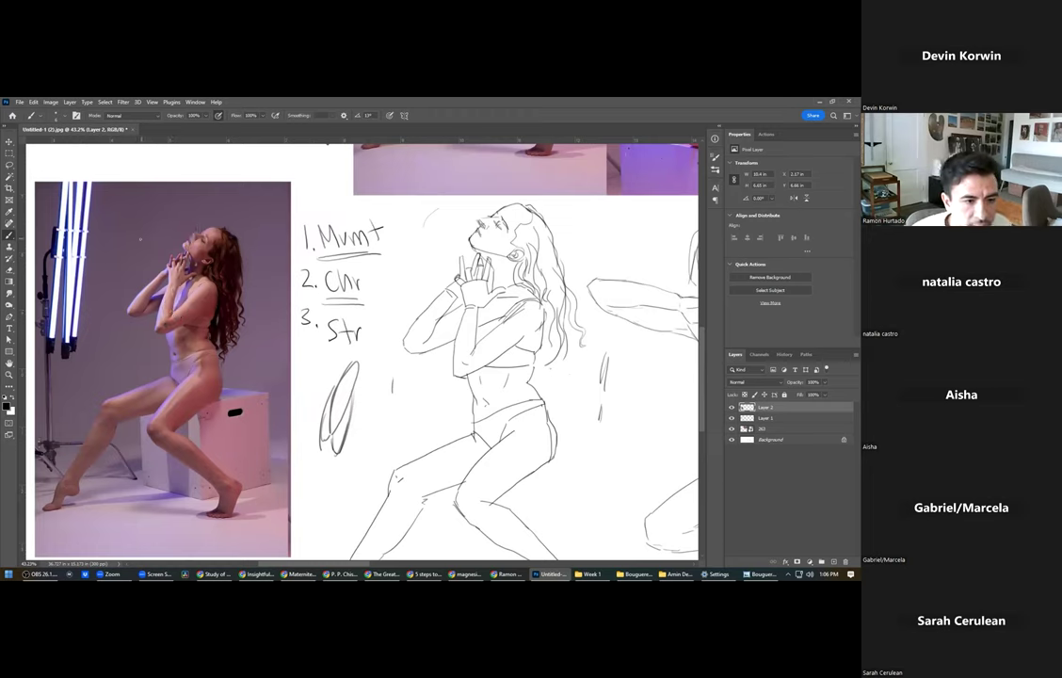
Sketch a bent arm shape in the copied photo's background, fill it with white strokes and refine its edges.
drag(147, 243, 114, 263)
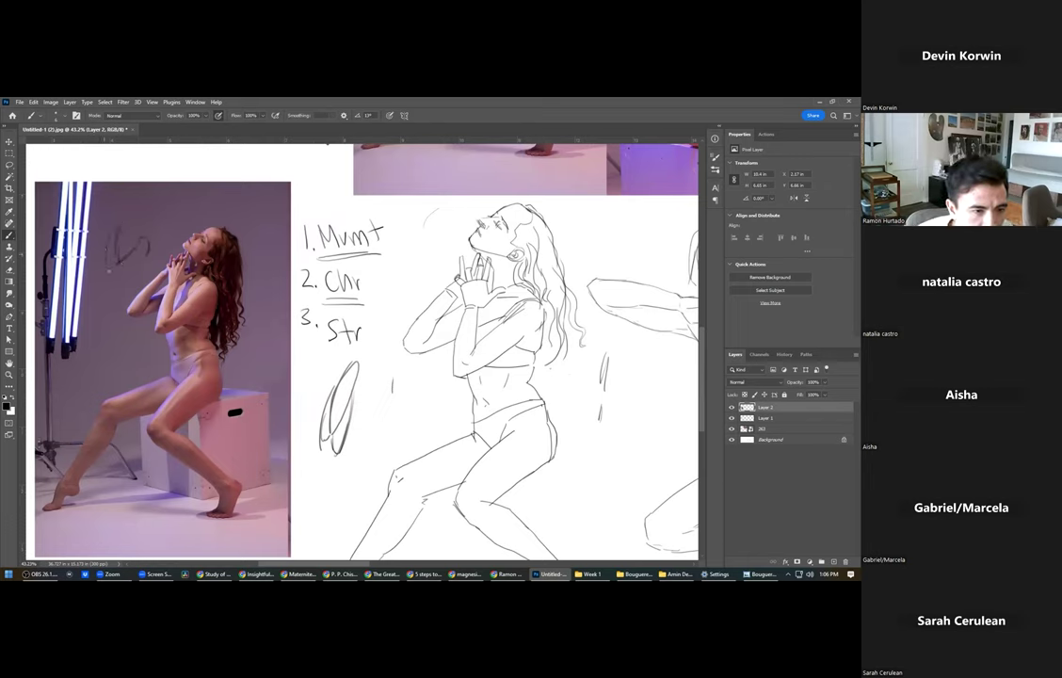
drag(111, 224, 137, 241)
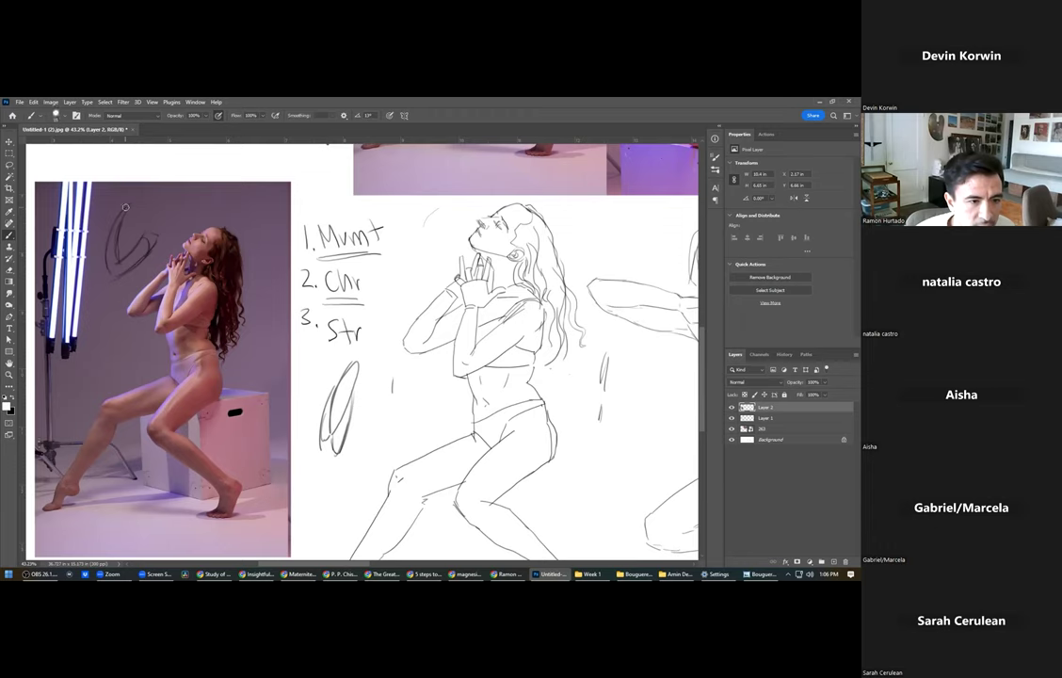
mouse_move(113, 260)
mouse_down()
mouse_move(117, 269)
mouse_move(147, 243)
mouse_move(112, 239)
mouse_up()
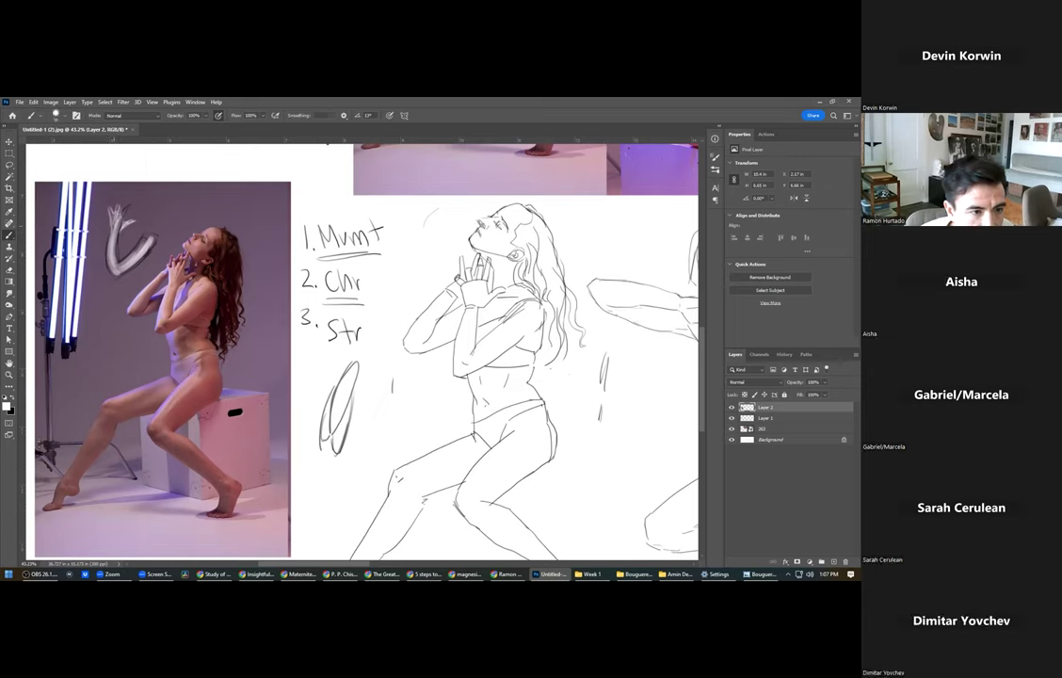
key([)
drag(114, 247, 127, 269)
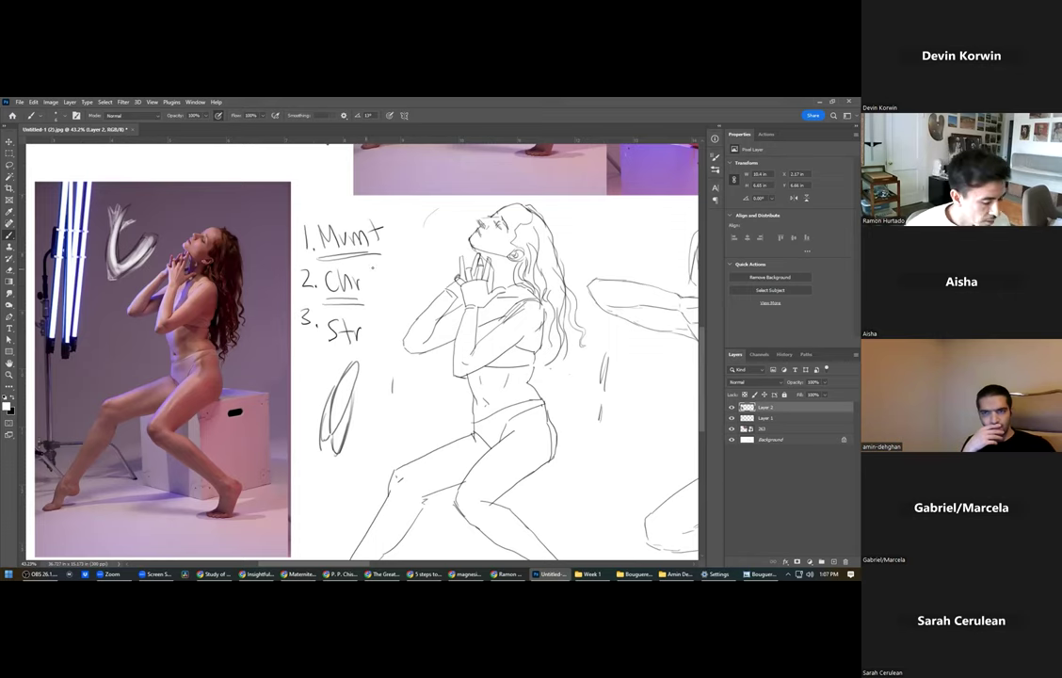
Redraw the first figure's arm and hands with heavier lines and add a row of loops beside the figure.
mouse_move(374, 269)
mouse_down()
mouse_move(306, 254)
mouse_move(317, 278)
mouse_up()
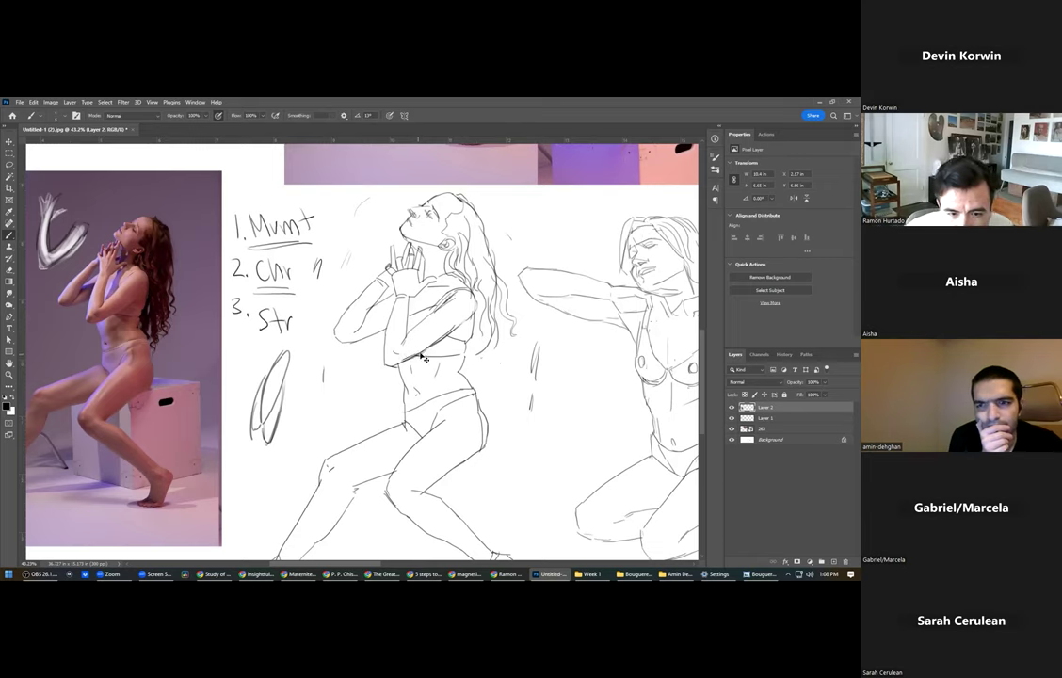
mouse_move(529, 429)
mouse_down()
mouse_move(536, 441)
mouse_move(556, 439)
mouse_move(574, 406)
mouse_move(593, 436)
mouse_move(597, 421)
mouse_move(624, 419)
mouse_up()
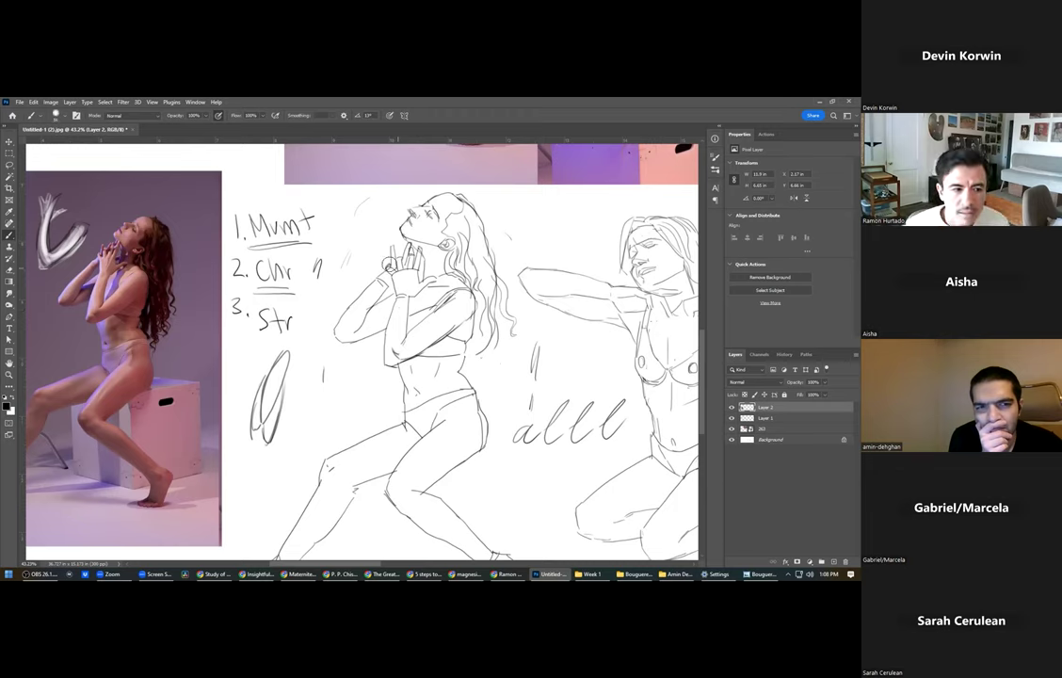
mouse_move(387, 312)
mouse_down()
mouse_move(436, 265)
mouse_move(427, 292)
mouse_move(385, 325)
mouse_move(378, 281)
mouse_move(377, 294)
mouse_move(425, 285)
mouse_up()
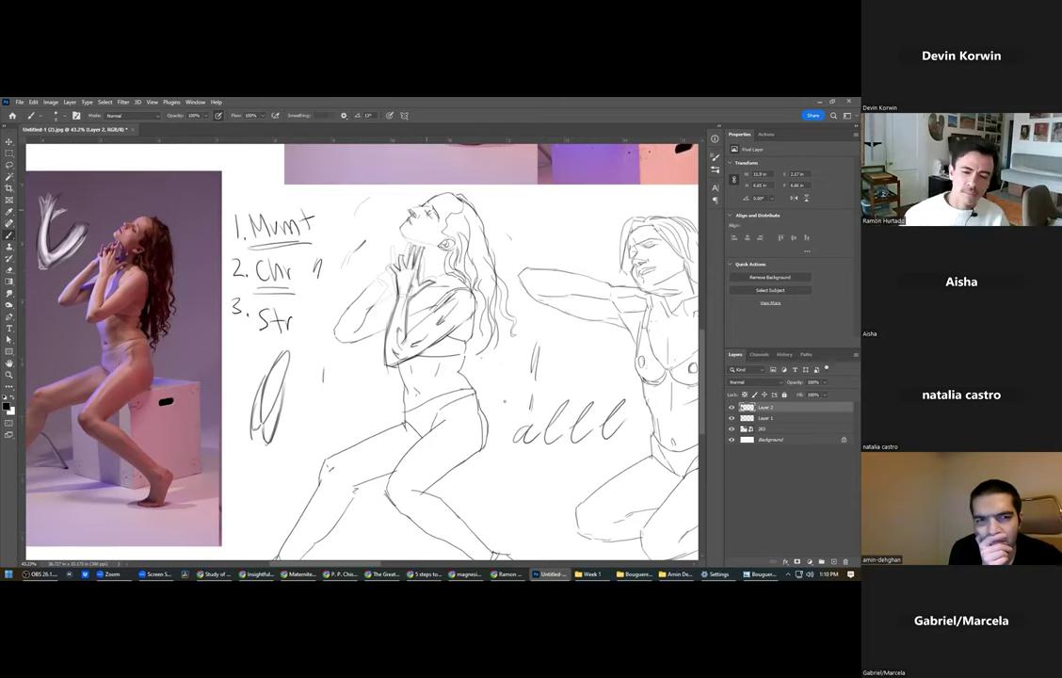
Toggle the visibility of Layer 2 repeatedly to compare the redrawn arm with the student's original drawing.
click(733, 408)
click(732, 409)
alt+click(733, 411)
alt+click(732, 411)
alt+click(732, 410)
alt+click(733, 410)
alt+click(731, 410)
alt+click(730, 408)
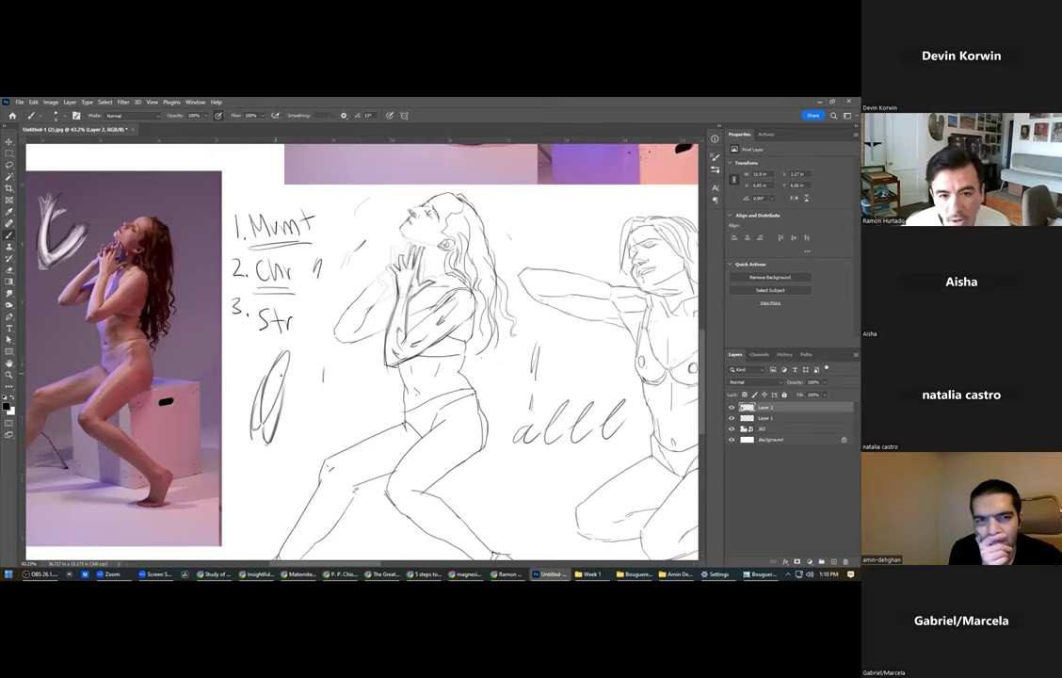
drag(374, 276, 395, 222)
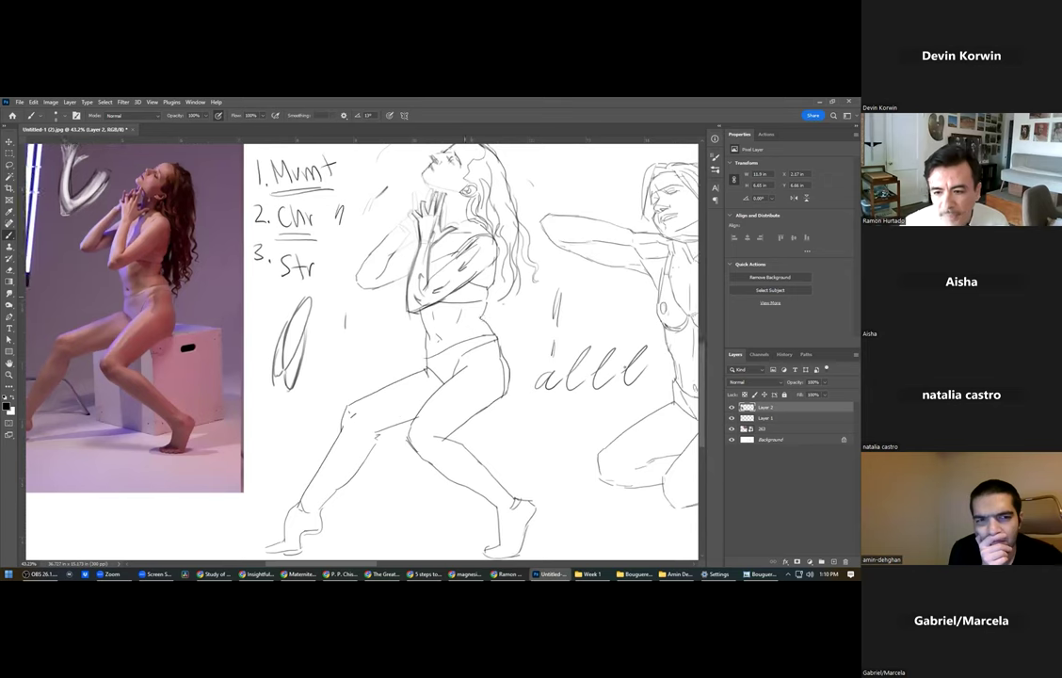
click(733, 407)
Sketch a bent block form and a cube with directional arrows in the blank area left of the copied photo.
drag(437, 273, 551, 176)
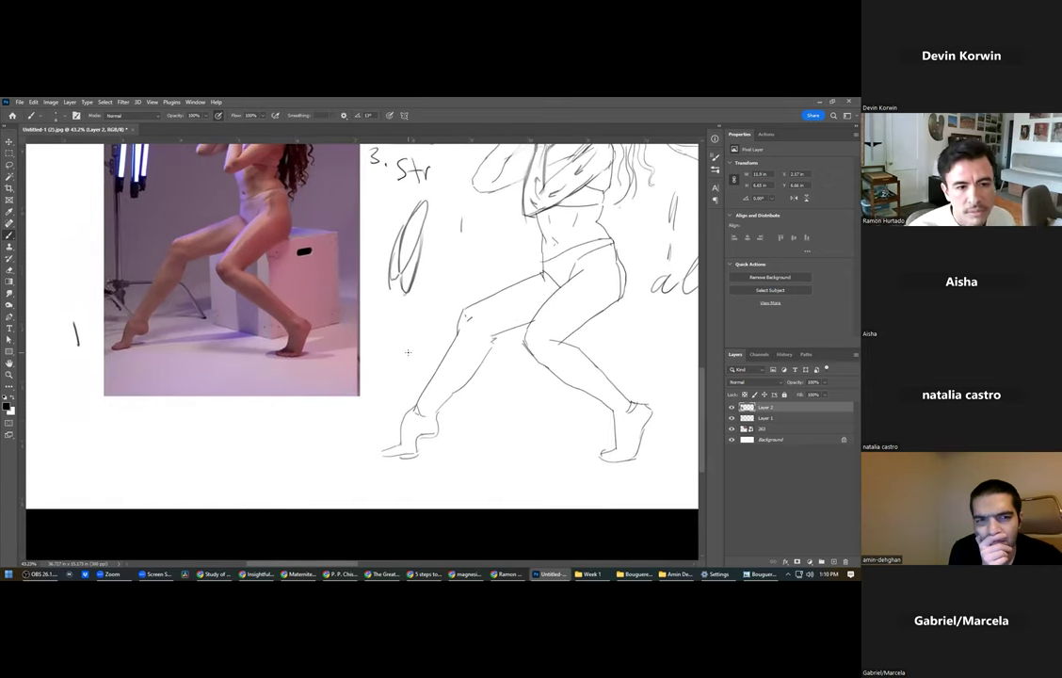
scroll(408, 353, down, 4)
drag(408, 352, 326, 404)
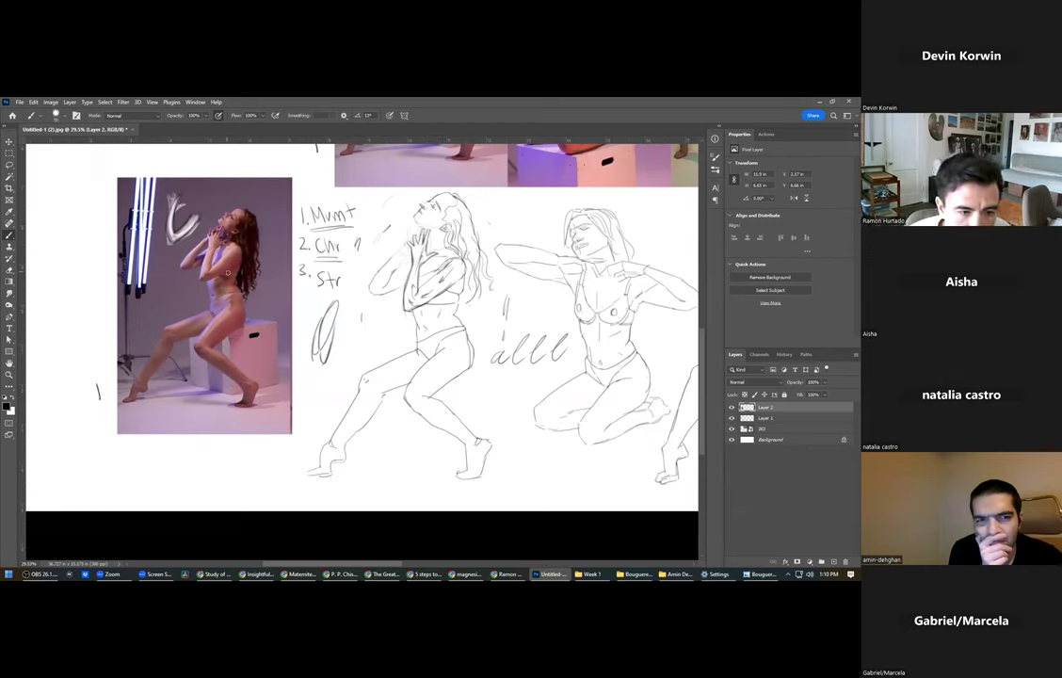
mouse_move(51, 271)
mouse_down()
mouse_move(43, 315)
mouse_move(57, 350)
mouse_move(62, 262)
mouse_move(86, 265)
mouse_move(90, 362)
mouse_up()
mouse_move(80, 318)
mouse_down()
mouse_move(90, 362)
mouse_move(63, 365)
mouse_up()
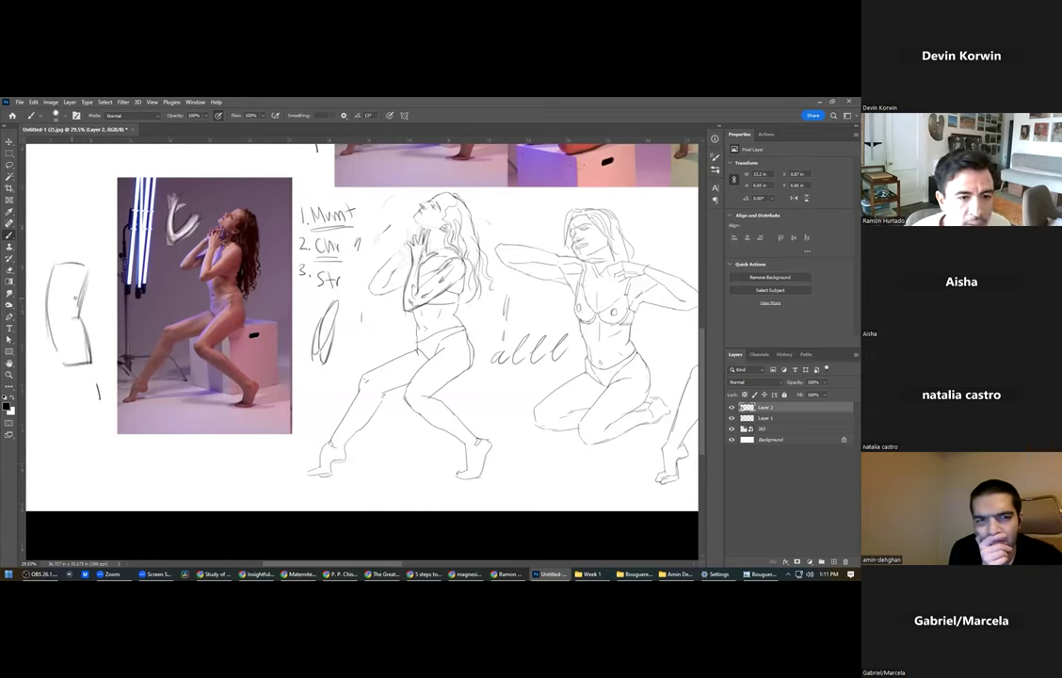
mouse_move(49, 179)
mouse_down()
mouse_move(47, 223)
mouse_move(67, 174)
mouse_move(68, 218)
mouse_move(47, 224)
mouse_move(56, 169)
mouse_move(83, 170)
mouse_move(85, 215)
mouse_move(72, 193)
mouse_move(38, 212)
mouse_move(83, 178)
mouse_up()
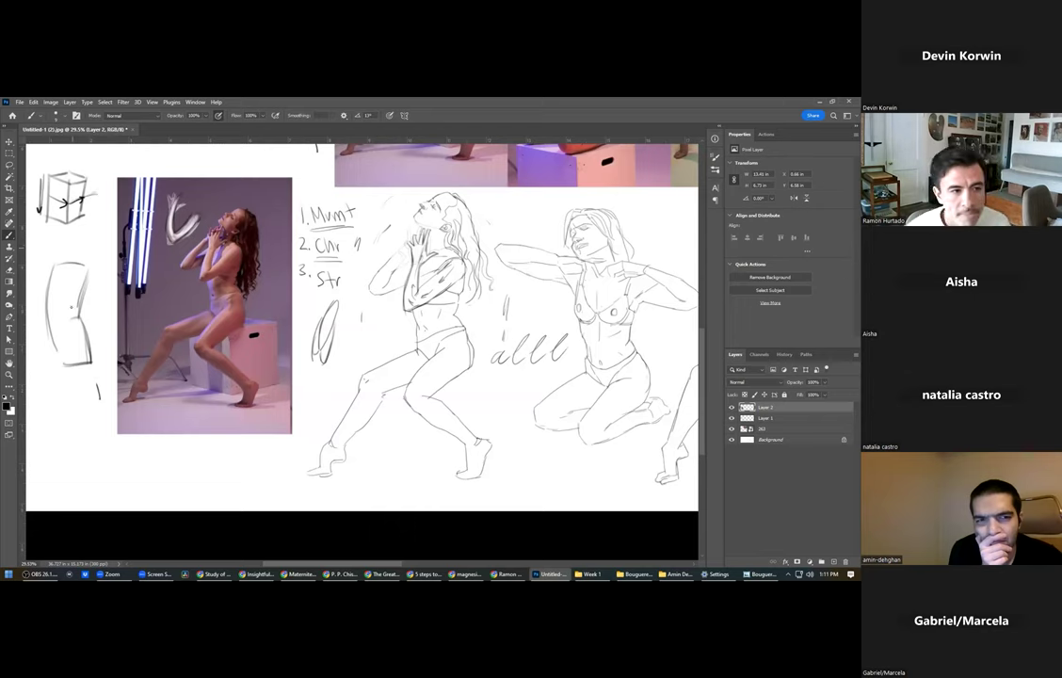
Shade the side planes of the cube and the bent form with a larger brush and add cross-contour lines.
key(bracketright)
key(bracketright)
key(bracketright)
key(bracketright)
mouse_move(63, 163)
mouse_down()
mouse_move(81, 188)
mouse_move(66, 199)
mouse_move(67, 174)
mouse_move(78, 151)
mouse_up()
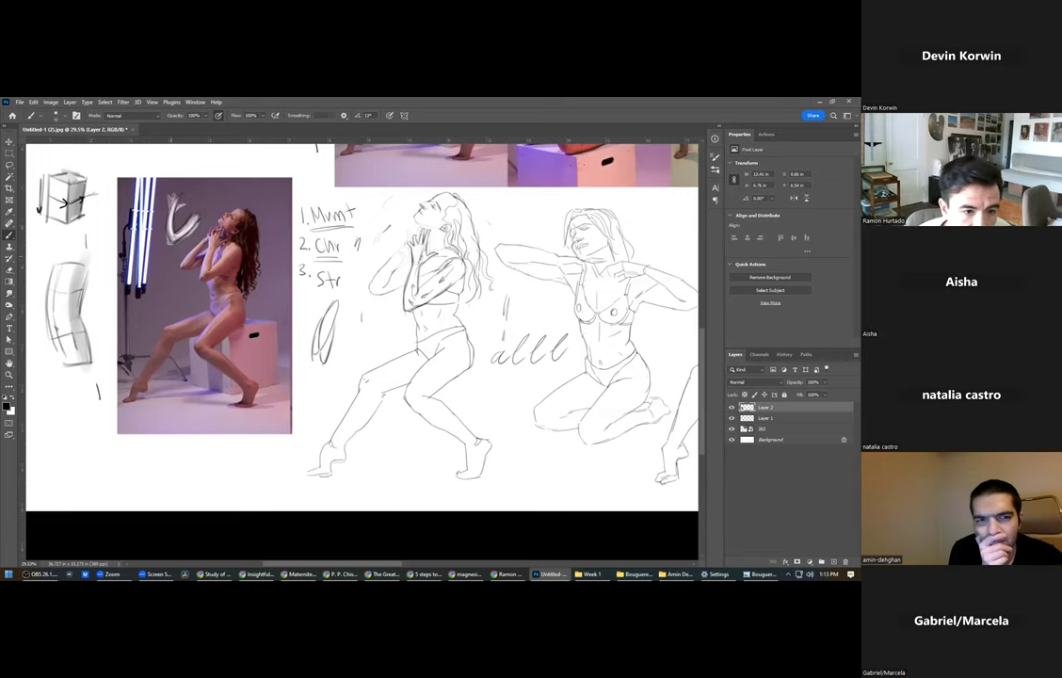
Mark the bend of the shaded form with small strokes and undo the last ones.
scroll(200, 305, up, 2)
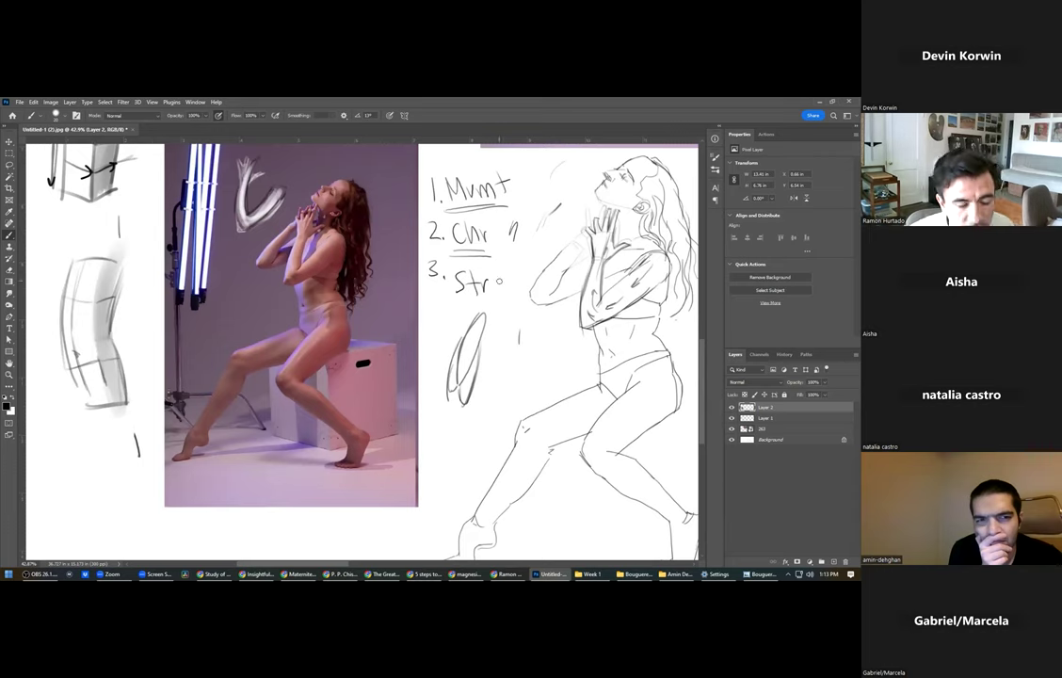
drag(81, 328, 80, 336)
click(83, 342)
click(85, 354)
key(ctrl+z)
key(ctrl+z)
scroll(43, 260, down, 1)
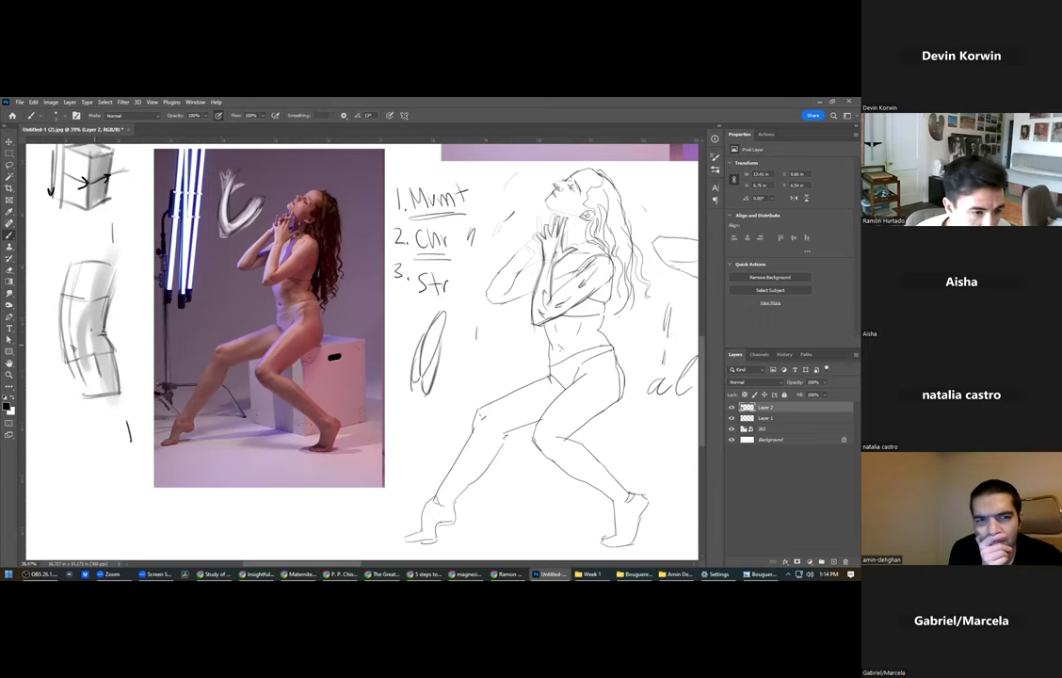
Add a cross-contour stroke below the bend of the shaded form and mark an x beside the bend.
drag(89, 310, 84, 325)
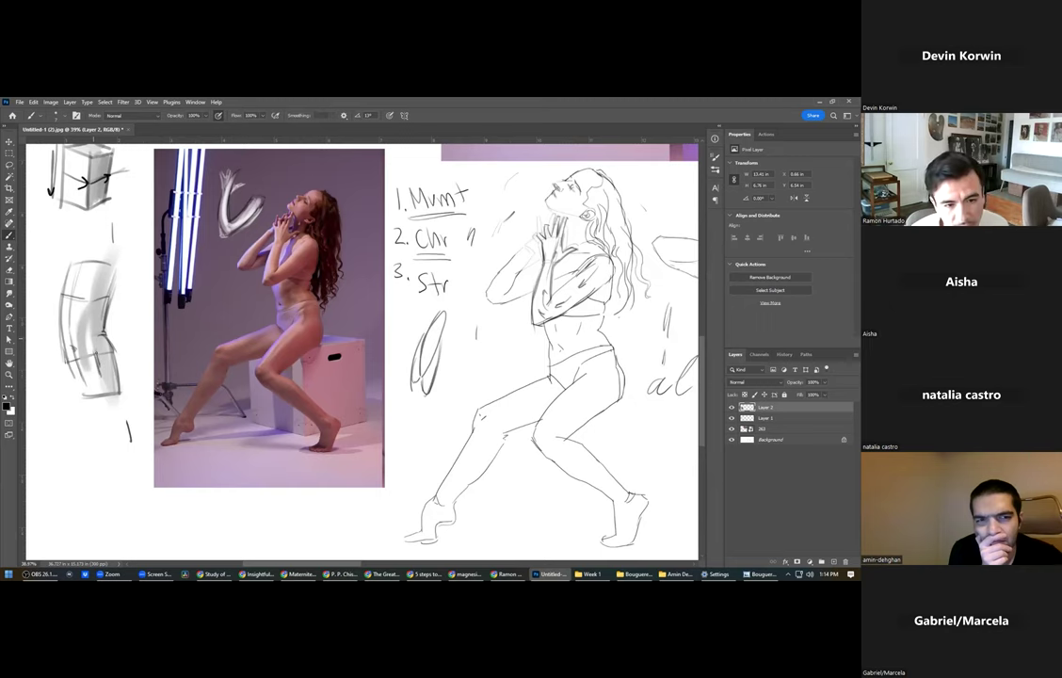
scroll(92, 267, down, 3)
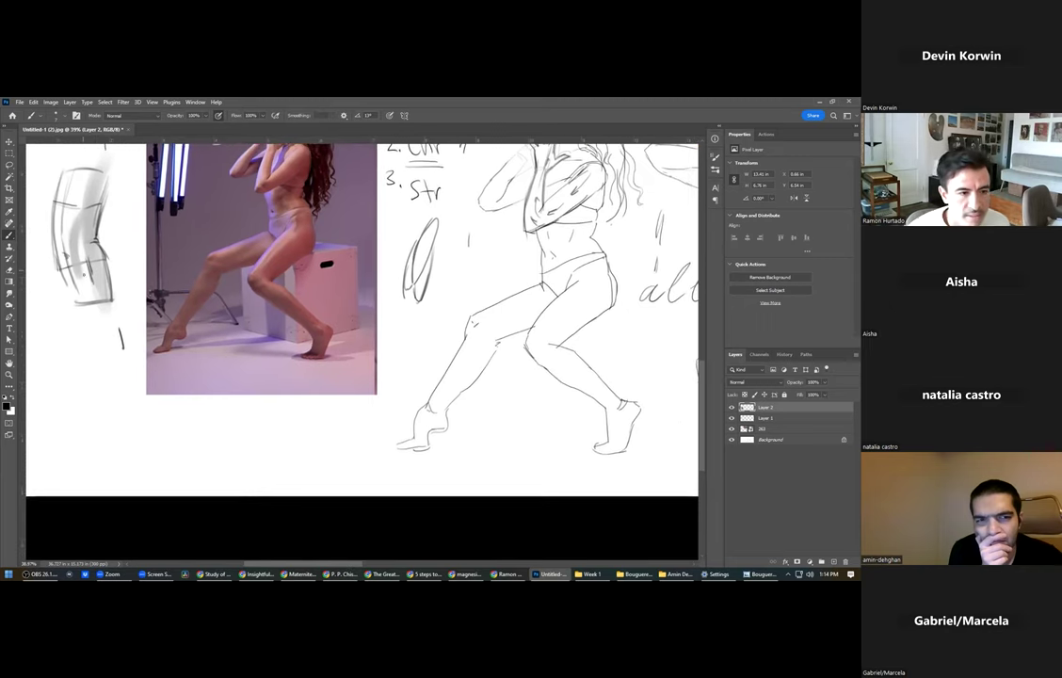
drag(77, 272, 106, 269)
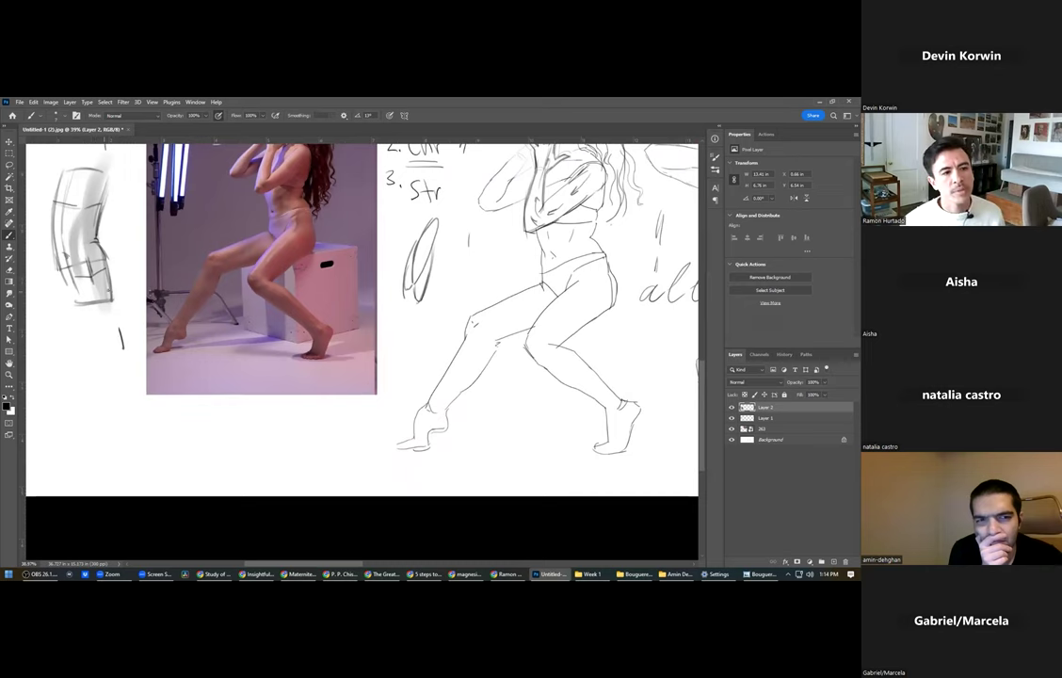
drag(337, 269, 289, 358)
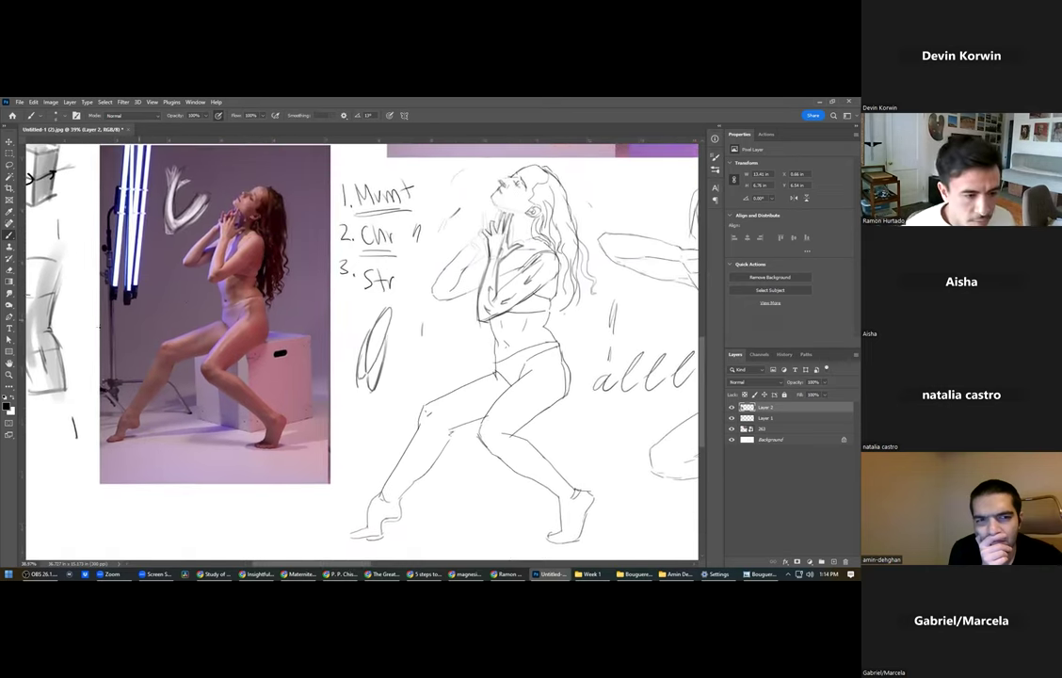
drag(129, 268, 251, 249)
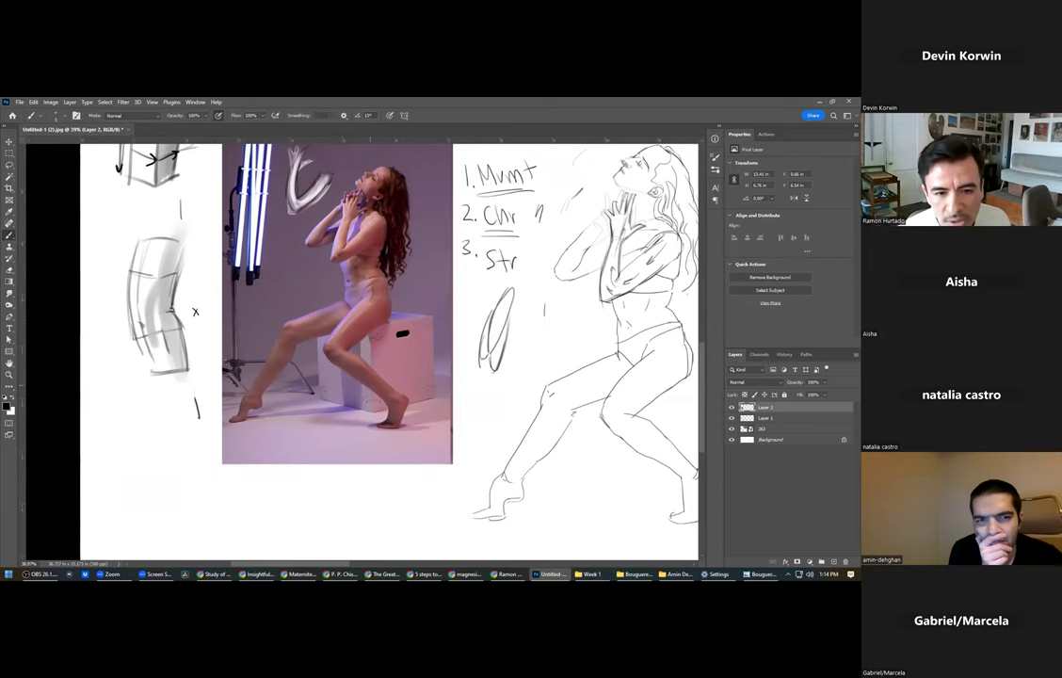
Draw contour strokes and an oval over the hip and waistband in the copied photo and undo the marks.
scroll(362, 318, up, 6)
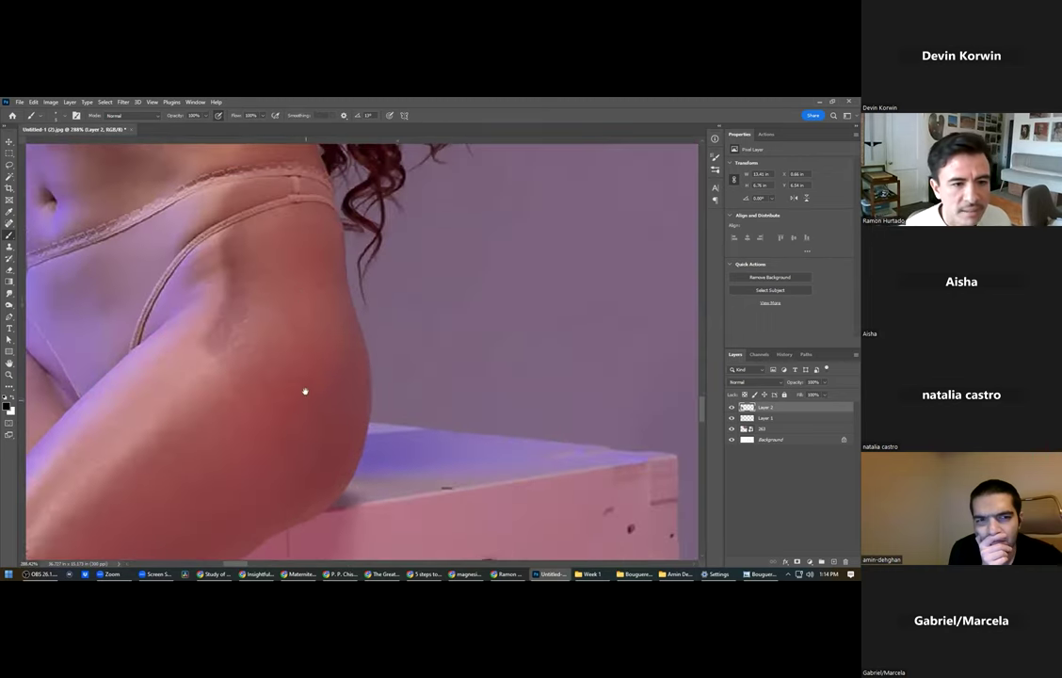
drag(305, 391, 301, 475)
mouse_move(168, 328)
mouse_down()
mouse_move(211, 285)
mouse_move(337, 283)
mouse_up()
drag(215, 247, 225, 373)
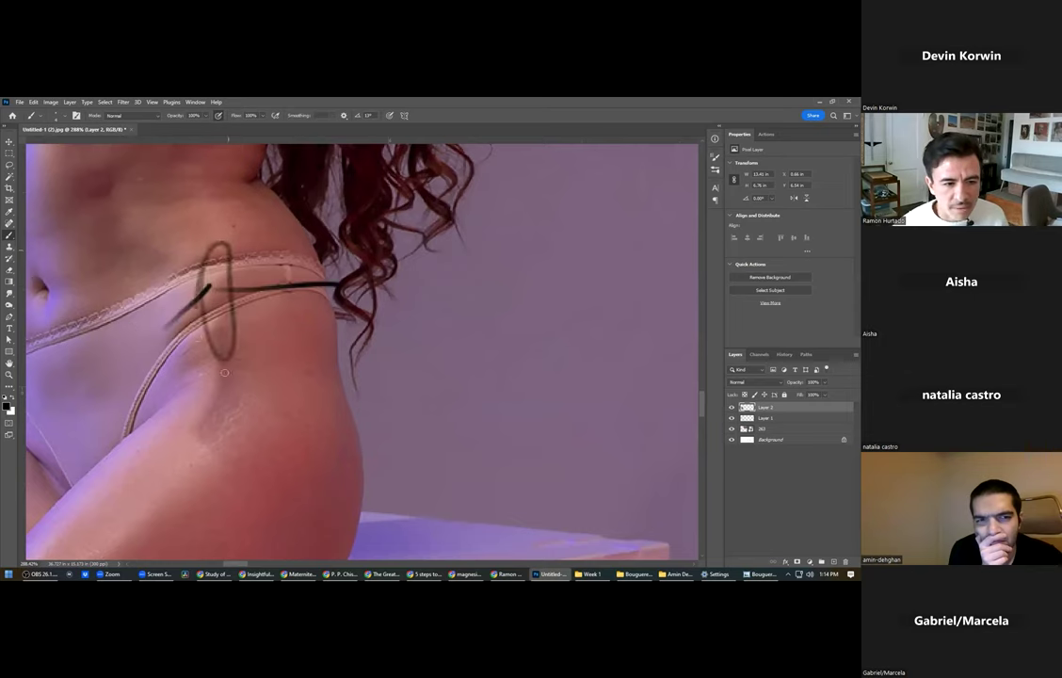
key(ctrl+z)
key(ctrl+z)
mouse_move(219, 307)
mouse_down()
mouse_move(228, 309)
mouse_move(212, 326)
mouse_move(236, 312)
mouse_up()
key(ctrl+z)
key(ctrl+z)
key(ctrl+z)
key(ctrl+z)
scroll(243, 330, down, 1)
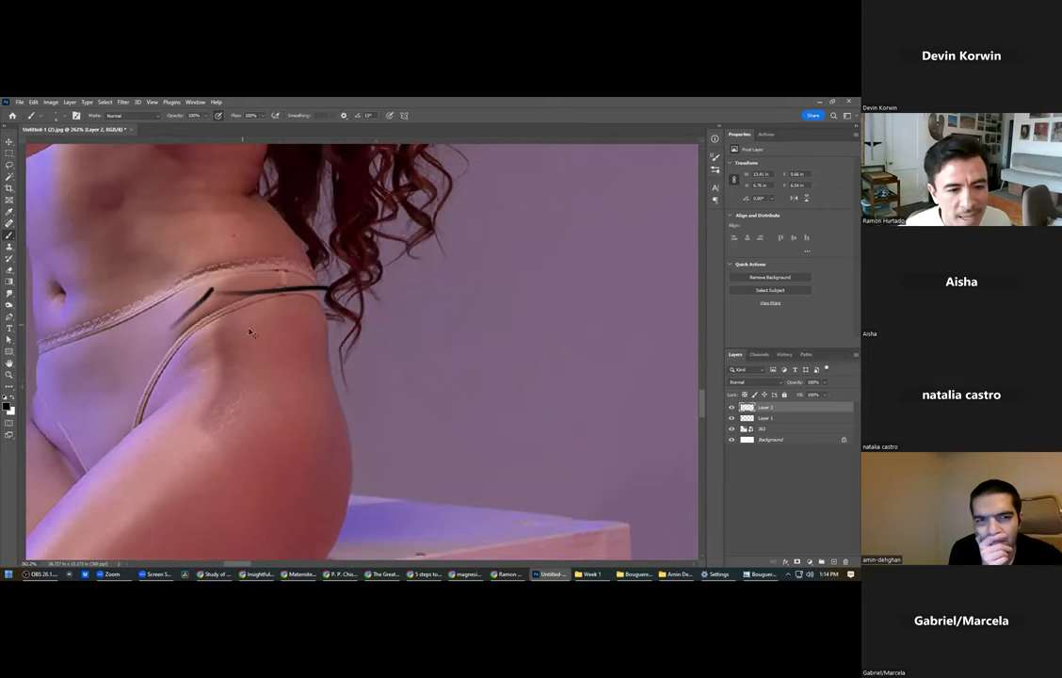
scroll(251, 334, down, 8)
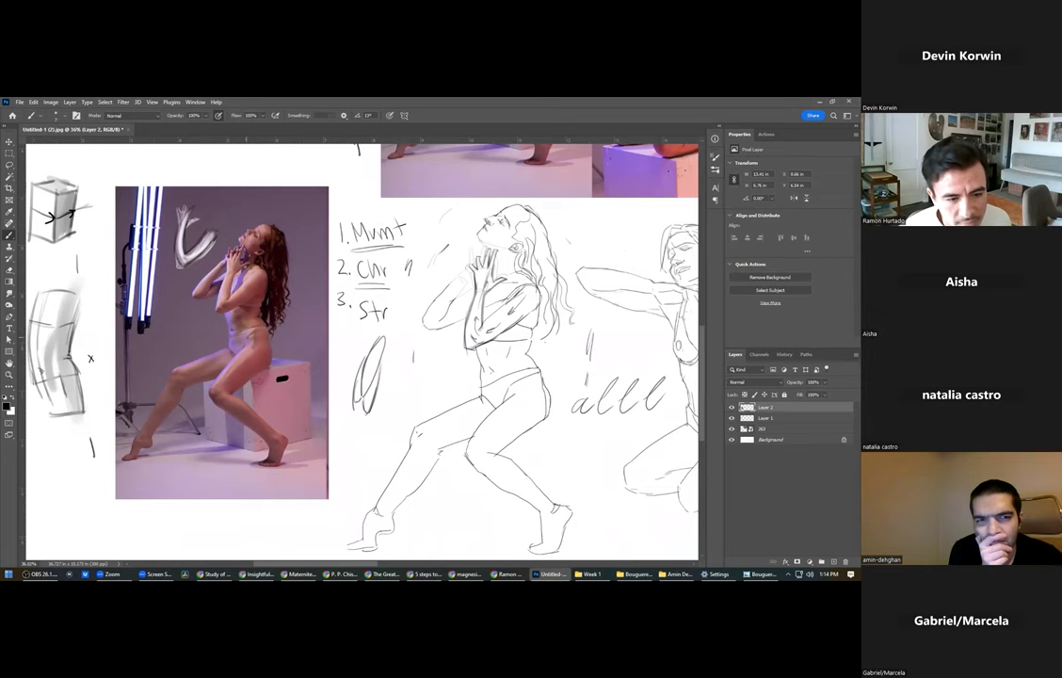
Strengthen the chest band and back line of the seated figure drawing and draw a downward curved arrow in front of its torso.
drag(326, 349, 242, 307)
scroll(384, 360, down, 1)
scroll(384, 361, down, 1)
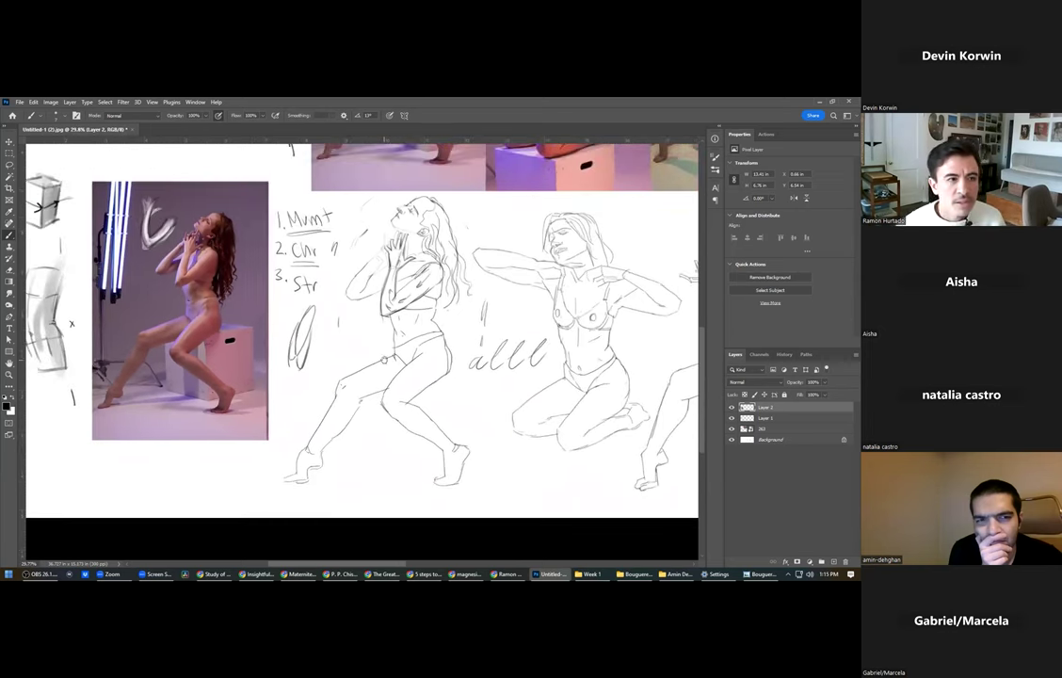
drag(301, 483, 239, 489)
drag(291, 365, 376, 341)
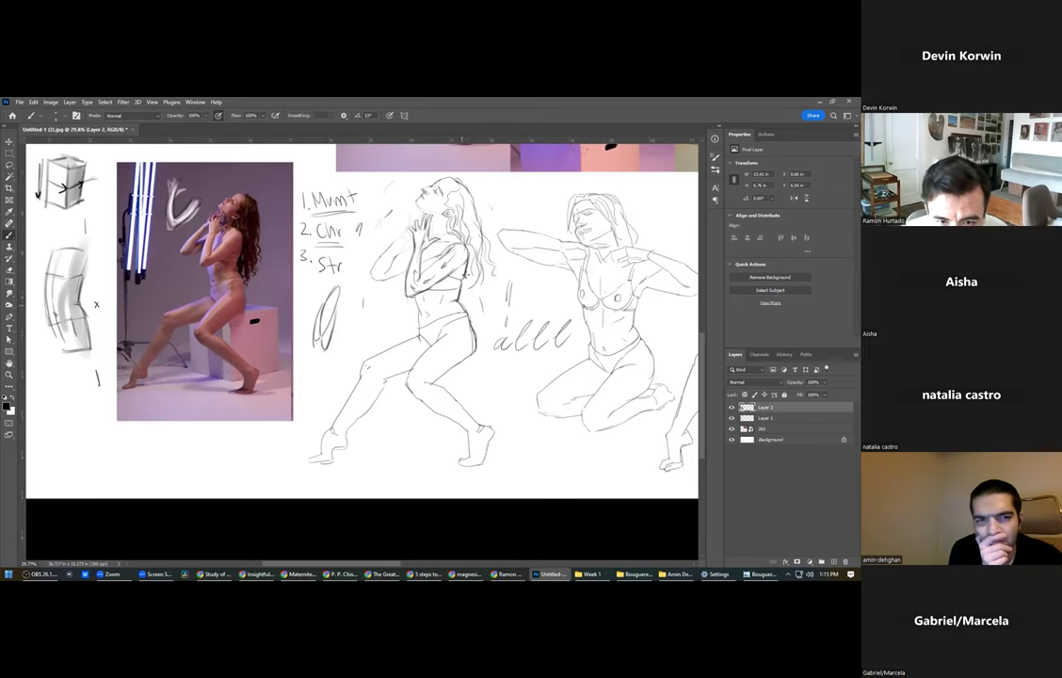
drag(383, 292, 376, 322)
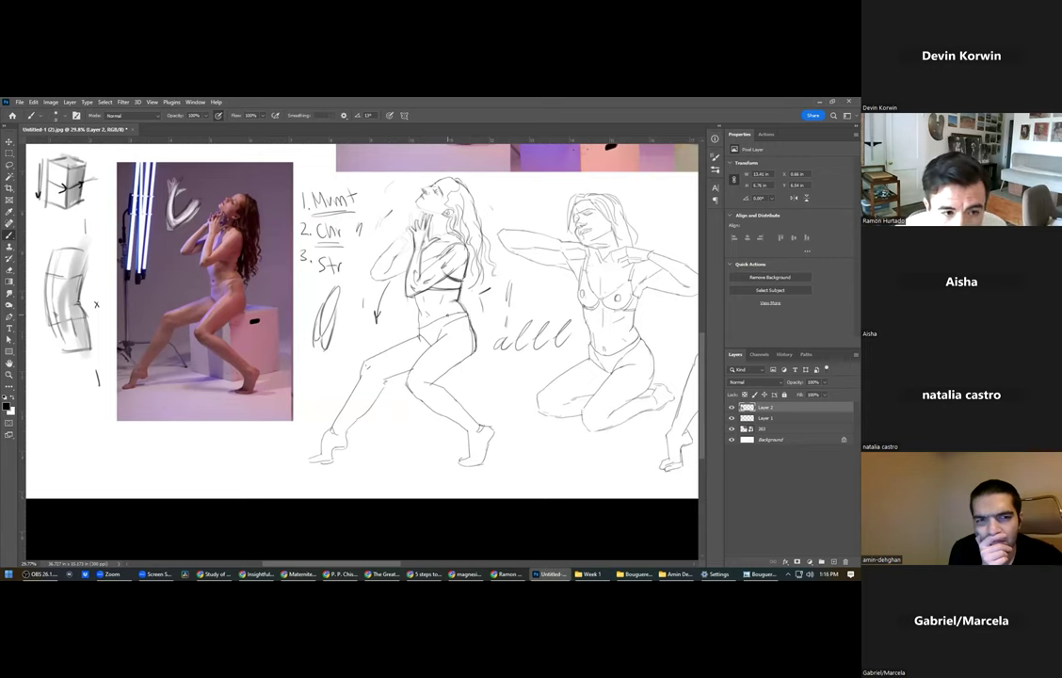
Darken the lower back and hip outline of the seated figure and add small directional strokes behind it.
scroll(448, 319, up, 2)
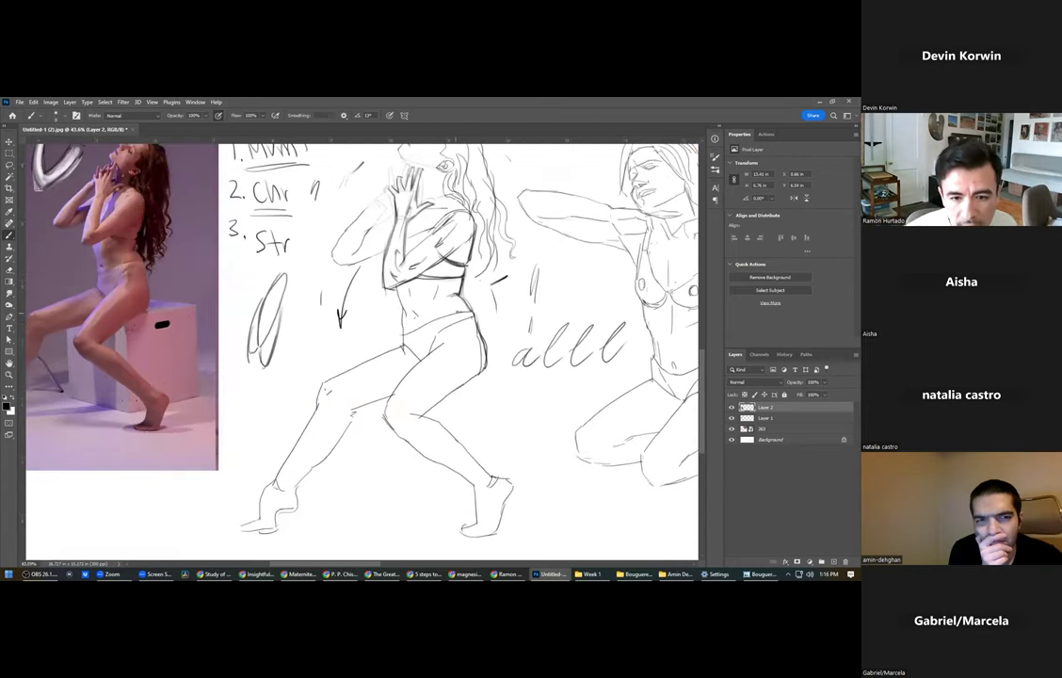
drag(440, 320, 534, 337)
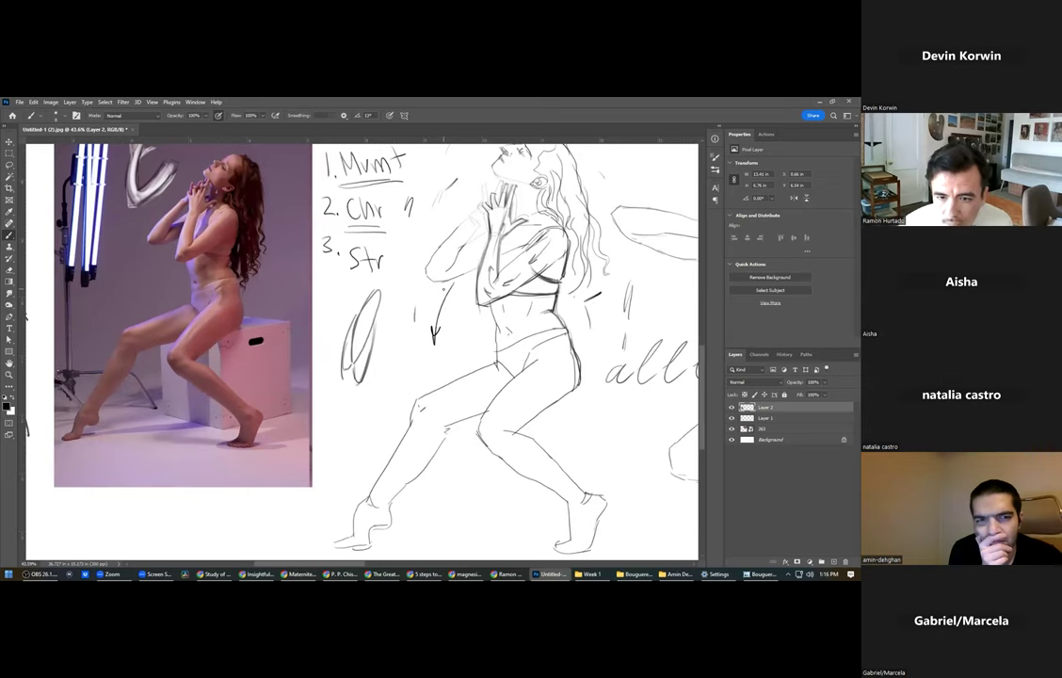
drag(589, 314, 596, 331)
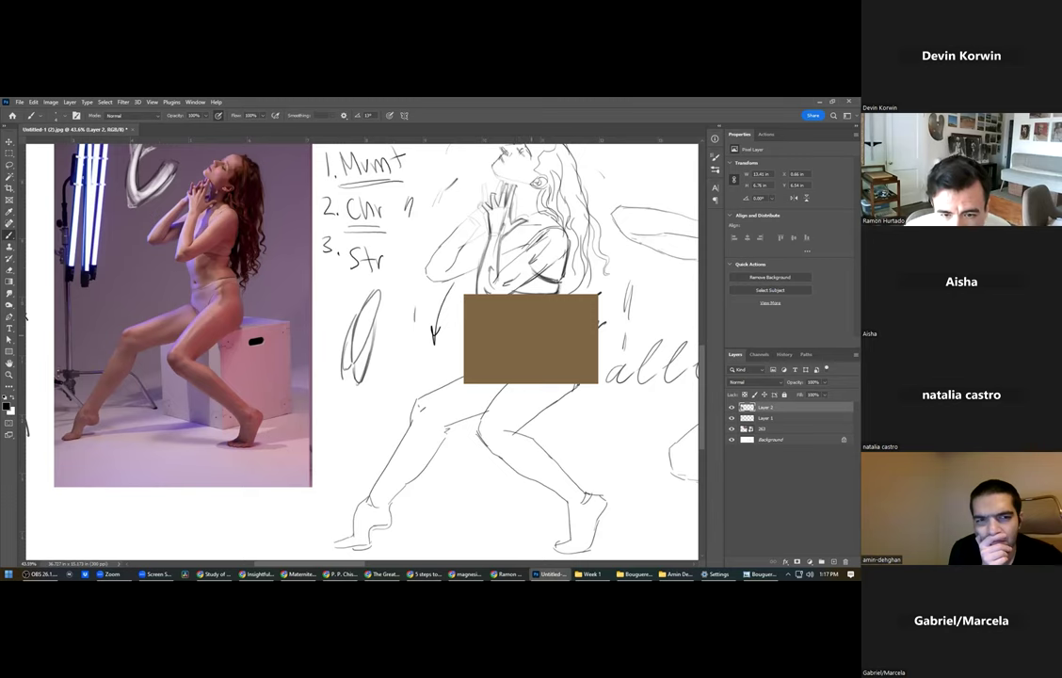
Draw contour lines across the model's waist in the copied photo and remove them again.
scroll(179, 369, up, 4)
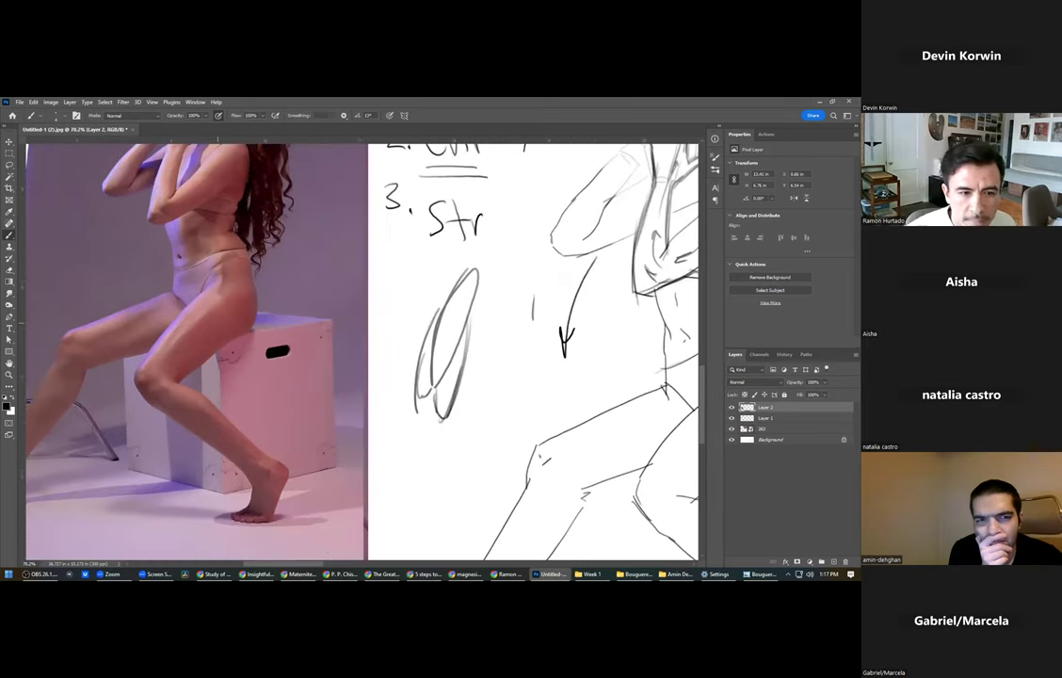
scroll(180, 367, up, 3)
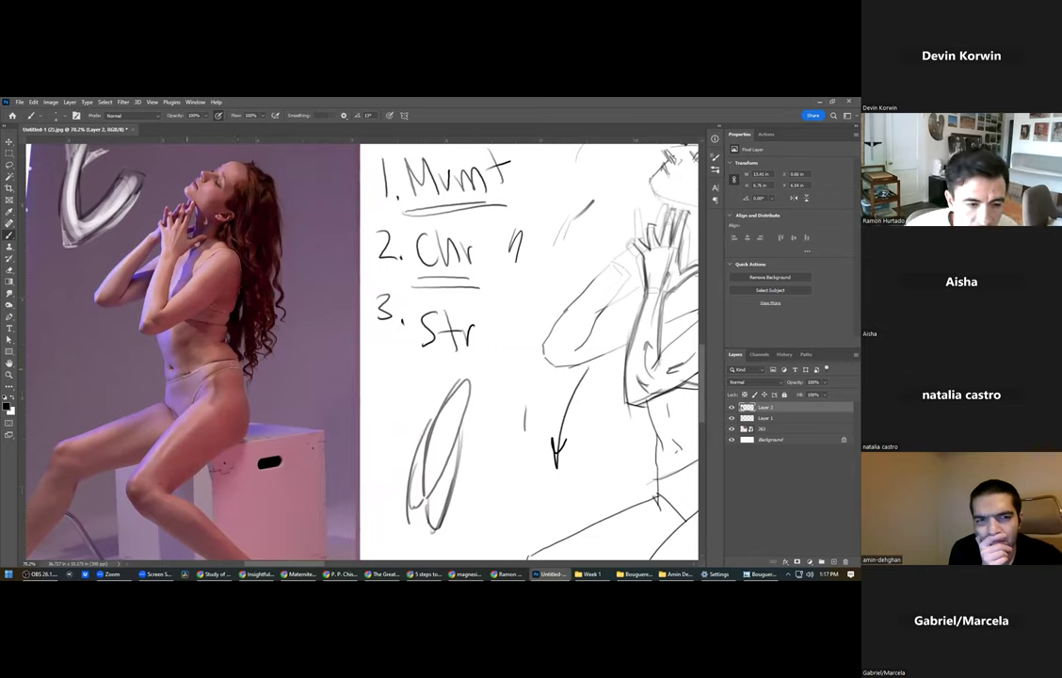
drag(173, 363, 199, 359)
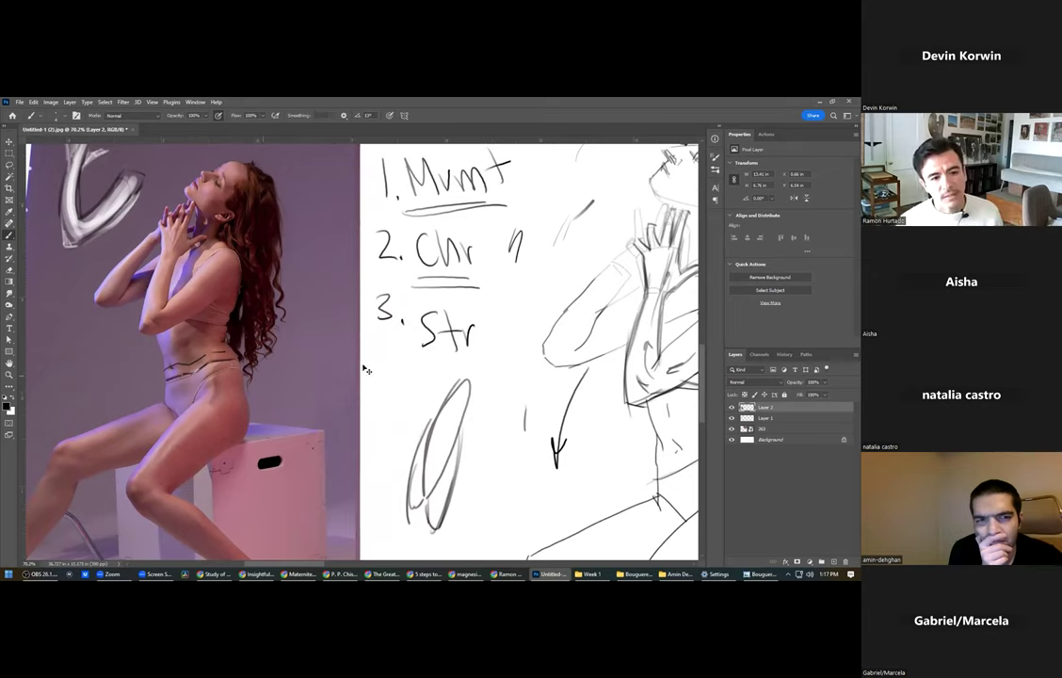
mouse_move(432, 406)
mouse_down()
mouse_move(398, 406)
mouse_move(260, 313)
mouse_move(346, 319)
mouse_up()
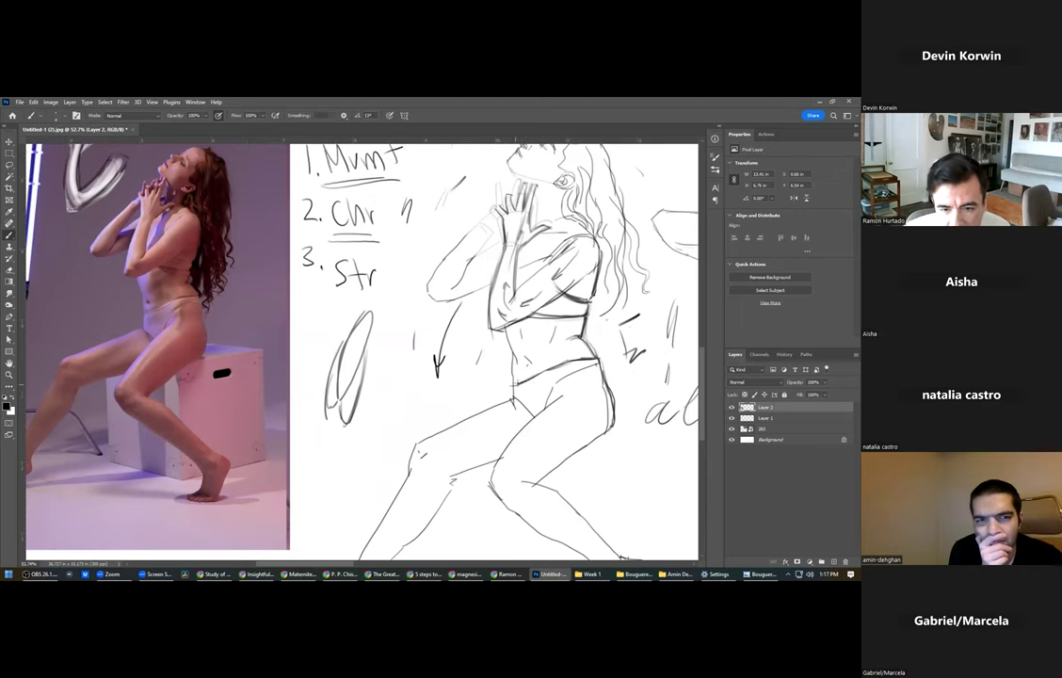
Reinforce the waistband curve of the seated figure drawing and mark the hip below it with short vertical strokes.
drag(454, 397, 389, 429)
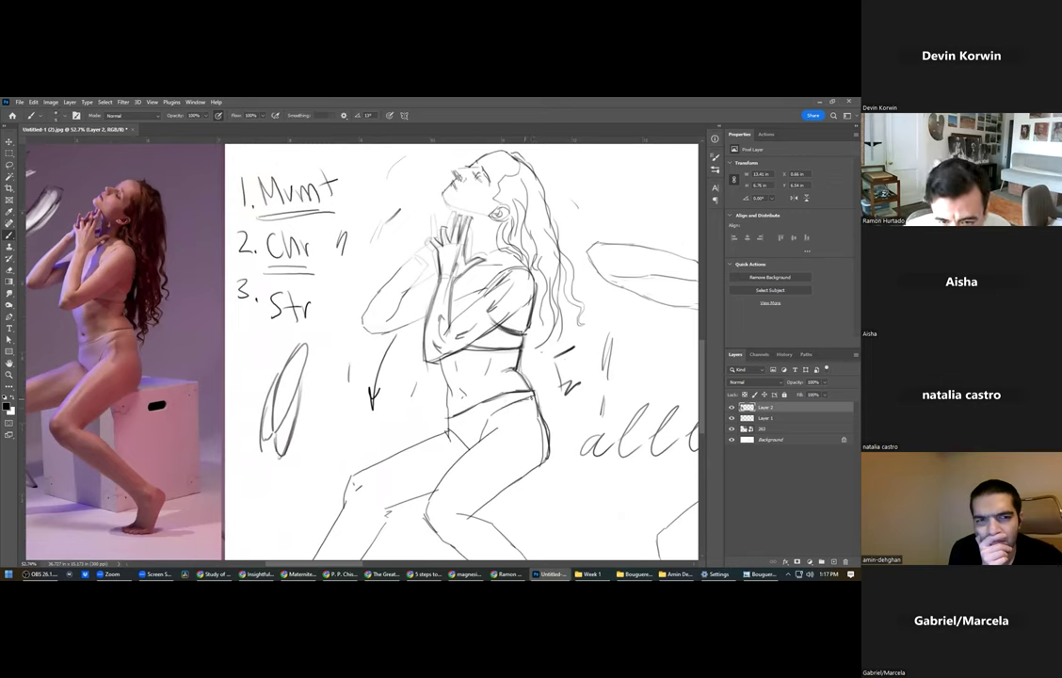
mouse_move(457, 355)
mouse_down()
mouse_move(432, 367)
mouse_move(510, 332)
mouse_up()
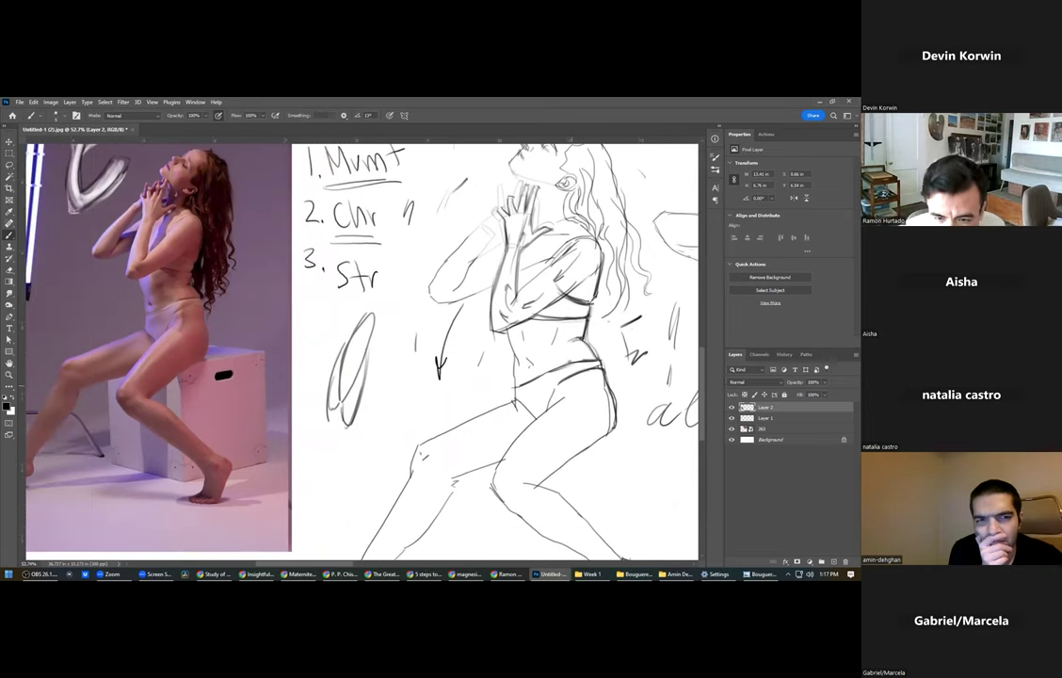
drag(572, 375, 578, 395)
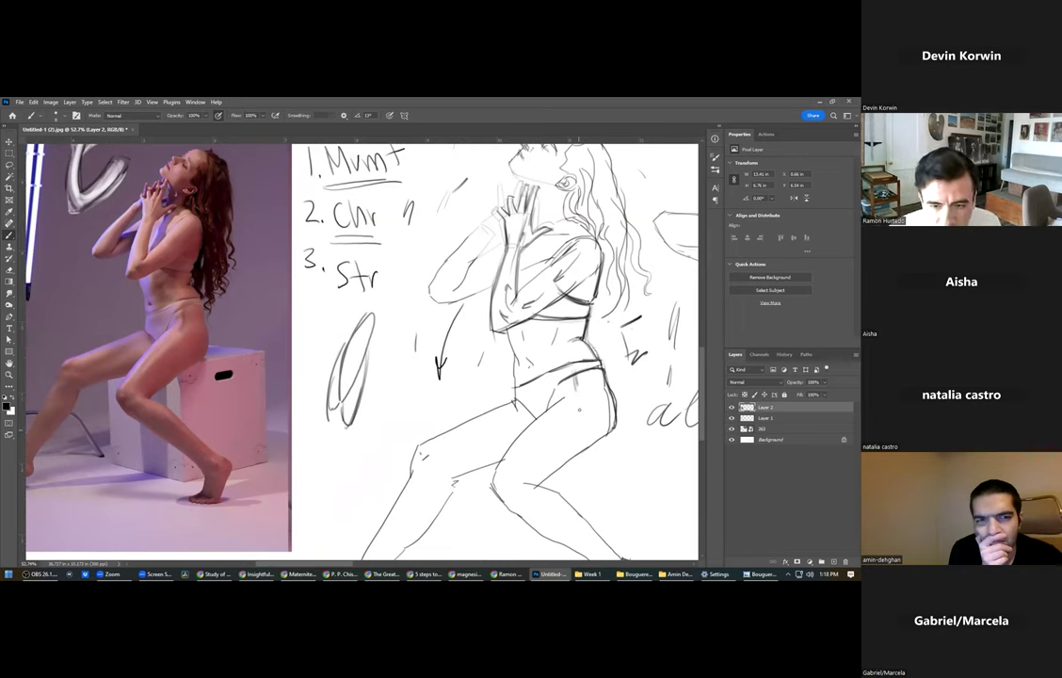
Try shading the hip plane below the waistband with a larger brush and undo the strokes.
key(])
key(])
key(])
key(])
key(])
key(])
key(])
key(])
drag(582, 377, 569, 380)
key(ctrl+z)
alt+click(592, 381)
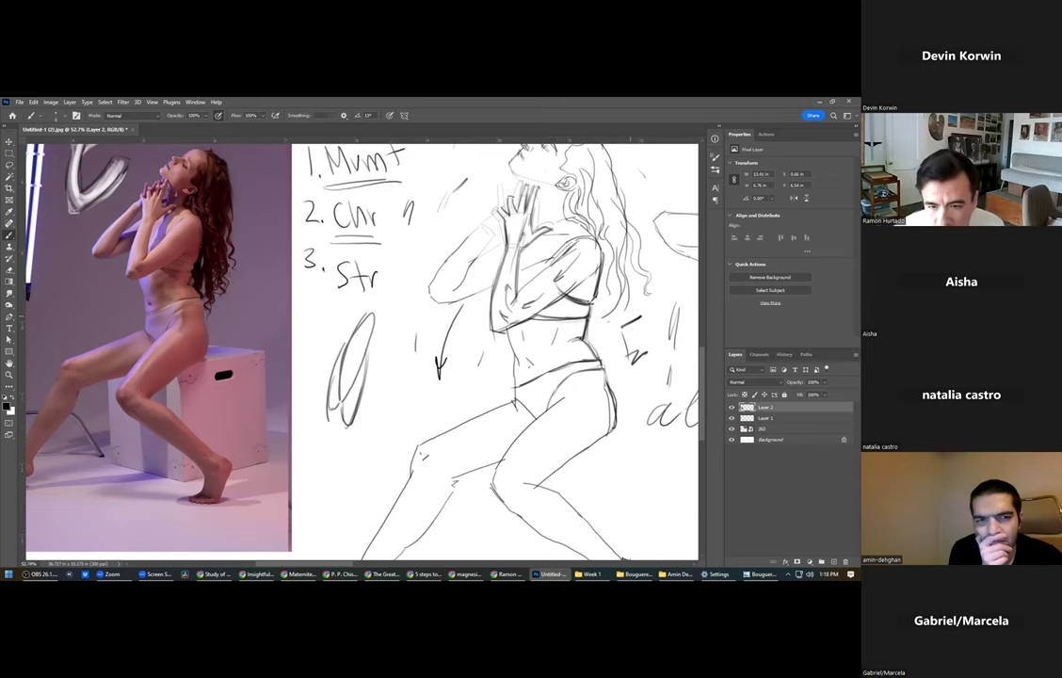
Sketch short strokes below the waistband and an arrow along the thigh crease pointing up to the hip.
mouse_move(283, 575)
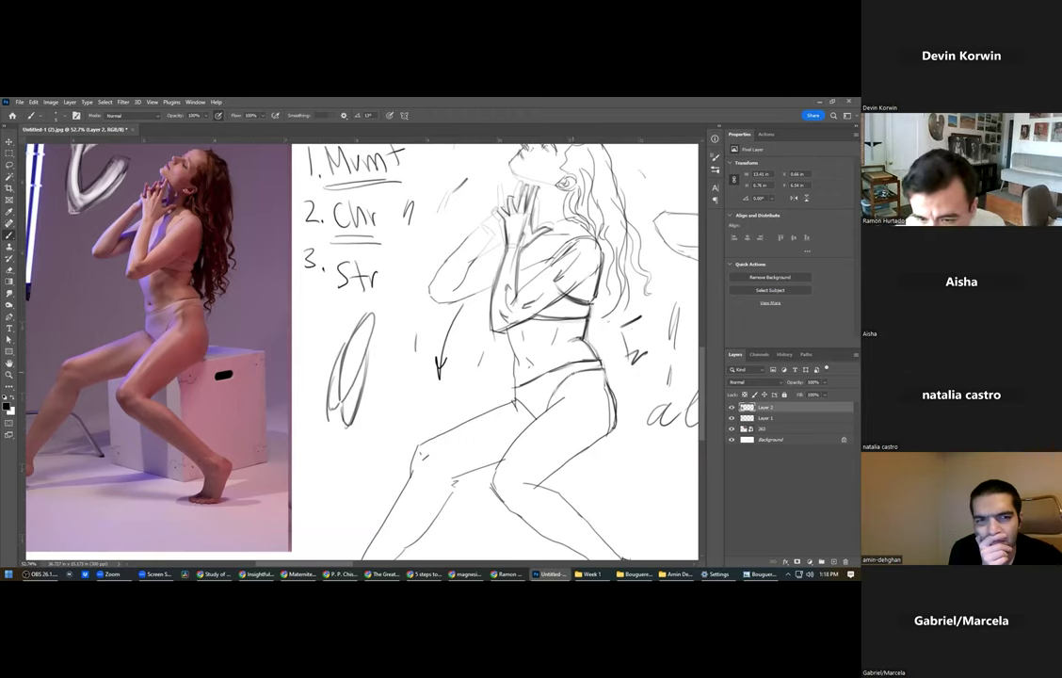
drag(575, 377, 582, 401)
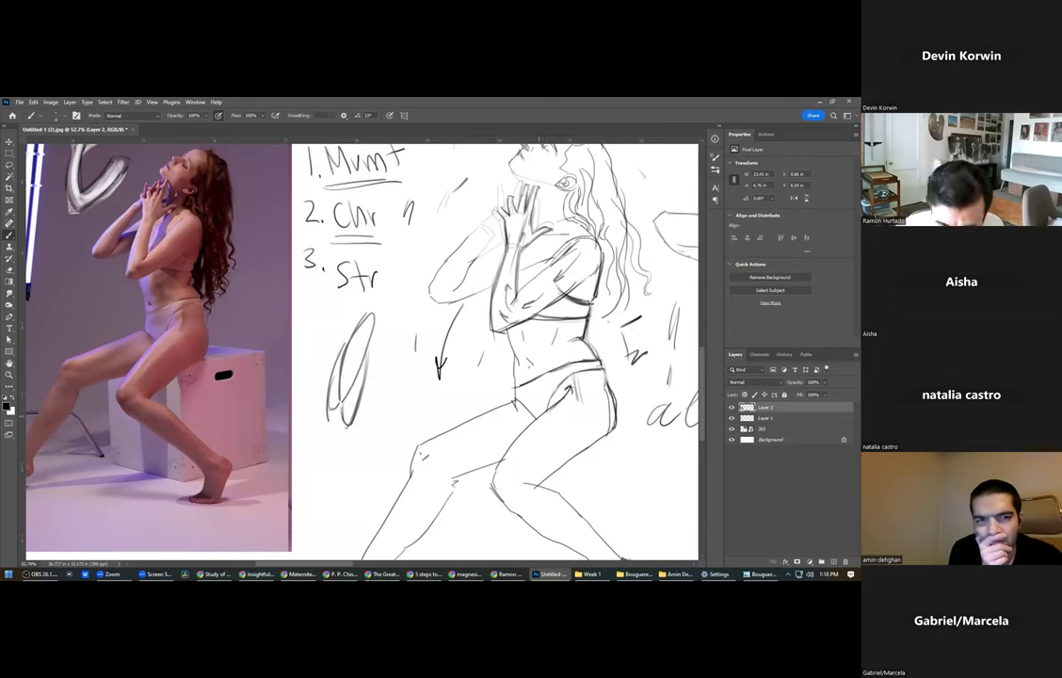
Draw a line down the model's hip crease in the copied photo and undo it.
mouse_move(633, 573)
scroll(279, 325, up, 5)
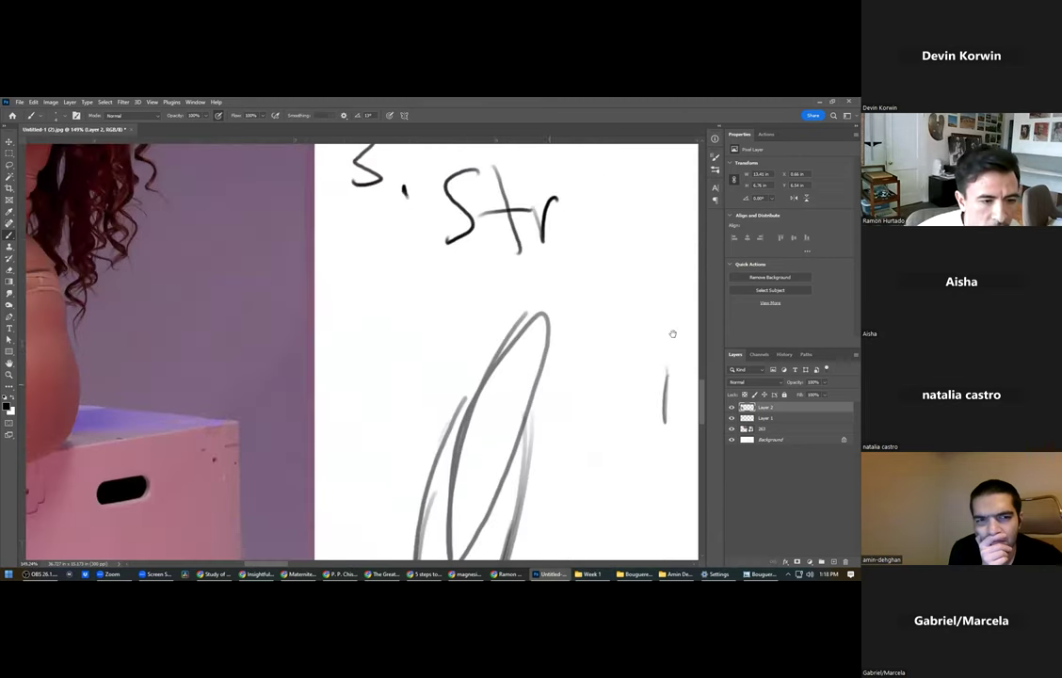
drag(332, 307, 565, 268)
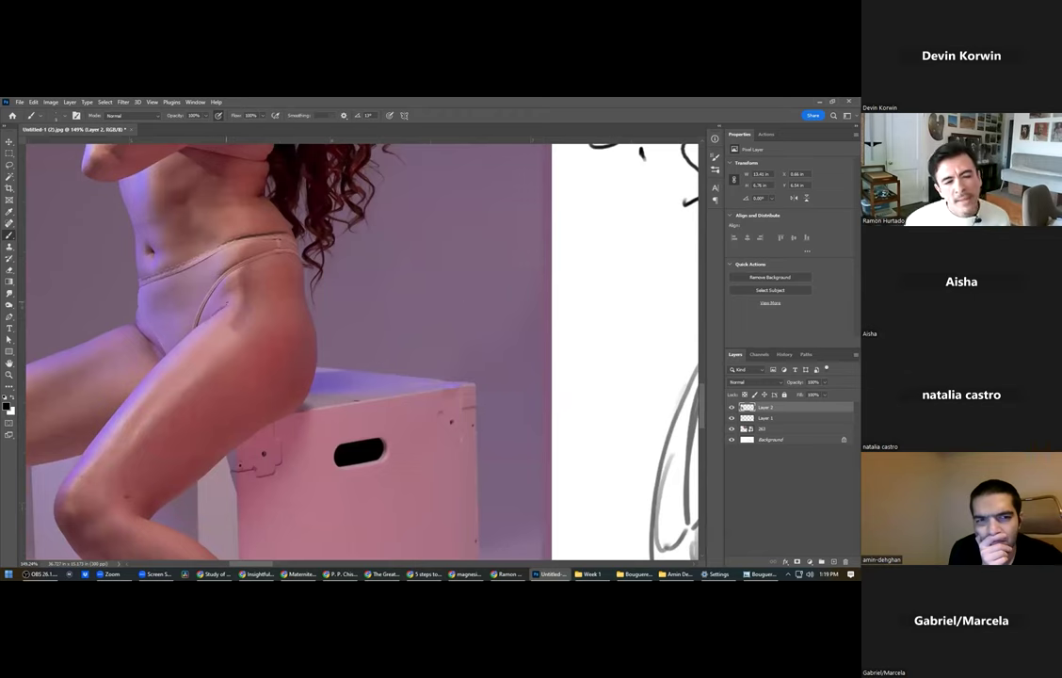
scroll(227, 303, down, 4)
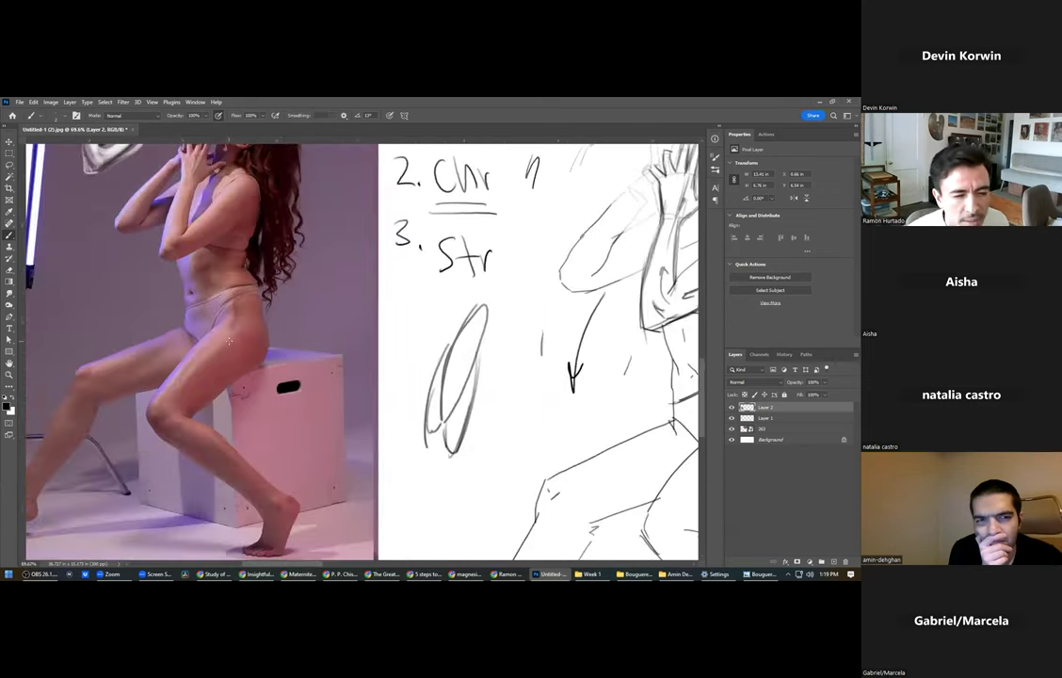
scroll(228, 341, down, 1)
drag(273, 342, 249, 386)
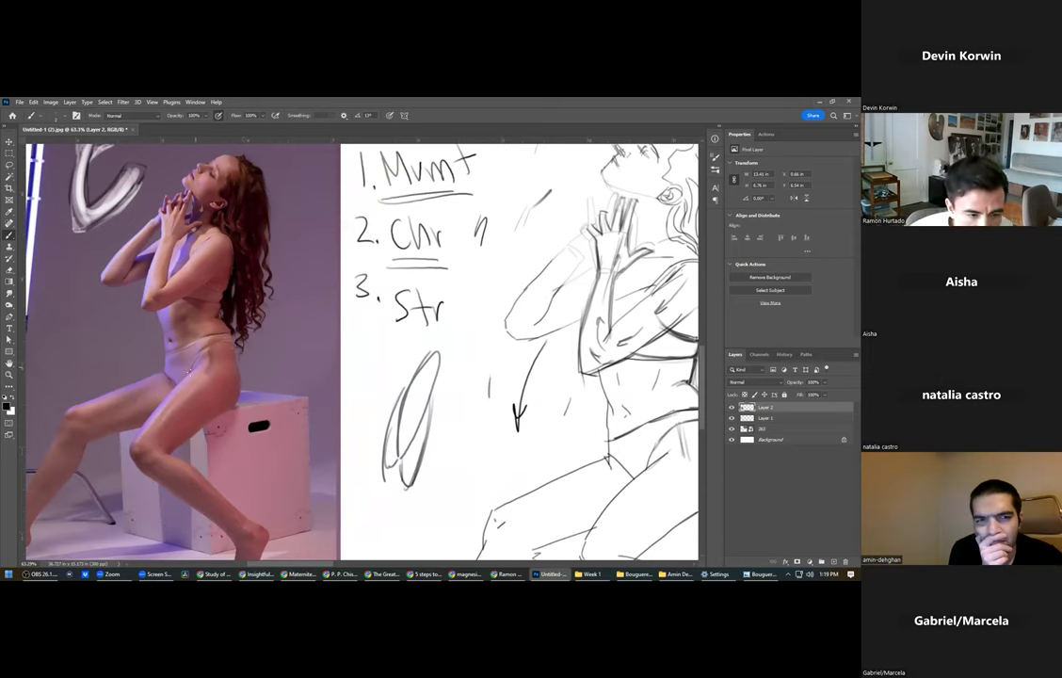
mouse_move(188, 379)
mouse_down()
mouse_move(205, 374)
mouse_move(207, 390)
mouse_up()
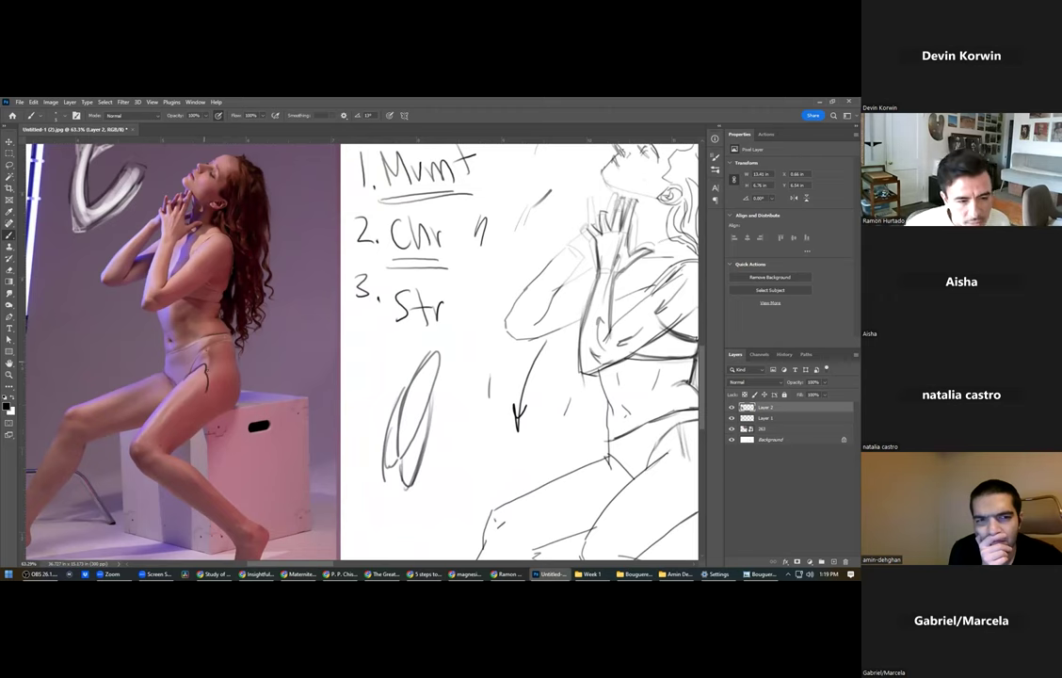
key(ctrl+z)
scroll(126, 554, down, 1)
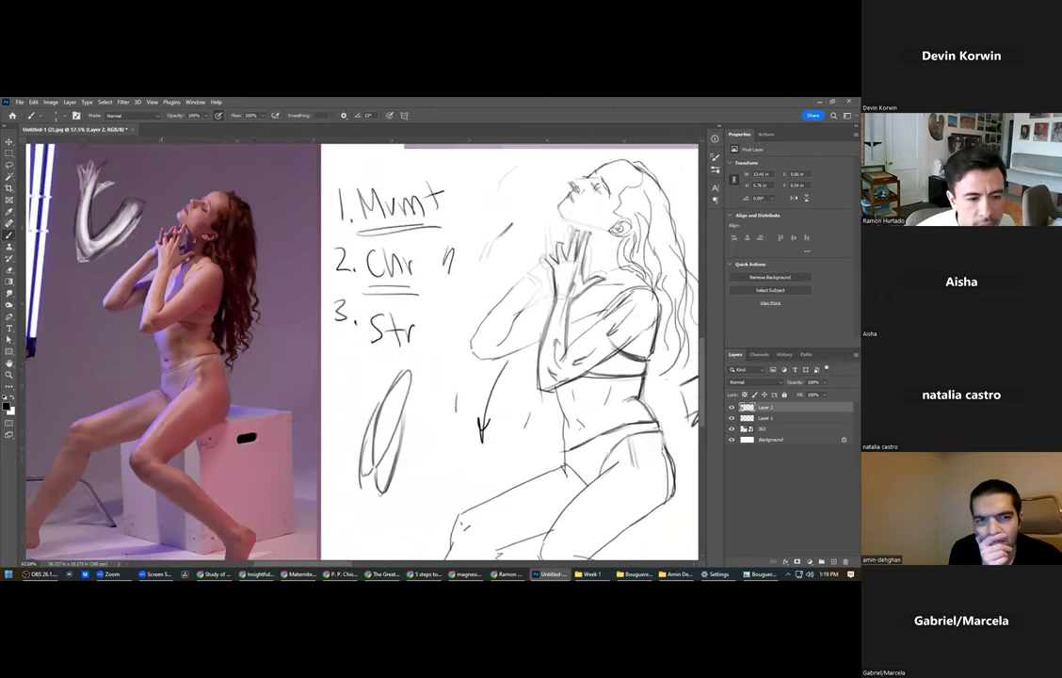
scroll(126, 554, down, 2)
scroll(126, 554, up, 1)
right_click(155, 574)
click(382, 472)
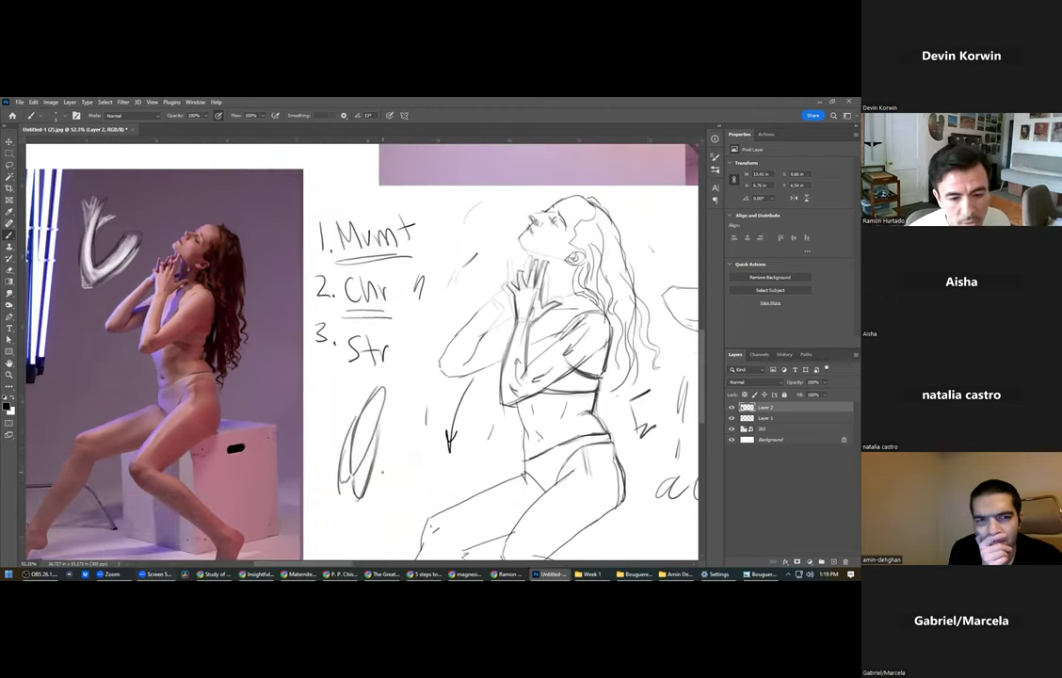
scroll(382, 471, down, 1)
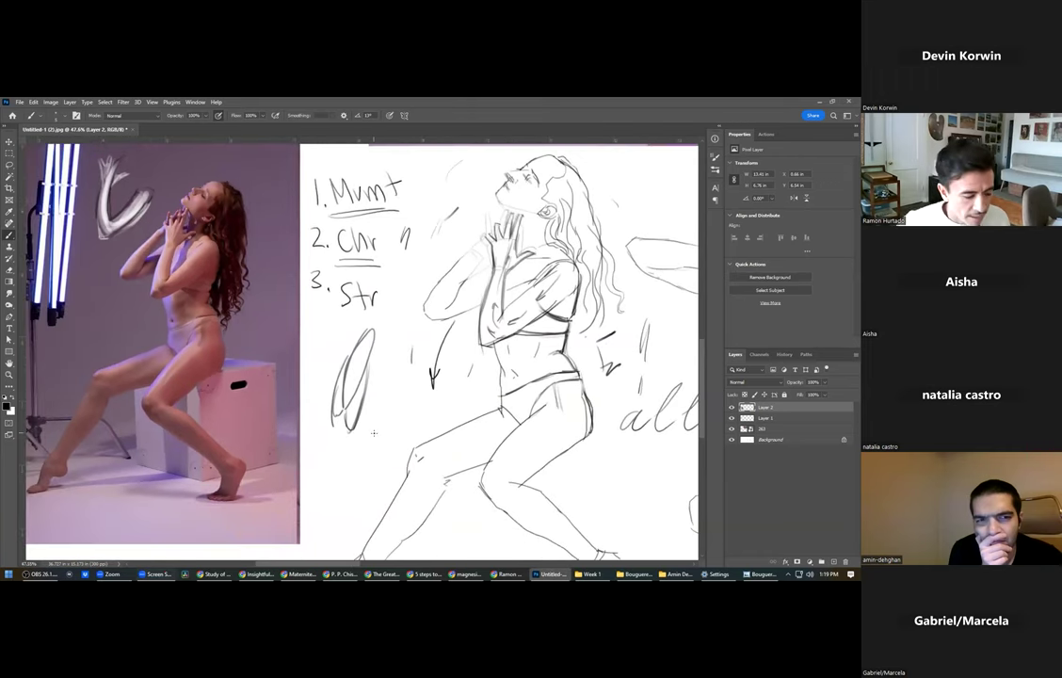
scroll(373, 423, down, 1)
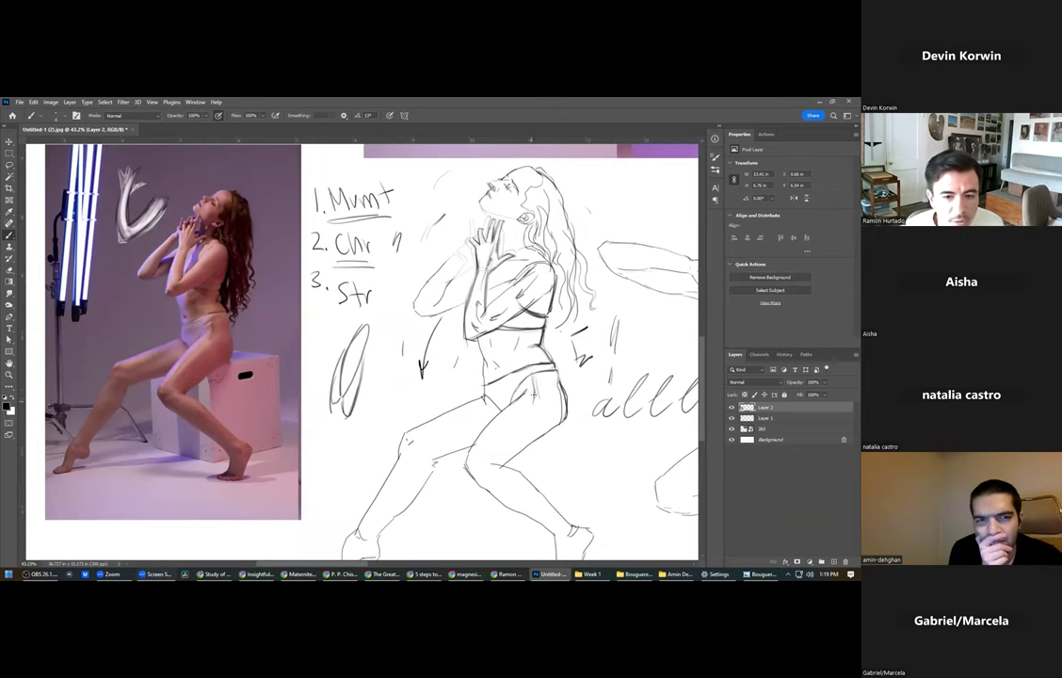
scroll(474, 320, down, 2)
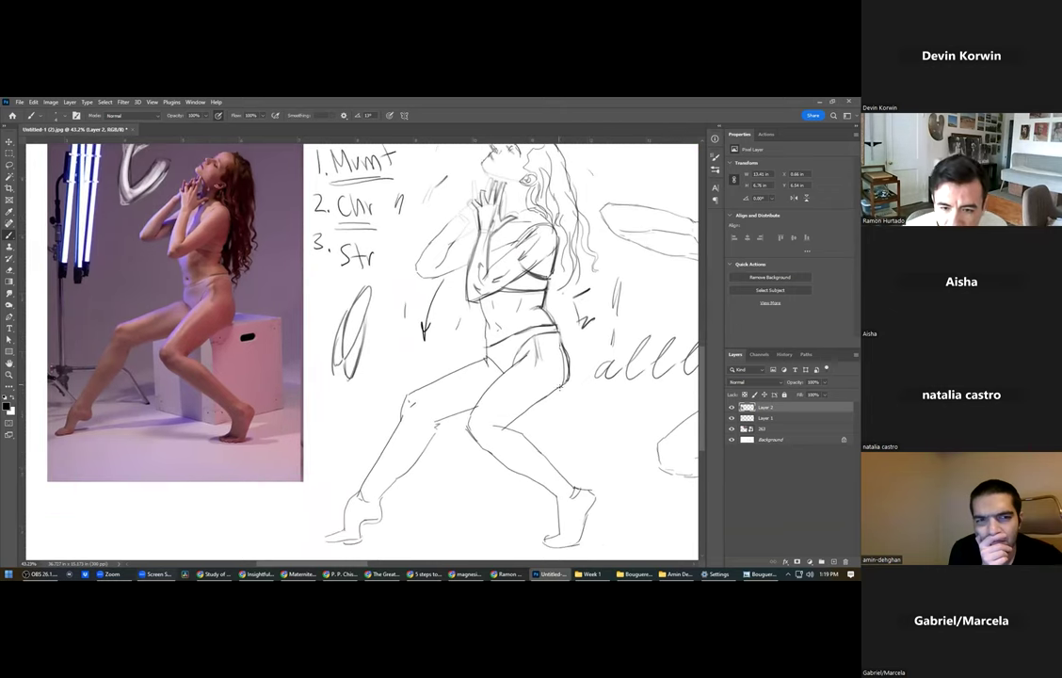
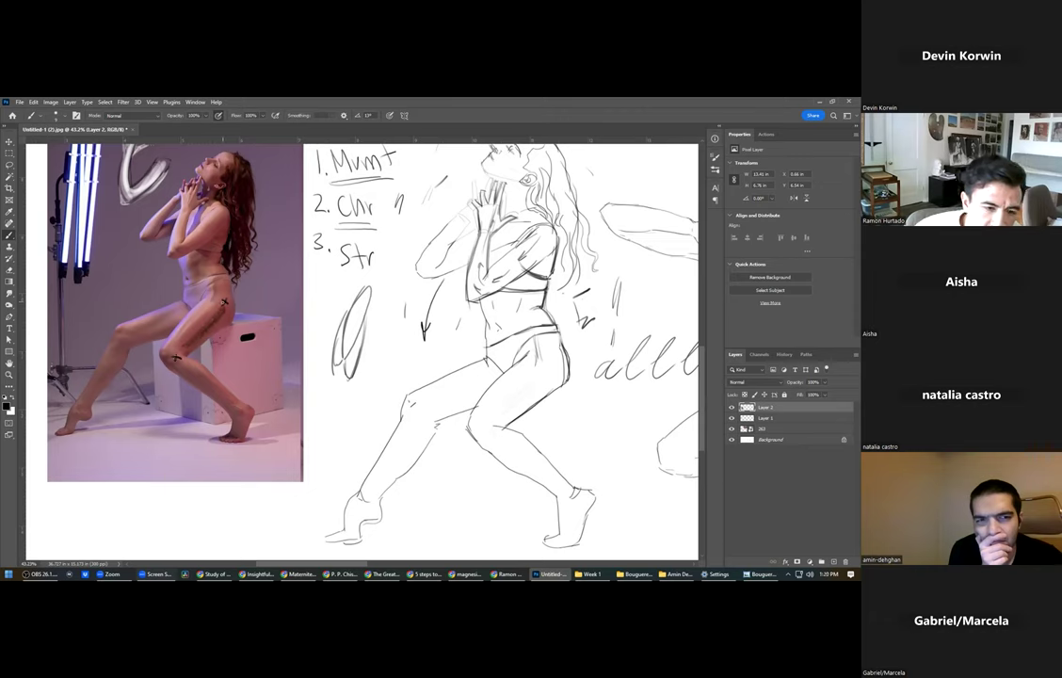
Sketch an arrow along the model's thigh between the hip and knee marks in the copied photo and undo the marks.
drag(196, 334, 203, 328)
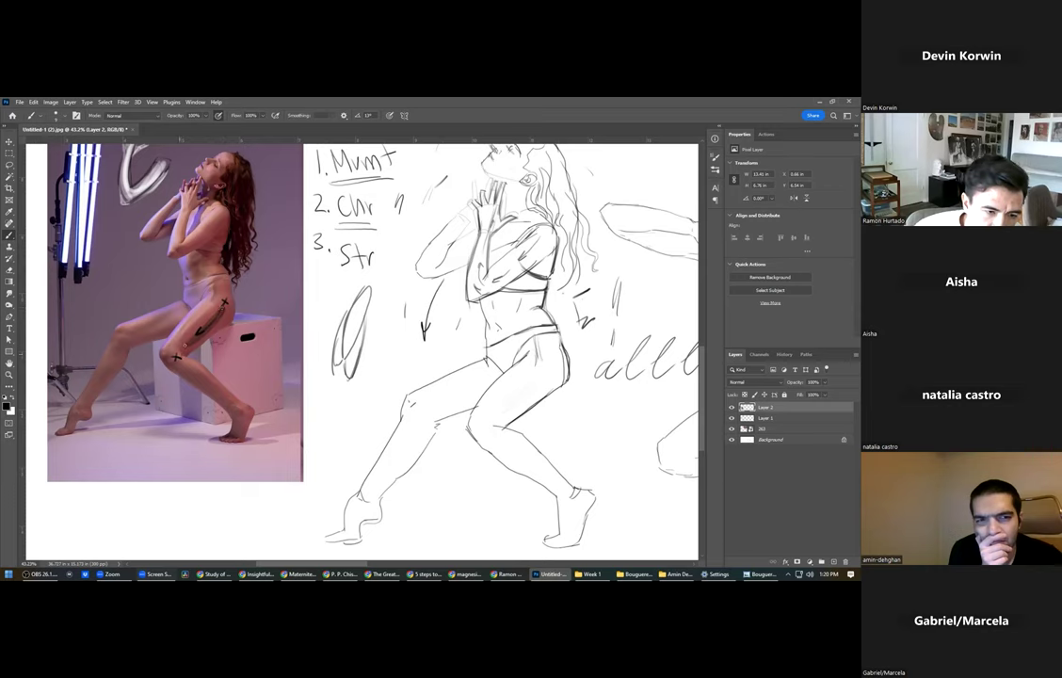
key(ctrl+z)
key(ctrl+z)
key(ctrl+z)
key(ctrl+z)
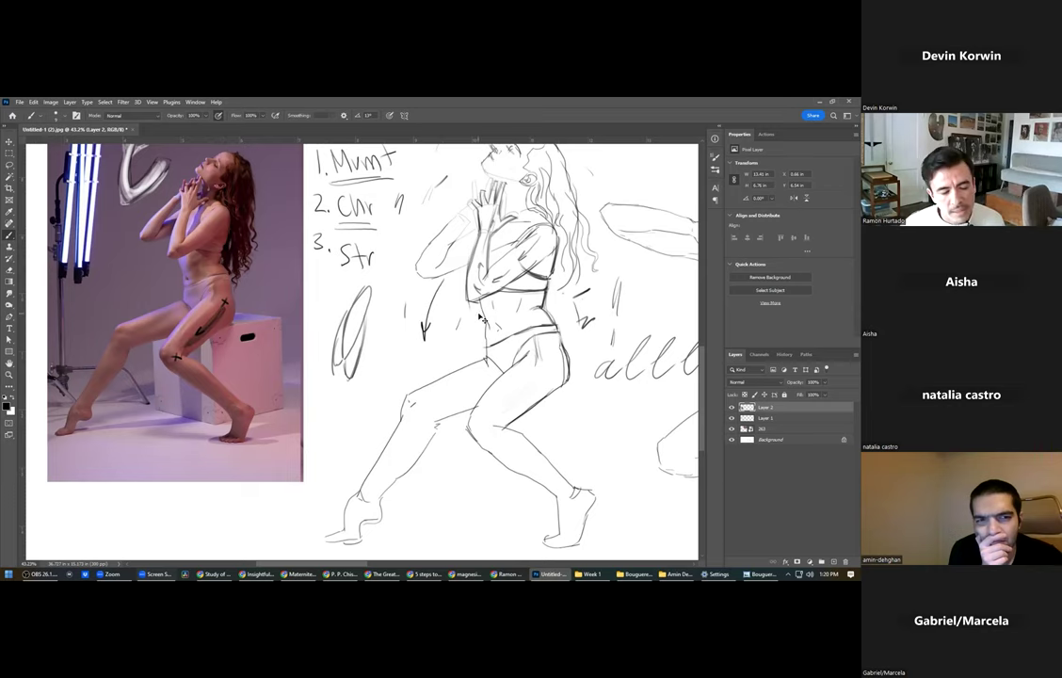
key(ctrl+z)
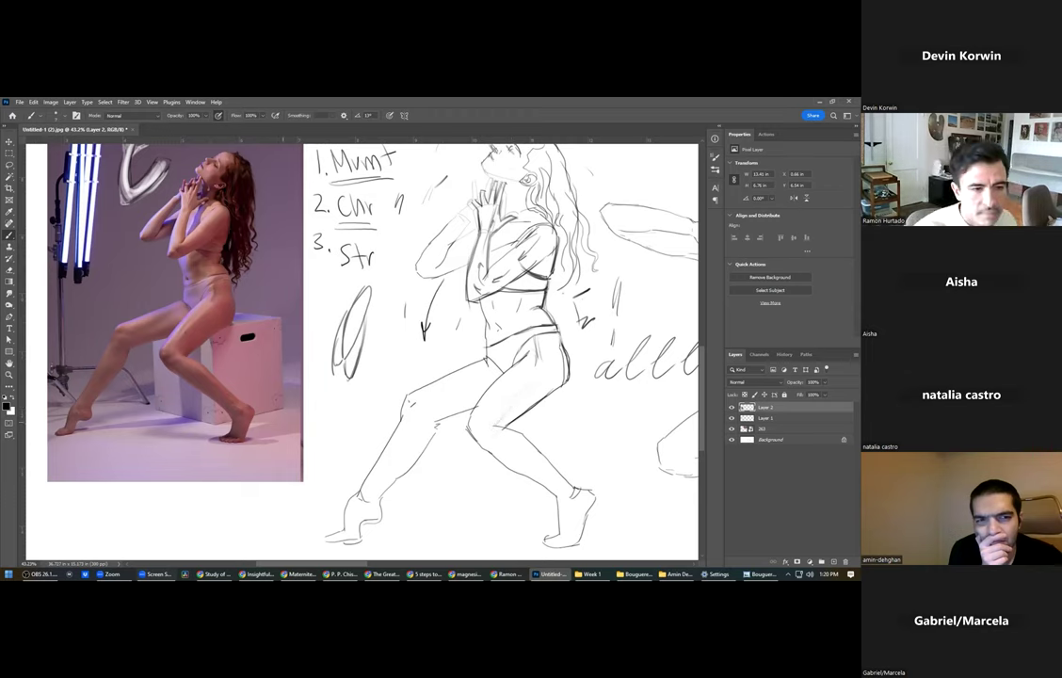
Examine the model's knees, lower legs and feet in the copied photo and compare them with the seated figure drawing.
scroll(254, 310, up, 2)
scroll(219, 363, up, 5)
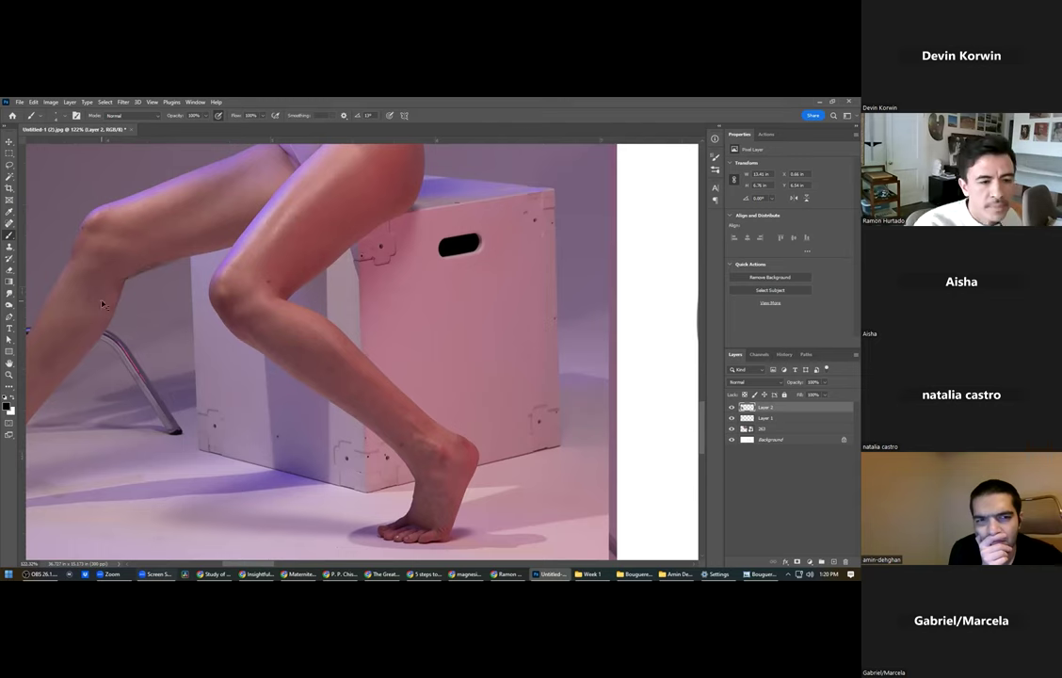
scroll(294, 316, down, 4)
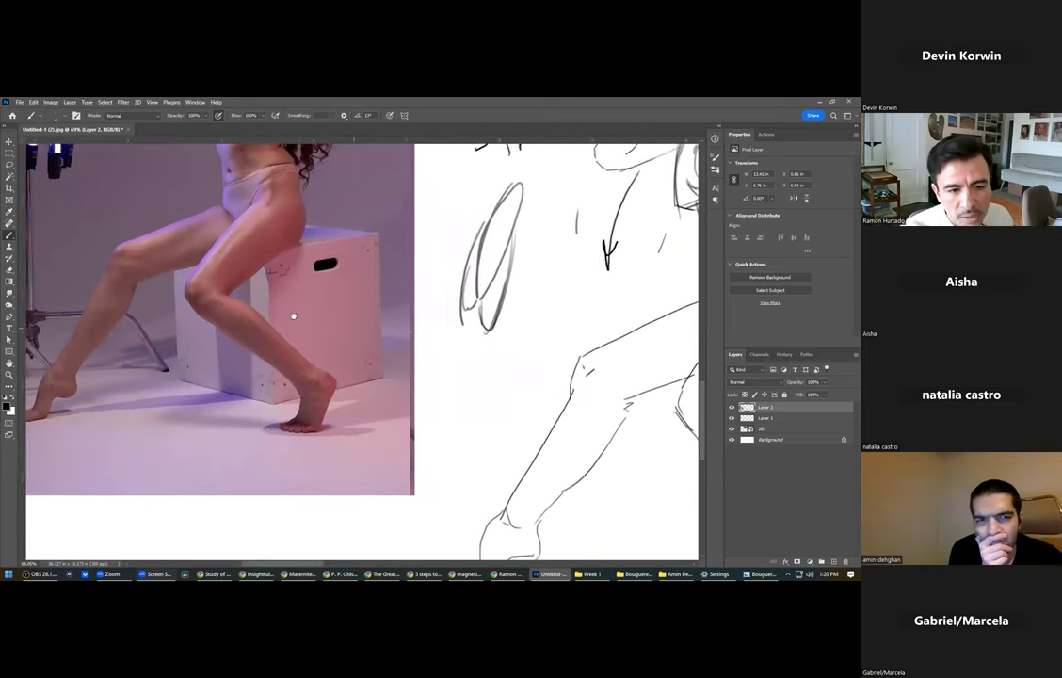
drag(387, 347, 263, 388)
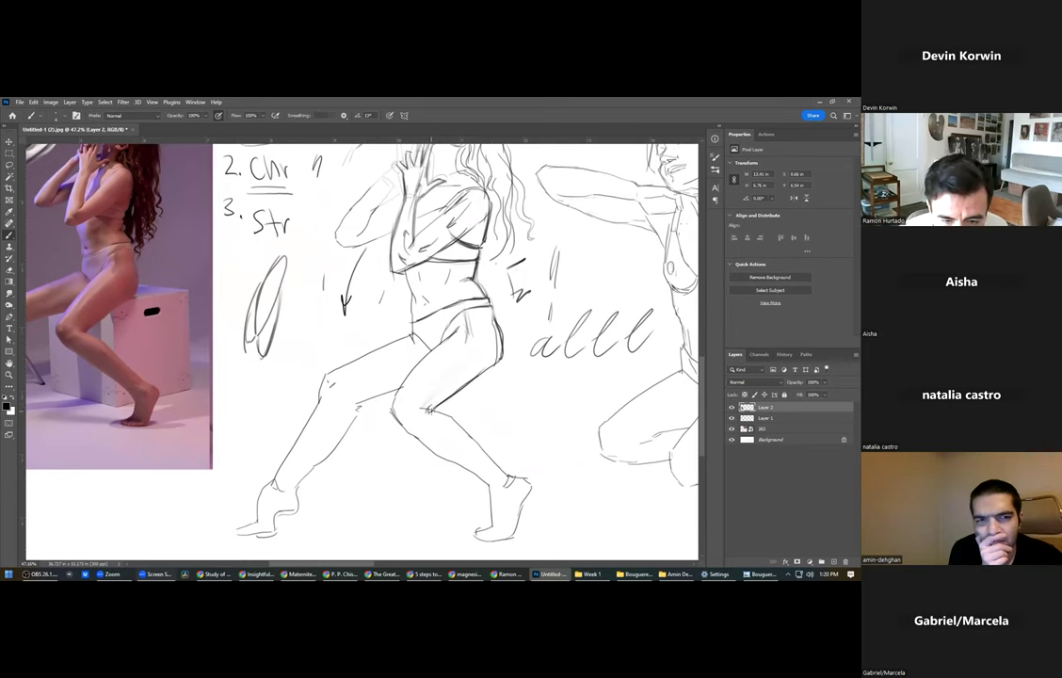
scroll(379, 350, left, 2)
scroll(378, 351, up, 2)
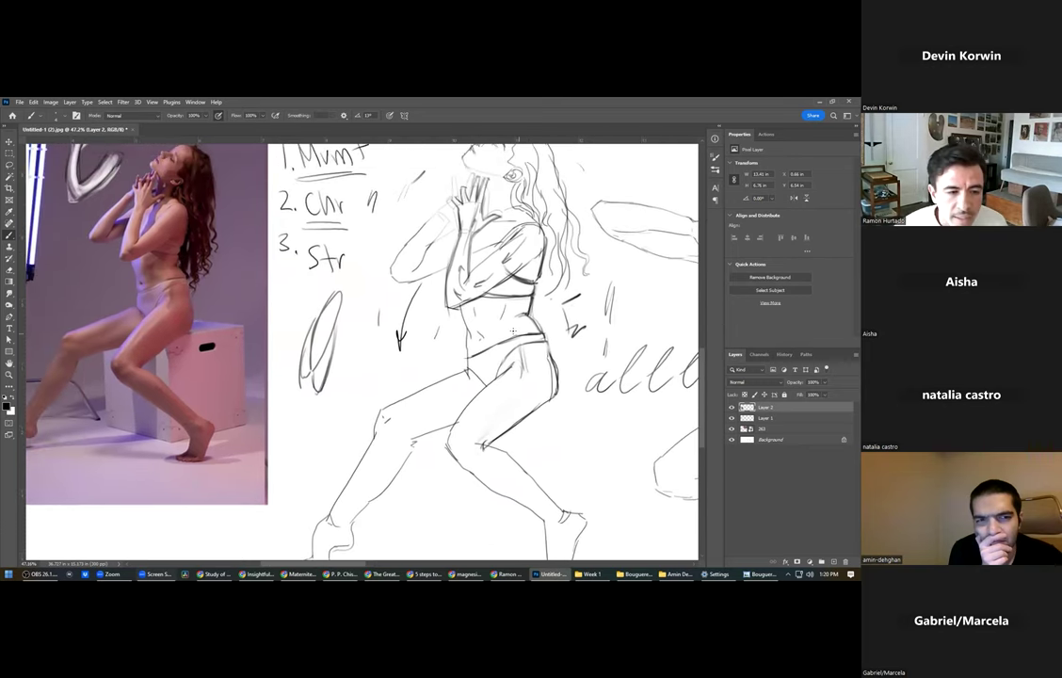
scroll(429, 312, down, 2)
scroll(430, 312, right, 2)
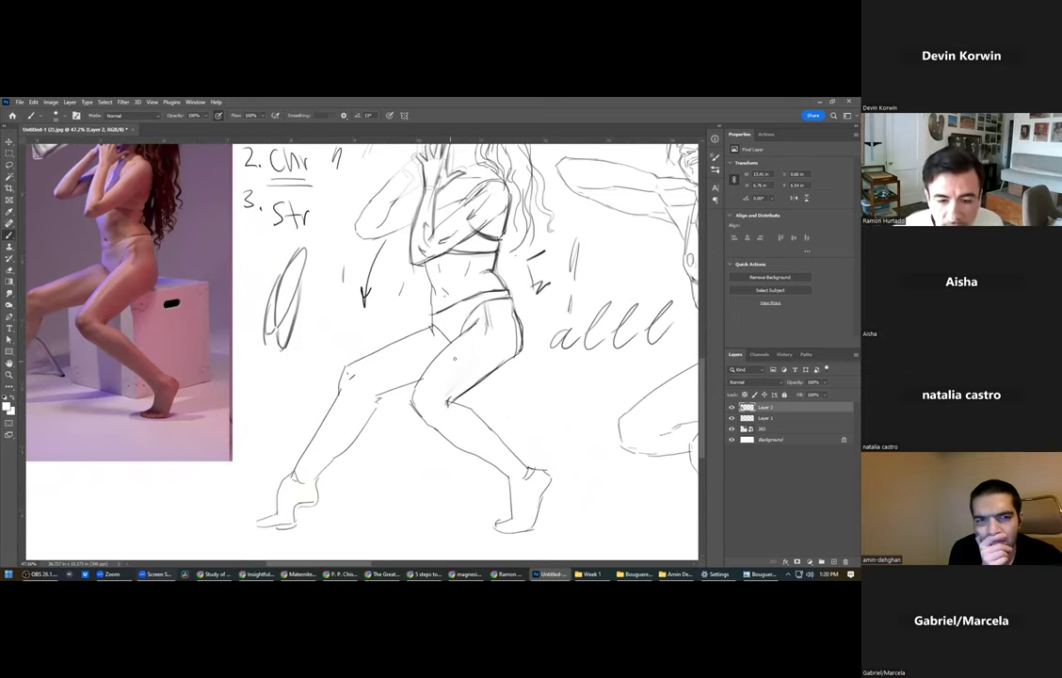
Clean up the front ankle contour of the seated figure drawing and redraw it with short strokes.
drag(427, 393, 410, 307)
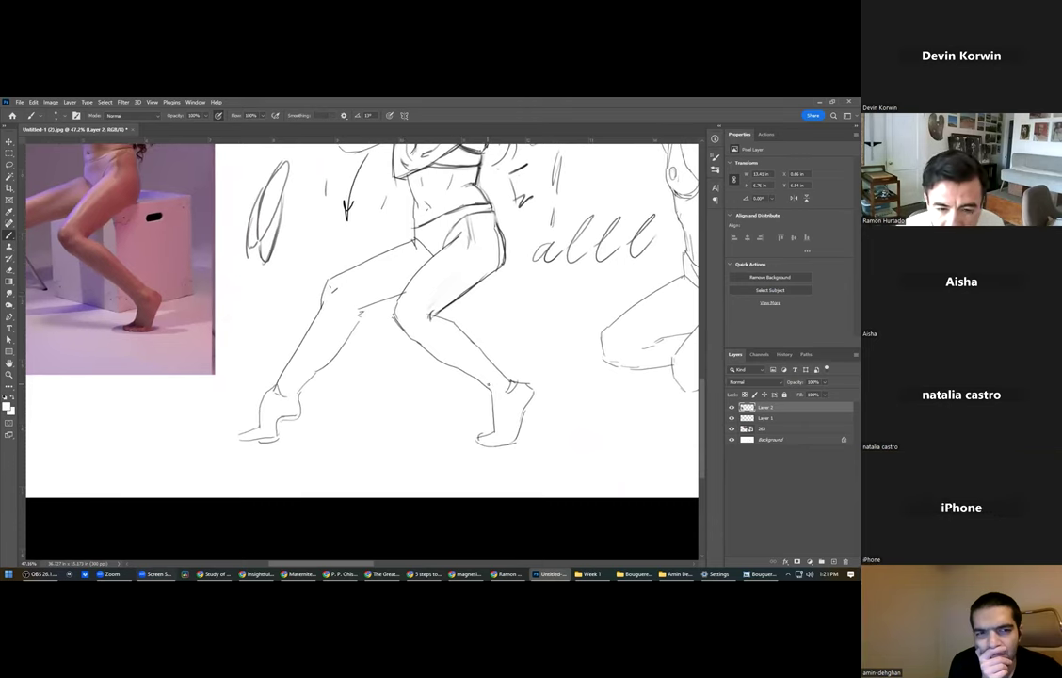
drag(486, 385, 495, 394)
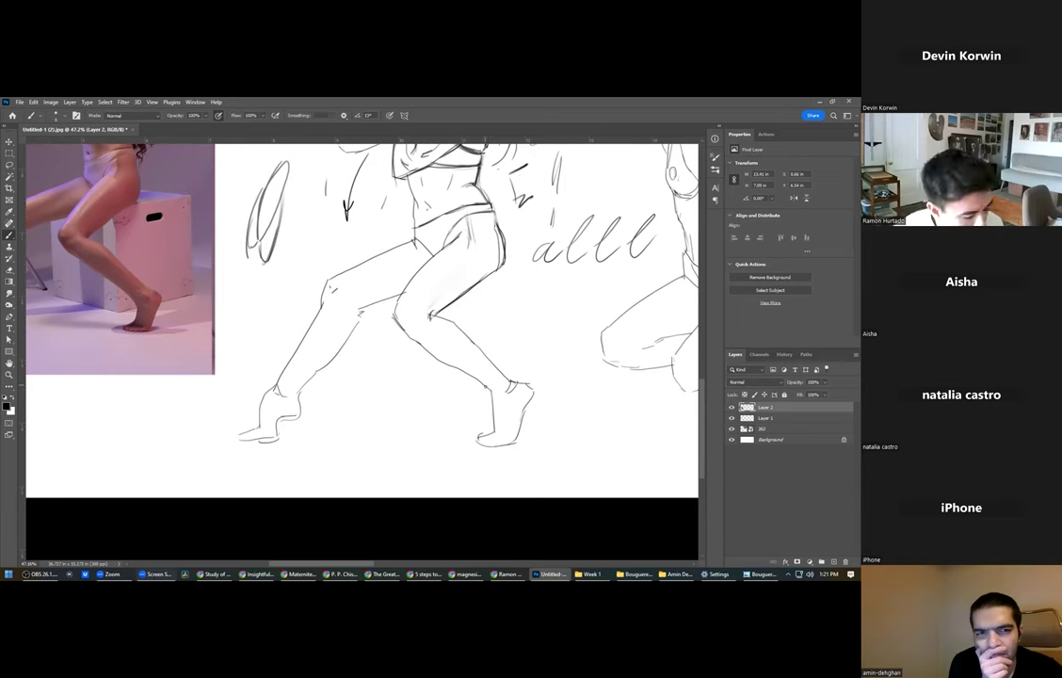
drag(482, 384, 497, 400)
Try a thick dark stroke on the seated figure's abdomen and undo it.
mouse_move(478, 329)
mouse_down()
mouse_move(555, 414)
mouse_move(550, 468)
mouse_up()
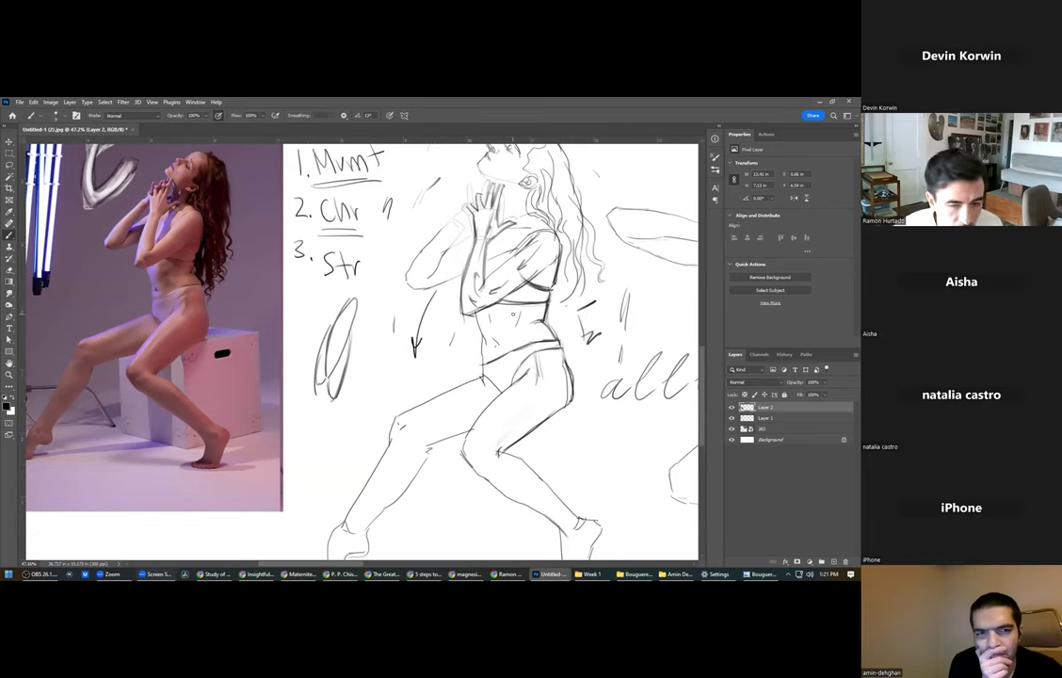
drag(523, 312, 516, 327)
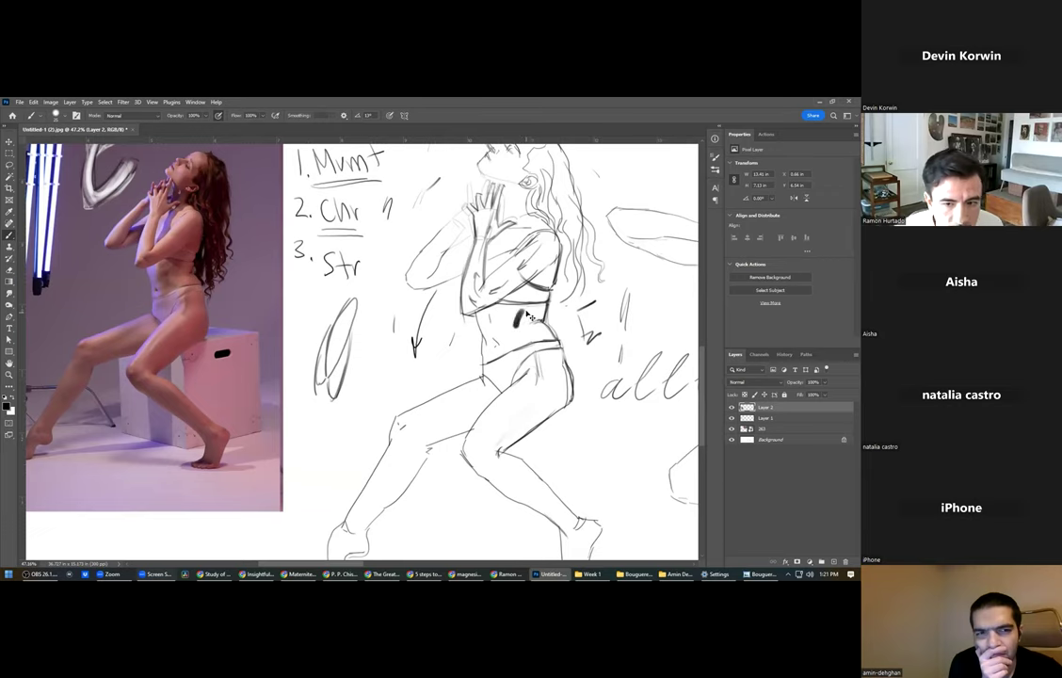
key(ctrl+z)
key(x)
Rework the shading on the upper section of the bent form sketch beside the photo with a larger brush.
drag(407, 325, 463, 328)
scroll(443, 322, down, 3)
scroll(437, 324, down, 1)
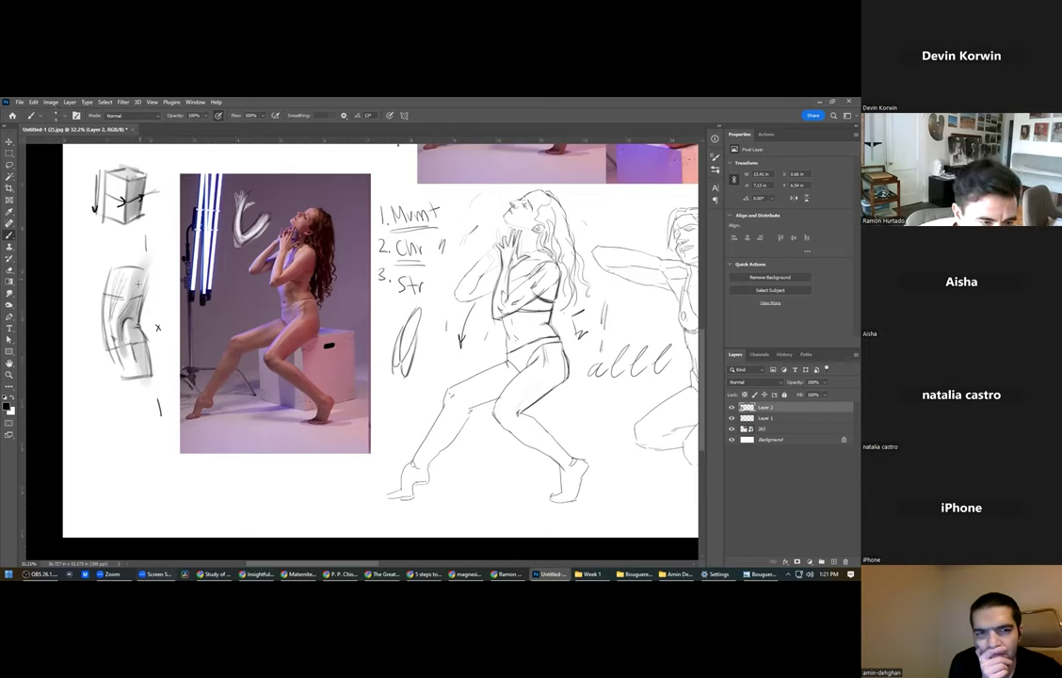
key(])
key(])
key(])
key(])
key(])
key(])
key(])
key(])
mouse_move(121, 267)
mouse_down()
mouse_move(107, 288)
mouse_move(105, 275)
mouse_up()
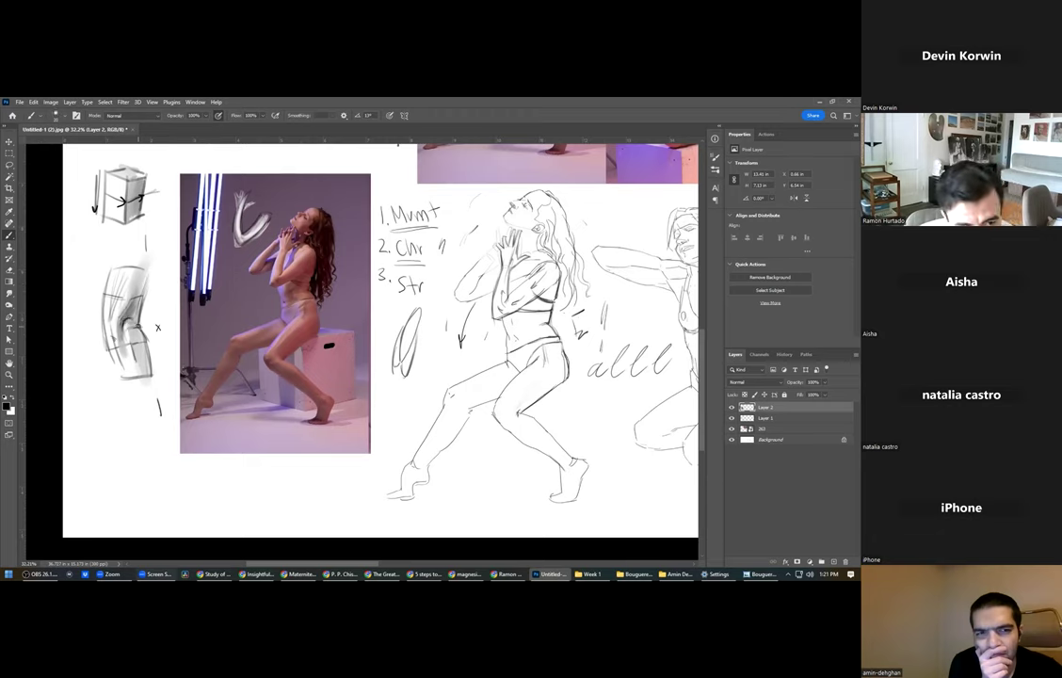
drag(115, 268, 107, 311)
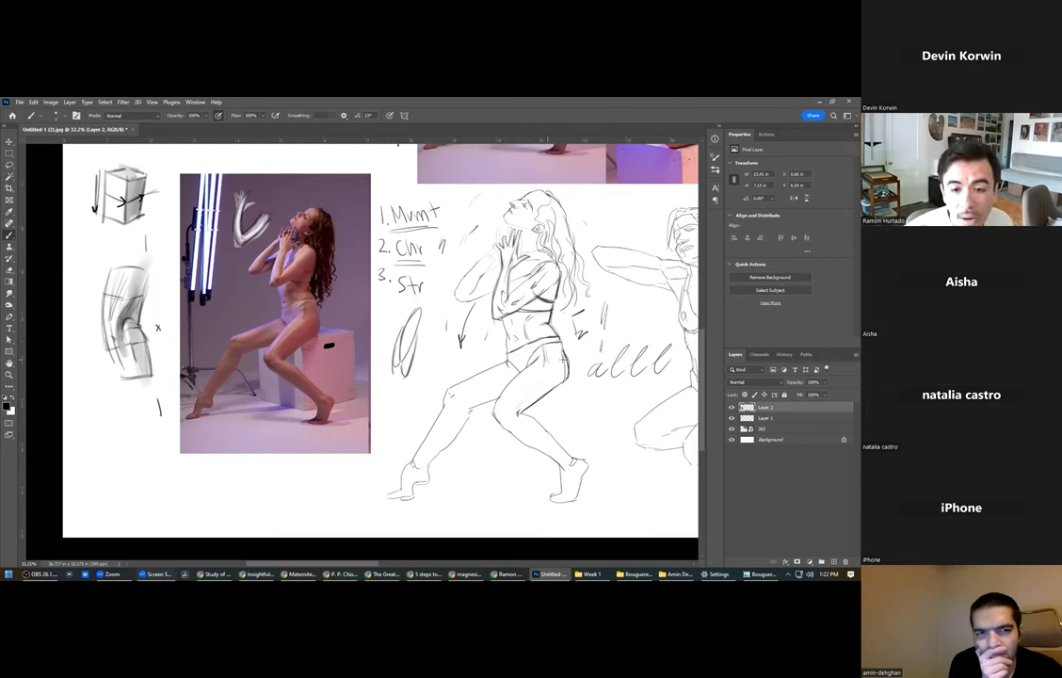
Strengthen the abdomen strokes of the seated figure drawing and mark its navel.
scroll(530, 374, up, 2)
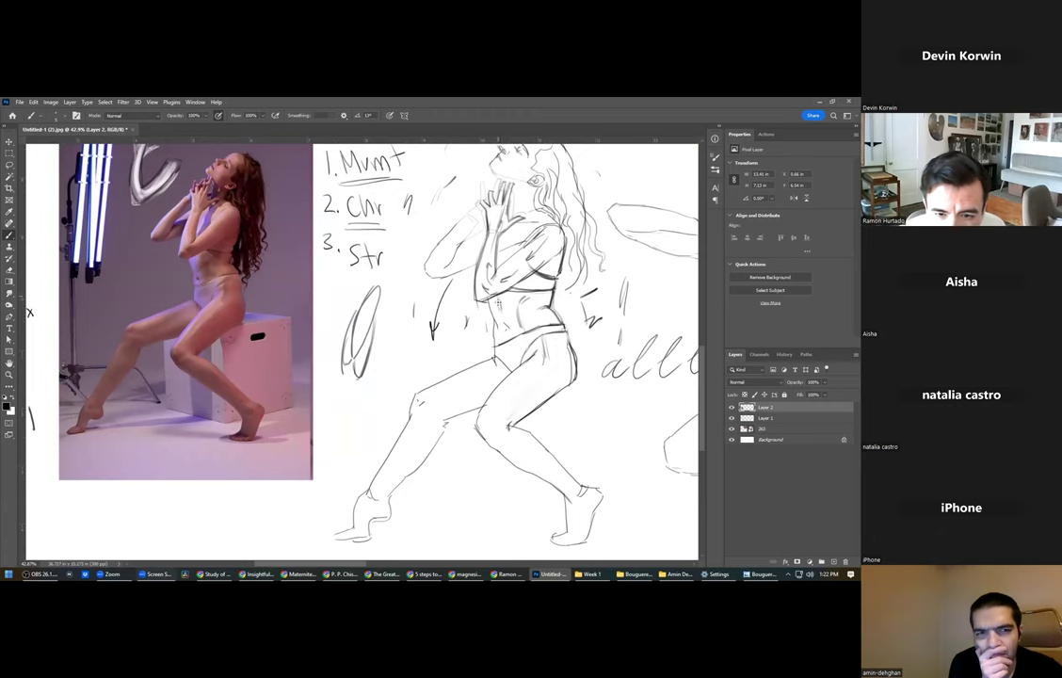
alt+click(508, 298)
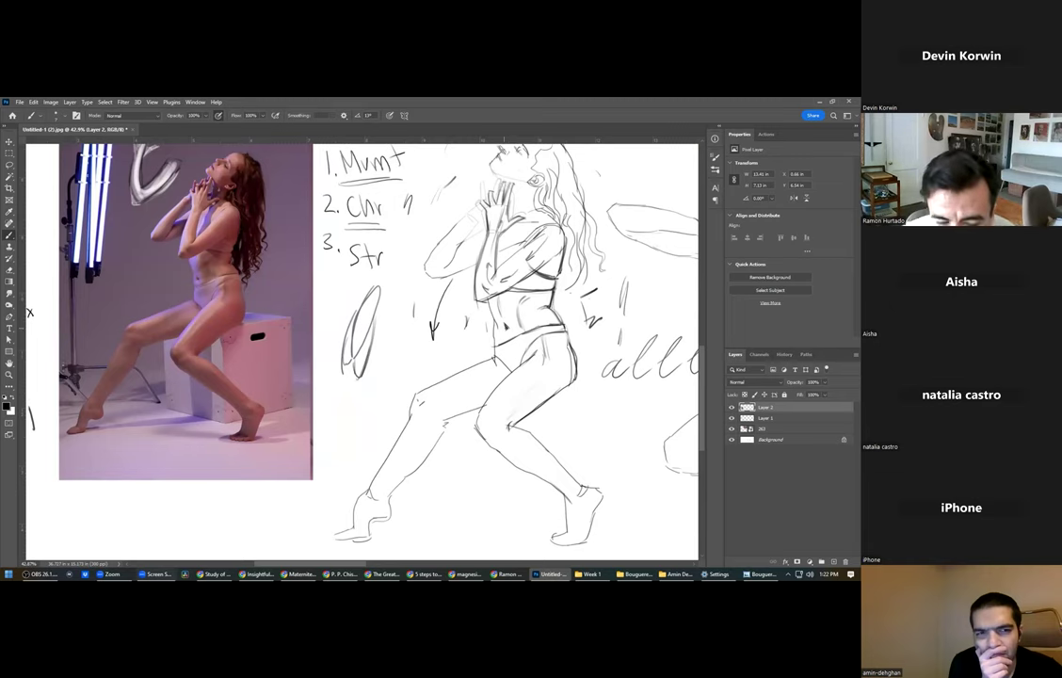
Draw guide strokes at the model's navel and along the waistband in the copied photo and undo them.
scroll(326, 297, up, 6)
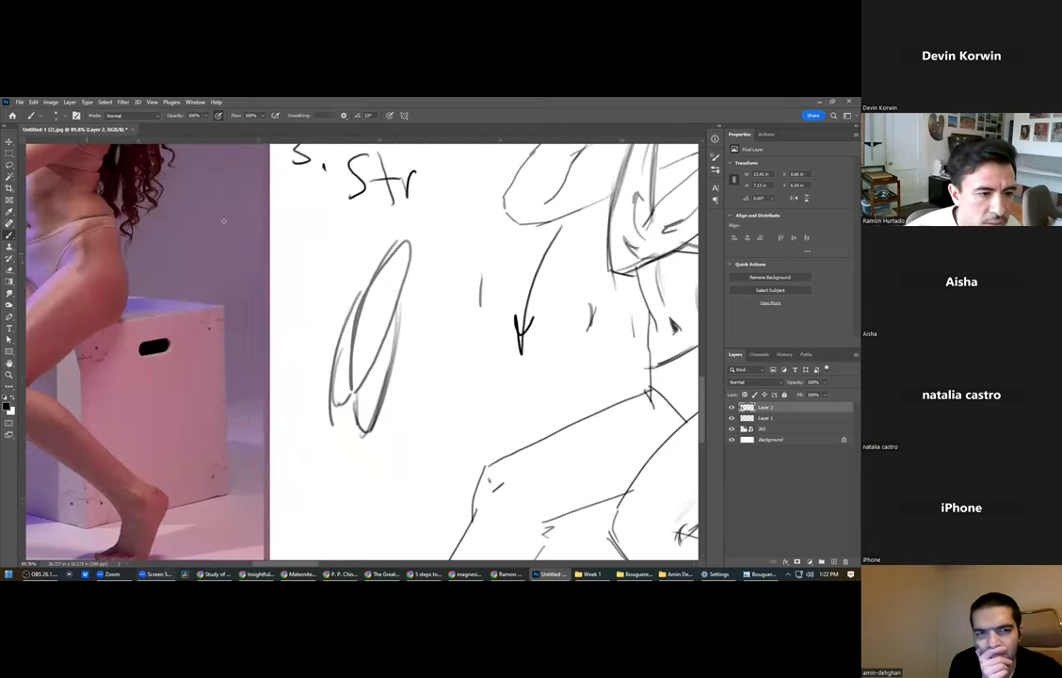
scroll(279, 291, up, 3)
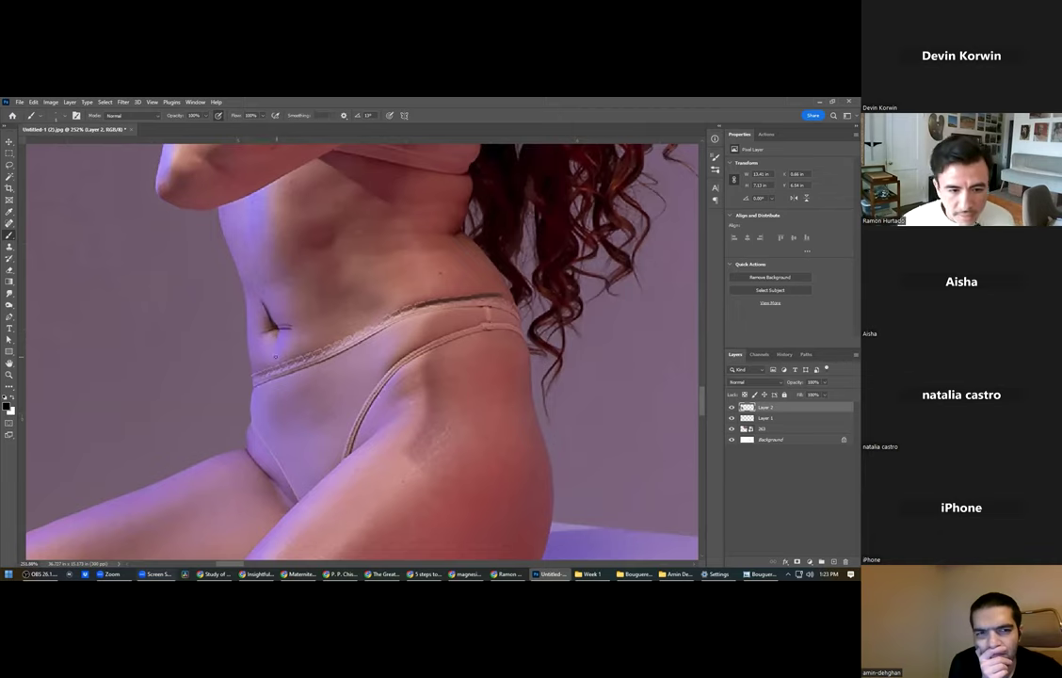
drag(314, 350, 262, 369)
key(ctrl+z)
key(ctrl+z)
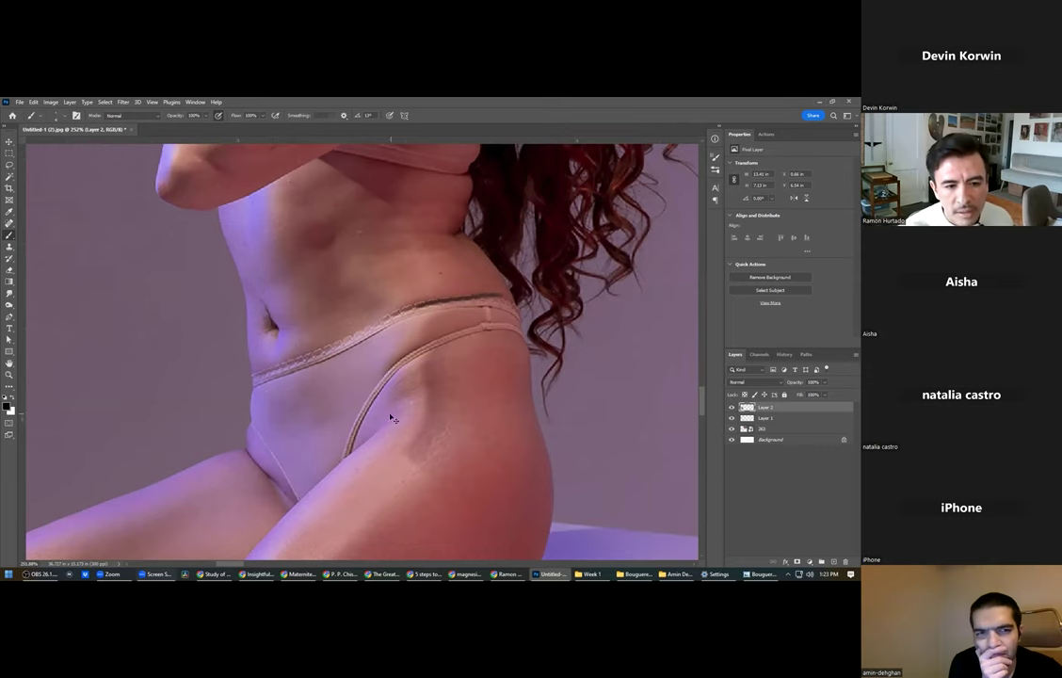
Draw a short diagonal stroke above the extended thigh of the seated figure drawing.
scroll(329, 411, down, 6)
mouse_move(507, 403)
mouse_down()
mouse_move(237, 292)
mouse_move(272, 312)
mouse_up()
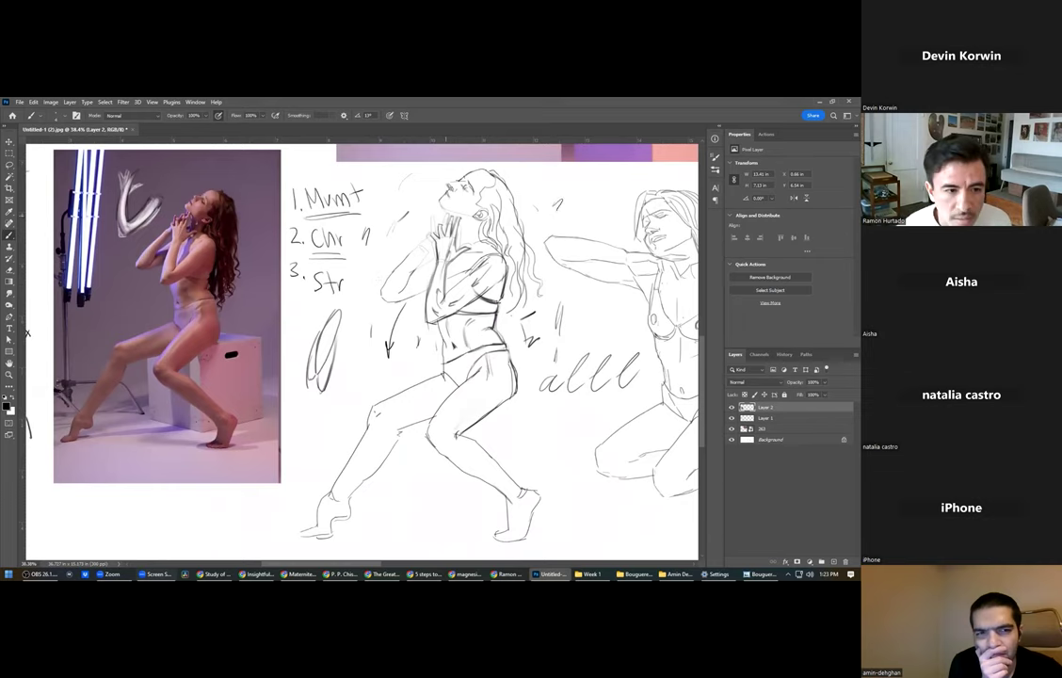
drag(455, 390, 490, 274)
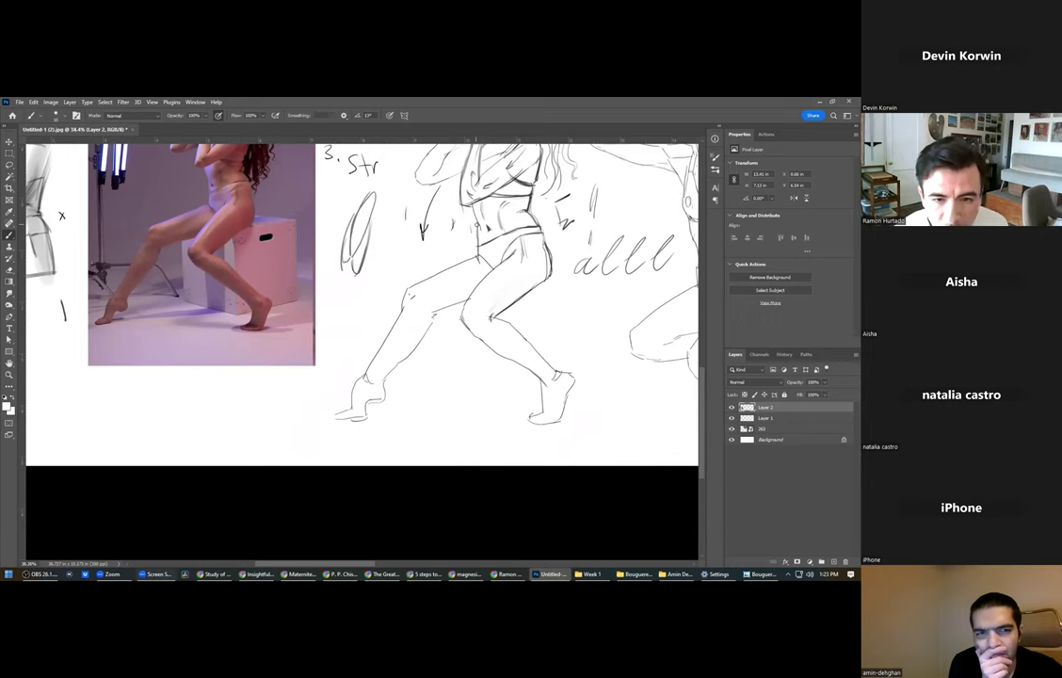
drag(416, 255, 347, 362)
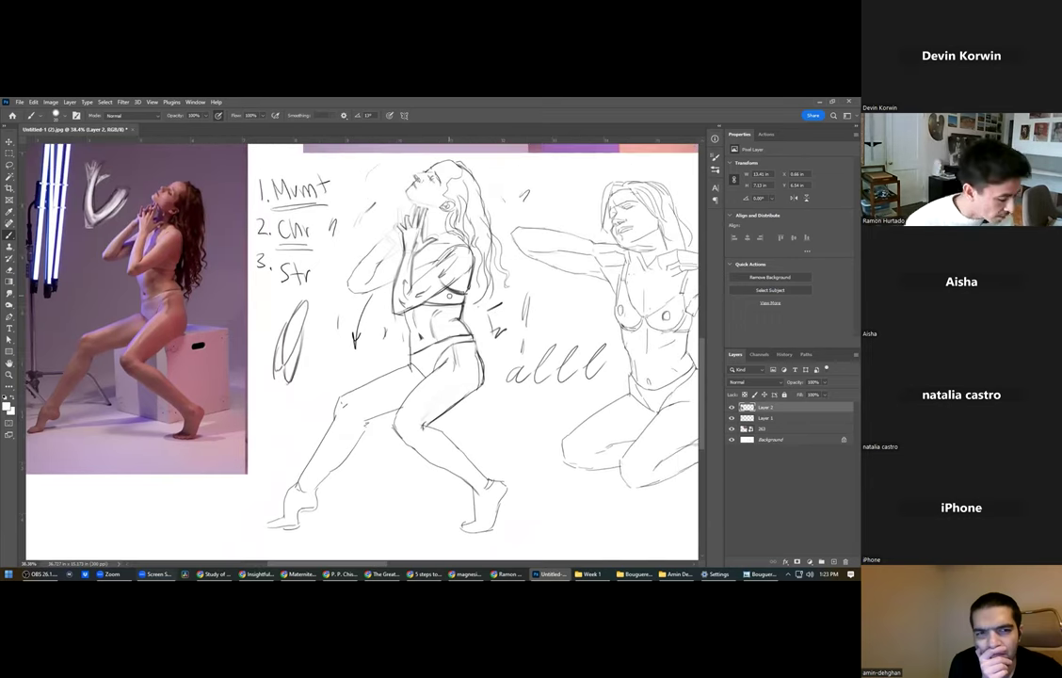
drag(412, 276, 464, 196)
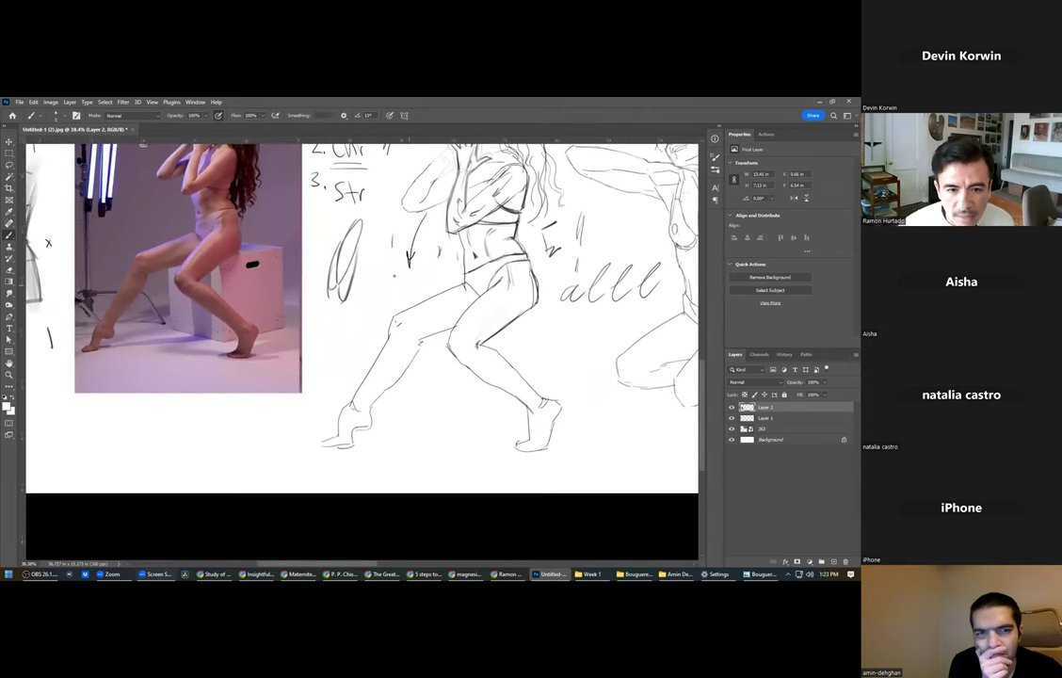
key(d)
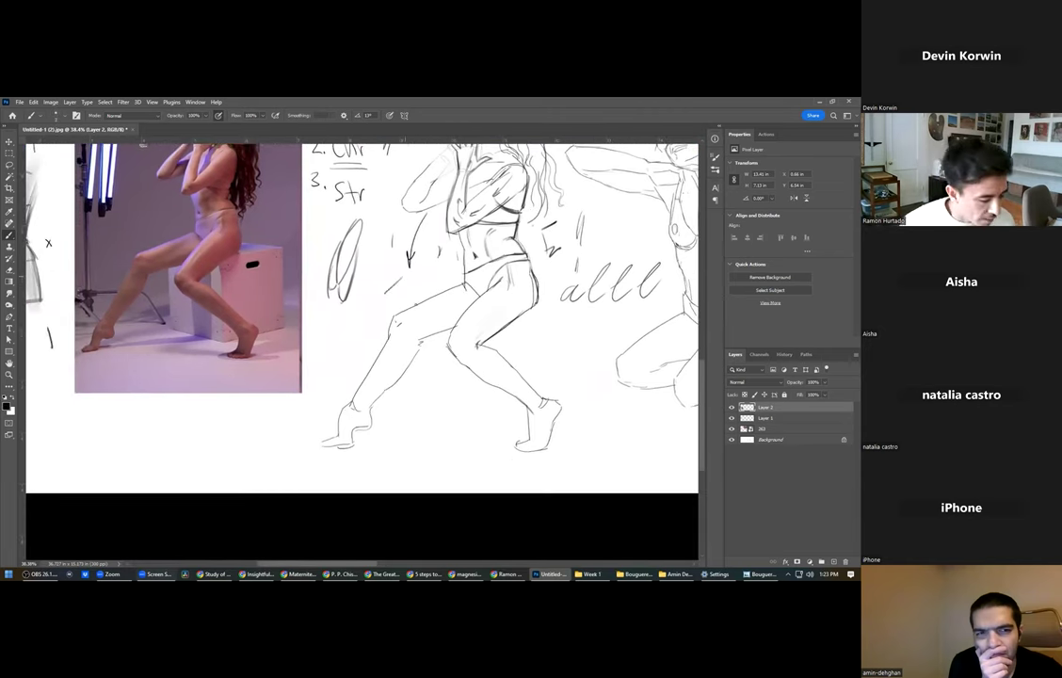
drag(452, 303, 418, 340)
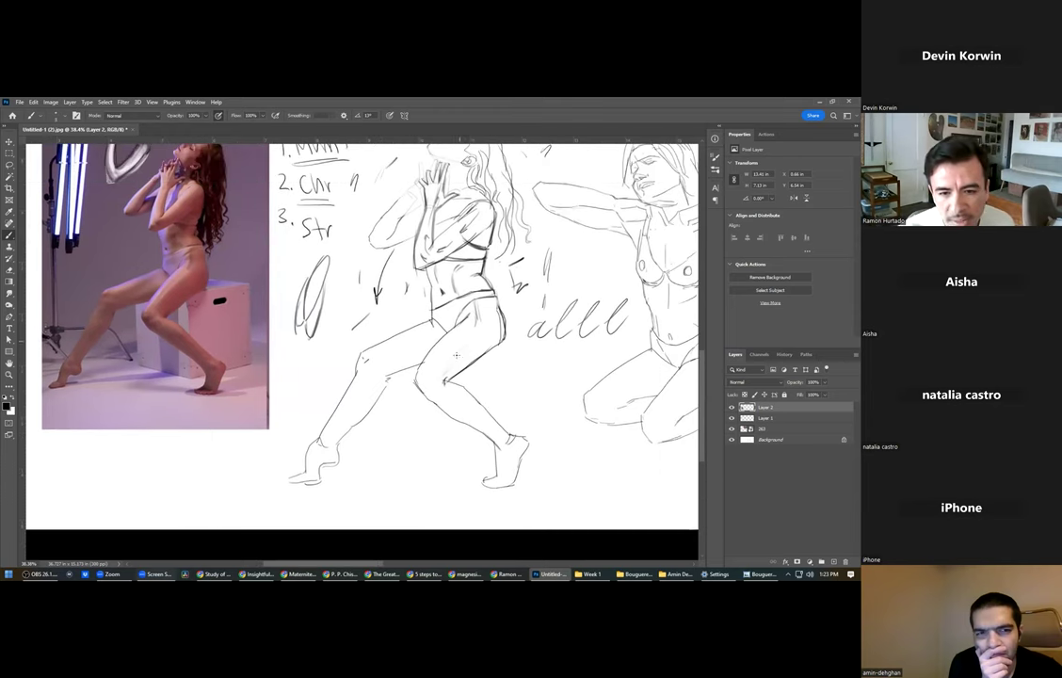
Save the annotated document as a Photoshop file named Untitled-1 (2) in the student's workshop folder.
scroll(442, 465, down, 2)
scroll(437, 461, down, 2)
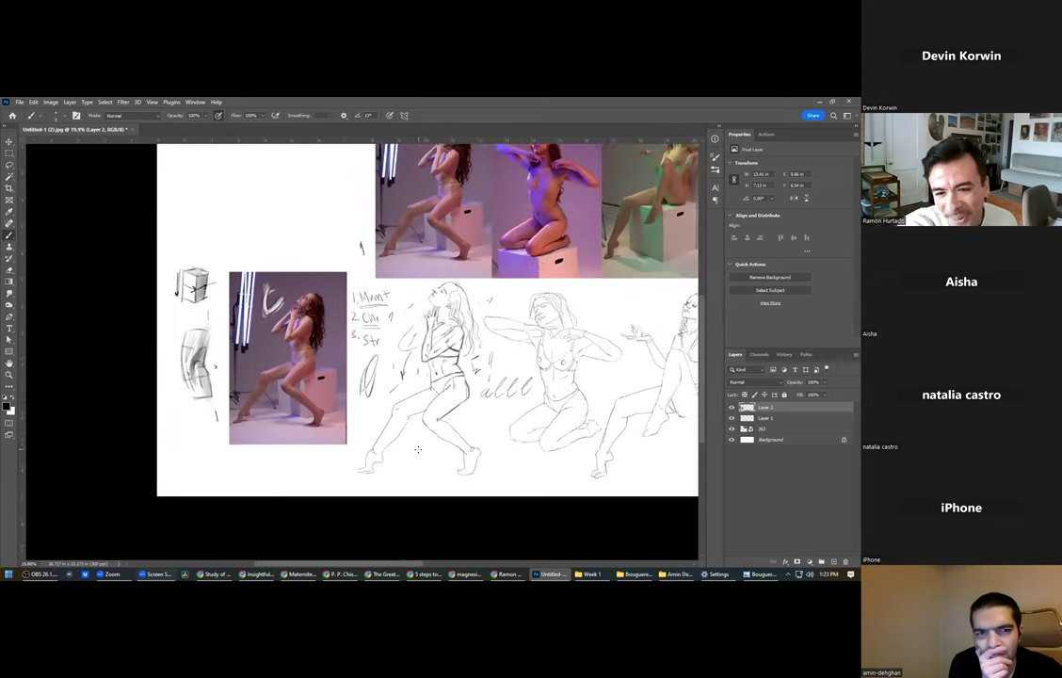
drag(448, 380, 323, 396)
key(ctrl+shift+s)
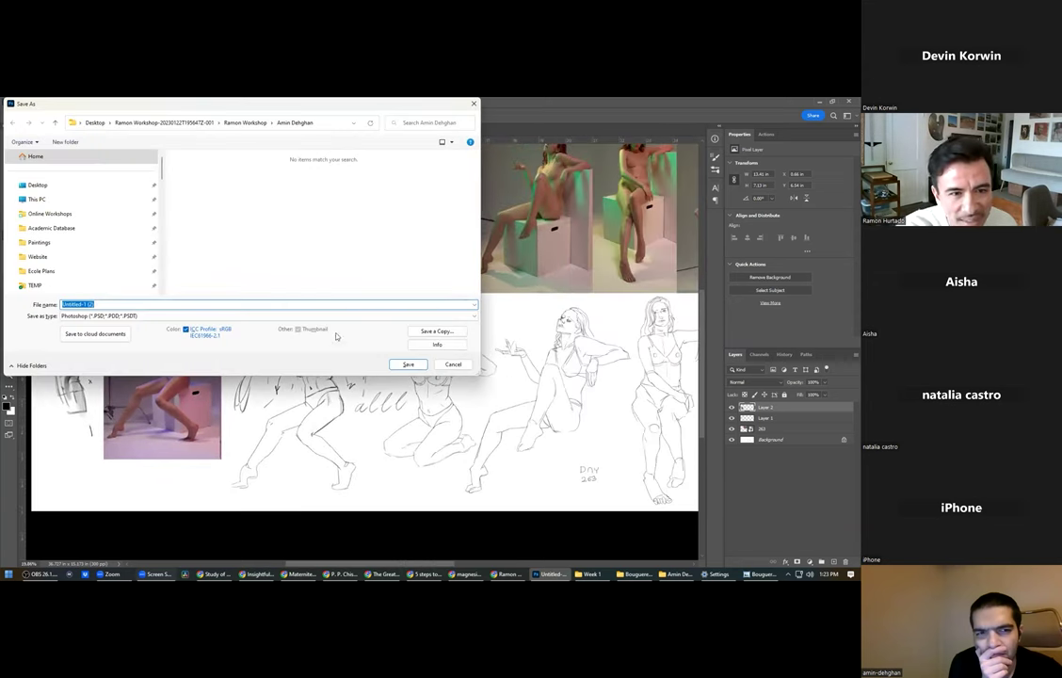
key(Return)
key(Return)
Toggle the visibility of Layer 2 to compare the seated figure drawing with and without the corrections.
drag(322, 389, 395, 381)
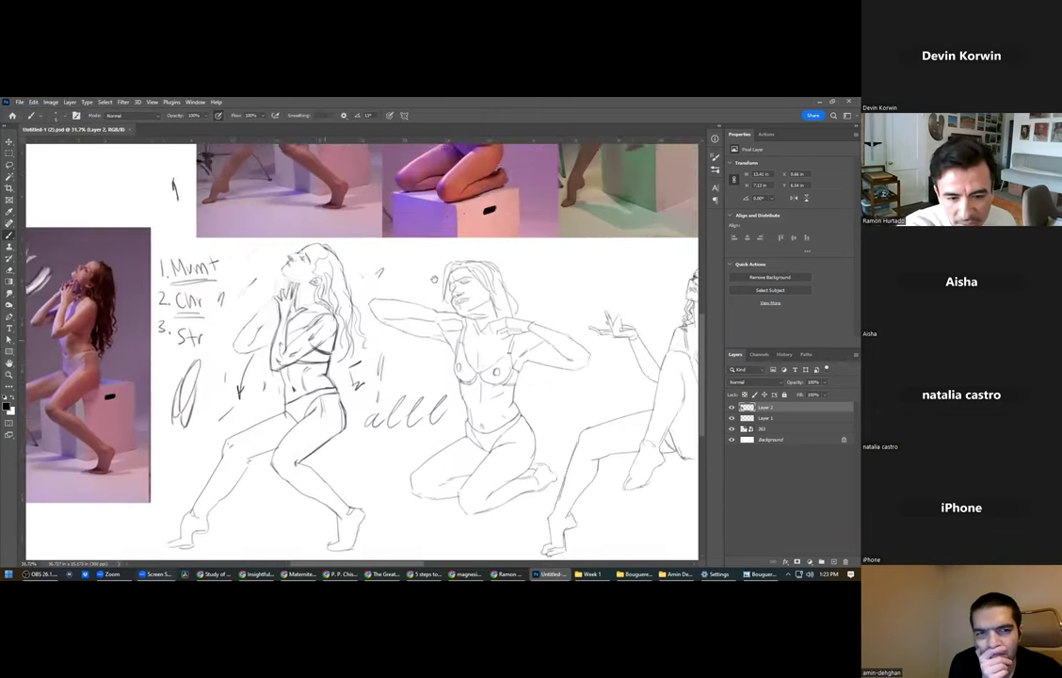
drag(279, 307, 386, 229)
click(732, 407)
click(732, 407)
click(732, 407)
click(732, 406)
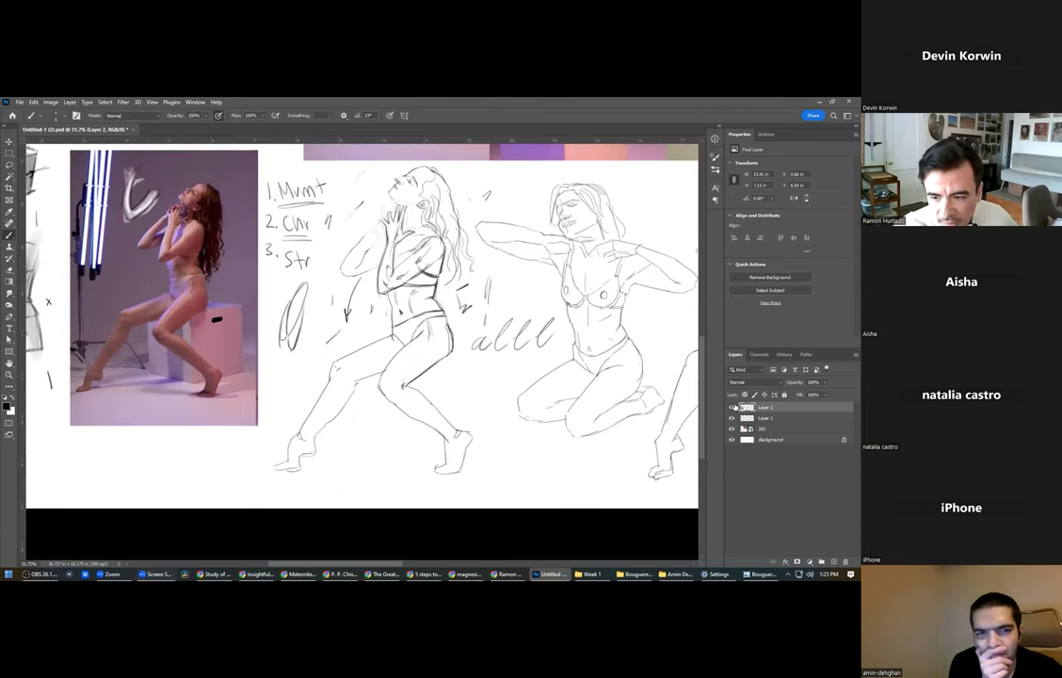
Select the correction sketches on both sides of the copied photo on Layer 2, leaving the photo out of the selection.
drag(491, 328, 404, 327)
key(m)
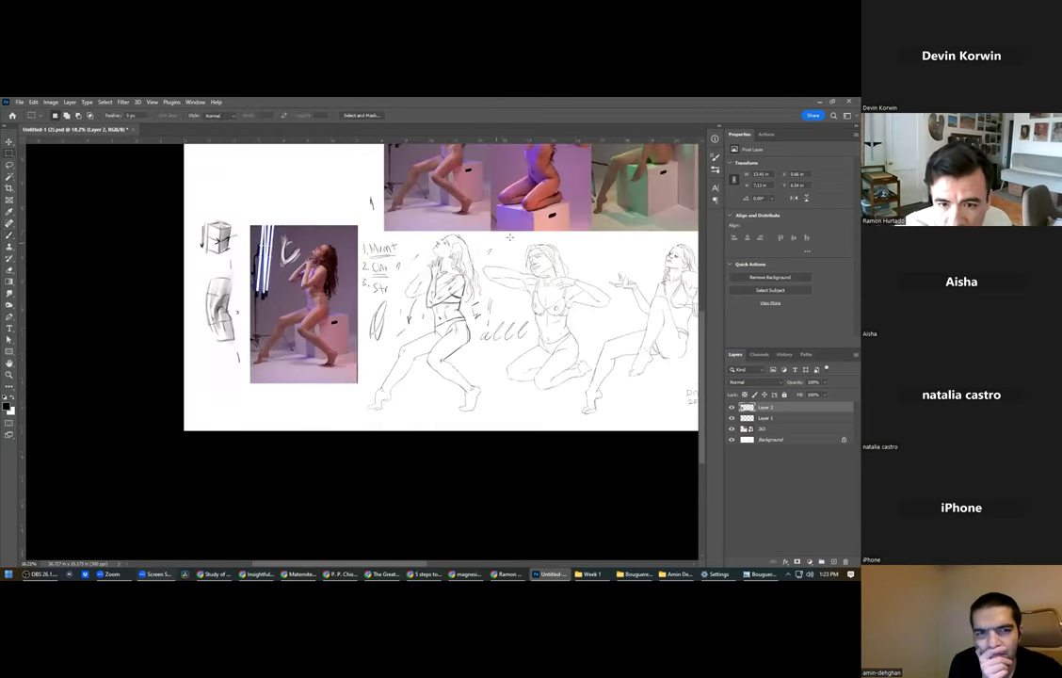
drag(563, 218, 174, 405)
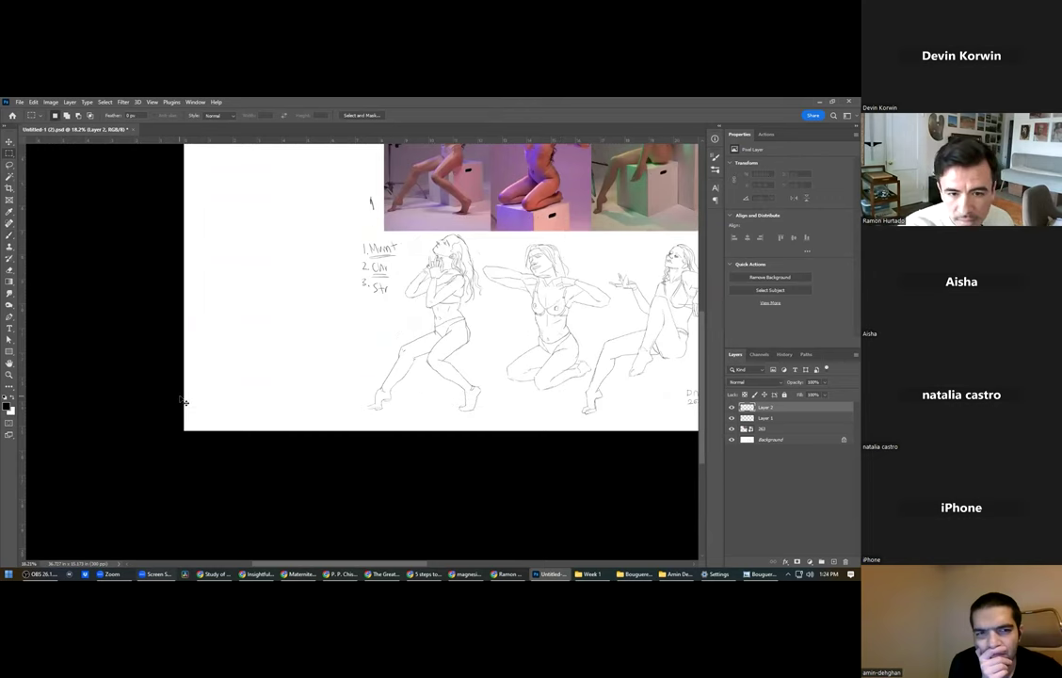
key(ctrl+z)
mouse_move(363, 215)
mouse_down()
mouse_move(377, 222)
mouse_move(294, 418)
mouse_move(246, 428)
mouse_up()
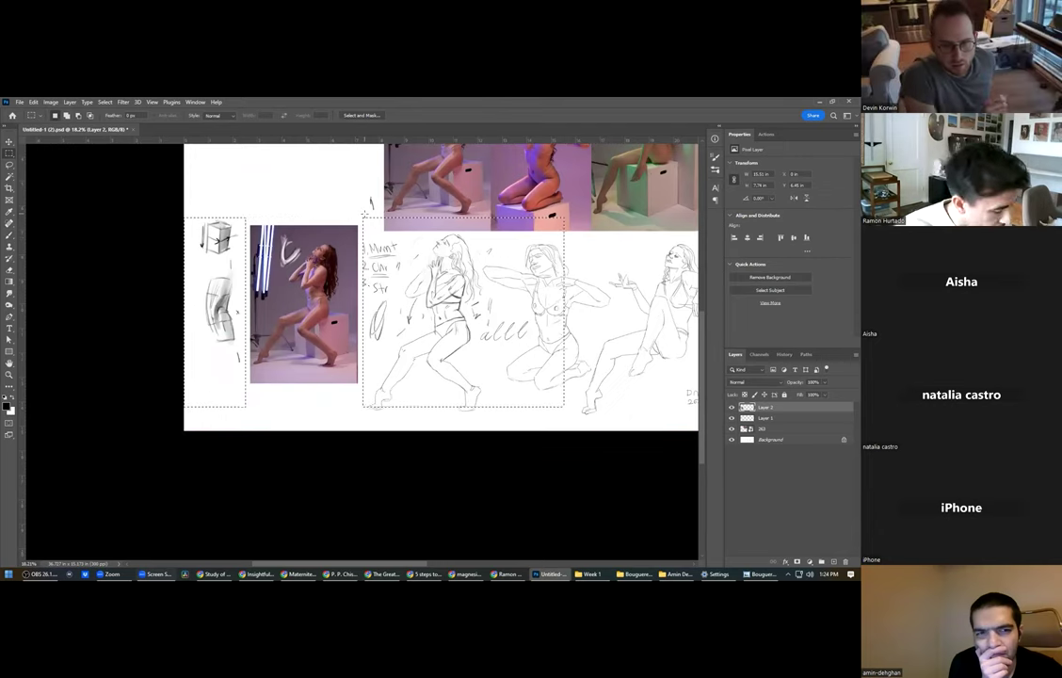
drag(366, 216, 407, 417)
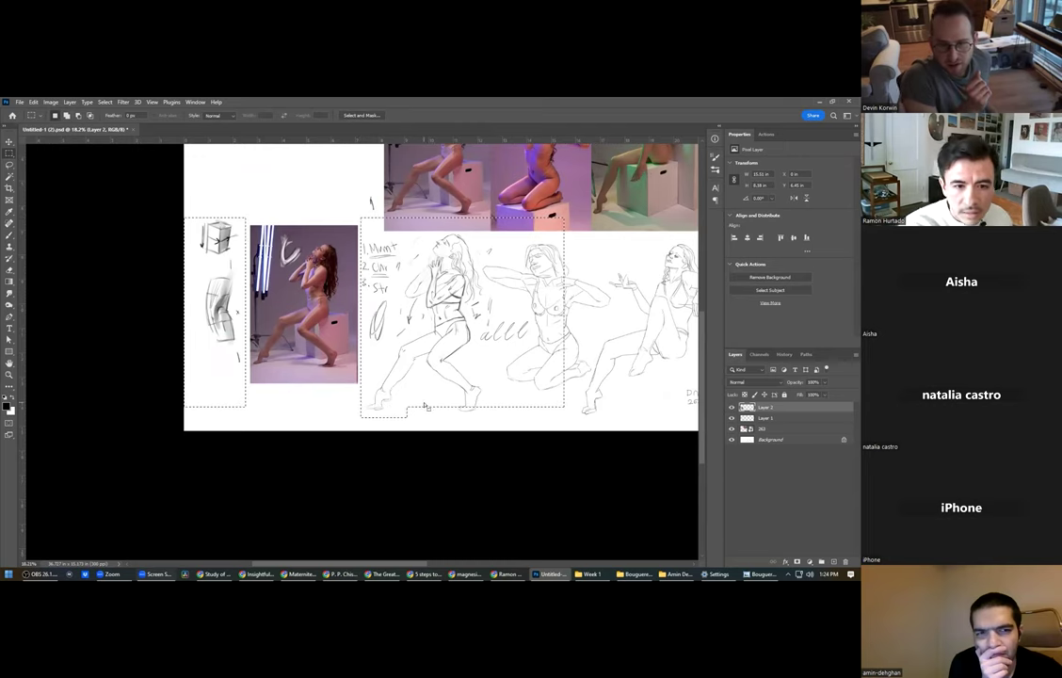
Cut the selected correction sketches from Layer 2 and paste them in place on a new layer.
key(Delete)
key(ctrl+d)
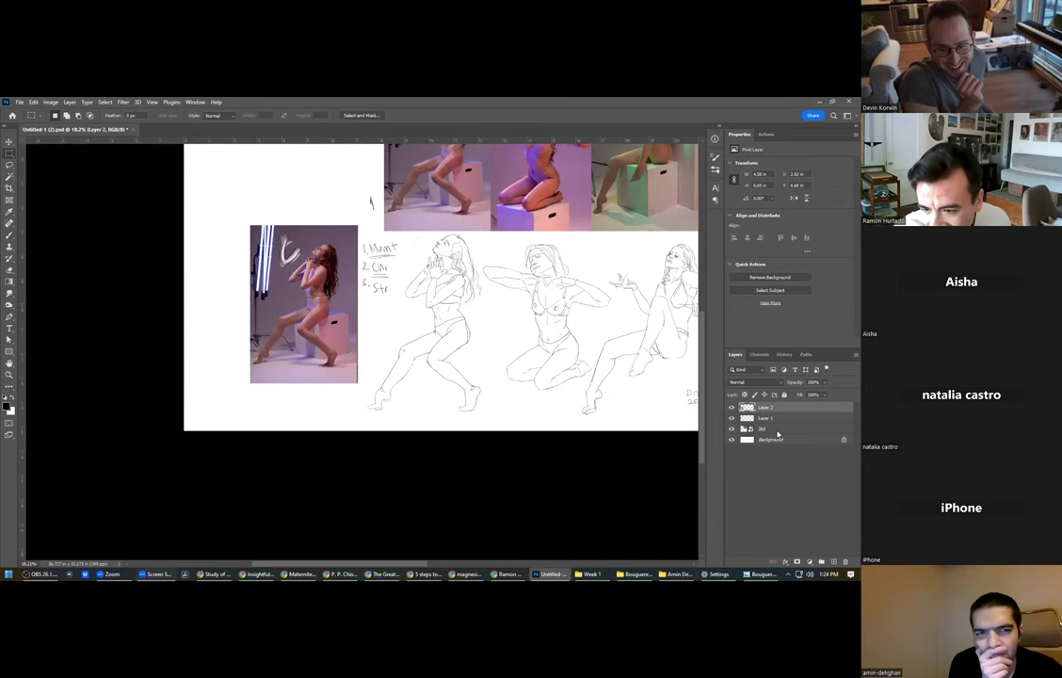
key(ctrl+shift+v)
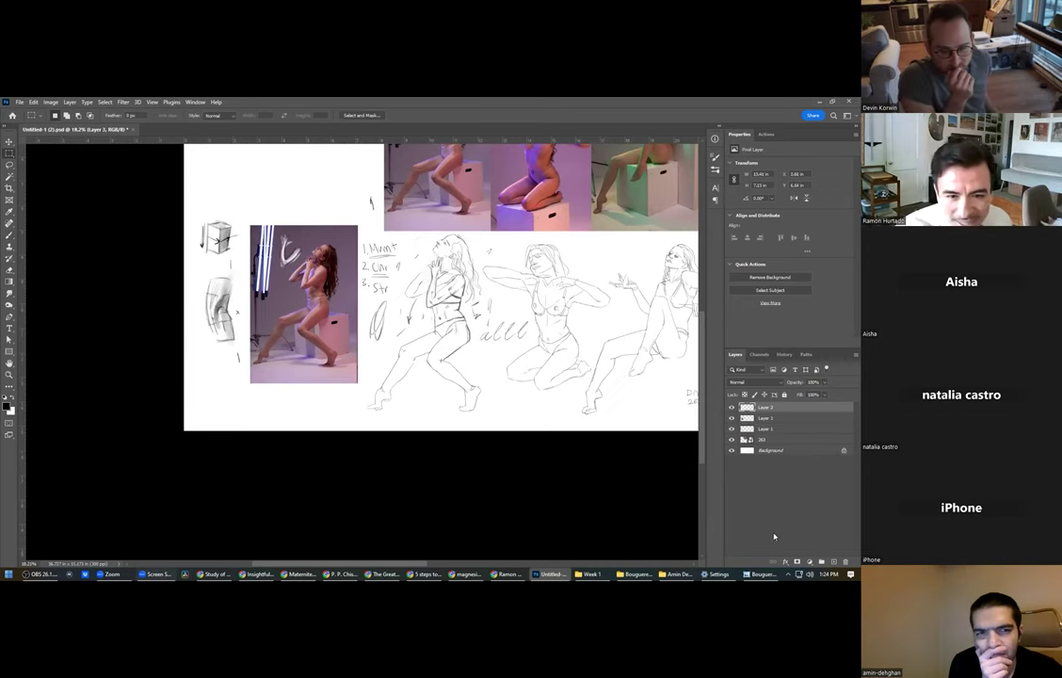
Move Layer 1 above Layer 2 and merge Layer 3 down into it.
click(761, 428)
click(763, 418)
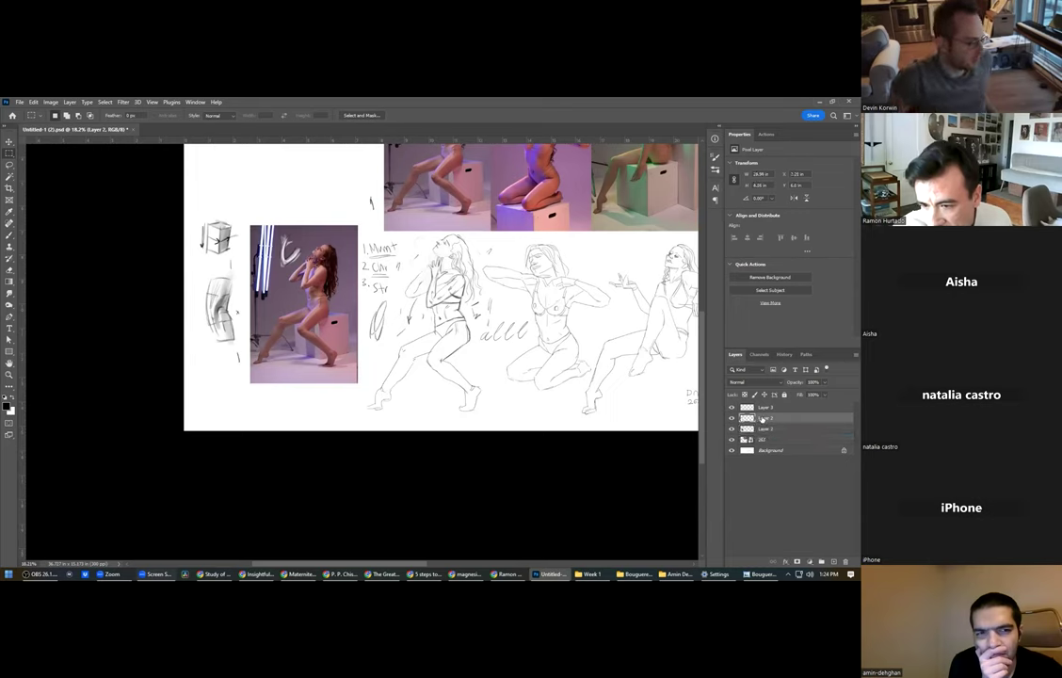
click(733, 407)
click(732, 408)
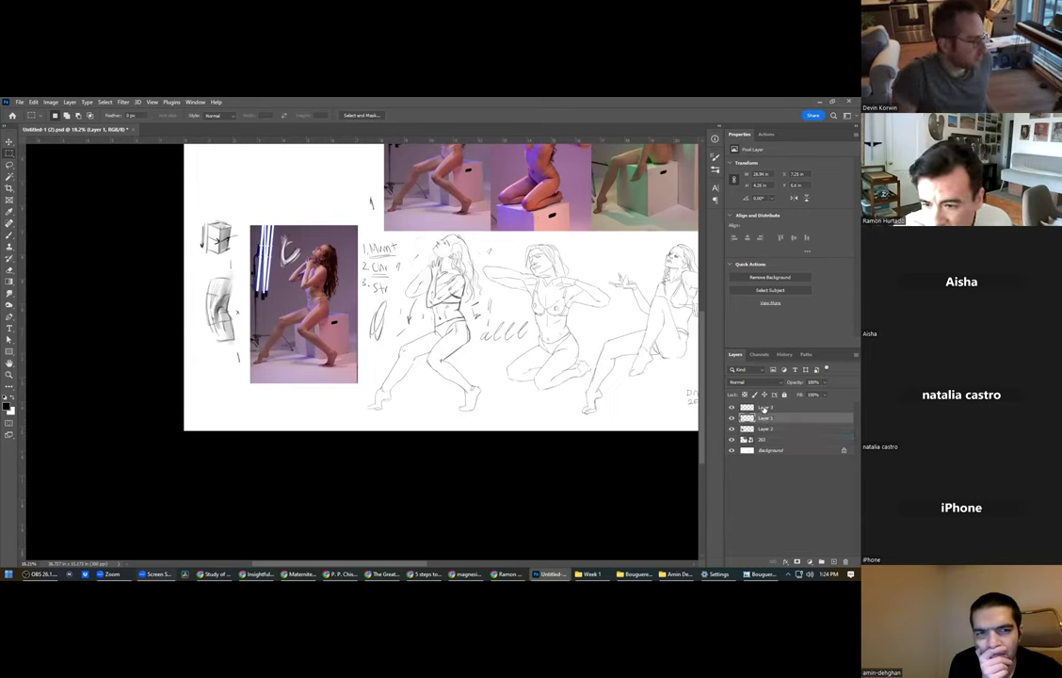
click(764, 409)
key(ctrl+e)
Toggle the visibility of the merged Layer 1 to compare the figure drawings with and without the corrections.
click(732, 408)
click(733, 408)
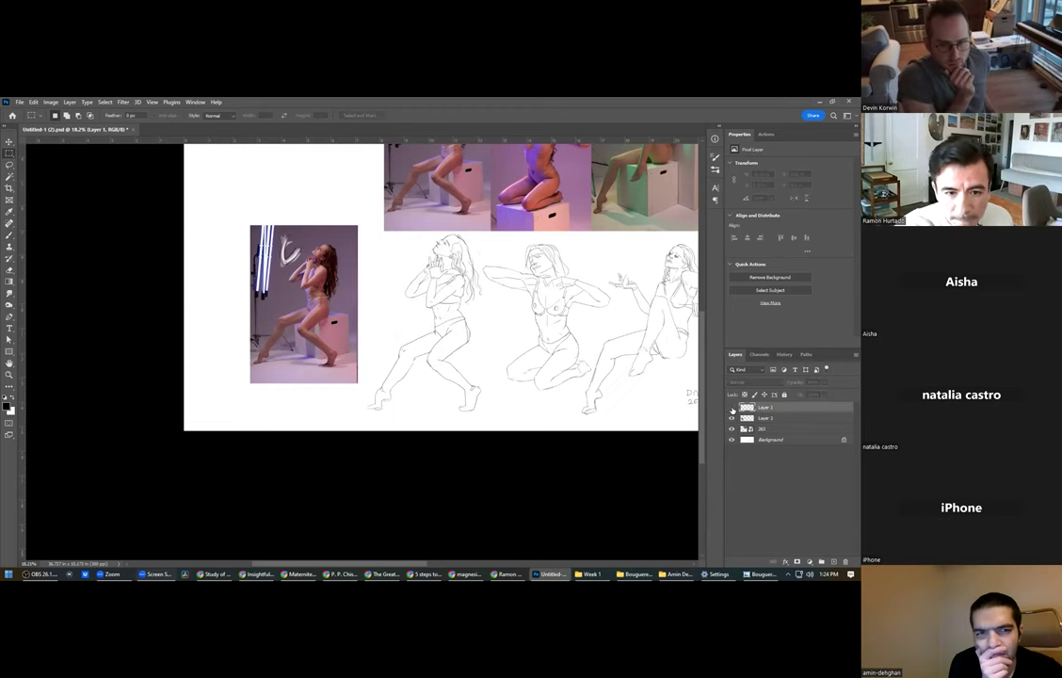
click(733, 409)
scroll(372, 304, up, 3)
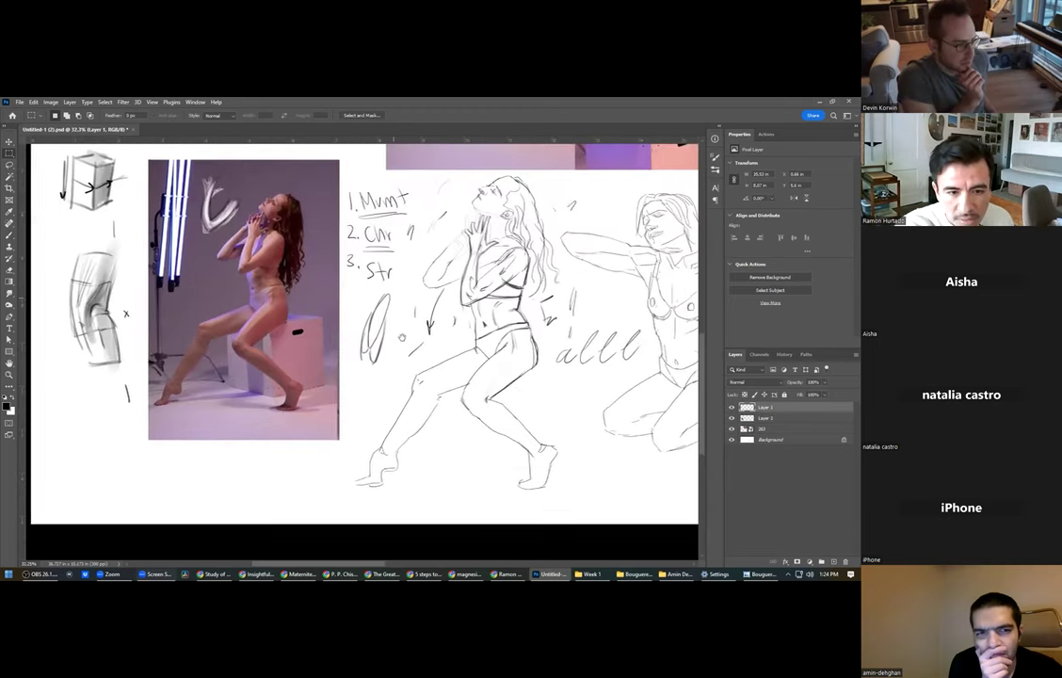
scroll(396, 330, up, 1)
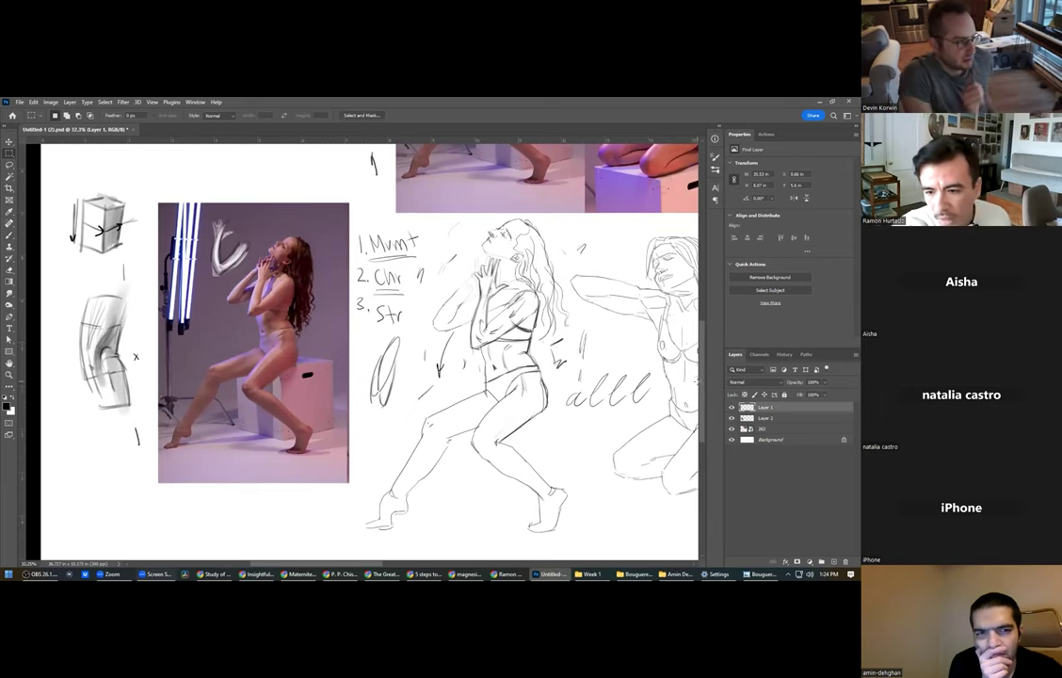
scroll(516, 377, down, 2)
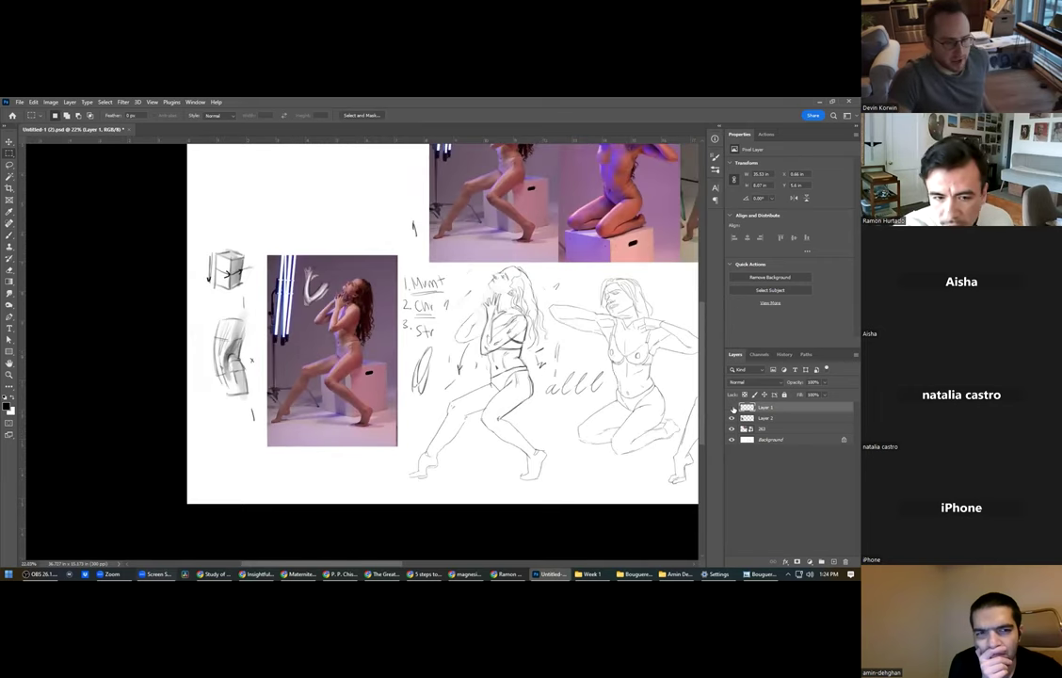
click(731, 406)
click(732, 407)
click(732, 407)
click(731, 407)
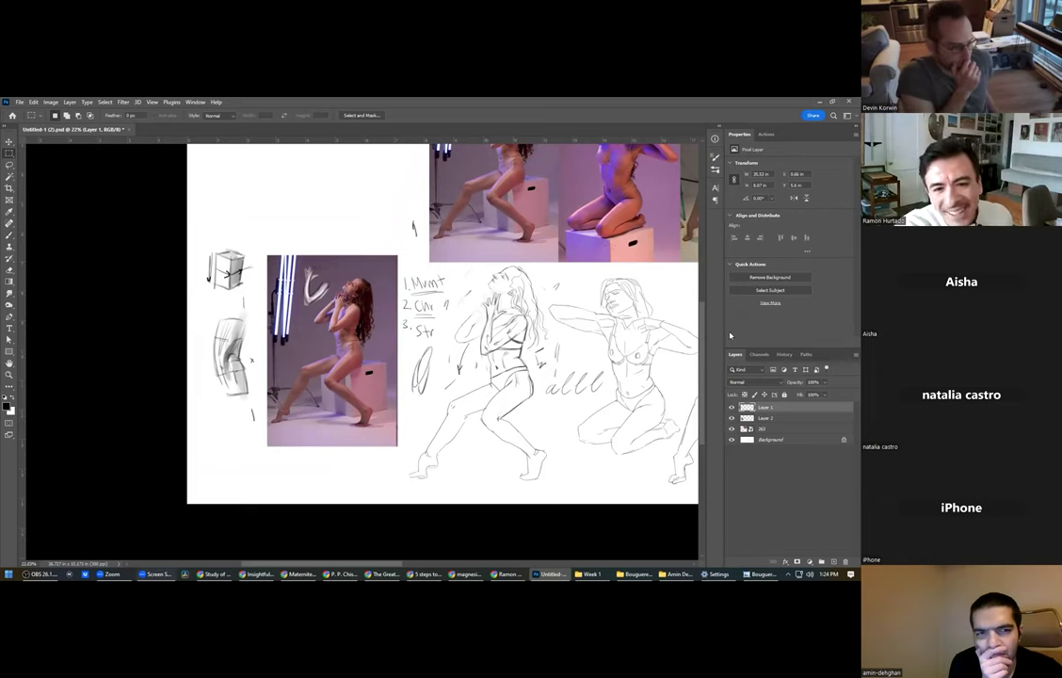
scroll(409, 307, up, 2)
drag(439, 321, 413, 257)
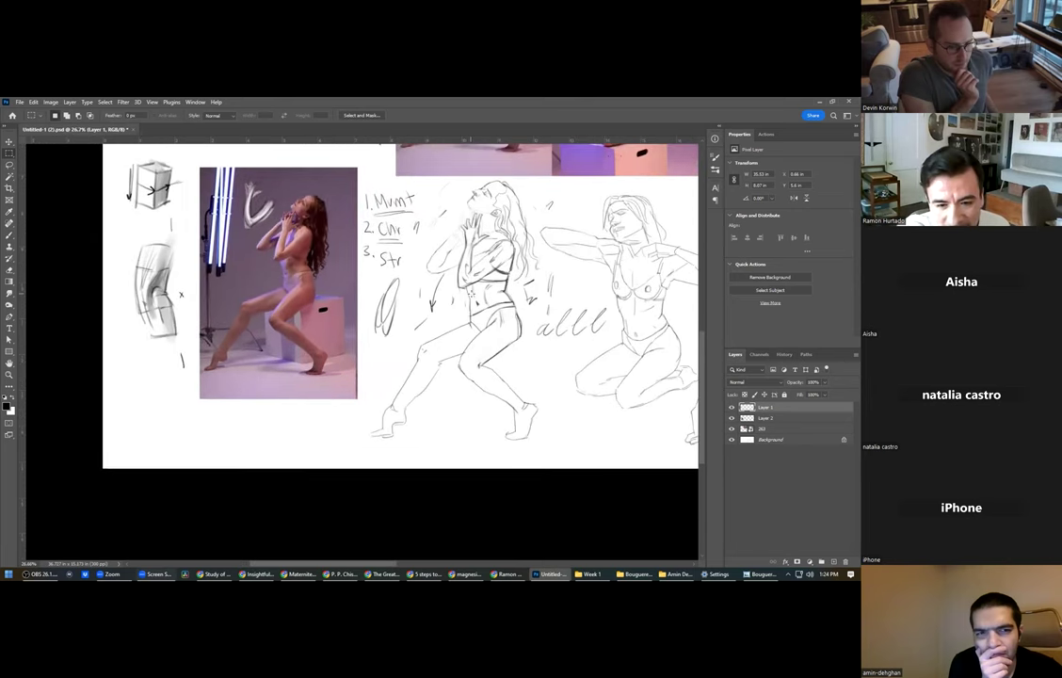
scroll(251, 212, up, 2)
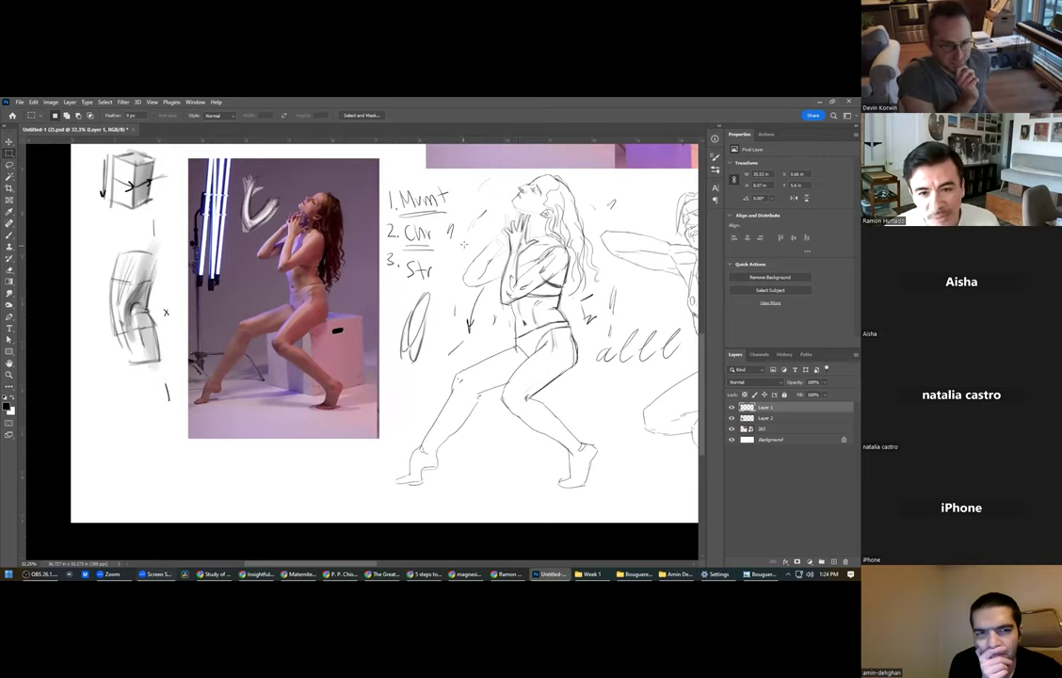
drag(450, 236, 471, 269)
key(ctrl+d)
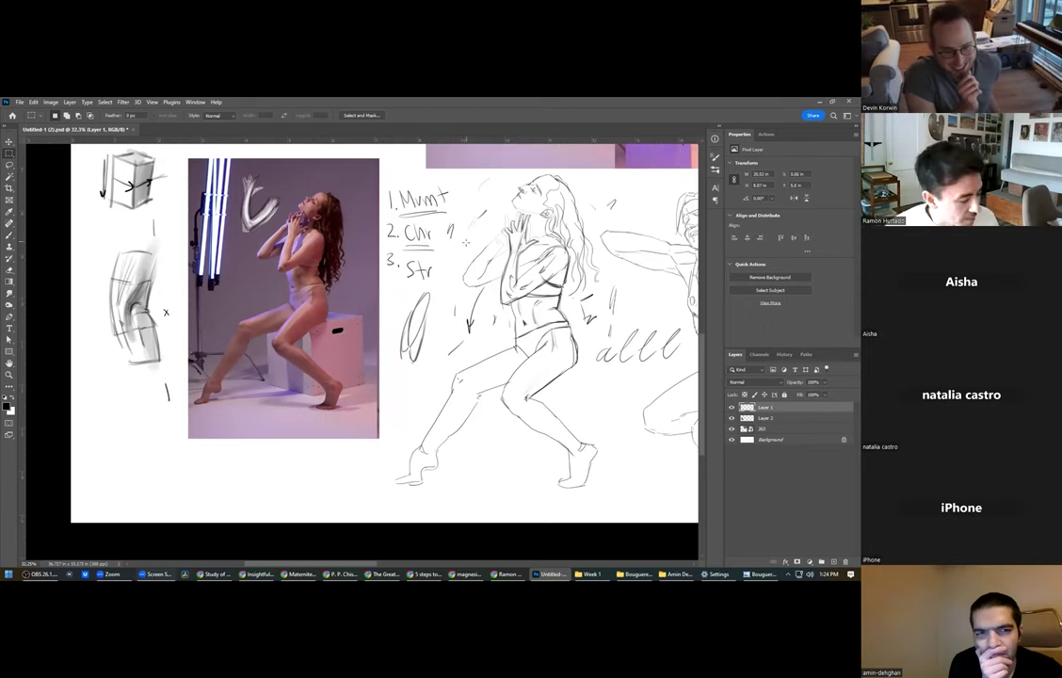
key(b)
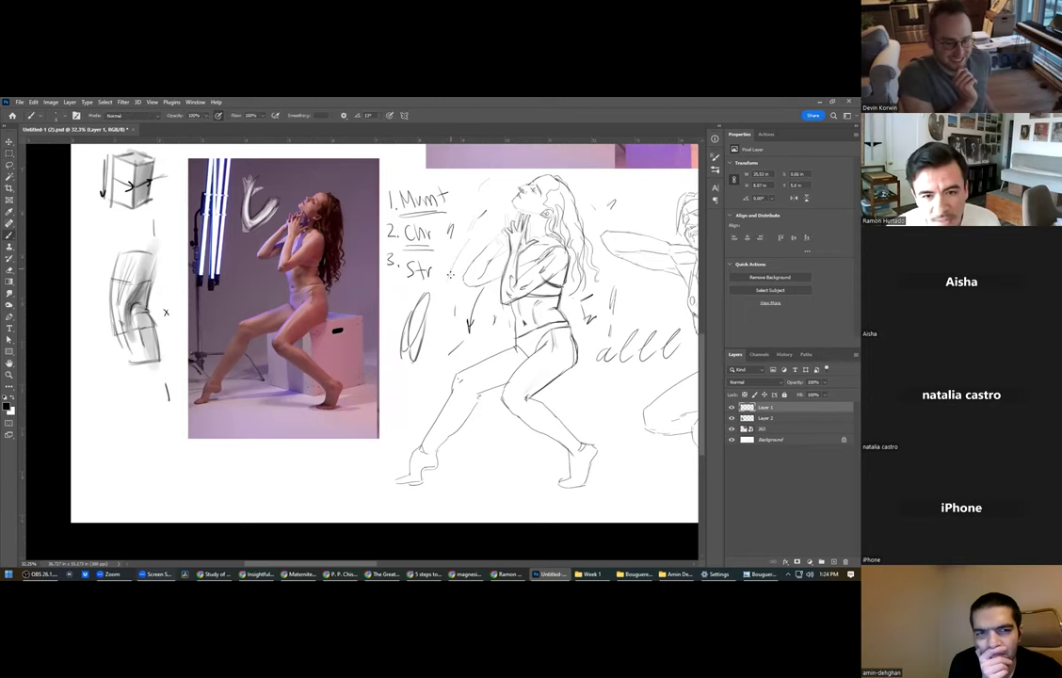
drag(449, 268, 414, 285)
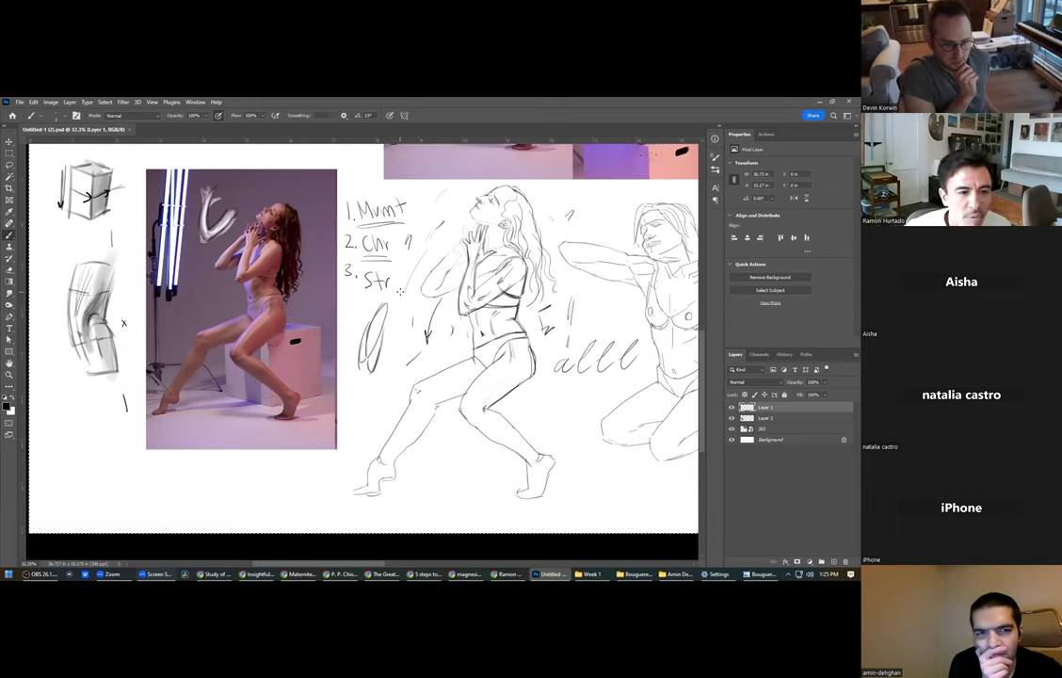
drag(400, 292, 461, 337)
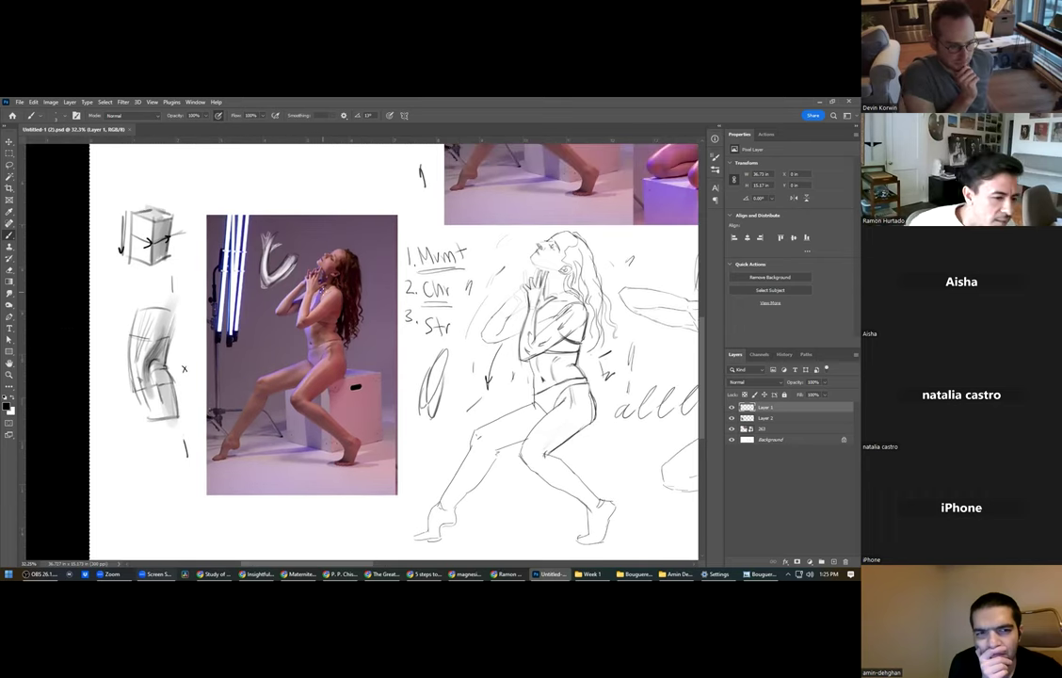
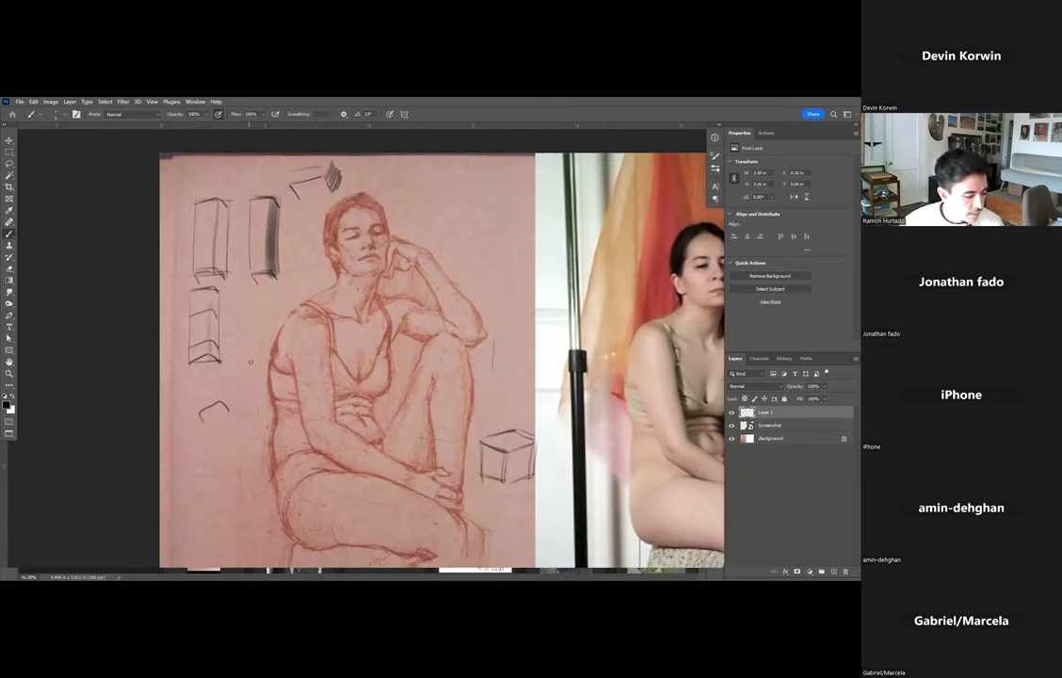
Sketch a rounded cylinder with curved cross-contour lines beside the box form with angular bands.
mouse_move(230, 292)
mouse_down()
mouse_move(238, 368)
mouse_move(262, 361)
mouse_move(256, 291)
mouse_move(262, 358)
mouse_move(246, 311)
mouse_move(260, 318)
mouse_up()
key(ctrl+z)
mouse_move(235, 299)
mouse_down()
mouse_move(264, 305)
mouse_move(228, 313)
mouse_up()
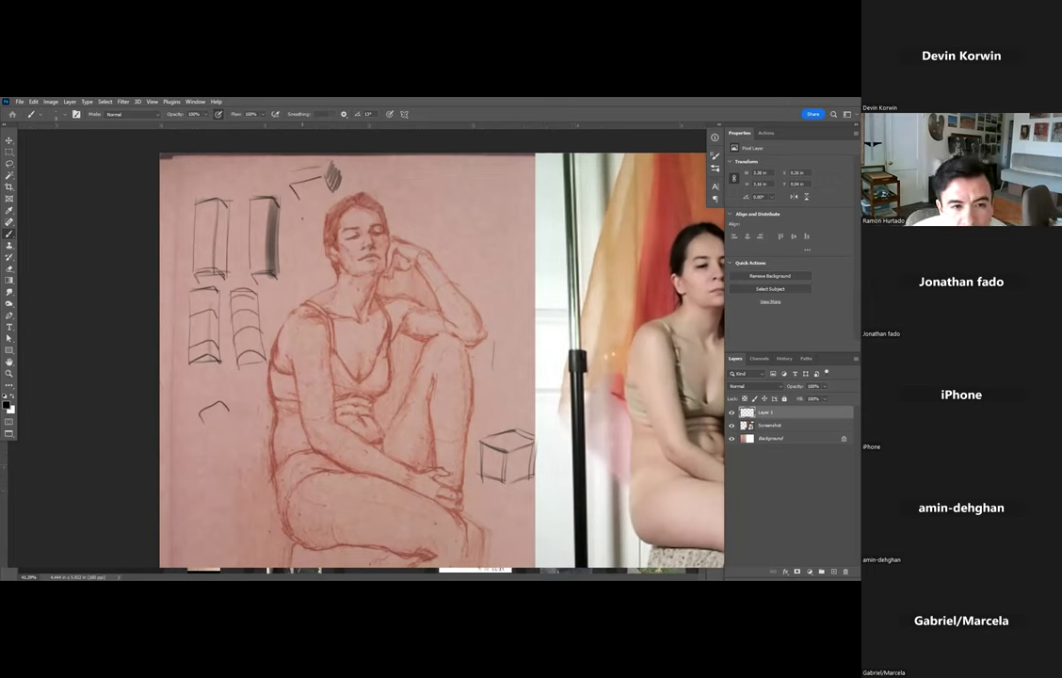
Draw arrows pointing to the two upper box forms and a curved line linking the two banded forms from below.
drag(292, 286, 290, 247)
drag(286, 246, 293, 249)
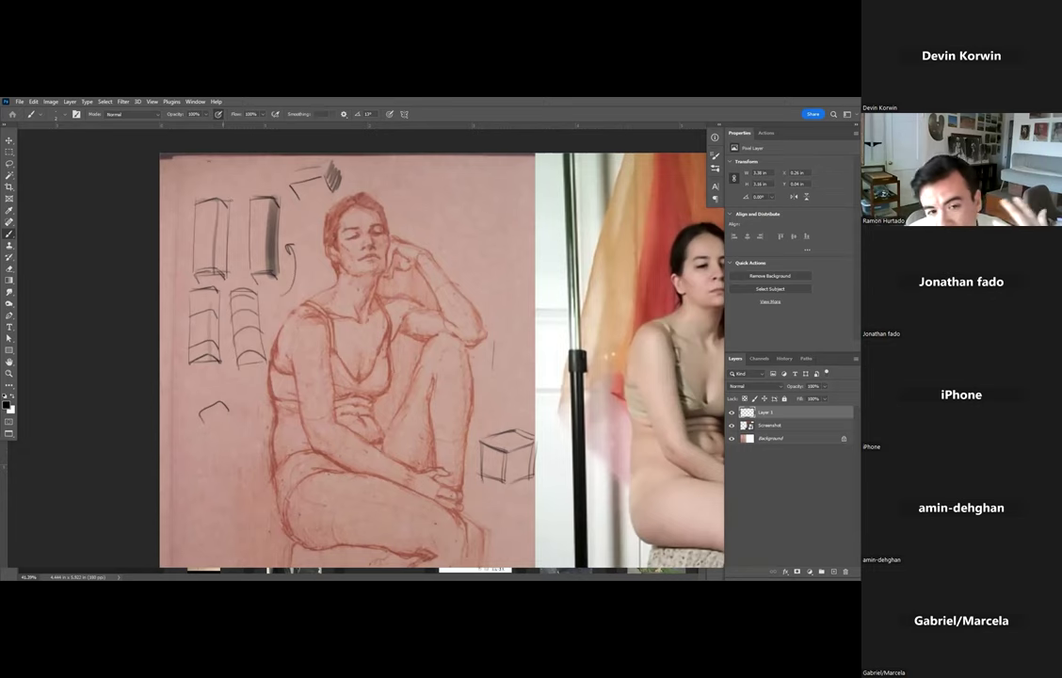
mouse_move(247, 169)
mouse_down()
mouse_move(228, 190)
mouse_move(237, 188)
mouse_up()
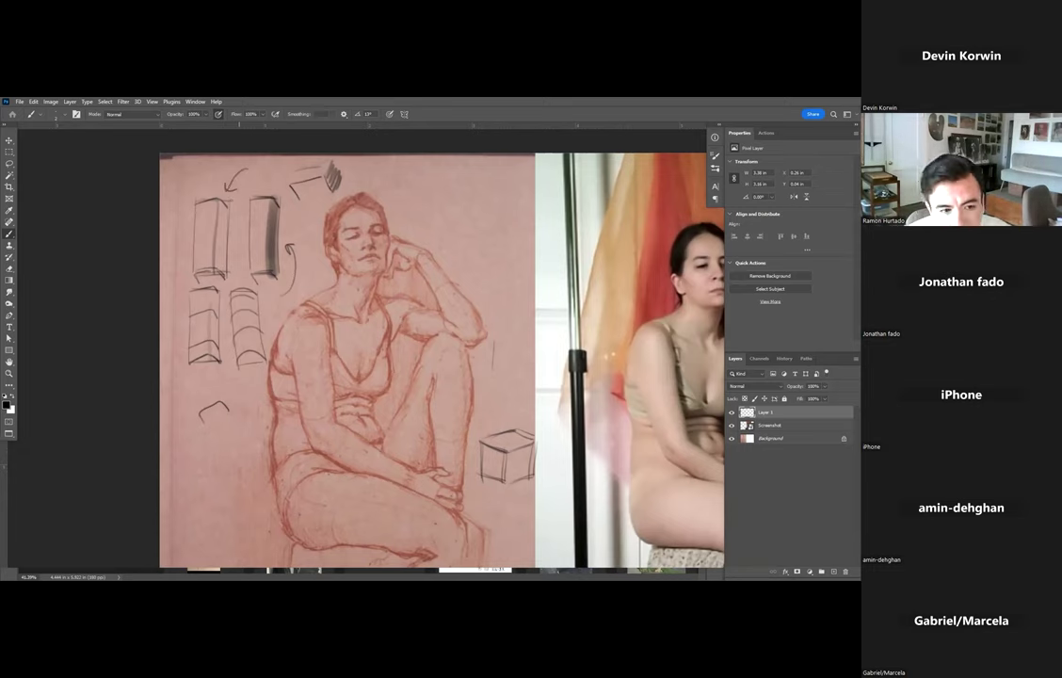
mouse_move(181, 370)
mouse_down()
mouse_move(209, 382)
mouse_move(241, 373)
mouse_up()
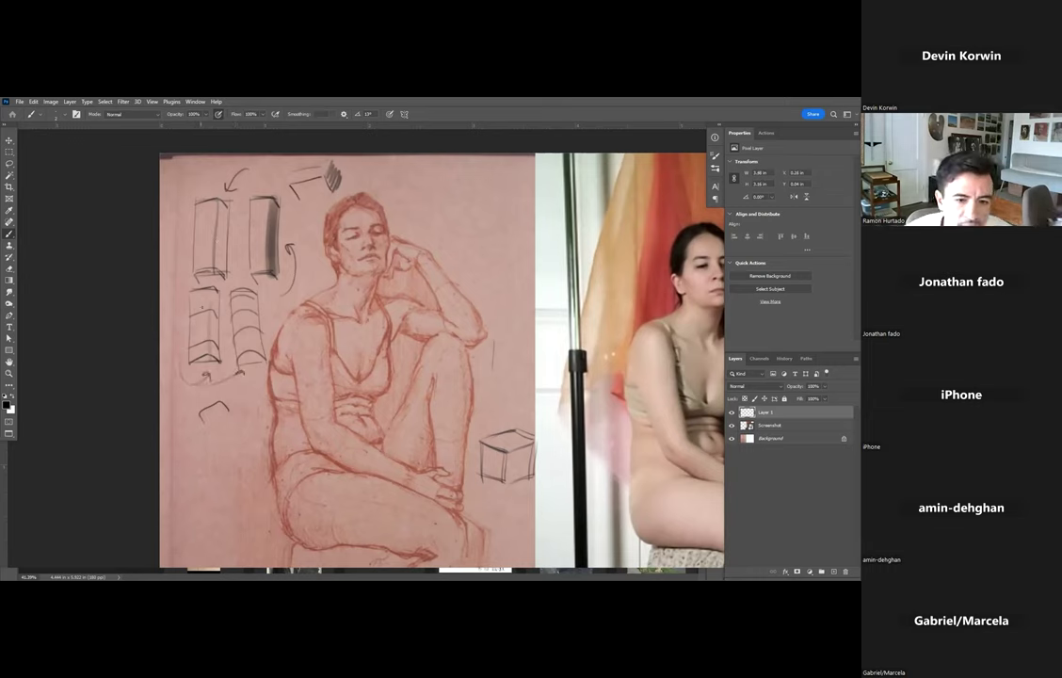
Sample a red, scribble a swatch beside the drawing's raised forearm, and enlarge the brush for shading the upper arm.
drag(352, 271, 152, 217)
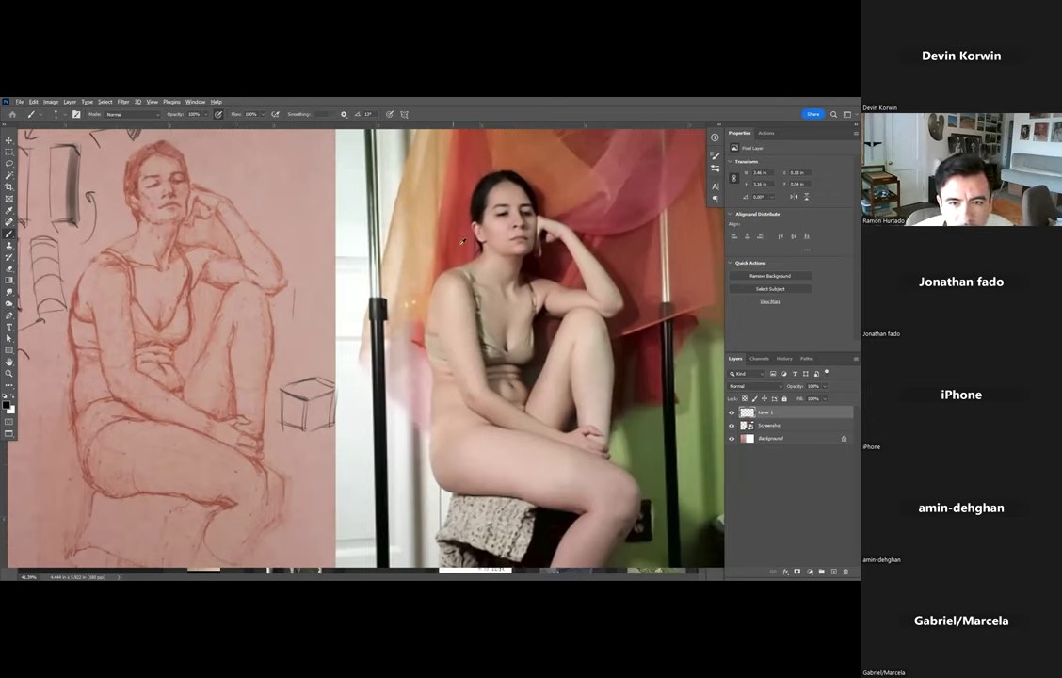
alt+click(264, 246)
mouse_move(270, 192)
mouse_down()
mouse_move(280, 222)
mouse_move(277, 212)
mouse_move(292, 215)
mouse_move(279, 197)
mouse_move(290, 209)
mouse_up()
key(bracketright)
key(bracketright)
key(bracketright)
key(bracketright)
key(bracketright)
key(bracketright)
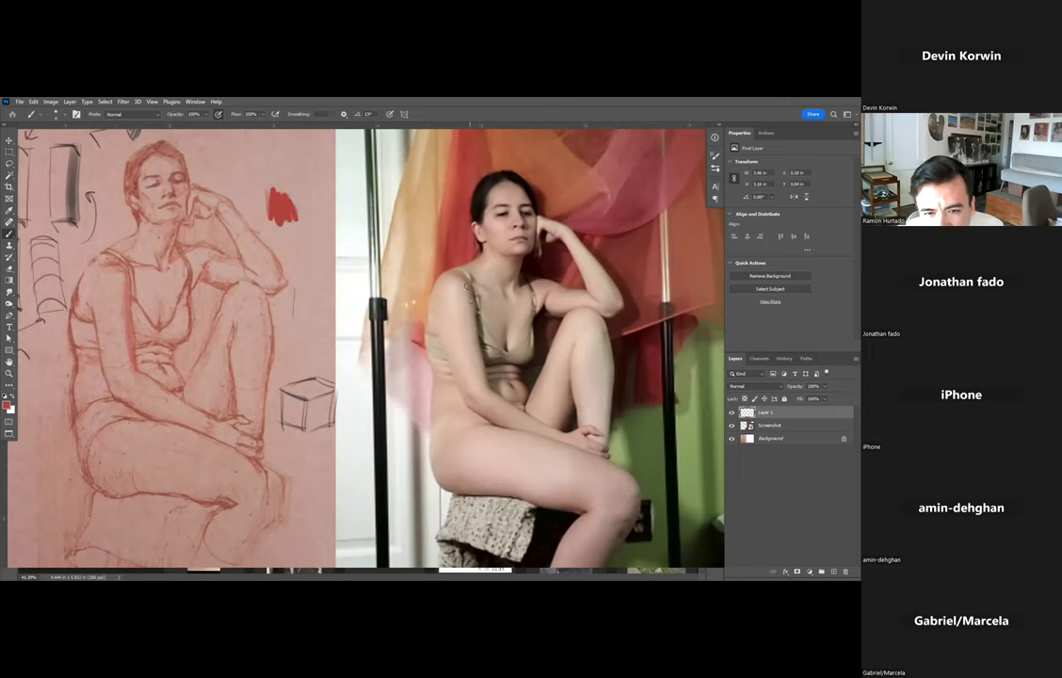
Draw a red stroke along the model's shoulder strap in the reference photo and undo it.
drag(467, 275, 473, 292)
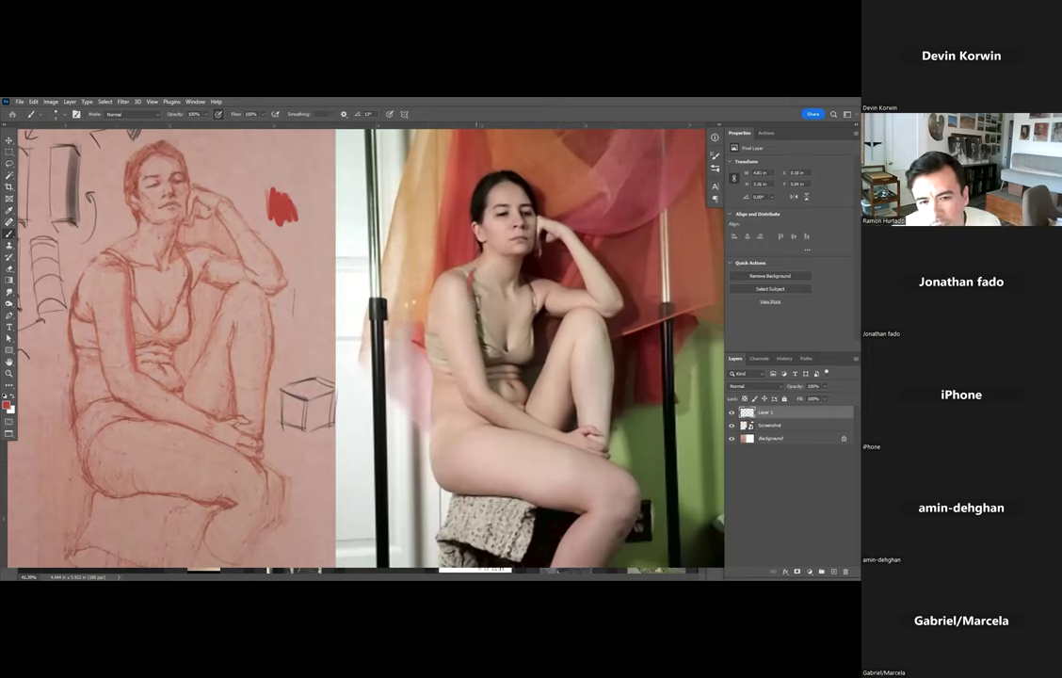
key(ctrl+z)
key(ctrl+z)
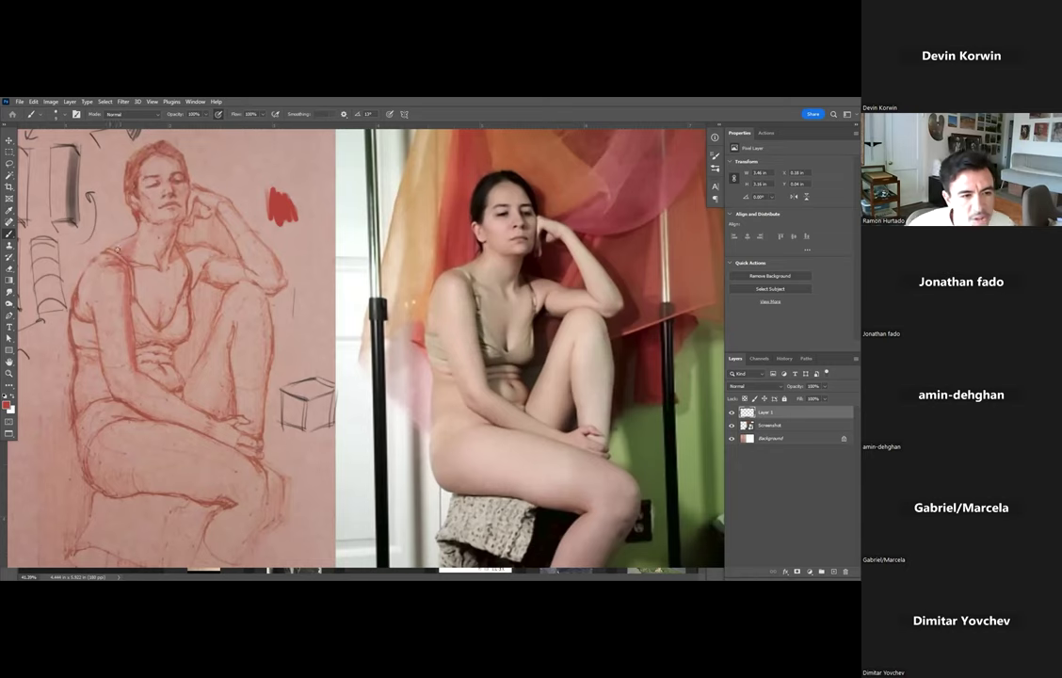
Draw black direction arrows on the drawing's shoulder and a stroke by the upper arm in the photo, and undo them.
alt+click(126, 238)
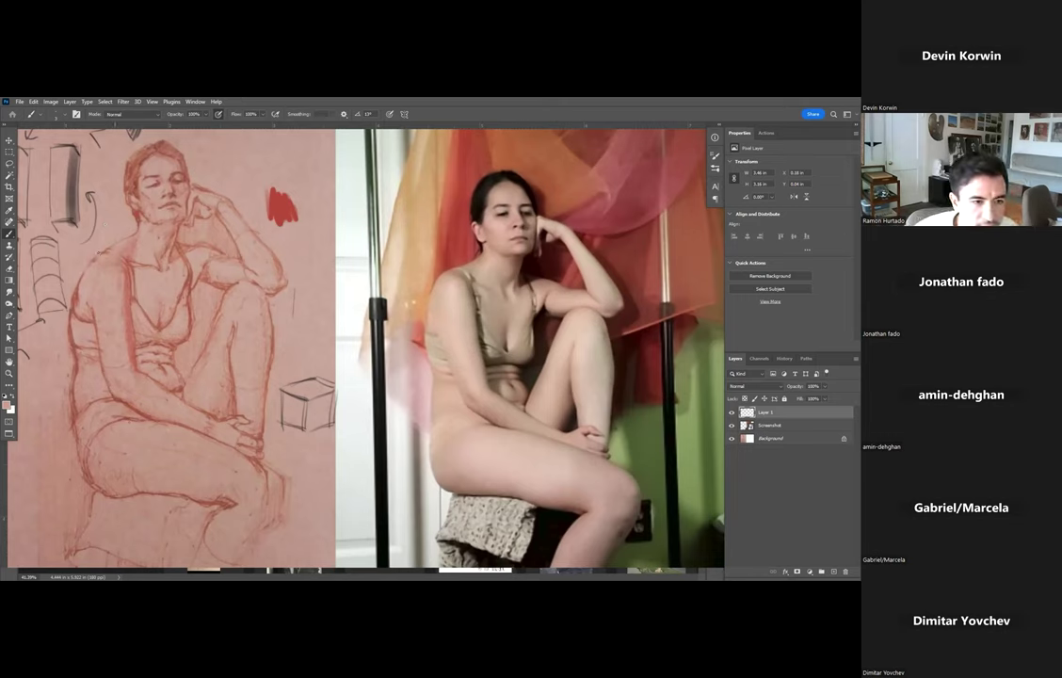
key(d)
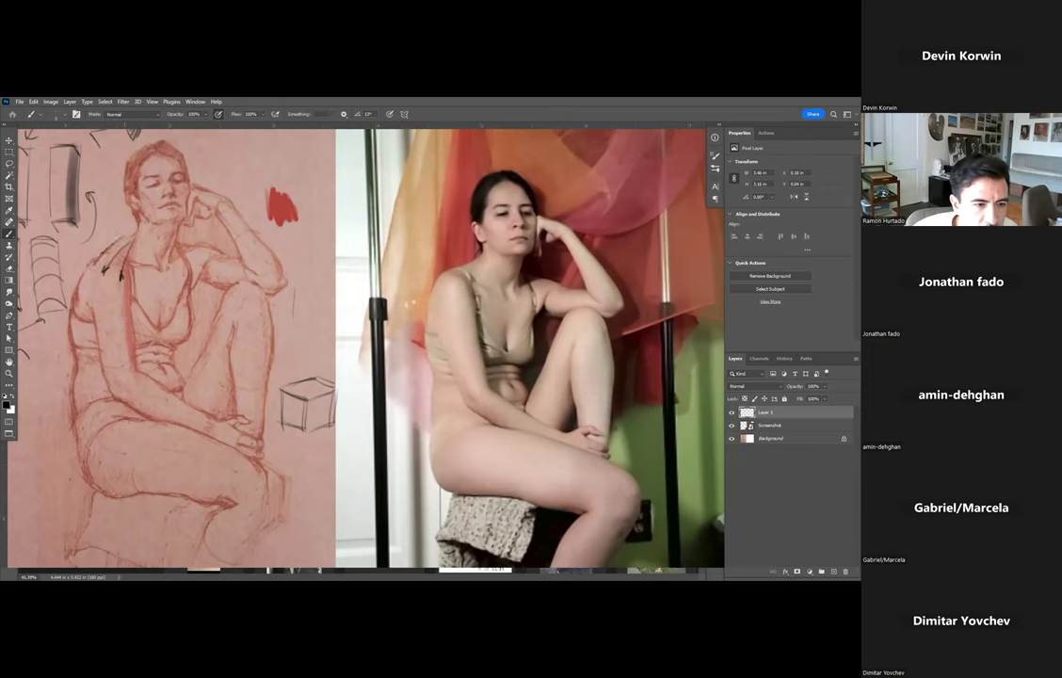
key(ctrl+z)
key(ctrl+z)
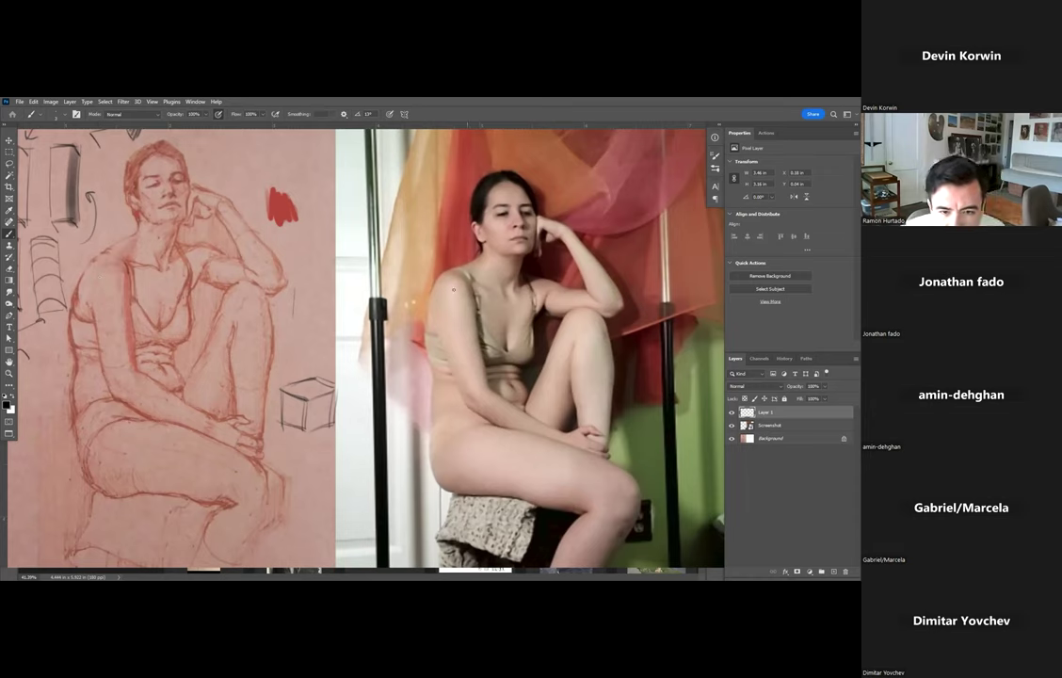
drag(436, 316, 426, 308)
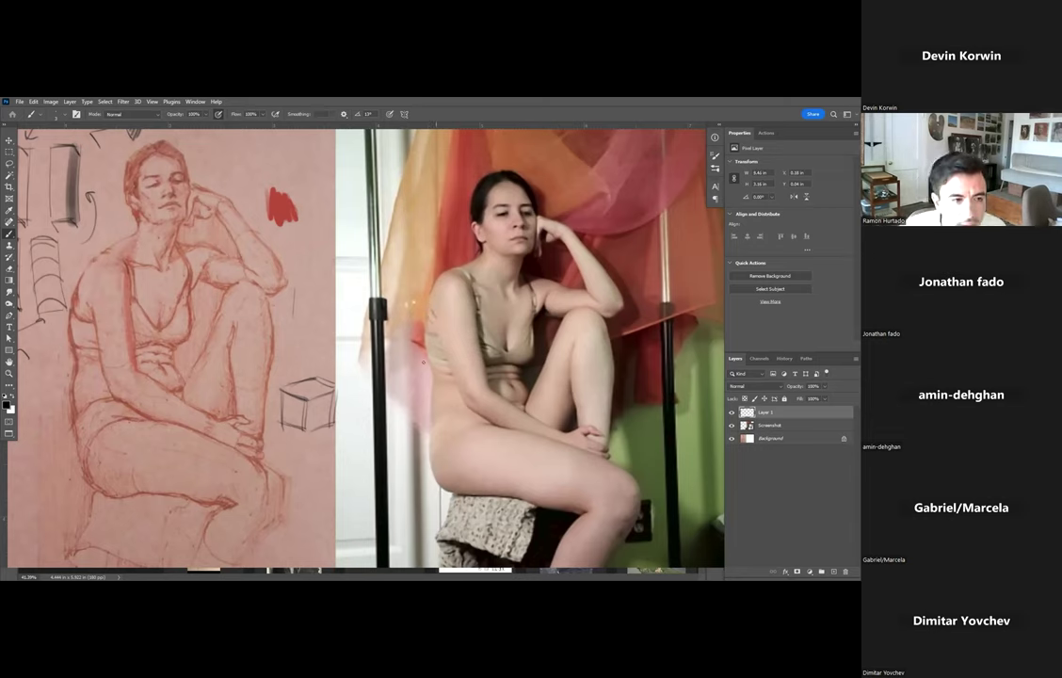
key(ctrl+z)
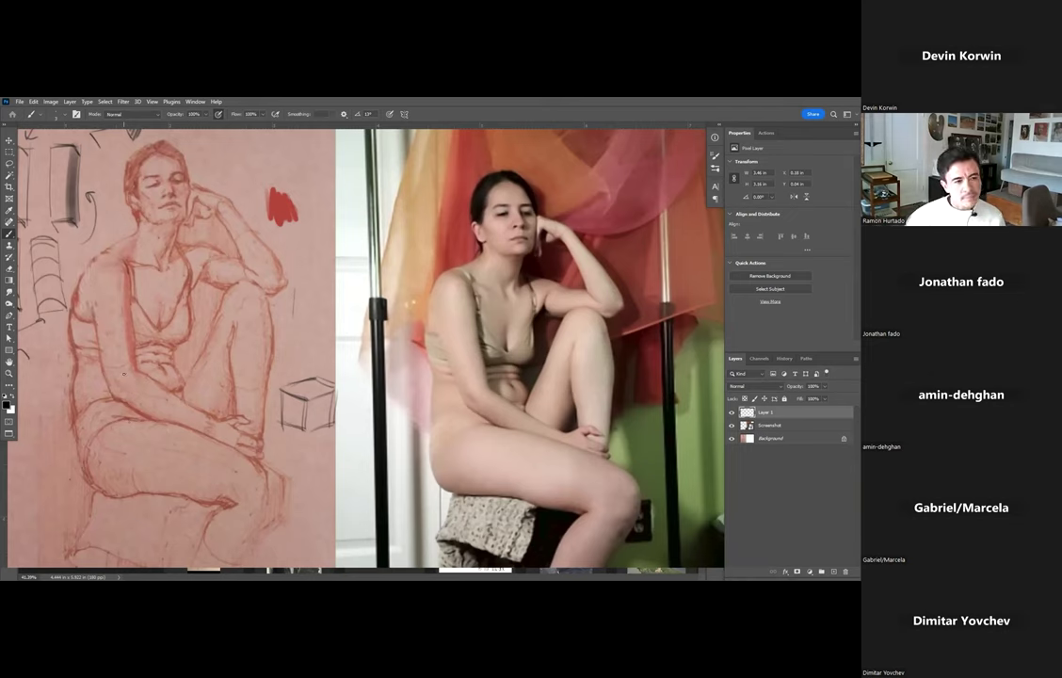
Enlarge the brush for shading the drawing's near upper arm and undo the last stroke.
key(bracketright)
key(bracketright)
key(bracketright)
key(bracketright)
key(bracketright)
key(bracketright)
key(bracketright)
key(bracketright)
key(bracketright)
key(bracketright)
key(bracketleft)
key(bracketleft)
key(bracketleft)
key(ctrl+z)
Sample the red swatch, choose a darker red-brown as the foreground color, and dab it beside the swatch.
alt+click(282, 203)
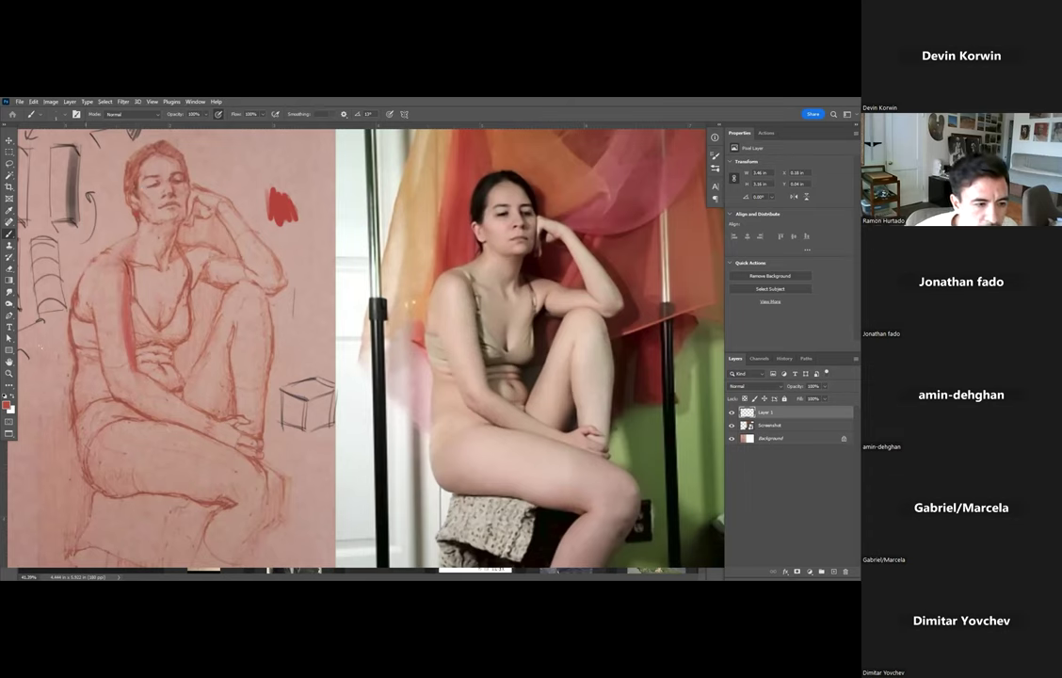
click(7, 403)
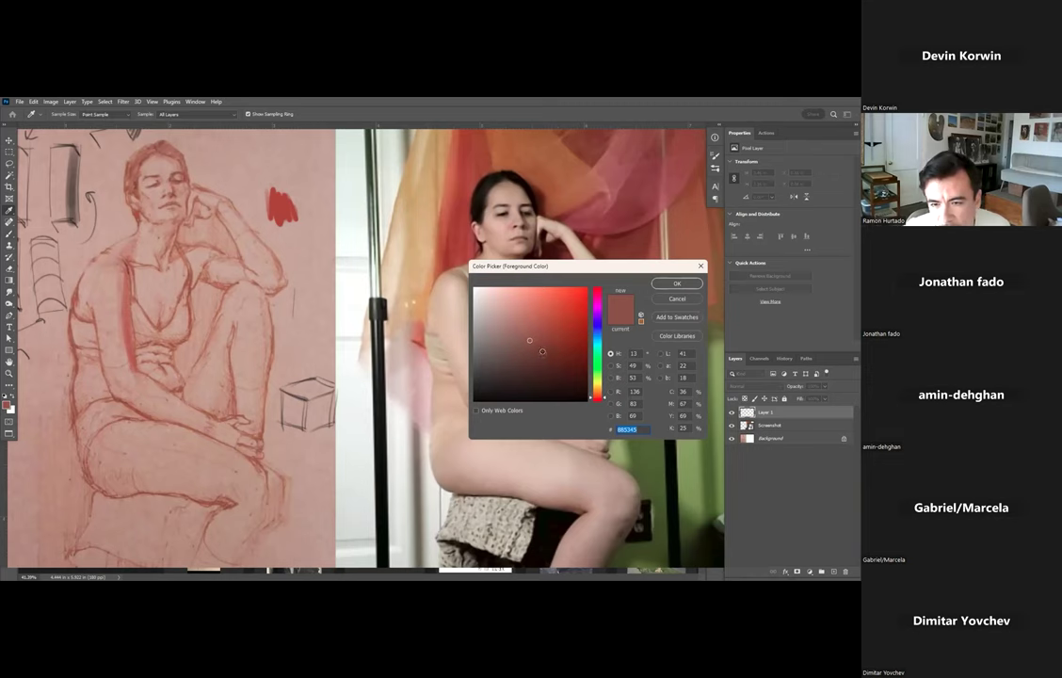
click(671, 283)
drag(292, 217, 300, 228)
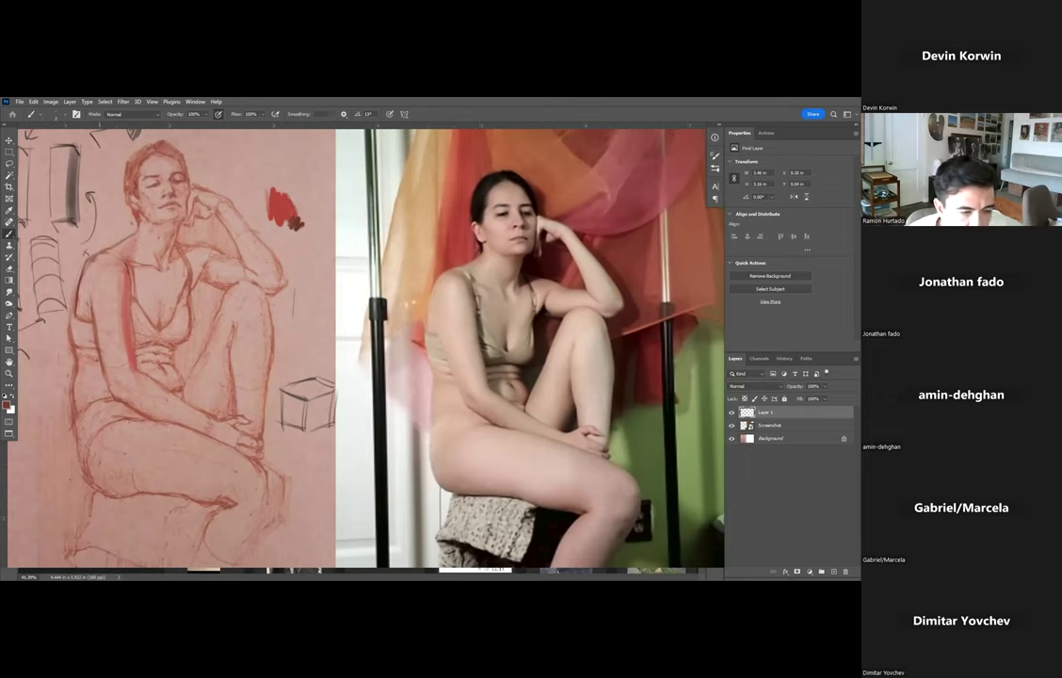
Sketch a wavy line with small loops above the drawing's raised hand, undoing the extra scribbles over it.
drag(317, 335, 384, 320)
drag(259, 292, 299, 427)
drag(358, 279, 396, 275)
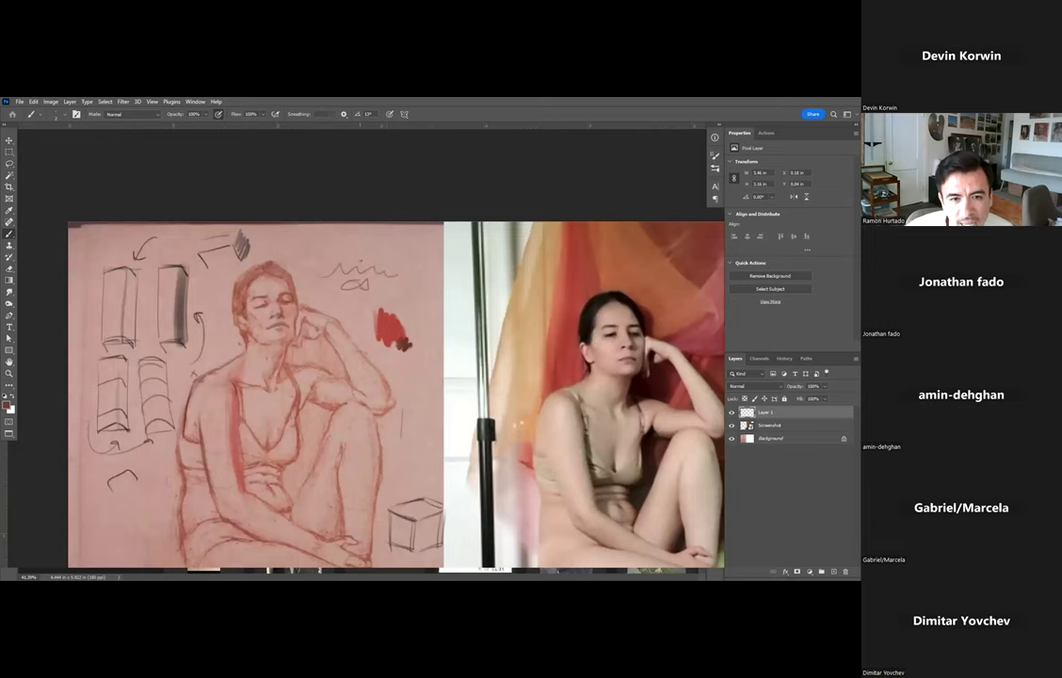
mouse_move(362, 259)
mouse_down()
mouse_move(365, 271)
mouse_move(375, 259)
mouse_move(366, 250)
mouse_move(381, 253)
mouse_move(371, 255)
mouse_up()
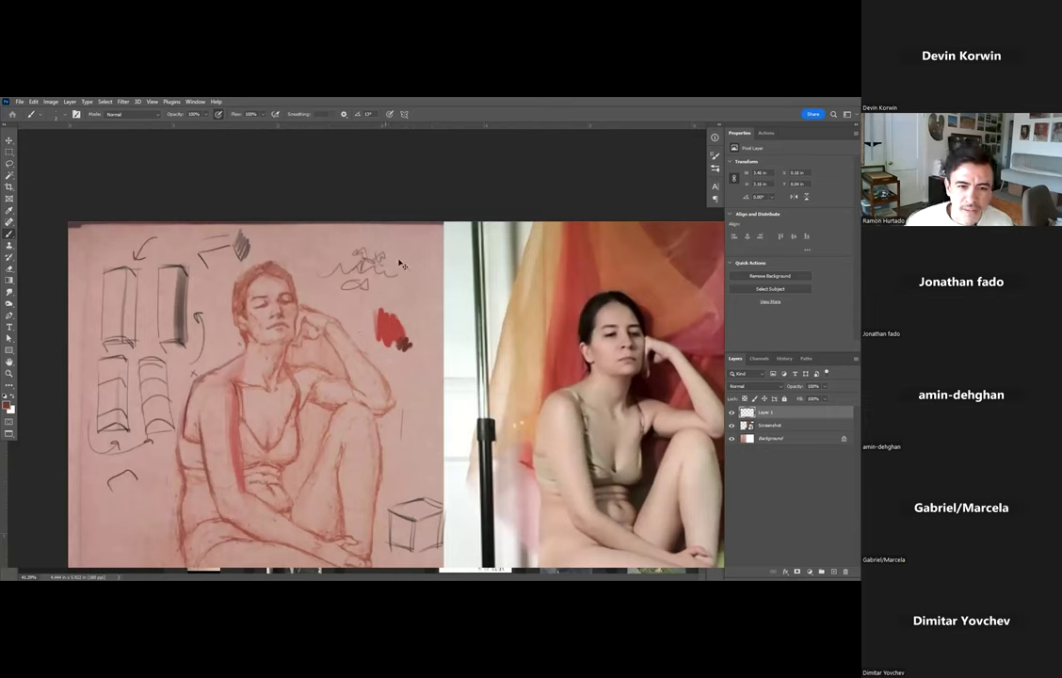
key(ctrl+z)
key(ctrl+z)
key(ctrl+shift+z)
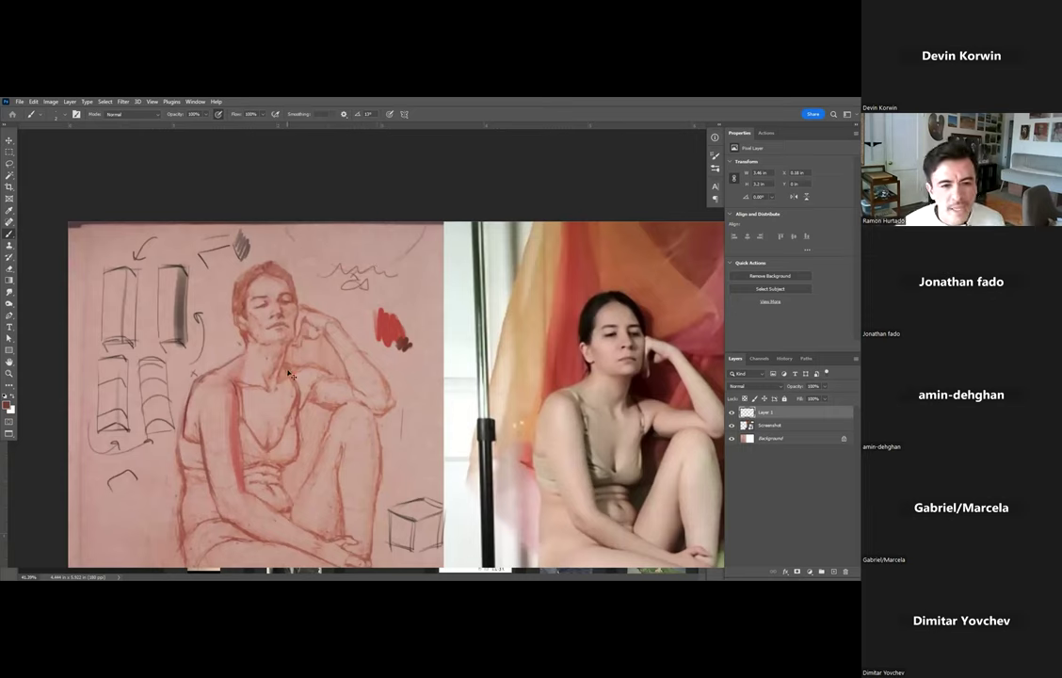
Draw black strokes along the outer contour of the drawing's near upper arm and down toward the elbow.
drag(225, 358, 245, 270)
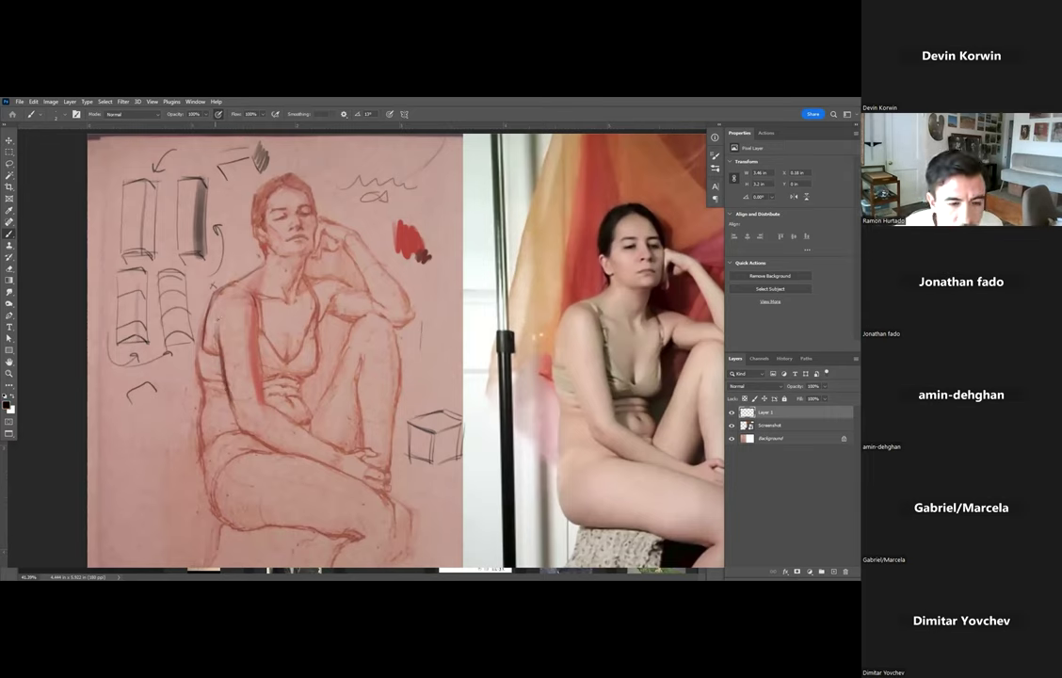
drag(224, 336, 218, 310)
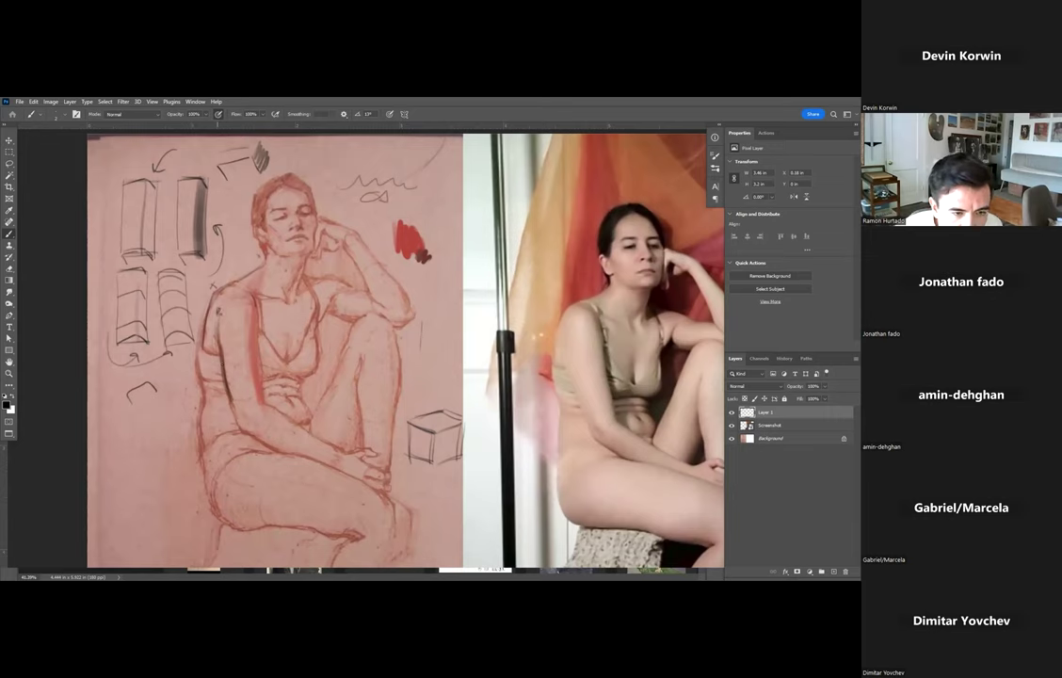
drag(232, 402, 265, 432)
drag(263, 424, 254, 431)
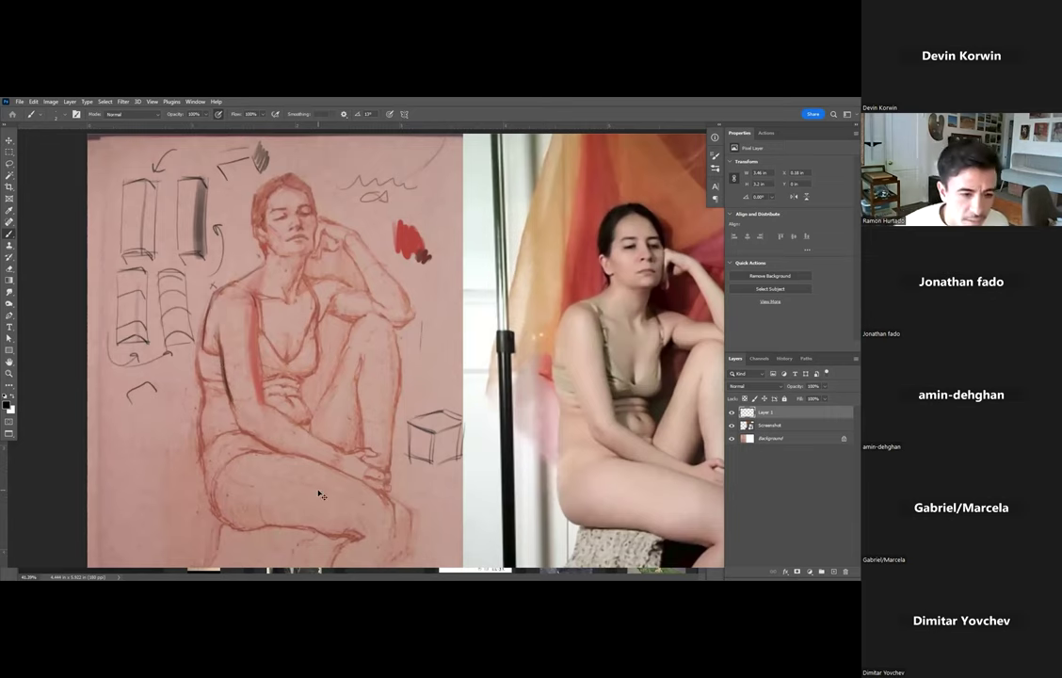
Draw dark red marks across the model's lower arm near the elbow in the reference photo and undo them.
scroll(319, 495, down, 3)
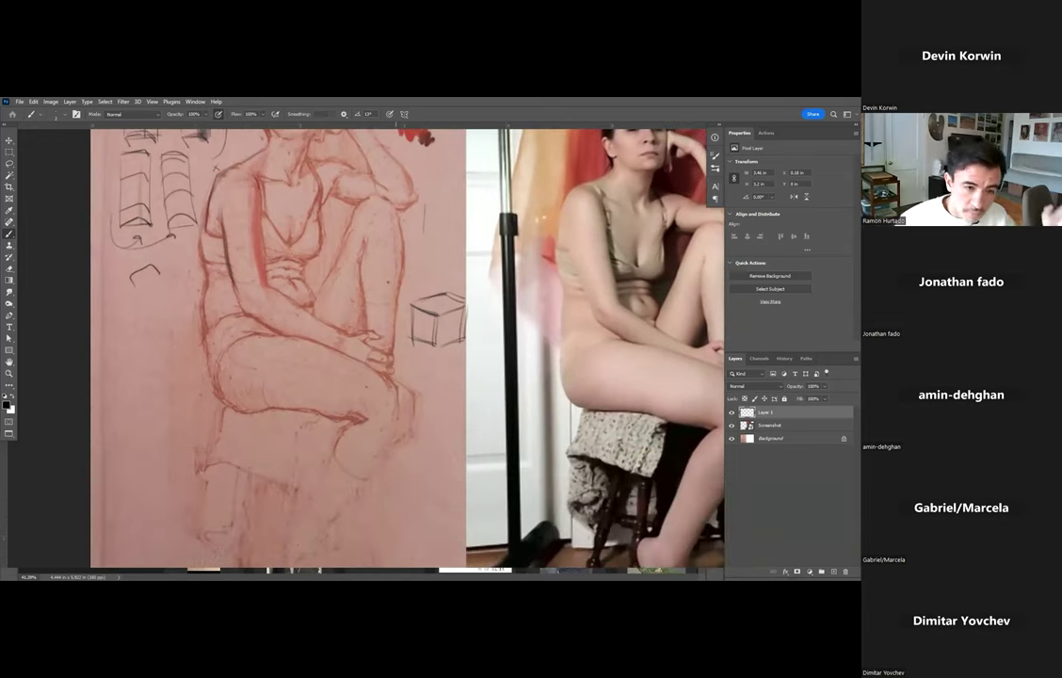
scroll(395, 279, down, 1)
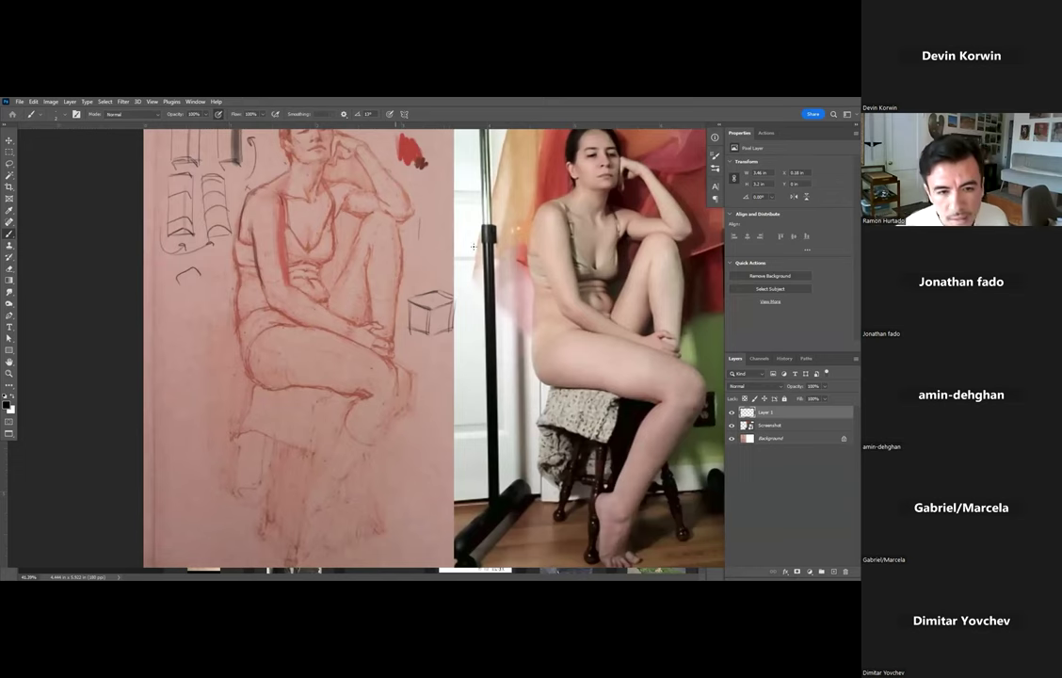
drag(321, 294, 231, 338)
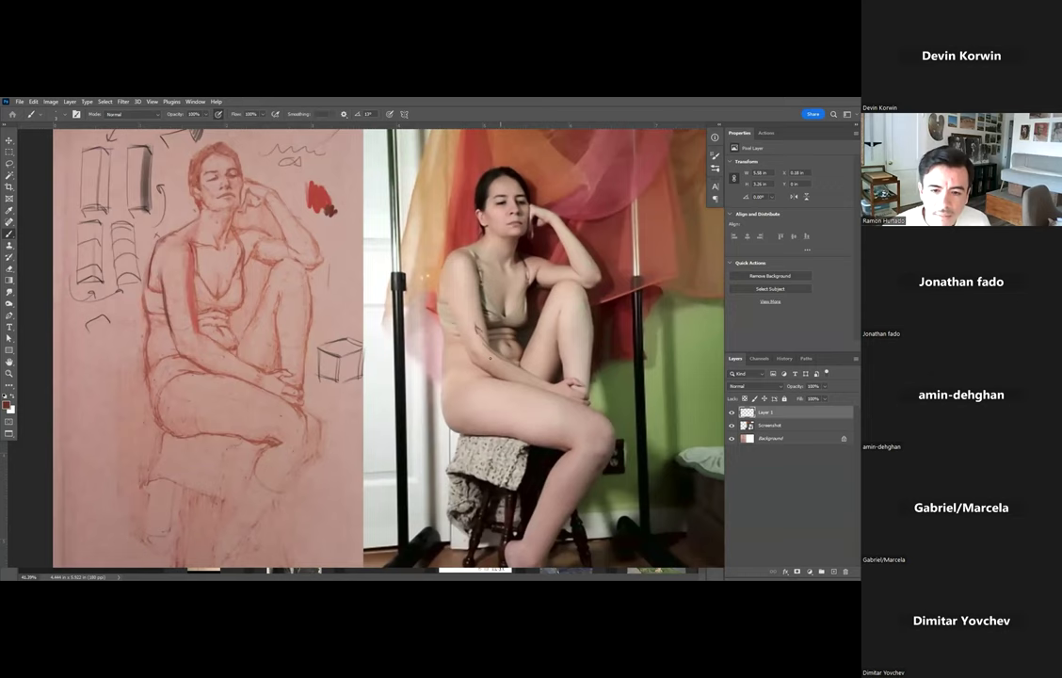
drag(452, 333, 499, 346)
key(ctrl+z)
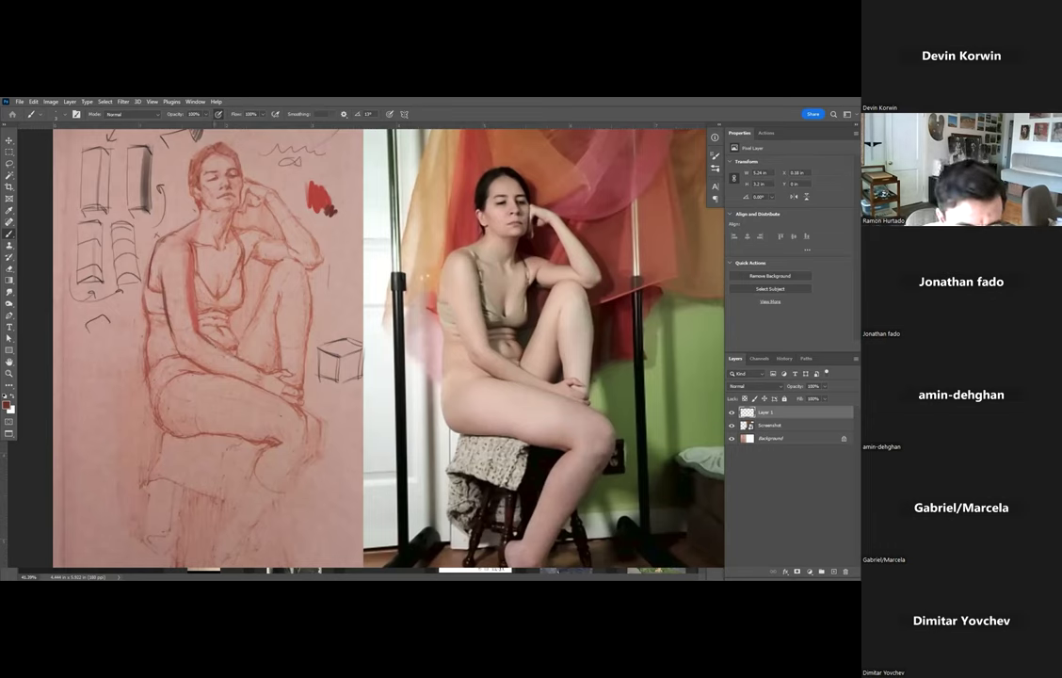
Enlarge the brush, with a pink tone as foreground color, for shading the drawing's near shoulder.
scroll(640, 395, up, 4)
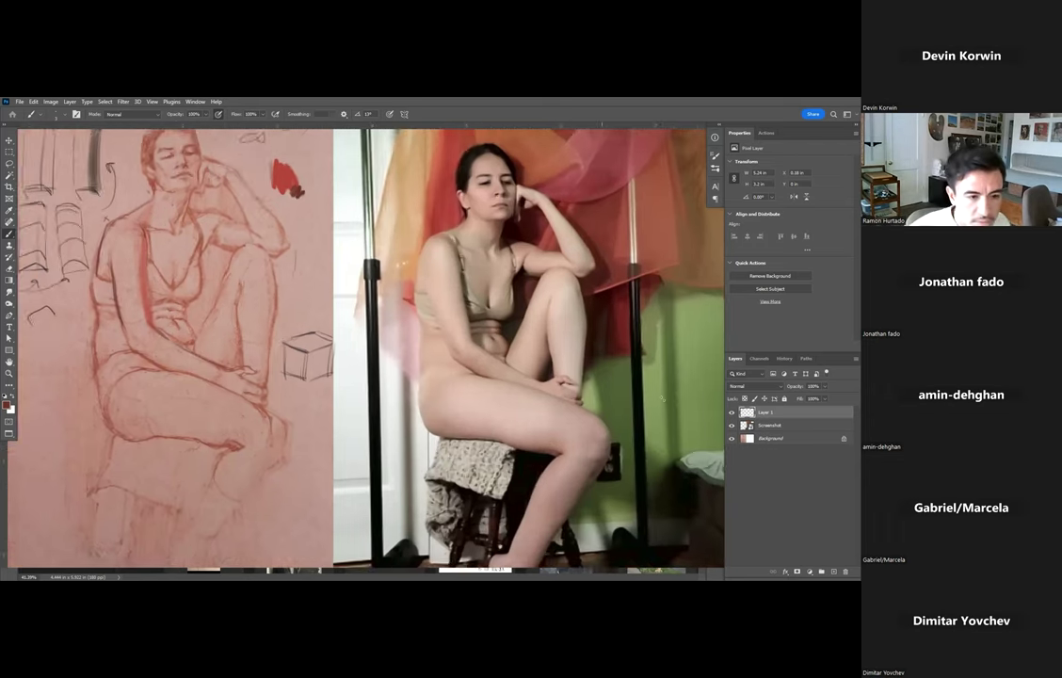
scroll(211, 393, left, 5)
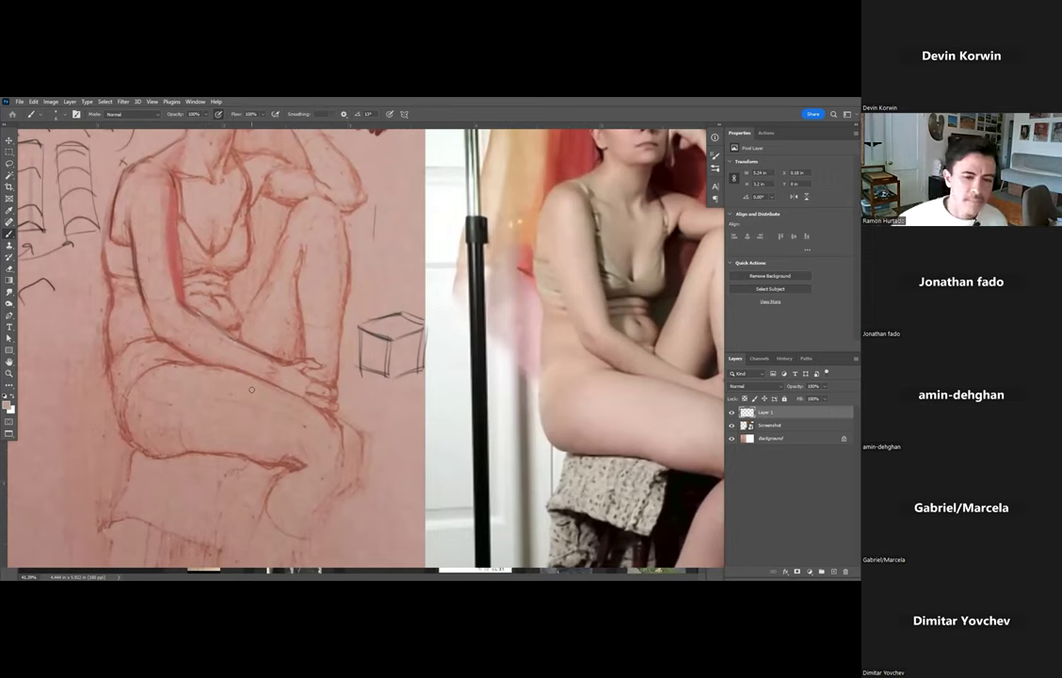
scroll(251, 389, down, 2)
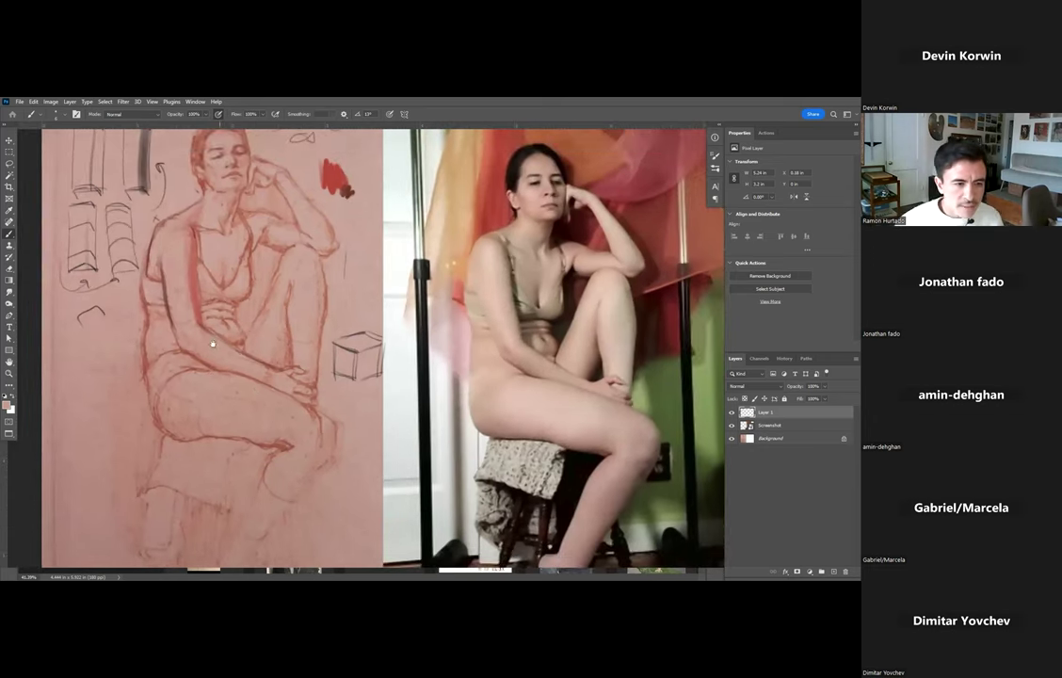
drag(234, 329, 205, 345)
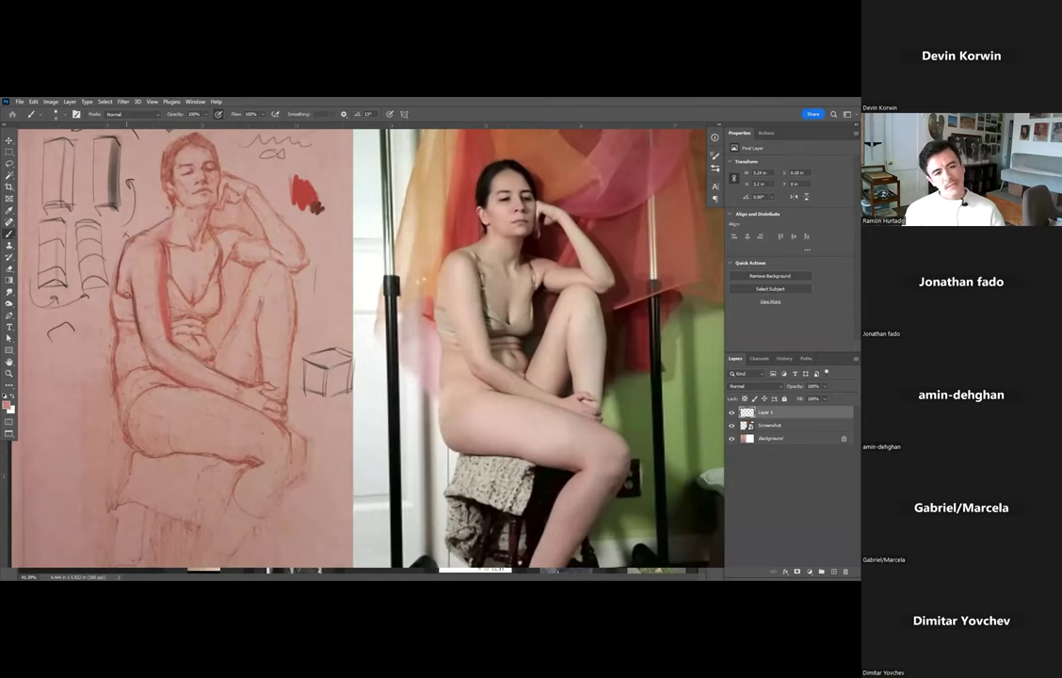
key(bracketright)
key(bracketright)
key(bracketright)
drag(166, 278, 224, 288)
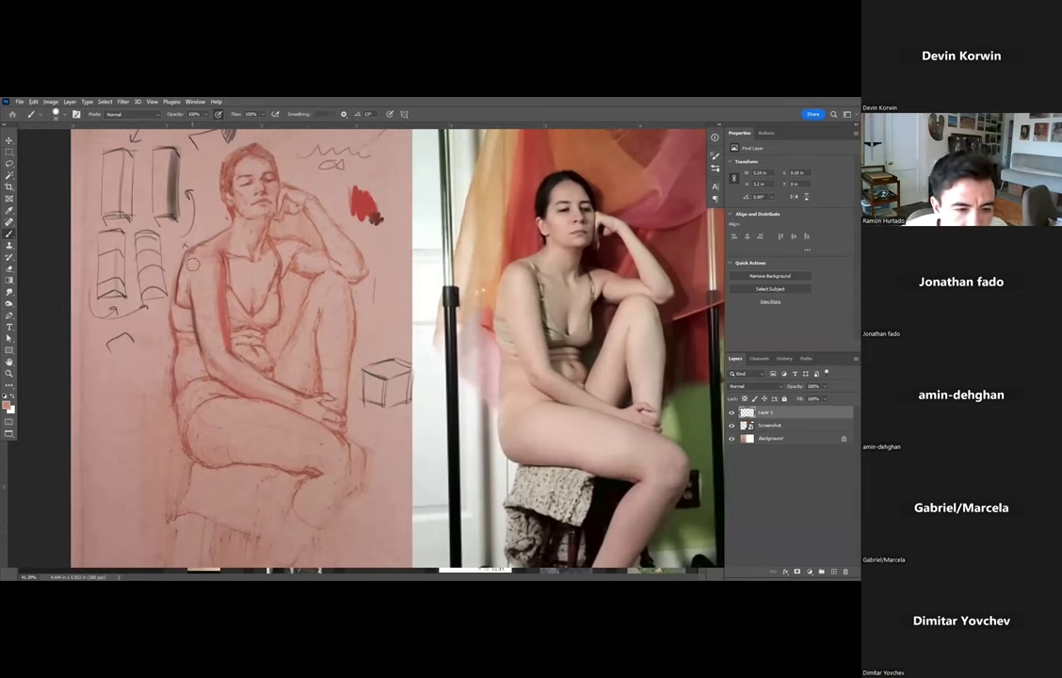
Reset the foreground color to black and add thin strokes on the drawing's near shoulder and upper arm.
key(d)
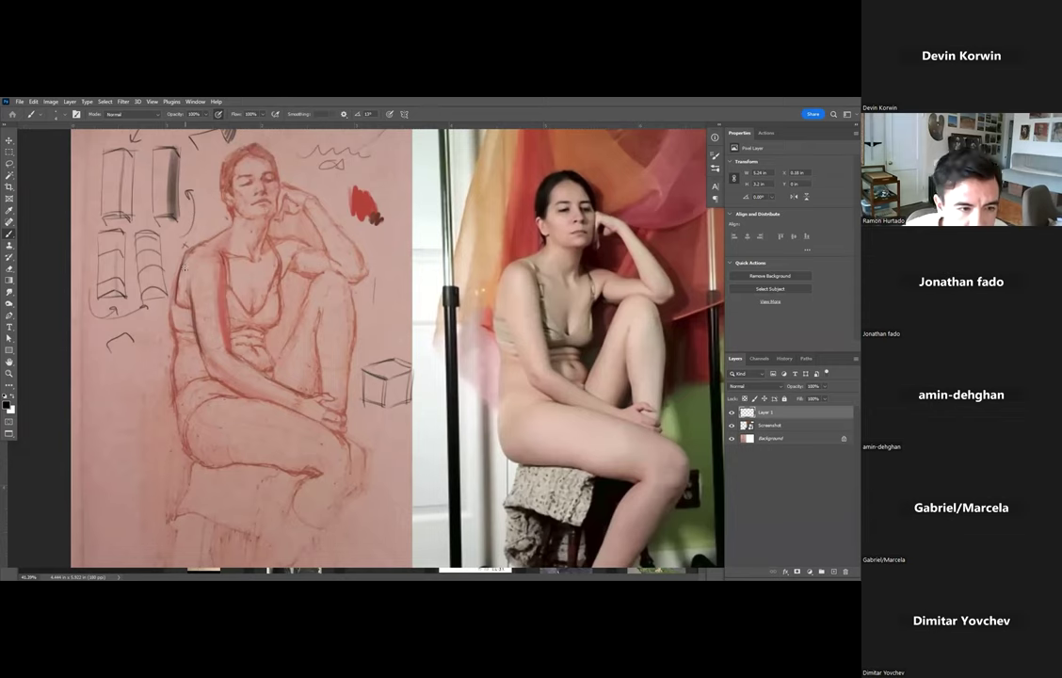
drag(182, 267, 197, 273)
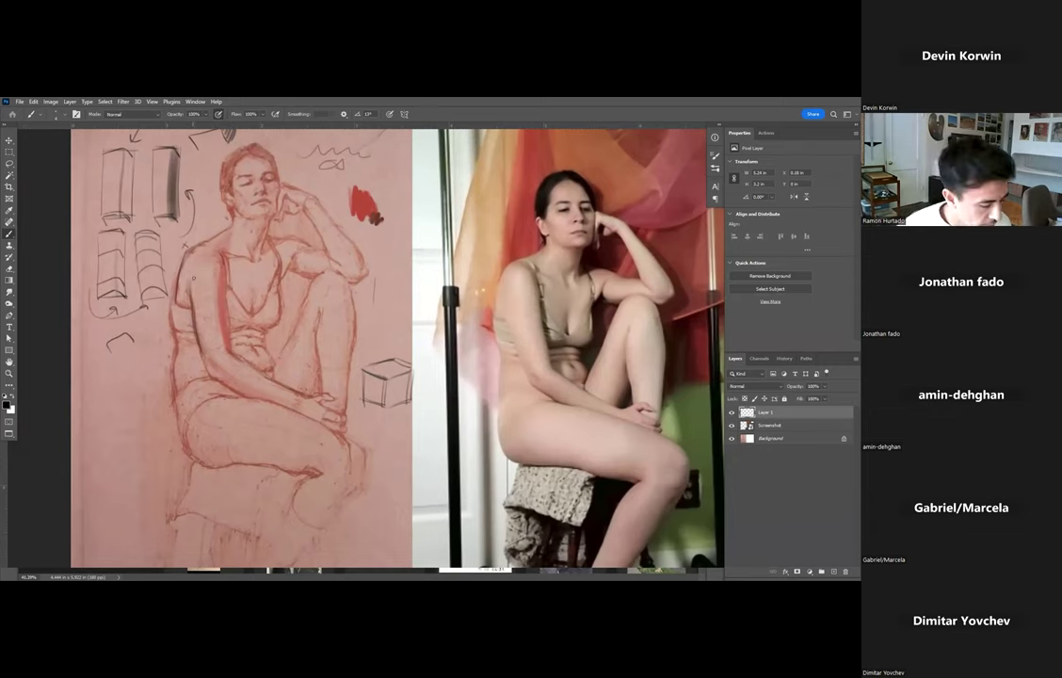
drag(197, 270, 203, 298)
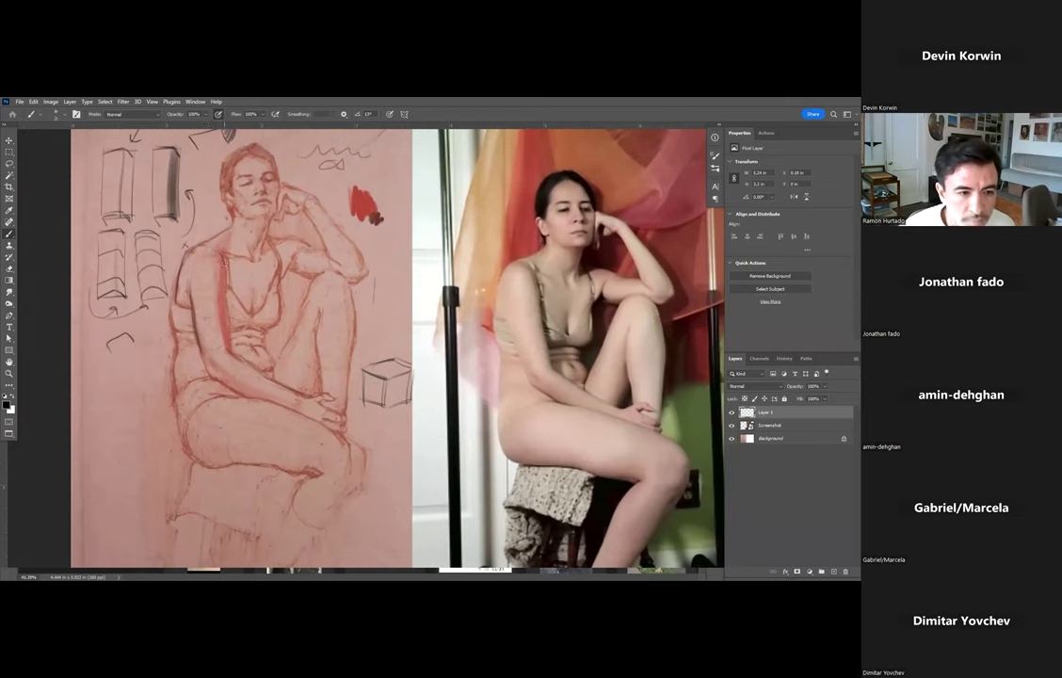
Shade the drawing's near shoulder and arm with a sampled red and larger brush, adding a white highlight down the upper arm.
alt+click(221, 270)
key(bracketright)
key(bracketright)
key(bracketright)
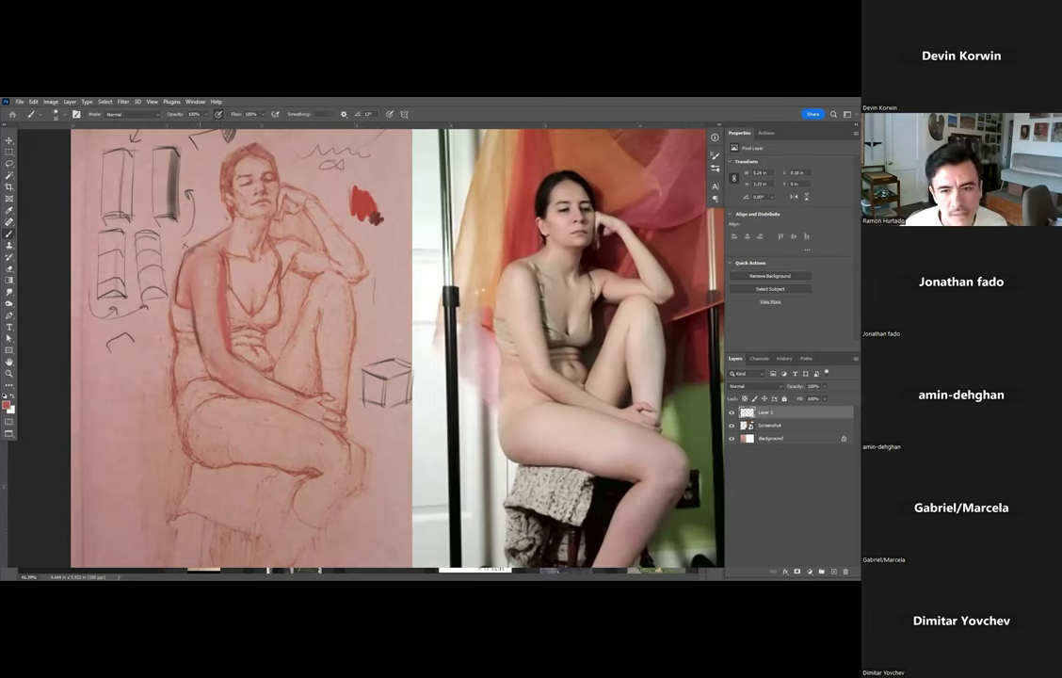
key(x)
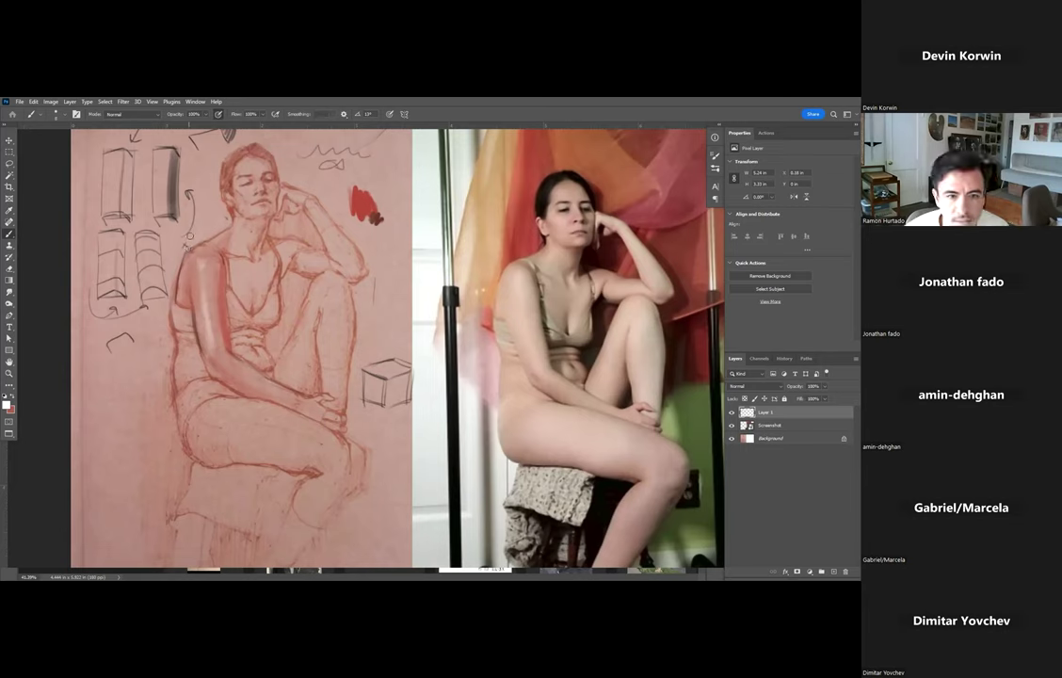
alt+click(222, 265)
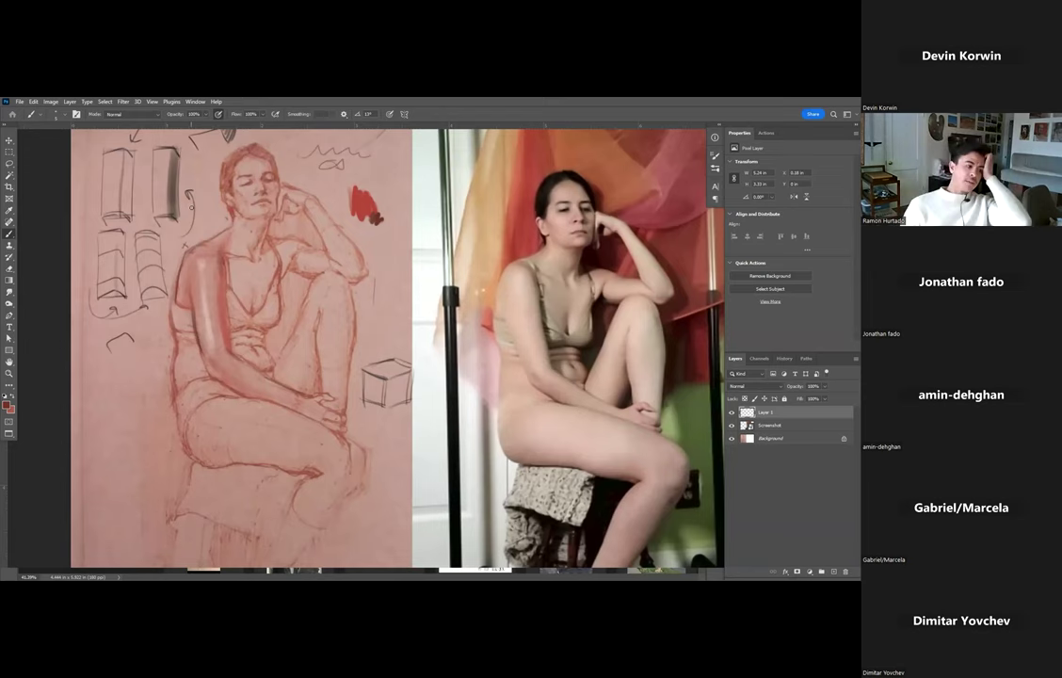
Sketch a small grid of broken lines with open crossings beside the seated figure's hip.
drag(164, 369, 221, 273)
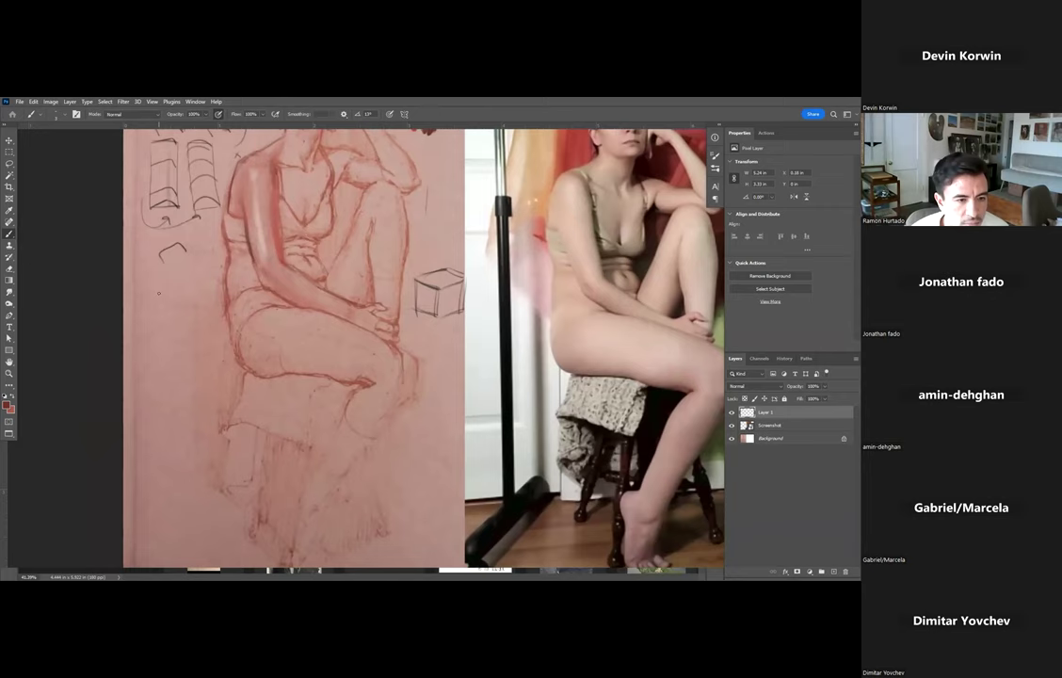
mouse_move(163, 281)
mouse_down()
mouse_move(168, 303)
mouse_move(176, 284)
mouse_move(156, 292)
mouse_move(167, 350)
mouse_up()
drag(159, 268, 172, 264)
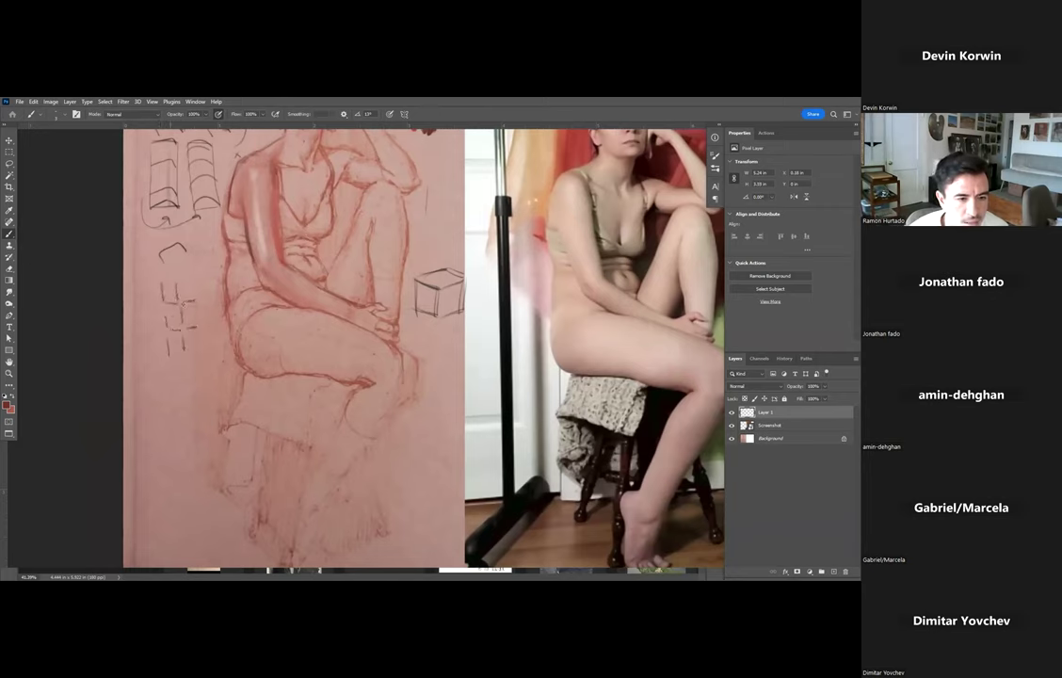
Draw a second grid of continuous crossing lines below the broken-line grid.
mouse_move(152, 326)
mouse_down()
mouse_move(178, 247)
mouse_move(170, 236)
mouse_up()
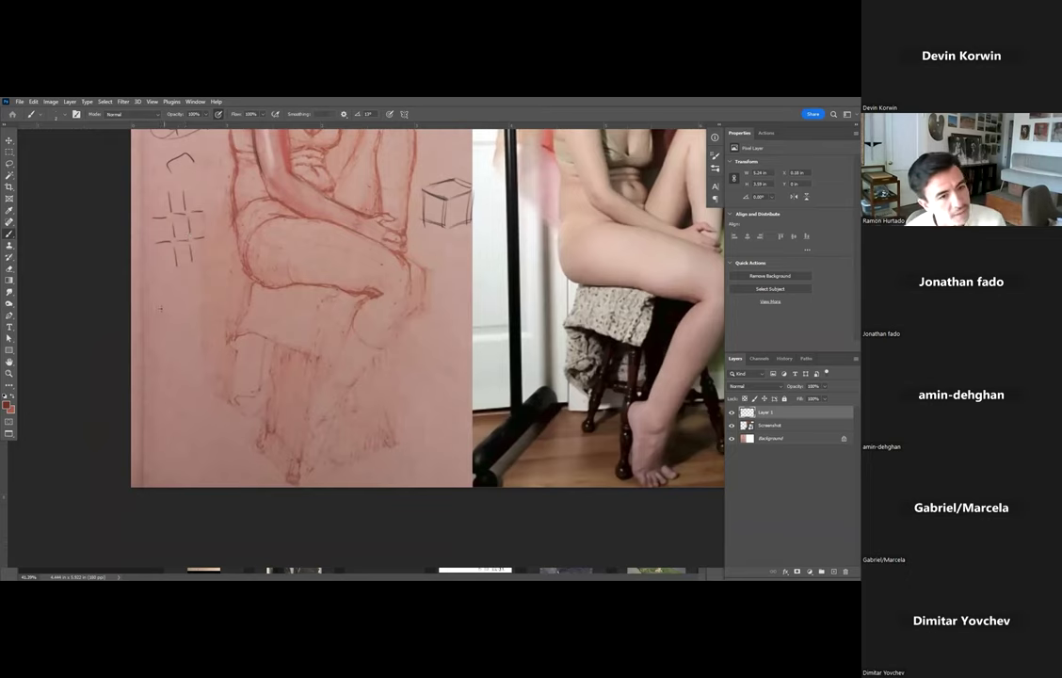
mouse_move(168, 283)
mouse_down()
mouse_move(168, 356)
mouse_move(184, 283)
mouse_move(222, 309)
mouse_up()
drag(141, 325, 221, 327)
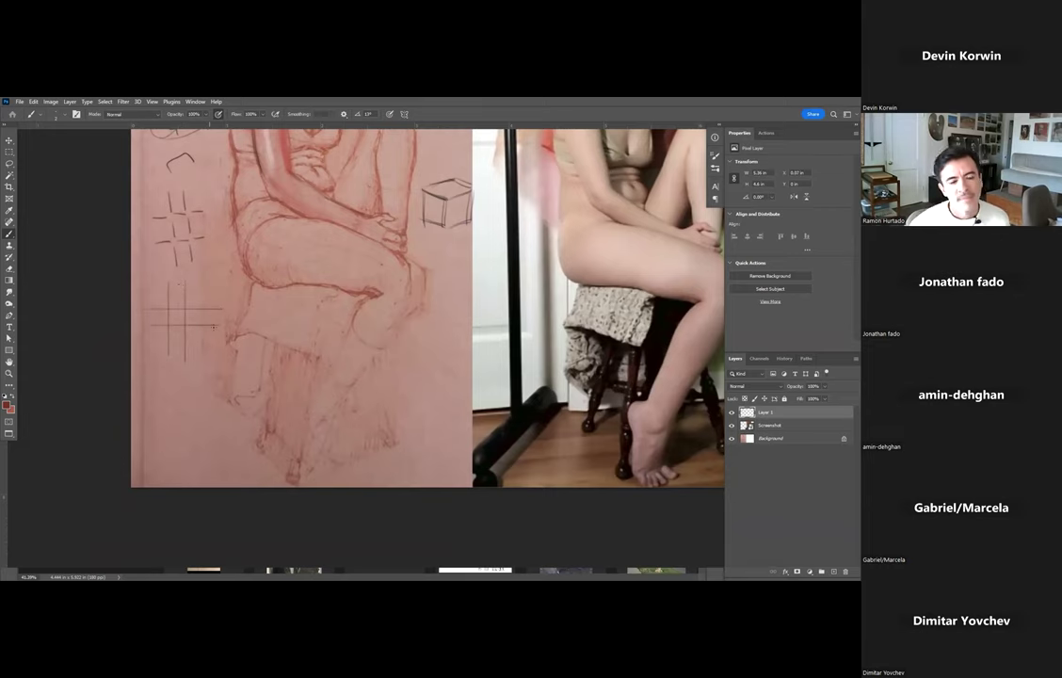
drag(192, 281, 187, 344)
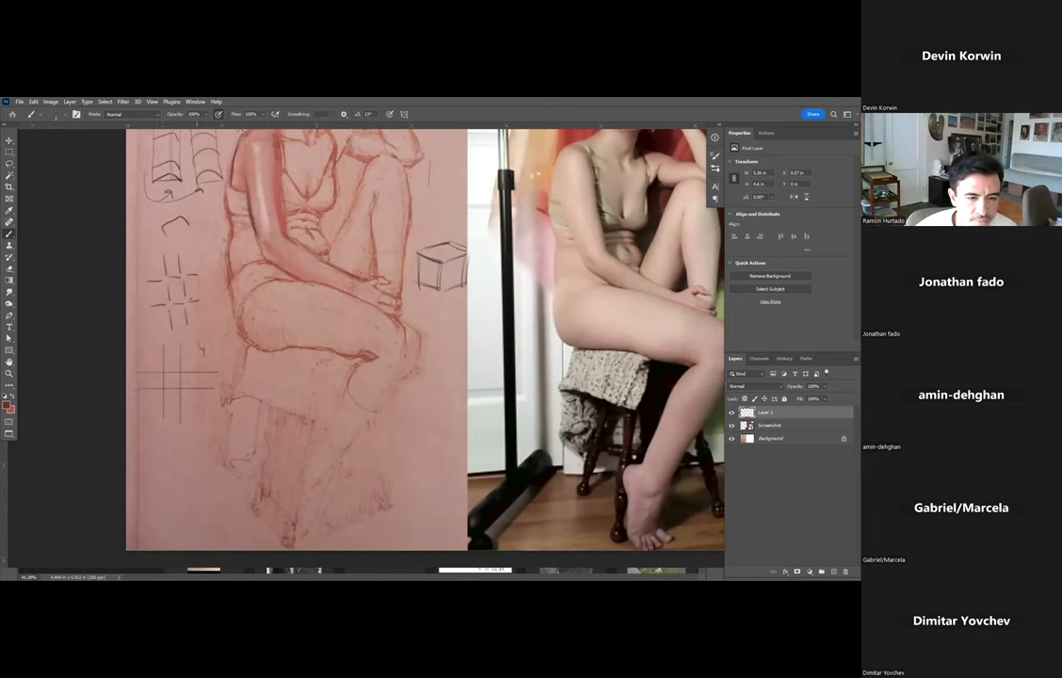
Draw long contour lines down the drawing's near arm and curved bands across the shoulder and chest.
mouse_move(214, 242)
mouse_down()
mouse_move(164, 427)
mouse_move(128, 396)
mouse_up()
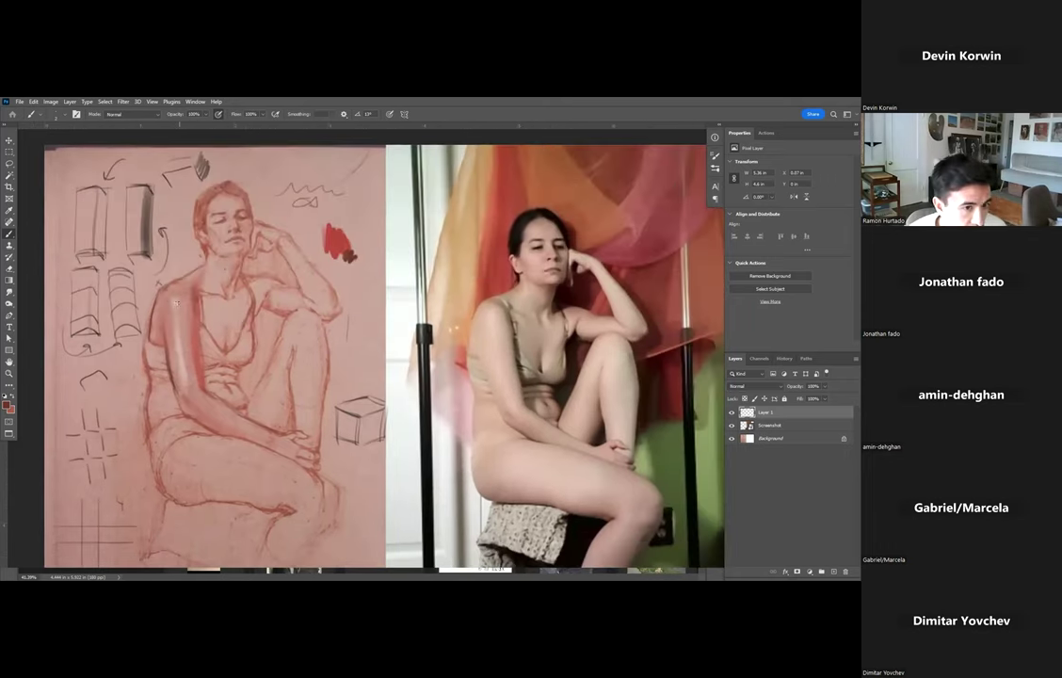
mouse_move(192, 297)
mouse_down()
mouse_move(192, 311)
mouse_move(199, 281)
mouse_up()
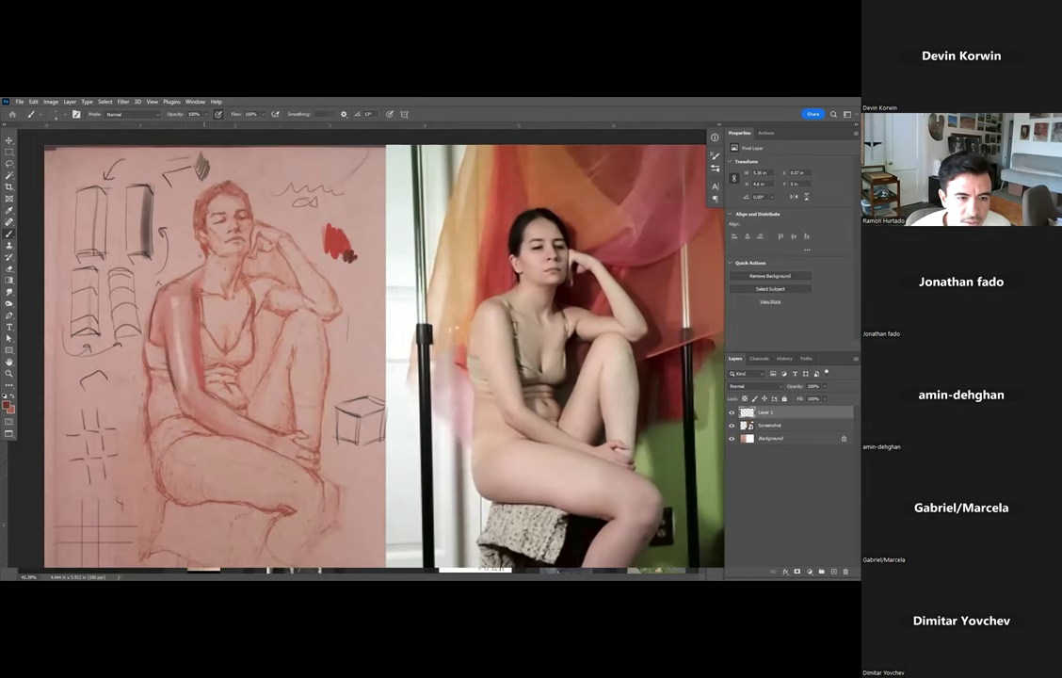
drag(186, 288, 168, 351)
drag(164, 263, 179, 365)
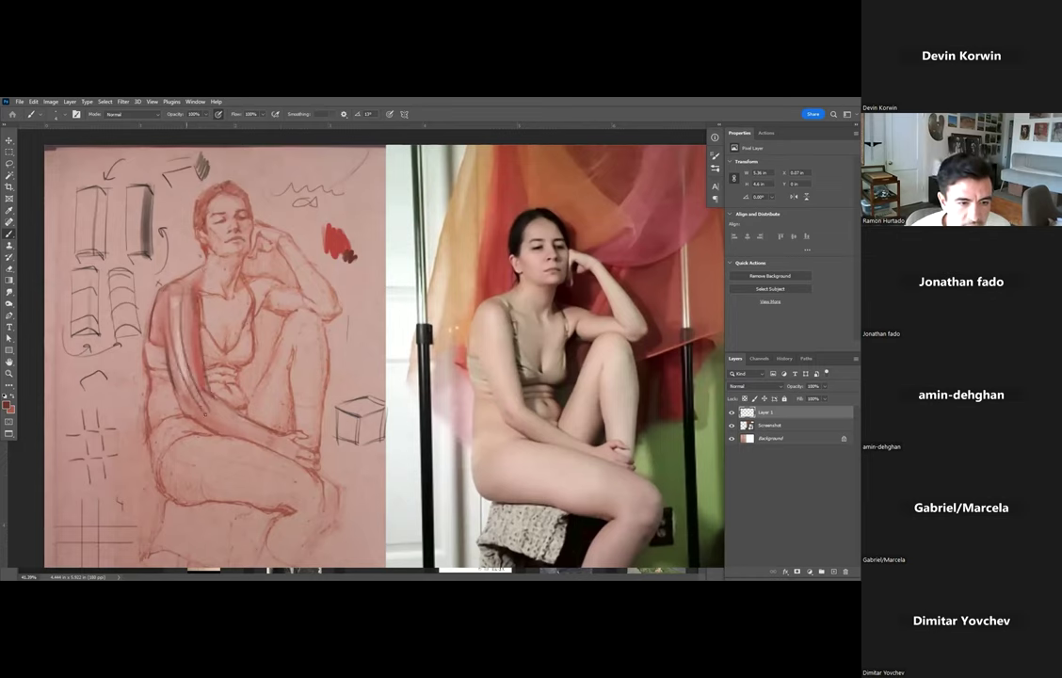
drag(151, 253, 219, 266)
drag(153, 275, 222, 275)
drag(176, 288, 222, 291)
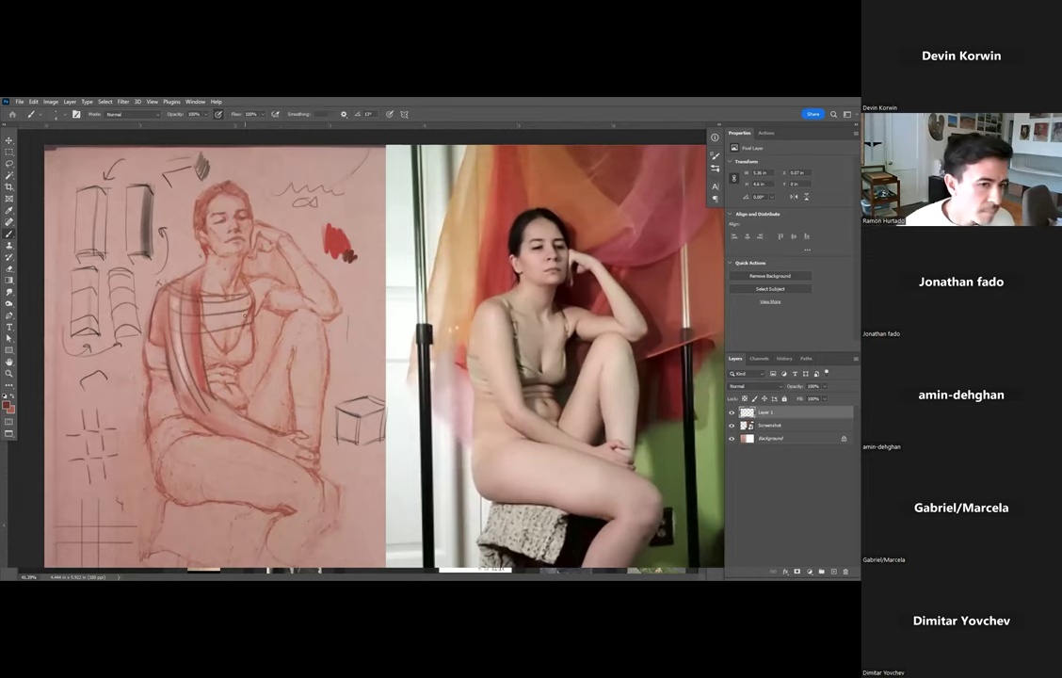
Undo the contour lines on the near arm and the bands across the chest.
key(ctrl+z)
key(ctrl+z)
key(ctrl+z)
key(ctrl+z)
key(ctrl+z)
key(ctrl+z)
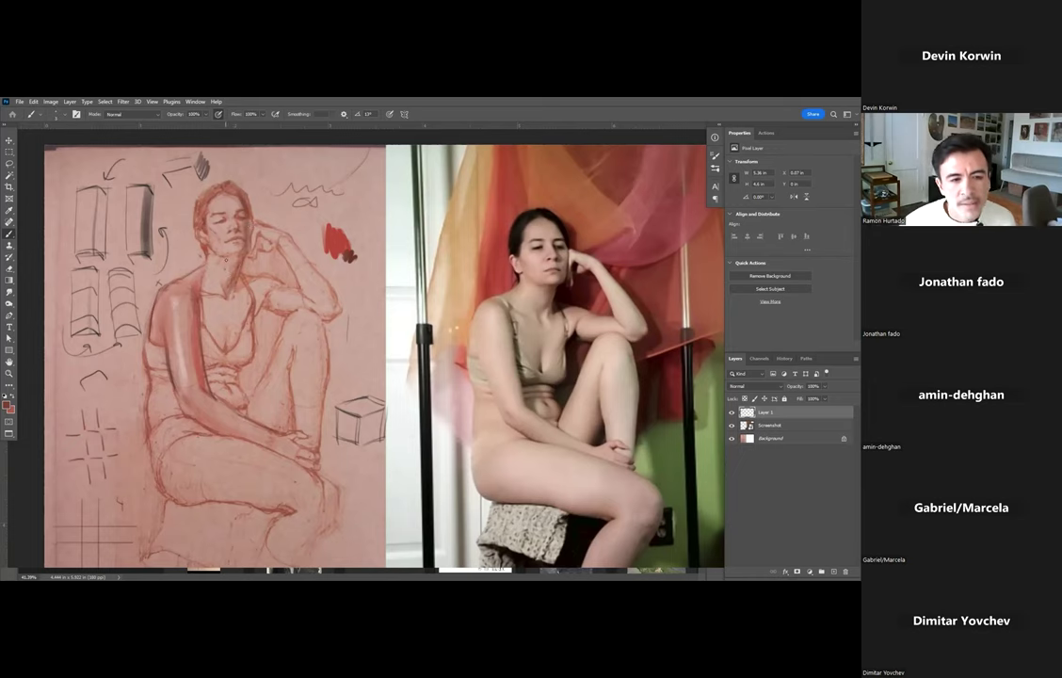
mouse_move(247, 264)
mouse_down()
mouse_move(277, 311)
mouse_move(218, 325)
mouse_up()
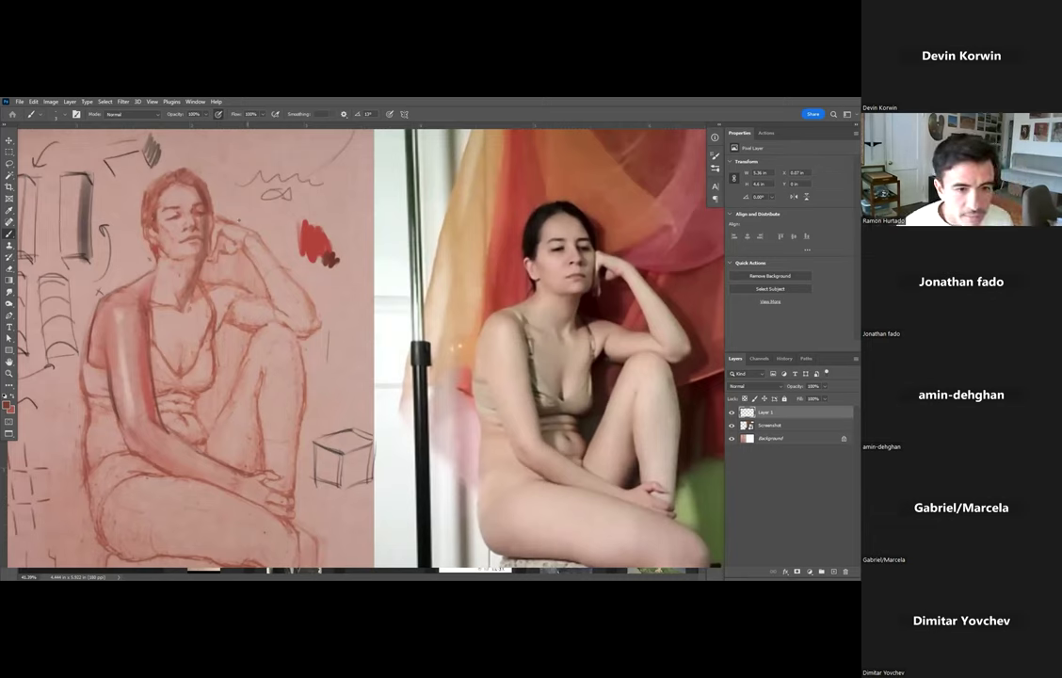
Add small black marks beside the red swatch, and sample the drawing's reddish tones around the neck and near shoulder for the brush.
key(d)
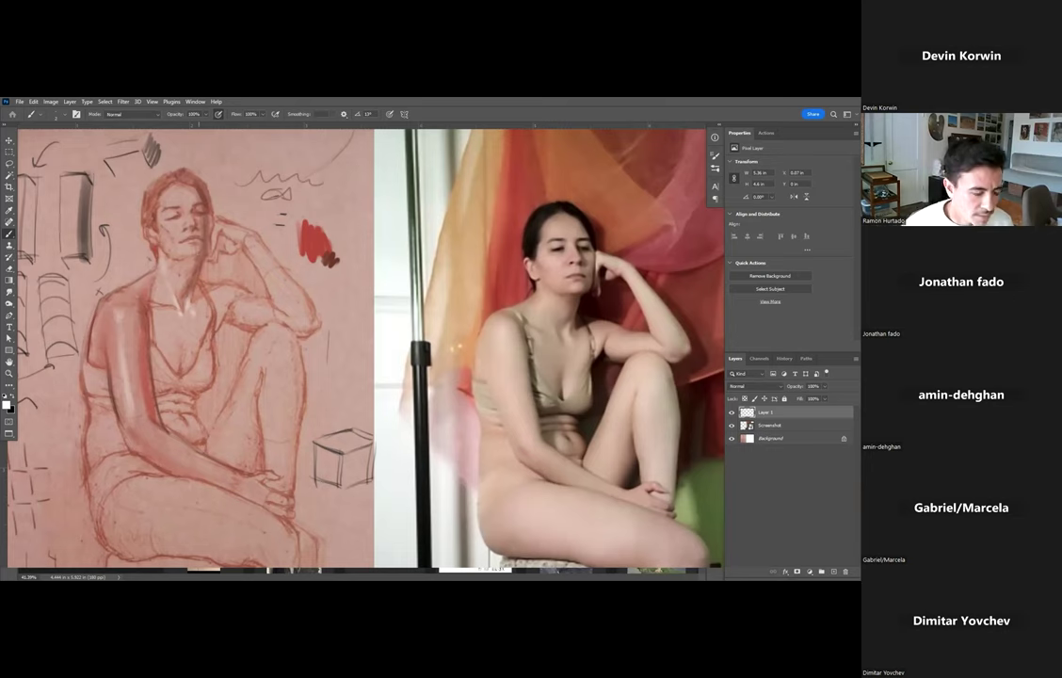
key(x)
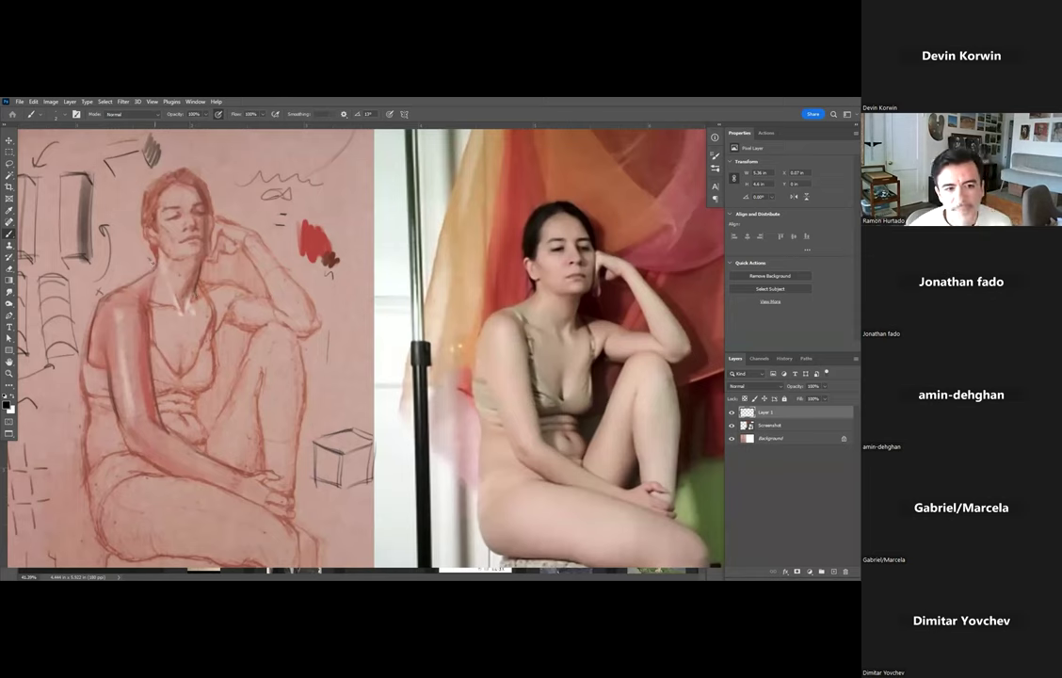
alt+click(183, 306)
alt+click(149, 275)
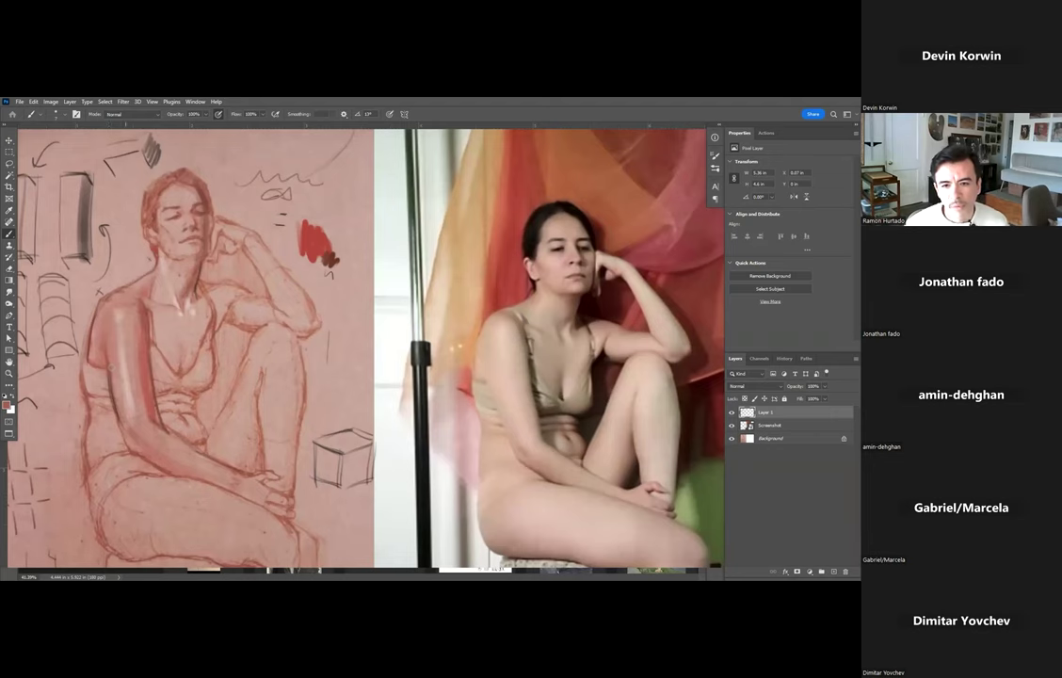
drag(164, 310, 138, 268)
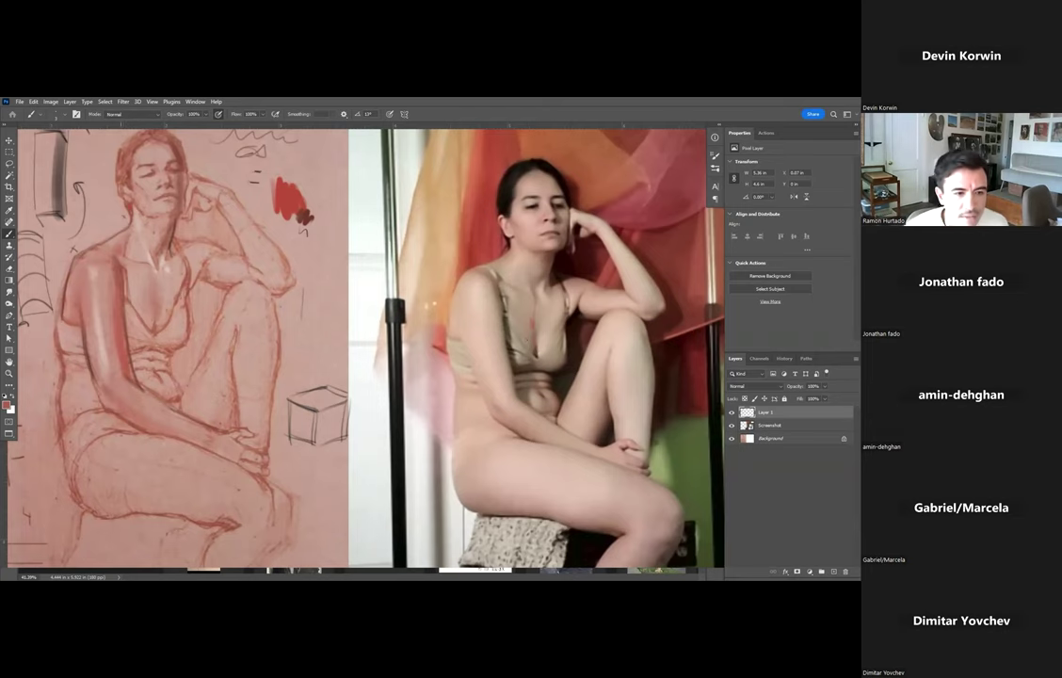
Draw black lines down the torso's centre, along the back and hip, under the thigh and down the seat's edge.
key(d)
key([)
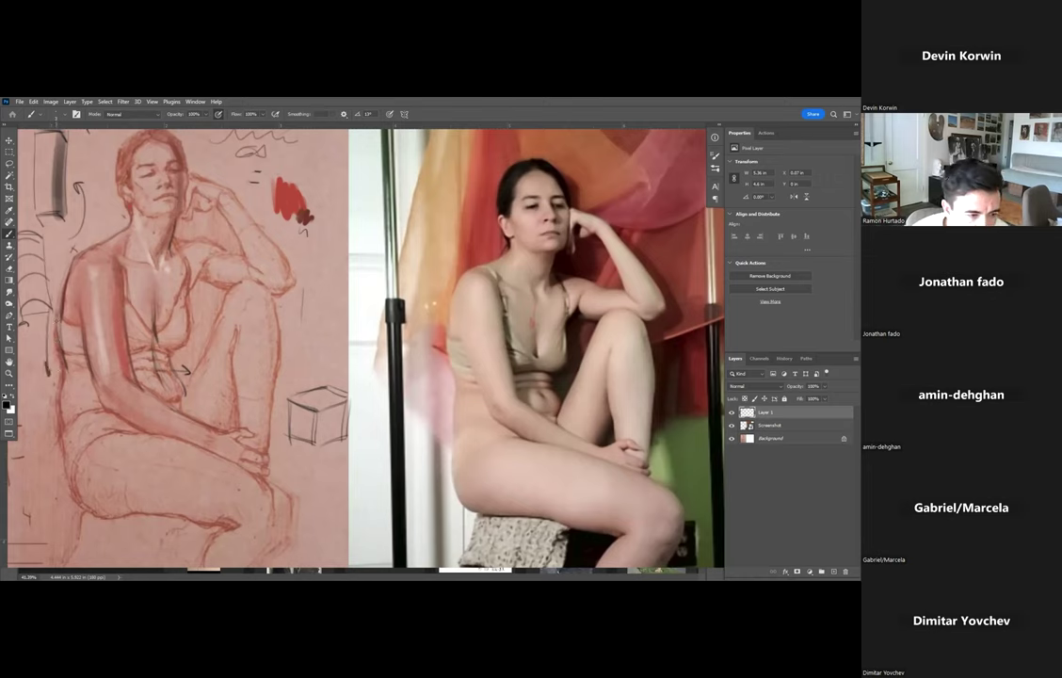
mouse_move(56, 341)
mouse_down()
mouse_move(62, 390)
mouse_move(98, 304)
mouse_move(112, 367)
mouse_move(129, 375)
mouse_move(121, 399)
mouse_up()
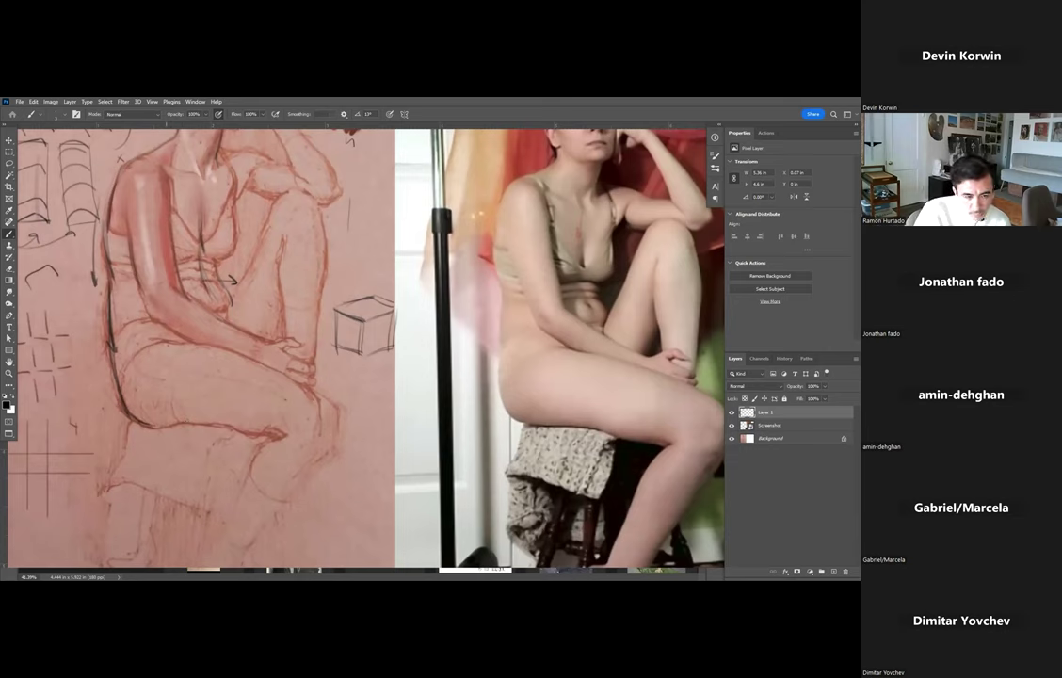
mouse_move(144, 376)
mouse_down()
mouse_move(205, 375)
mouse_move(144, 377)
mouse_up()
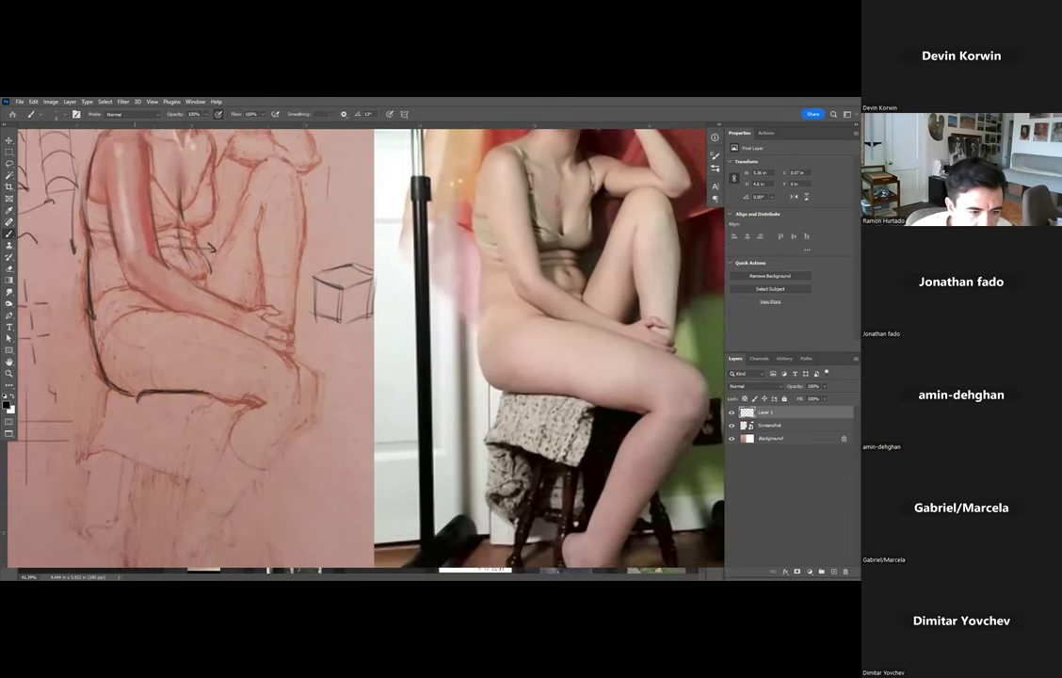
drag(132, 399, 128, 448)
drag(118, 358, 114, 399)
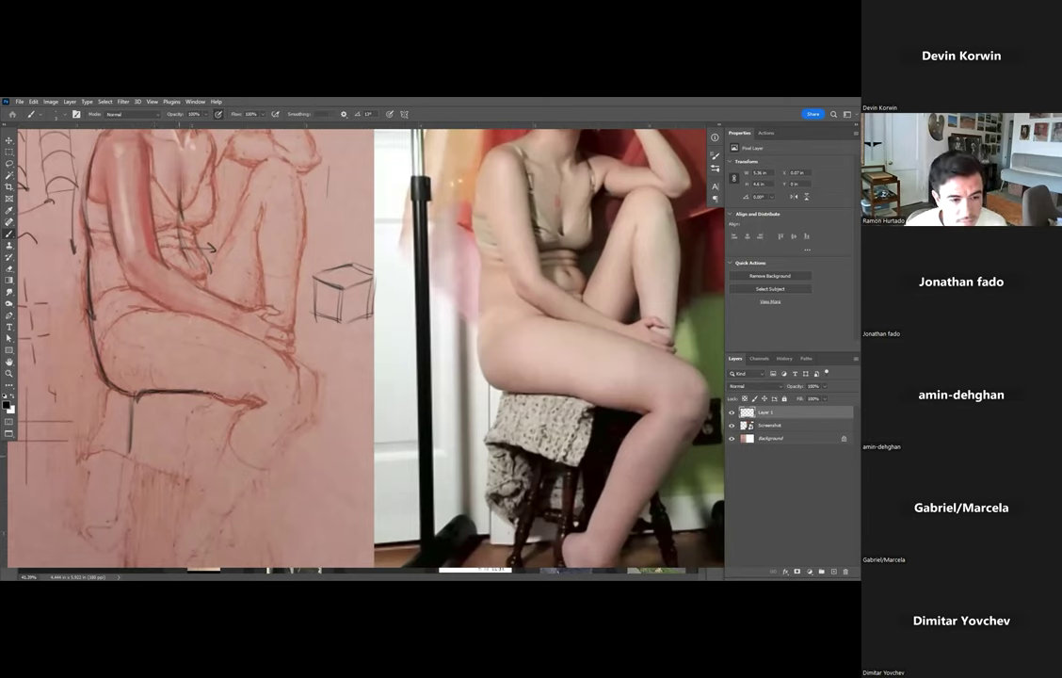
Draw a black upward arrow from the seat toward the underside of the figure's thigh.
drag(167, 463, 168, 414)
mouse_move(163, 423)
mouse_down()
mouse_move(169, 412)
mouse_move(176, 424)
mouse_up()
mouse_move(217, 327)
mouse_down()
mouse_move(246, 497)
mouse_move(196, 392)
mouse_up()
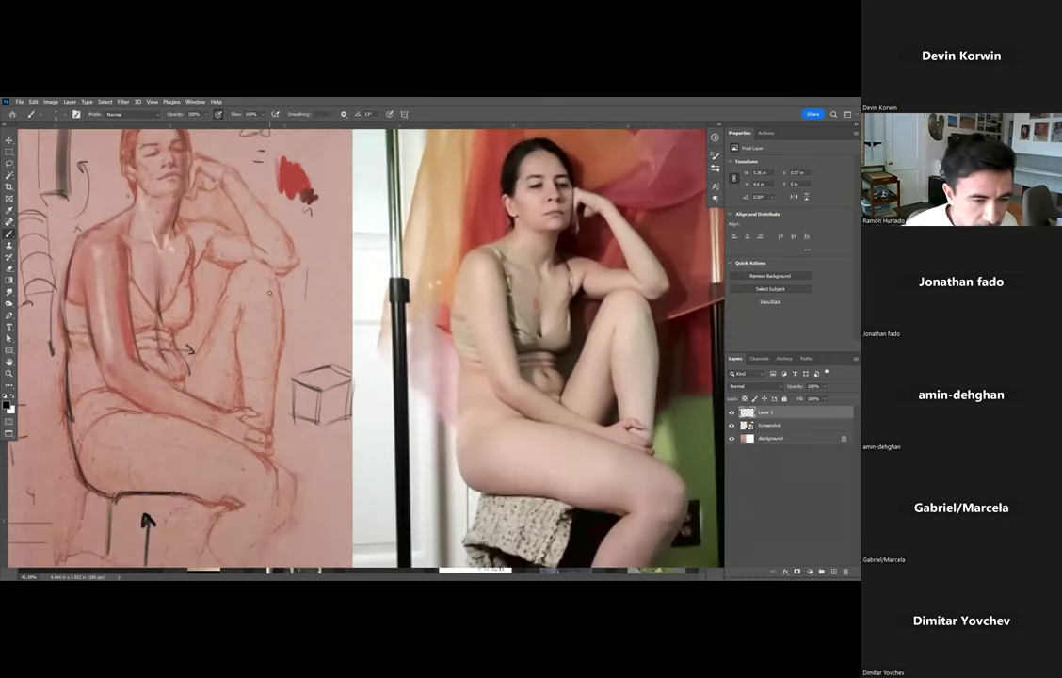
scroll(271, 293, down, 2)
drag(291, 424, 342, 491)
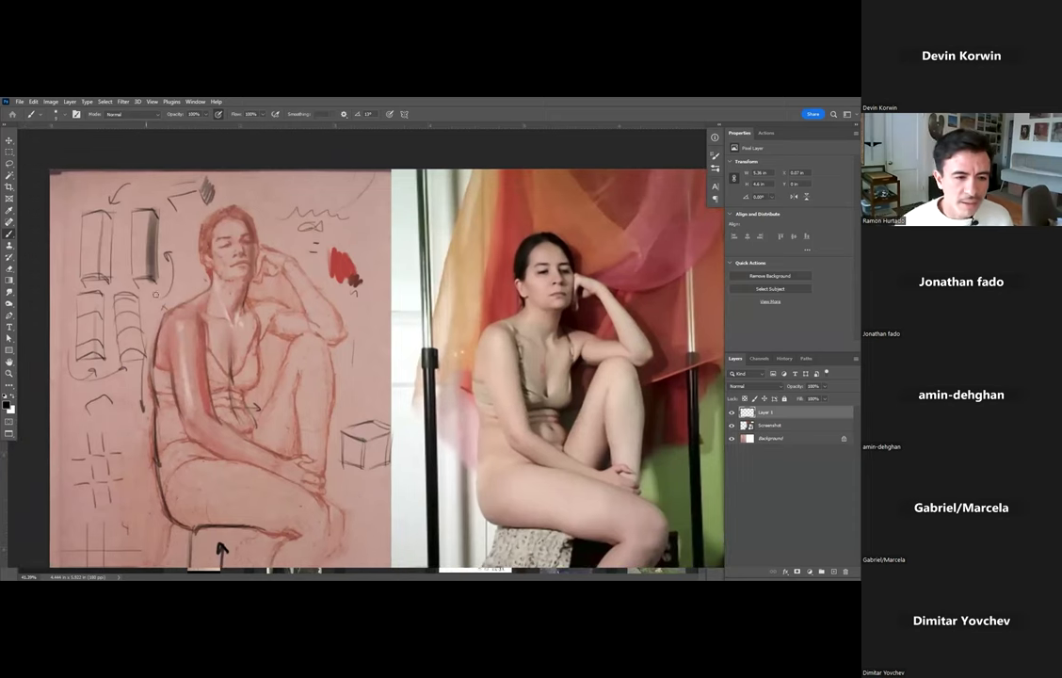
Sample a reddish tone from the drawing and softly shade the side of the torso behind the near arm.
alt+click(207, 322)
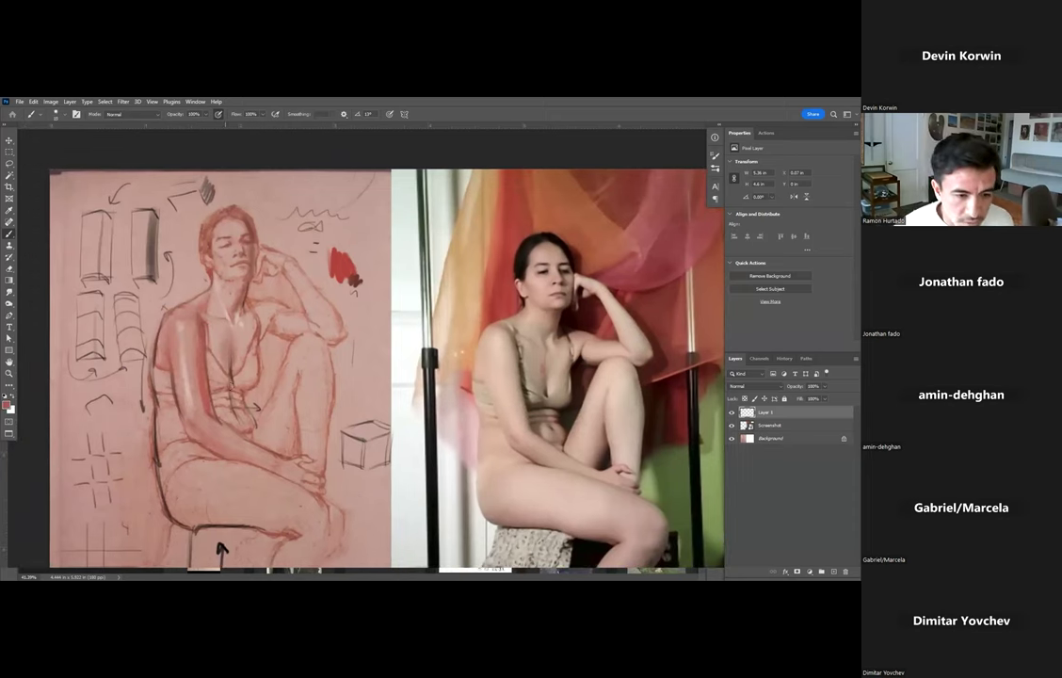
key(])
key([)
key([)
key([)
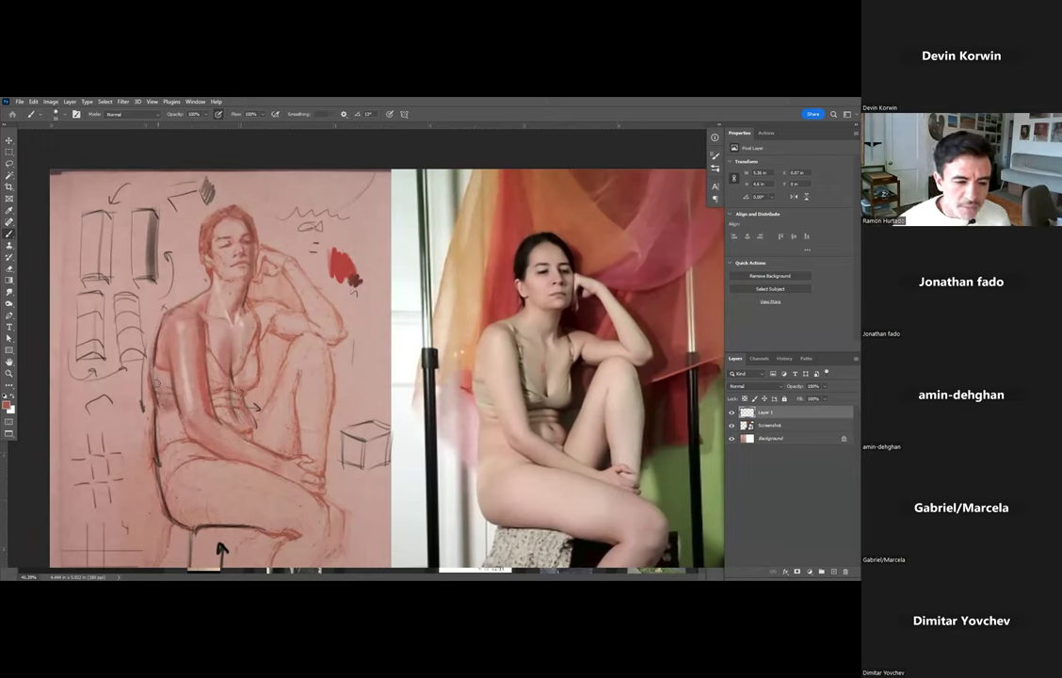
drag(192, 473, 109, 359)
scroll(145, 412, down, 1)
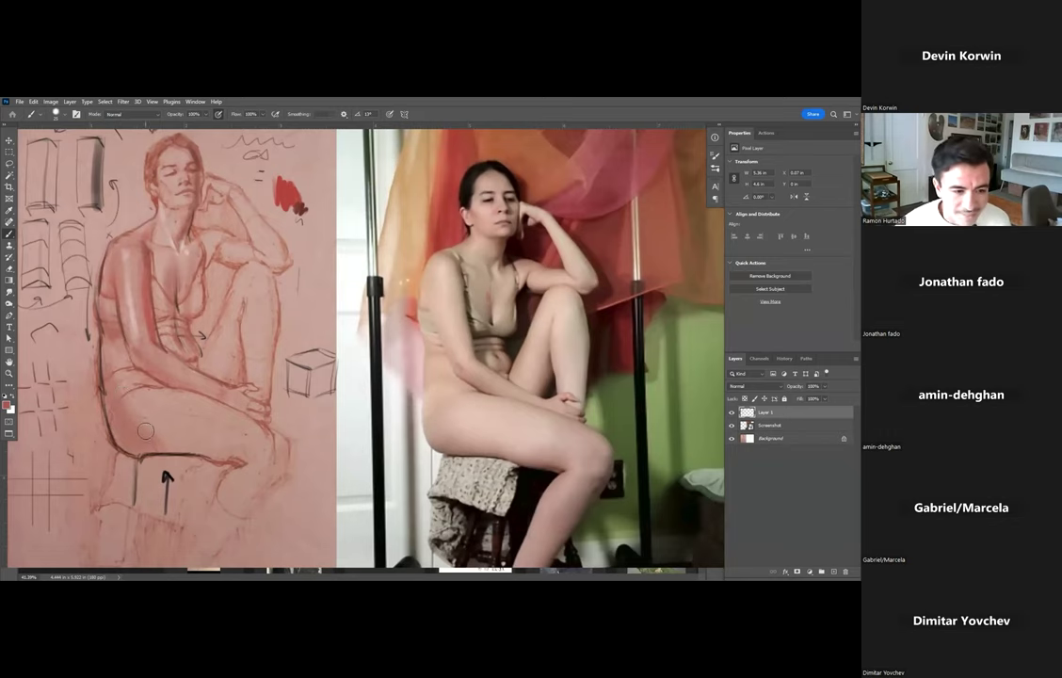
Shade the seated figure's hip and the lower part of the thigh with the reddish tone.
drag(141, 273, 151, 345)
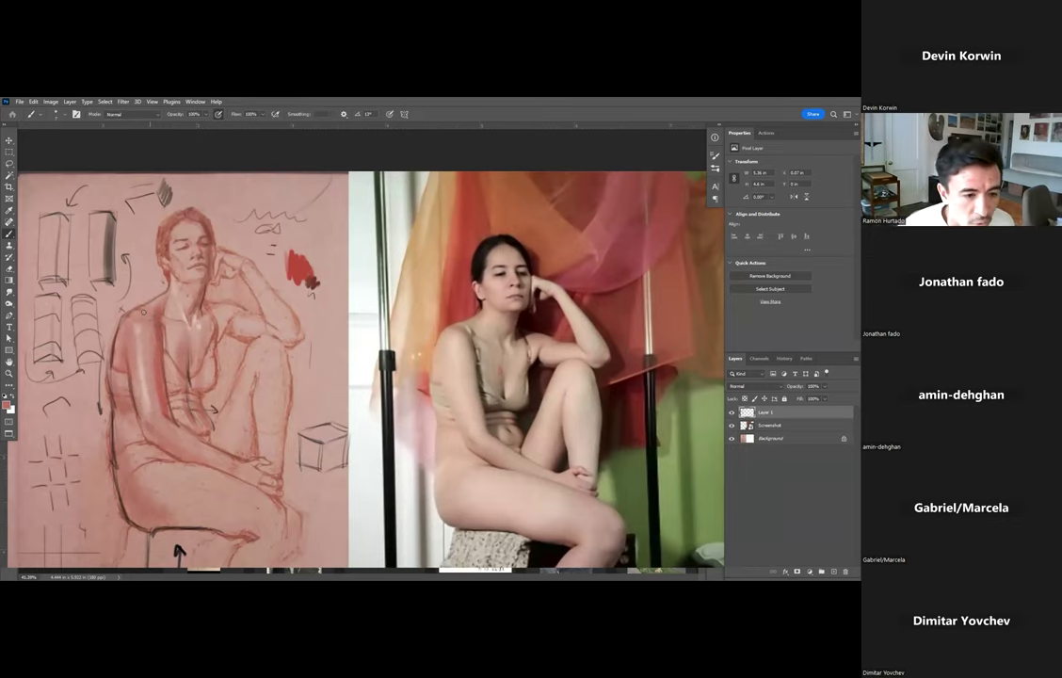
drag(168, 376, 114, 298)
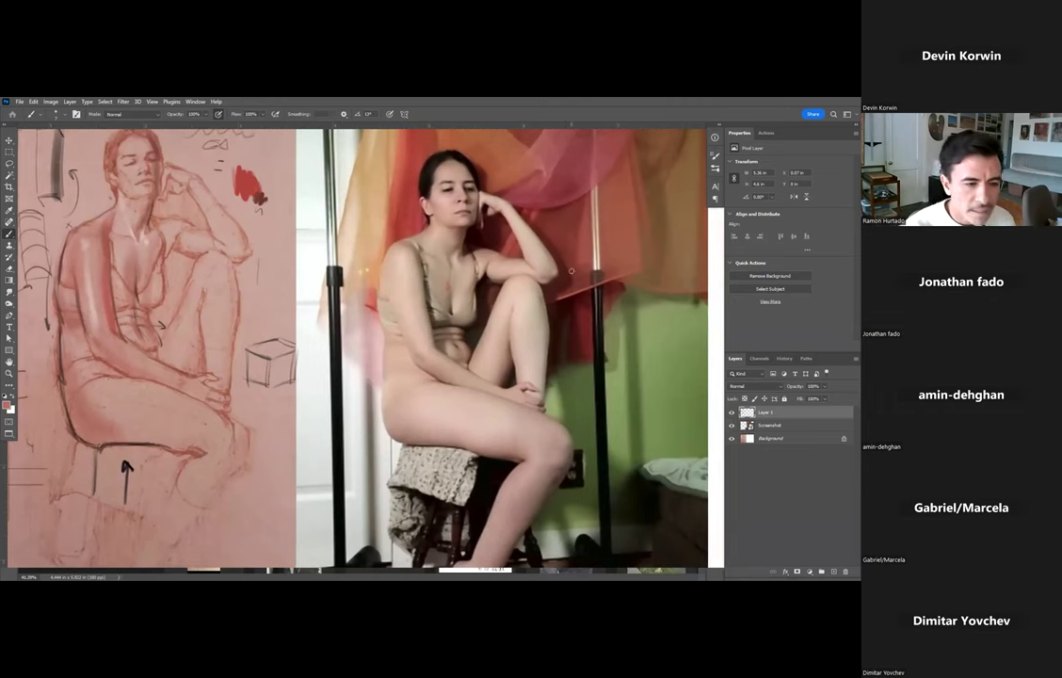
scroll(595, 285, down, 1)
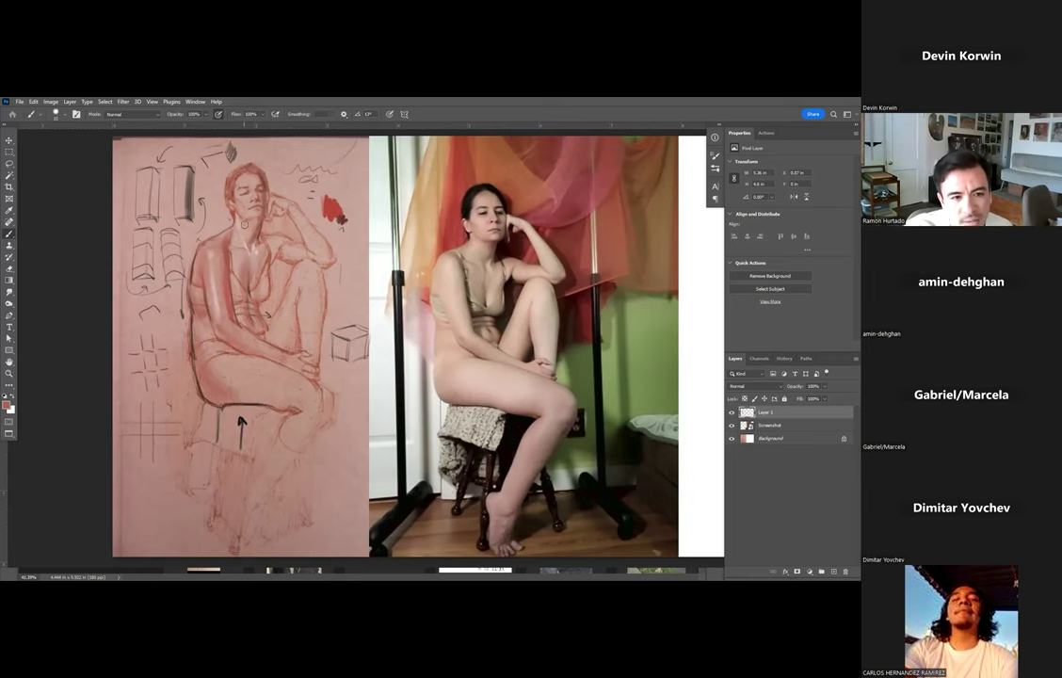
Switch to File Explorer and open the Ecole Lila folder inside Ecole Plans > Example Drawings in a new window.
key(alt+Tab)
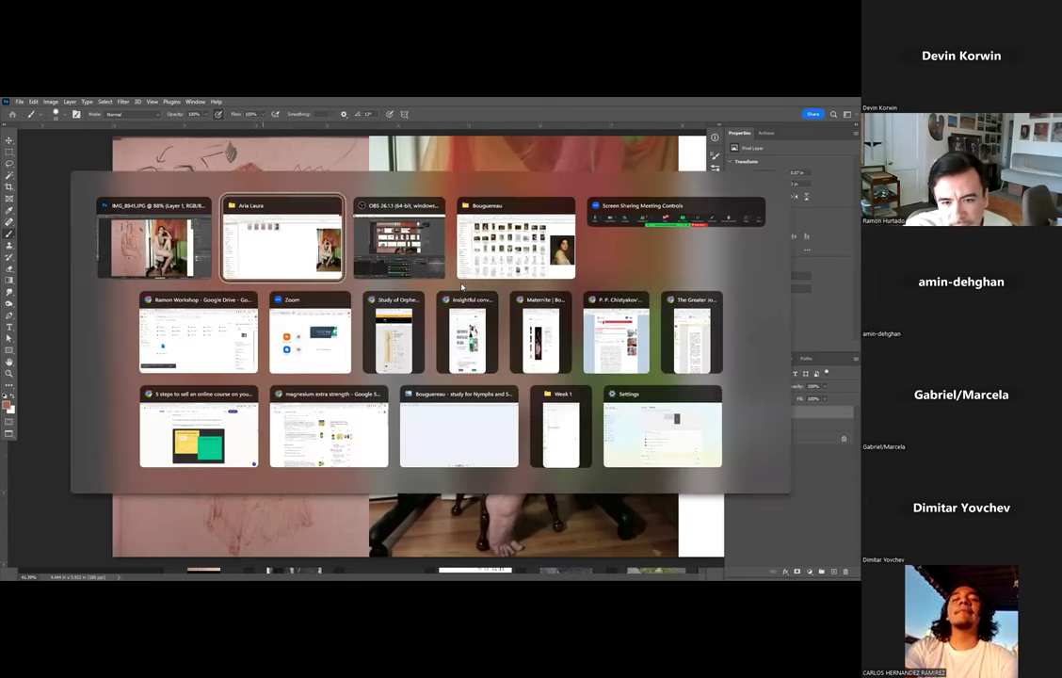
click(506, 252)
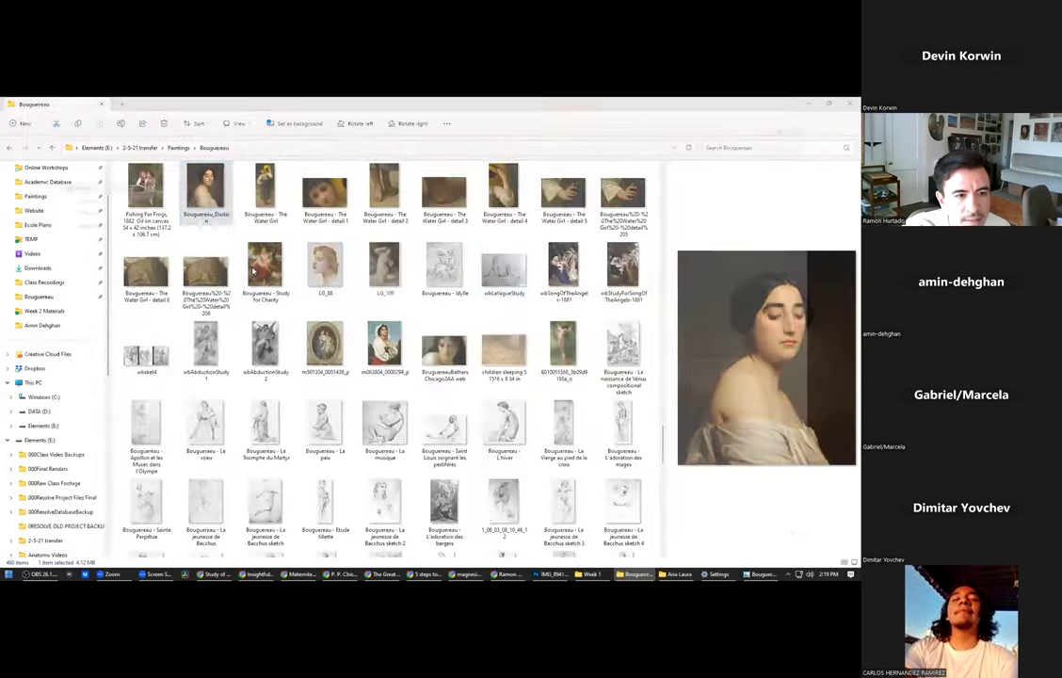
key(super+e)
scroll(66, 268, up, 5)
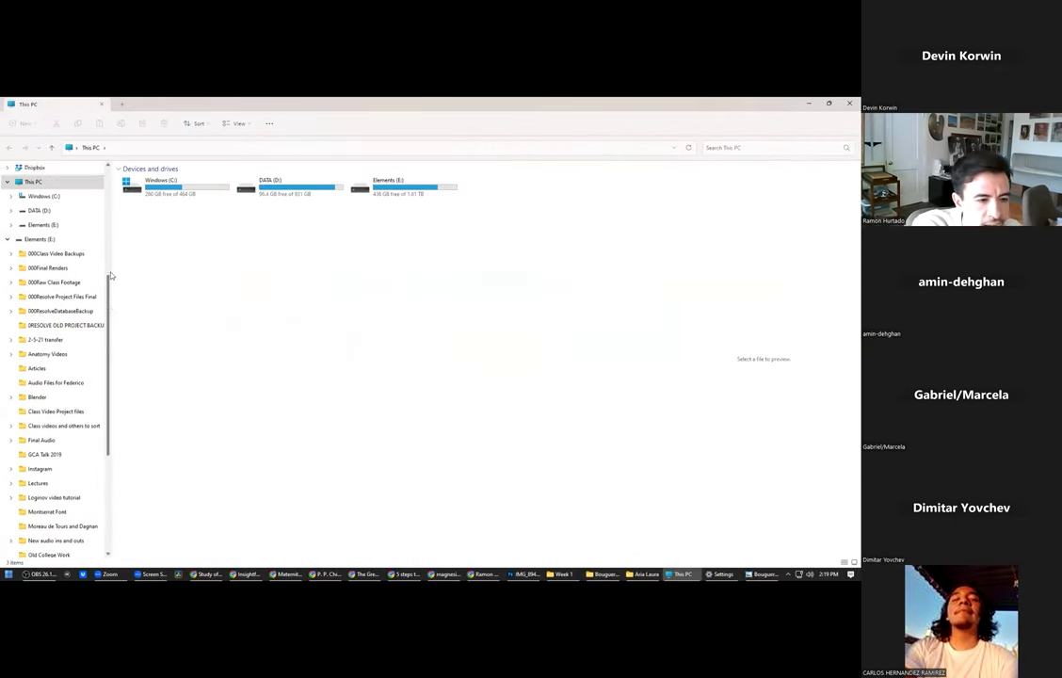
click(54, 283)
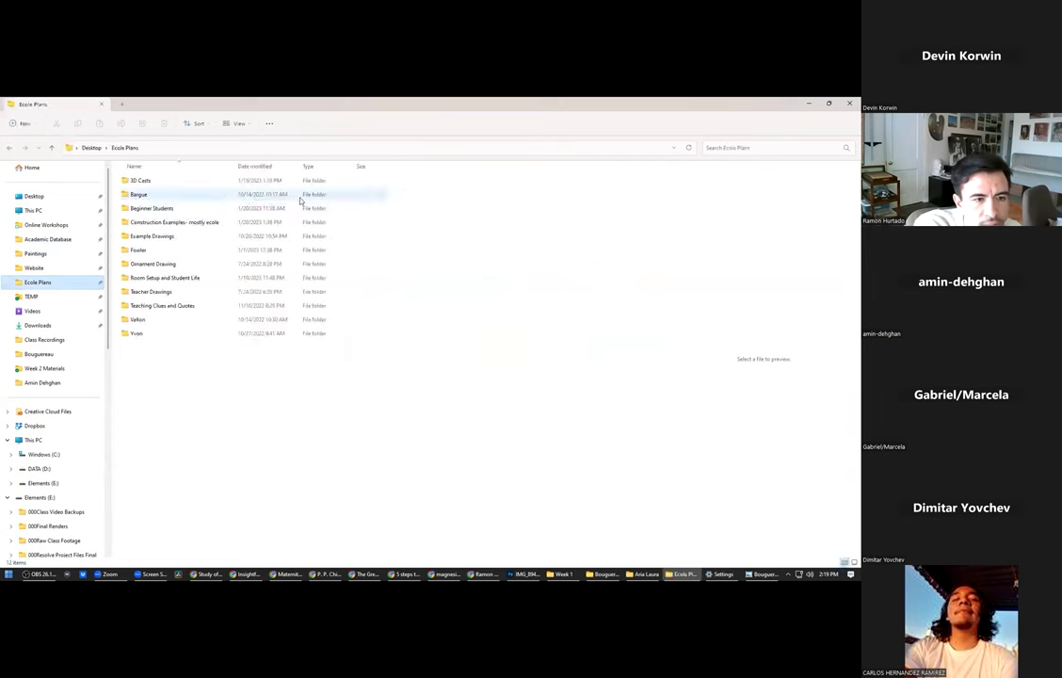
double_click(194, 236)
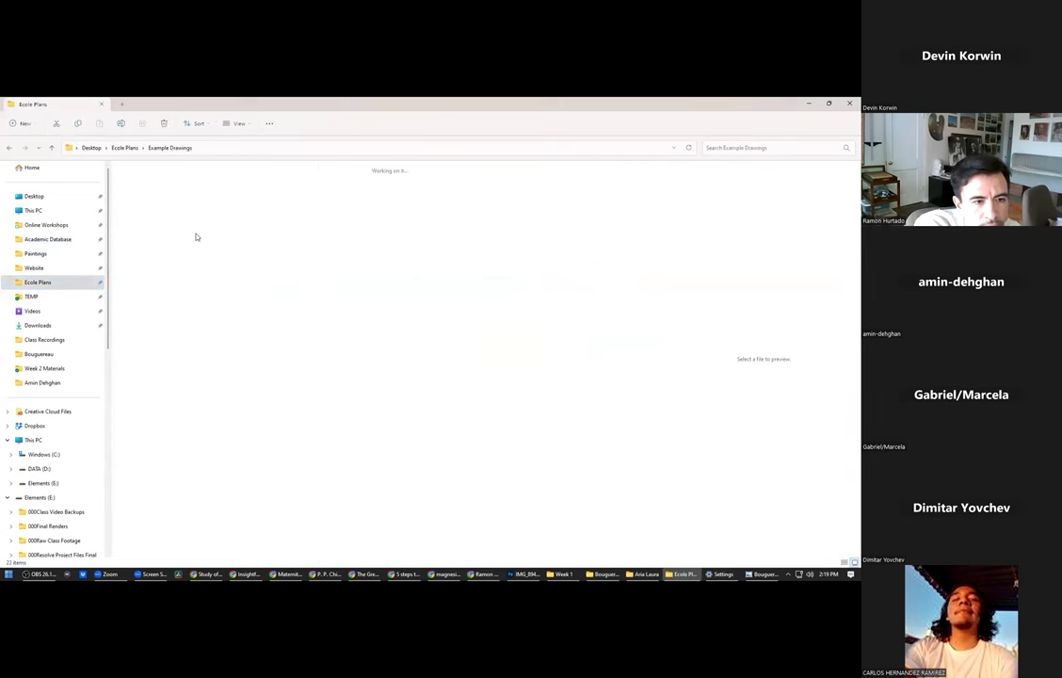
double_click(193, 193)
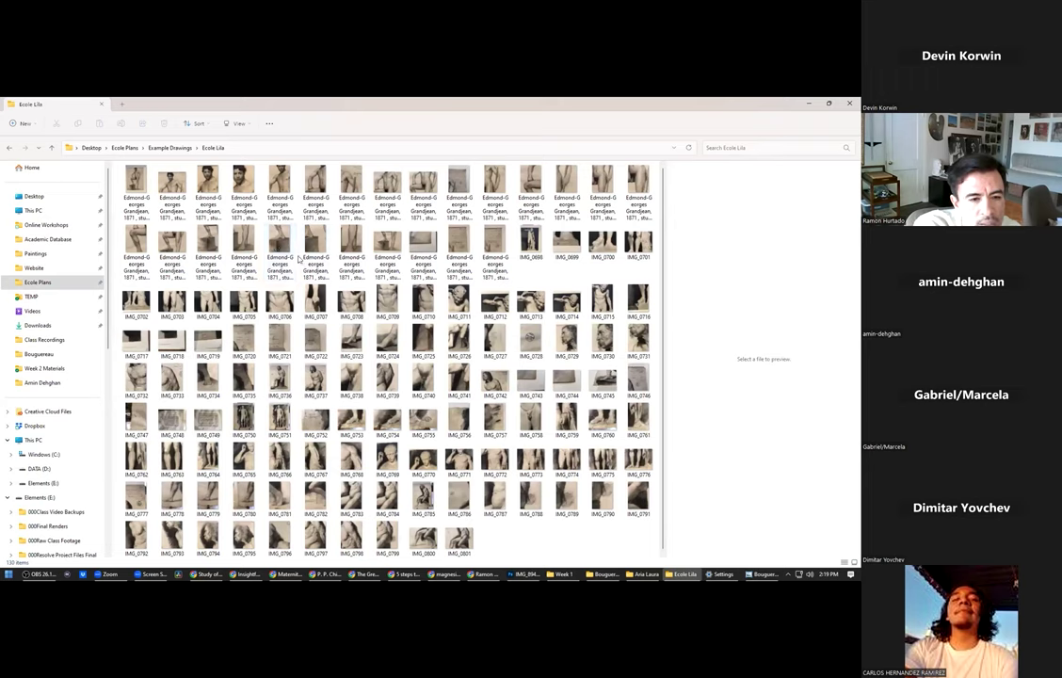
Open the seated male nude IMG_0736 and fit its viewer into a narrow, full-height window at the screen's edge.
double_click(280, 377)
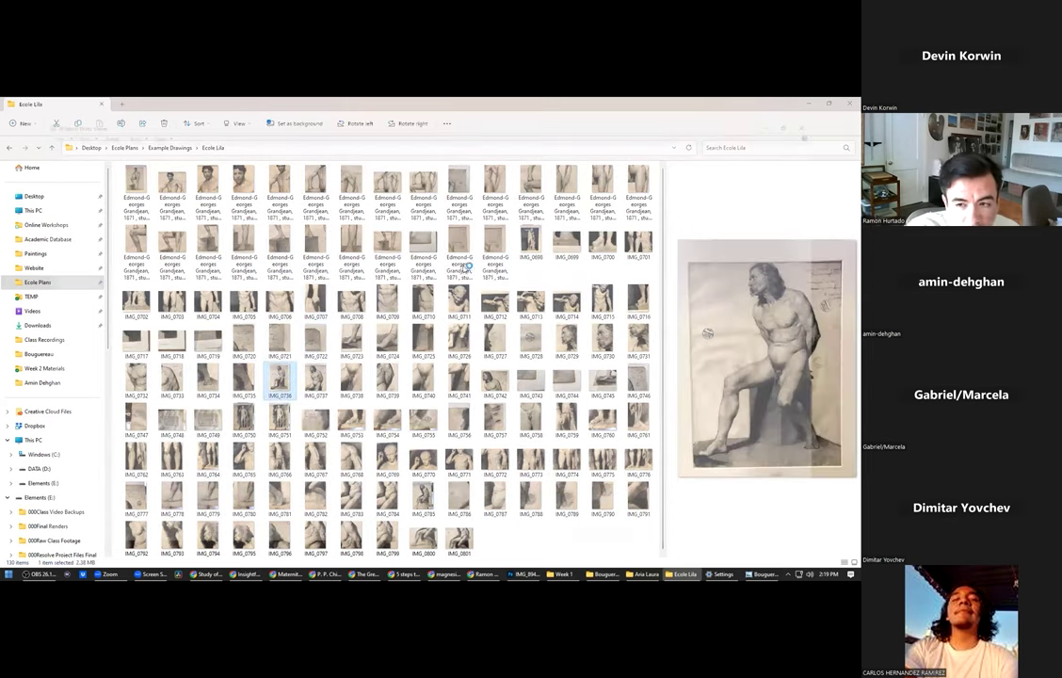
drag(376, 104, 186, 117)
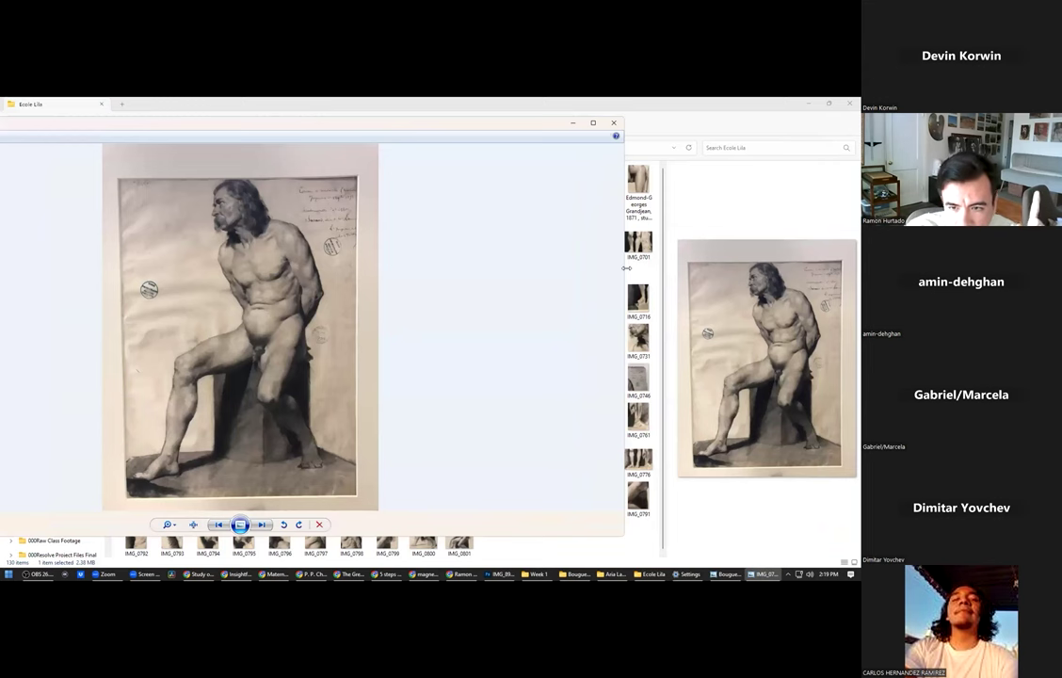
drag(537, 120, 210, 112)
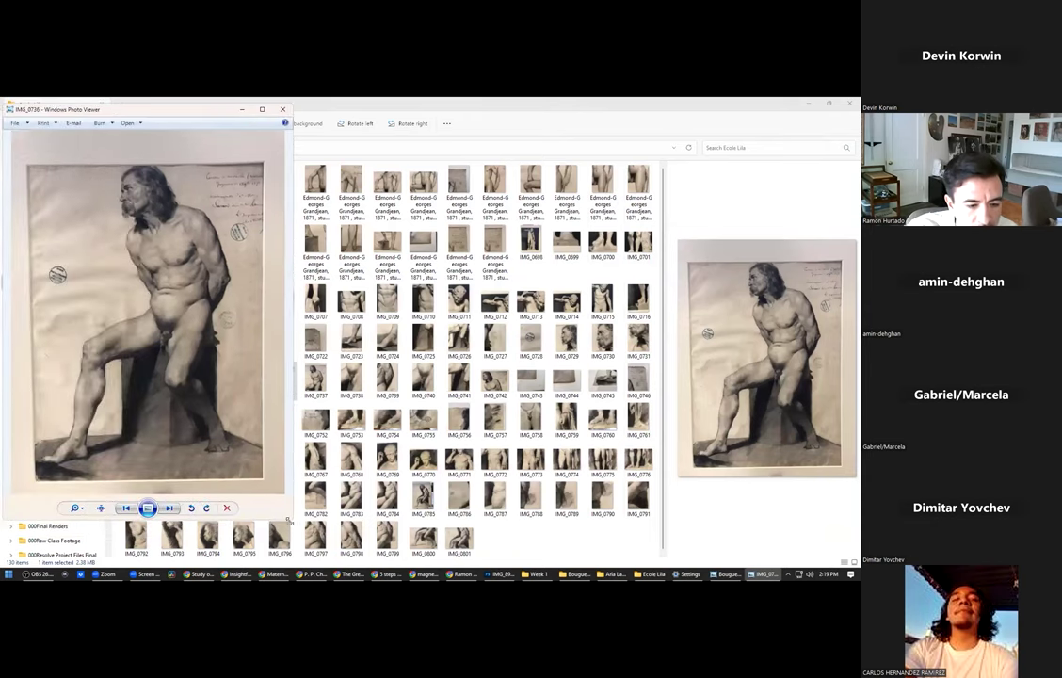
drag(288, 519, 269, 565)
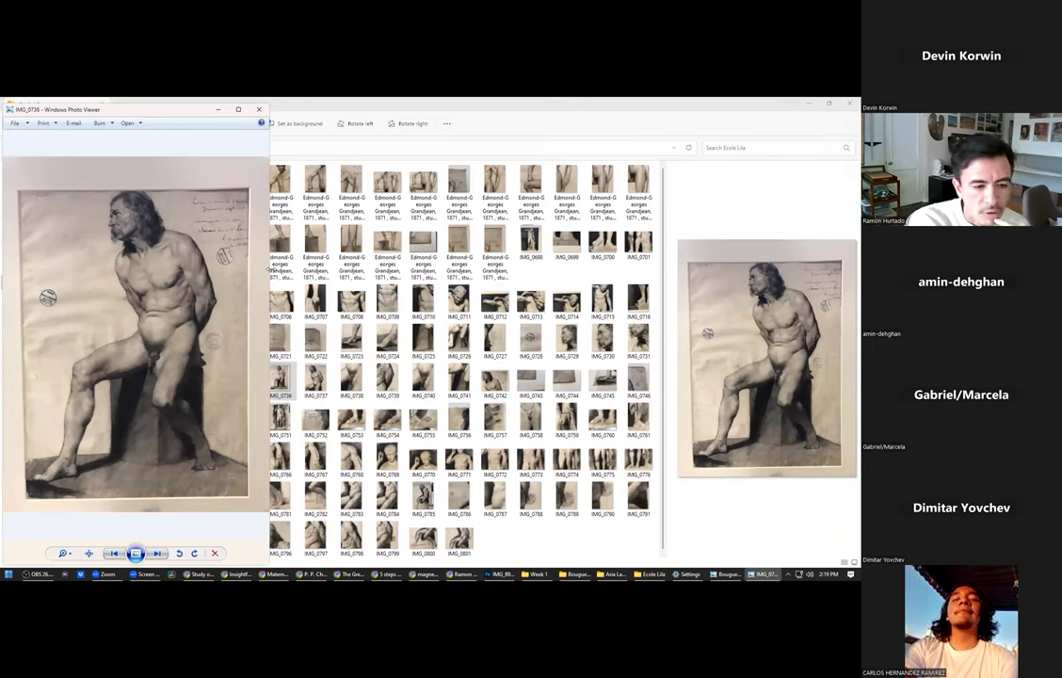
drag(270, 269, 288, 271)
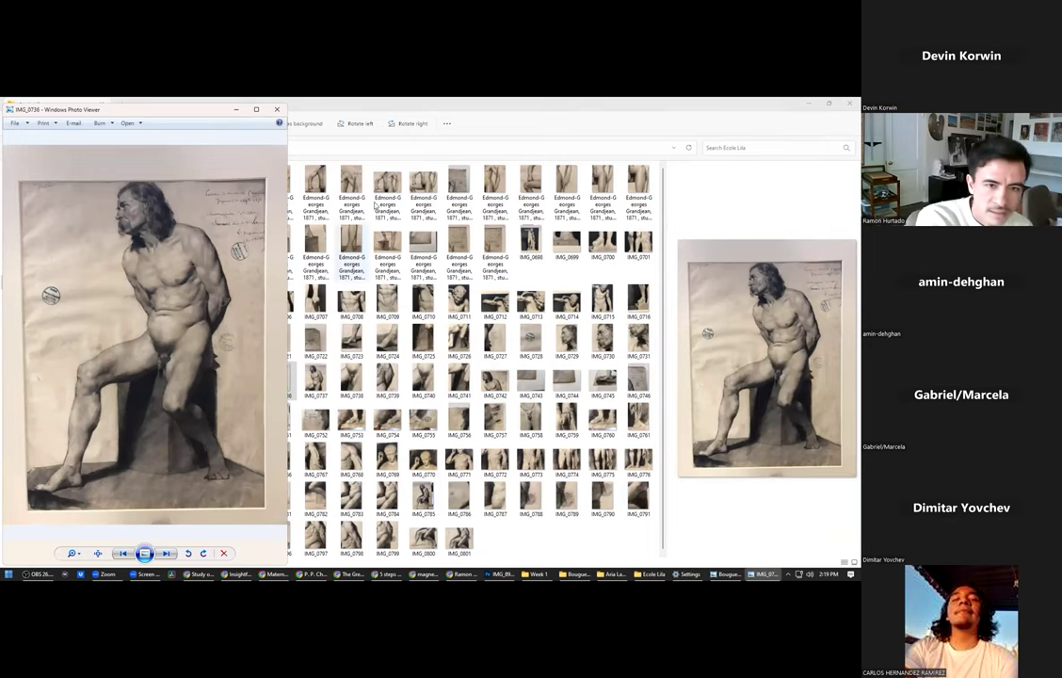
Open the closer view IMG_0737 from the Ecole Lila folder and narrow its viewer window.
click(402, 103)
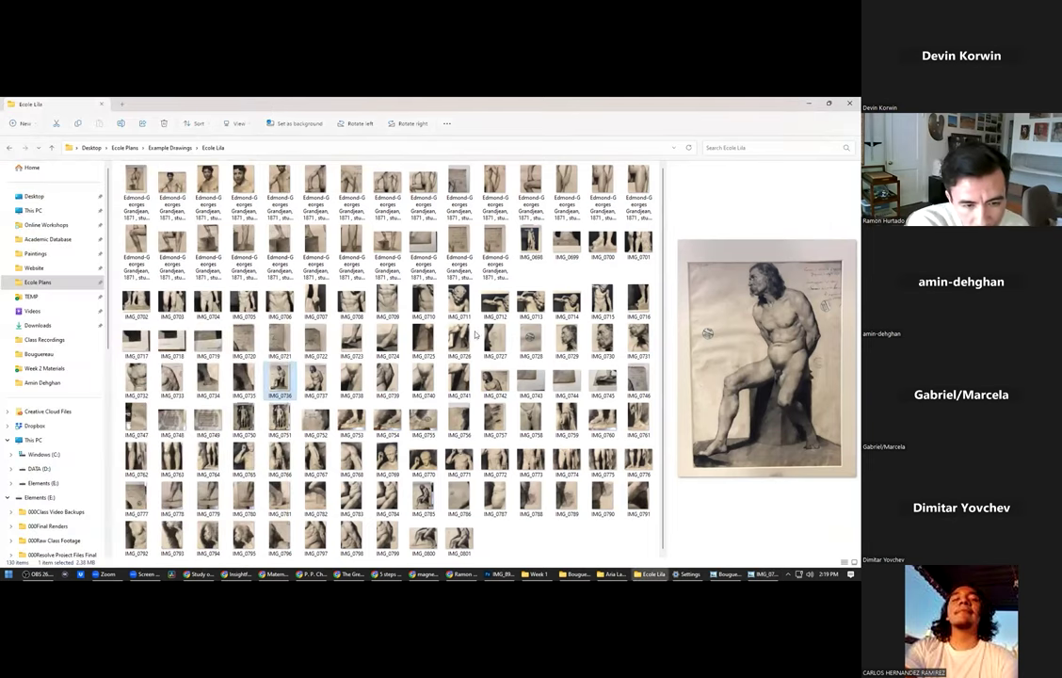
double_click(312, 376)
click(829, 102)
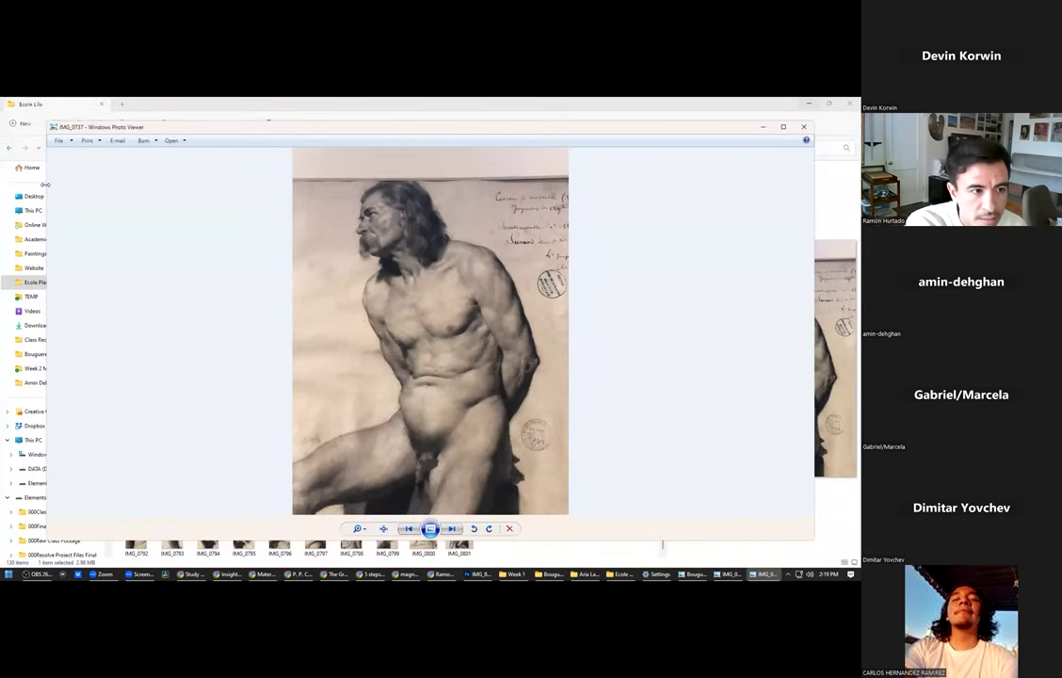
key(super+Right)
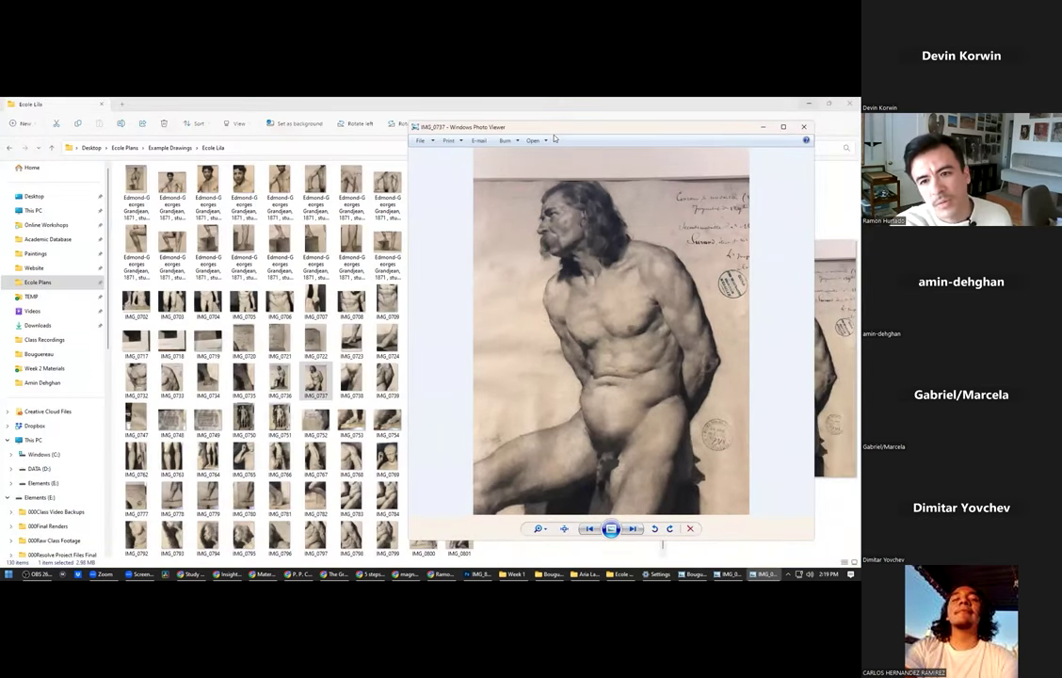
Bring IMG_0736 back into view and place IMG_0737 directly beside it, stretched to the full screen height.
key(Right)
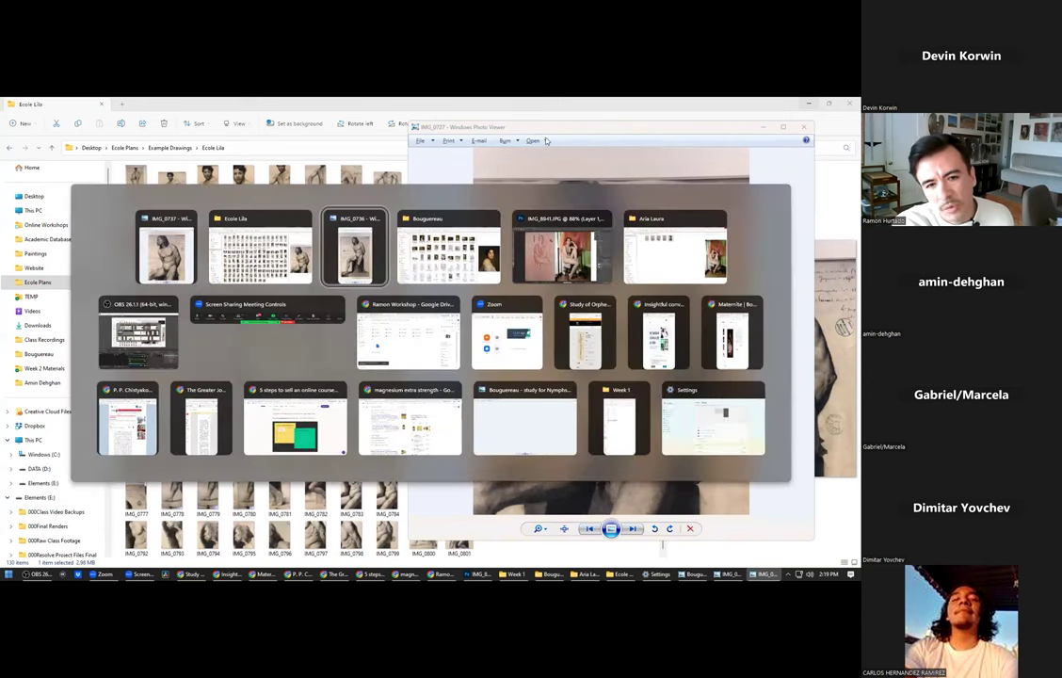
key(Return)
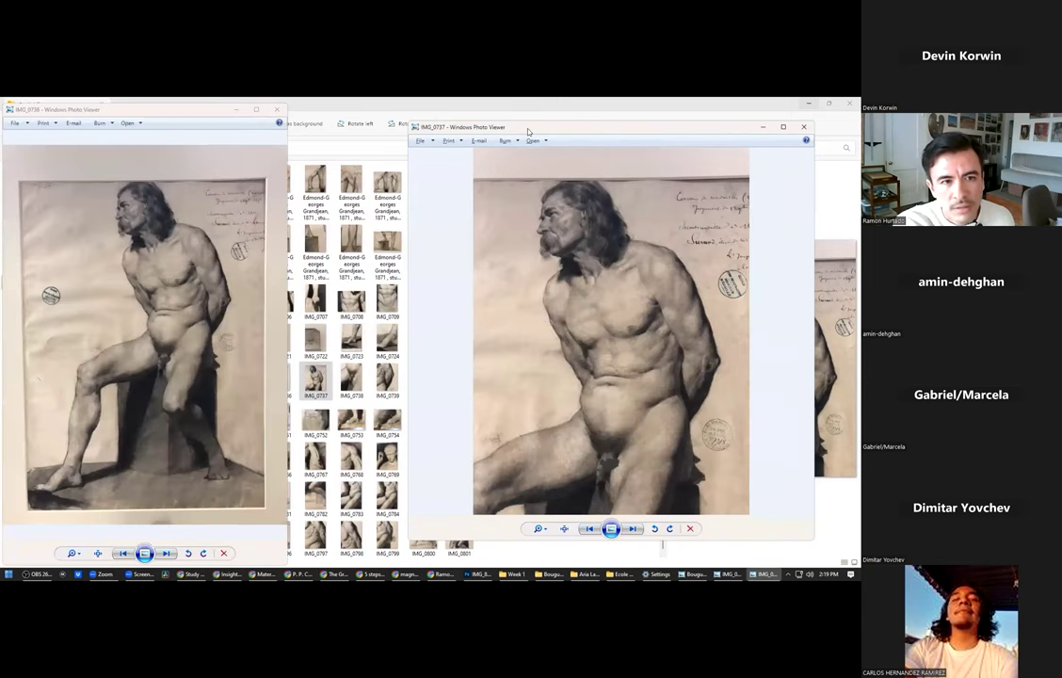
drag(527, 132, 419, 114)
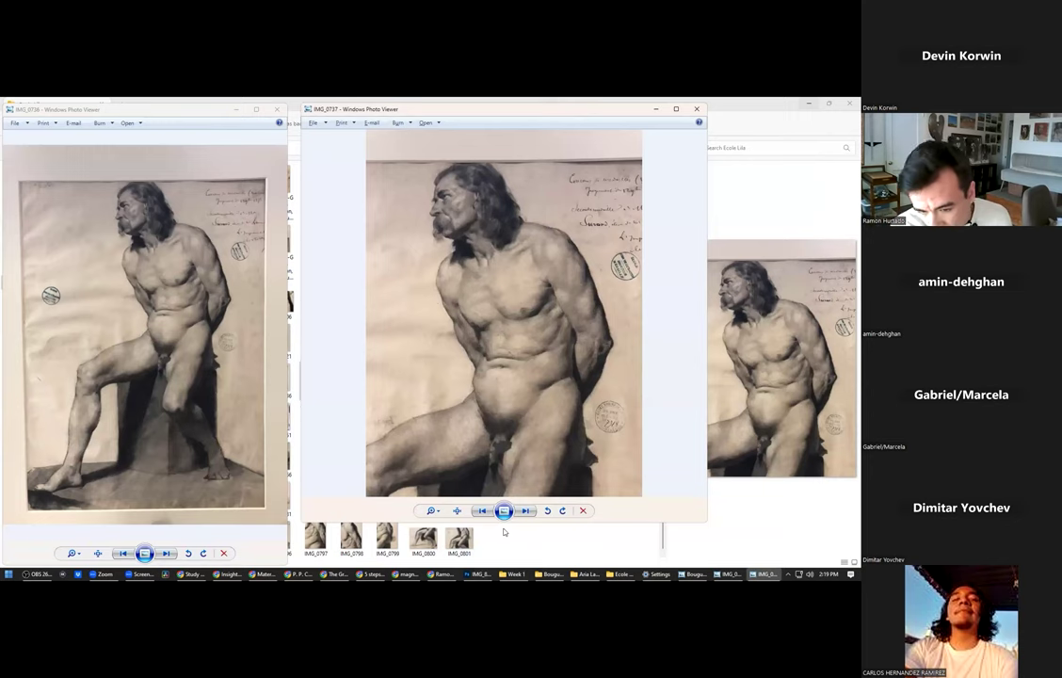
drag(504, 522, 502, 571)
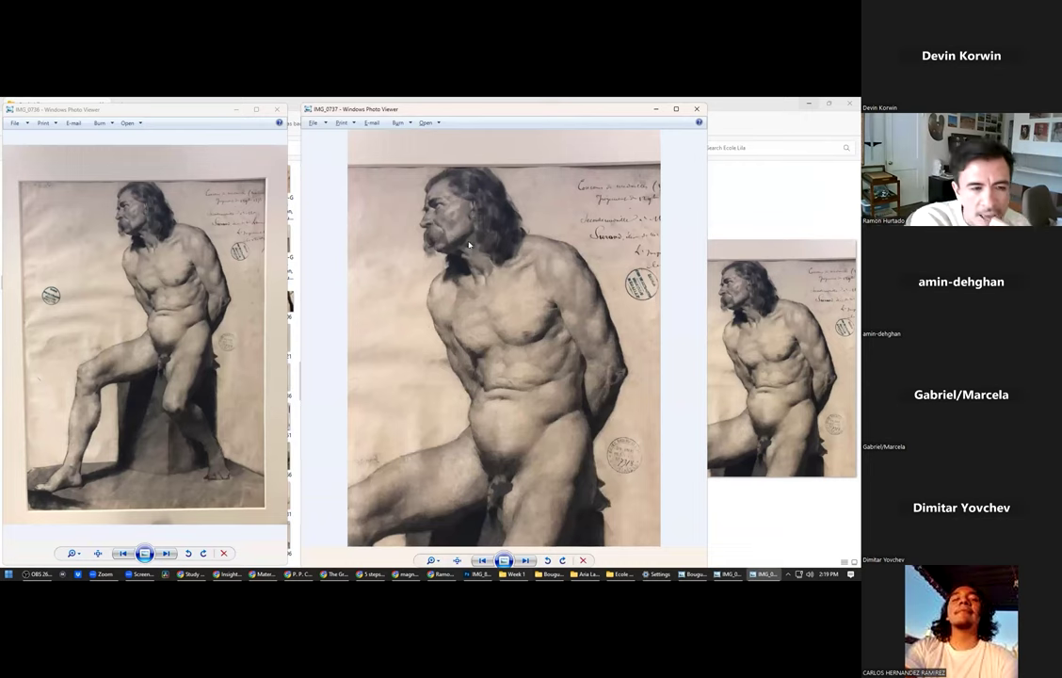
click(140, 215)
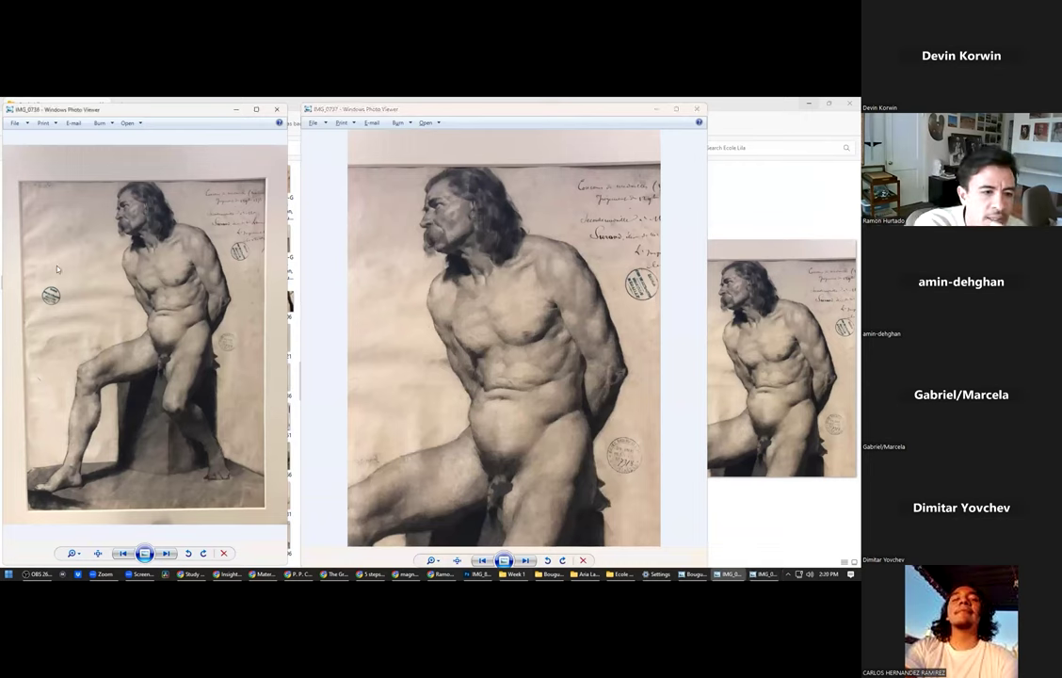
Look through the detail photos of the seated male nude from IMG_0737 through IMG_0743 beside the full-figure view.
click(457, 218)
scroll(453, 213, up, 3)
scroll(453, 221, down, 3)
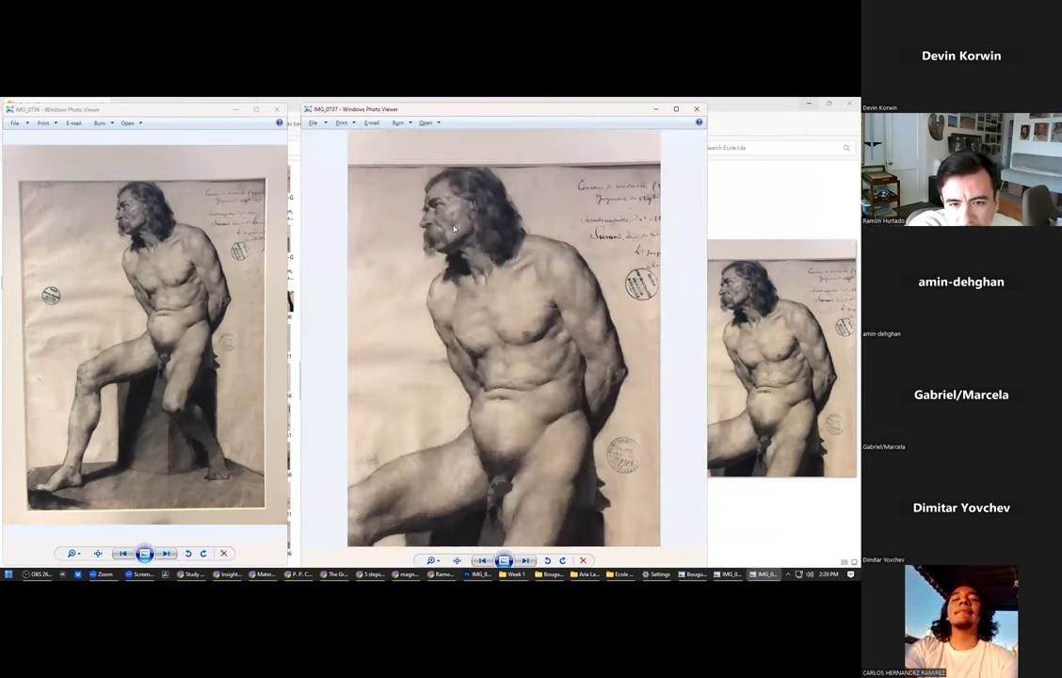
key(Right)
key(Right)
key(Left)
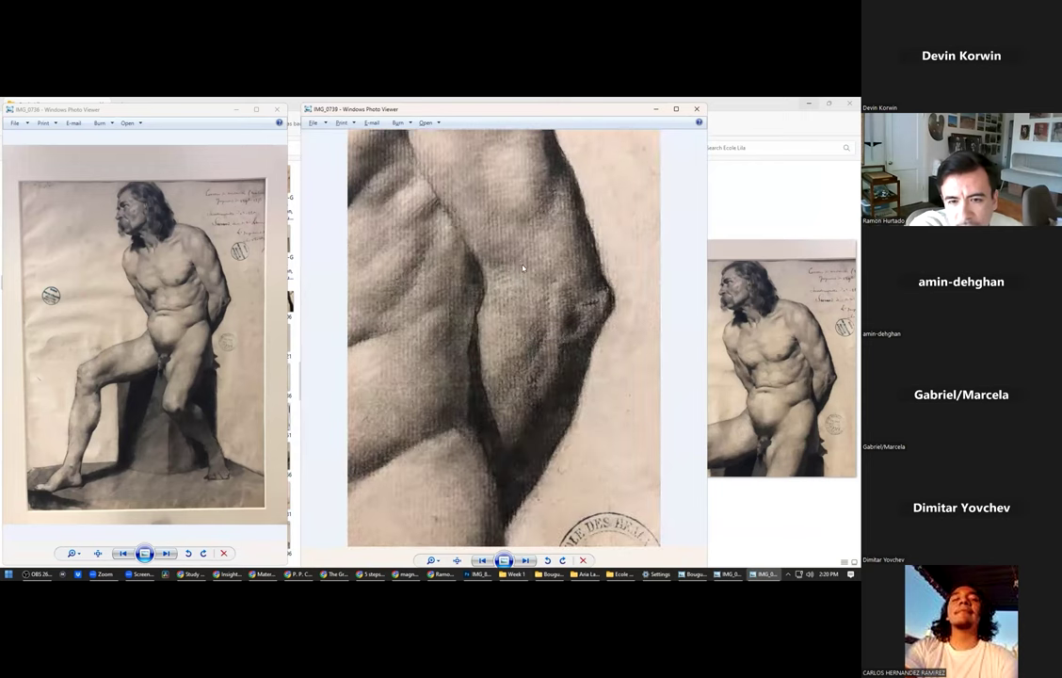
key(Right)
key(Right)
key(Right)
key(Right)
key(Right)
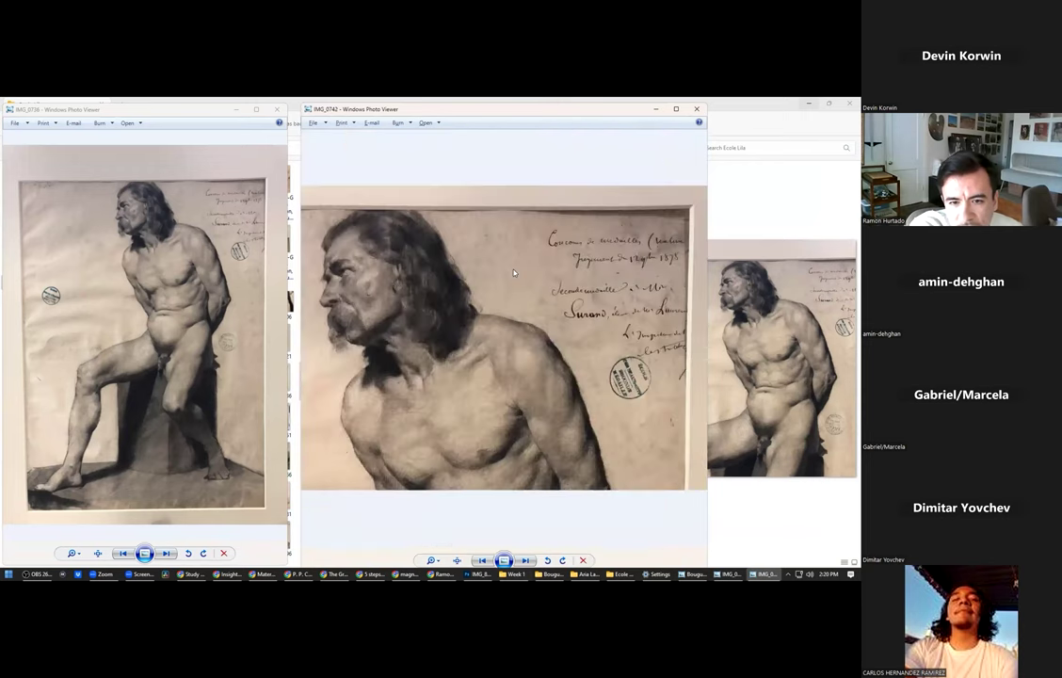
Go back through the detail photos to the foot close-up IMG_0734 and examine the contours of the foot and toes up close.
key(Left)
key(Left)
key(Left)
key(Left)
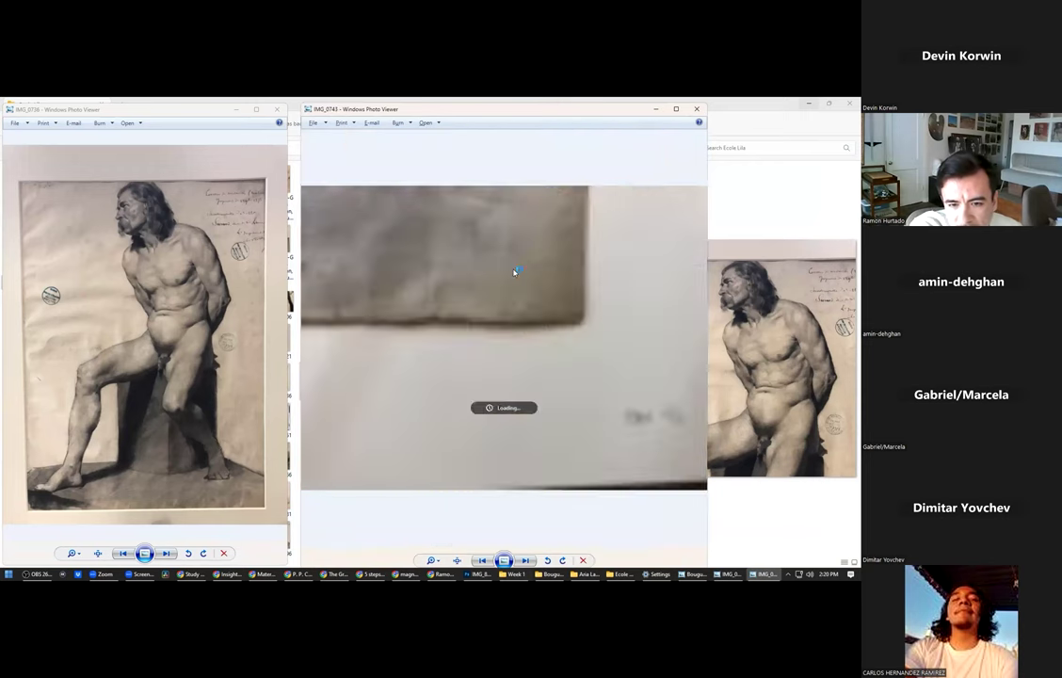
key(Left)
key(Left)
key(Left)
key(Left)
key(Left)
key(Left)
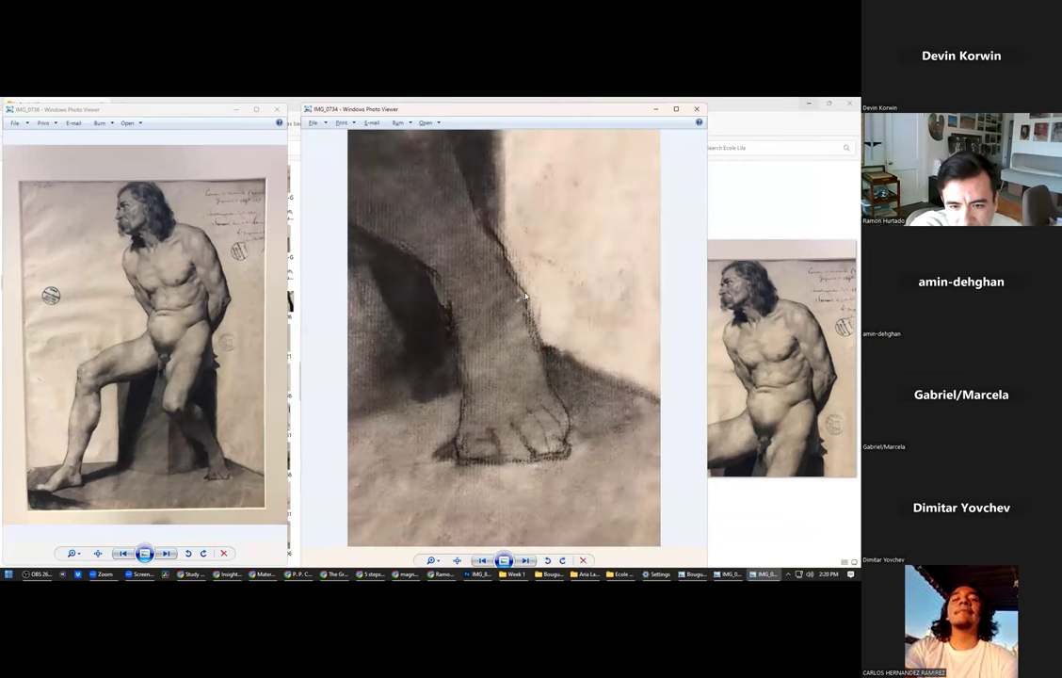
scroll(489, 345, up, 1)
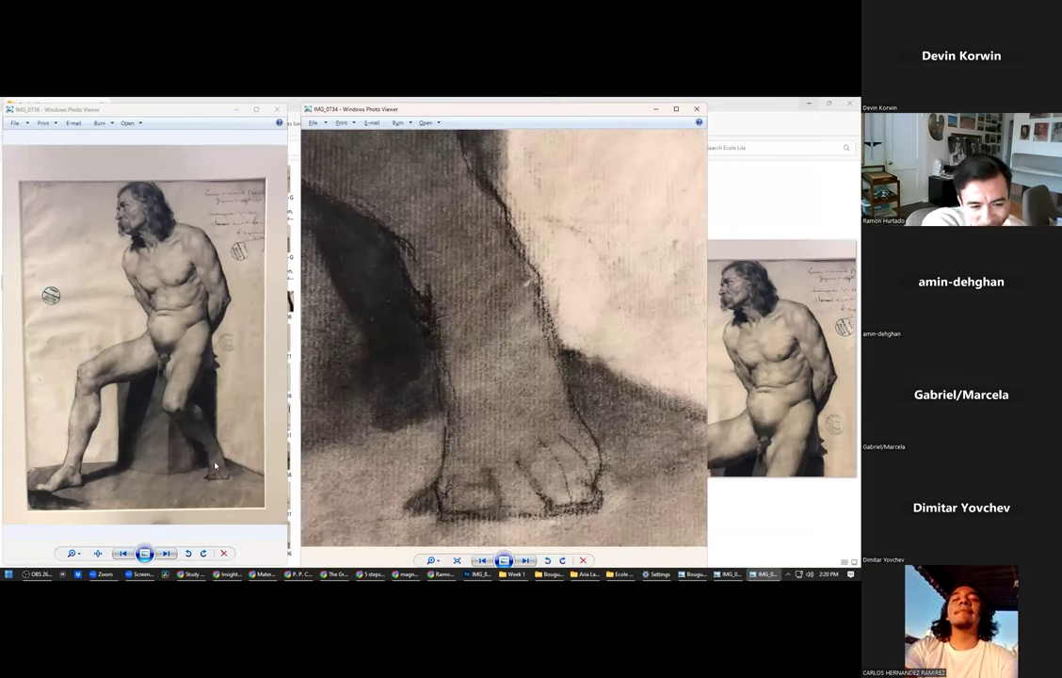
drag(560, 402, 544, 347)
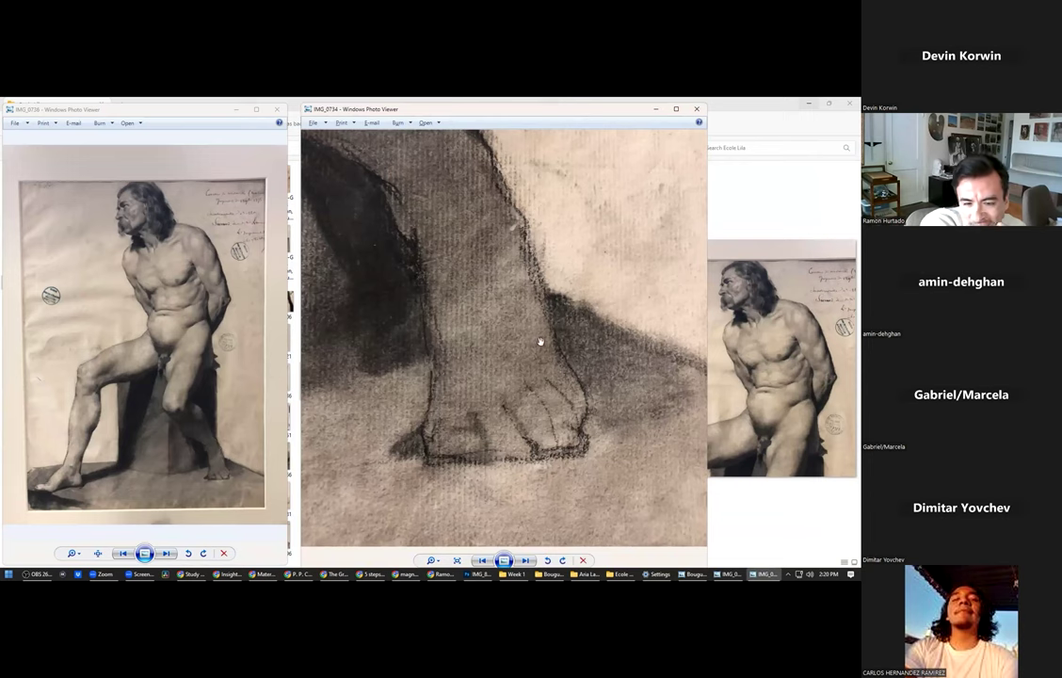
scroll(541, 341, down, 1)
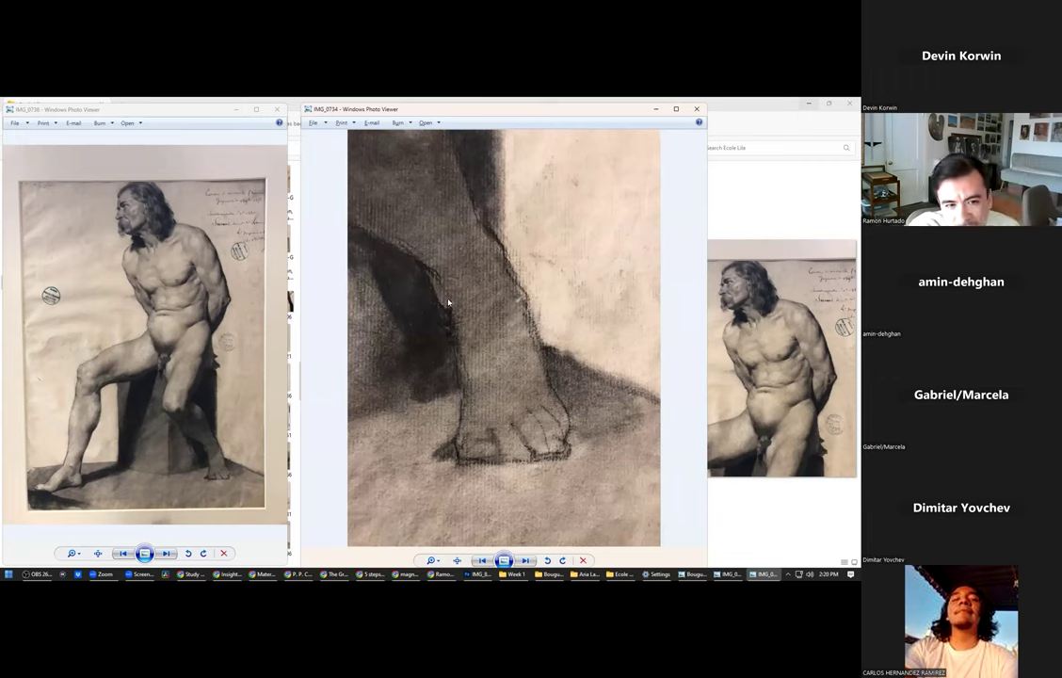
Compare the shadowed foot in the full-figure drawing IMG_0736 with its close-up in IMG_0734, examining the toes and ground line.
click(231, 411)
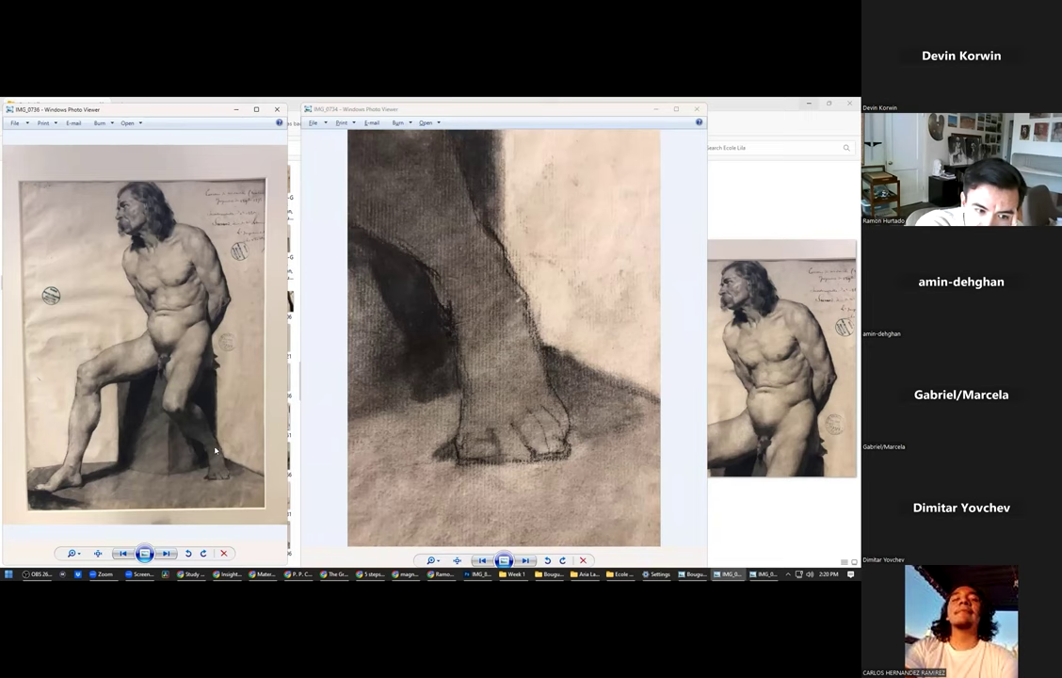
scroll(215, 451, up, 2)
drag(193, 399, 241, 469)
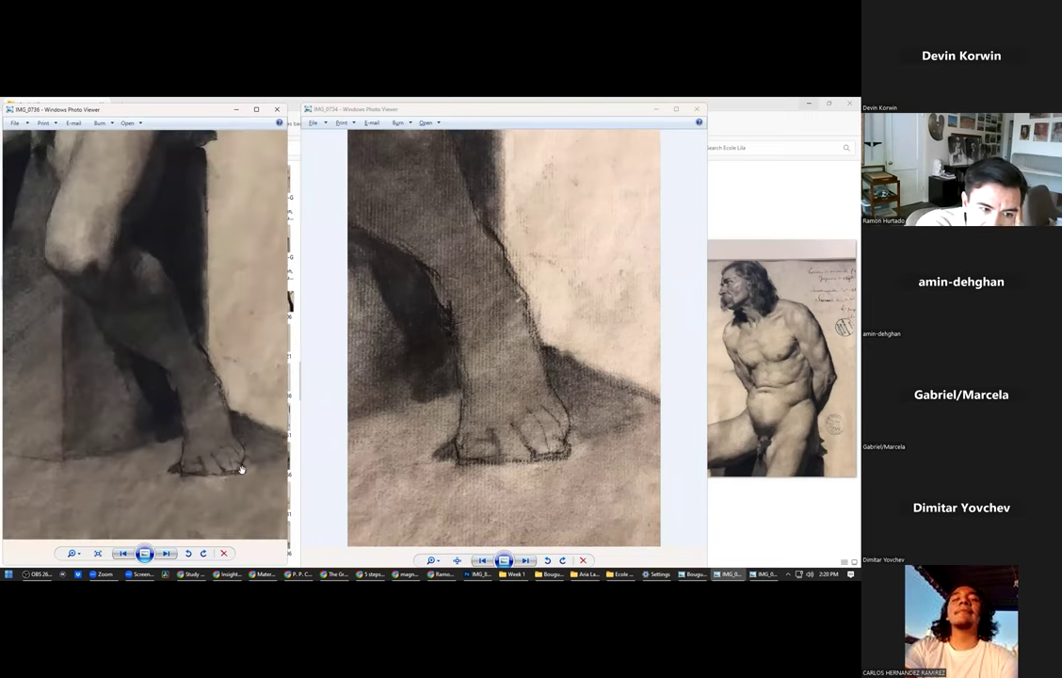
scroll(138, 268, down, 3)
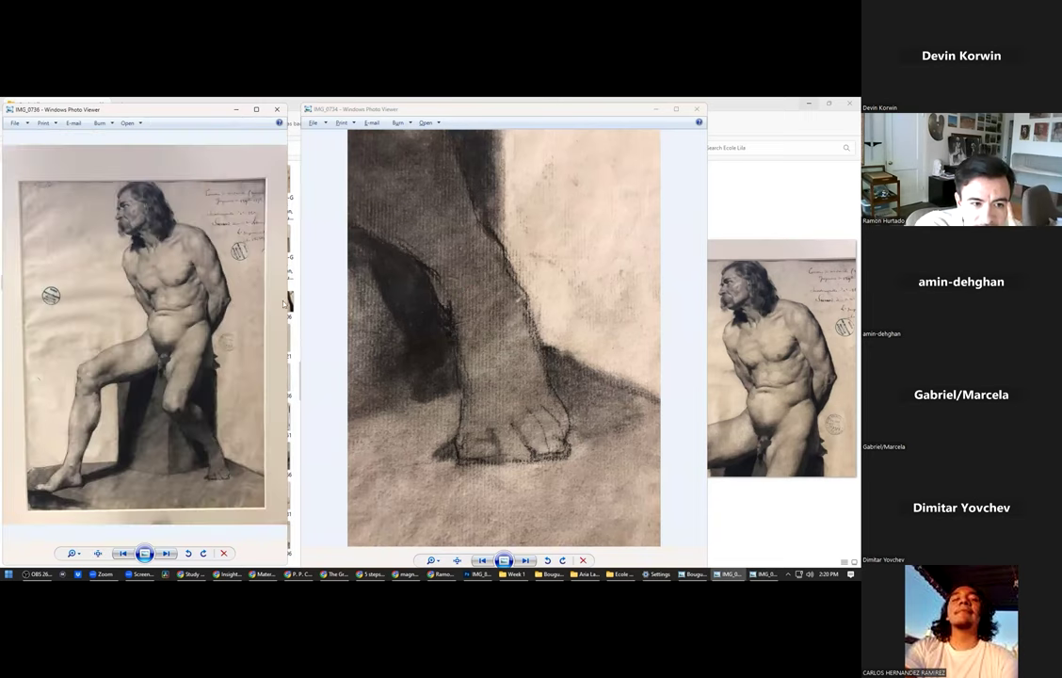
click(600, 412)
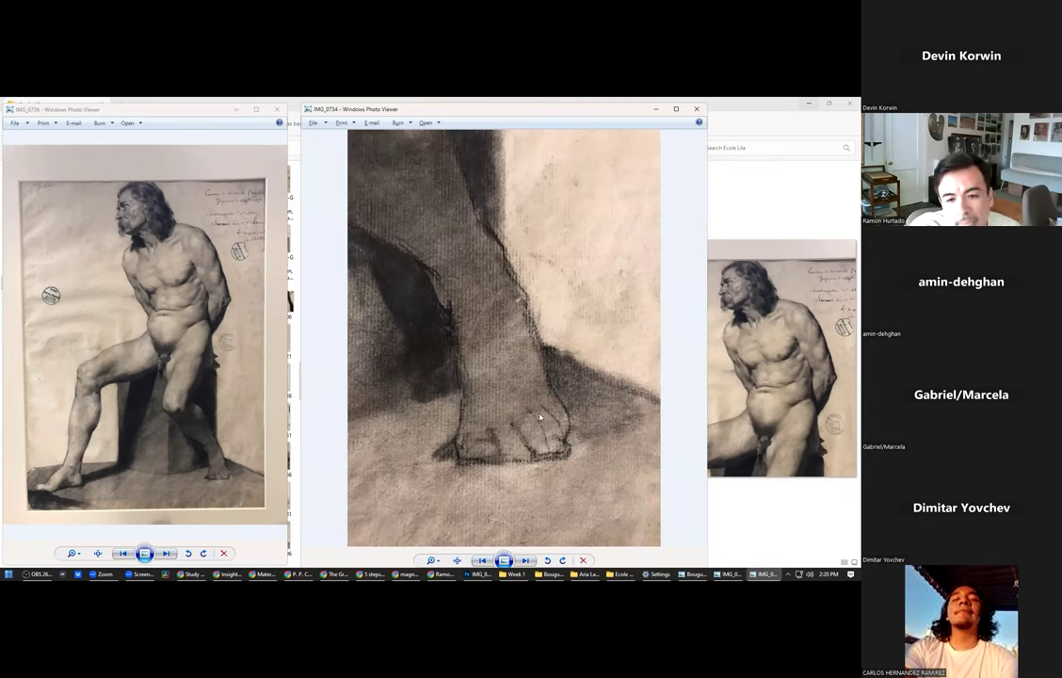
scroll(539, 416, up, 4)
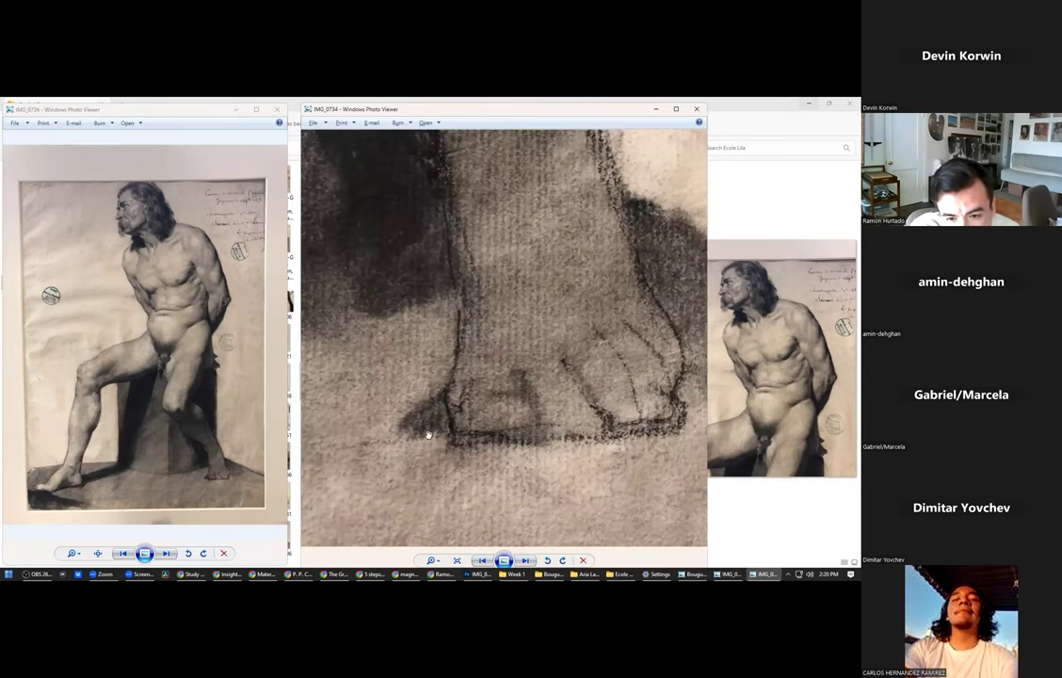
drag(401, 435, 386, 436)
drag(517, 432, 396, 435)
scroll(524, 440, down, 4)
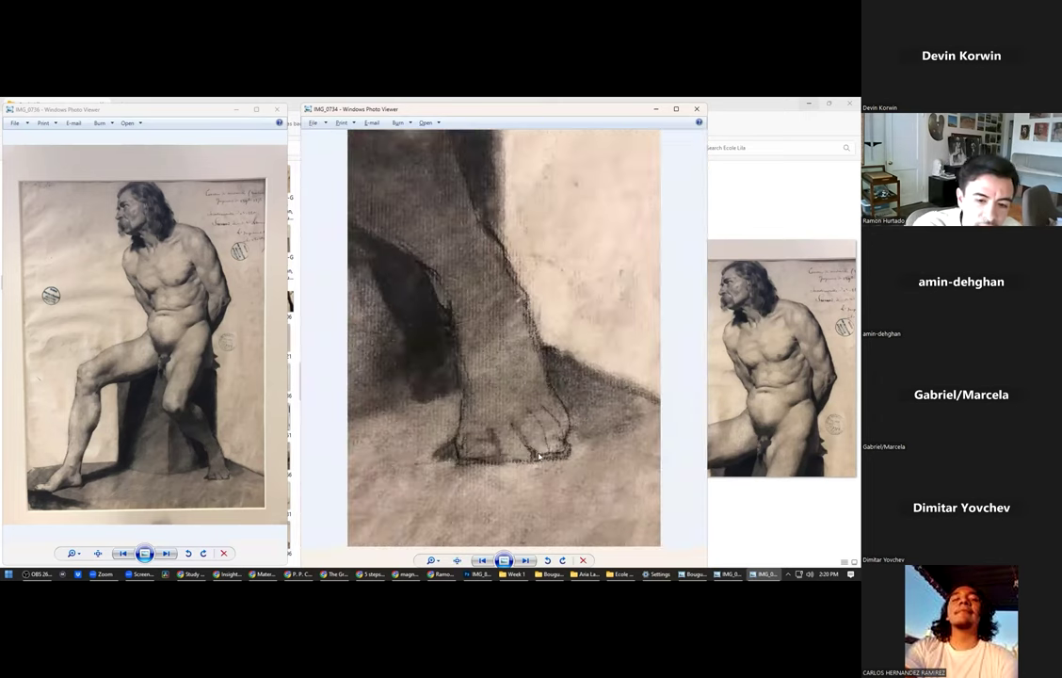
Bring up the shoulder close-up IMG_0733 and compare it with the same shoulder and arm in the full-figure drawing.
key(Left)
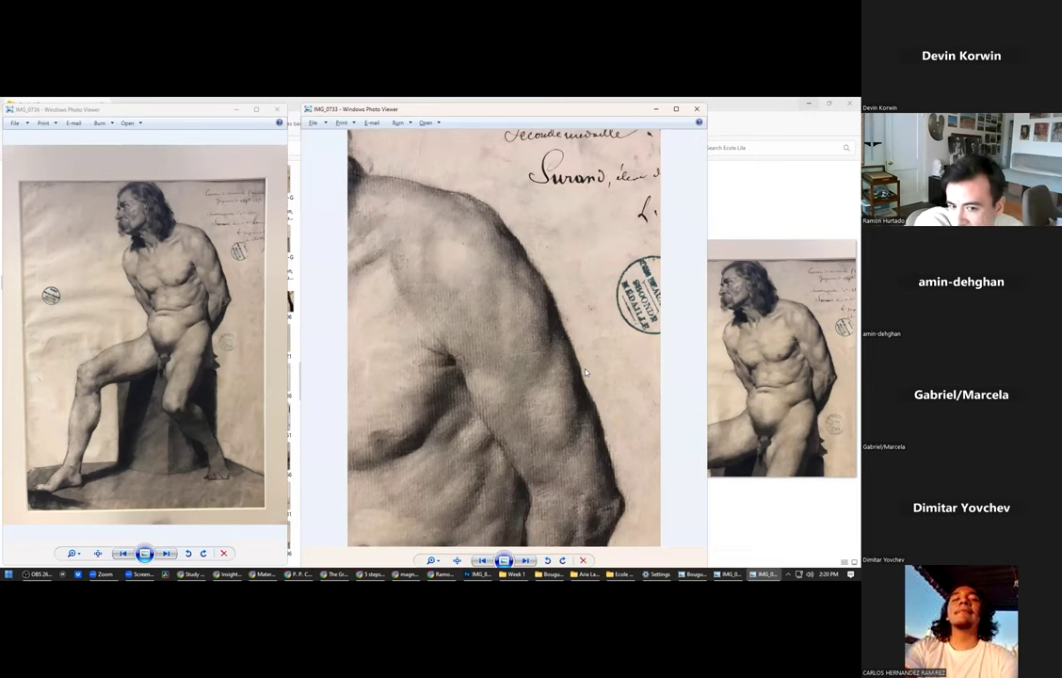
scroll(527, 311, up, 1)
scroll(499, 287, down, 1)
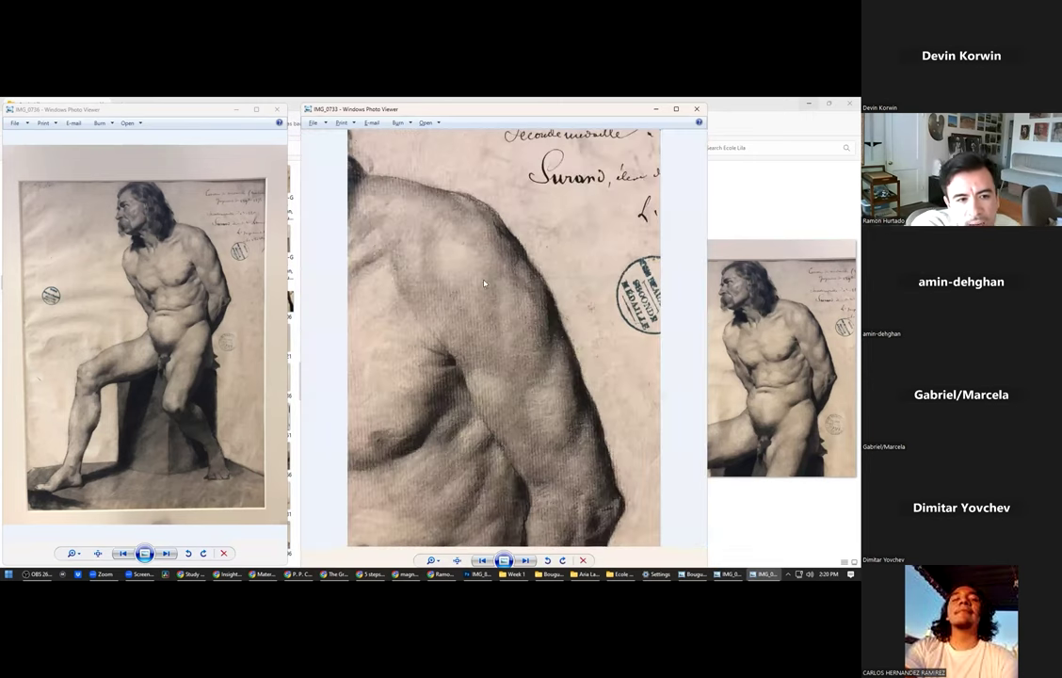
click(246, 262)
scroll(247, 261, up, 3)
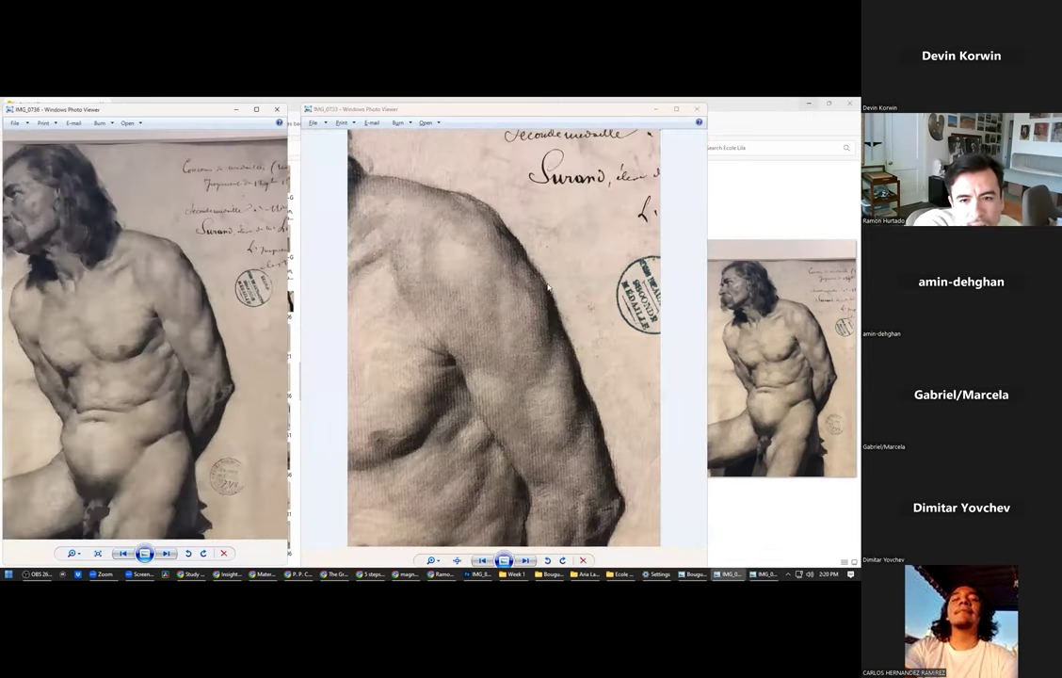
scroll(518, 284, up, 1)
scroll(466, 297, down, 1)
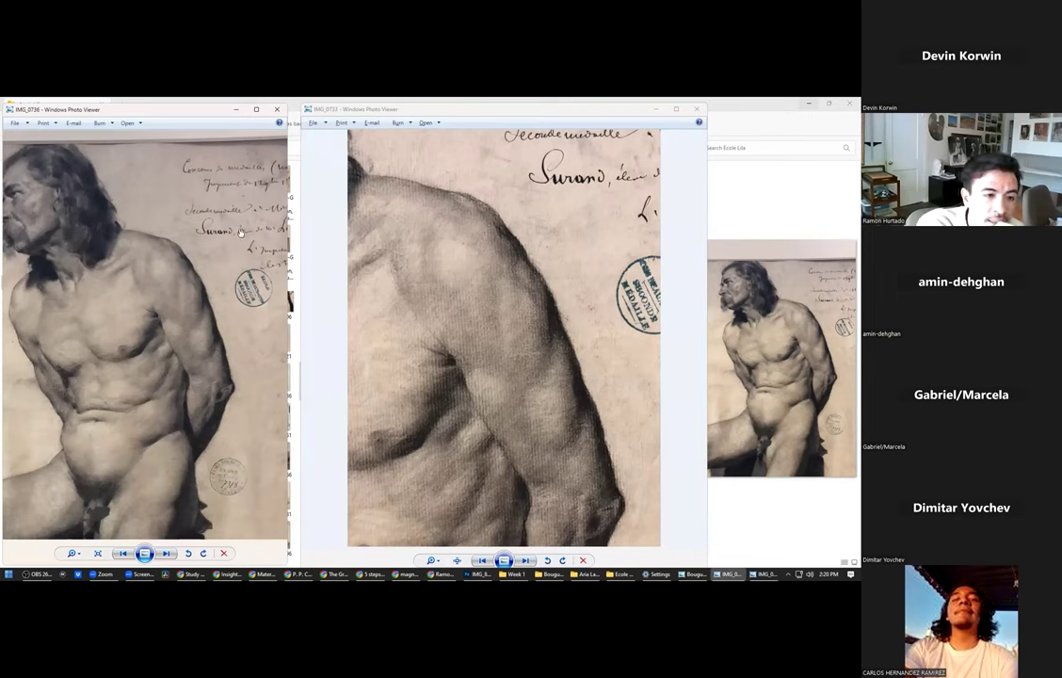
scroll(143, 256, down, 3)
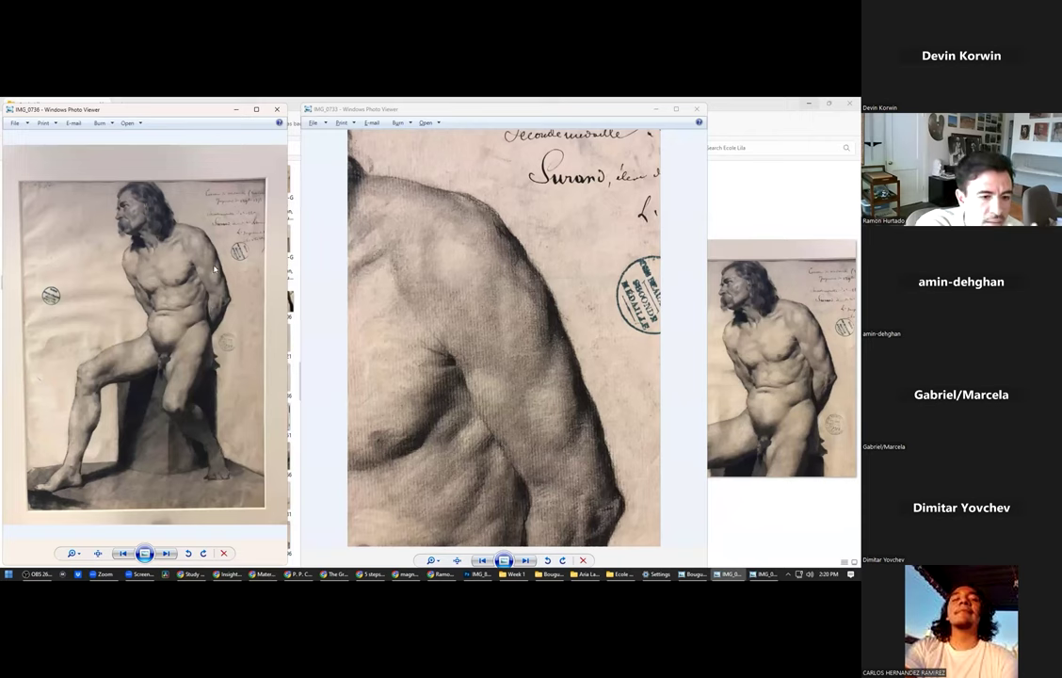
scroll(199, 253, up, 3)
drag(197, 248, 209, 360)
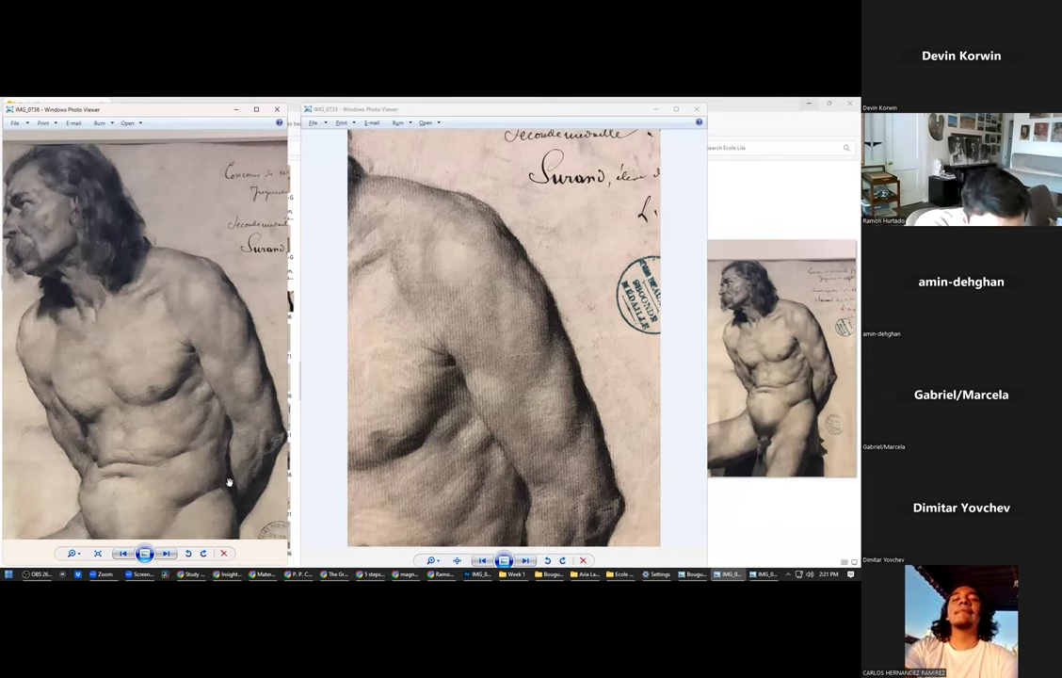
click(548, 454)
scroll(184, 311, down, 5)
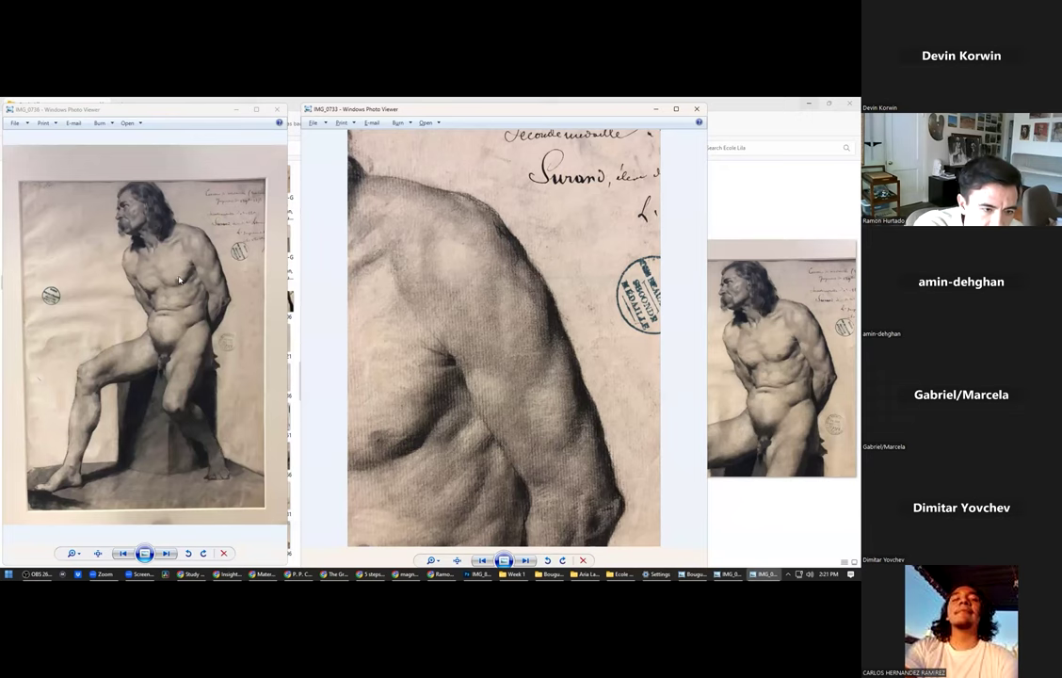
Widen the window of the full-figure drawing IMG_0736 and examine the torso, neck and head in detail.
click(179, 280)
scroll(179, 280, up, 3)
scroll(193, 310, down, 1)
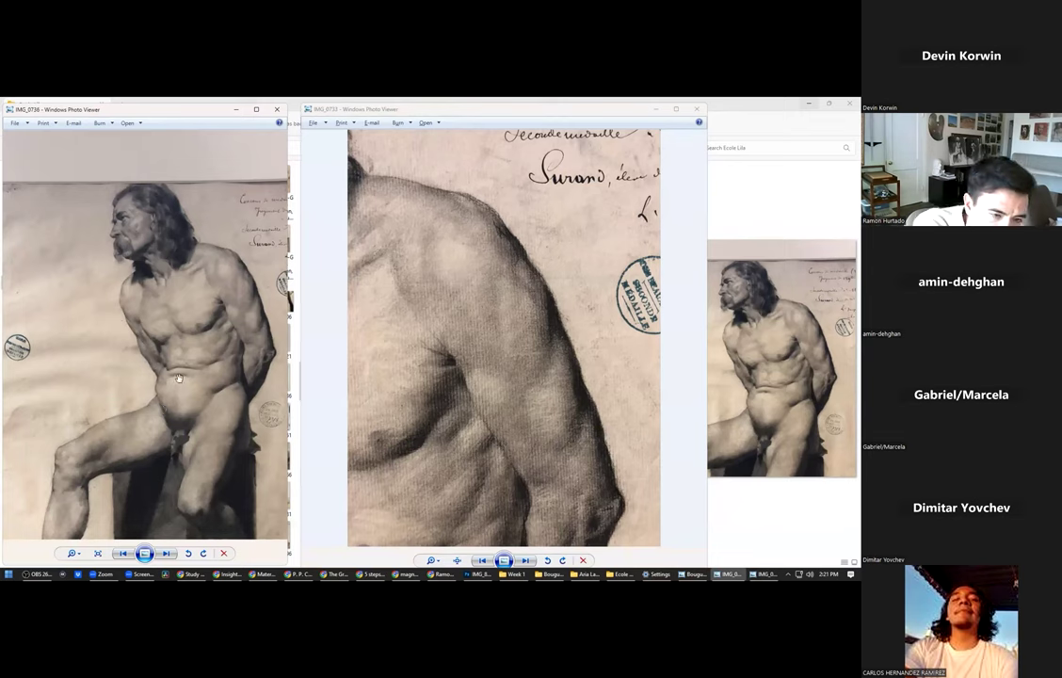
scroll(165, 301, up, 2)
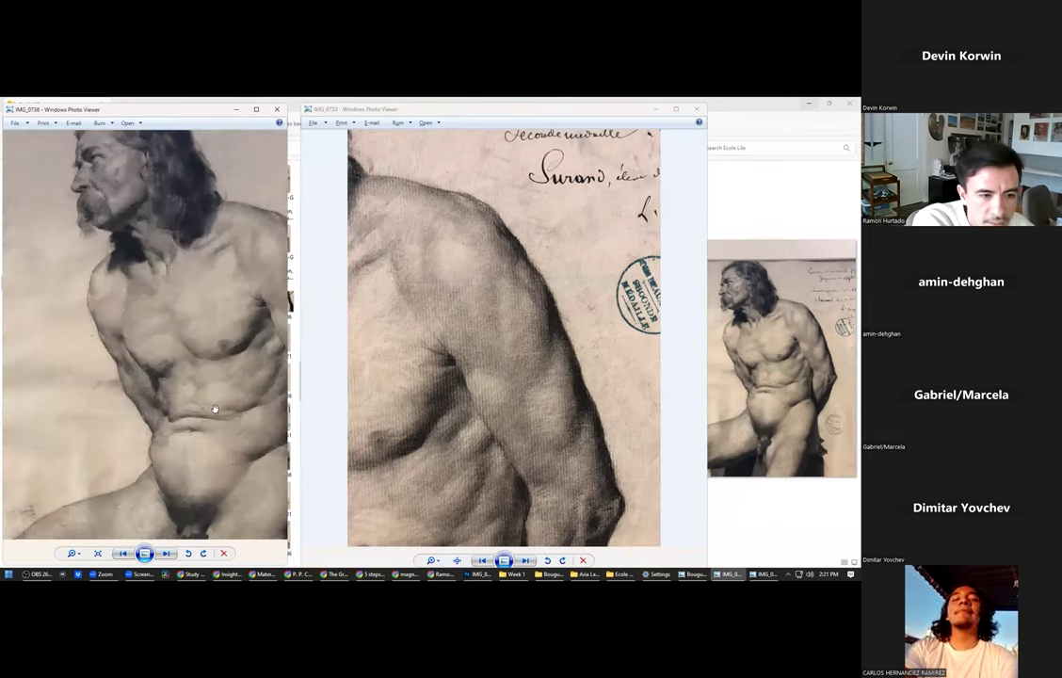
scroll(143, 186, up, 5)
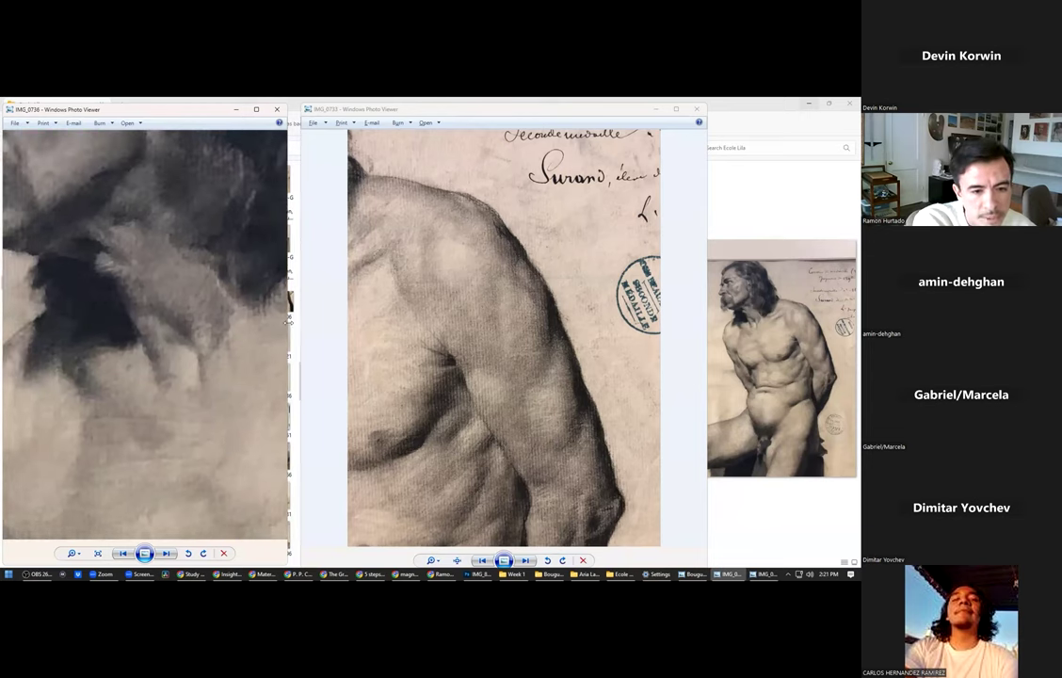
drag(287, 322, 367, 329)
scroll(243, 377, down, 2)
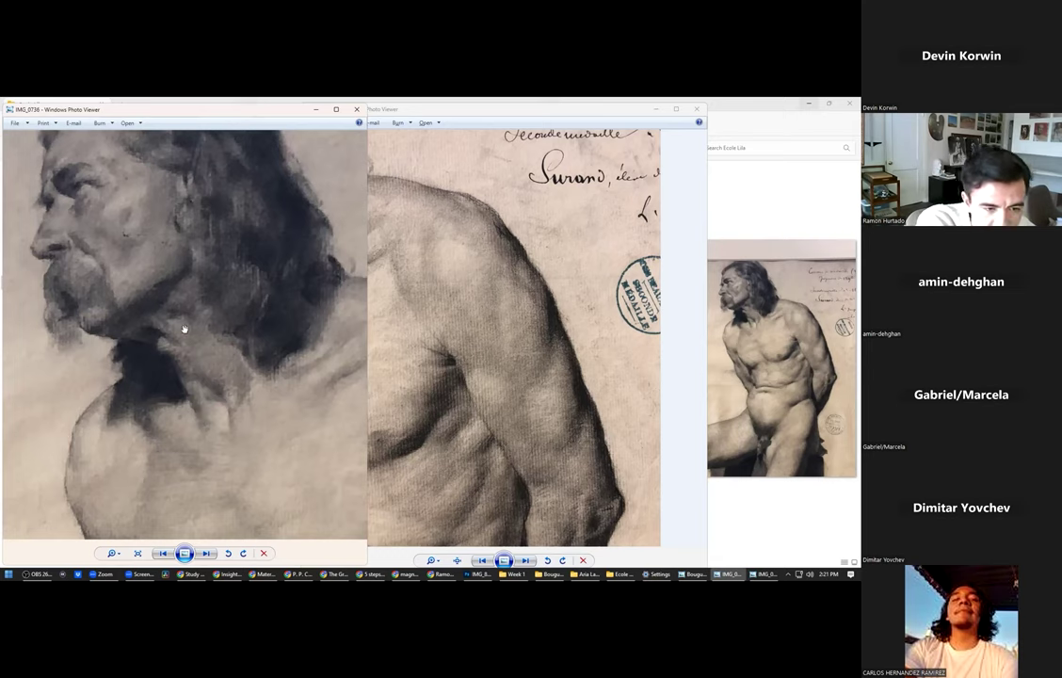
scroll(160, 344, up, 1)
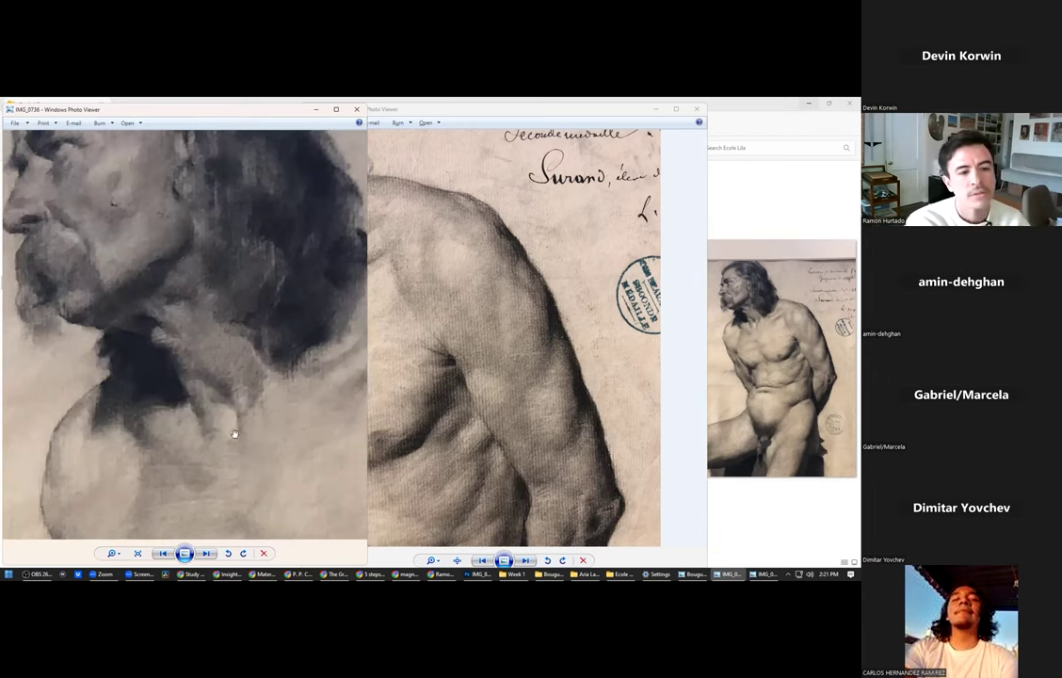
scroll(188, 367, down, 3)
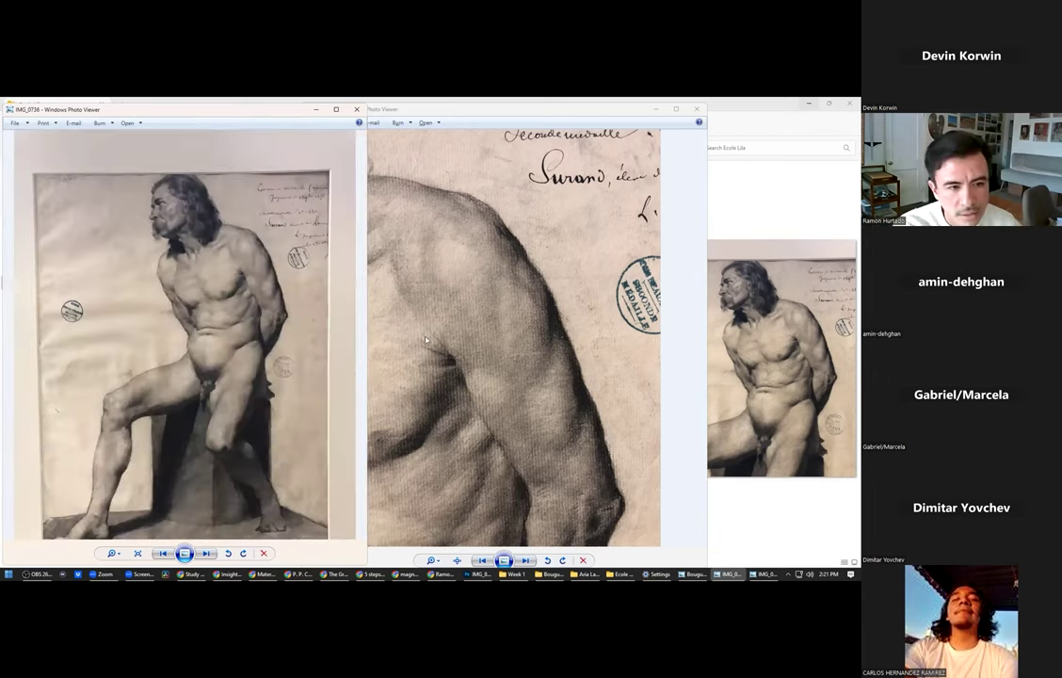
Go back to the close-up IMG_0731 and compare its jaw and neck shadow with the head in the full-figure drawing.
click(378, 288)
key(Left)
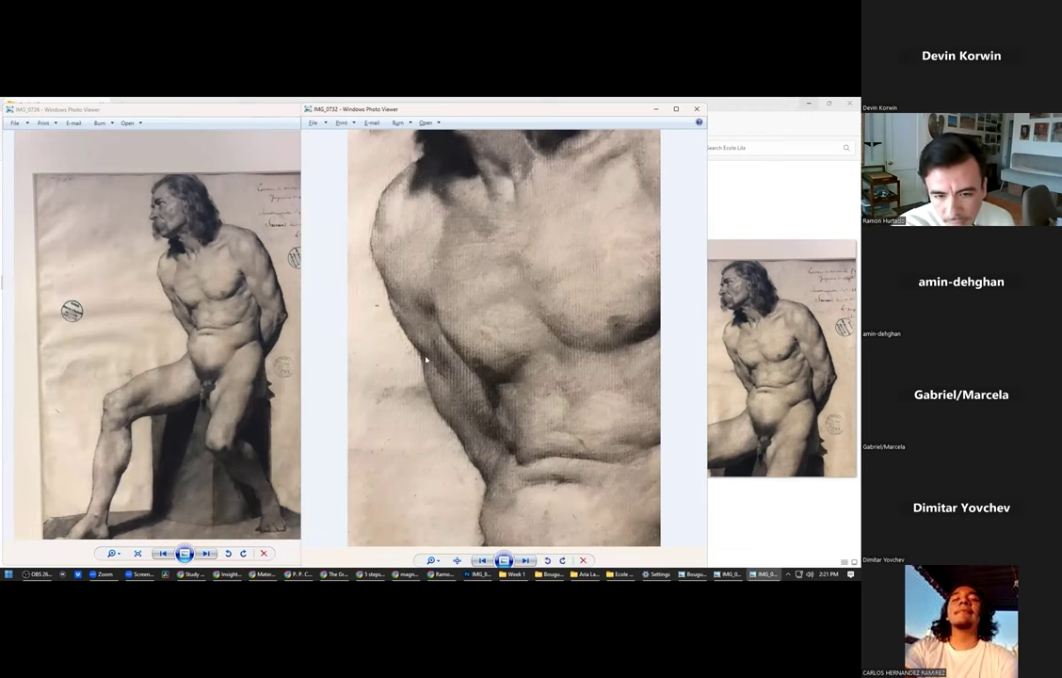
key(Left)
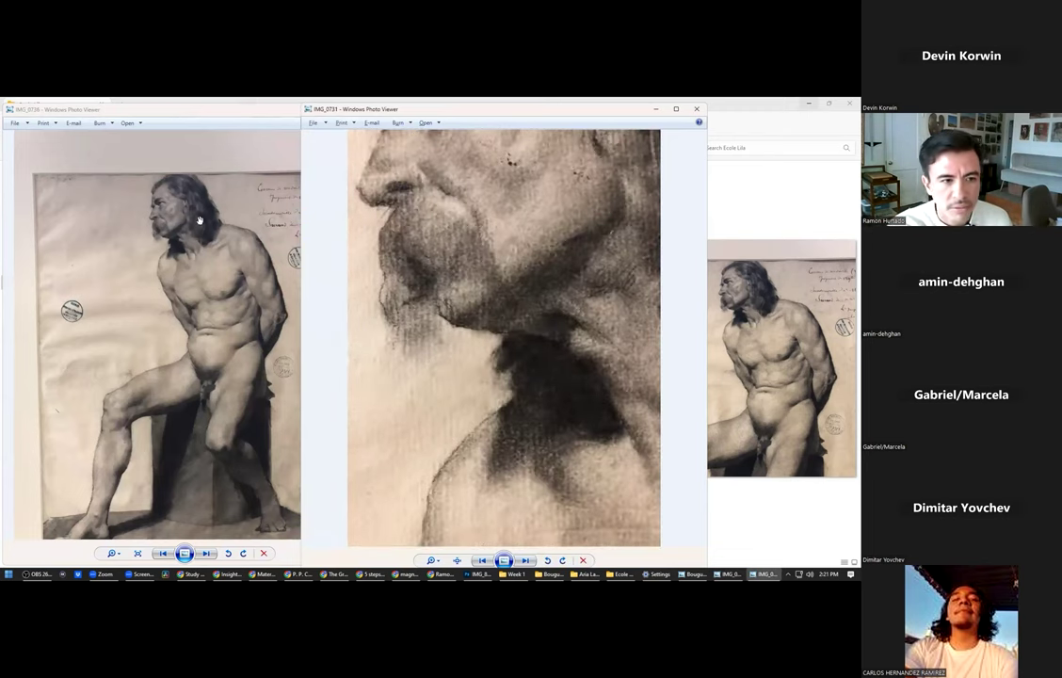
scroll(200, 220, up, 4)
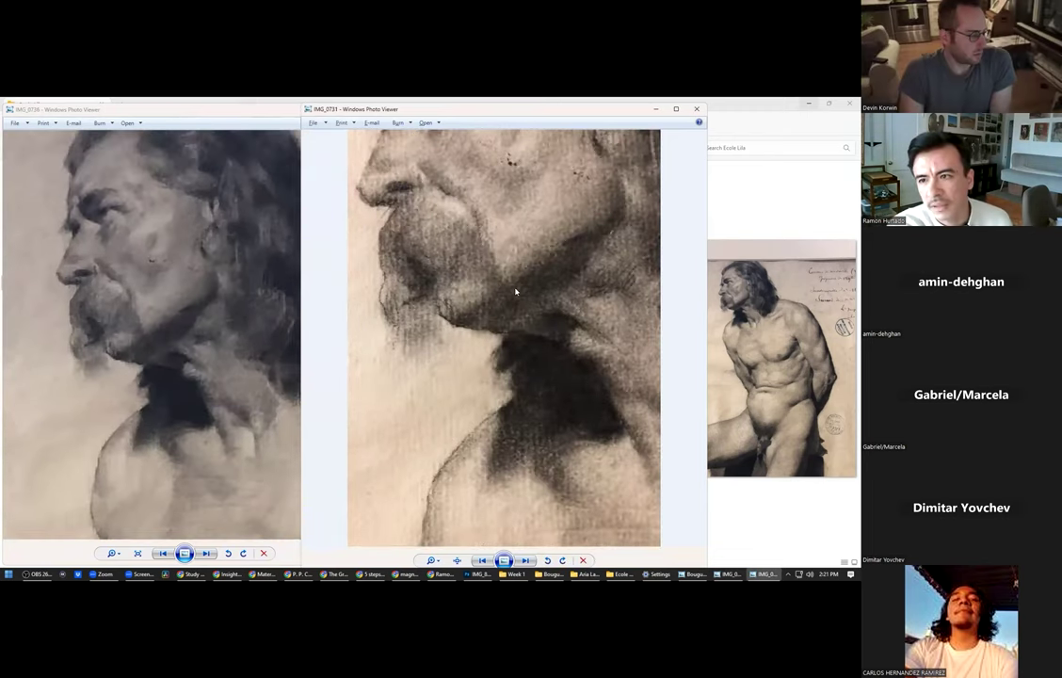
scroll(495, 287, up, 3)
scroll(522, 395, down, 2)
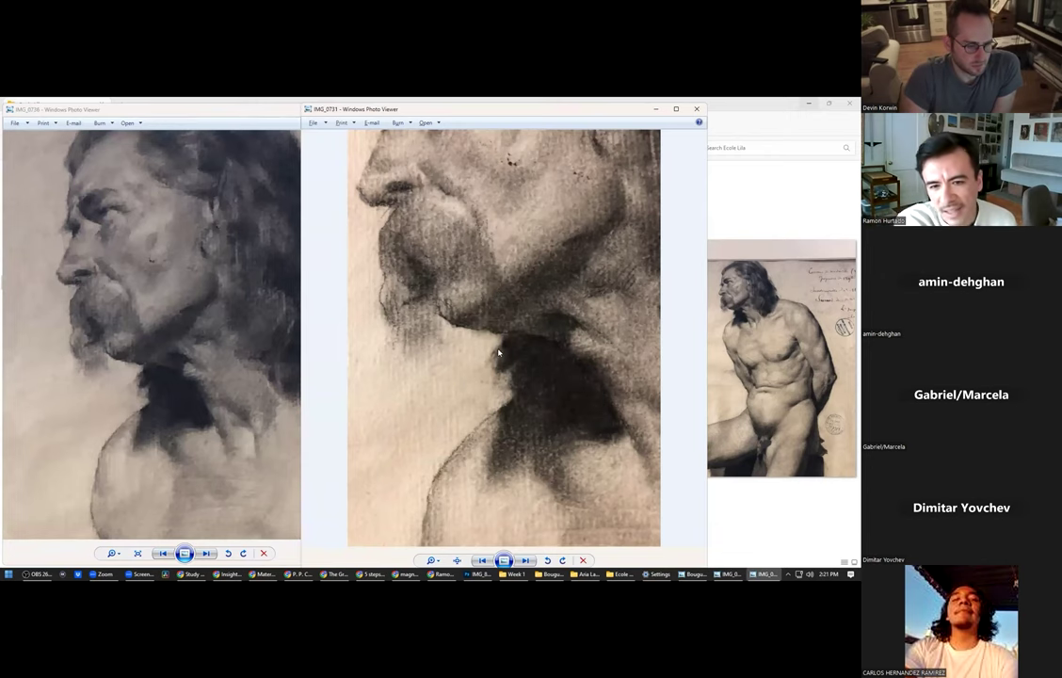
Go back through the close-ups to the foot detail IMG_0723 and show it beside the whole figure in IMG_0736.
key(Left)
key(Left)
key(Left)
key(Left)
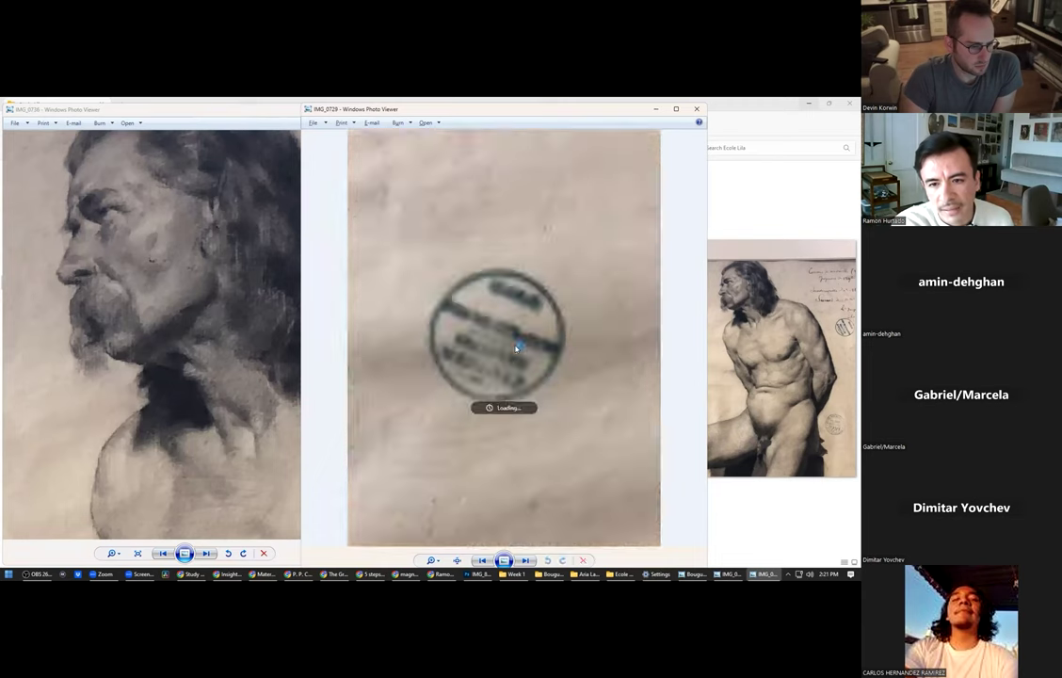
key(Left)
key(Left)
key(Left)
key(Left)
key(Left)
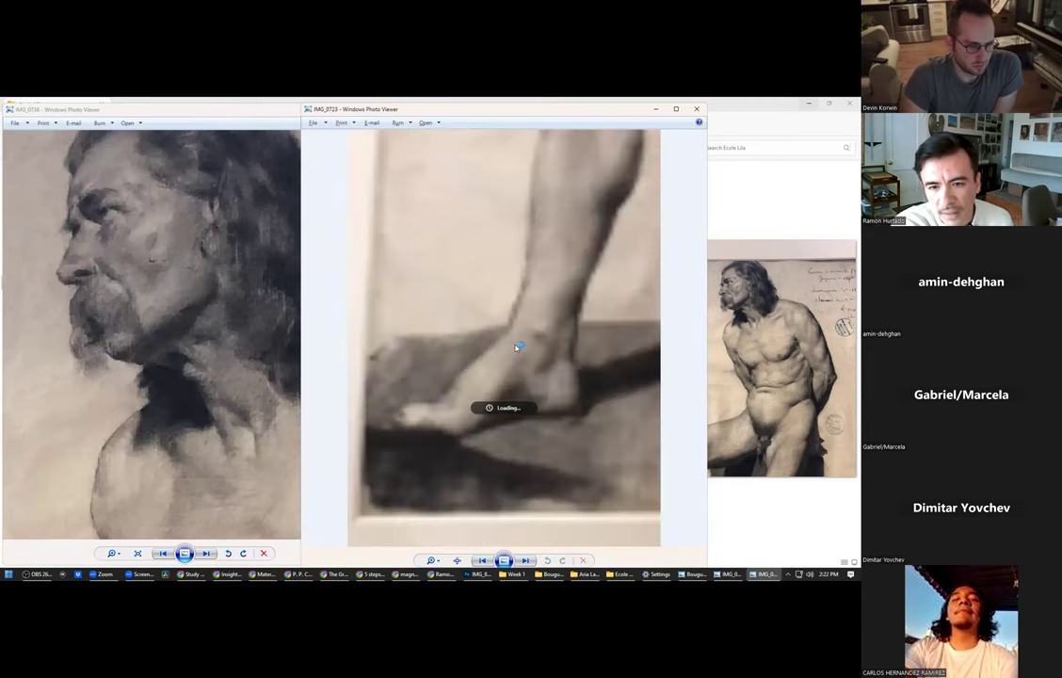
key(Right)
scroll(433, 325, up, 2)
scroll(433, 325, down, 2)
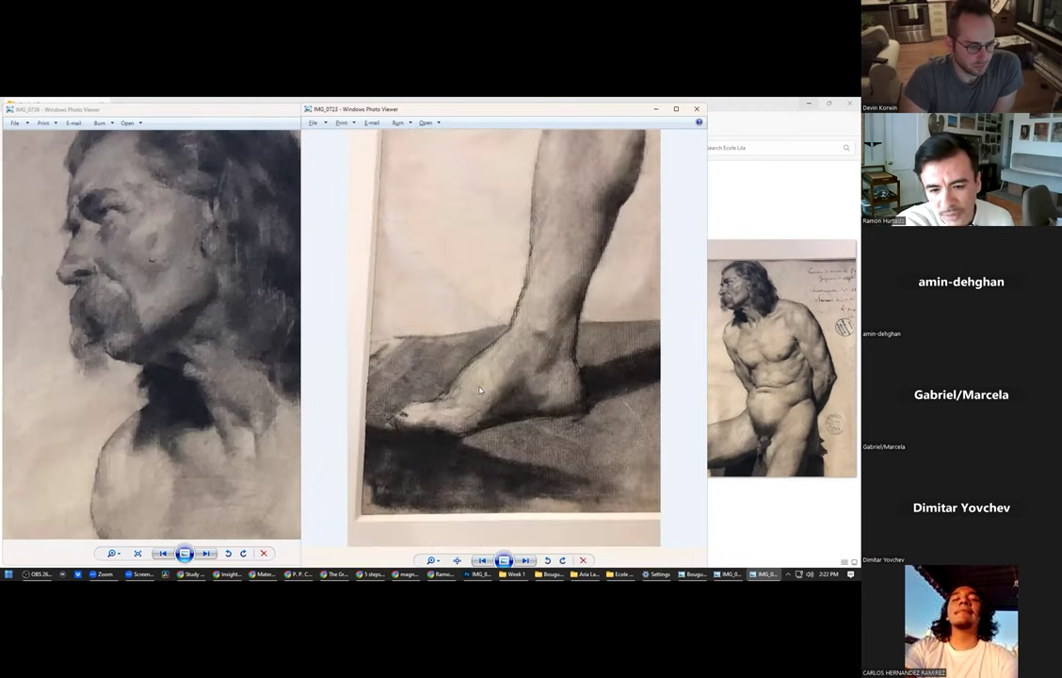
scroll(506, 322, up, 2)
click(214, 347)
scroll(214, 347, down, 3)
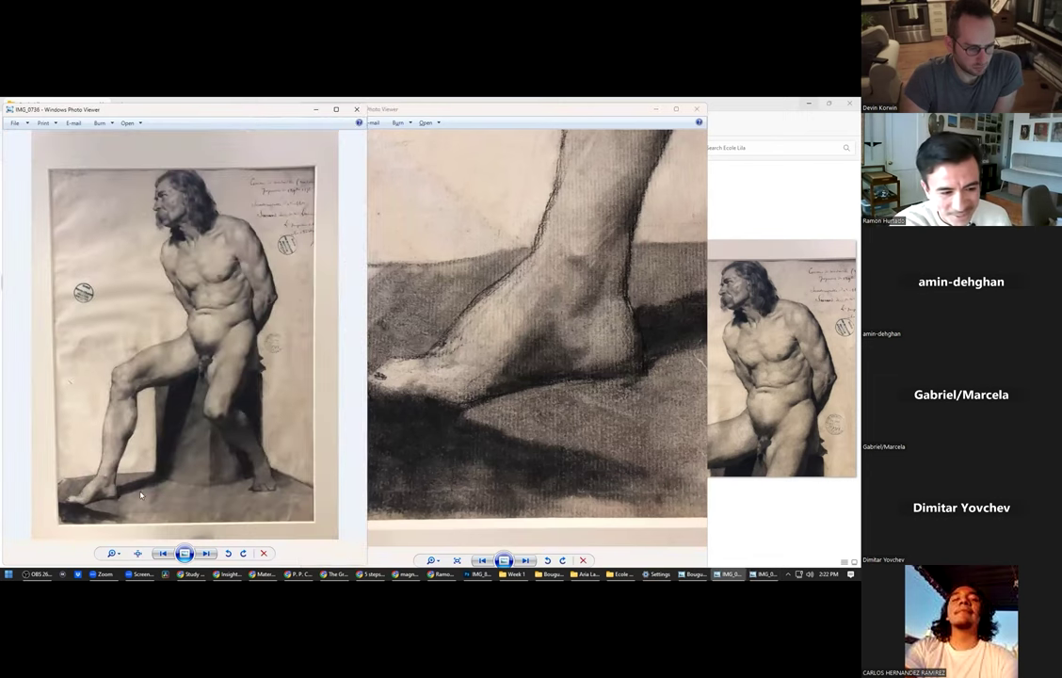
Examine the toes, ankle and heel of the foot in the close-up IMG_0723.
click(514, 368)
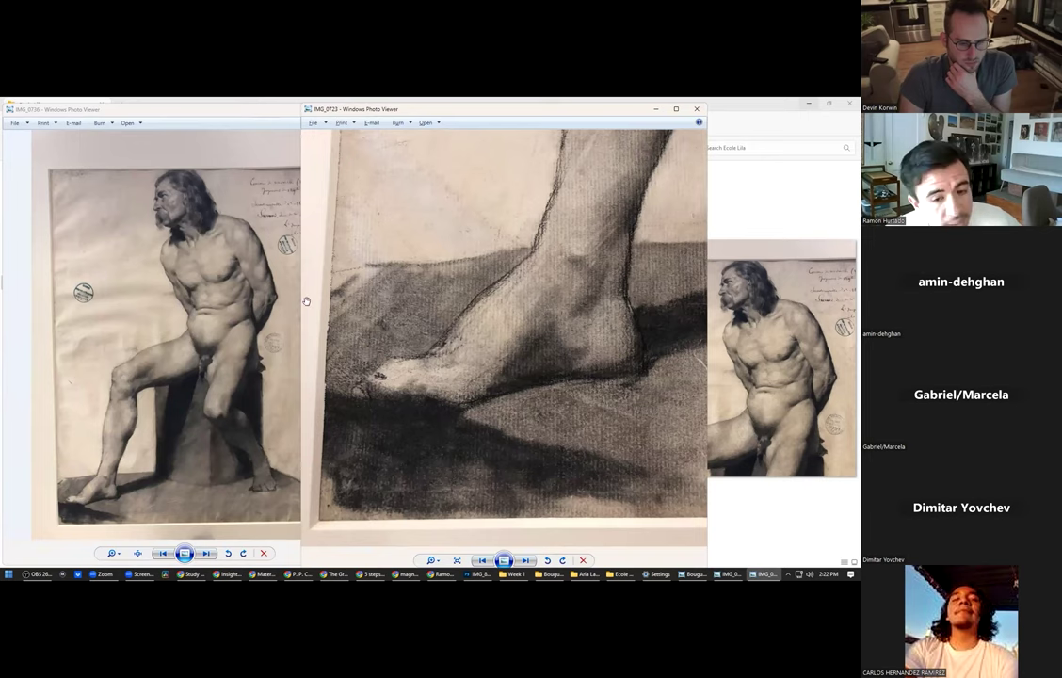
scroll(446, 372, up, 3)
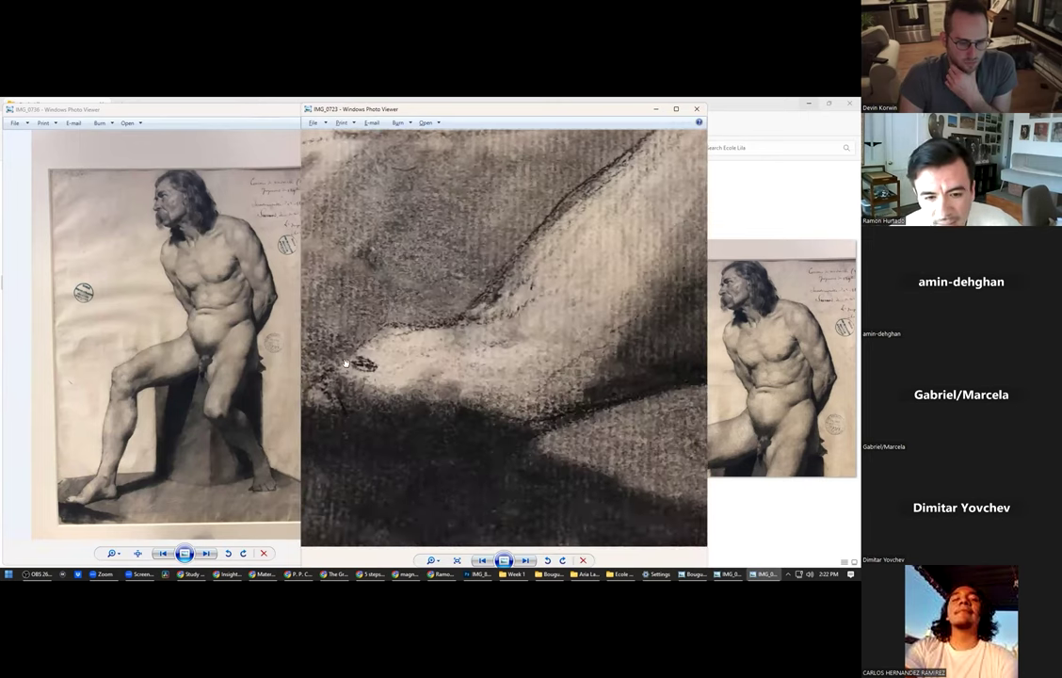
scroll(436, 440, down, 4)
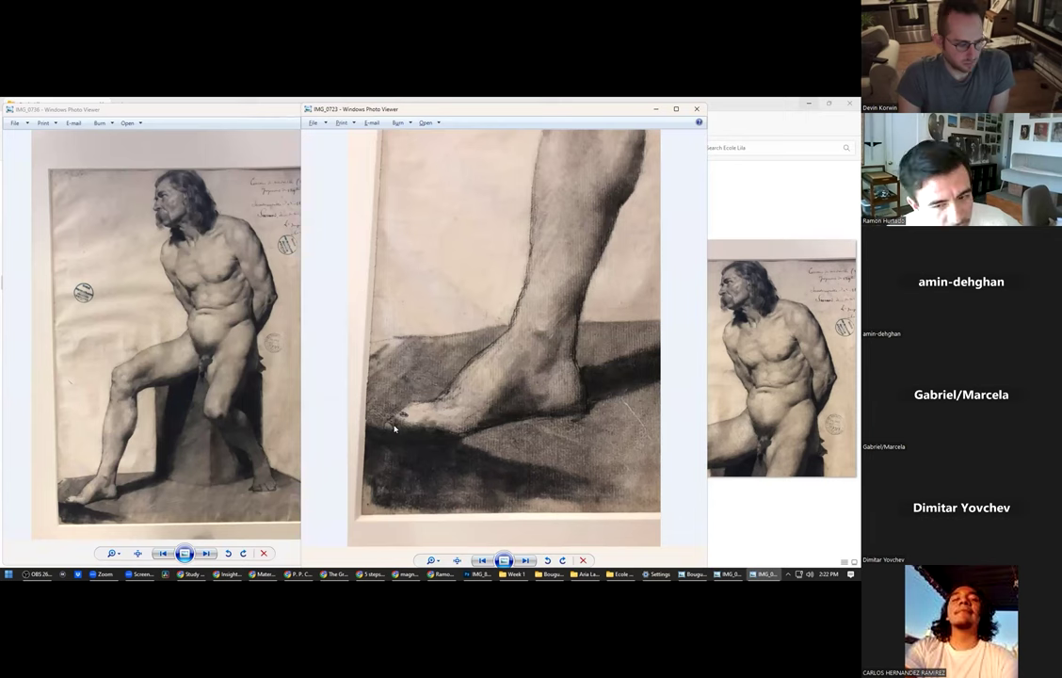
scroll(461, 370, up, 3)
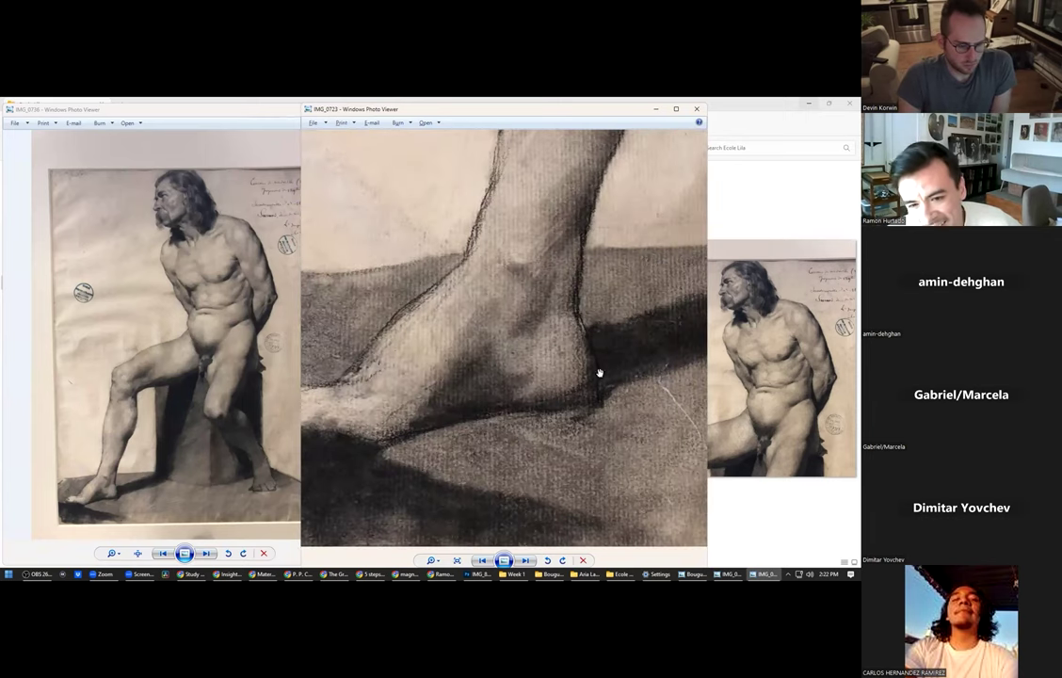
scroll(468, 379, down, 1)
scroll(562, 367, up, 3)
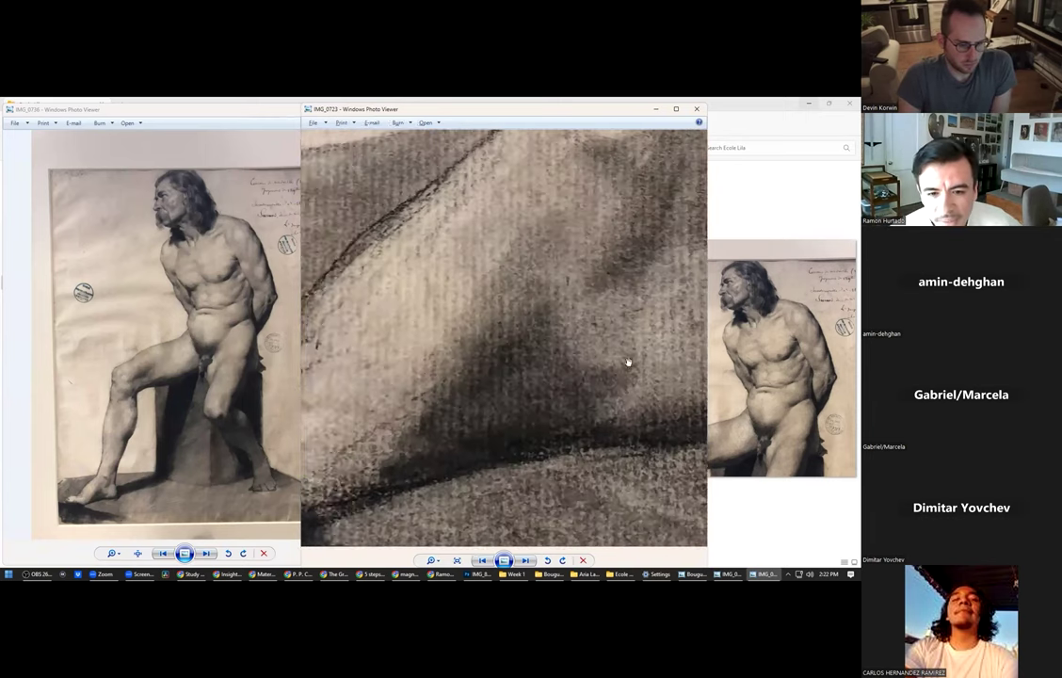
scroll(534, 356, down, 2)
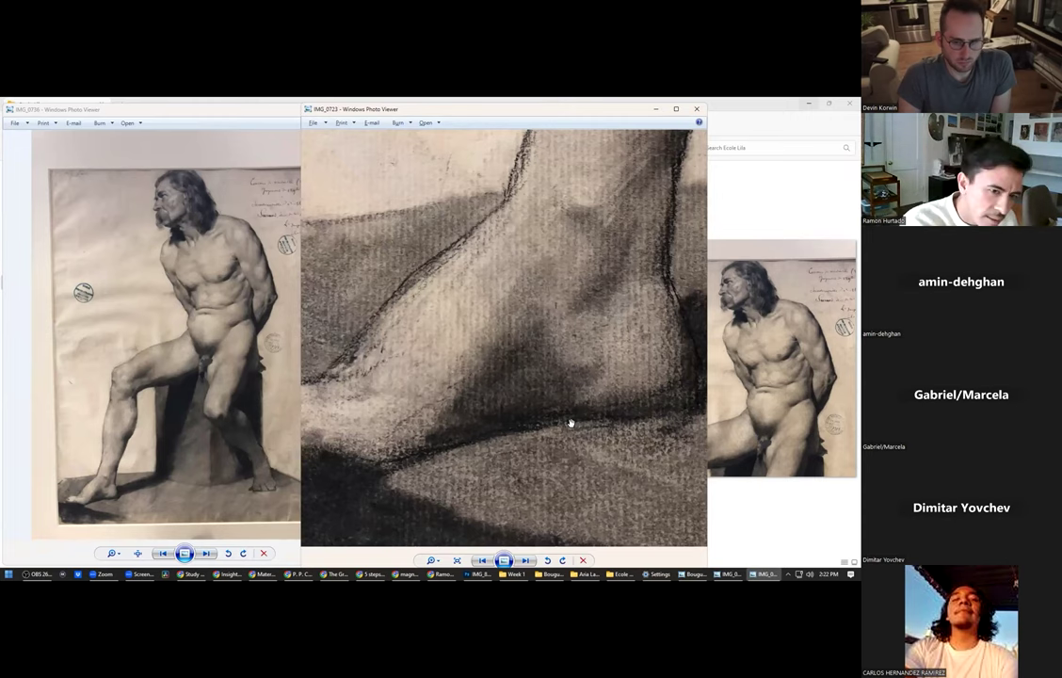
Close both photo windows, IMG_0723 and IMG_0736, to return to the Ecole Lila folder.
click(696, 110)
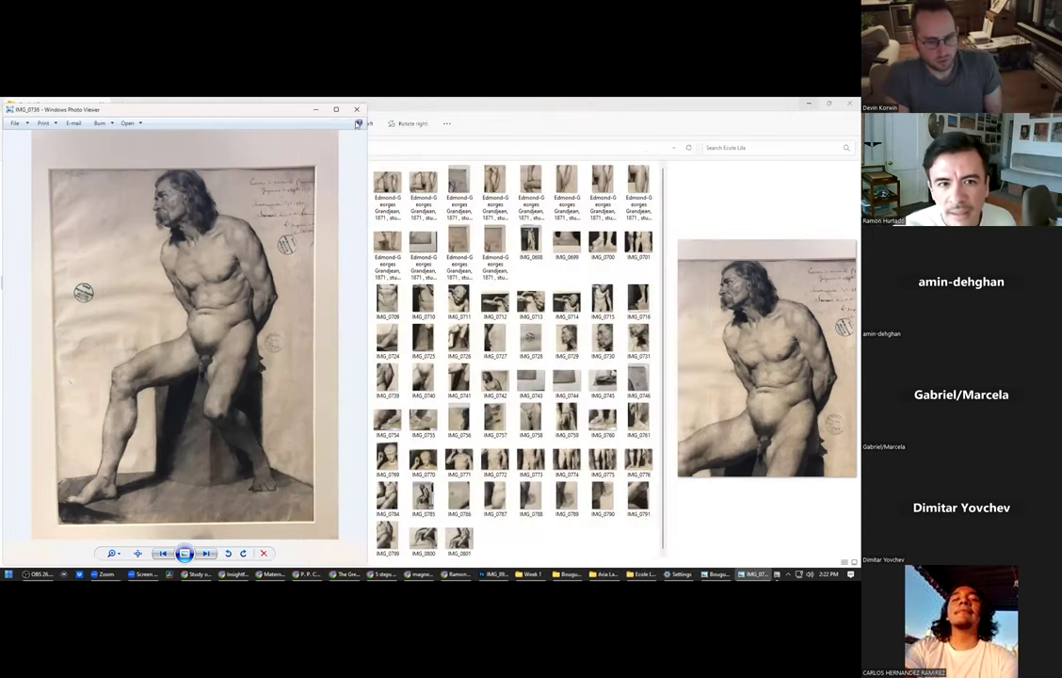
click(357, 109)
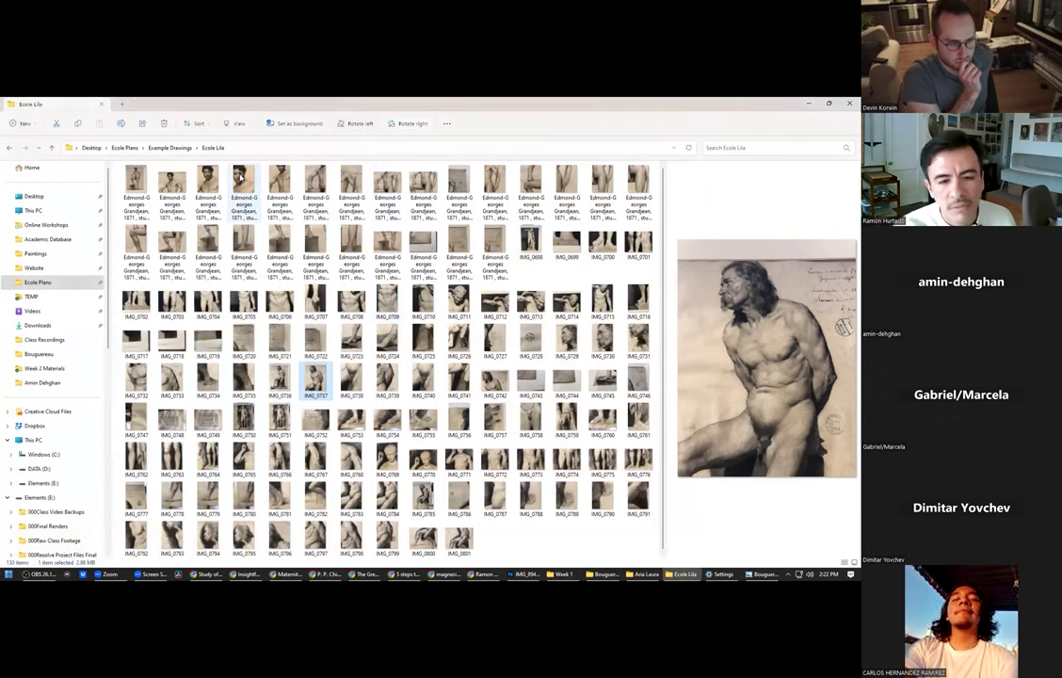
Open the Academic Database folder in a second window and return the front window to the Ecole Lila folder.
click(52, 240)
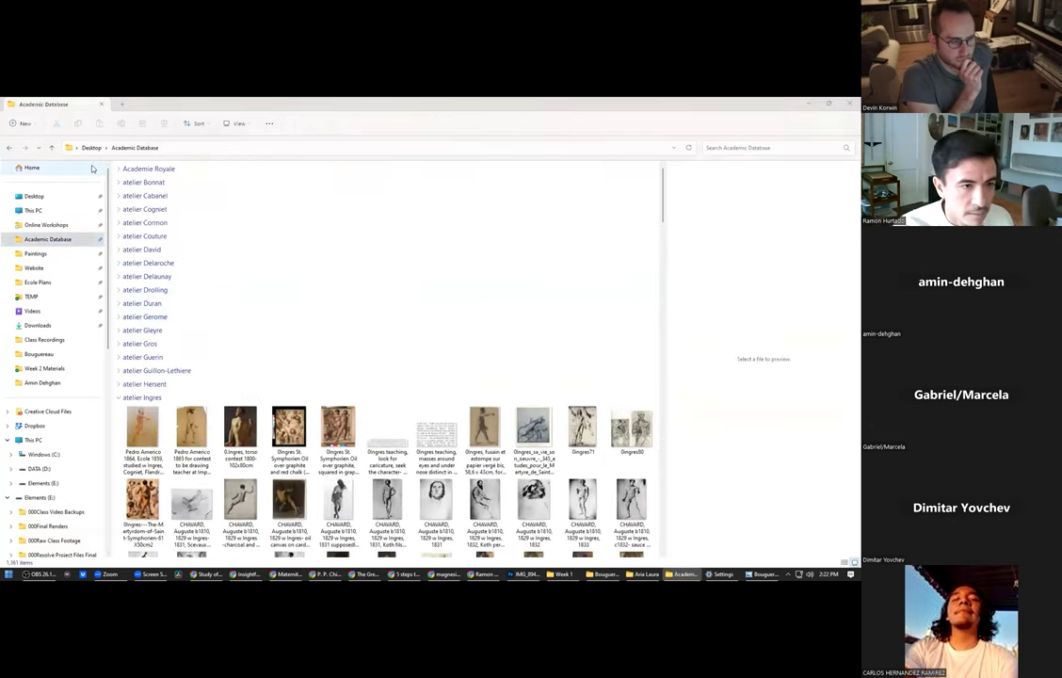
key(ctrl+n)
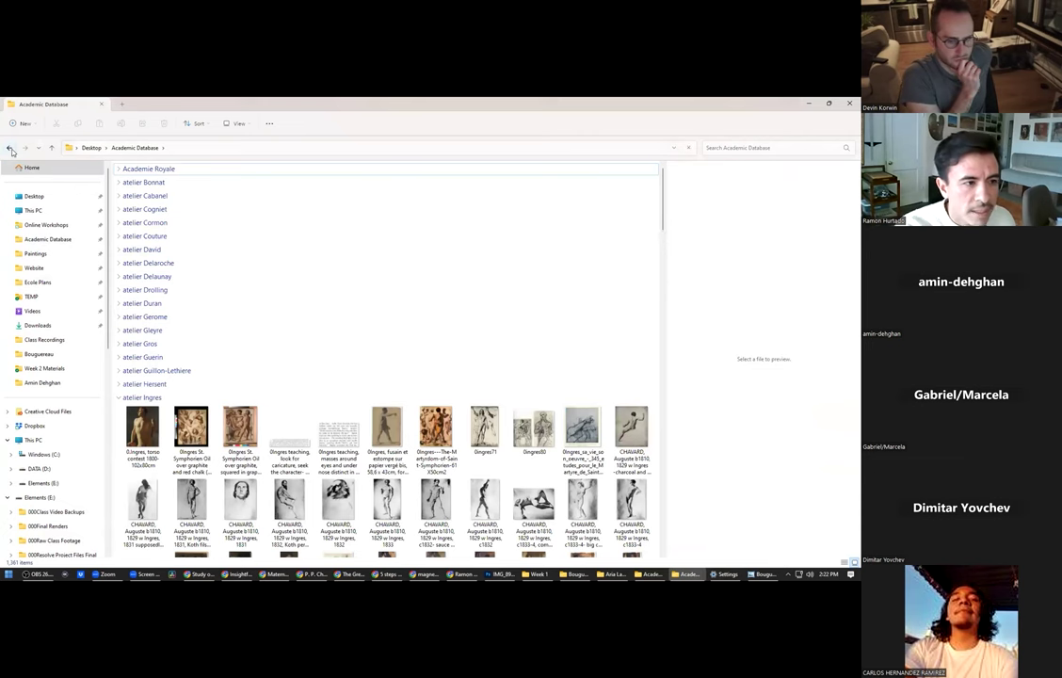
click(10, 148)
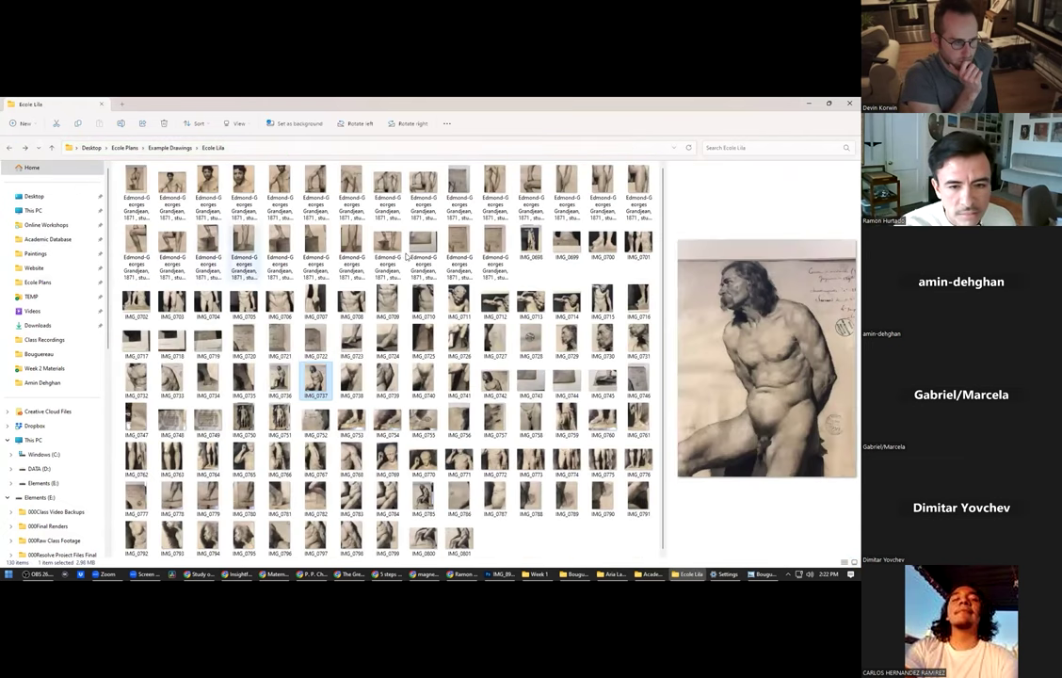
Open the full-figure statue drawing IMG_0698 and its torso close-up IMG_0715 from the Ecole Lila folder.
click(536, 242)
double_click(537, 240)
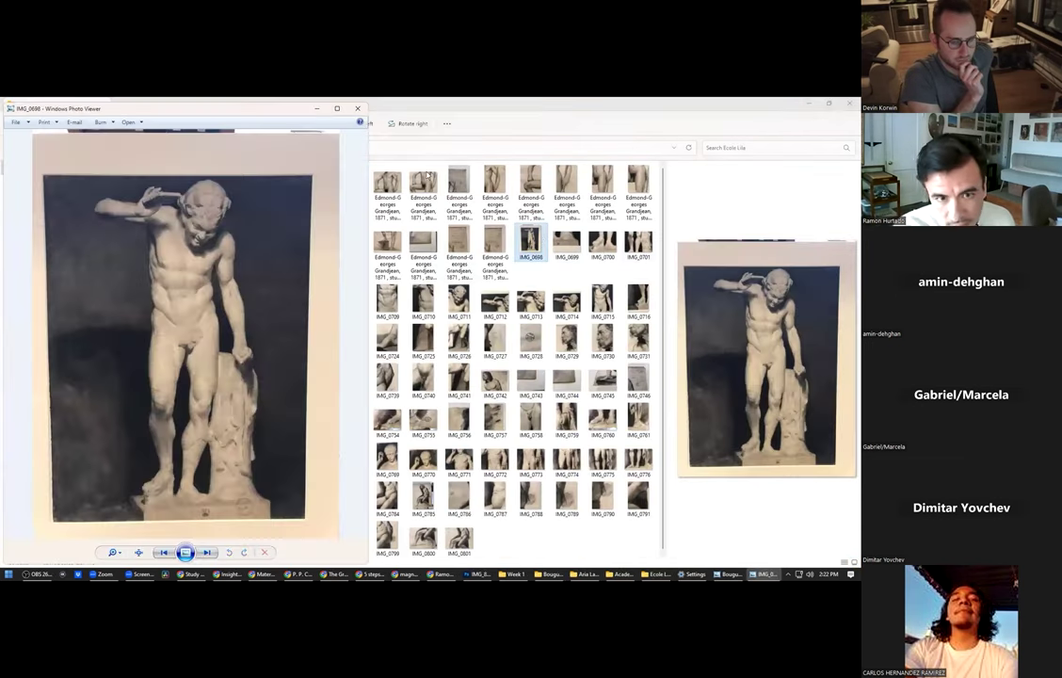
click(462, 299)
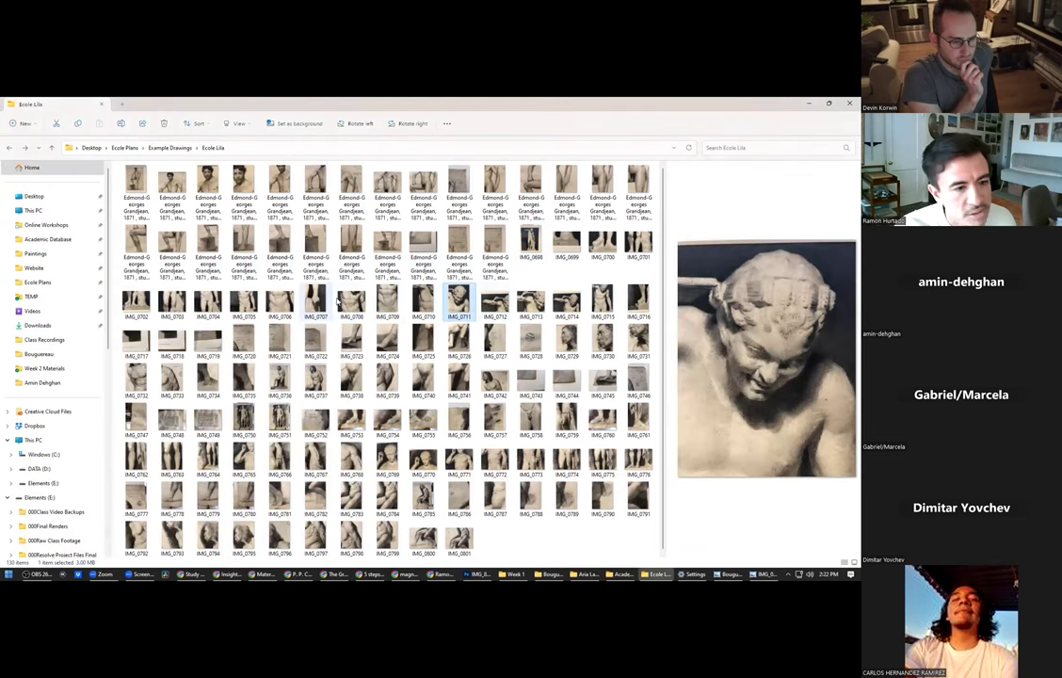
double_click(601, 297)
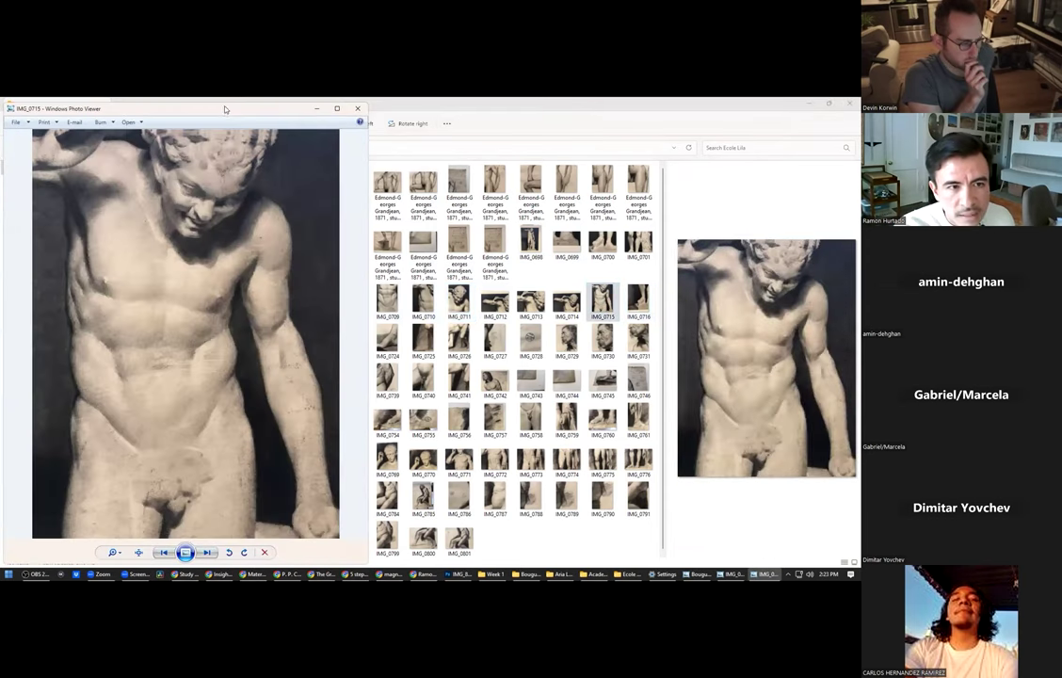
Arrange the photo windows of IMG_0698 and IMG_0715 side by side so neither covers the other.
drag(226, 113, 649, 115)
key(alt+Tab)
key(alt+Tab)
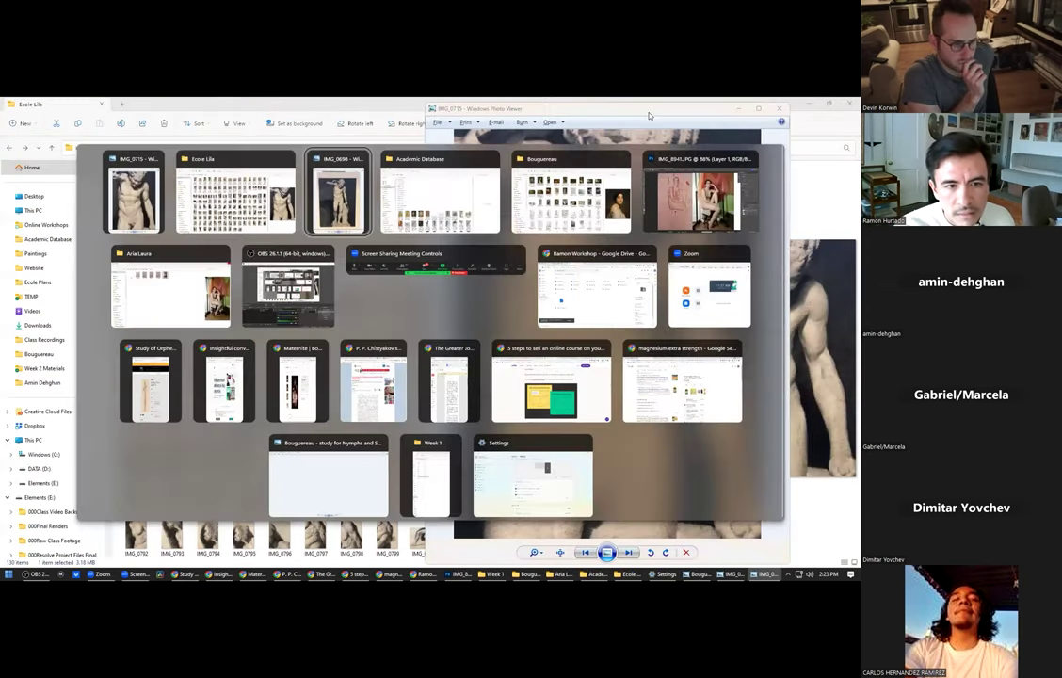
drag(278, 110, 278, 105)
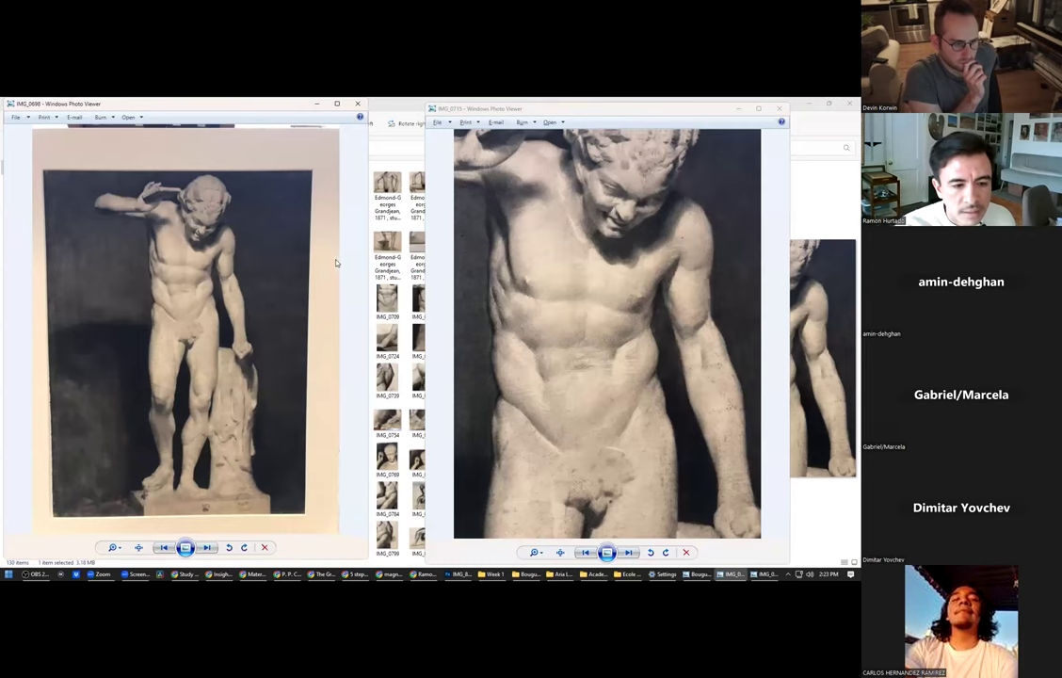
drag(457, 109, 406, 115)
Enlarge the torso in the full-figure drawing IMG_0698, restore its full view, and make the IMG_0715 close-up active.
click(257, 281)
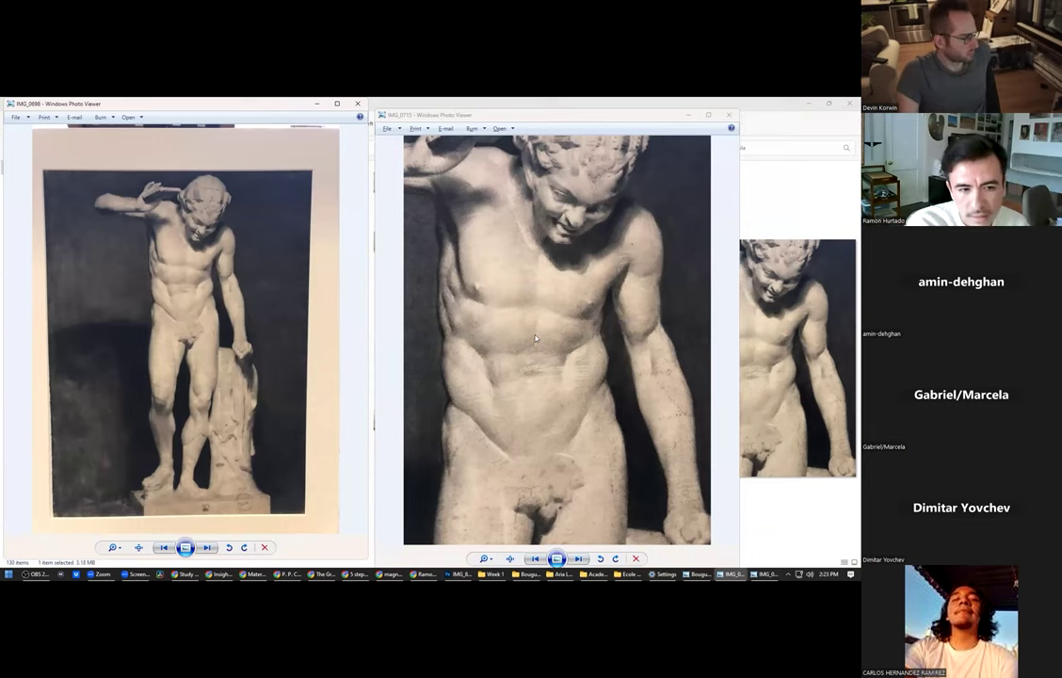
scroll(142, 298, up, 2)
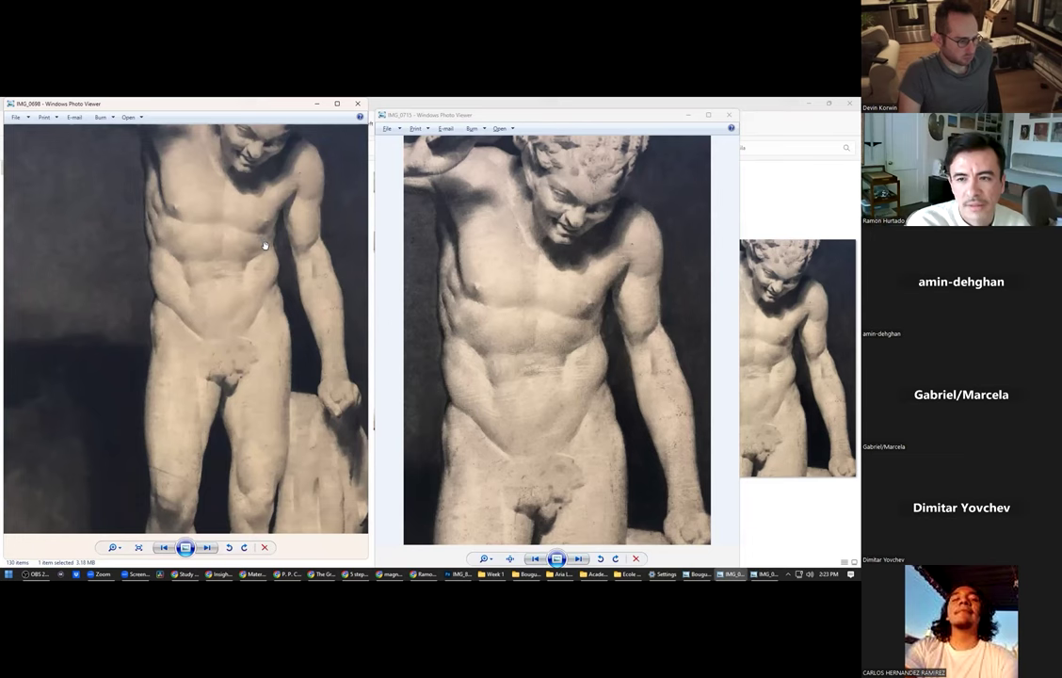
scroll(265, 245, down, 2)
click(555, 299)
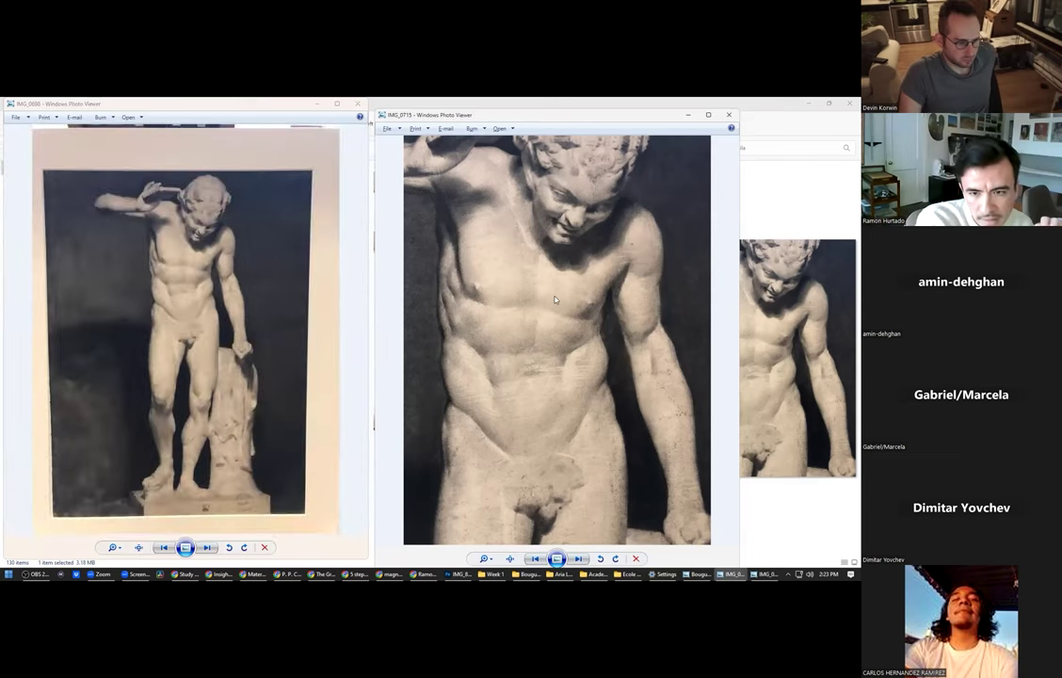
Go back to the close-up IMG_0714 and examine the eyes, nose, mouth and chin shadow of the face.
key(Left)
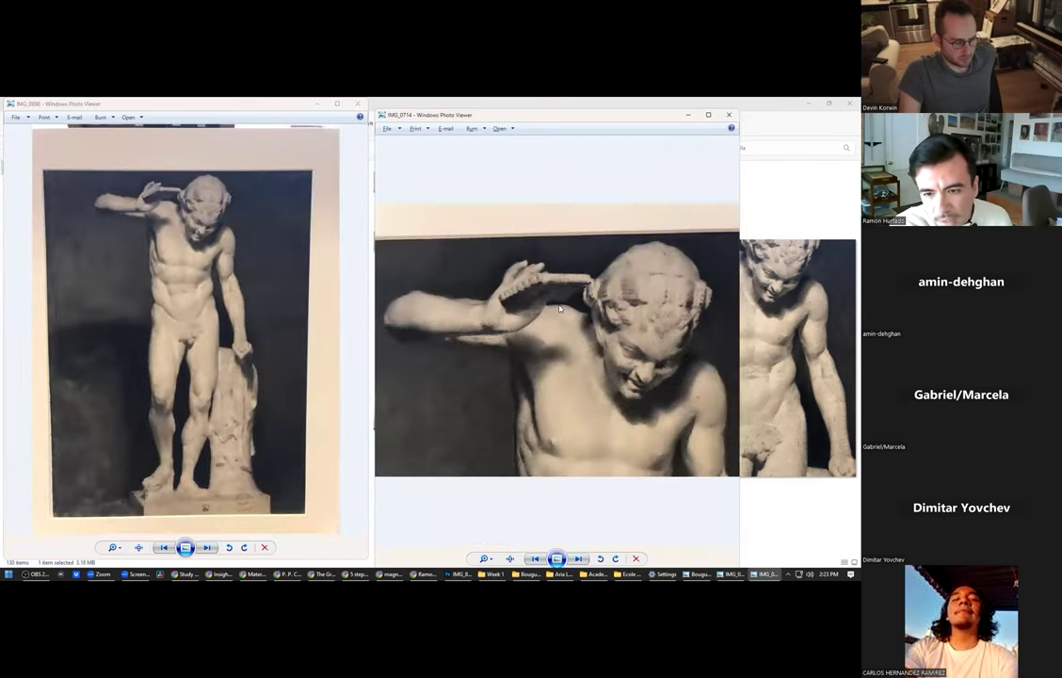
scroll(559, 308, up, 3)
scroll(579, 353, up, 2)
scroll(569, 321, up, 1)
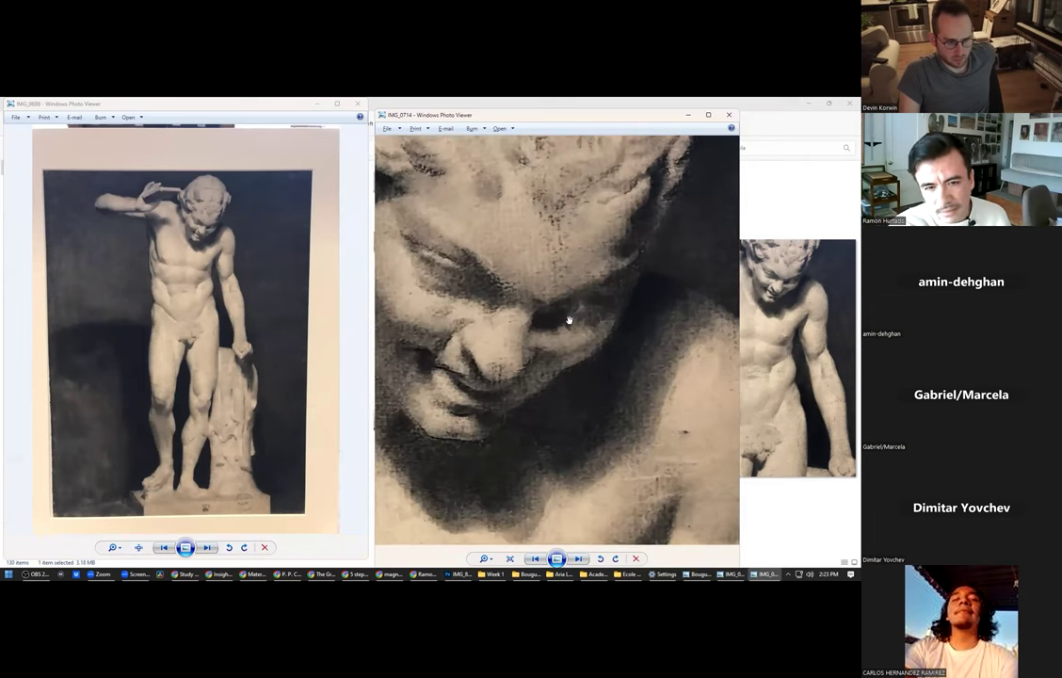
scroll(568, 320, down, 1)
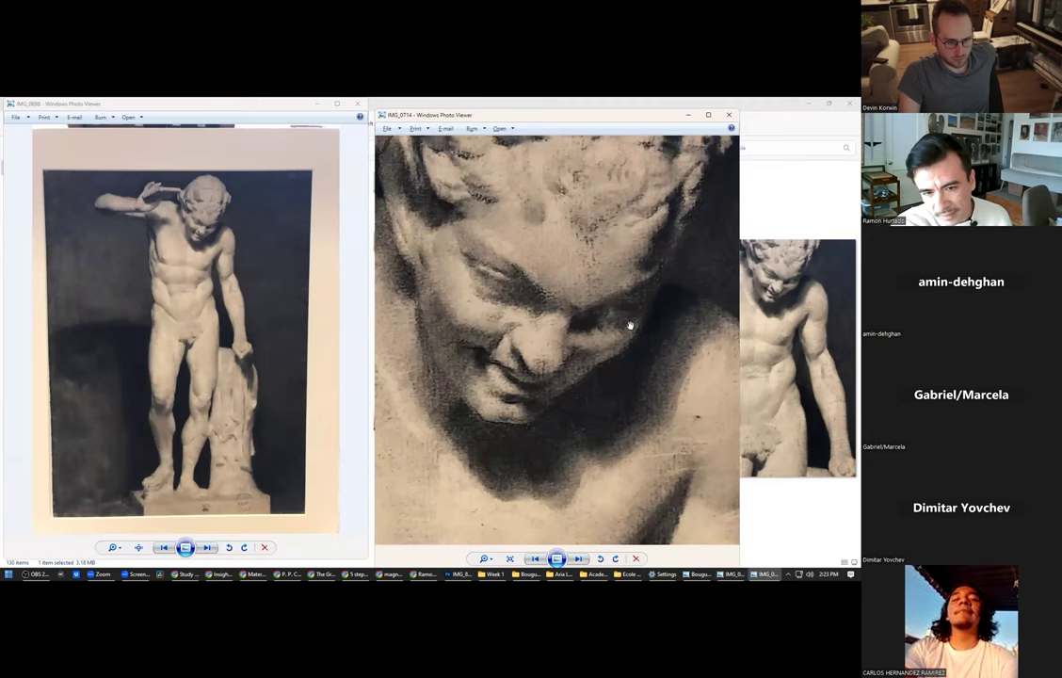
scroll(630, 325, down, 1)
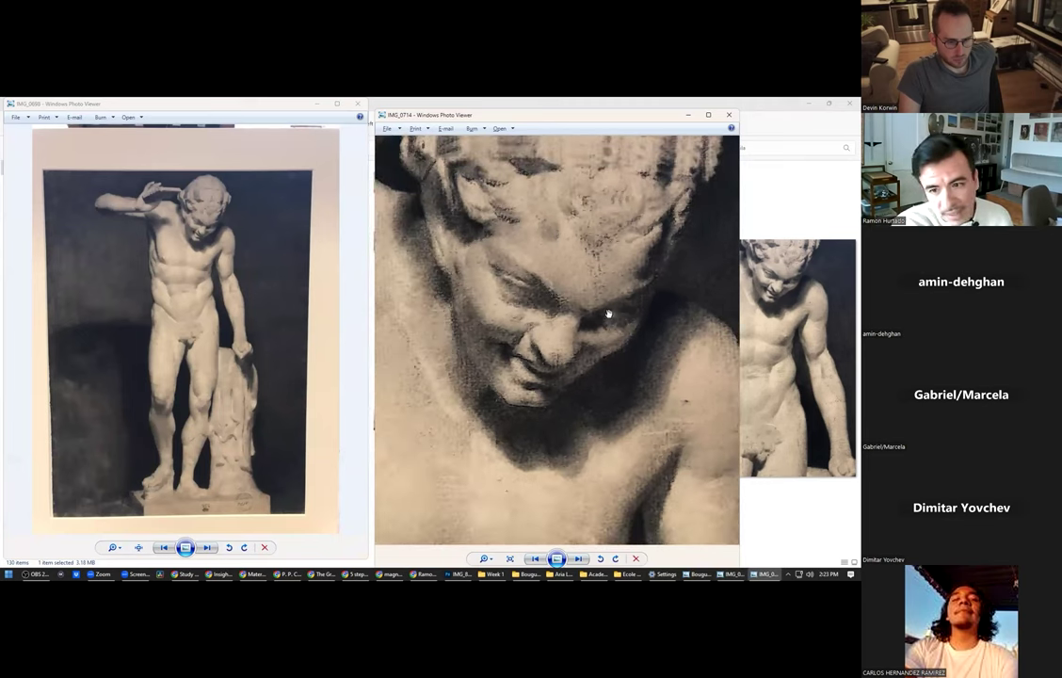
scroll(528, 287, up, 1)
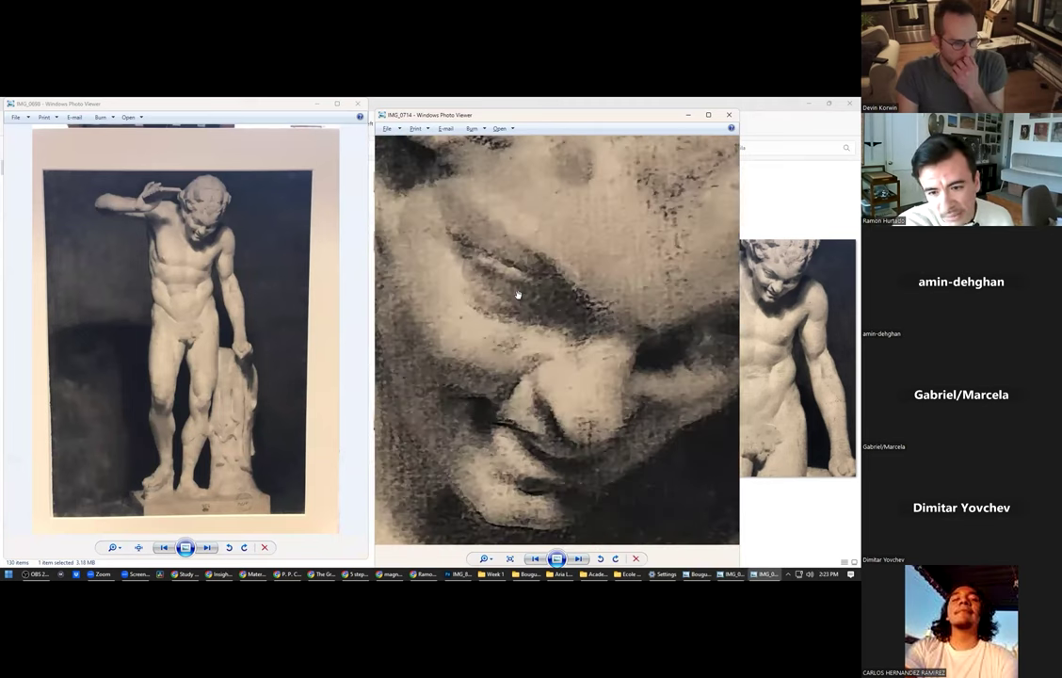
scroll(548, 311, down, 2)
scroll(628, 280, up, 1)
Examine the hair, forehead and crown of the head in IMG_0714, and restore the whole photo.
drag(628, 280, 569, 240)
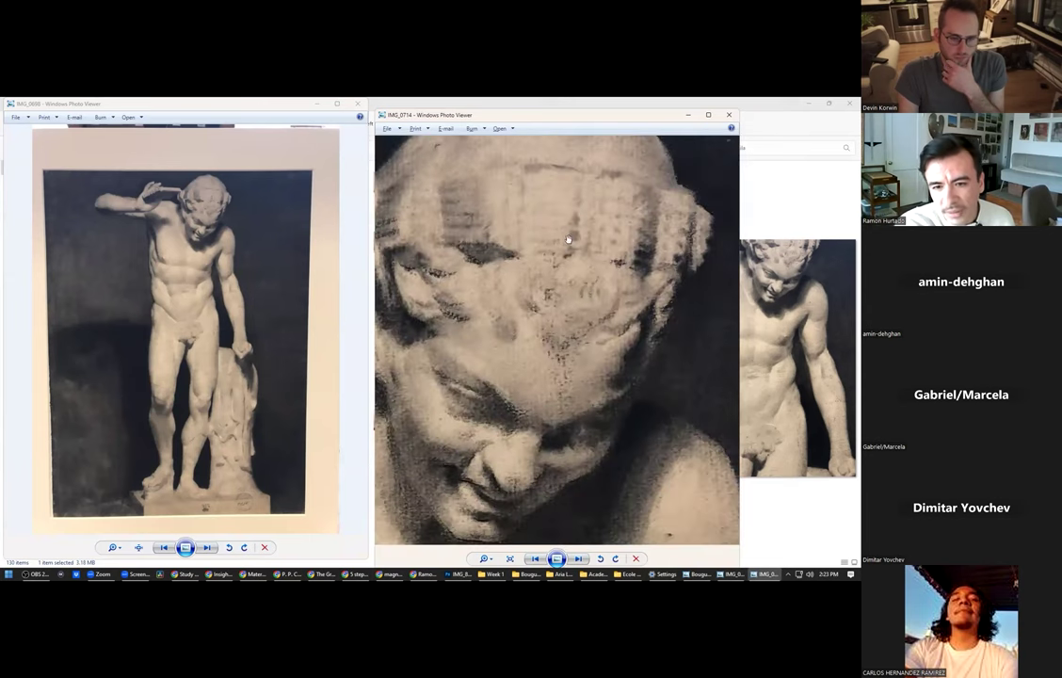
scroll(543, 282, up, 2)
scroll(508, 287, down, 2)
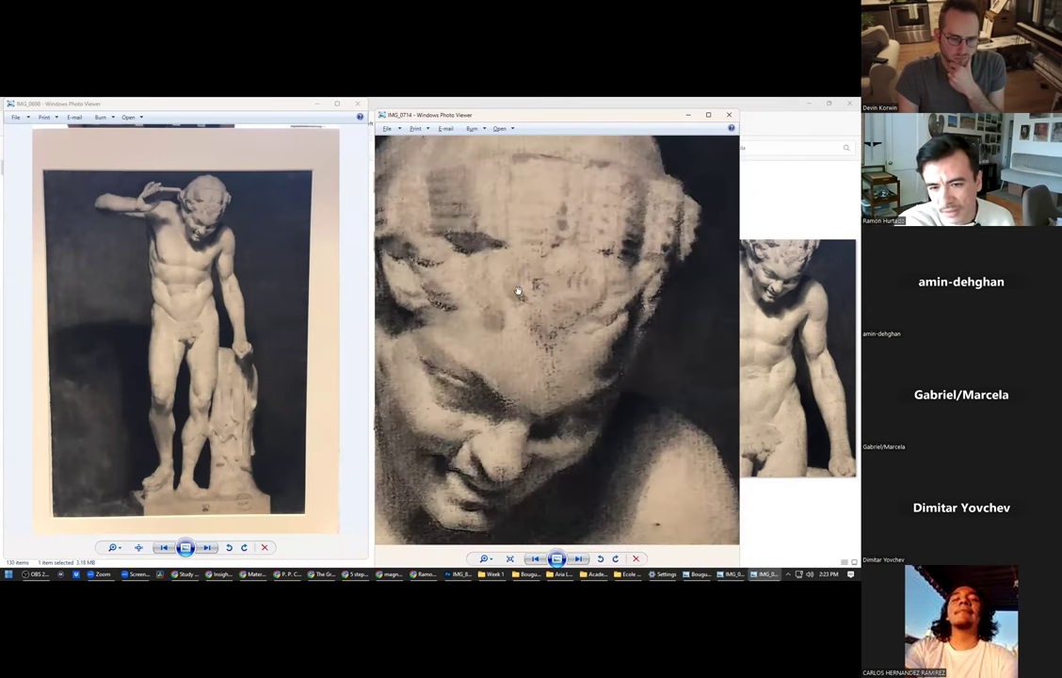
scroll(523, 299, down, 2)
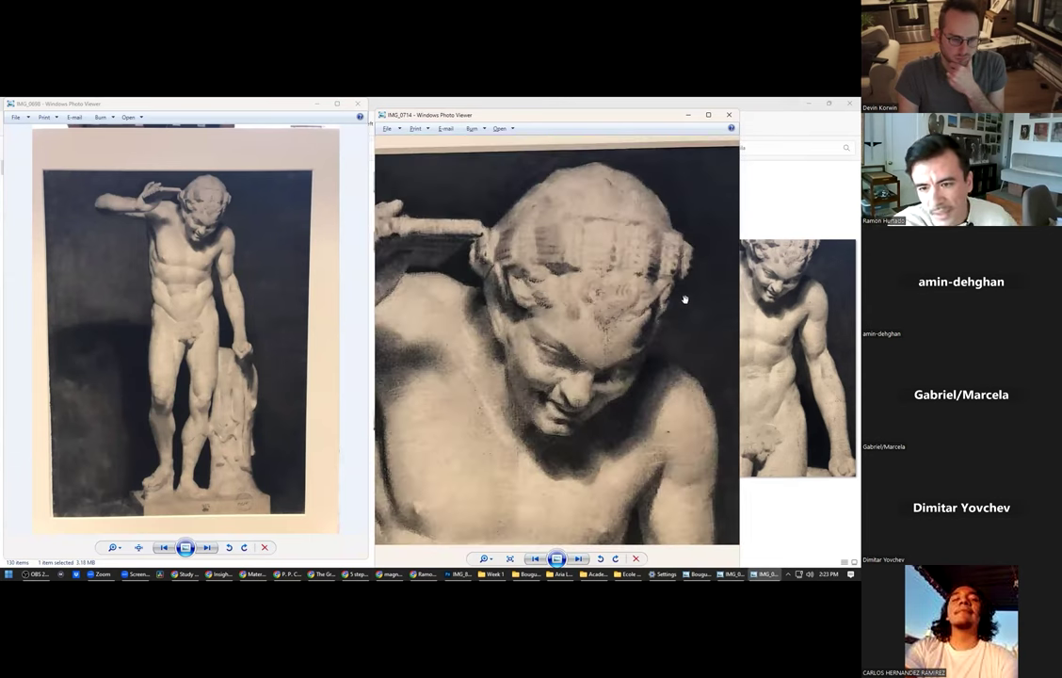
scroll(684, 299, up, 3)
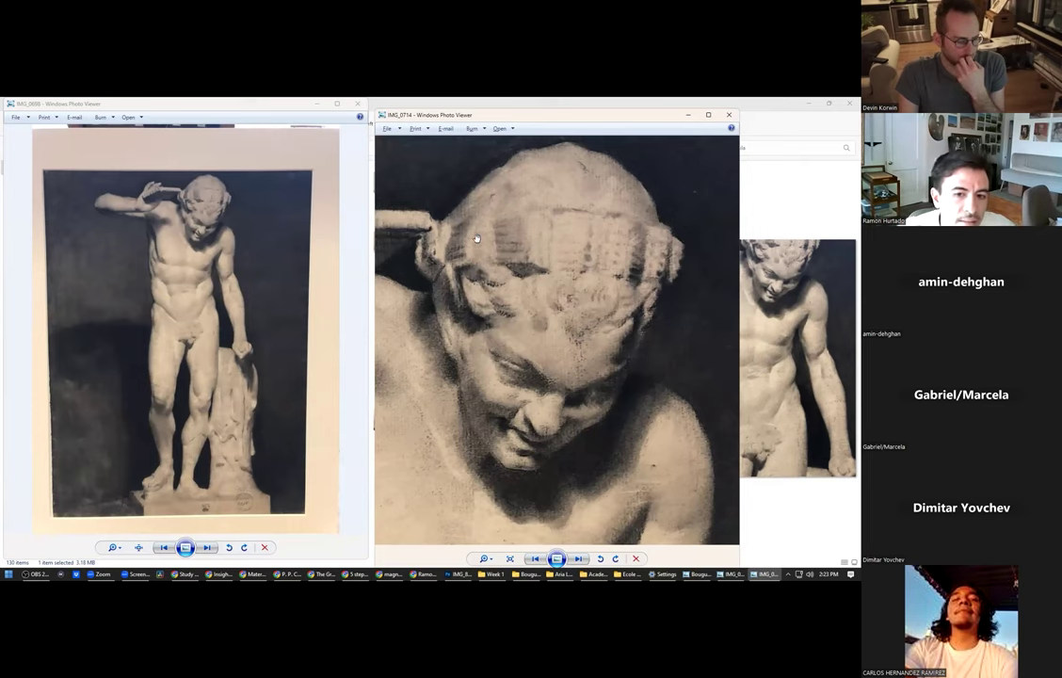
scroll(477, 239, down, 2)
scroll(469, 221, down, 2)
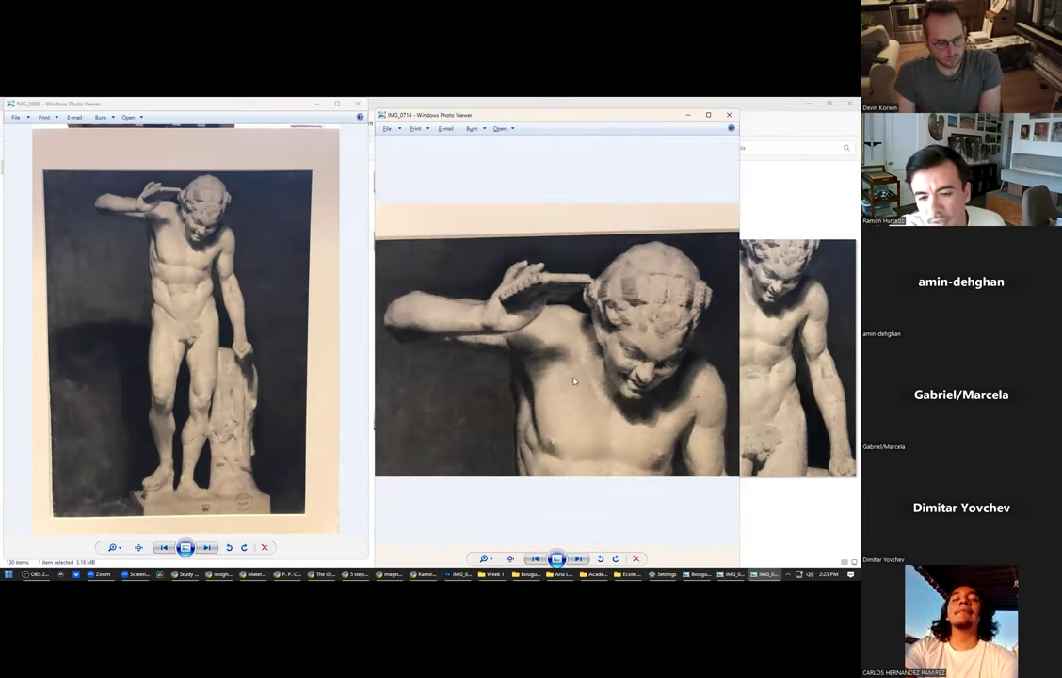
Go back through the close-ups to IMG_0710 and examine the armpit, ribs and side of the chest.
key(Left)
key(Left)
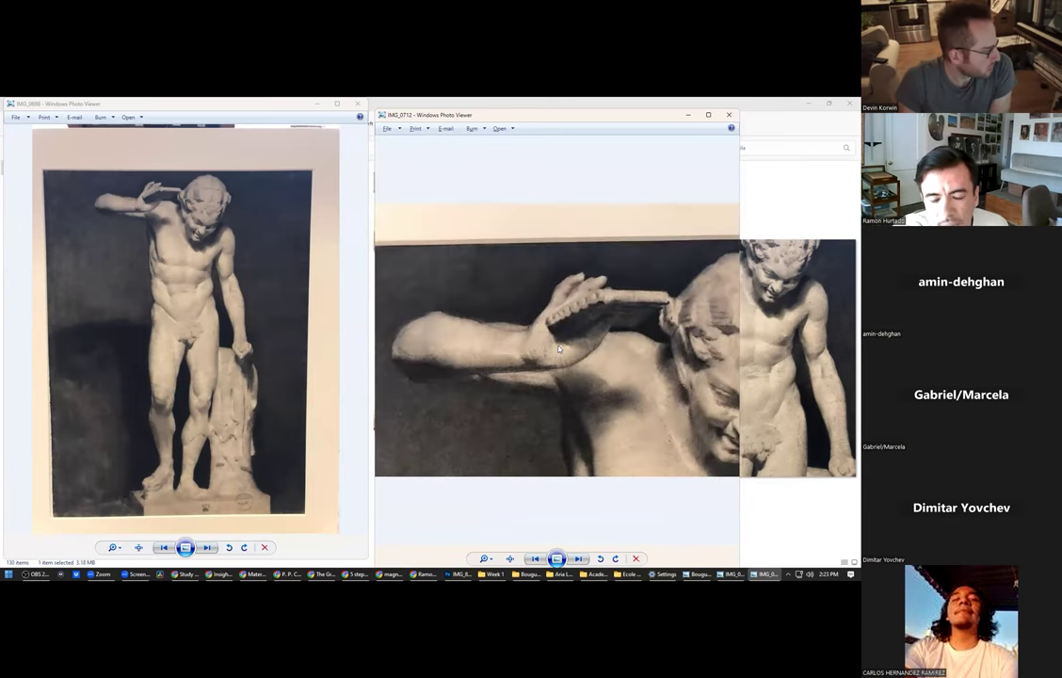
key(Left)
key(Left)
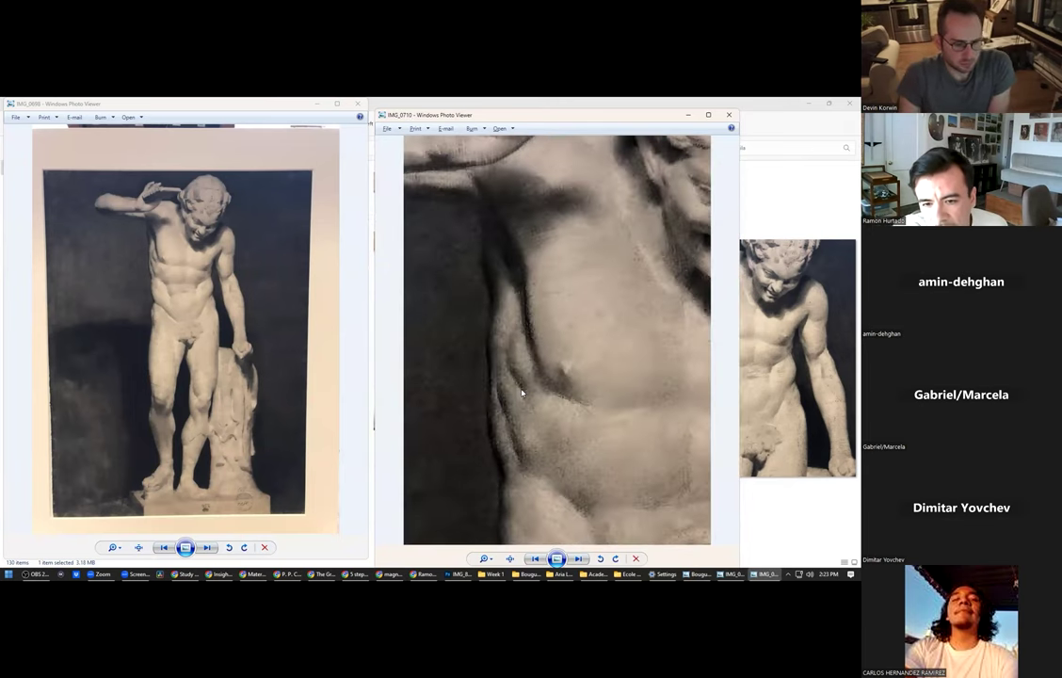
scroll(522, 389, up, 3)
scroll(550, 396, down, 3)
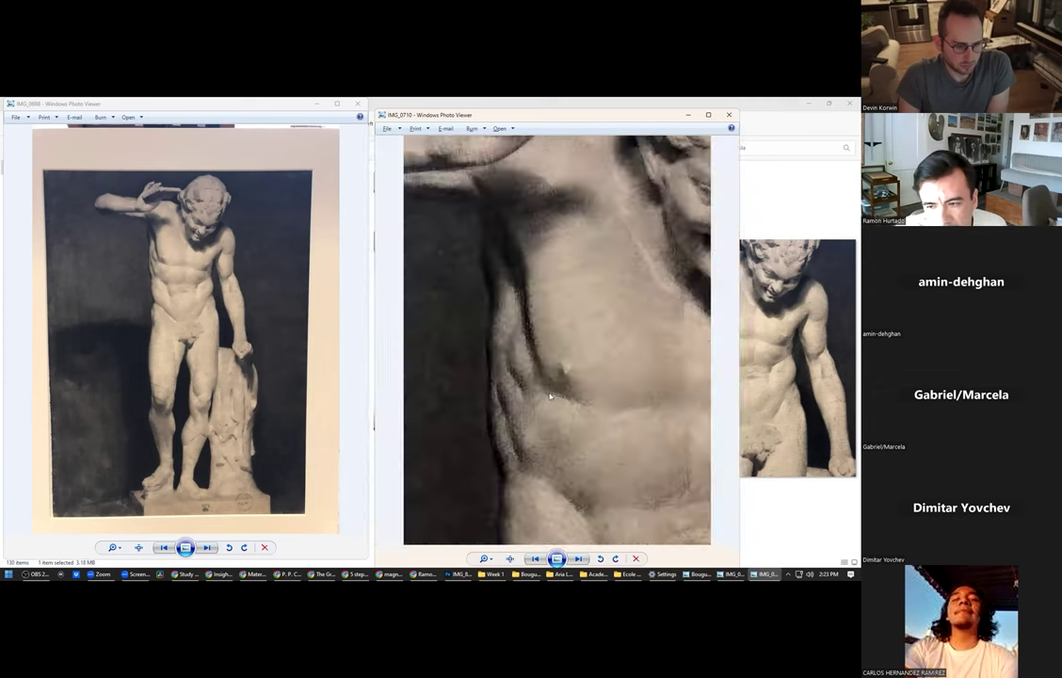
Examine the abdomen and hips in the preceding close-up, IMG_0709, in a wider window, and close both photo windows.
key(Left)
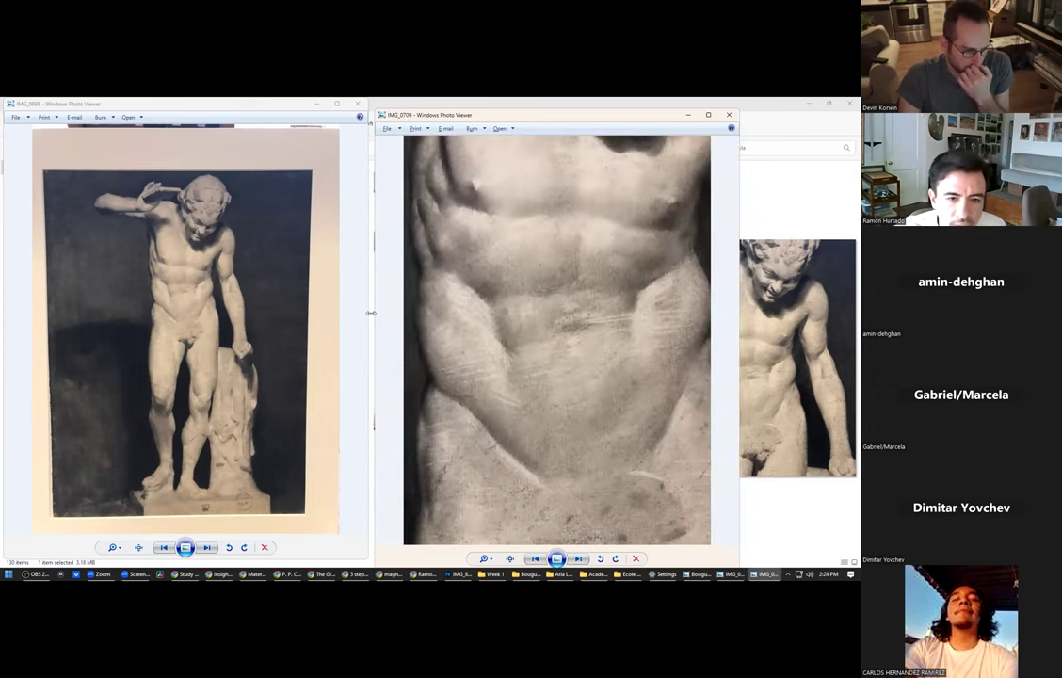
drag(372, 311, 308, 311)
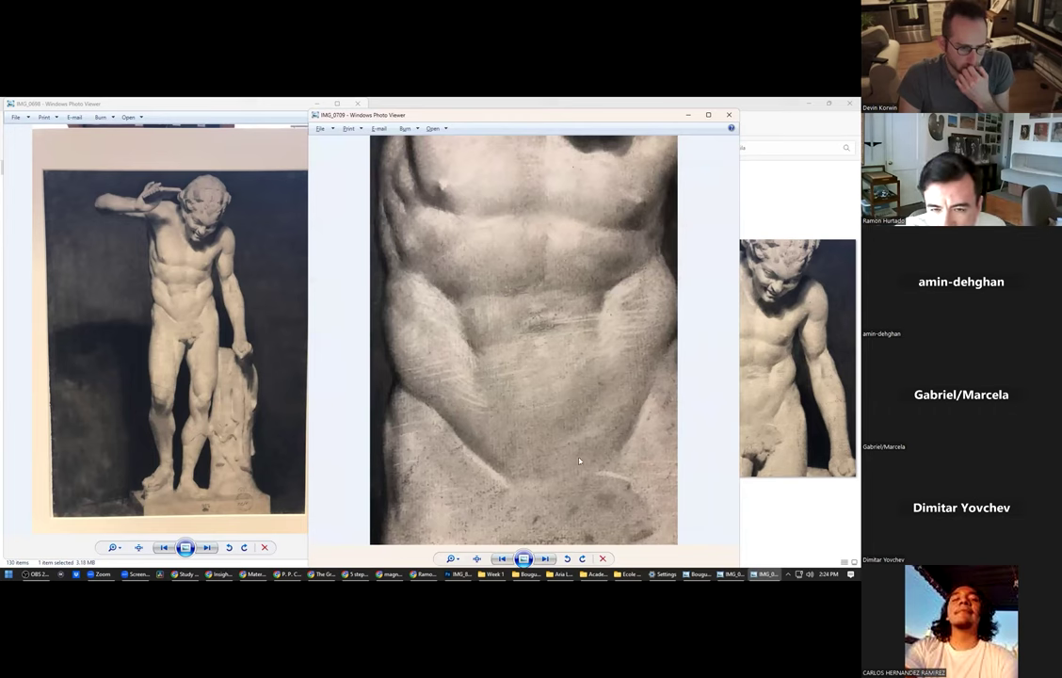
scroll(549, 265, up, 1)
scroll(548, 265, down, 1)
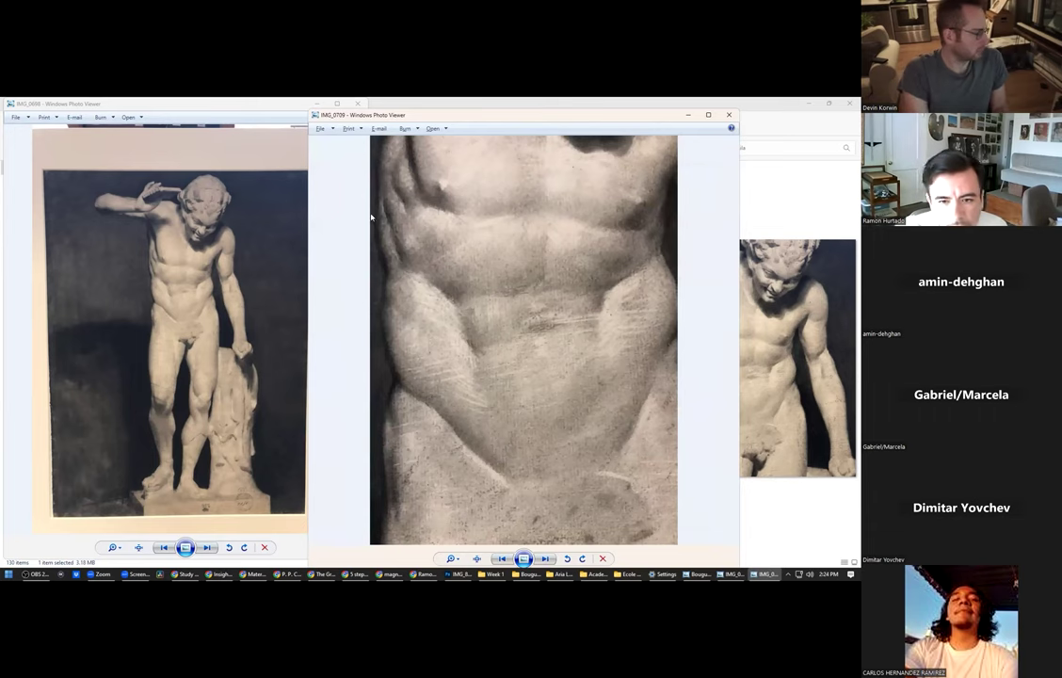
scroll(502, 353, up, 1)
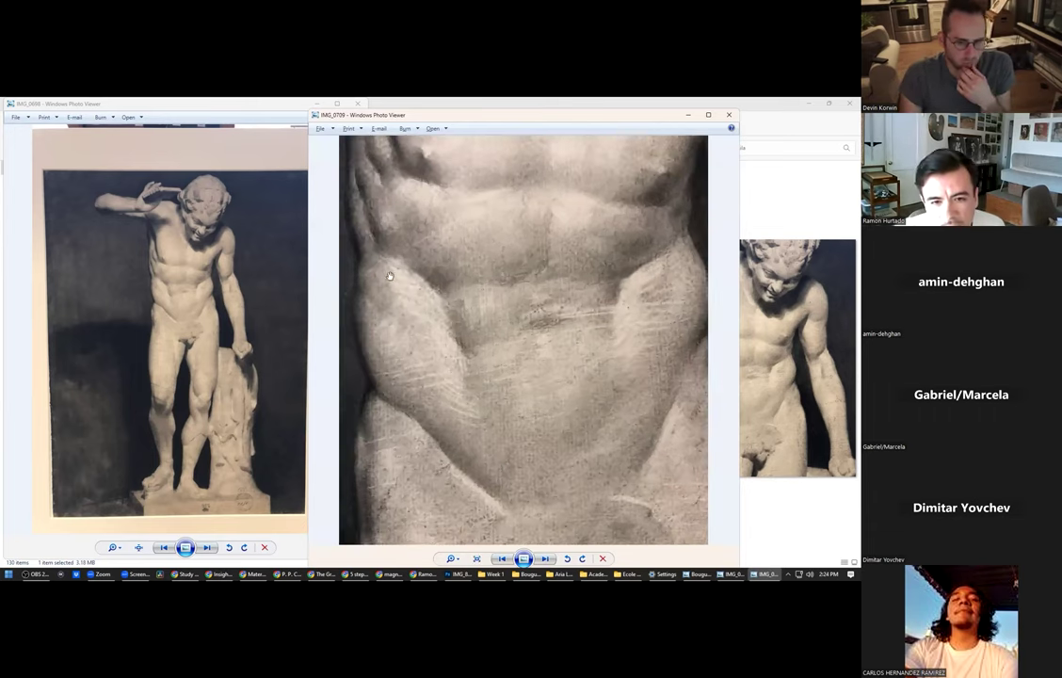
scroll(396, 267, down, 1)
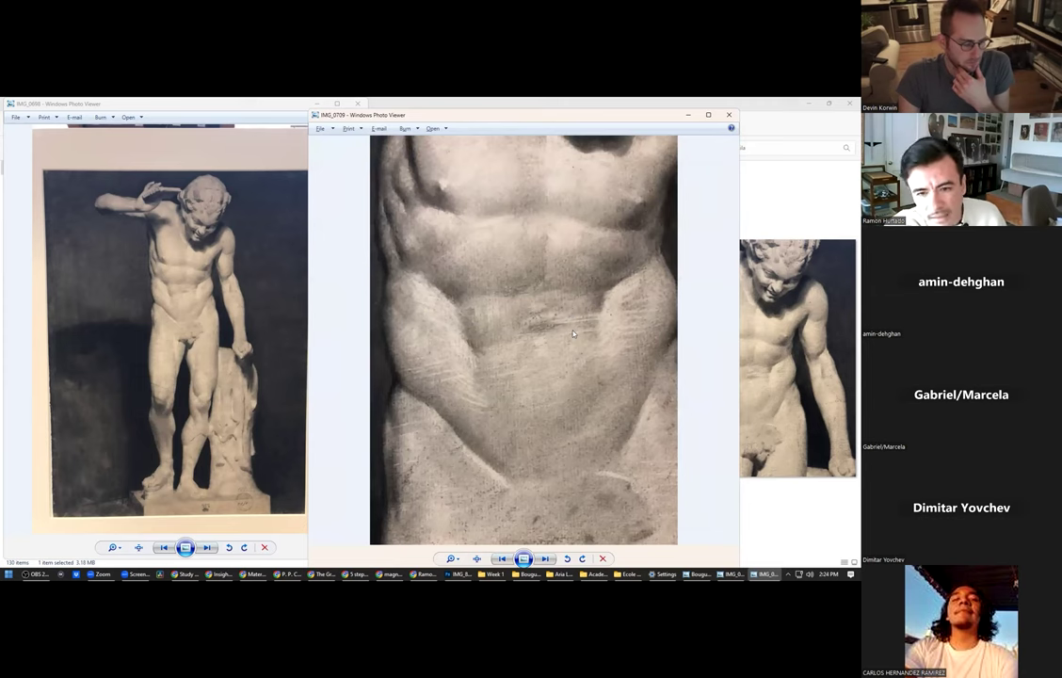
click(729, 114)
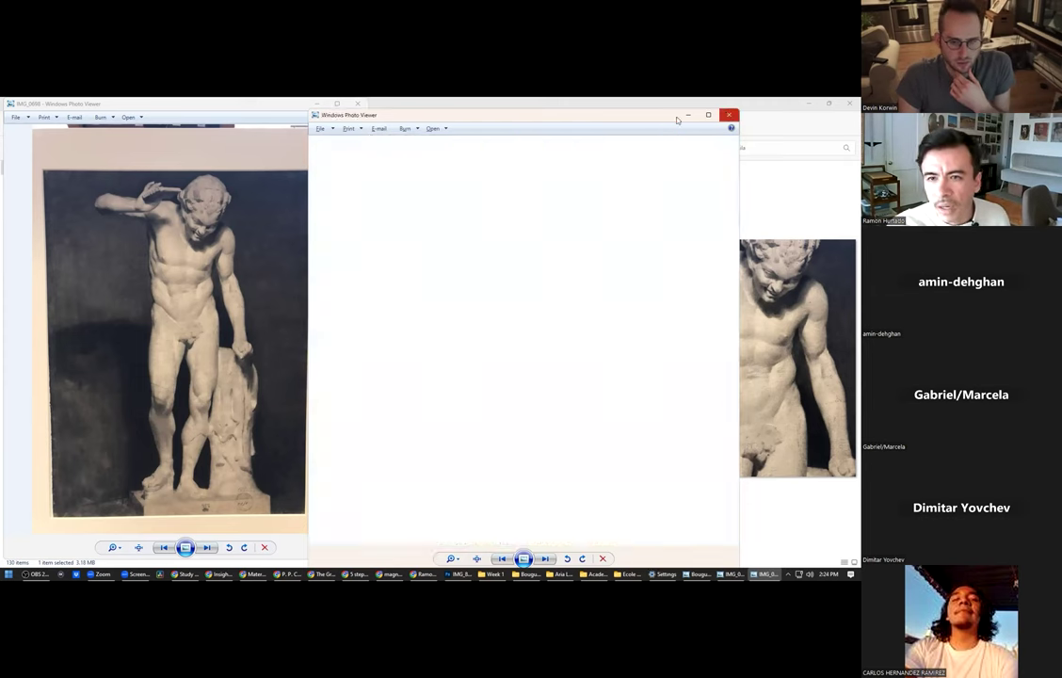
click(357, 105)
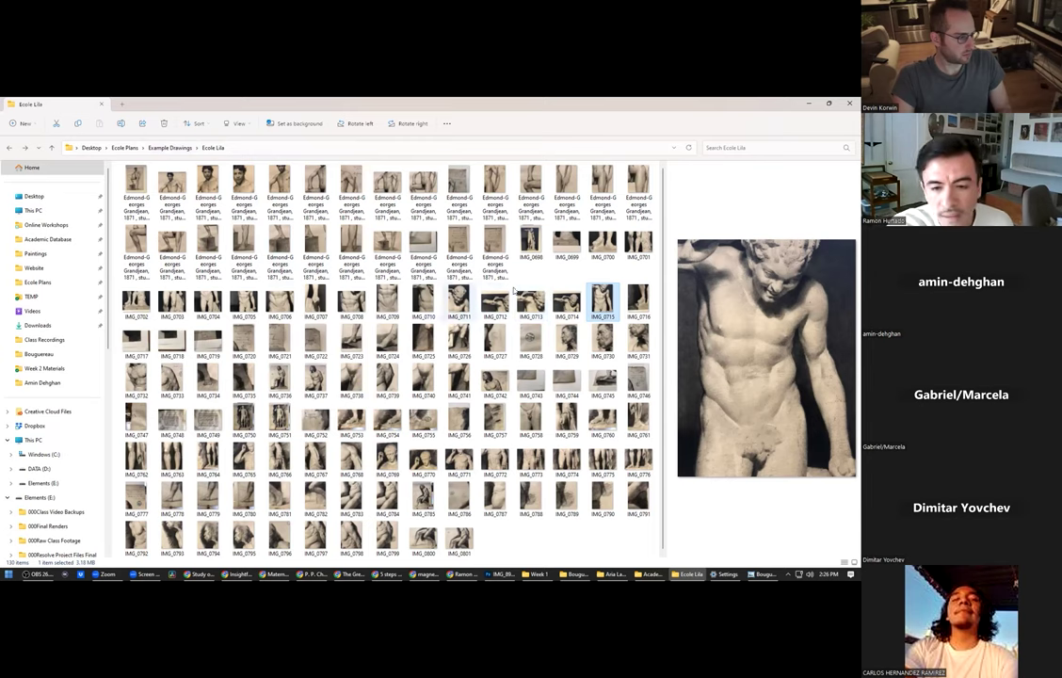
Open IMG_0698 from the Ecole Lila folder as a separate document in Photoshop.
drag(530, 243, 504, 576)
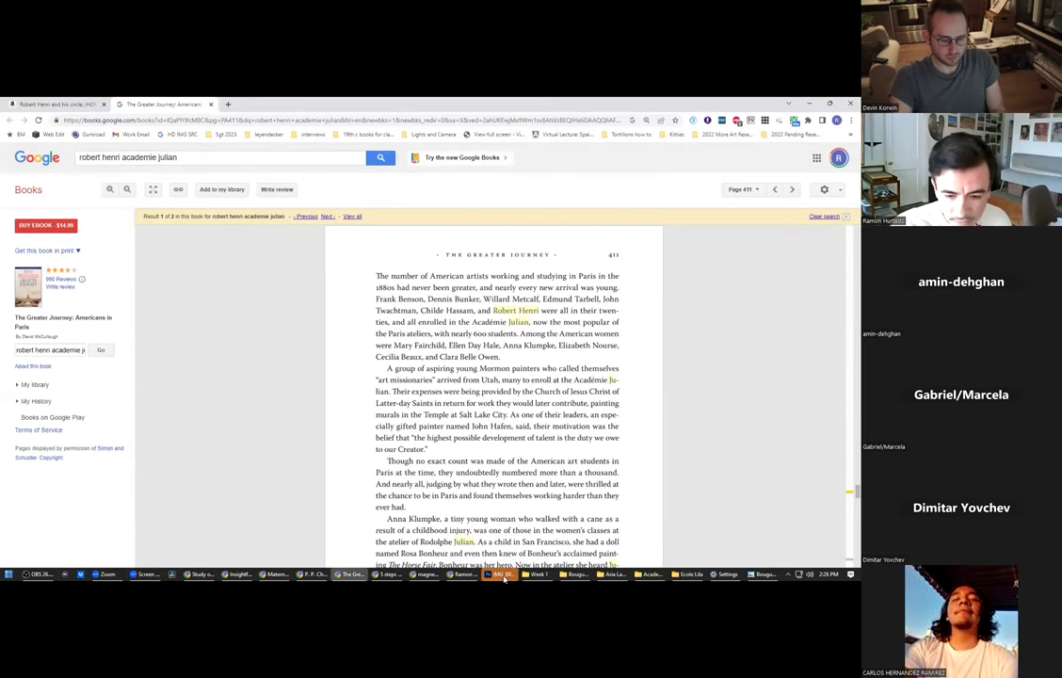
click(489, 575)
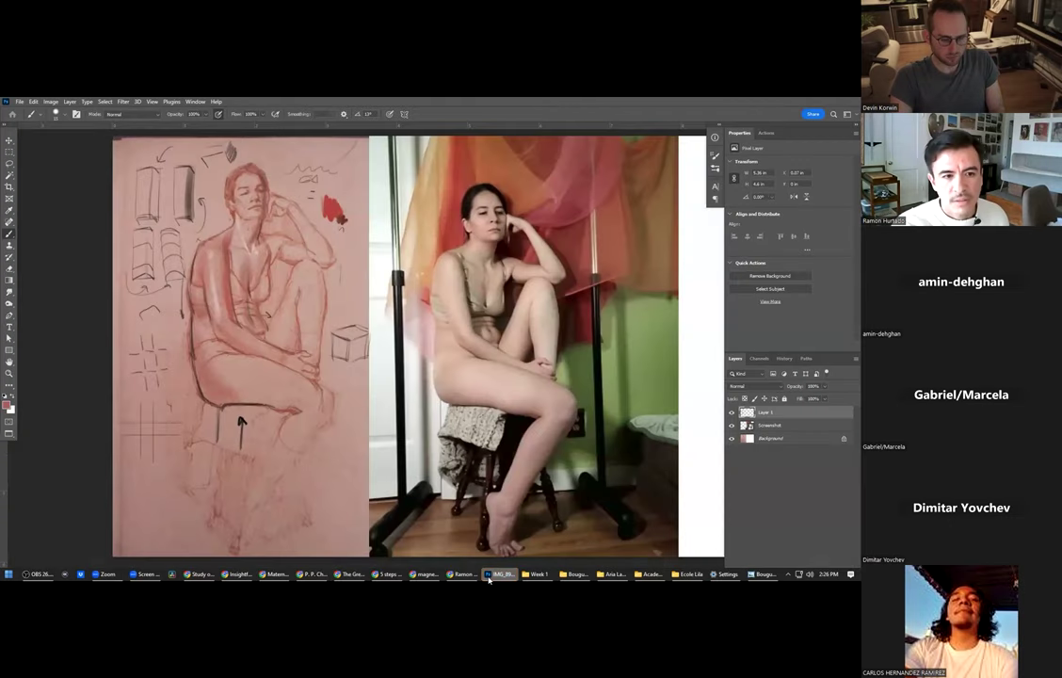
key(alt+Tab)
key(Tab)
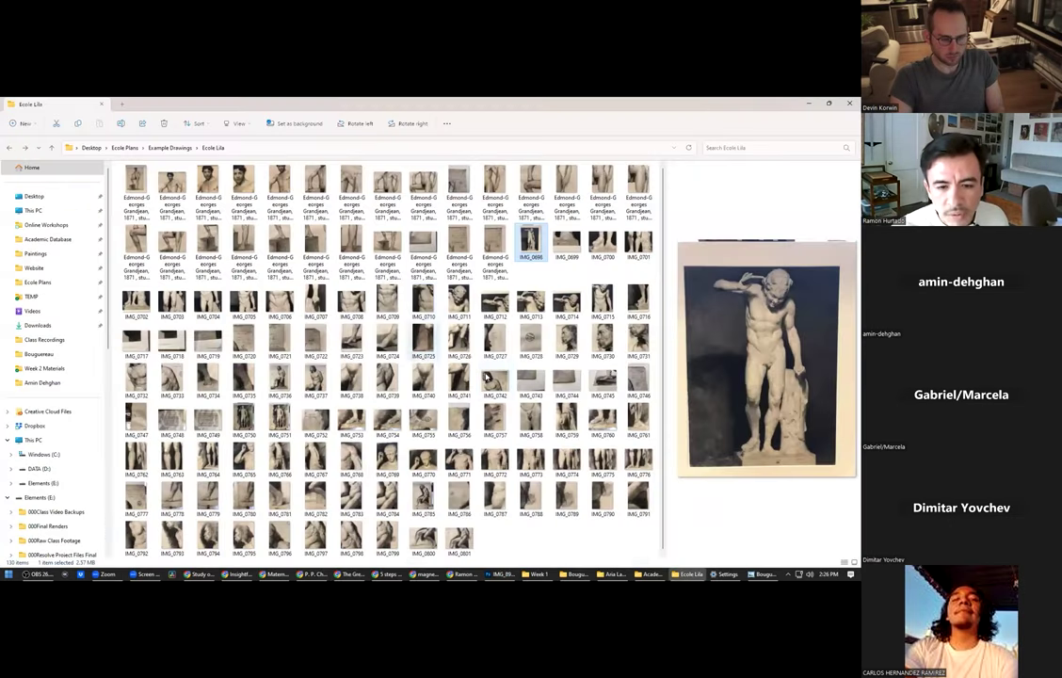
mouse_move(531, 241)
mouse_down()
mouse_move(518, 258)
mouse_move(482, 106)
mouse_up()
key(alt+Tab)
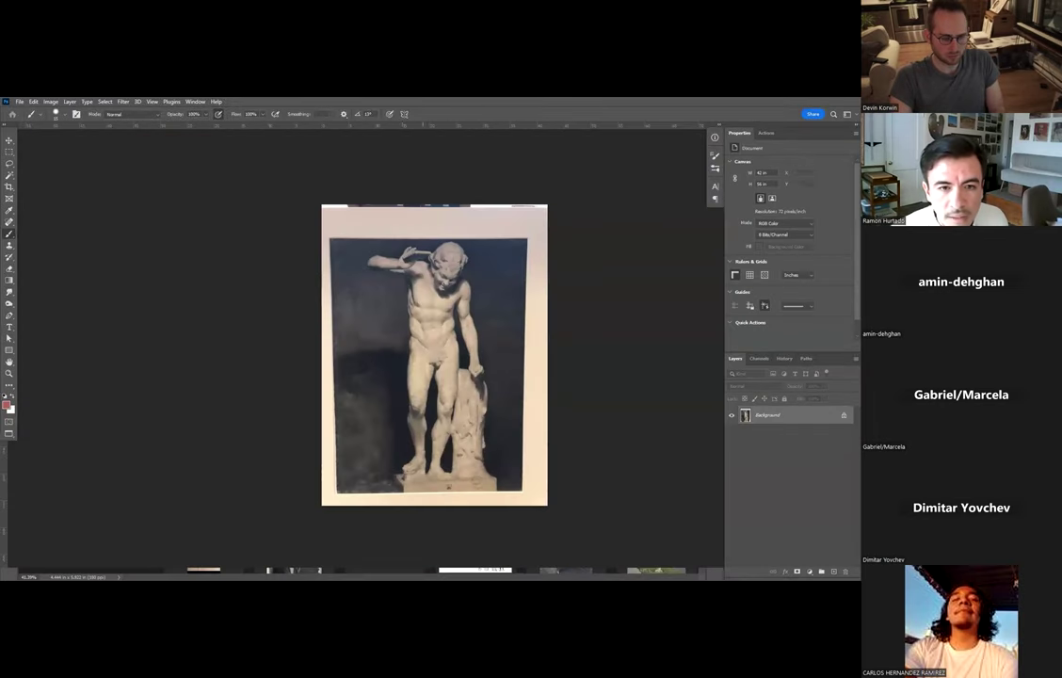
Add a new empty layer above the Background layer of the statue photo.
drag(264, 247, 82, 192)
scroll(267, 266, down, 3)
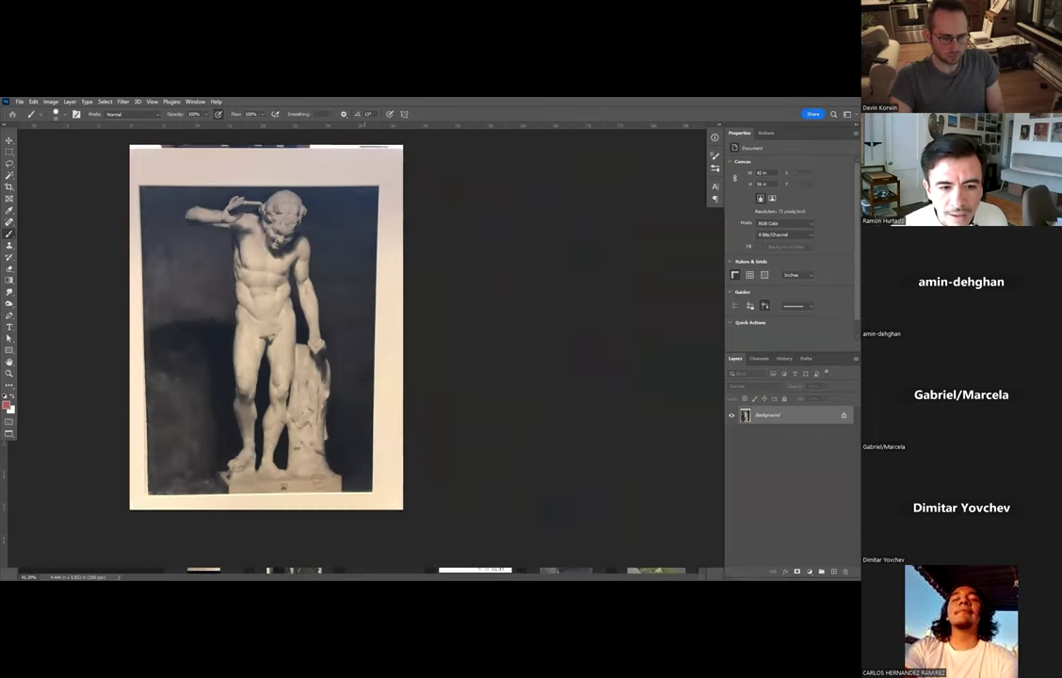
key(c)
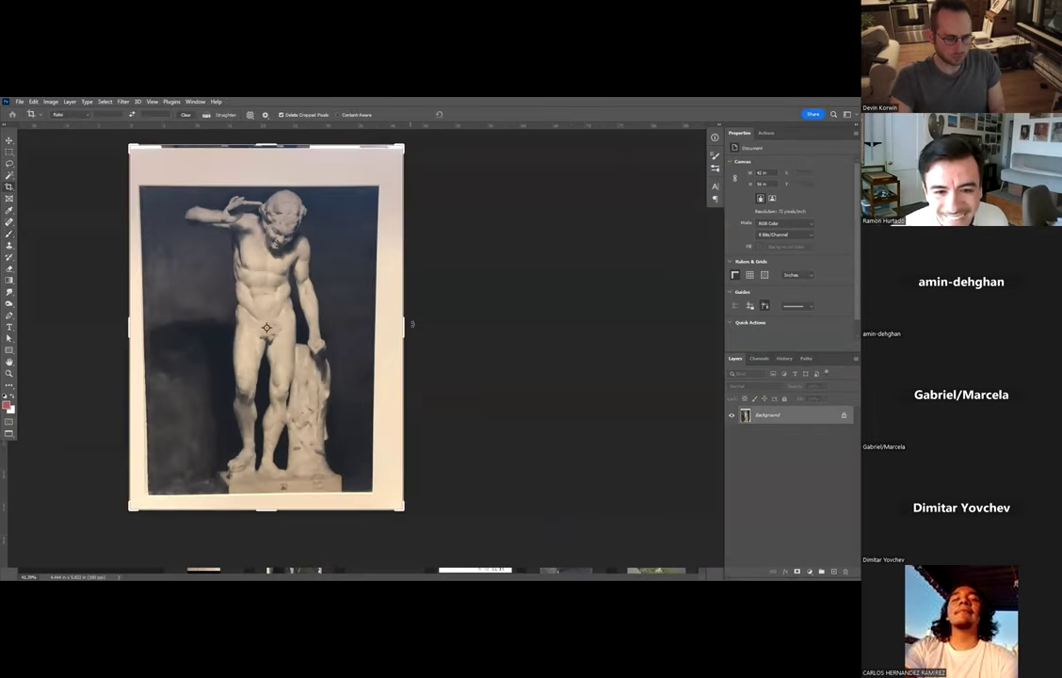
click(834, 571)
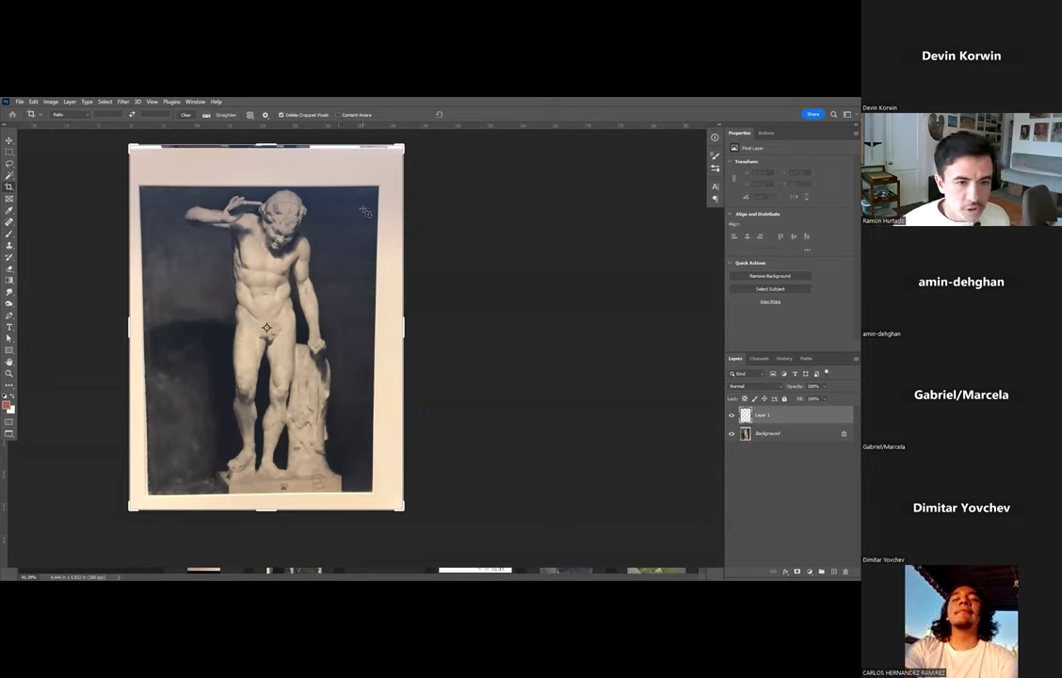
scroll(233, 235, up, 1)
scroll(233, 234, left, 3)
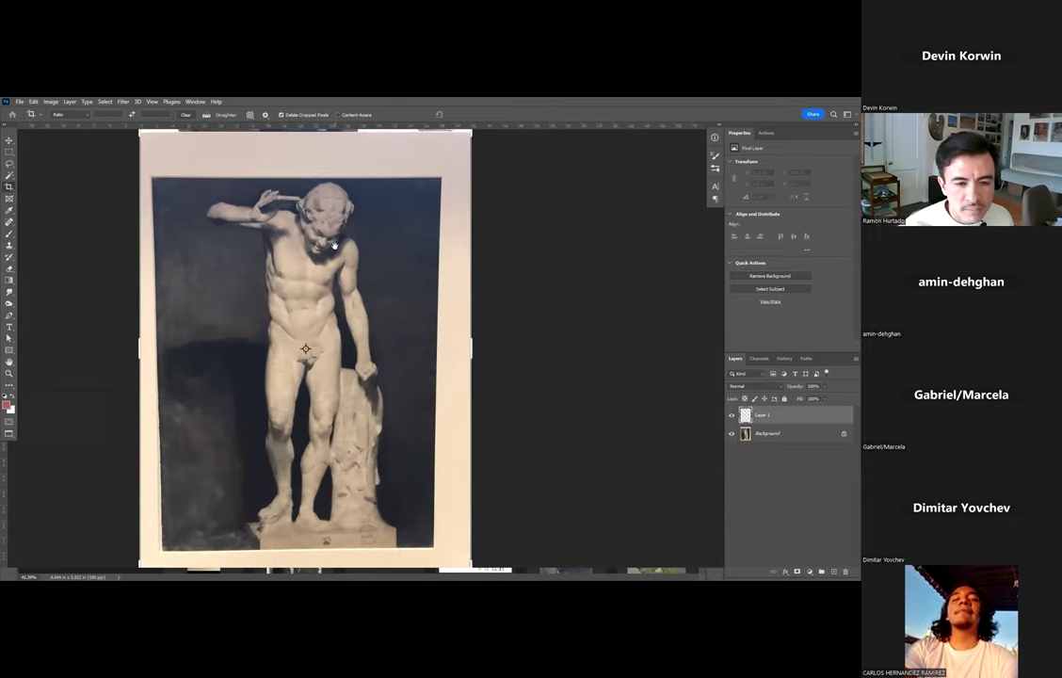
Set the brush colour to a darker red and draw a short test stroke on the light margin beside the statue.
key(b)
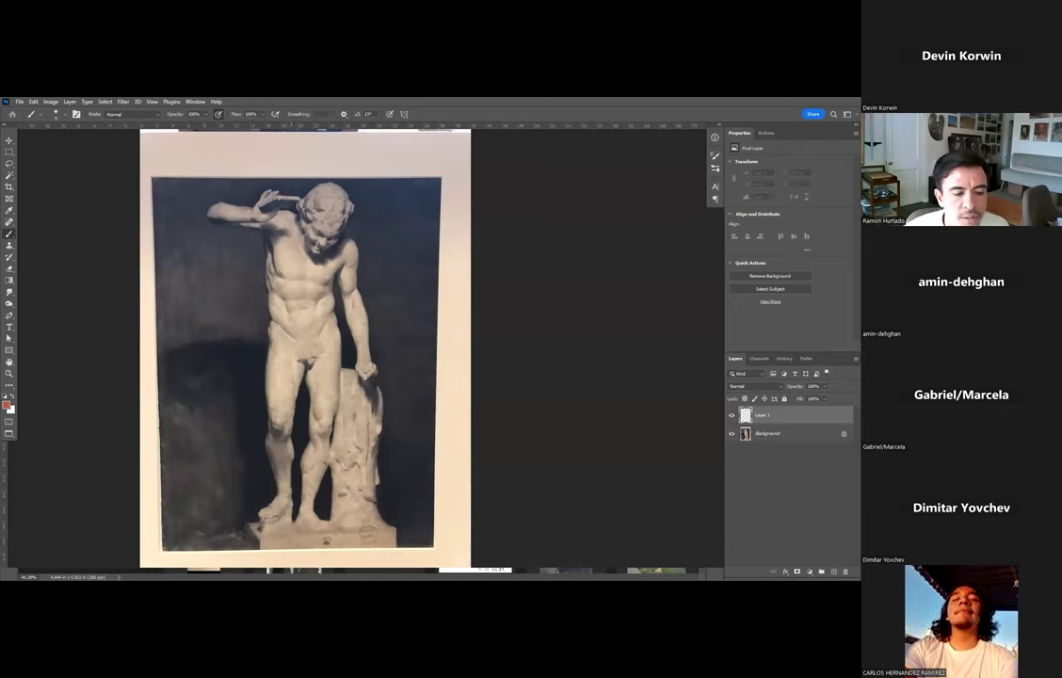
click(7, 405)
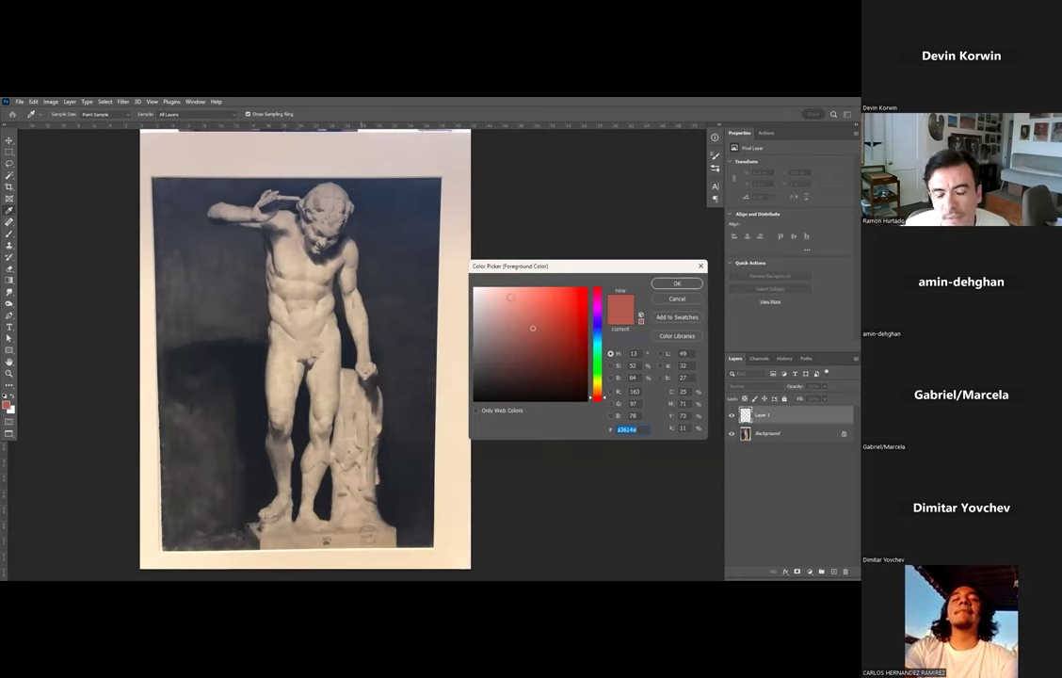
click(543, 335)
key(Return)
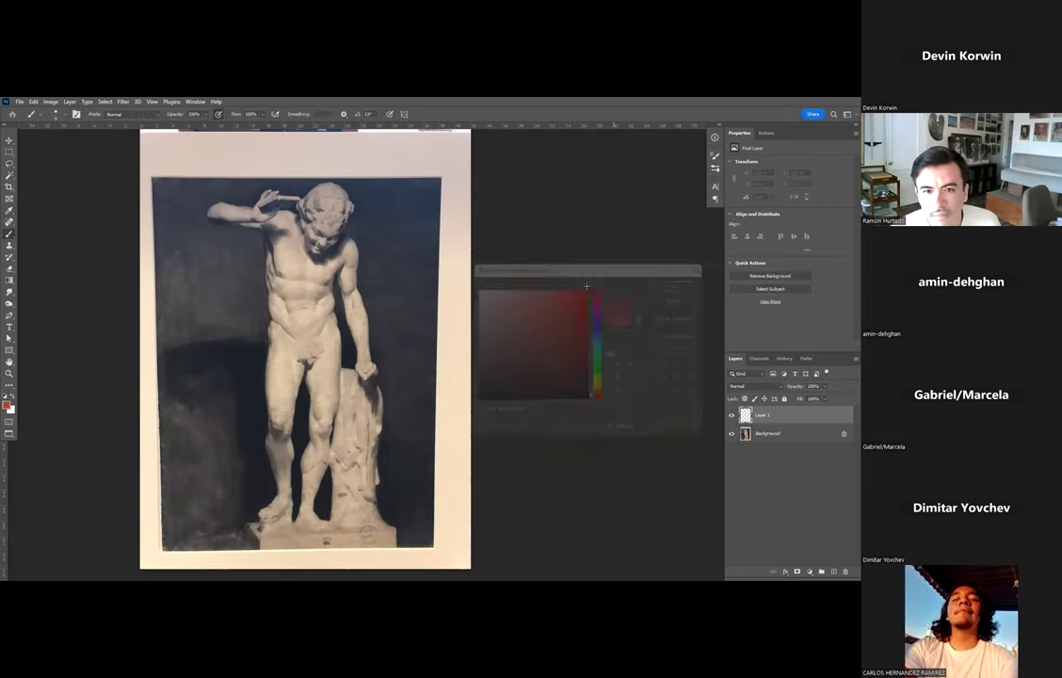
drag(460, 256, 458, 278)
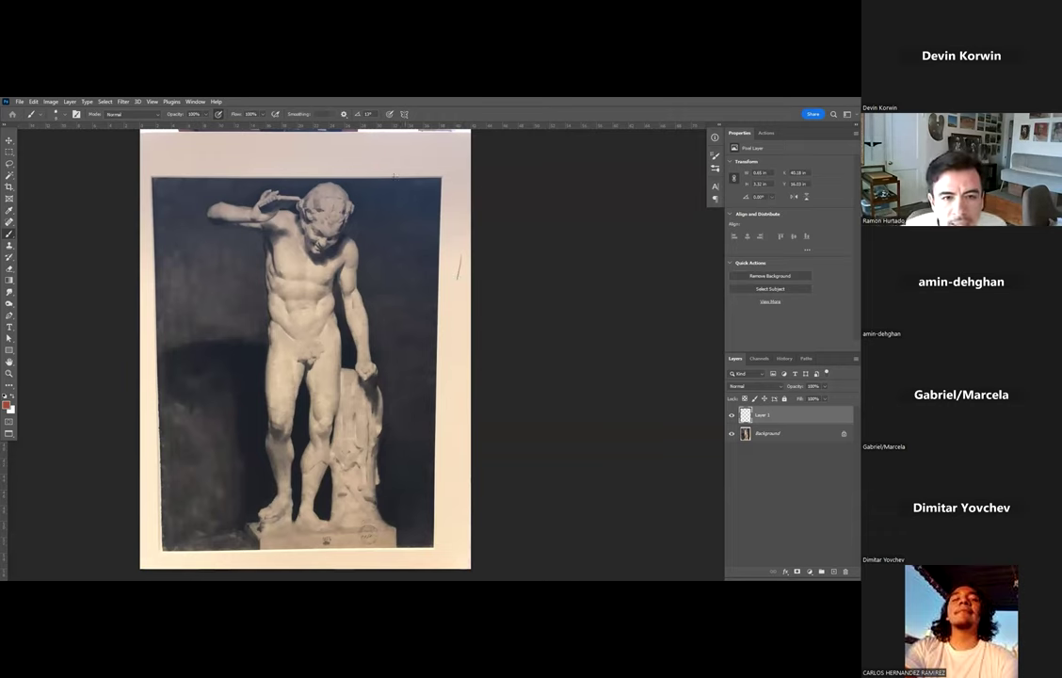
Try sketching a small white rectangle in the dark background beside the statue's head, and undo it.
key(x)
mouse_move(390, 243)
mouse_down()
mouse_move(391, 202)
mouse_move(418, 203)
mouse_move(415, 240)
mouse_move(390, 243)
mouse_up()
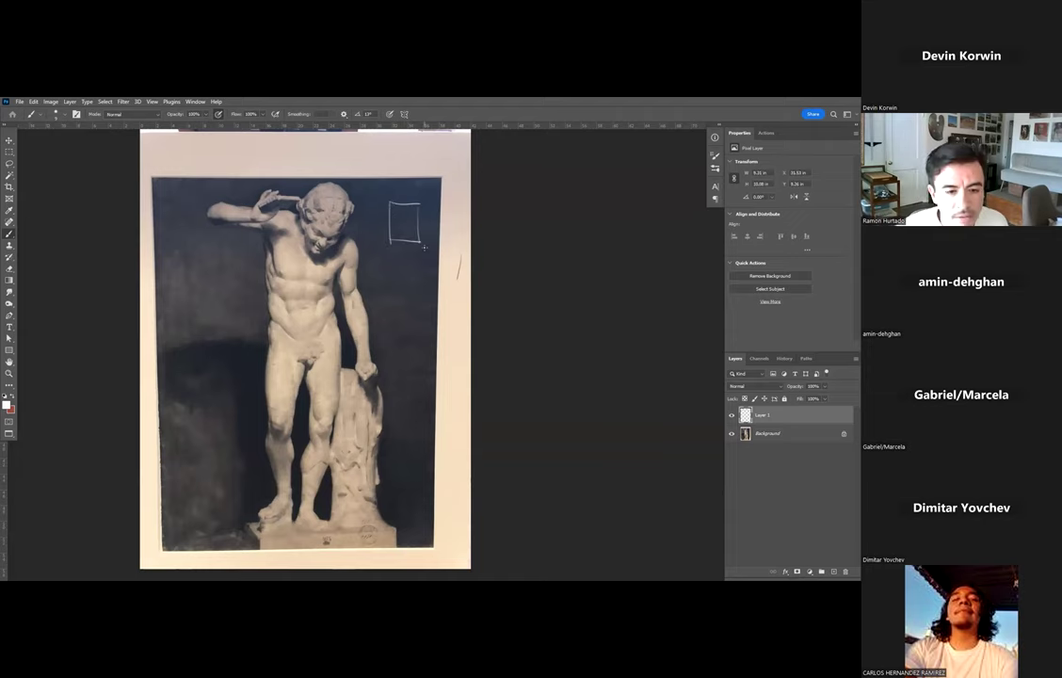
scroll(423, 247, up, 3)
key(ctrl+z)
key(ctrl+z)
key(ctrl+z)
key(ctrl+z)
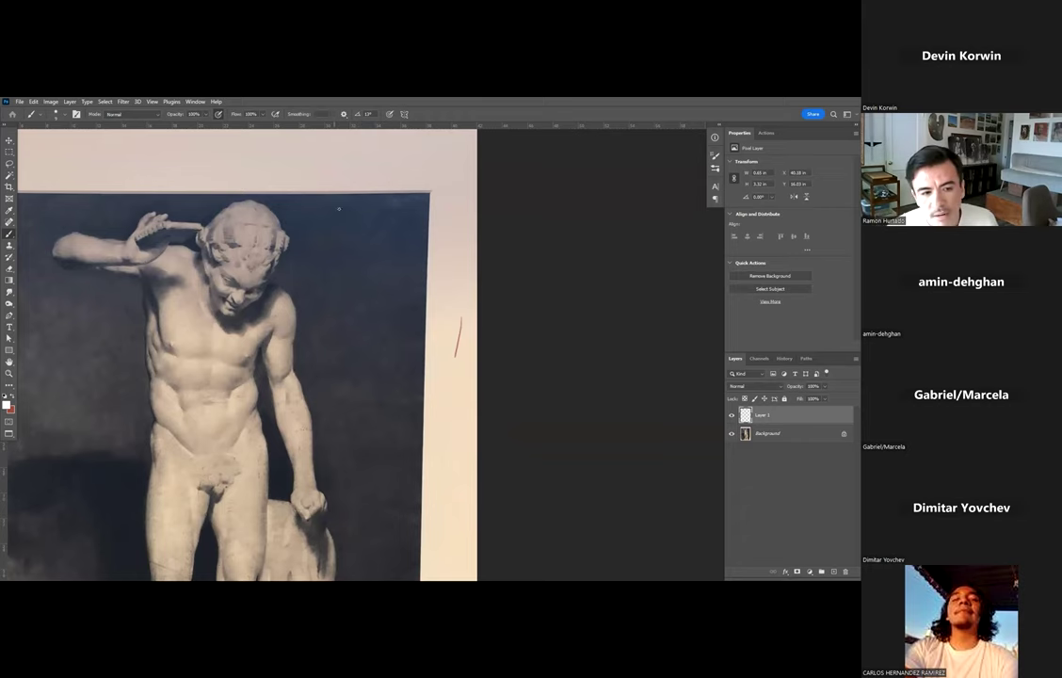
Remove the remaining red test mark and sketch a white four-sided shape with a slanted lower edge beside the statue's head.
drag(338, 258, 373, 178)
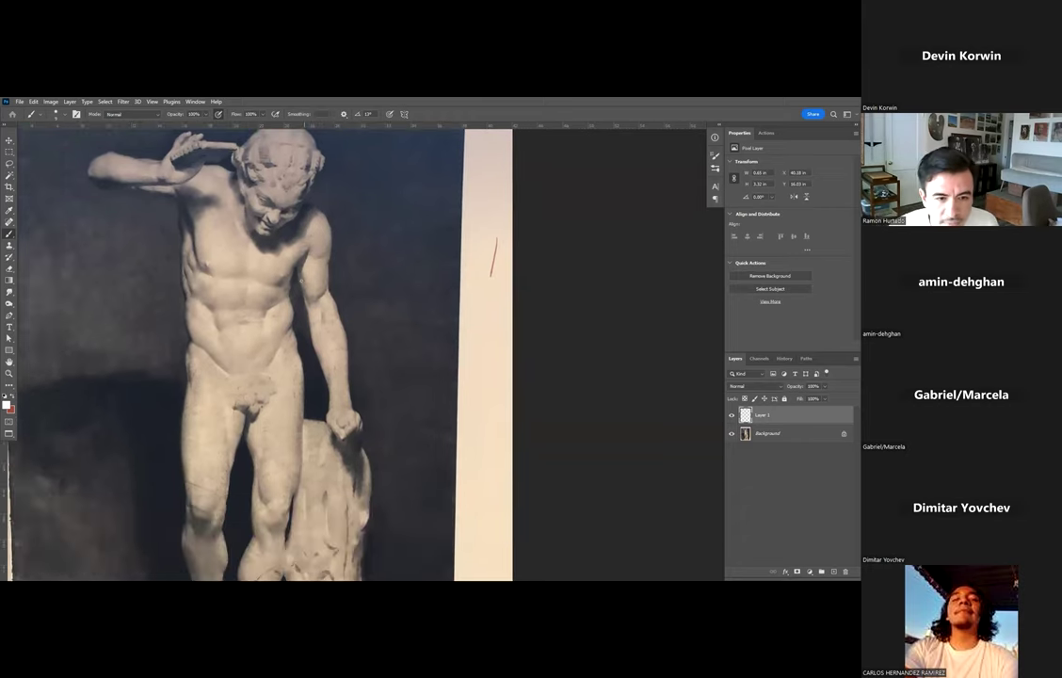
drag(295, 267, 326, 395)
key(ctrl+z)
scroll(332, 298, up, 3)
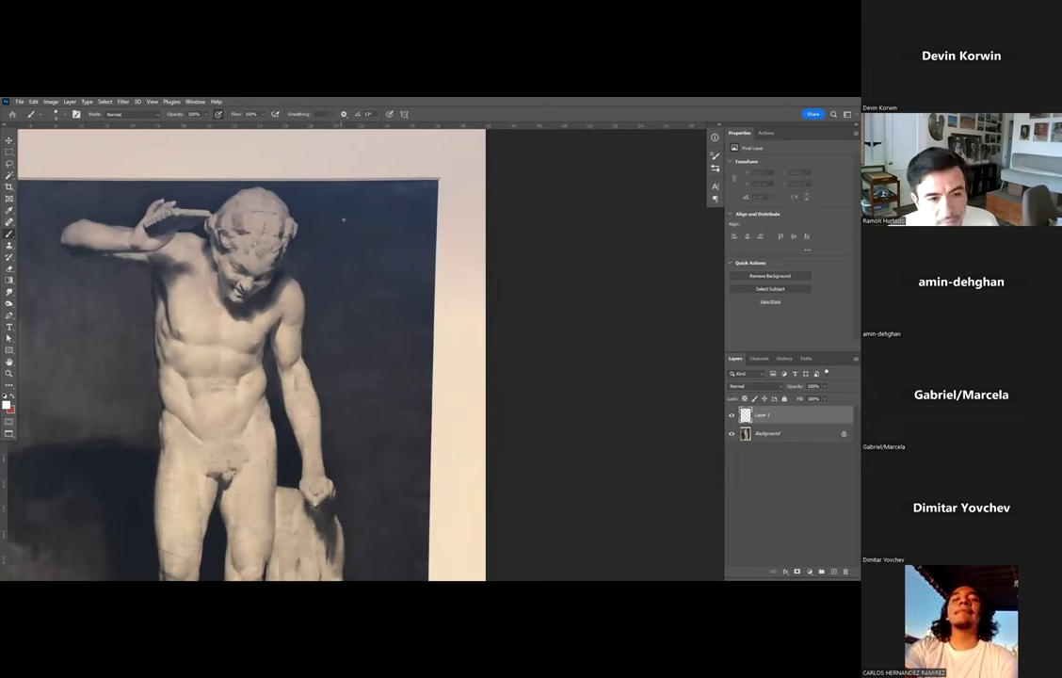
mouse_move(342, 261)
mouse_down()
mouse_move(319, 261)
mouse_move(305, 303)
mouse_up()
mouse_move(324, 228)
mouse_down()
mouse_move(381, 231)
mouse_move(363, 320)
mouse_up()
drag(310, 306, 364, 323)
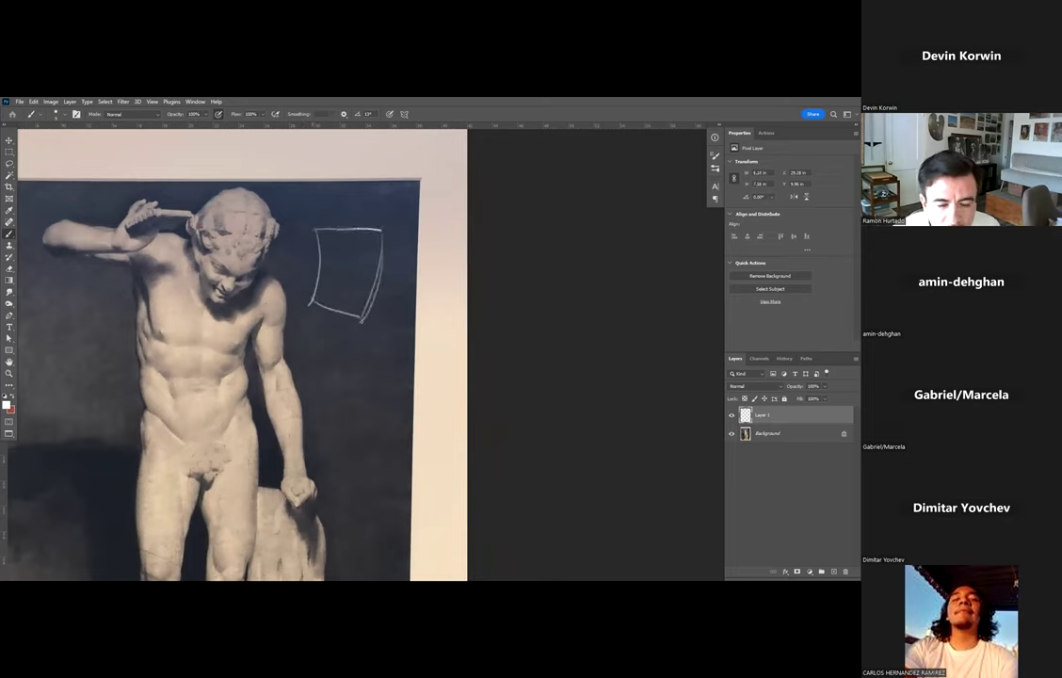
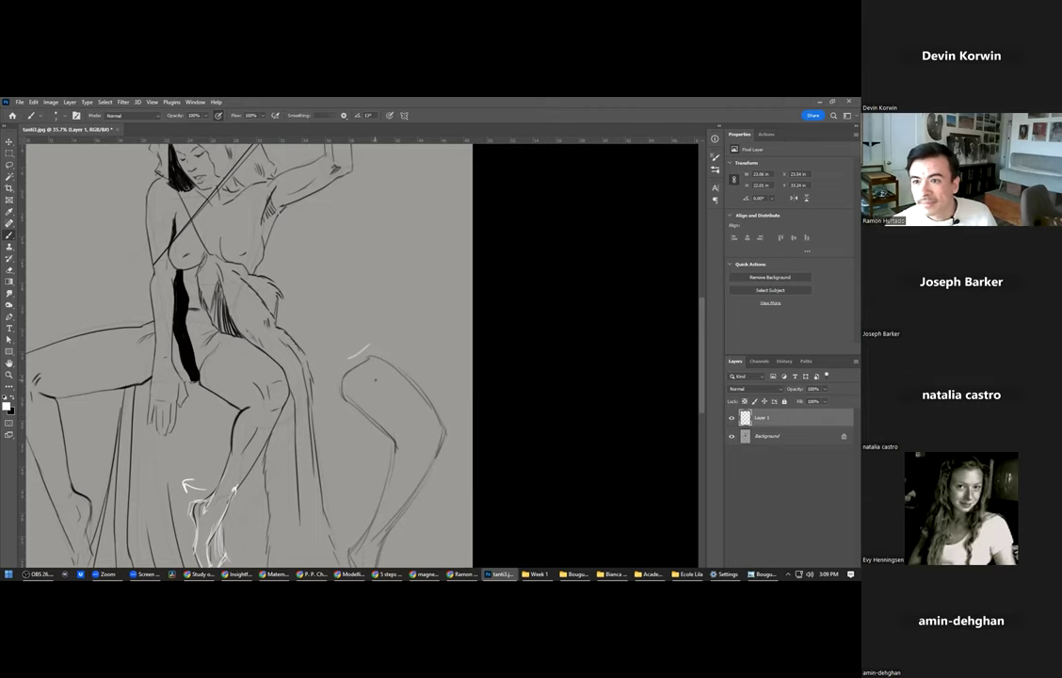
On the separate leg sketch, mark the outside of the knee with short white strokes and point a white arrow at the upper thigh.
drag(370, 391, 327, 306)
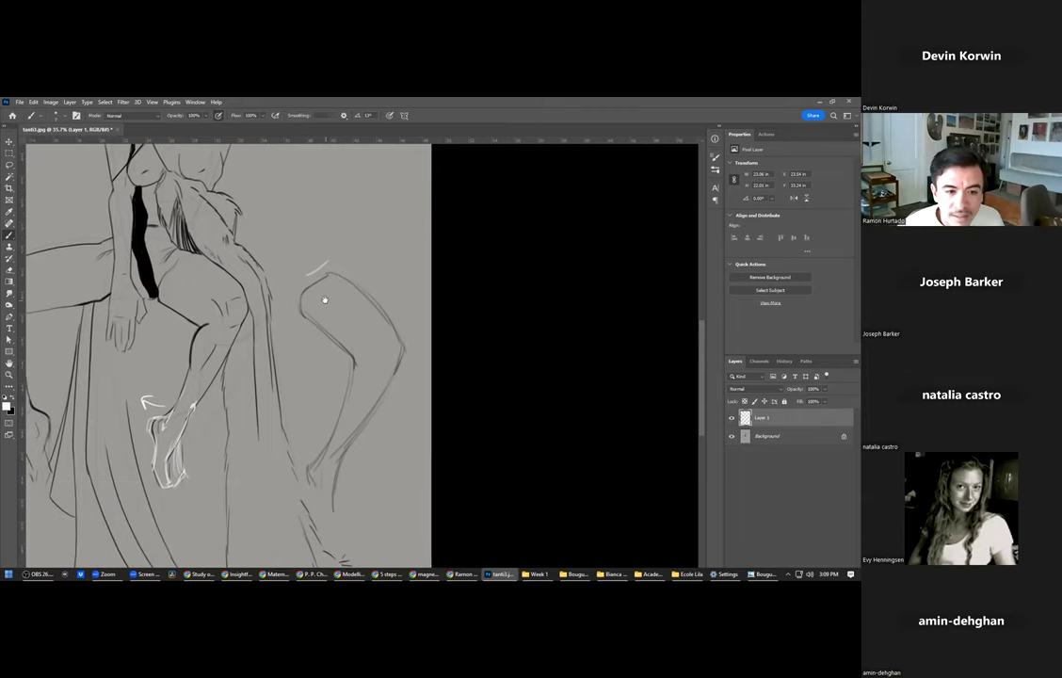
drag(408, 297, 419, 314)
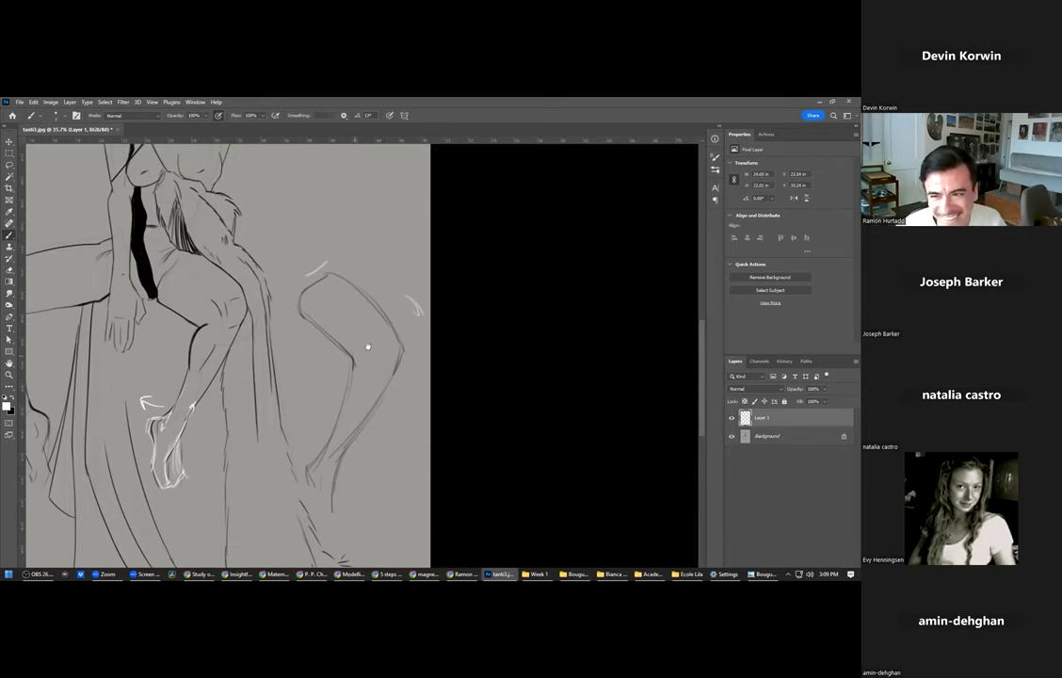
drag(367, 348, 402, 337)
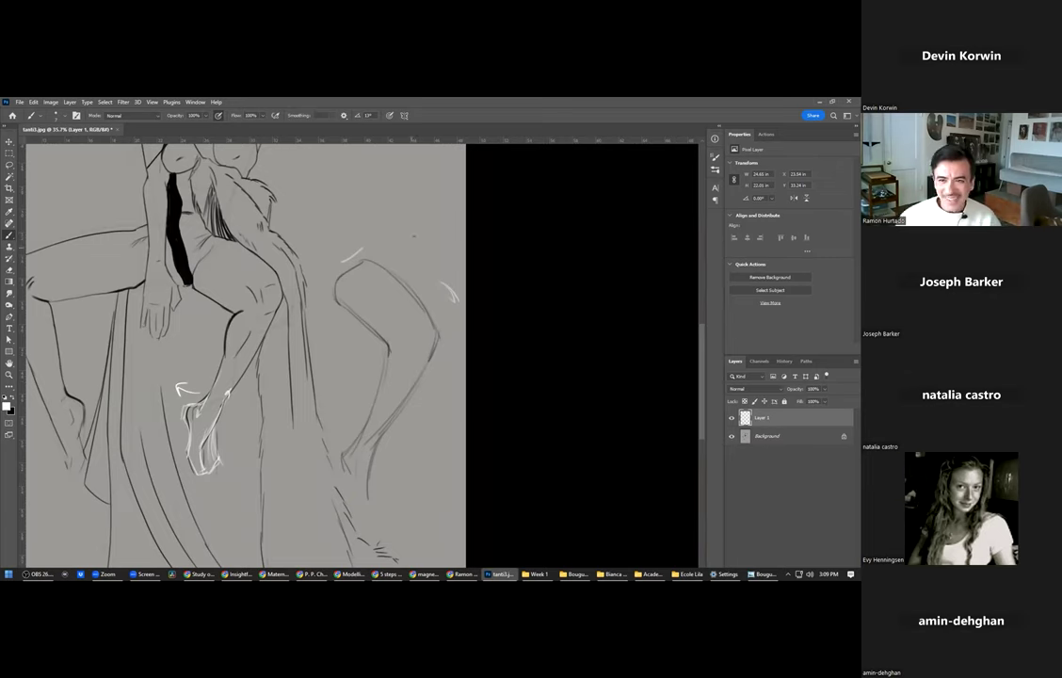
mouse_move(422, 223)
mouse_down()
mouse_move(405, 255)
mouse_move(414, 246)
mouse_up()
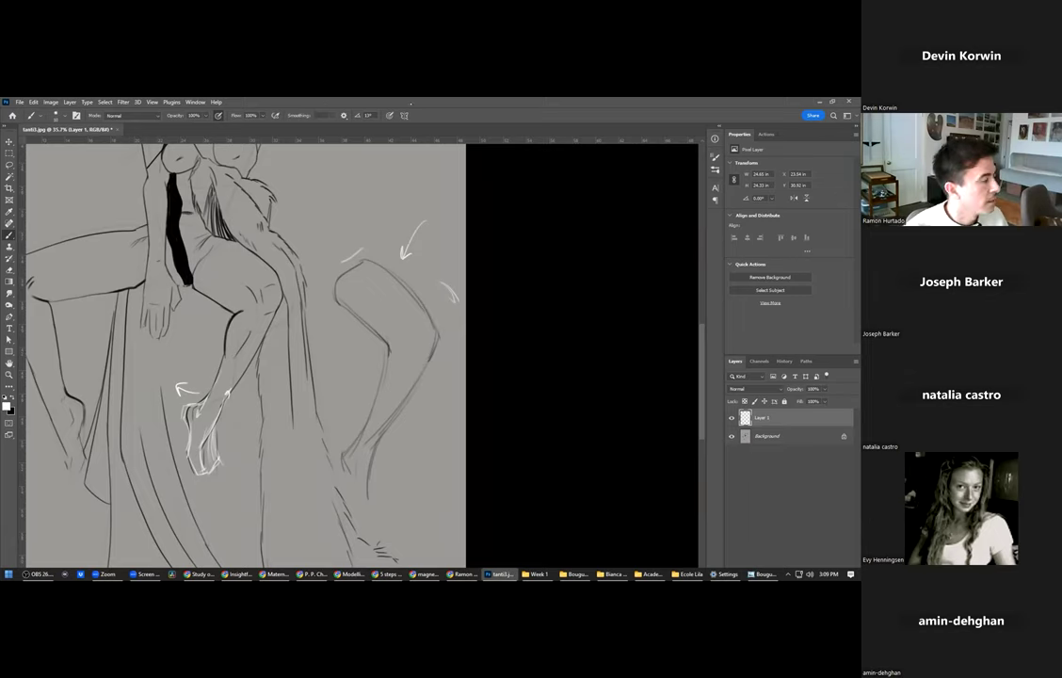
Make a small white test mark above the leg sketch, enlarge the brush and add a broader dark grey test stroke below it.
drag(374, 181, 383, 186)
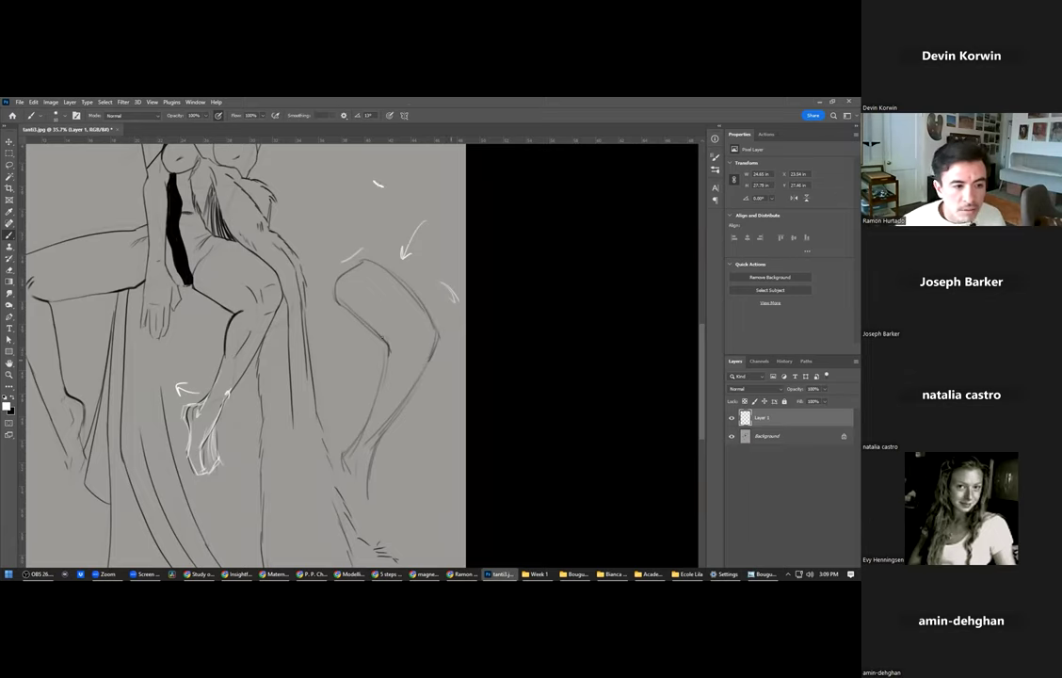
key(bracketright)
key(bracketright)
key(bracketright)
drag(360, 216, 376, 226)
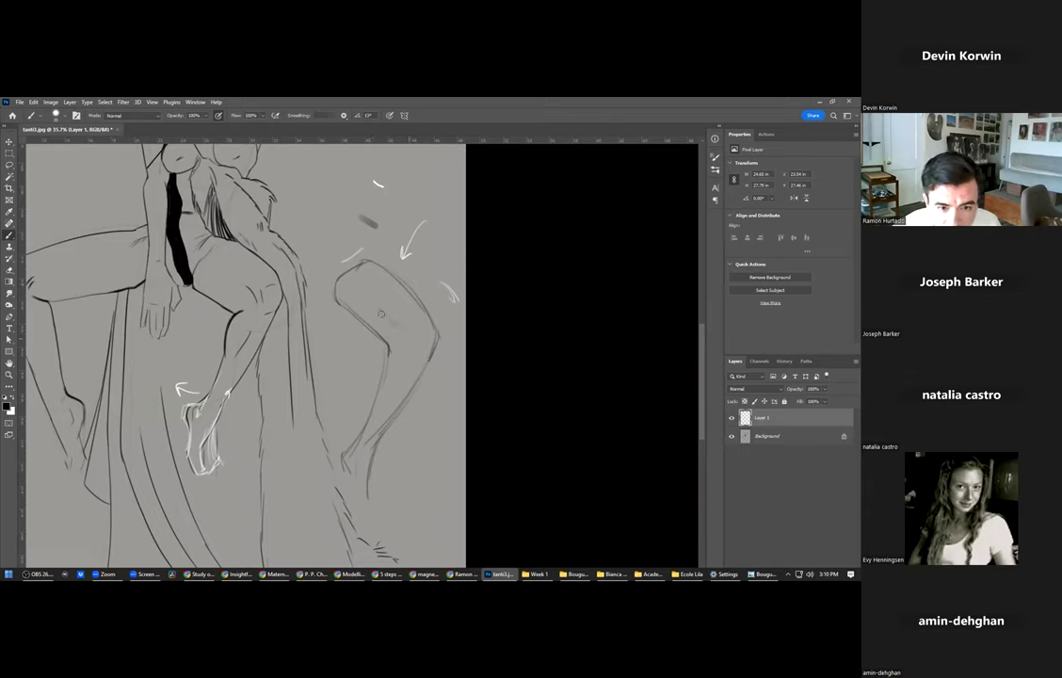
Draw the plane lines at the knee of the leg sketch and a small angular contour study in black beside it.
drag(416, 335, 411, 355)
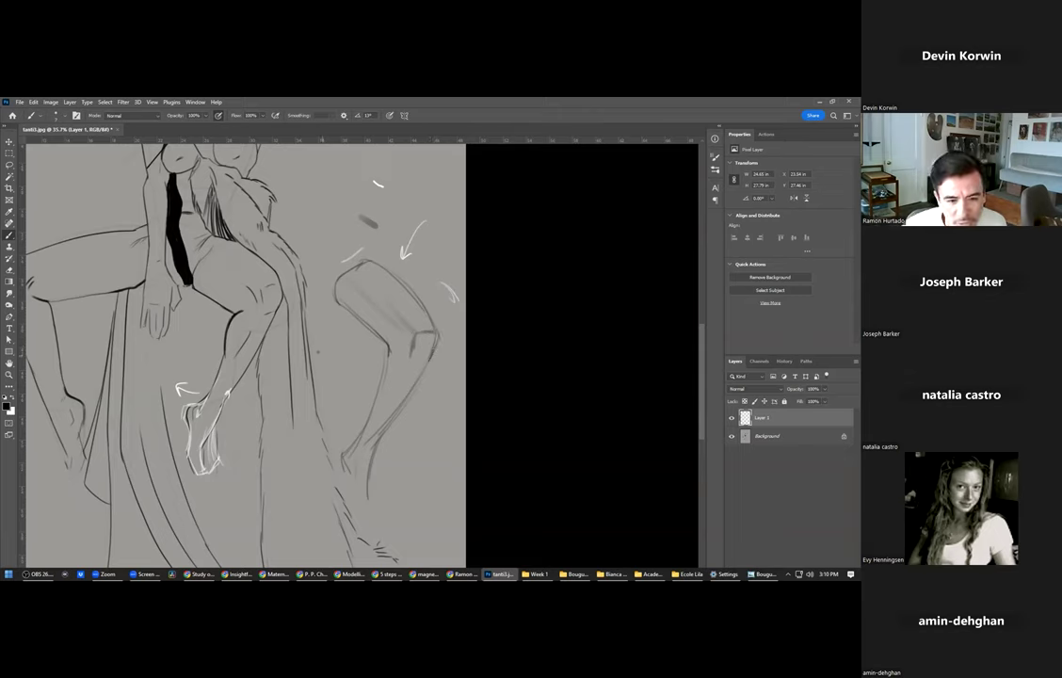
mouse_move(314, 354)
mouse_down()
mouse_move(345, 359)
mouse_move(355, 326)
mouse_move(354, 345)
mouse_move(357, 334)
mouse_move(328, 370)
mouse_move(357, 352)
mouse_up()
drag(335, 367, 366, 340)
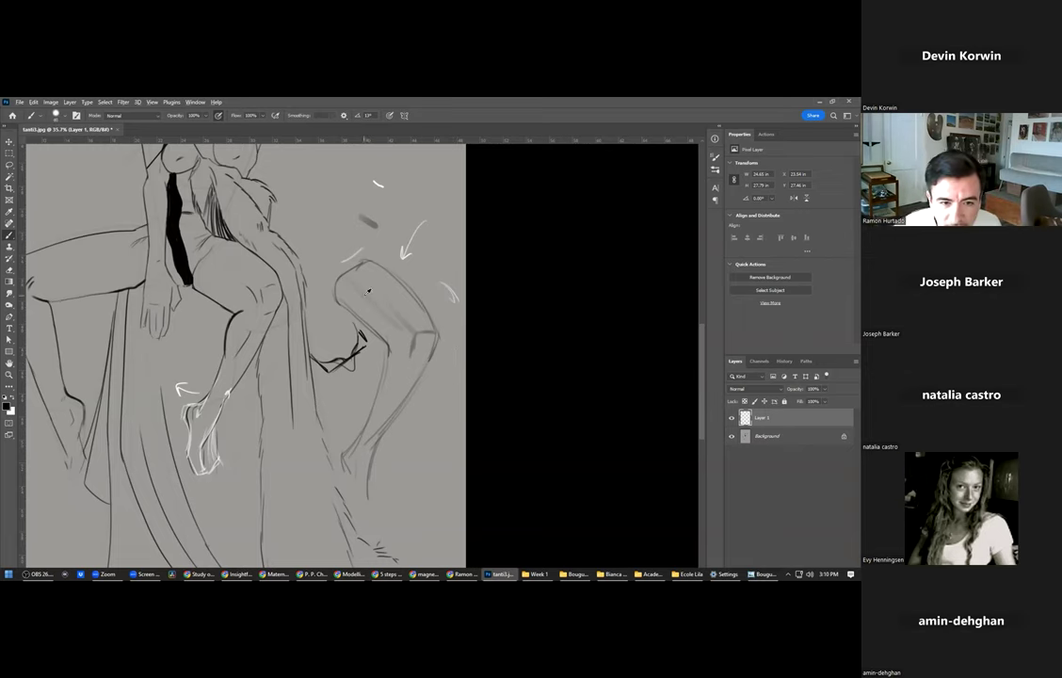
Shade a dark core shadow along the middle of the sketched thigh, with a grey tone on its underside.
alt+click(412, 334)
mouse_move(408, 341)
mouse_down()
mouse_move(350, 286)
mouse_move(361, 309)
mouse_up()
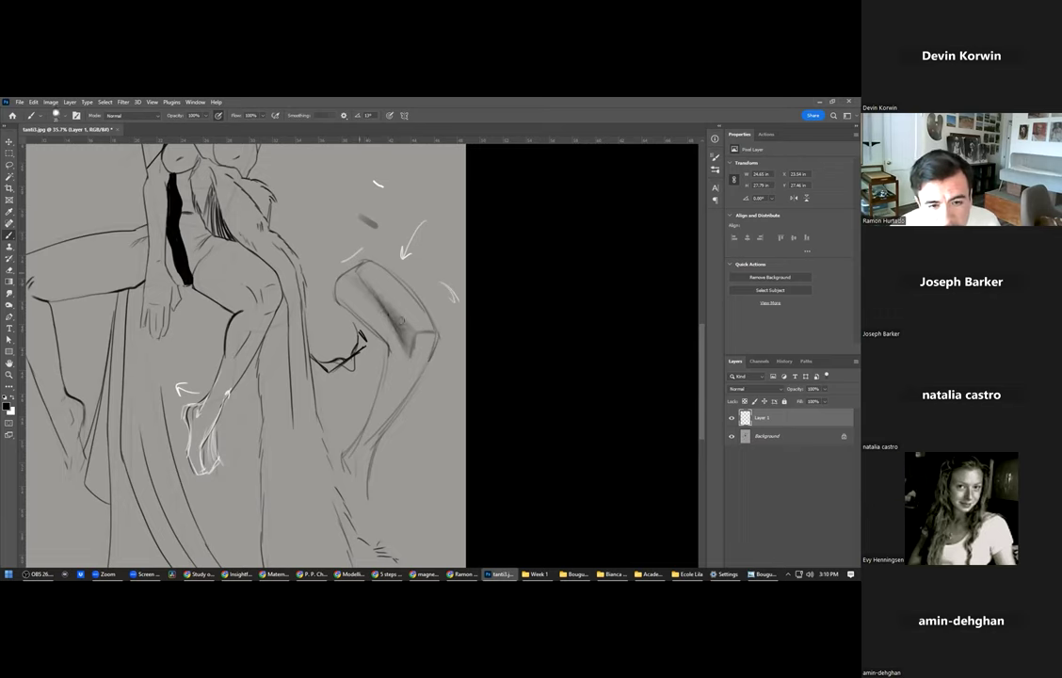
drag(375, 287, 399, 328)
drag(374, 287, 414, 339)
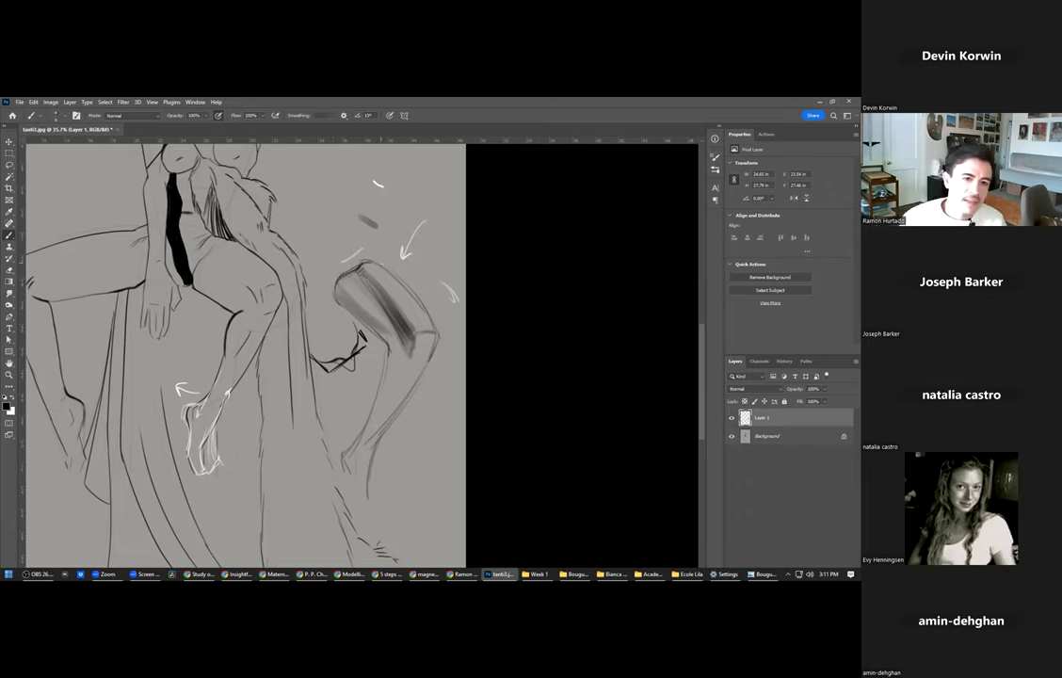
drag(402, 280, 361, 309)
key(ctrl+z)
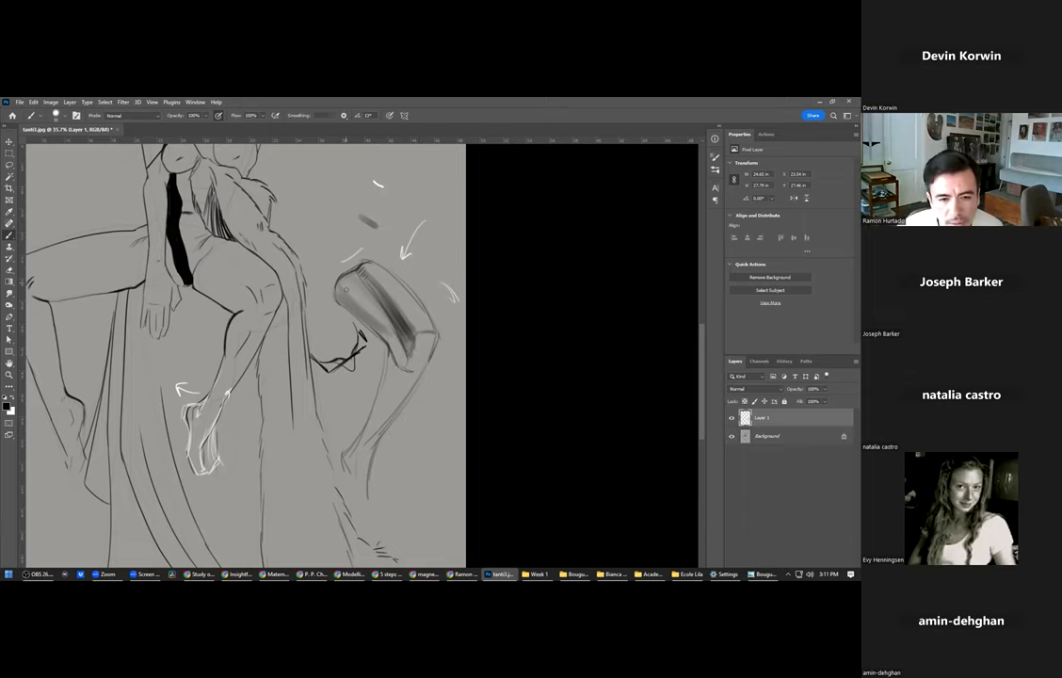
Lighten the underside of the sketched thigh with grey and white strokes as reflected light.
key(x)
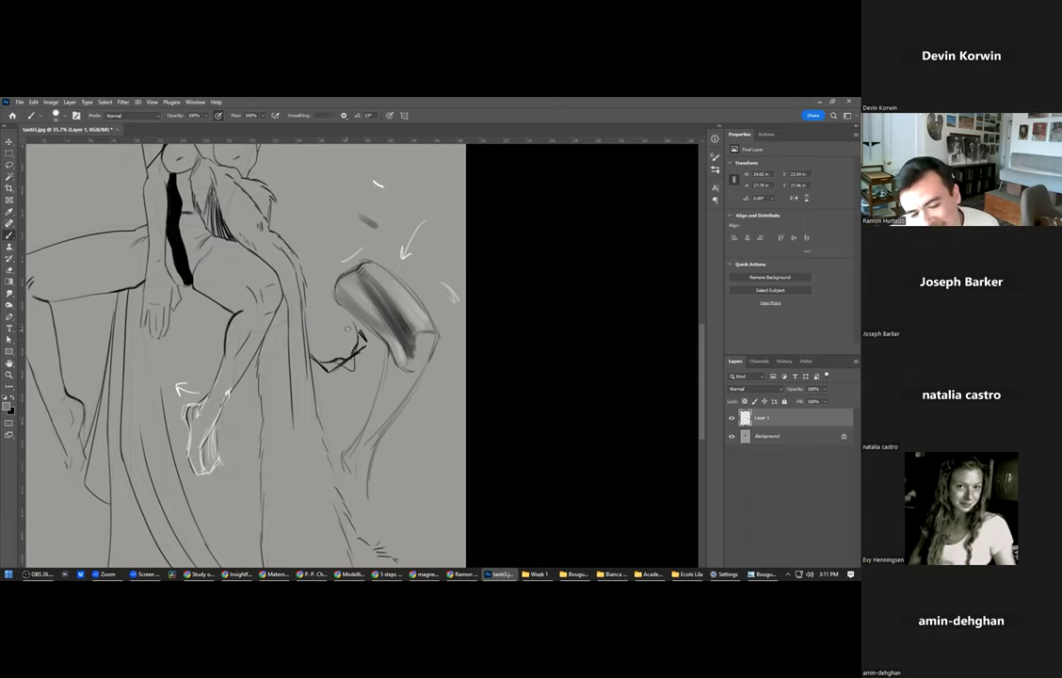
alt+click(400, 353)
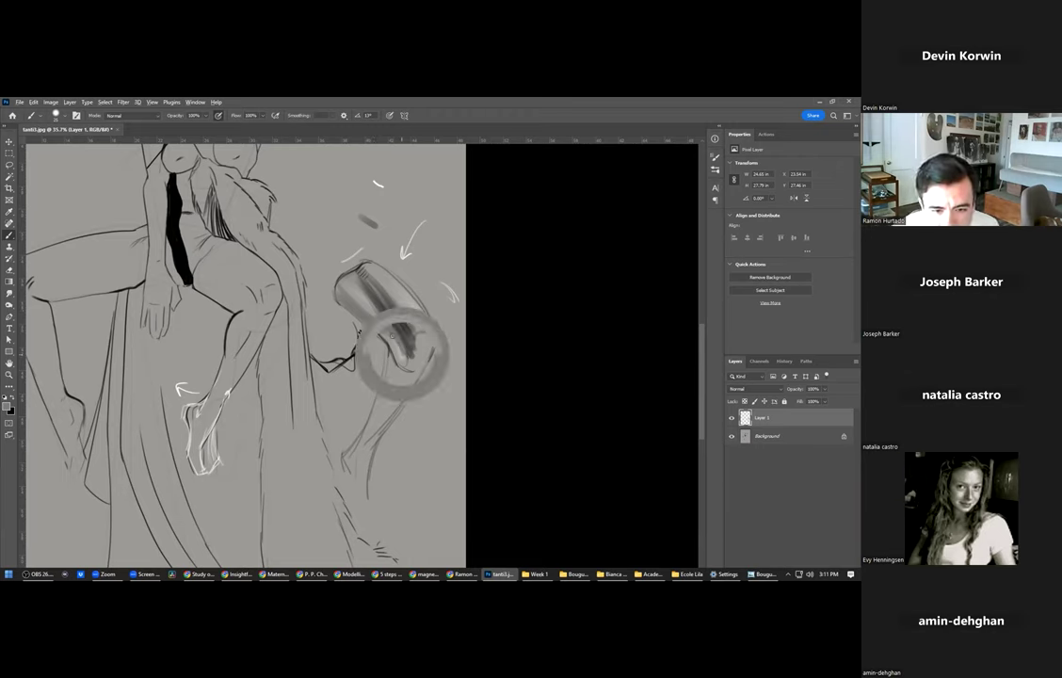
key(d)
key(x)
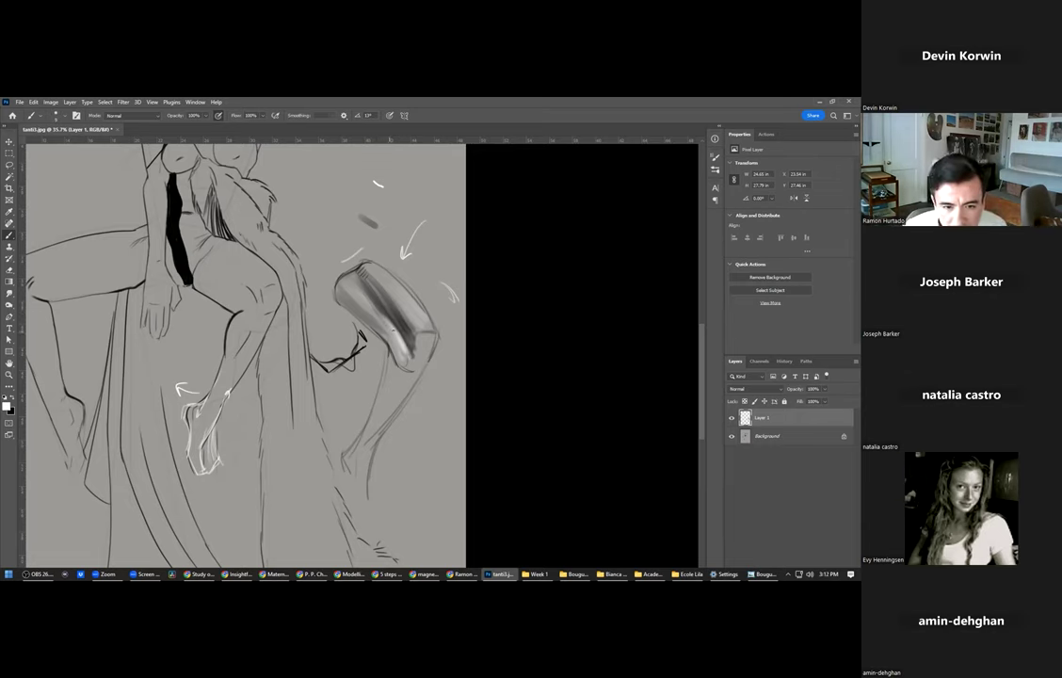
Deepen the thigh's core shadow in black down to the knee and shade the knee's side plane.
key(x)
drag(347, 290, 361, 316)
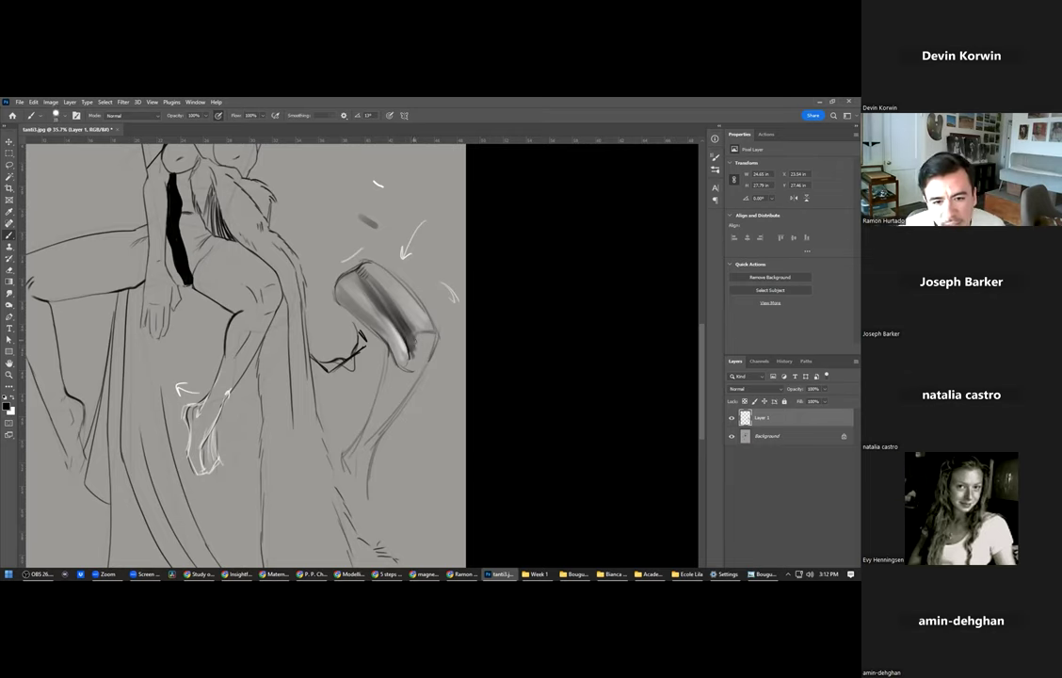
mouse_move(408, 362)
mouse_down()
mouse_move(417, 334)
mouse_move(428, 333)
mouse_move(369, 300)
mouse_up()
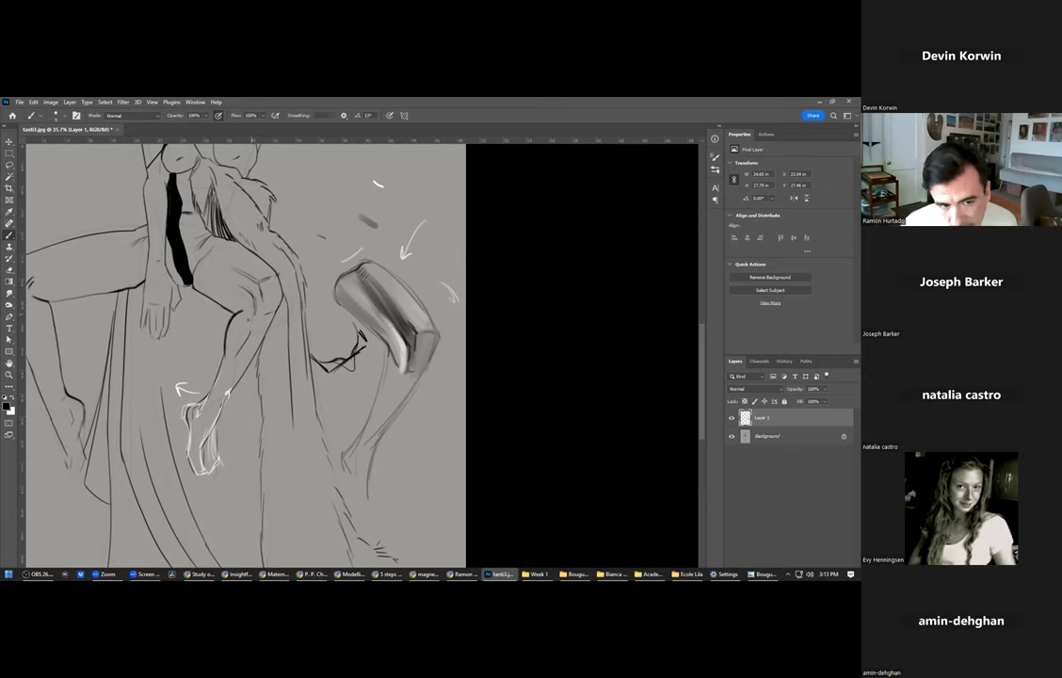
Block in the negative space between the seated figure's outstretched bent leg and the drapery with broad white strokes.
drag(255, 270, 332, 289)
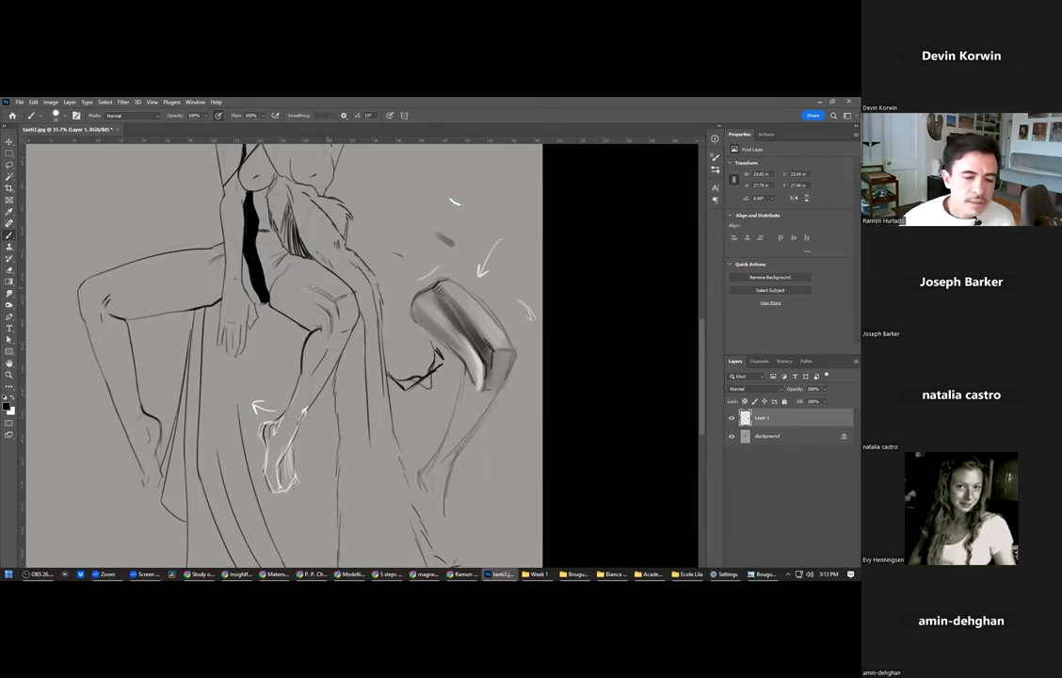
drag(253, 284, 356, 342)
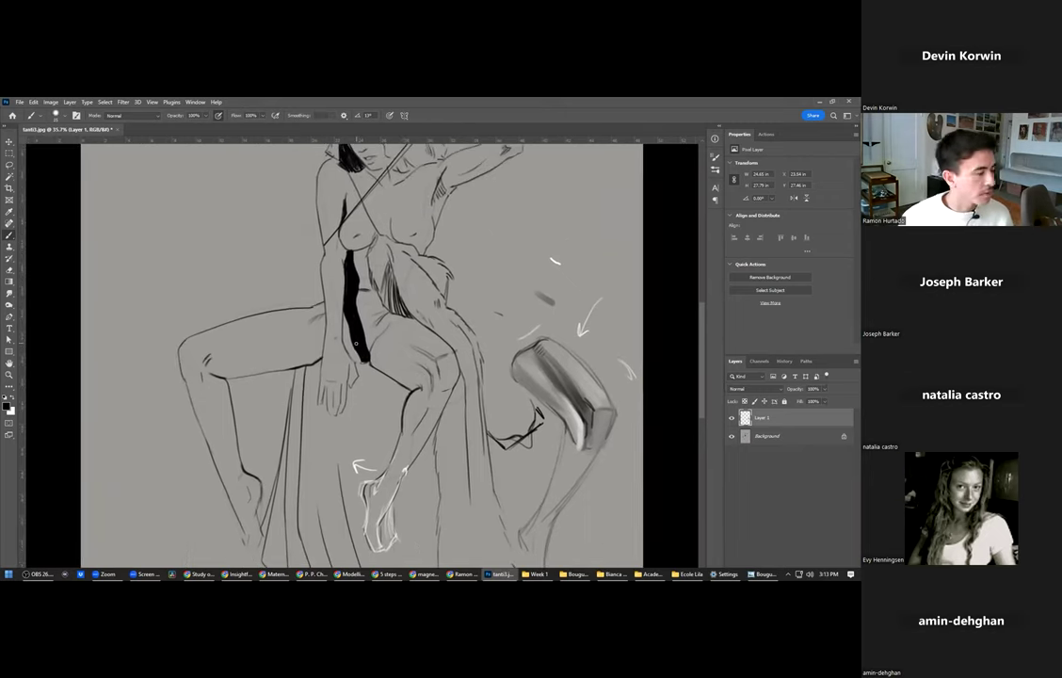
key(x)
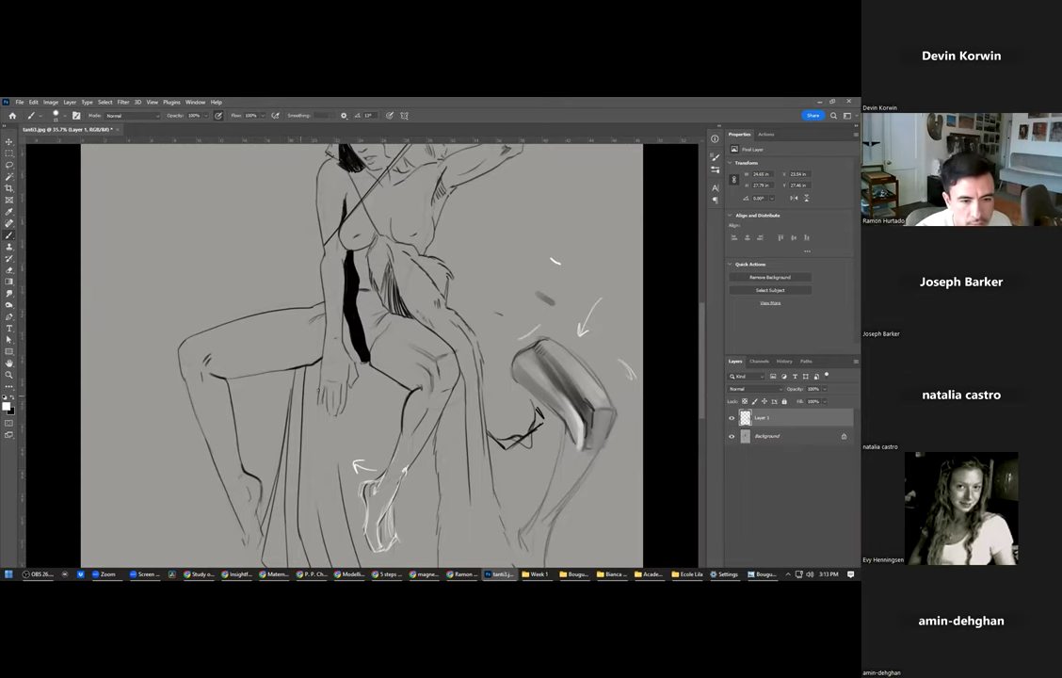
scroll(321, 389, down, 4)
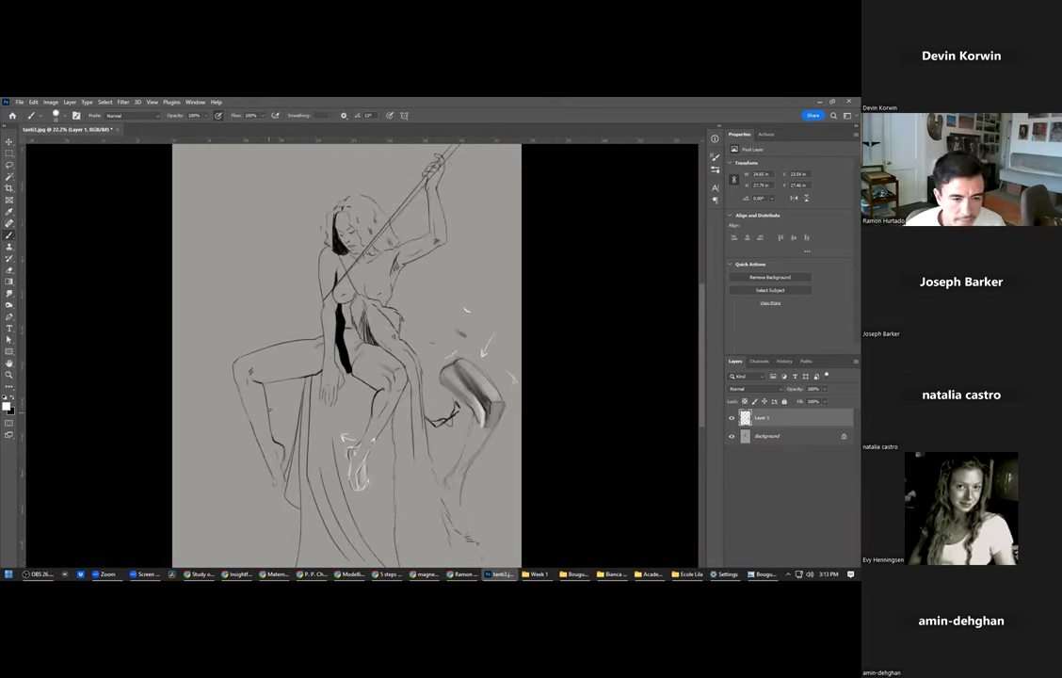
mouse_move(267, 385)
mouse_down()
mouse_move(284, 445)
mouse_move(300, 387)
mouse_move(291, 388)
mouse_up()
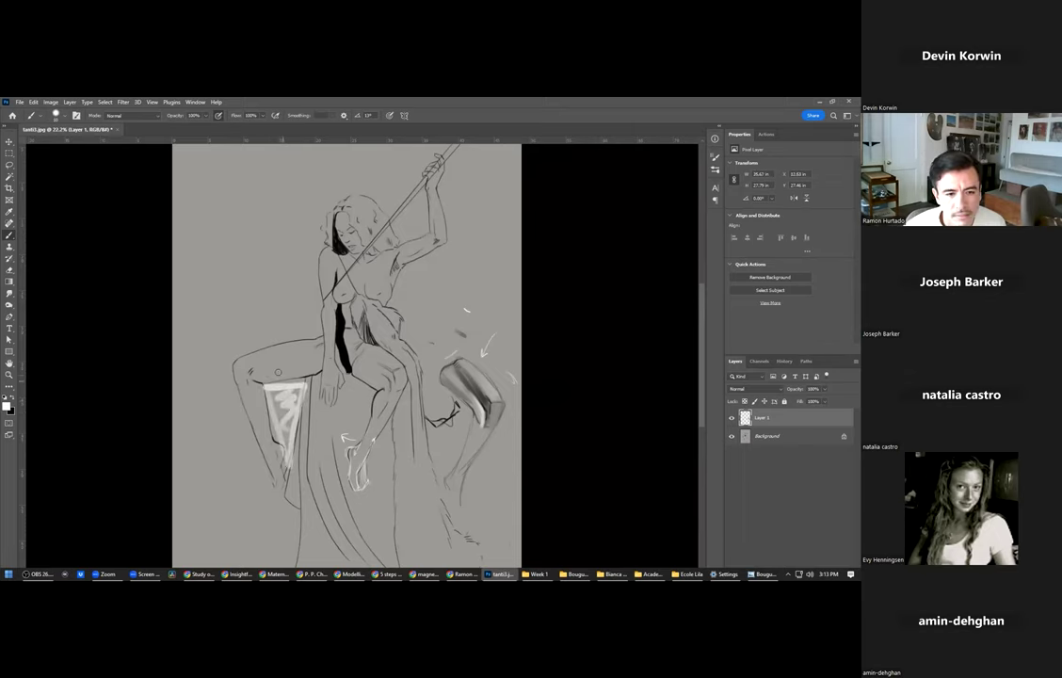
Undo the white strokes that fill the negative space beneath the seated figure's outstretched bent leg.
key(ctrl+z)
mouse_move(244, 377)
mouse_down()
mouse_move(316, 360)
mouse_move(306, 345)
mouse_move(237, 367)
mouse_move(267, 361)
mouse_move(277, 377)
mouse_move(320, 369)
mouse_move(246, 363)
mouse_up()
key(ctrl+z)
key(ctrl+z)
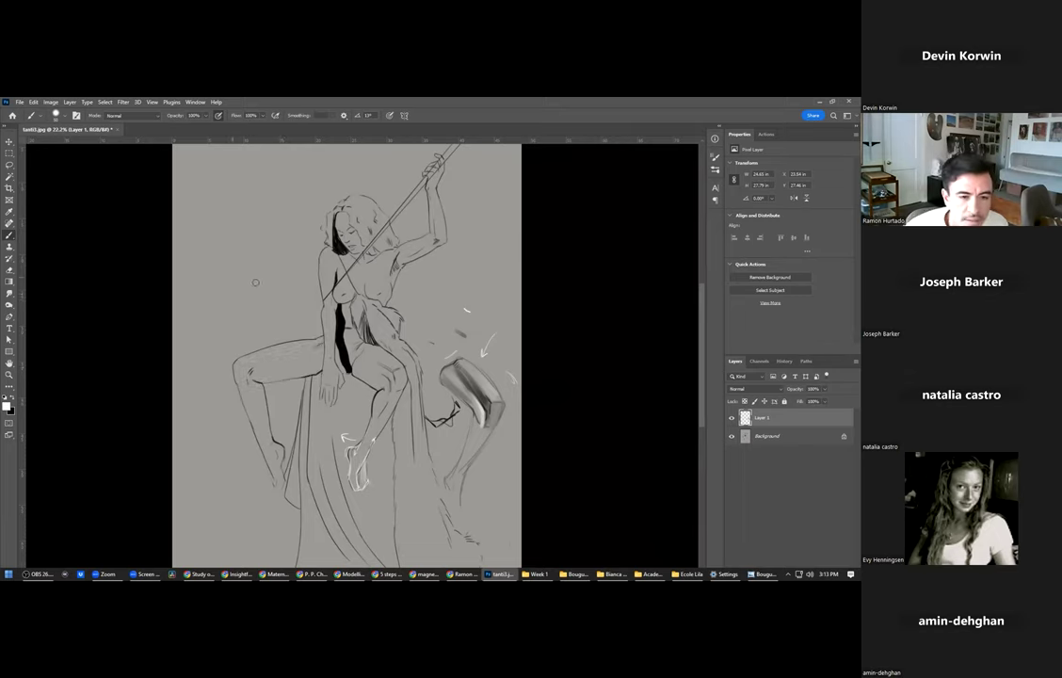
Outline a long slanted bar and a small rounded square in white in the background beside the figure, and undo both.
drag(241, 275, 267, 268)
drag(193, 254, 198, 265)
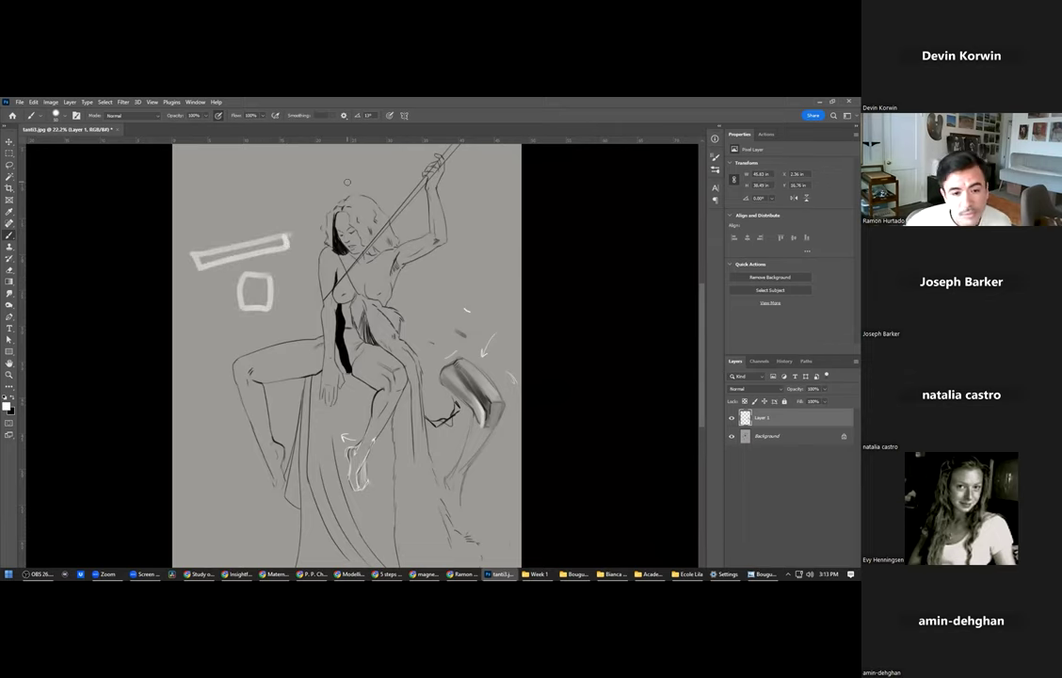
key(ctrl+z)
key(ctrl+z)
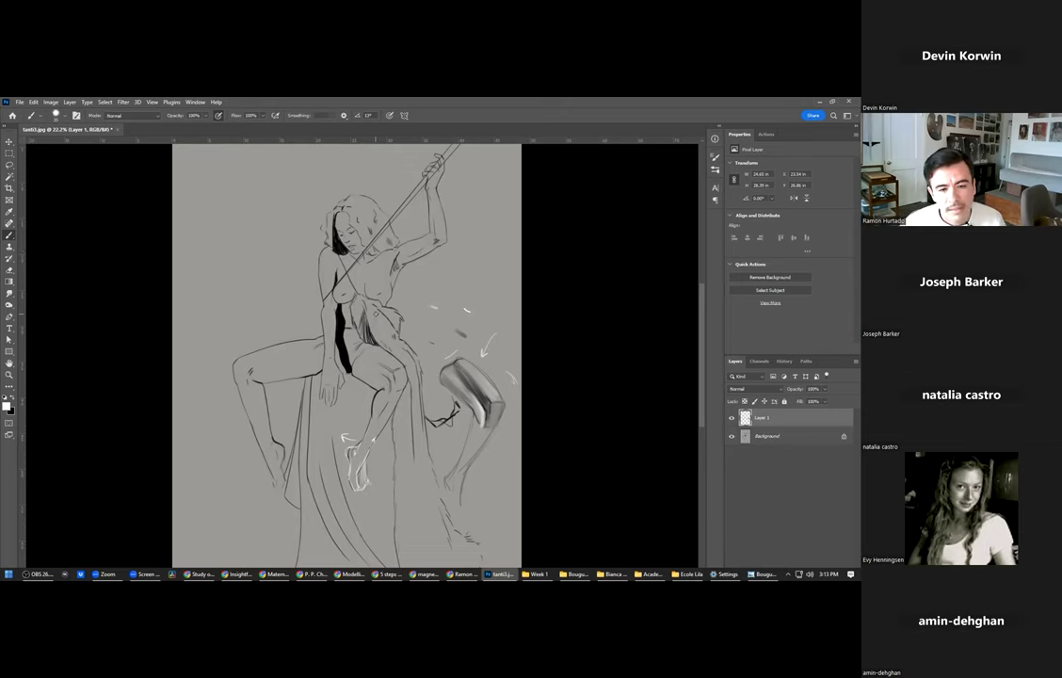
Save the annotated drawing as the layered Photoshop file tanti3 and close the document.
scroll(380, 320, up, 5)
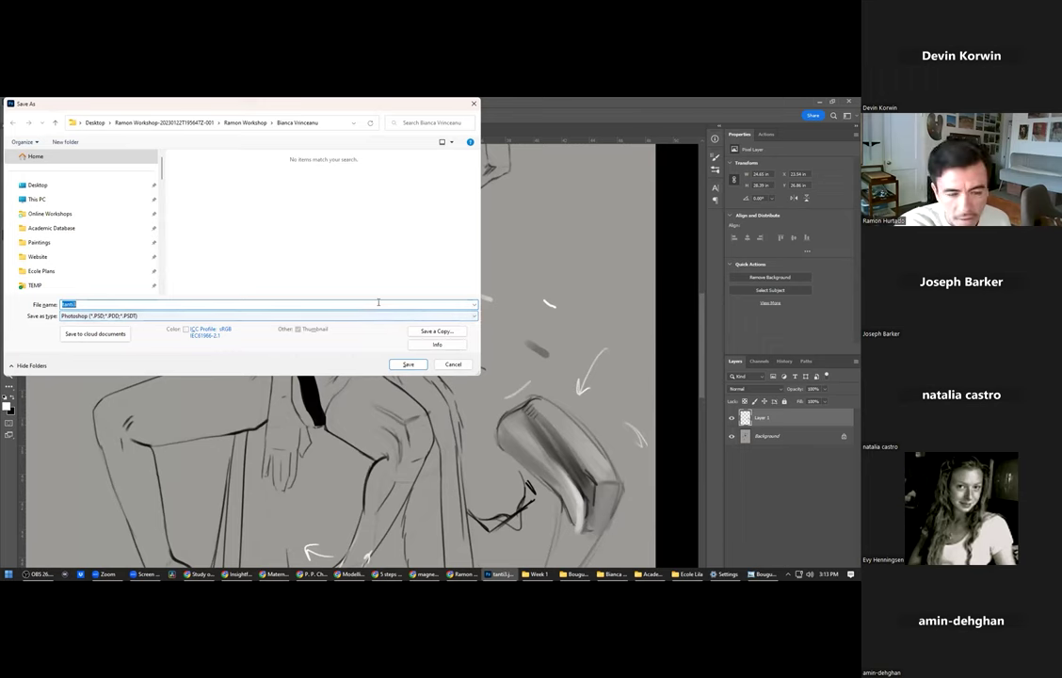
key(Return)
key(Return)
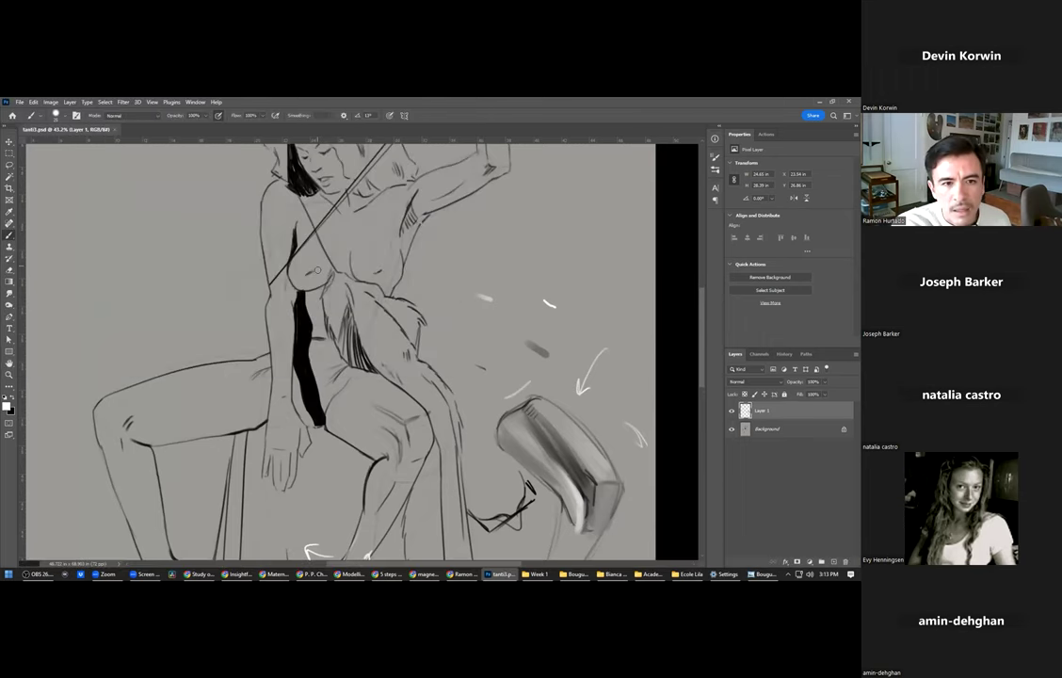
key(ctrl+0)
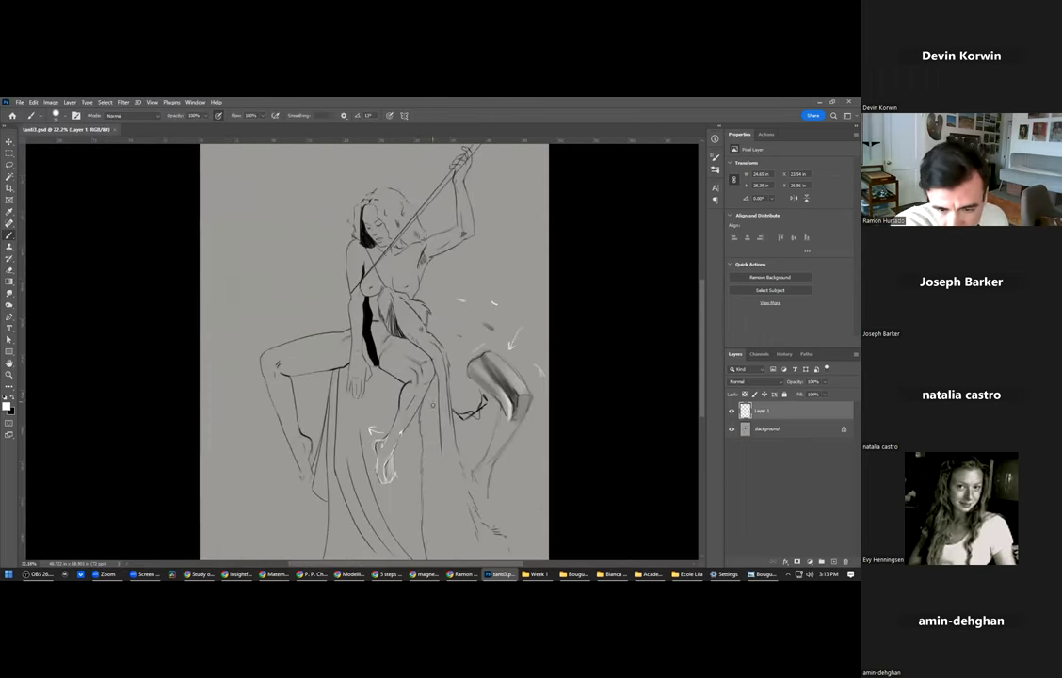
key(ctrl+w)
Switch to the student's image folder in File Explorer and open study_02 in Photoshop.
key(alt+Tab)
key(Tab)
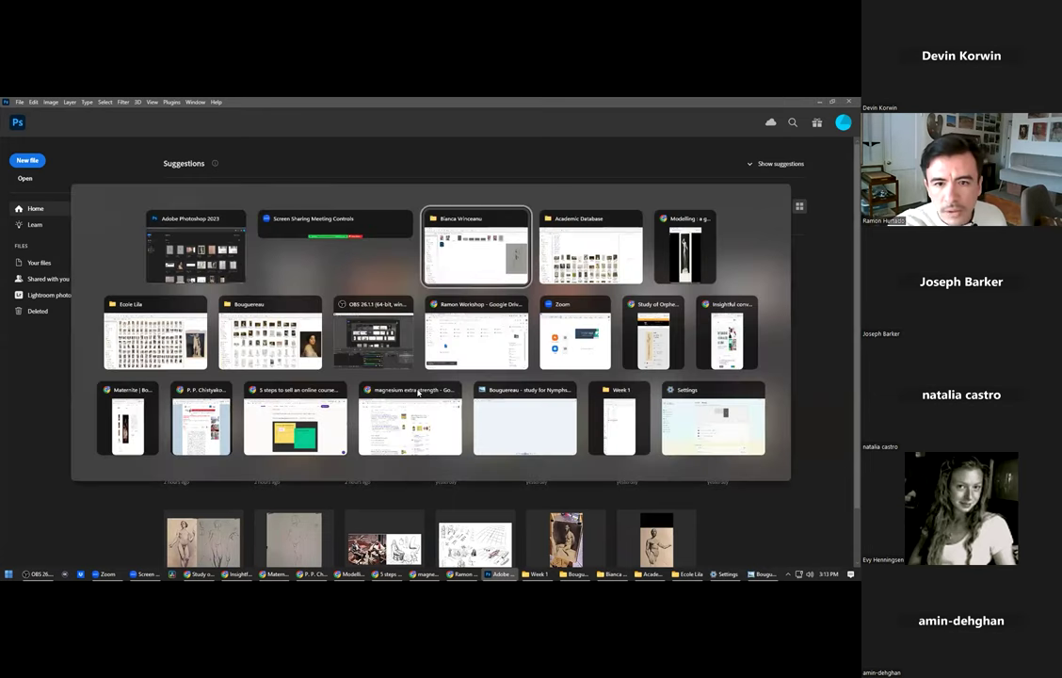
click(293, 200)
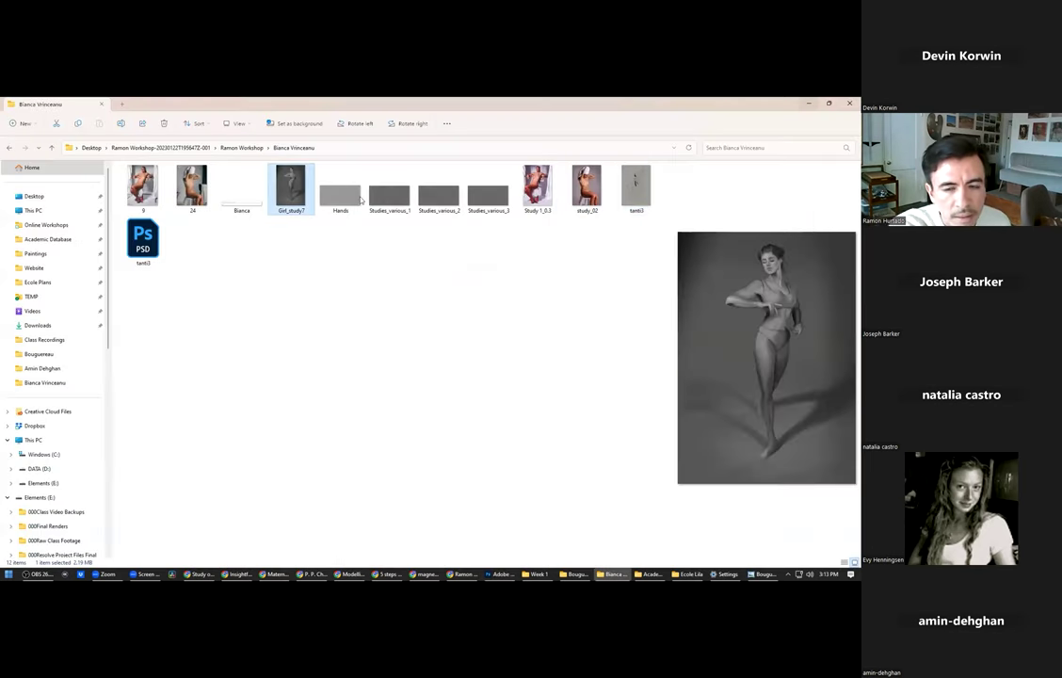
click(586, 187)
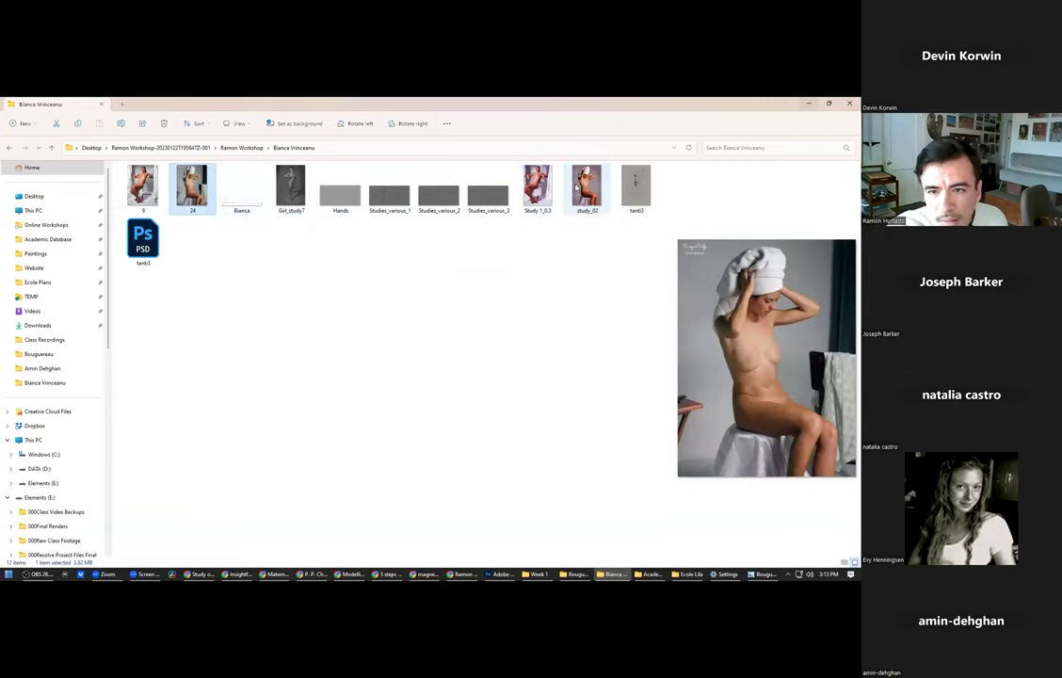
ctrl+click(195, 188)
click(247, 246)
drag(586, 187, 375, 151)
key(alt+Tab)
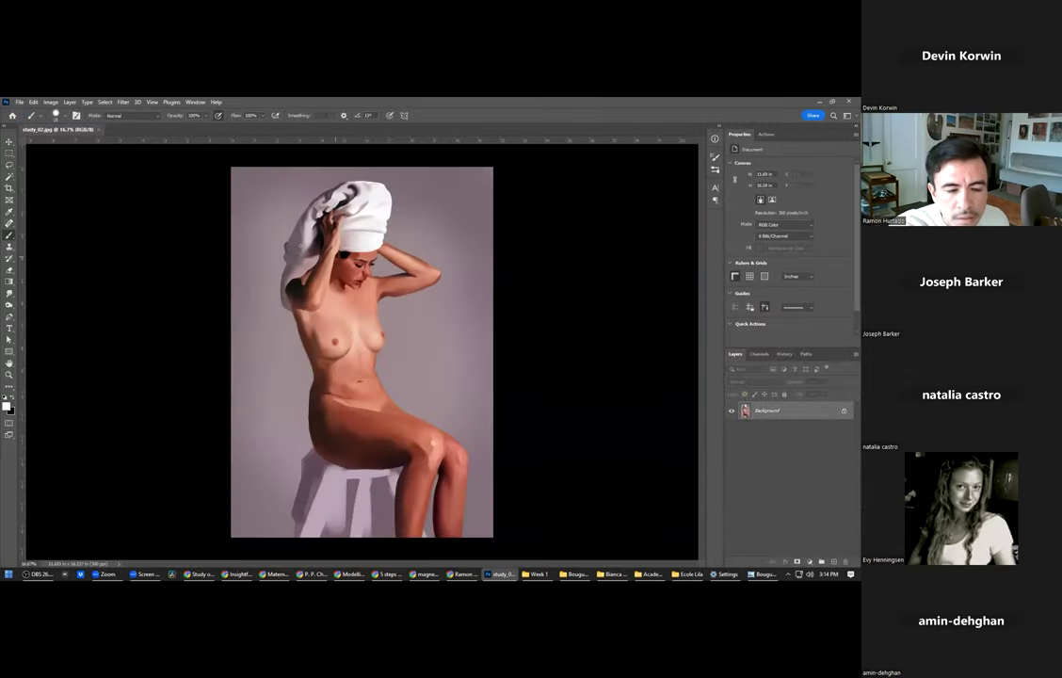
Place reference photo 24 from the folder into study_02, enlarged to about 148% and positioned over the painted figure.
key(alt+Tab)
drag(199, 201, 366, 241)
key(alt+Tab)
key(ctrl+minus)
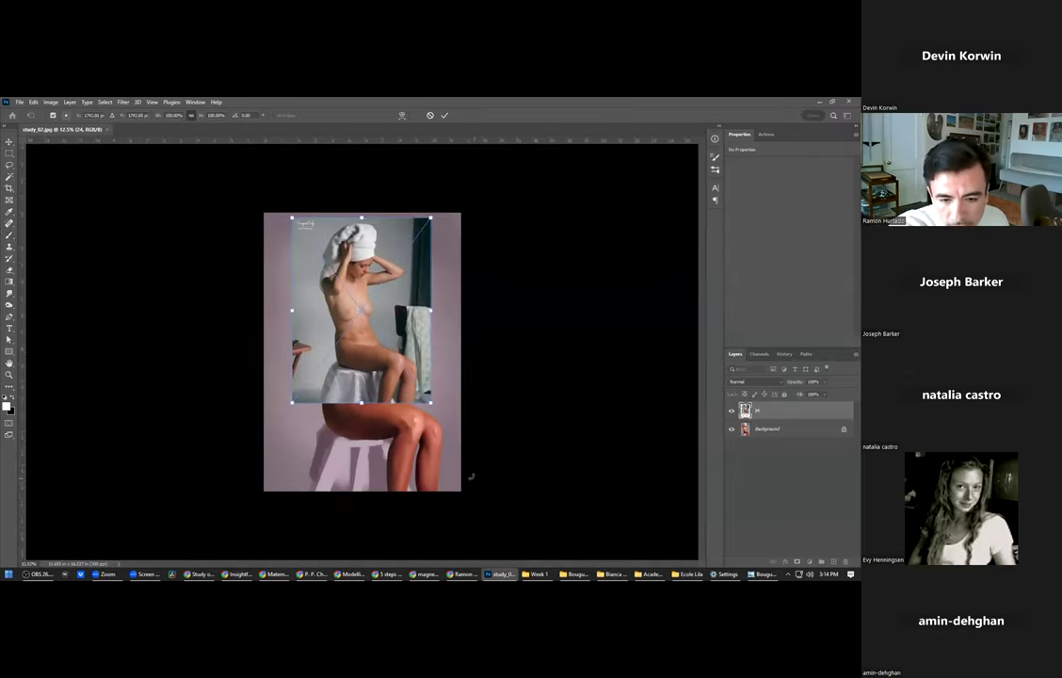
drag(428, 406, 496, 493)
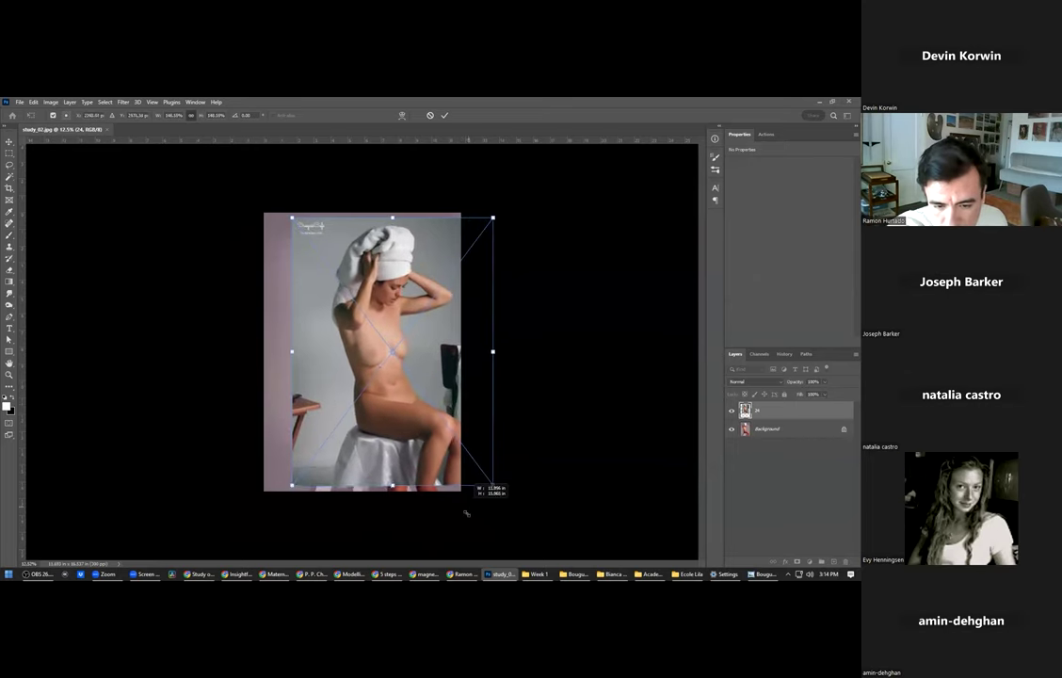
drag(439, 429, 406, 422)
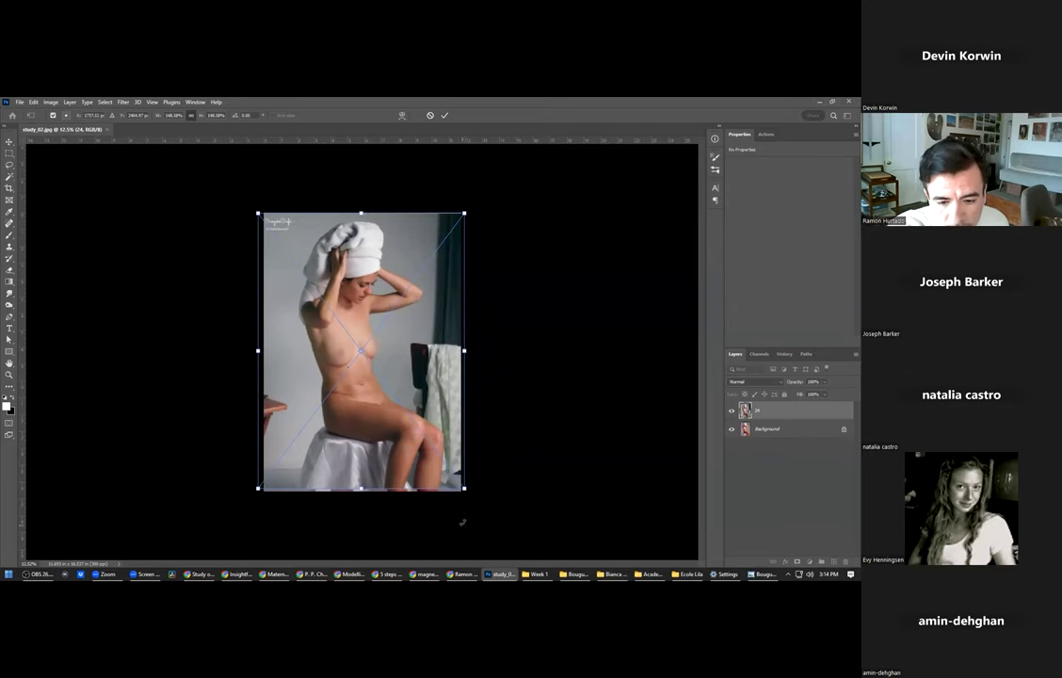
key(Return)
Widen the canvas to about 26.6 in with the Crop tool and move the reference photo beside the painted study.
key(b)
key(c)
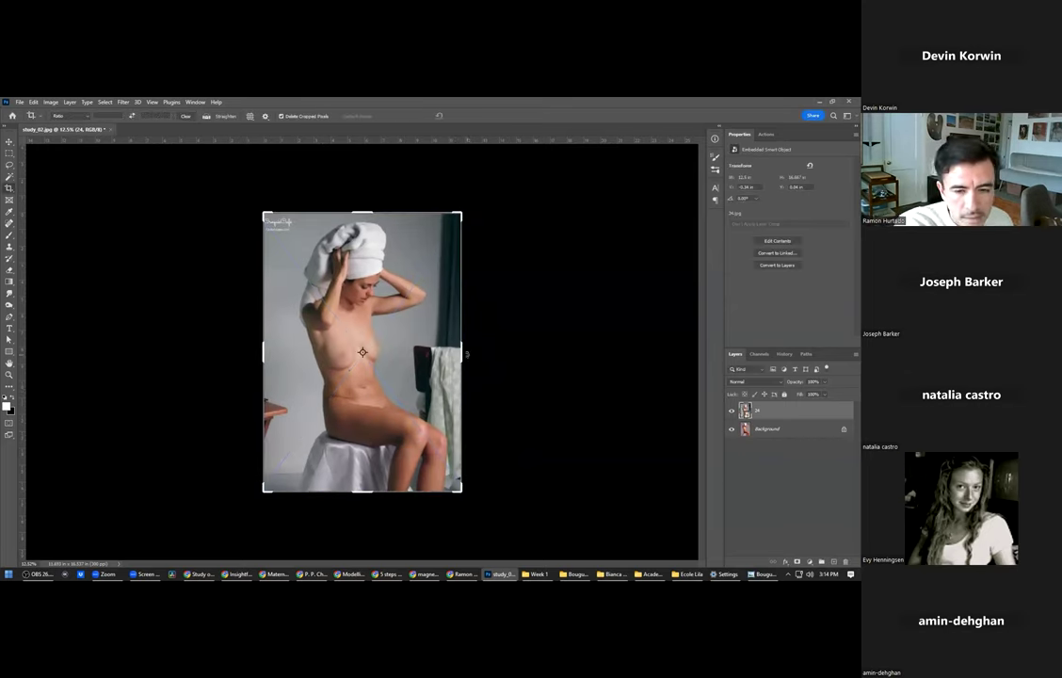
drag(463, 352, 590, 350)
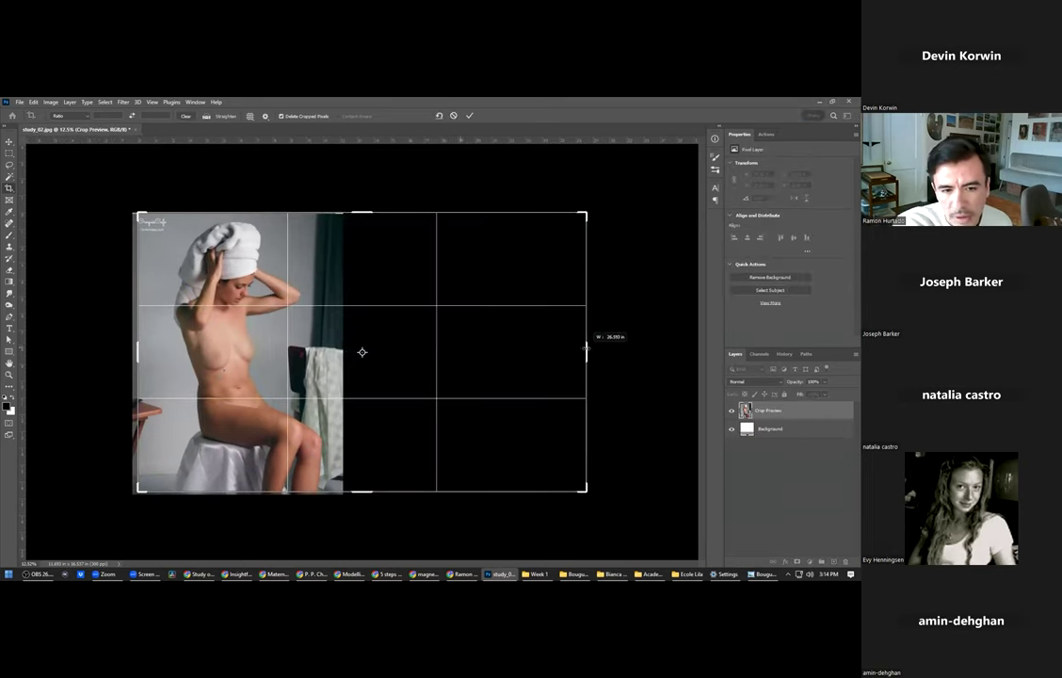
key(v)
drag(244, 299, 459, 345)
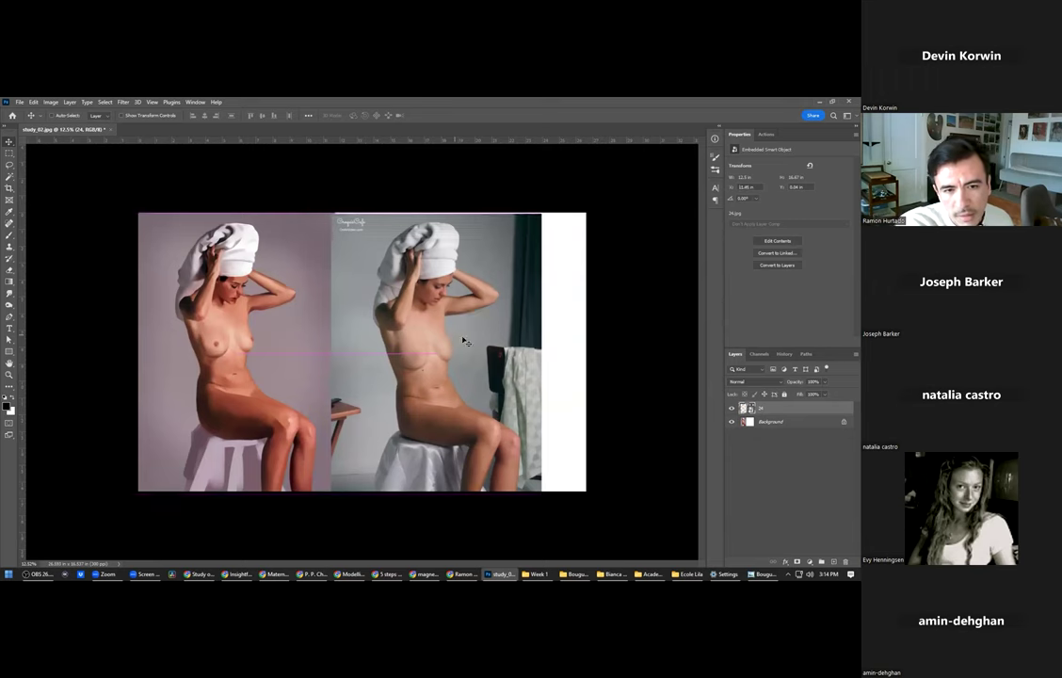
key(ctrl+plus)
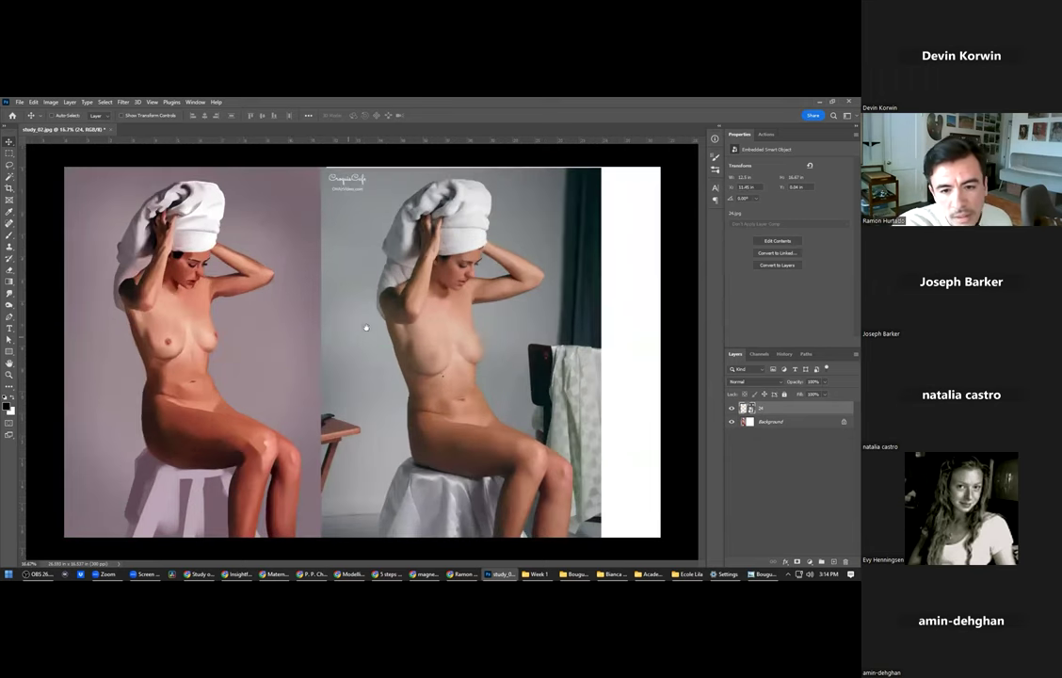
key(f)
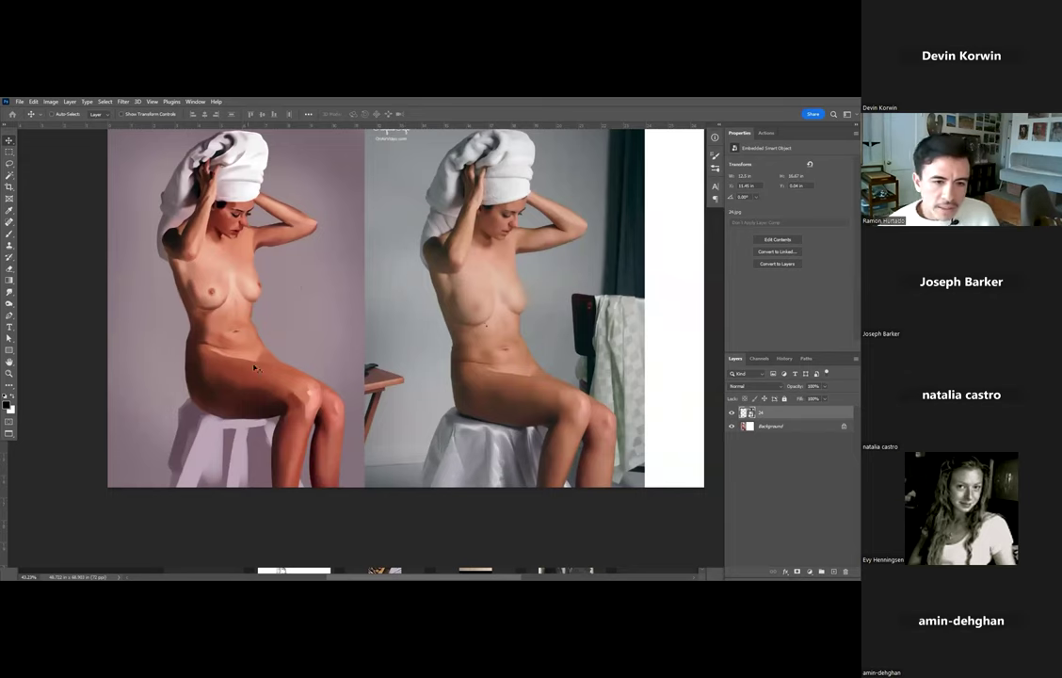
Add a new layer on top and brush reddish skin tones sampled from the painting over the side of the figure's near knee.
key(b)
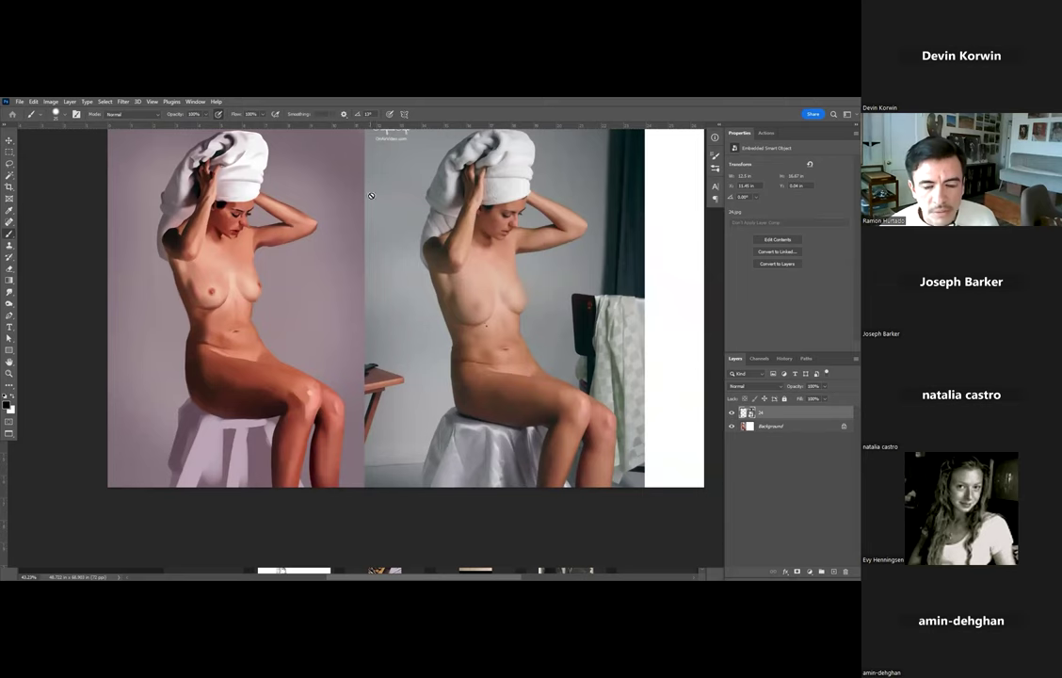
key(ctrl+shift+alt+n)
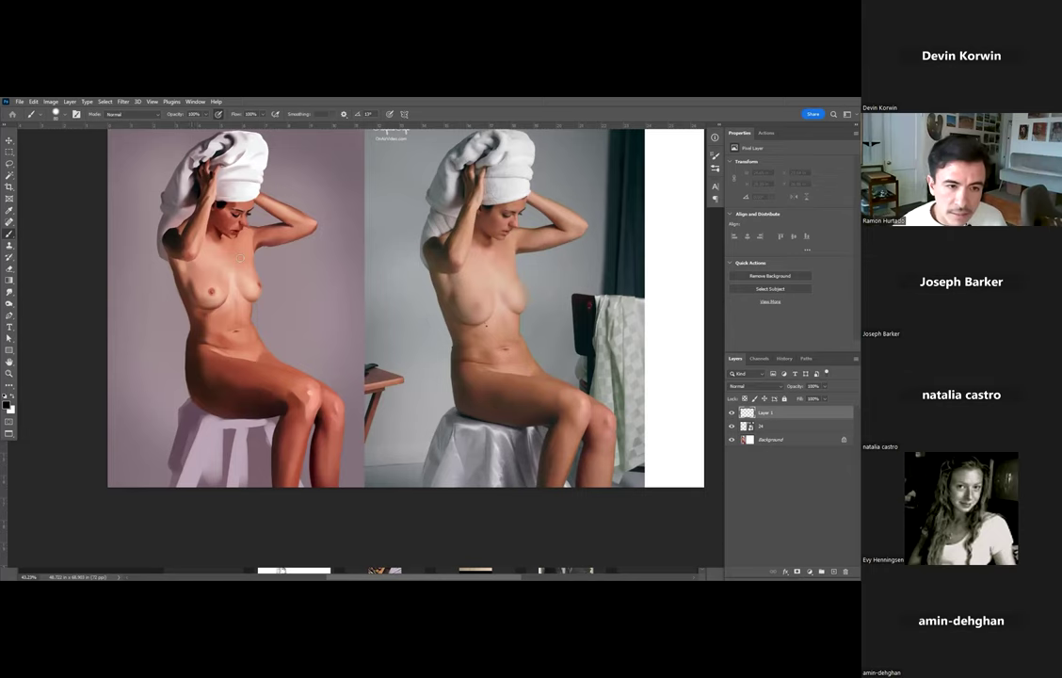
drag(259, 257, 223, 268)
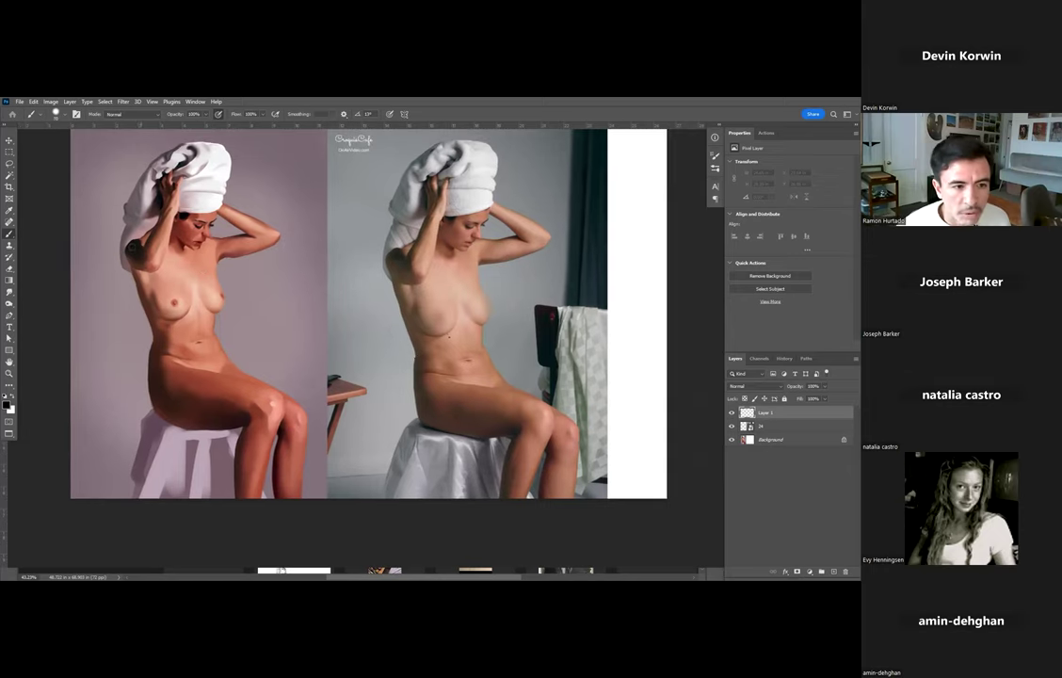
scroll(174, 262, down, 3)
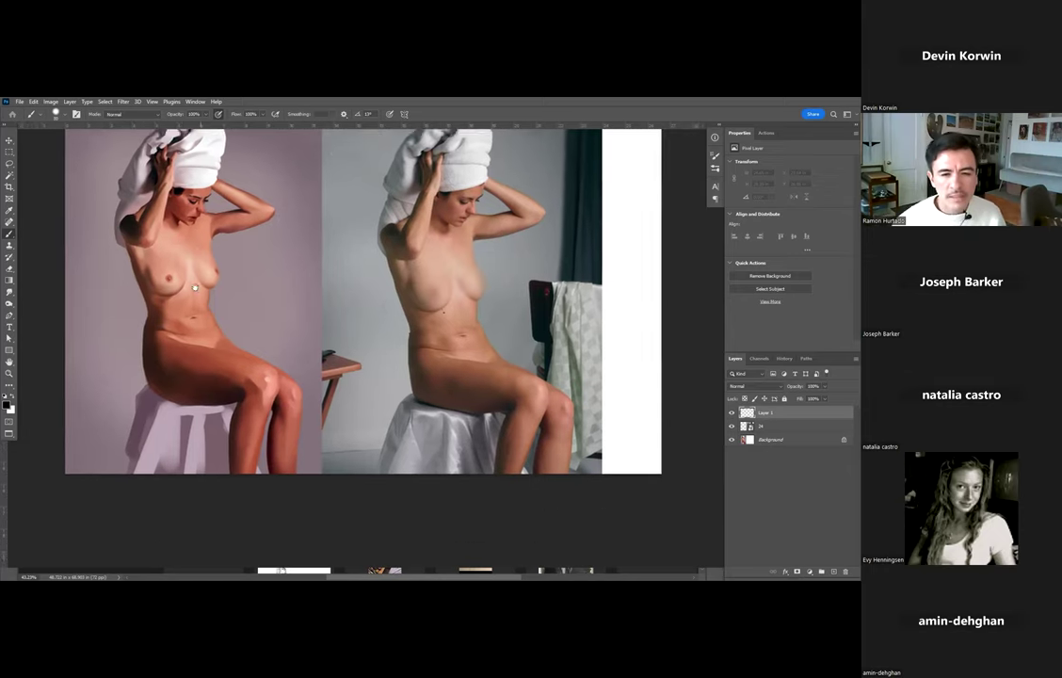
scroll(184, 281, down, 3)
scroll(184, 280, up, 1)
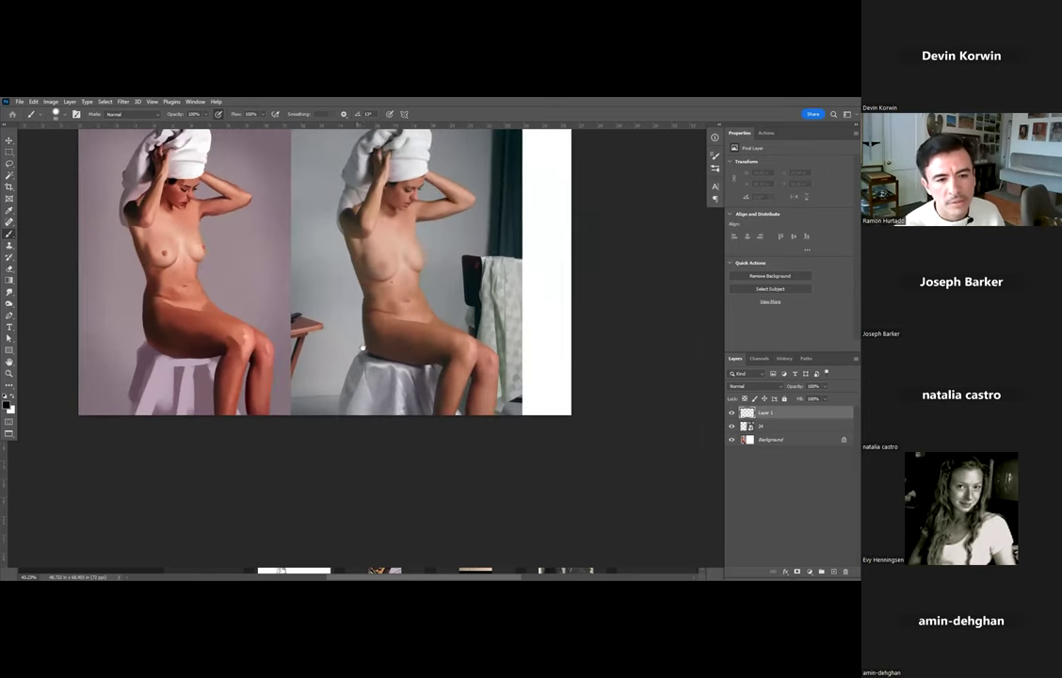
drag(363, 347, 378, 398)
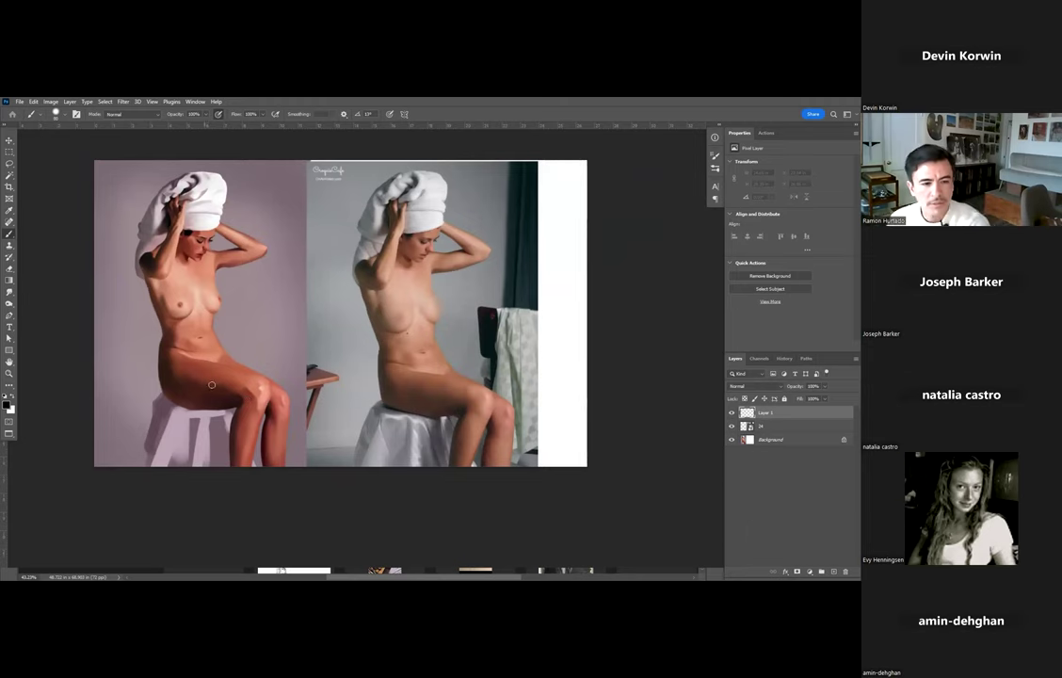
scroll(210, 383, down, 3)
scroll(210, 384, up, 1)
scroll(210, 383, up, 2)
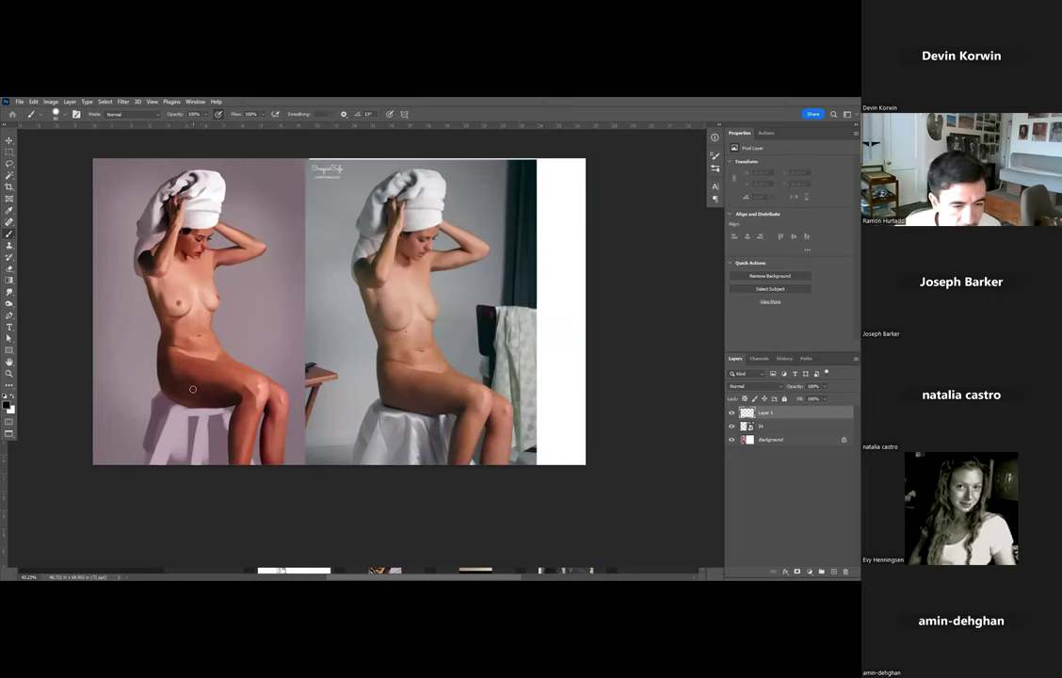
alt+click(236, 392)
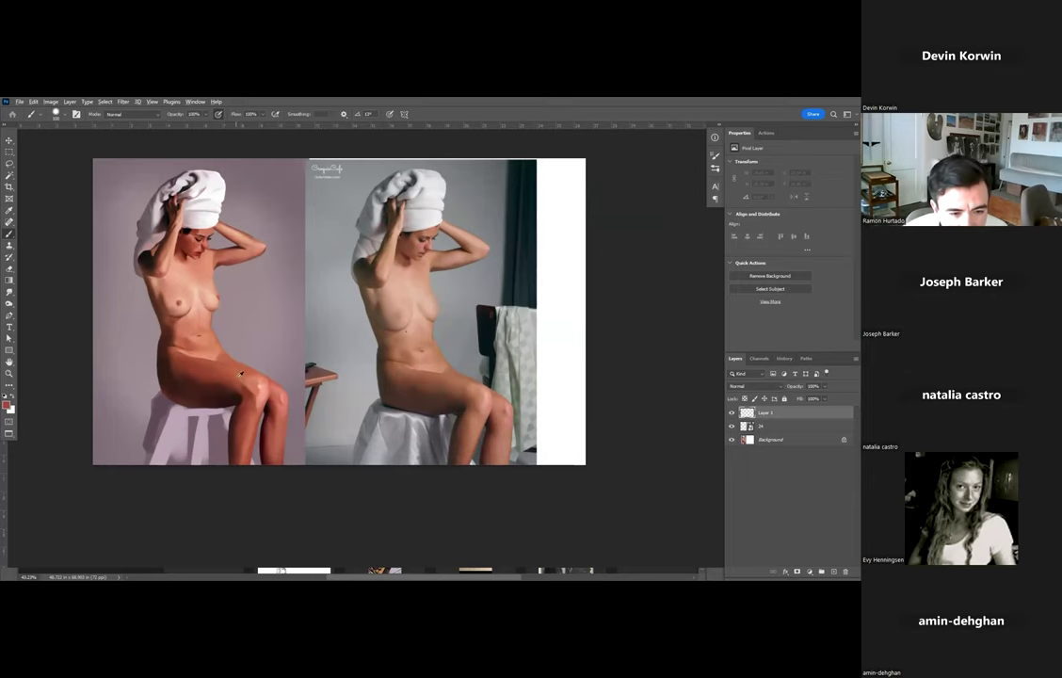
drag(239, 384, 247, 402)
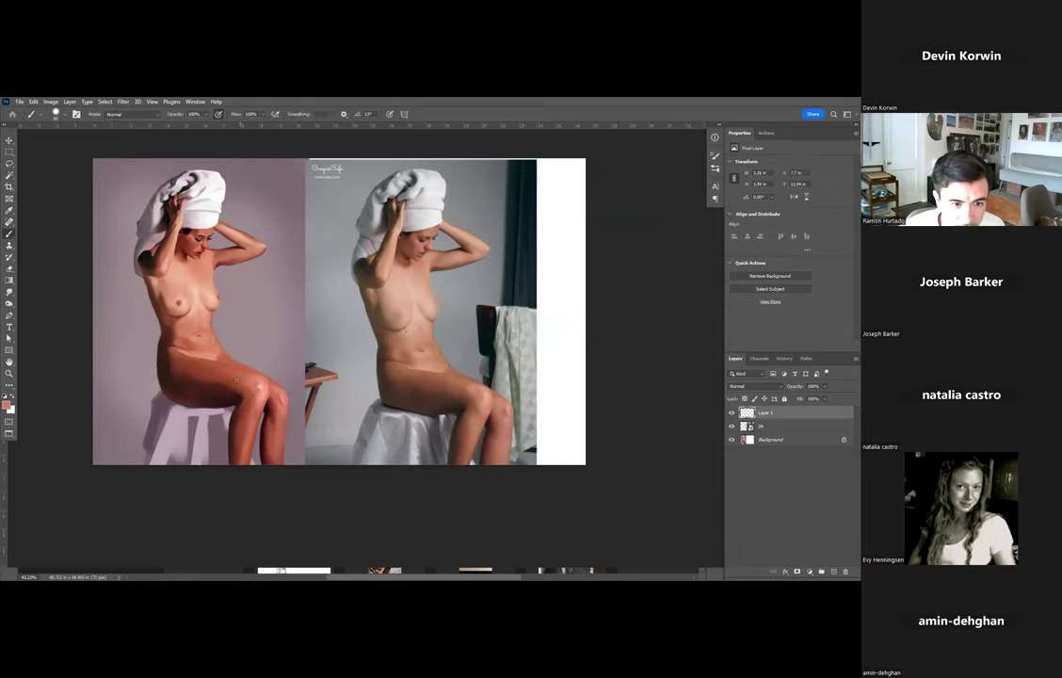
Mark the top and side planes of the painted figure's near knee with an angled black stroke, and undo it.
key(d)
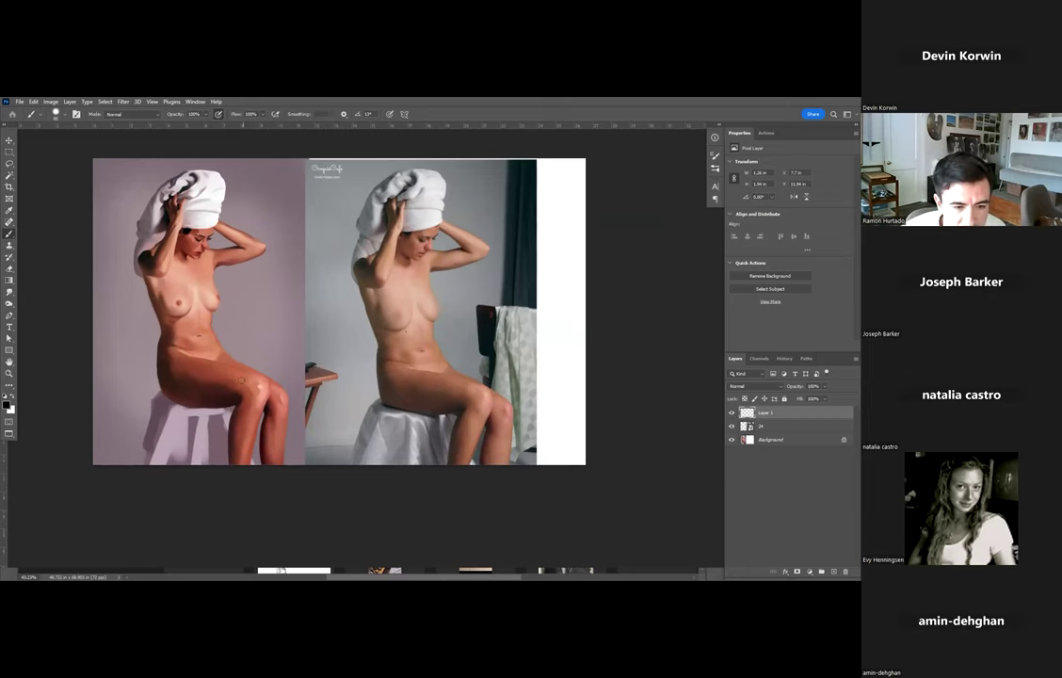
mouse_move(237, 377)
mouse_down()
mouse_move(257, 386)
mouse_move(256, 406)
mouse_up()
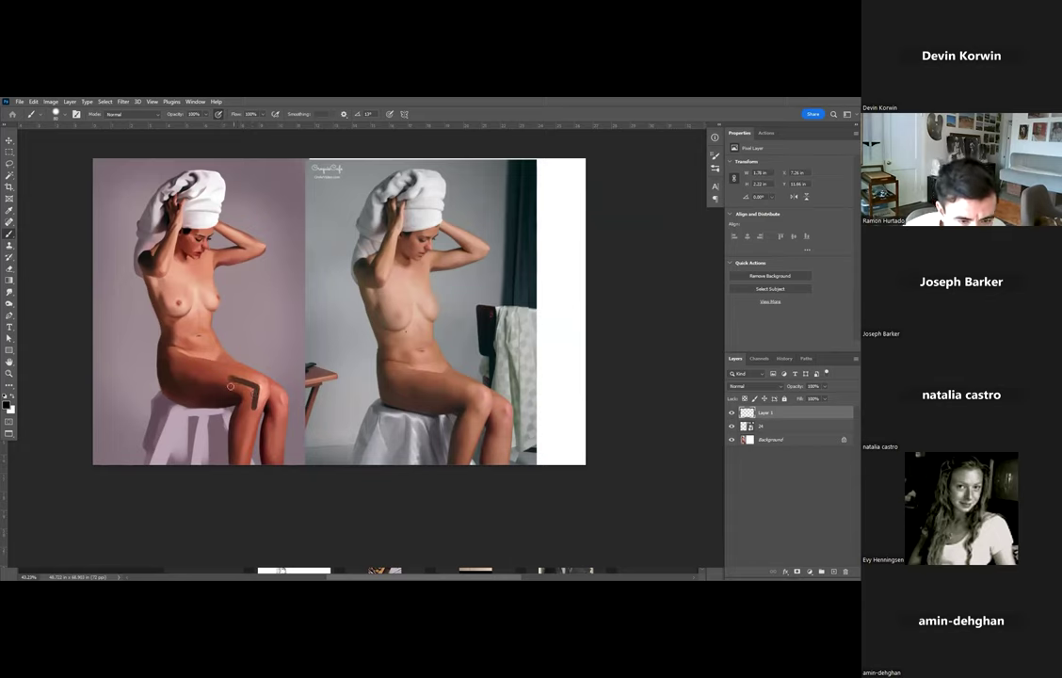
key(ctrl+z)
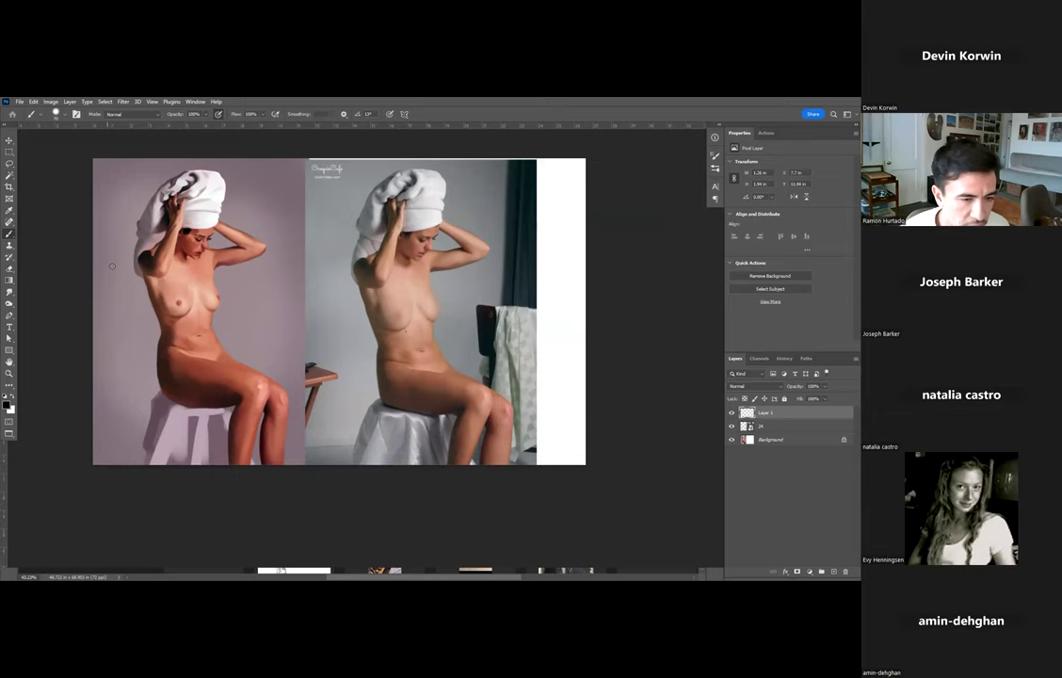
Brush darker skin tones sampled from the reference photo onto the side of the model's waist as a flat plane.
drag(240, 328, 257, 333)
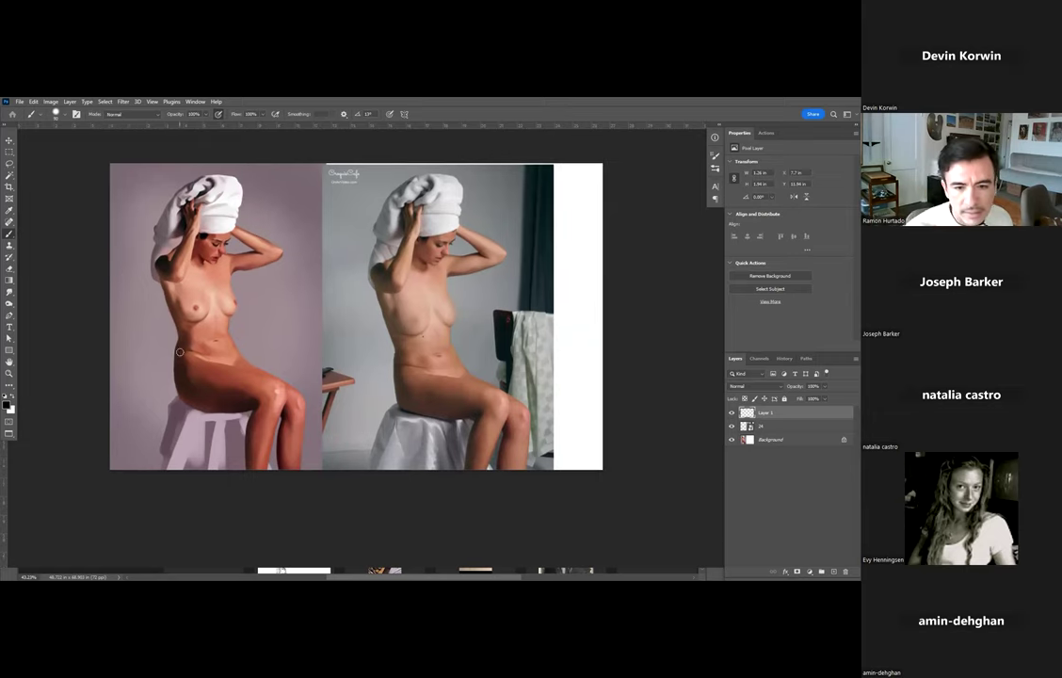
scroll(180, 352, up, 4)
drag(206, 359, 148, 369)
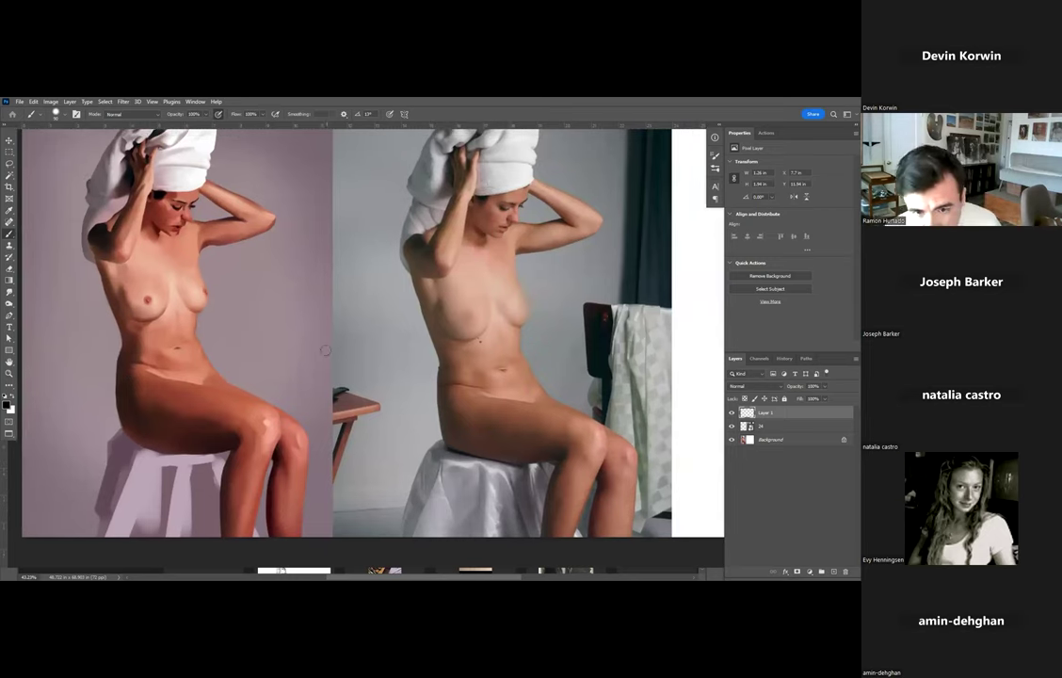
alt+click(476, 364)
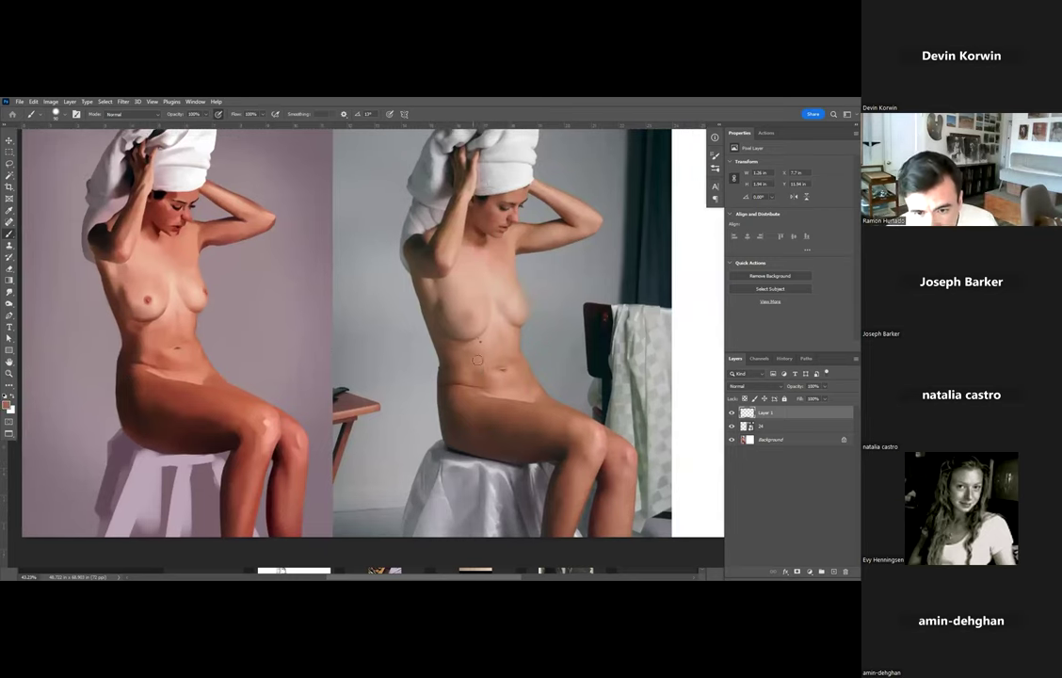
drag(475, 356, 467, 346)
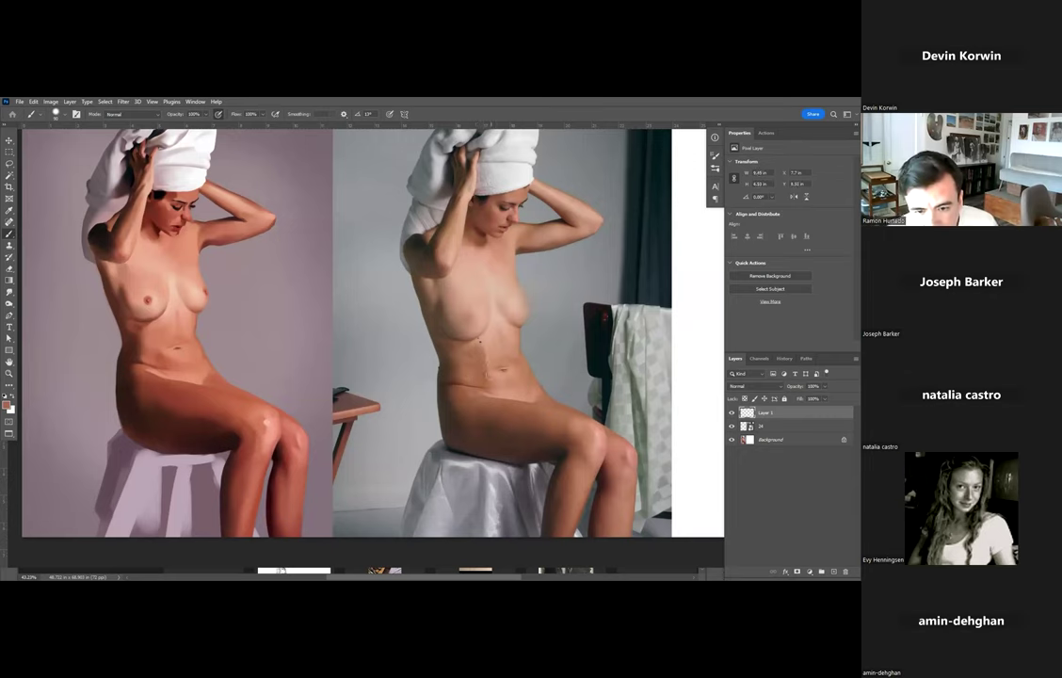
alt+click(487, 369)
mouse_move(454, 348)
mouse_down()
mouse_move(450, 371)
mouse_move(458, 354)
mouse_up()
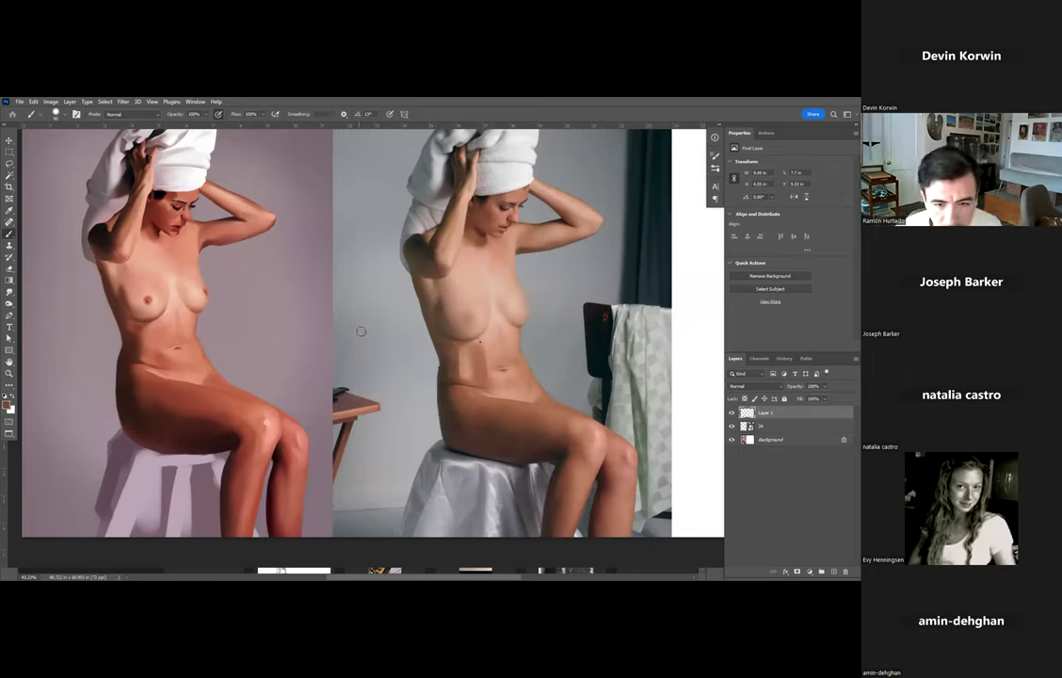
Mark the plane changes across the model's waist on the reference photo with a white zigzag stroke, and undo it.
key(x)
drag(441, 358, 502, 355)
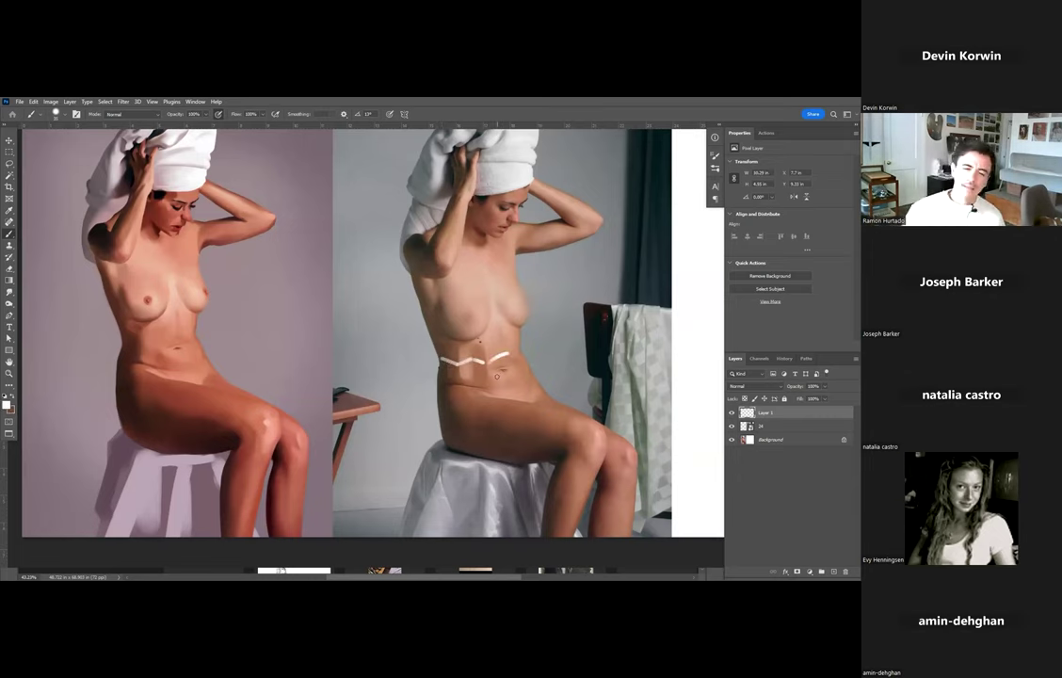
key(ctrl+z)
key(ctrl+z)
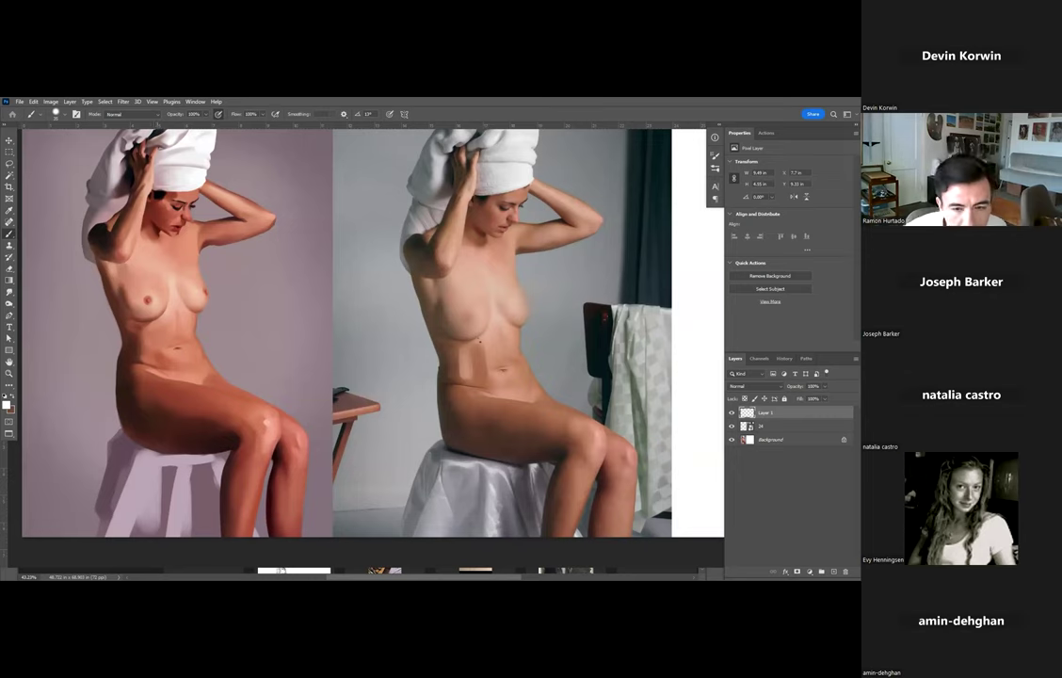
Undo the darker skin-tone strokes brushed over the side of the model's waist on the reference photo.
key(ctrl+z)
key(ctrl+z)
key(ctrl+z)
key(ctrl+z)
key(ctrl+z)
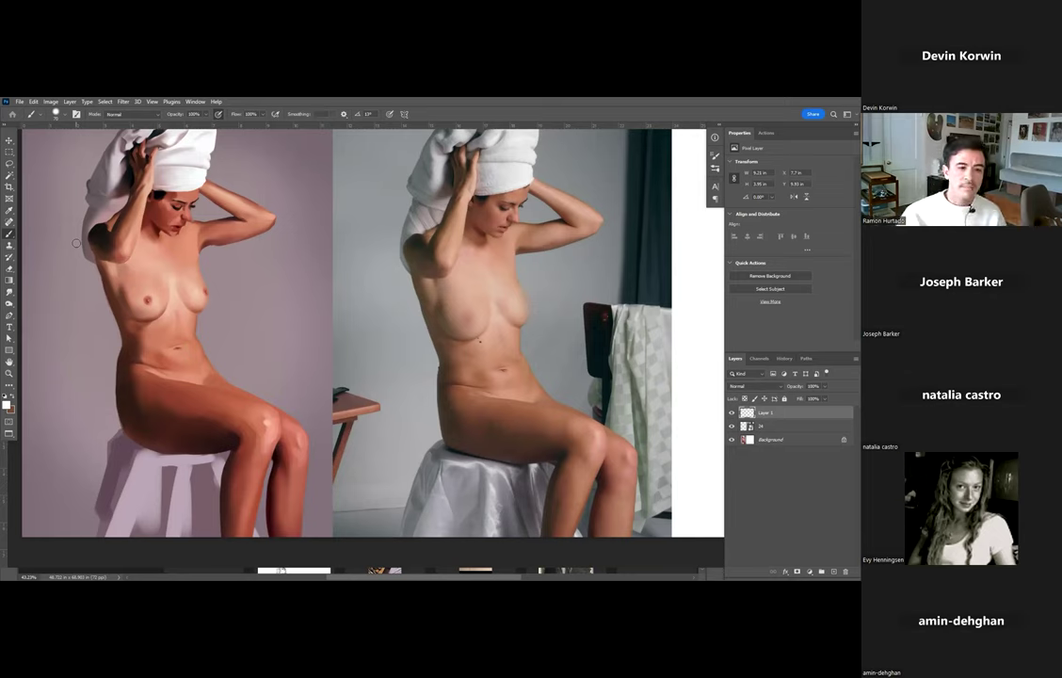
Brush reddish and lighter skin tones sampled from the painted figure's torso over its abdomen, and examine the area up close.
key(ctrl+minus)
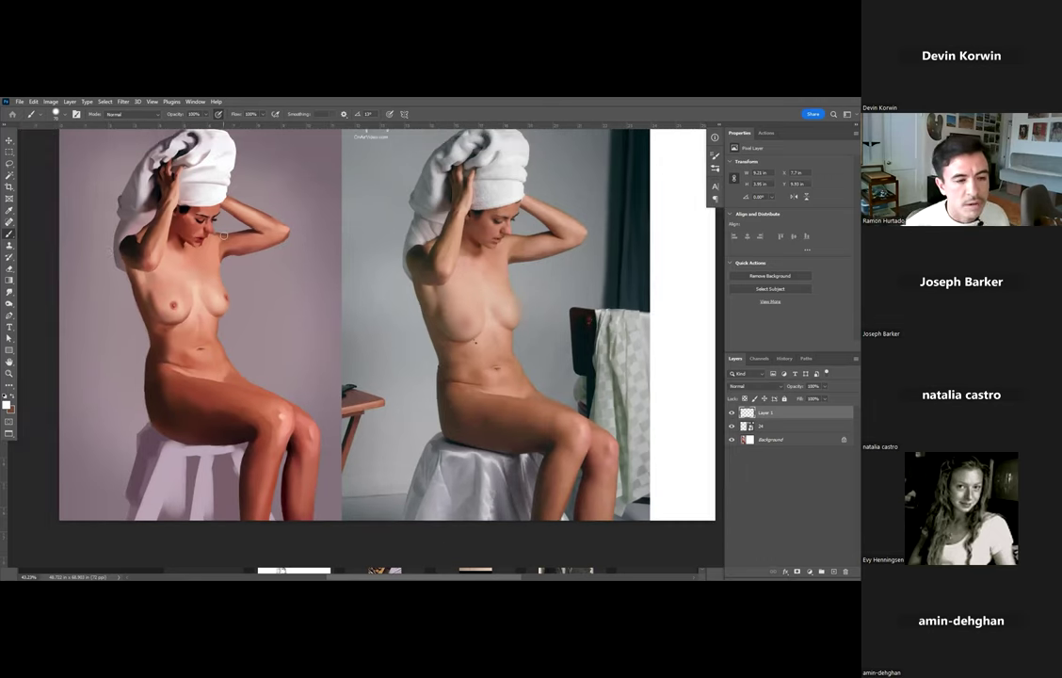
drag(261, 333, 211, 345)
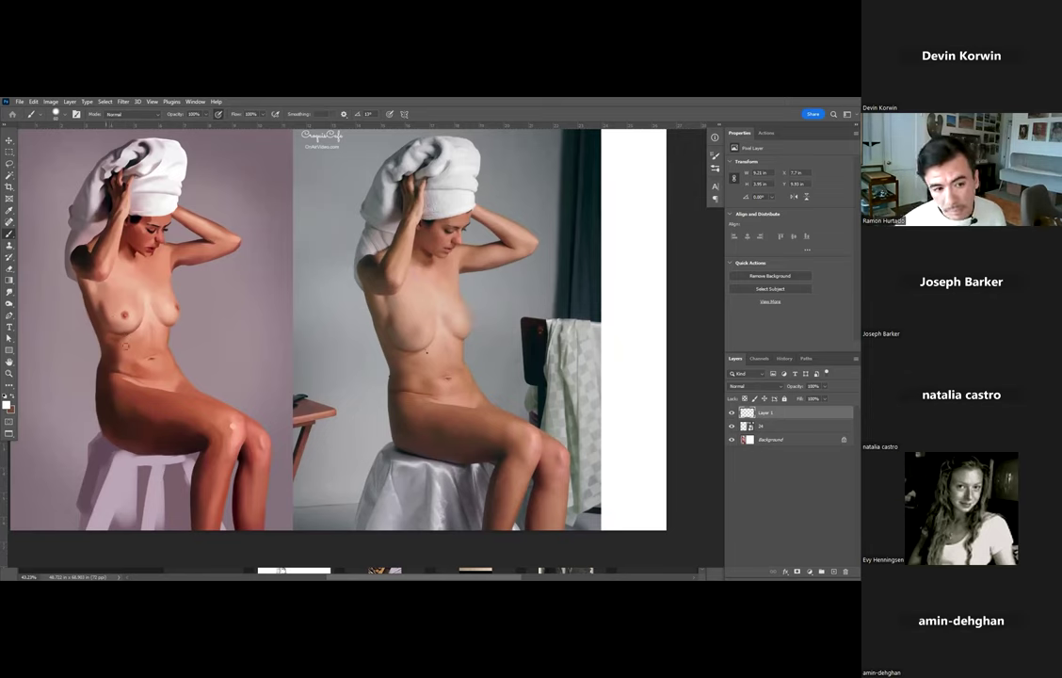
alt+click(134, 361)
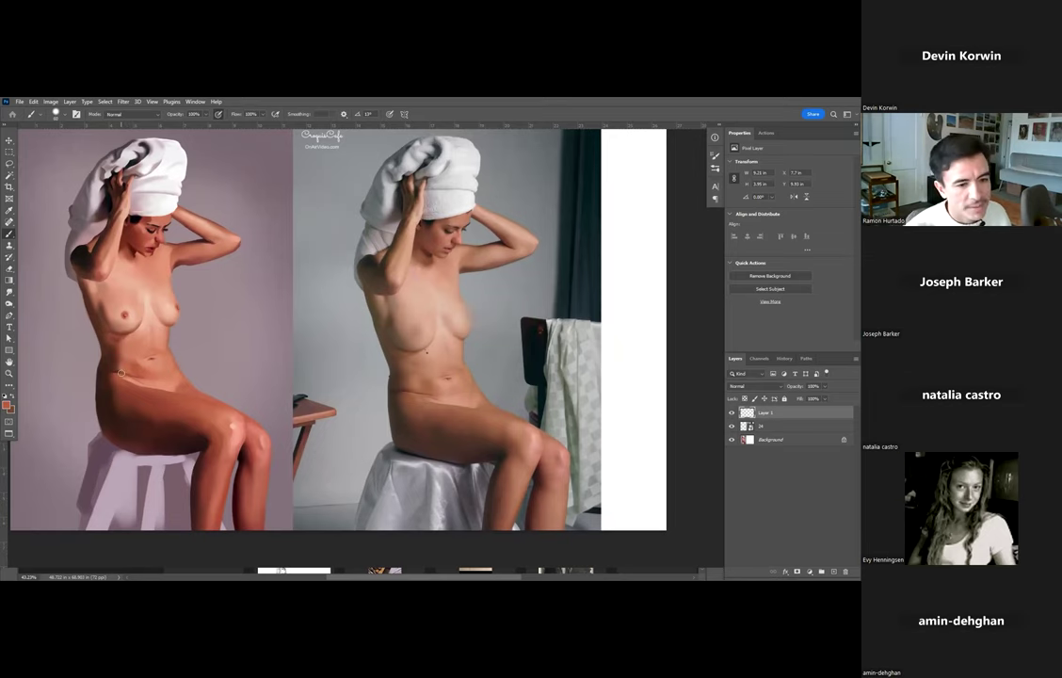
scroll(120, 373, down, 1)
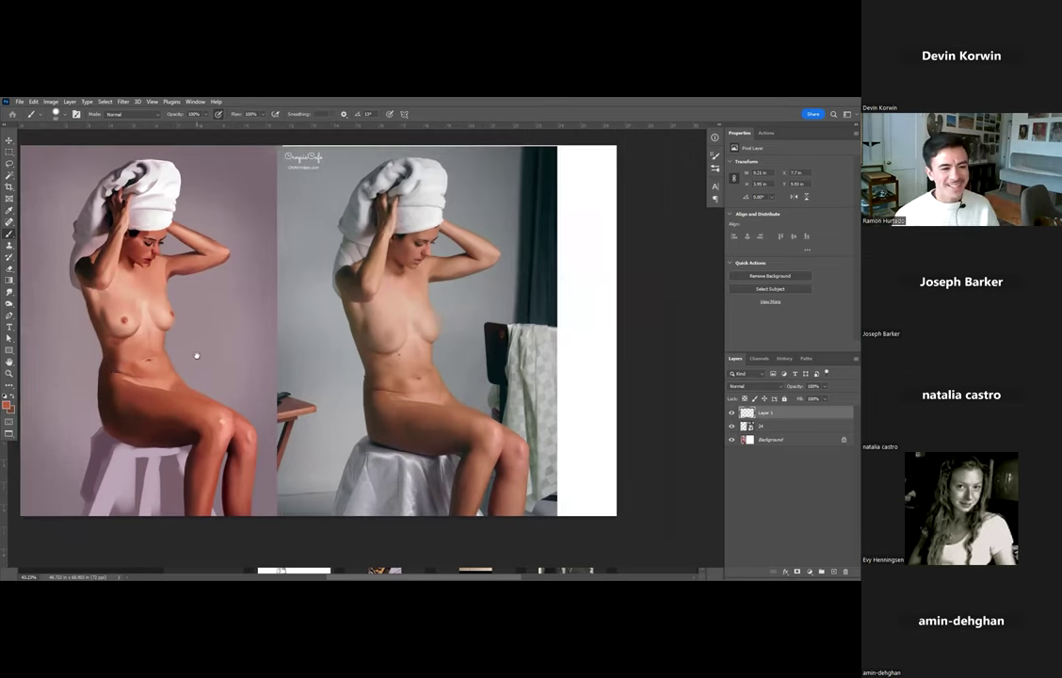
drag(197, 356, 249, 348)
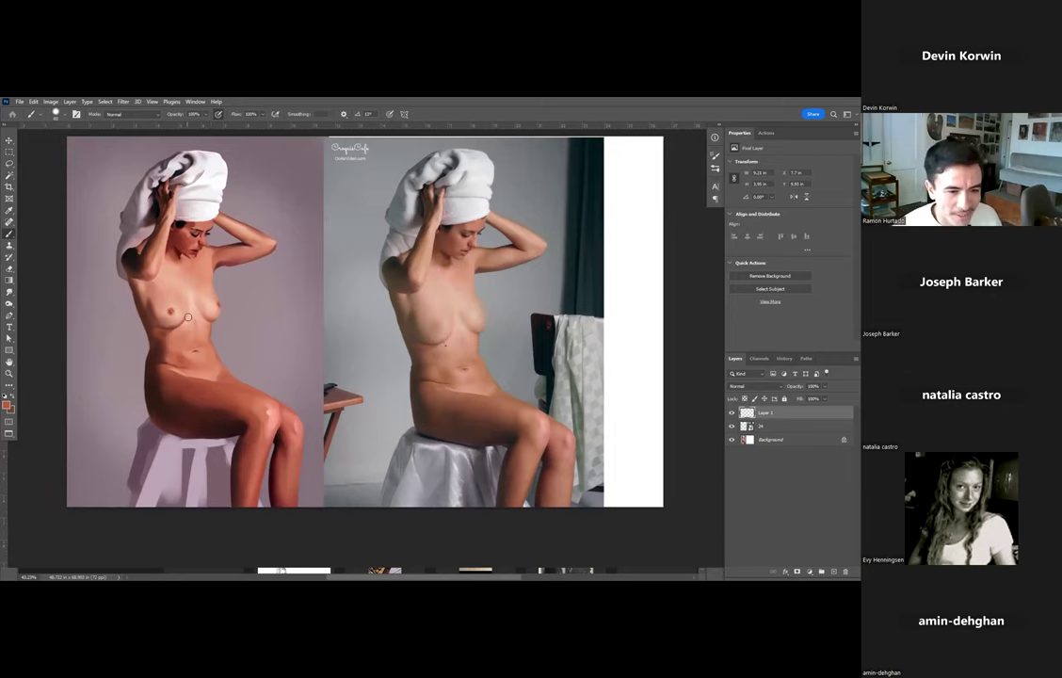
mouse_move(183, 363)
mouse_down()
mouse_move(177, 342)
mouse_move(184, 347)
mouse_up()
alt+click(185, 348)
key(ctrl+z)
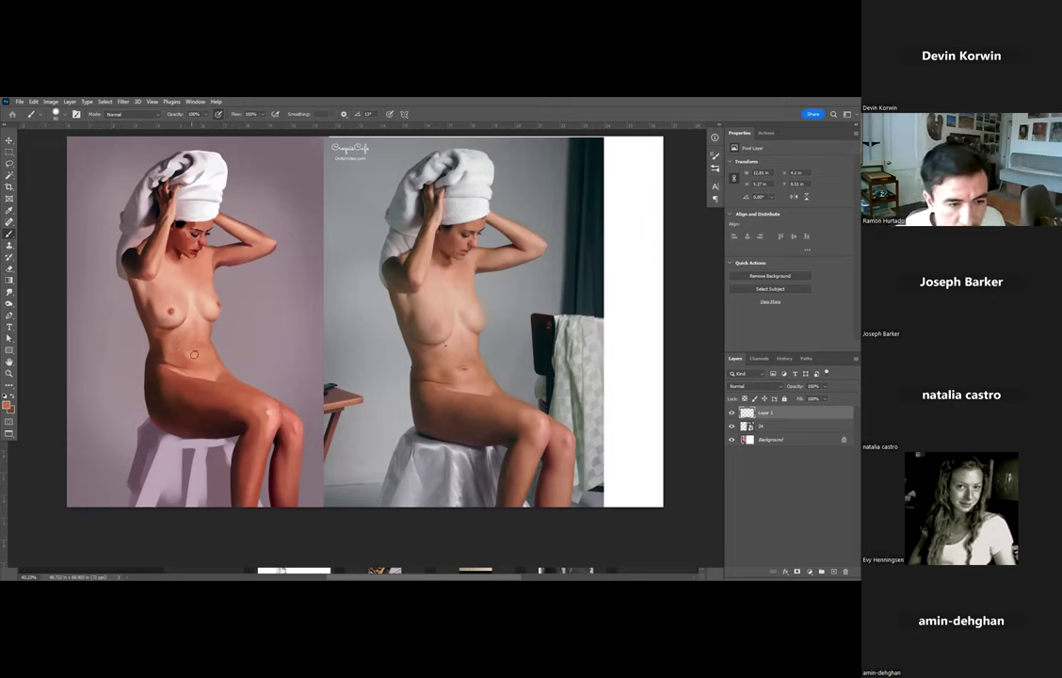
alt+click(169, 313)
drag(188, 332, 195, 350)
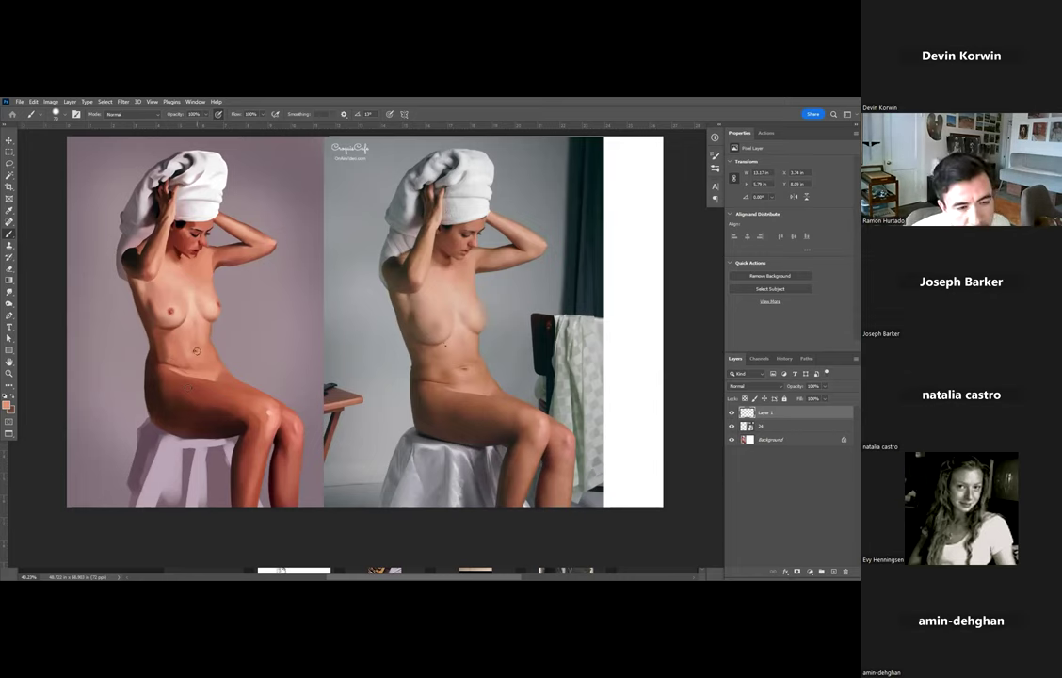
scroll(179, 351, up, 3)
scroll(166, 354, up, 3)
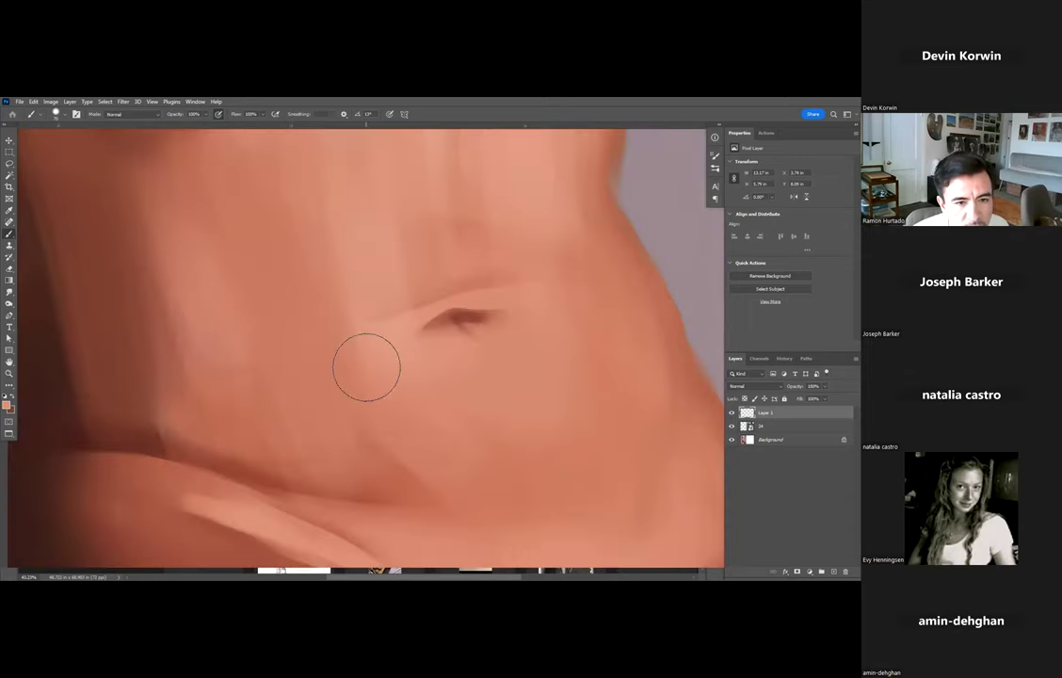
scroll(365, 367, down, 5)
Paint reddish-brown demonstration strokes in the backgrounds: vertical lines with curved cross strokes beside the model, straight and wavy lines beside the painted figure.
drag(348, 361, 235, 361)
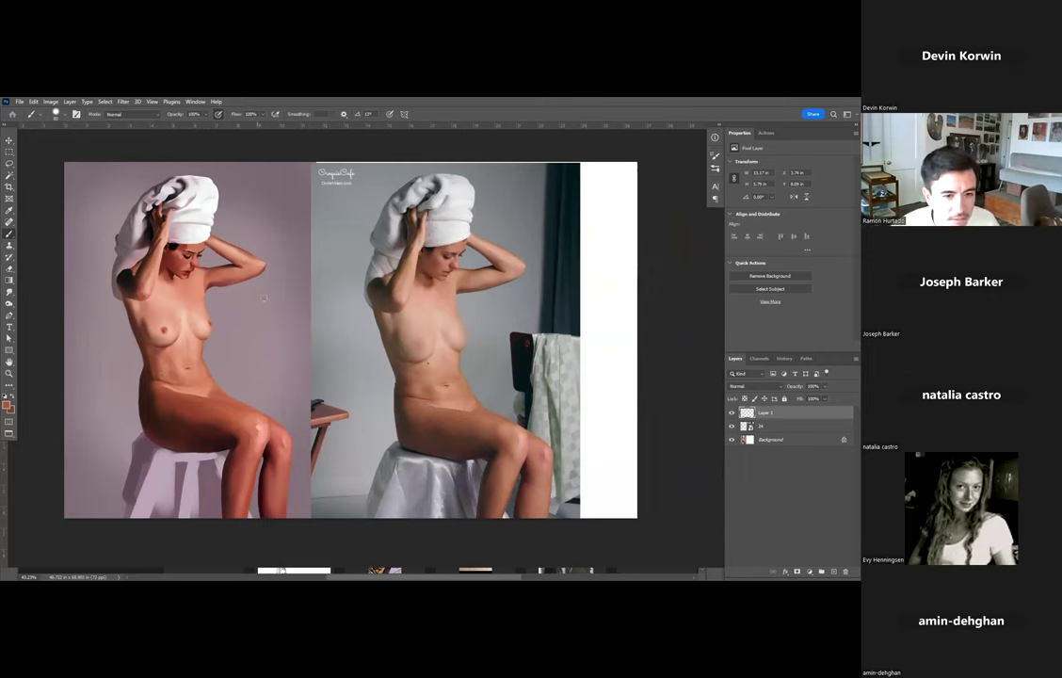
drag(328, 301, 345, 369)
drag(341, 299, 377, 382)
key(ctrl+z)
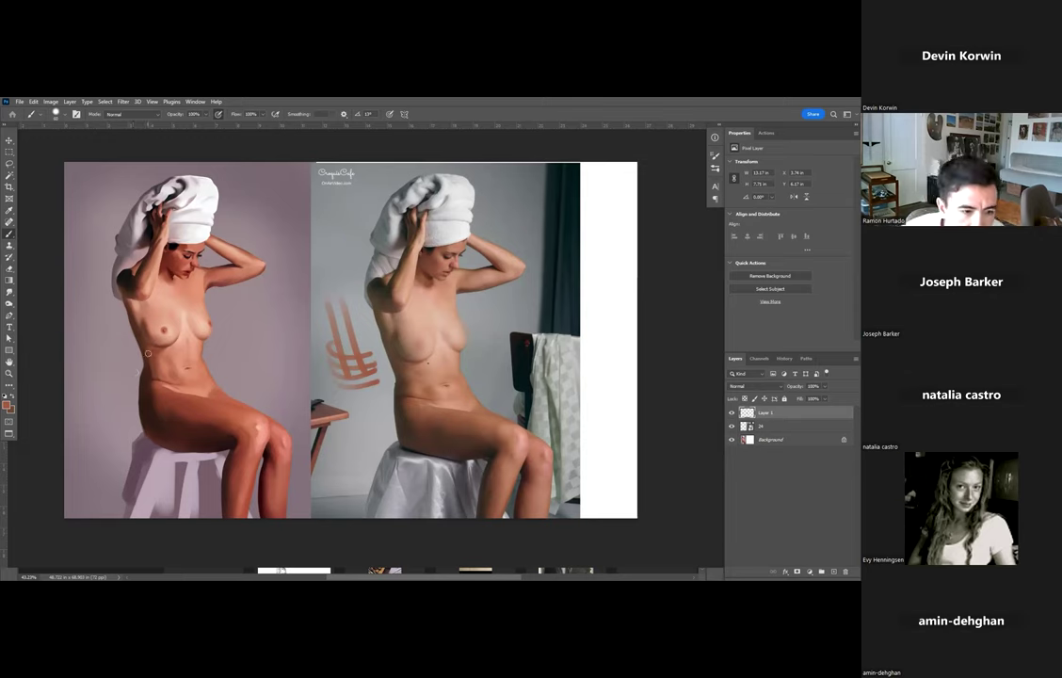
drag(241, 304, 257, 348)
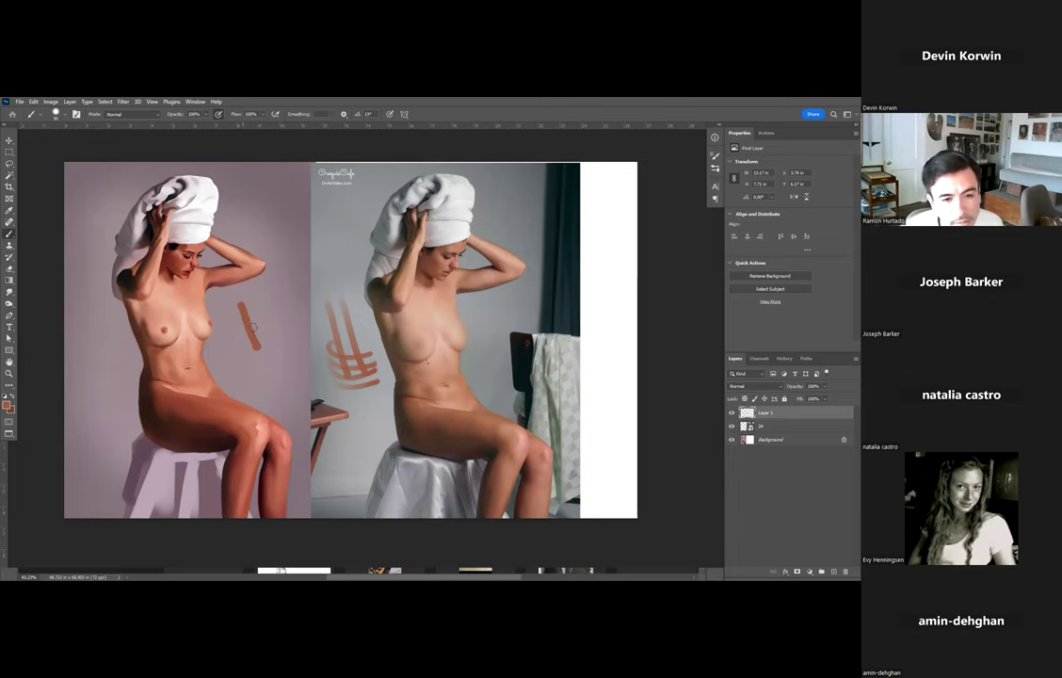
mouse_move(281, 303)
mouse_down()
mouse_move(283, 348)
mouse_move(288, 279)
mouse_up()
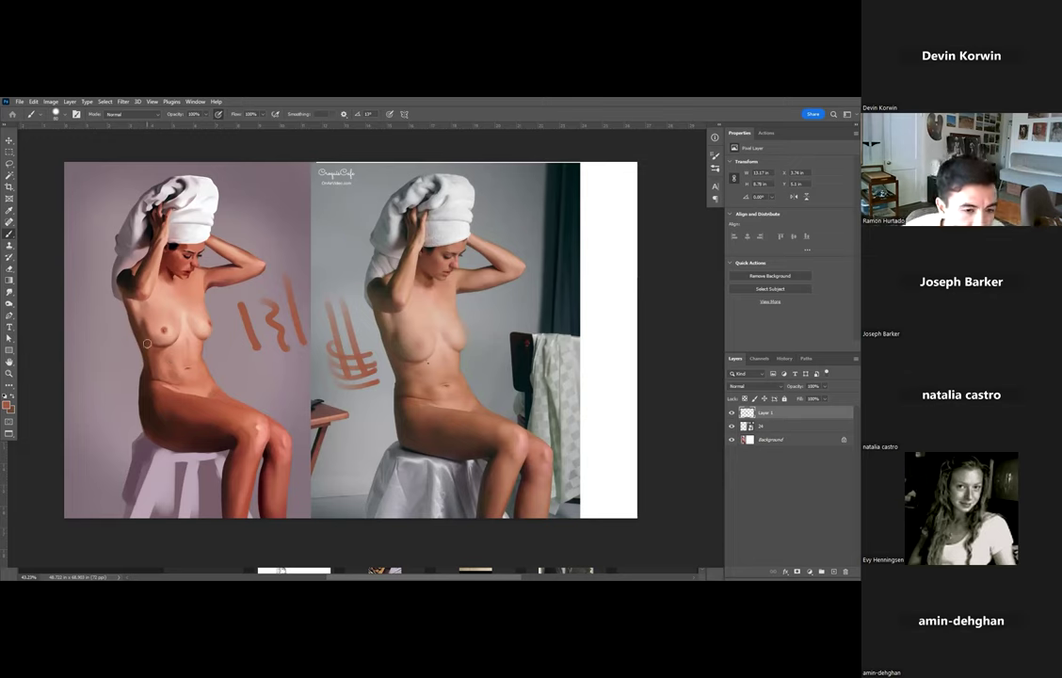
Brush skin tones sampled from the painted figure's torso along its side from the ribs to below the armpit.
alt+click(145, 352)
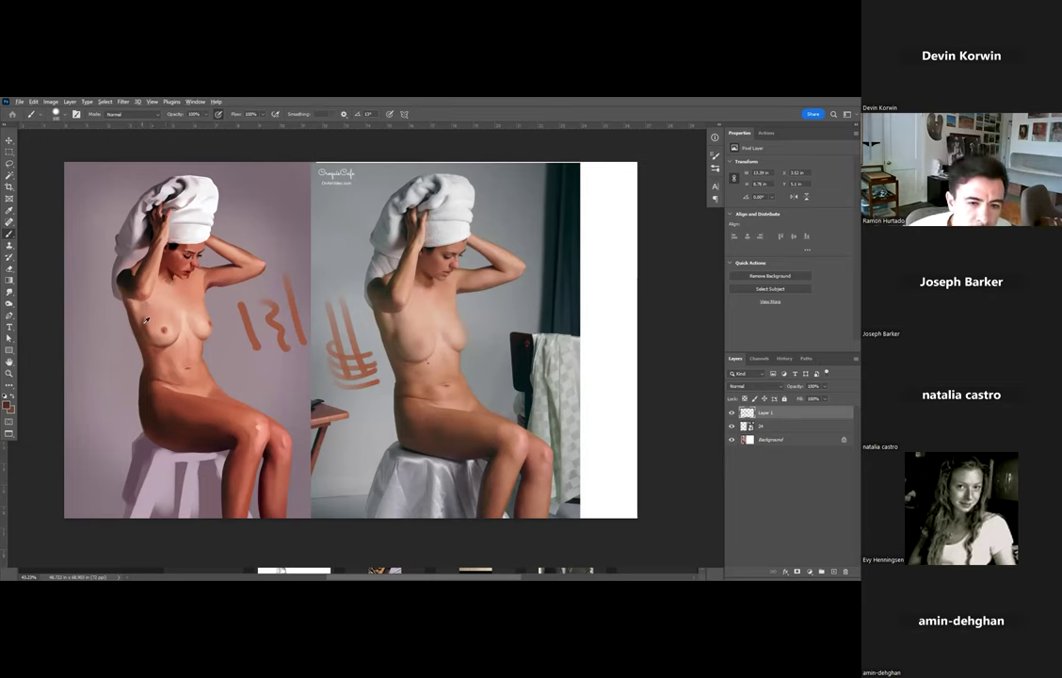
alt+click(144, 320)
drag(144, 330, 144, 324)
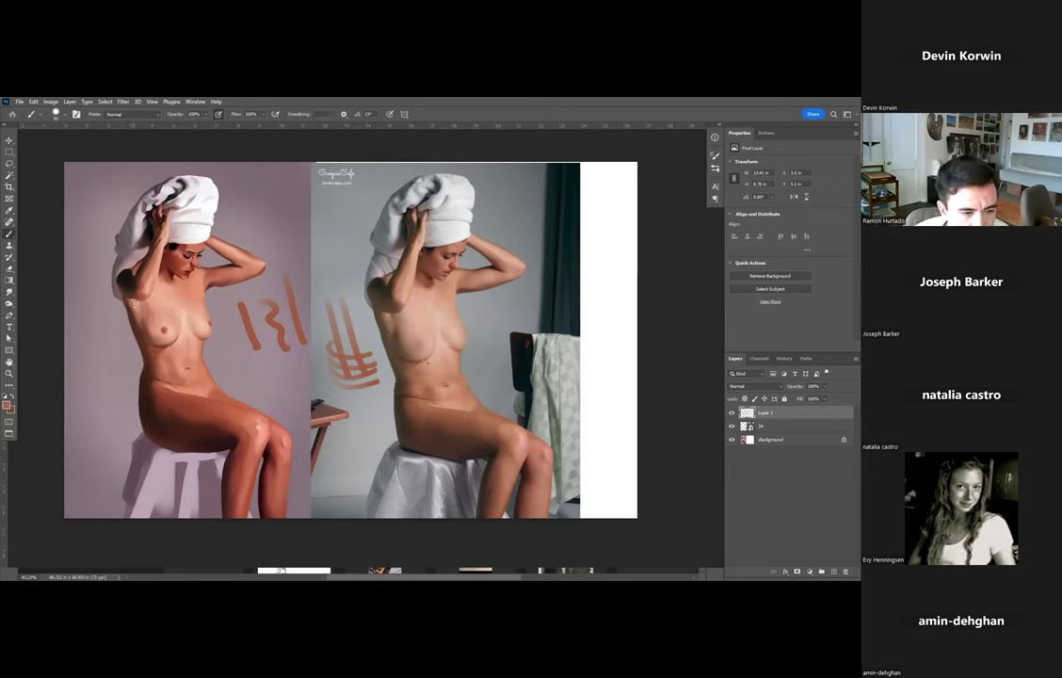
drag(138, 310, 133, 305)
key(])
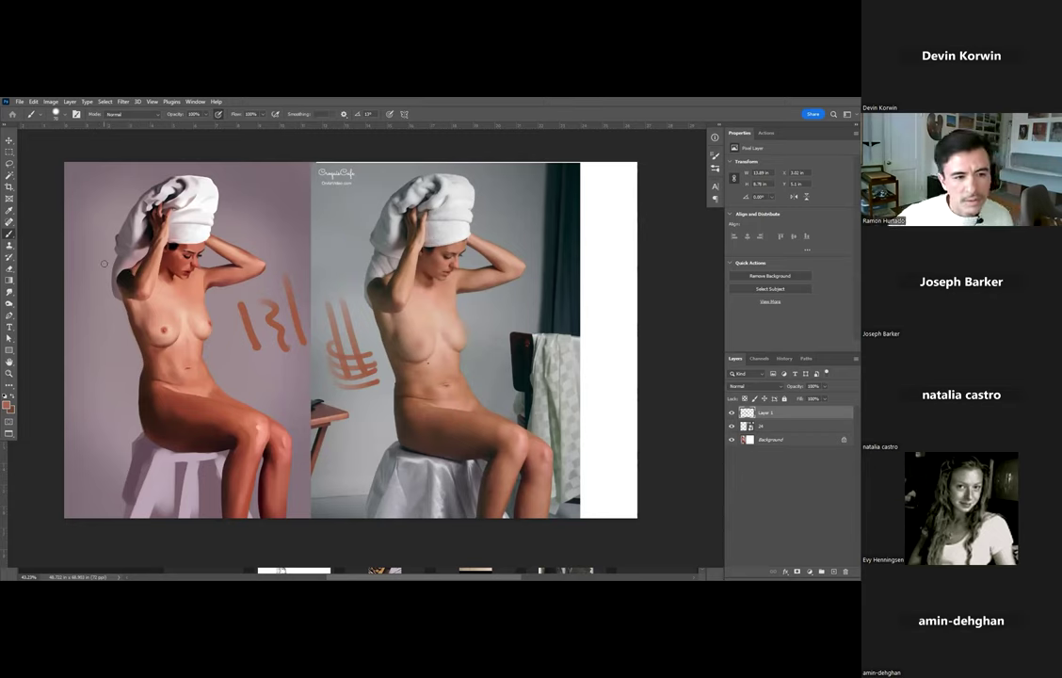
Try marking the painted figure's near shoulder in black and tracing the same shoulder on the reference photo, and undo the marks.
scroll(99, 255, up, 2)
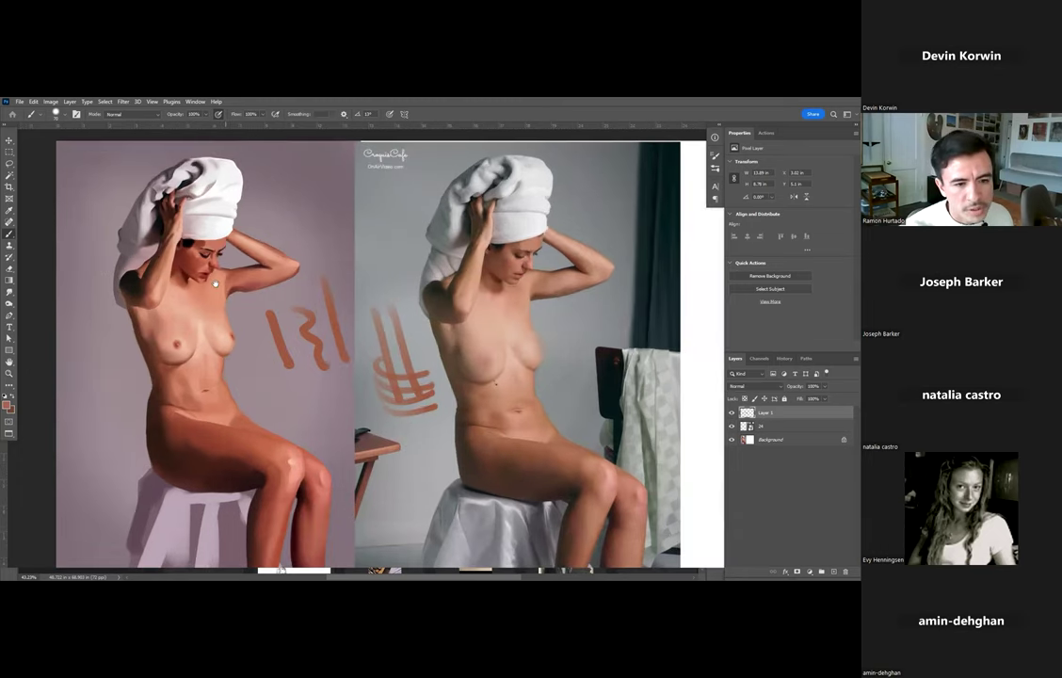
drag(226, 281, 180, 298)
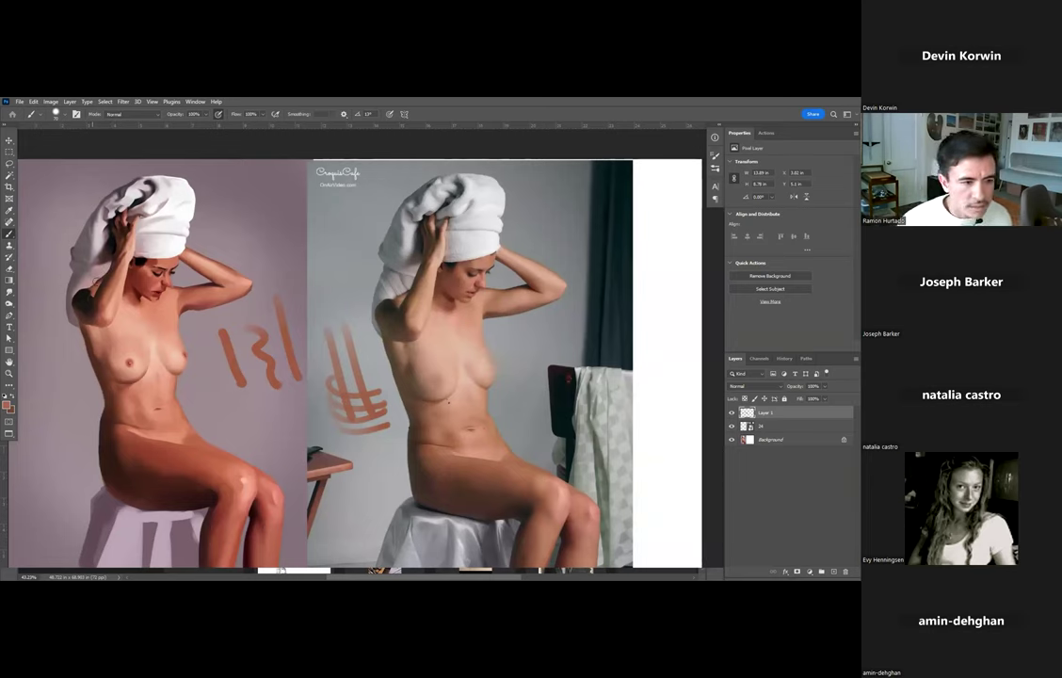
key(x)
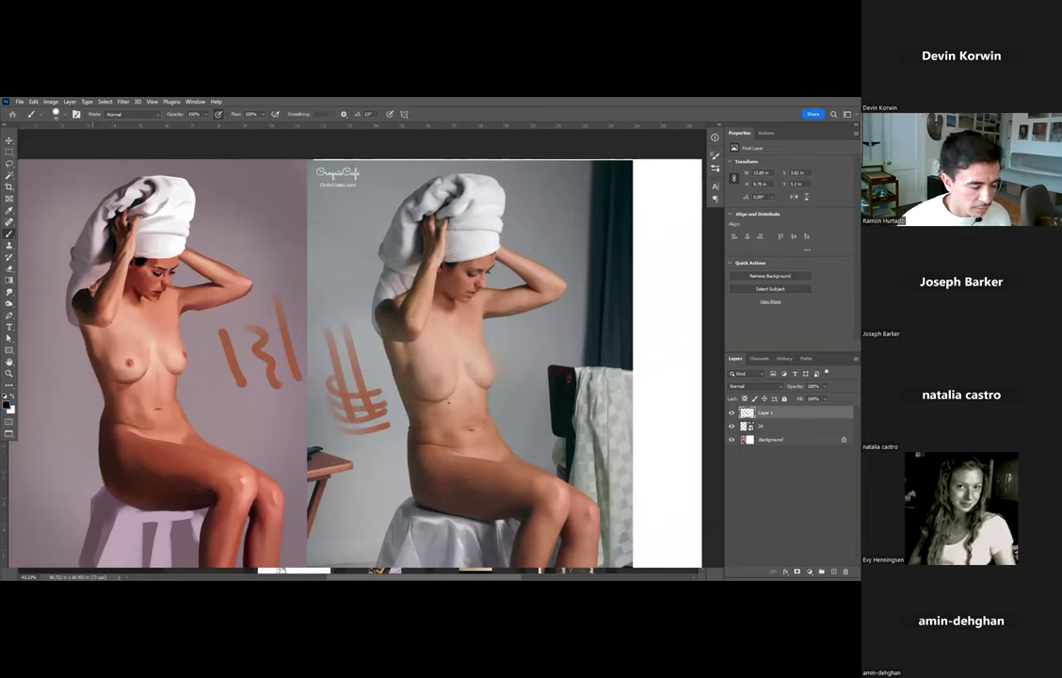
drag(80, 296, 94, 302)
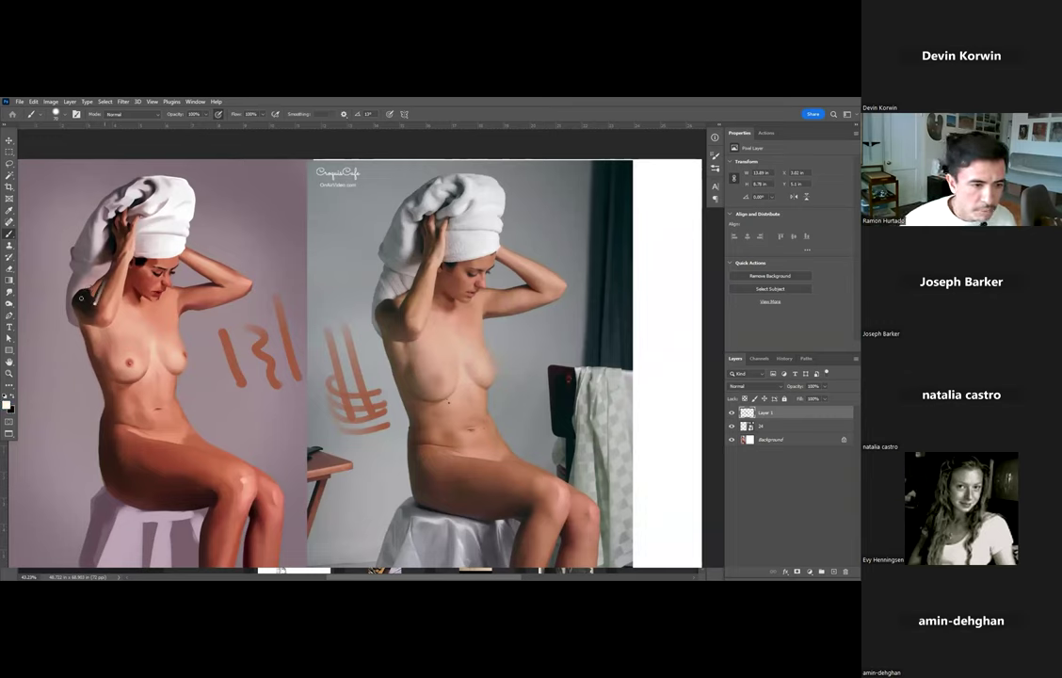
key(ctrl+z)
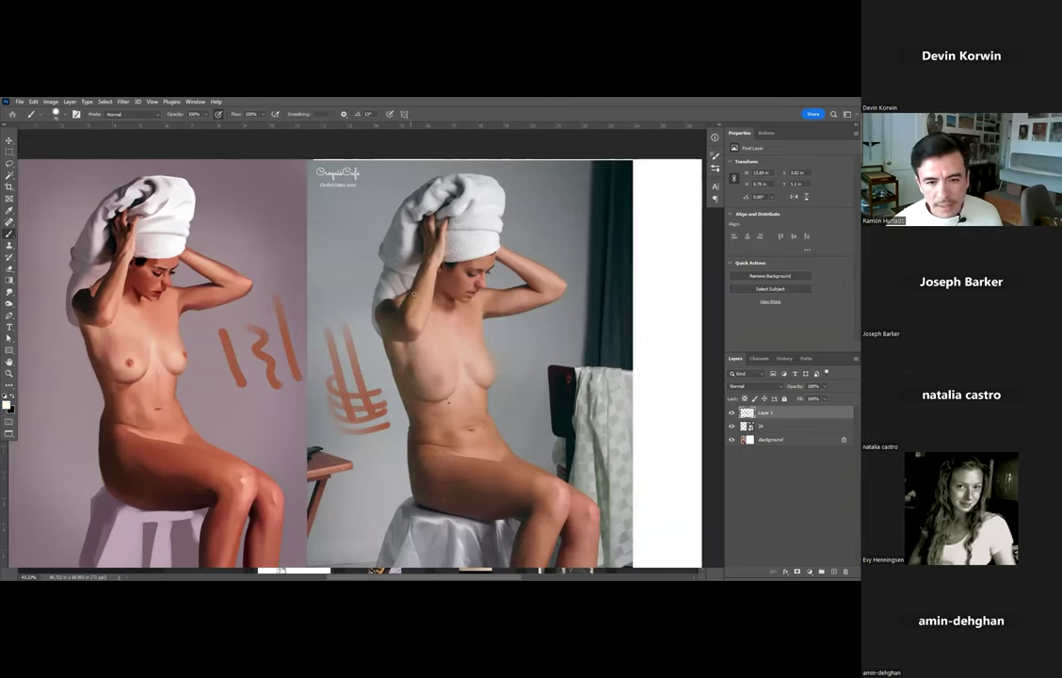
mouse_move(409, 299)
mouse_down()
mouse_move(395, 310)
mouse_move(384, 301)
mouse_up()
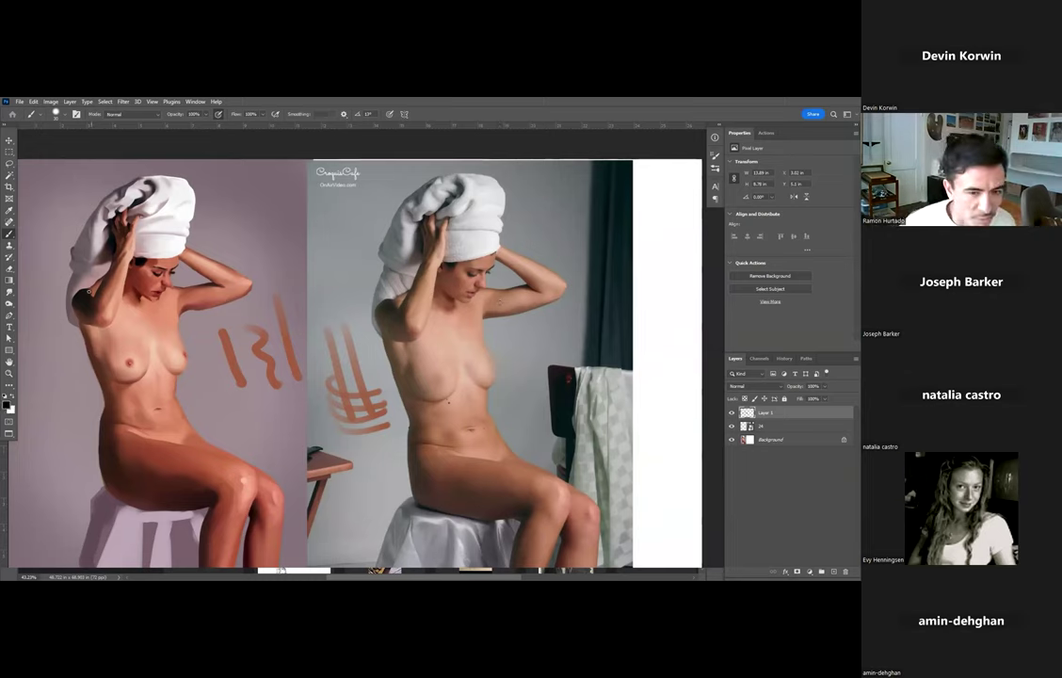
Brush black and sampled brownish skin tones over the shadowed near shoulder of the painted figure.
drag(82, 292, 85, 290)
key(bracketright)
key(bracketright)
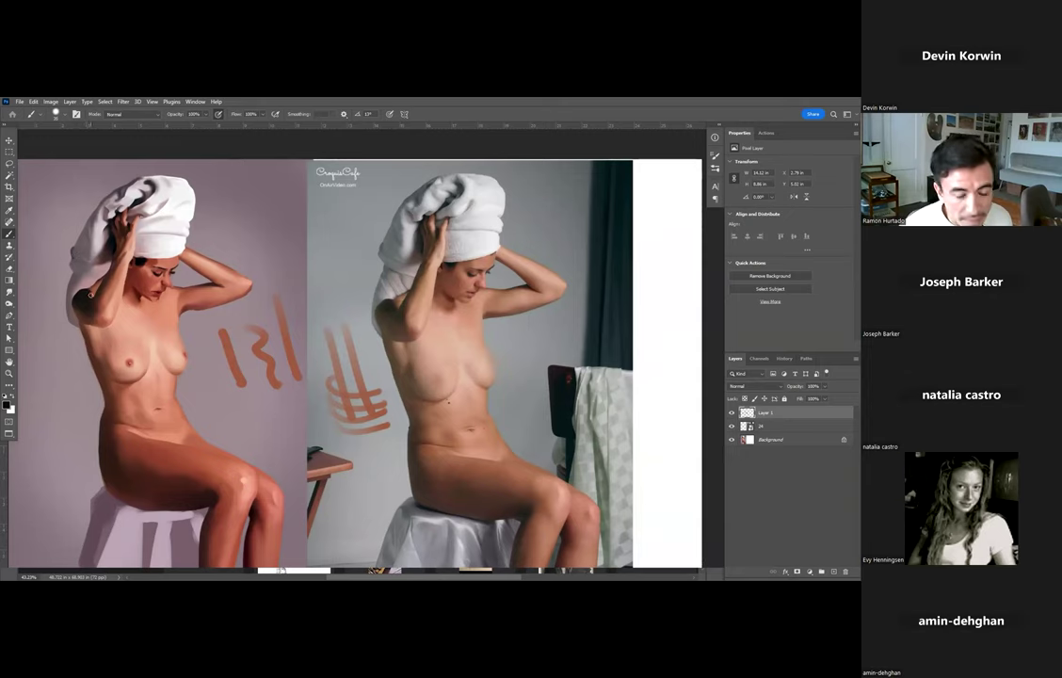
alt+click(92, 296)
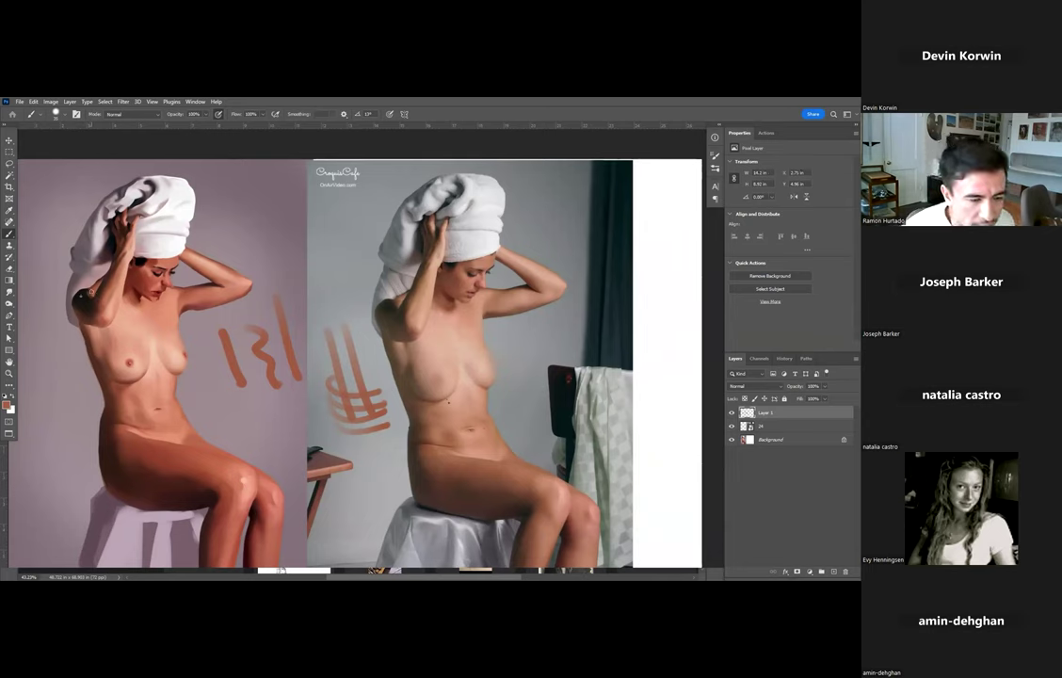
alt+click(87, 290)
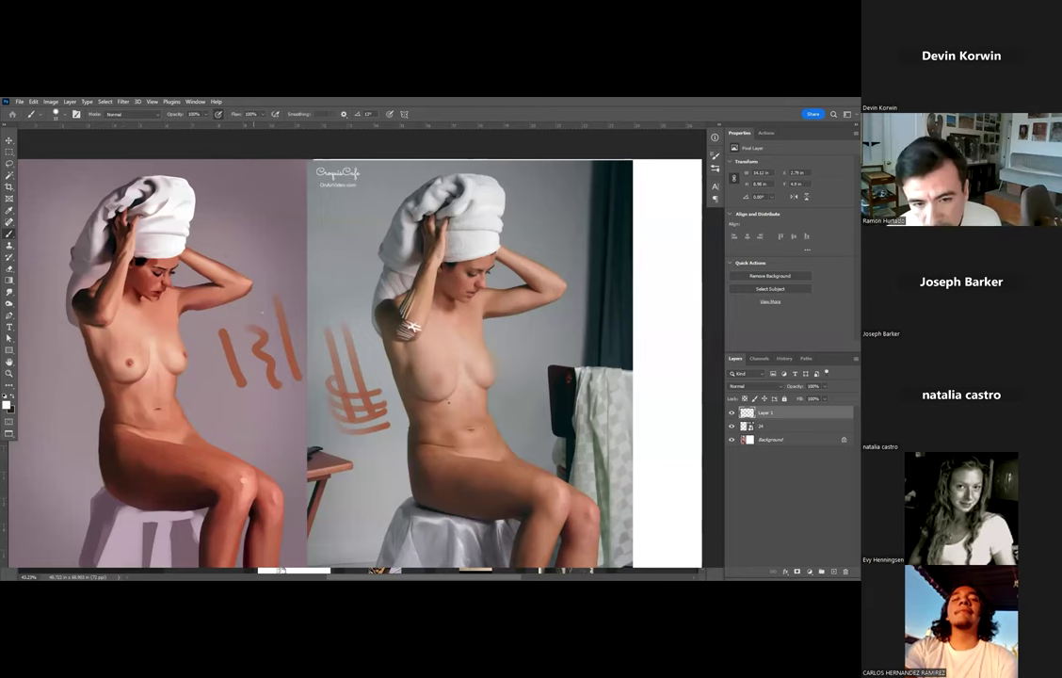
Undo the white contour strokes over the model's near elbow on the reference photo, and hide and show Layer 1 to compare.
key(ctrl+z)
key(ctrl+z)
key(ctrl+z)
key(ctrl+z)
key(ctrl+z)
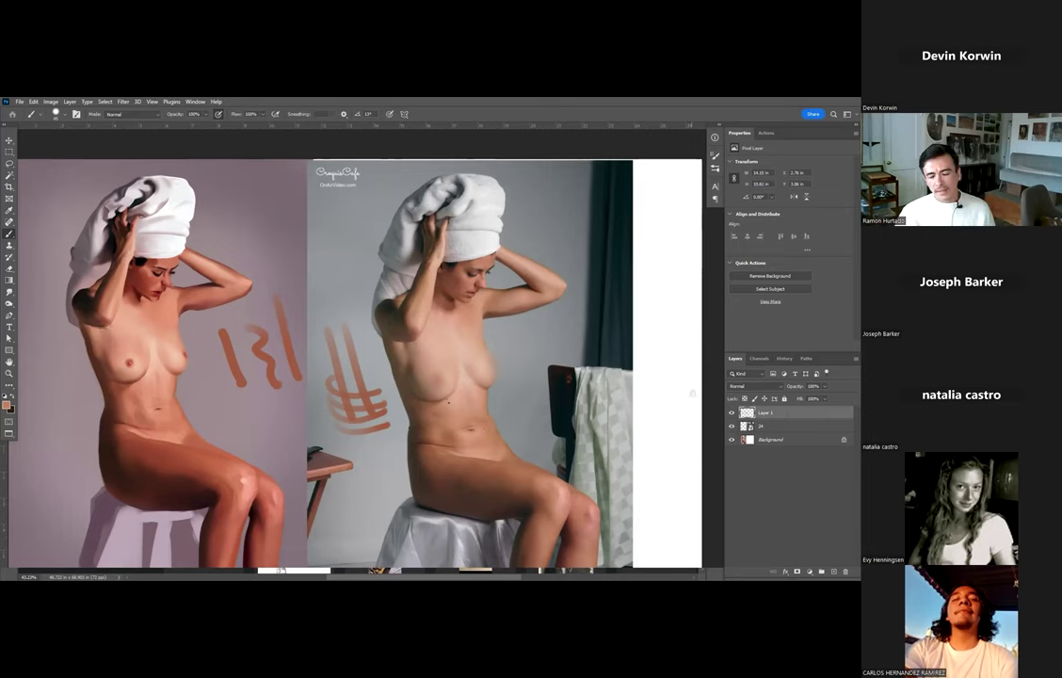
click(732, 414)
click(732, 414)
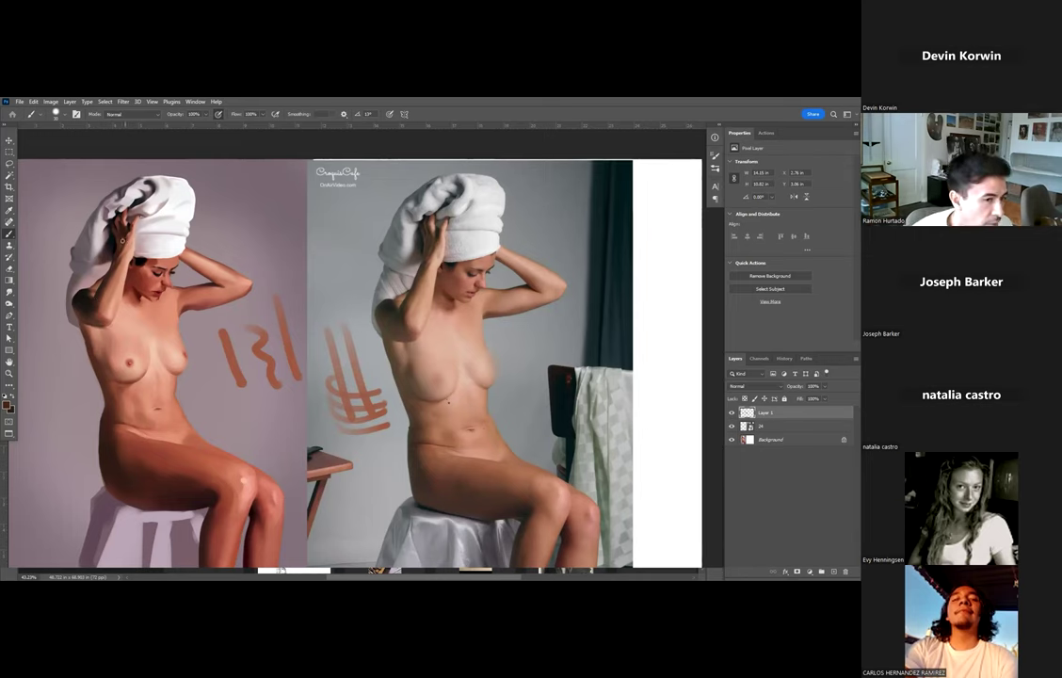
Brush dark skin tones over the painted figure's near hand, and sample a lighter tone from it.
drag(113, 216, 128, 225)
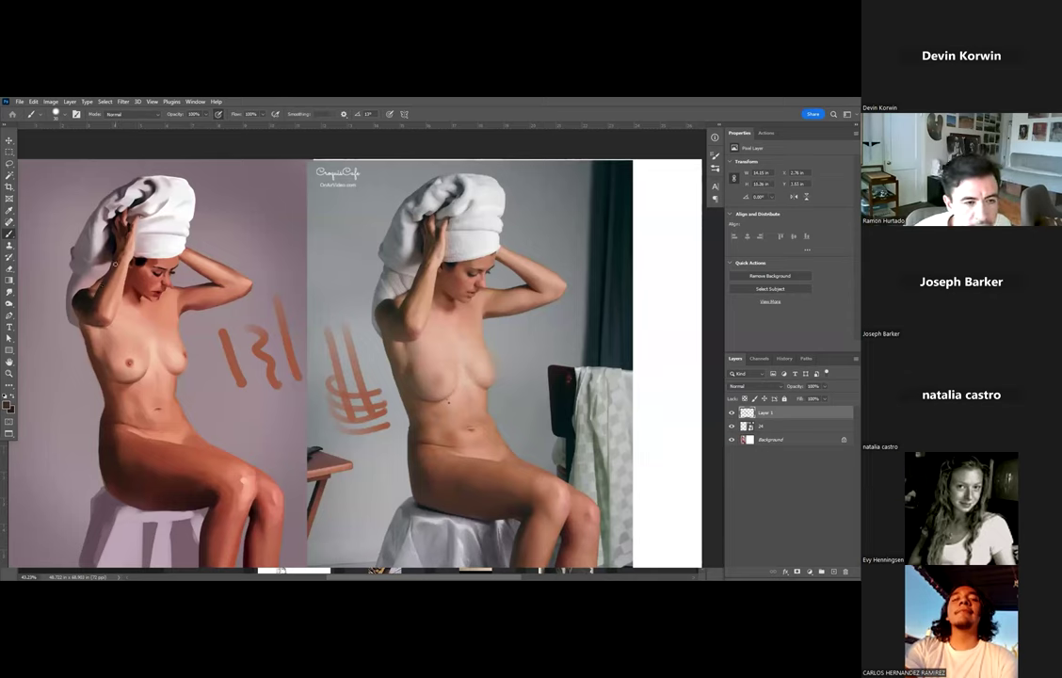
alt+click(124, 221)
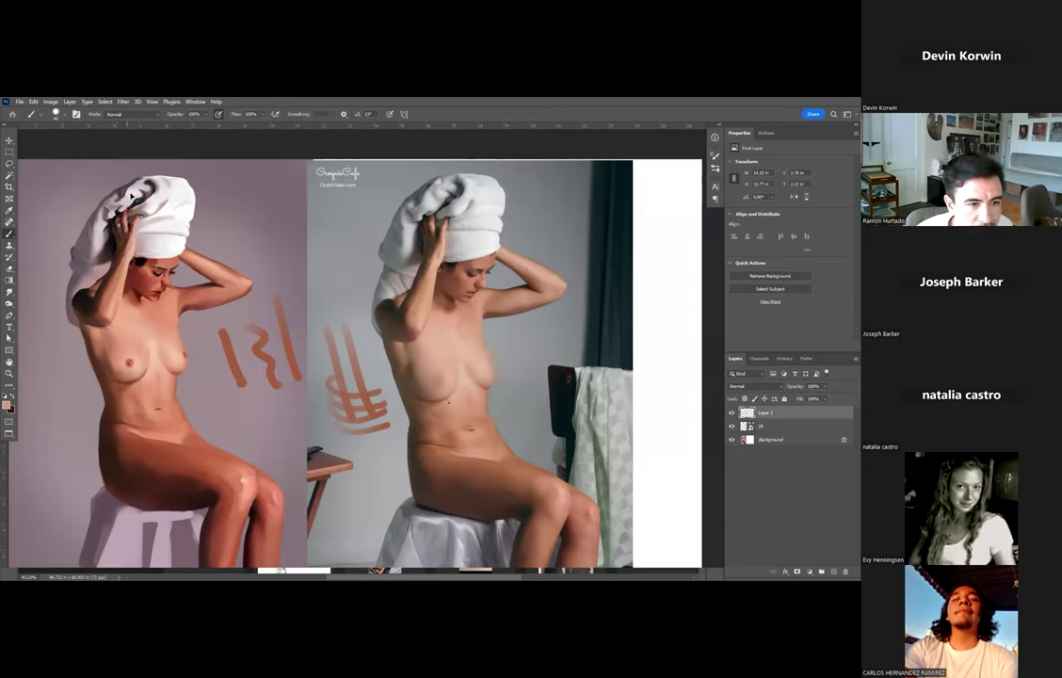
Draw white strokes along the painted figure's near hand and forearm to show their direction, and undo them.
key(d)
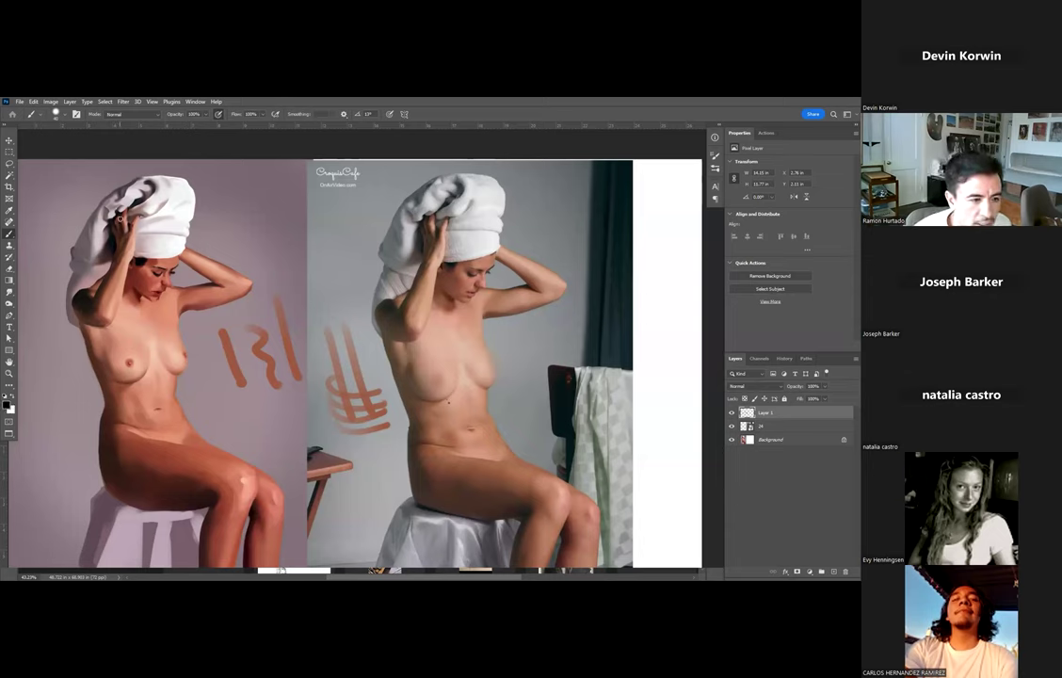
key(x)
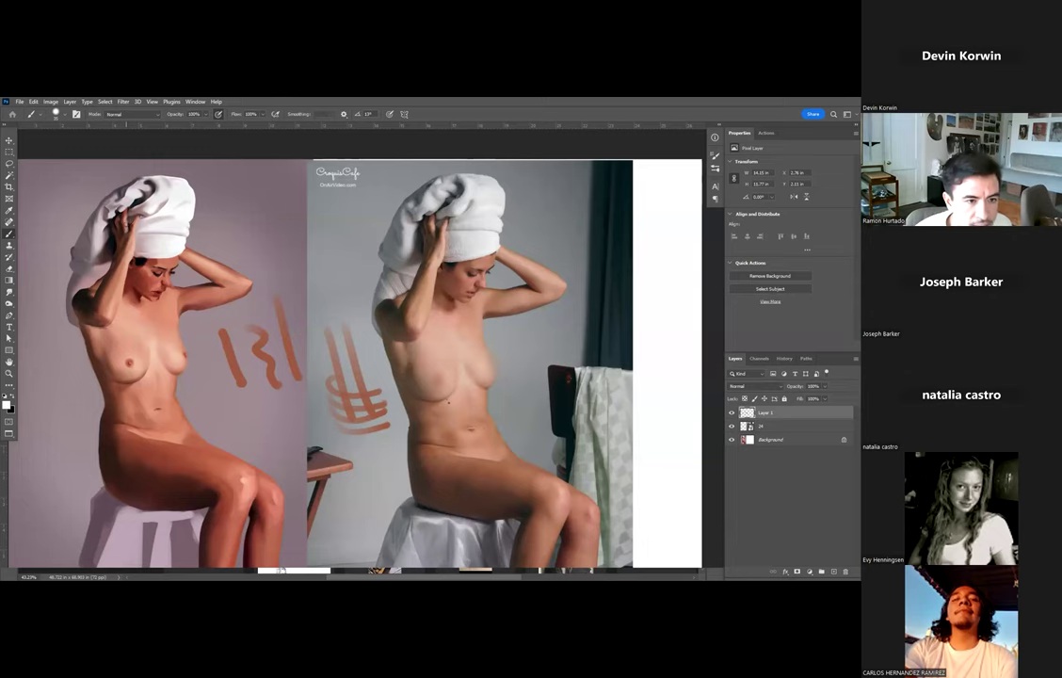
mouse_move(104, 212)
mouse_down()
mouse_move(106, 281)
mouse_move(118, 241)
mouse_move(103, 284)
mouse_up()
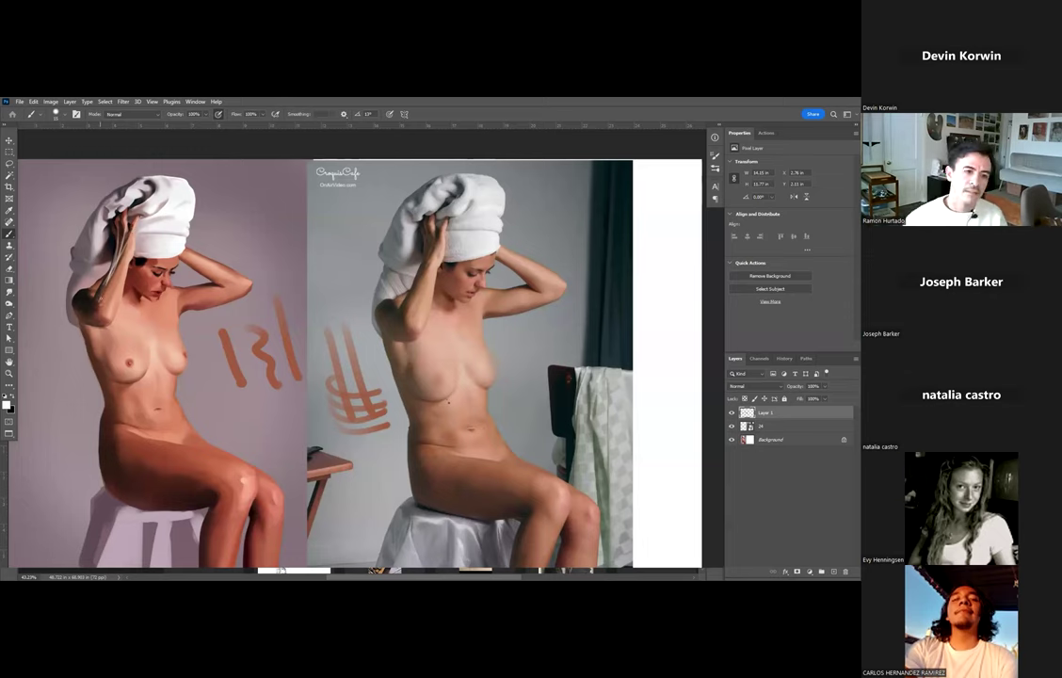
key(ctrl+z)
key(ctrl+z)
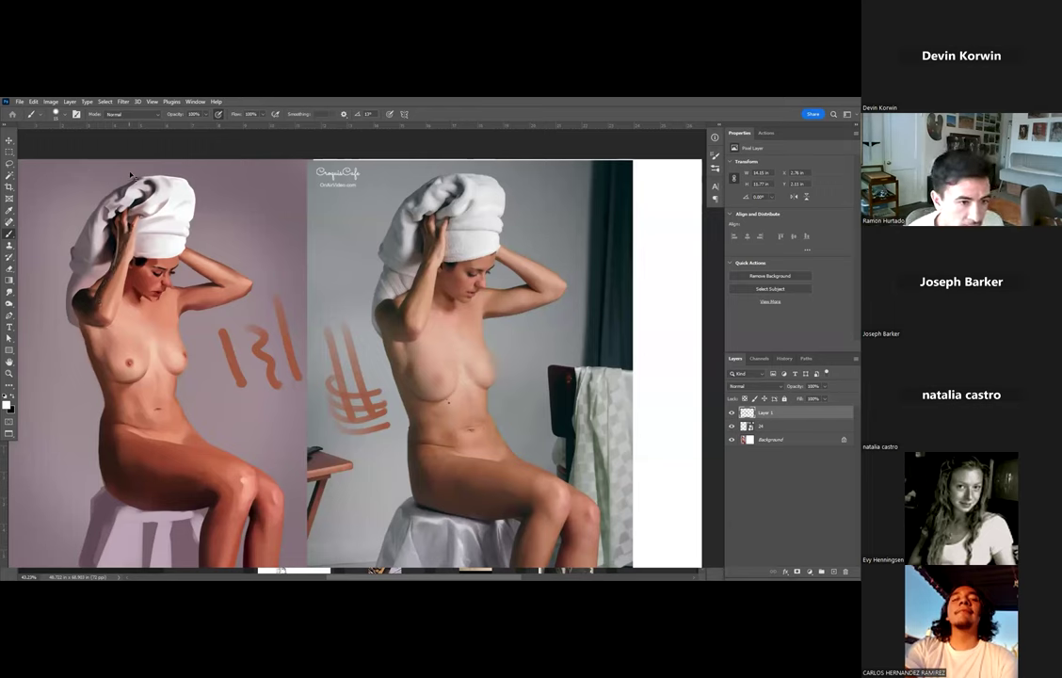
Enlarge the brush, sample a muted pink tone near the painted figure's raised hand, and restore the default colours.
key(bracketright)
alt+click(122, 229)
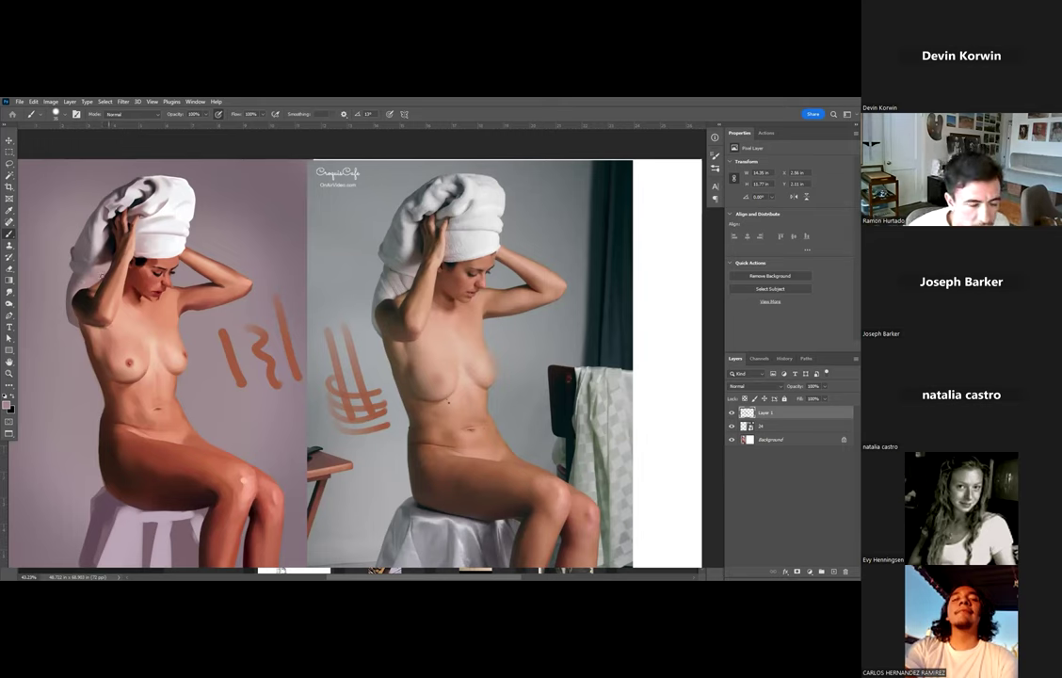
key(d)
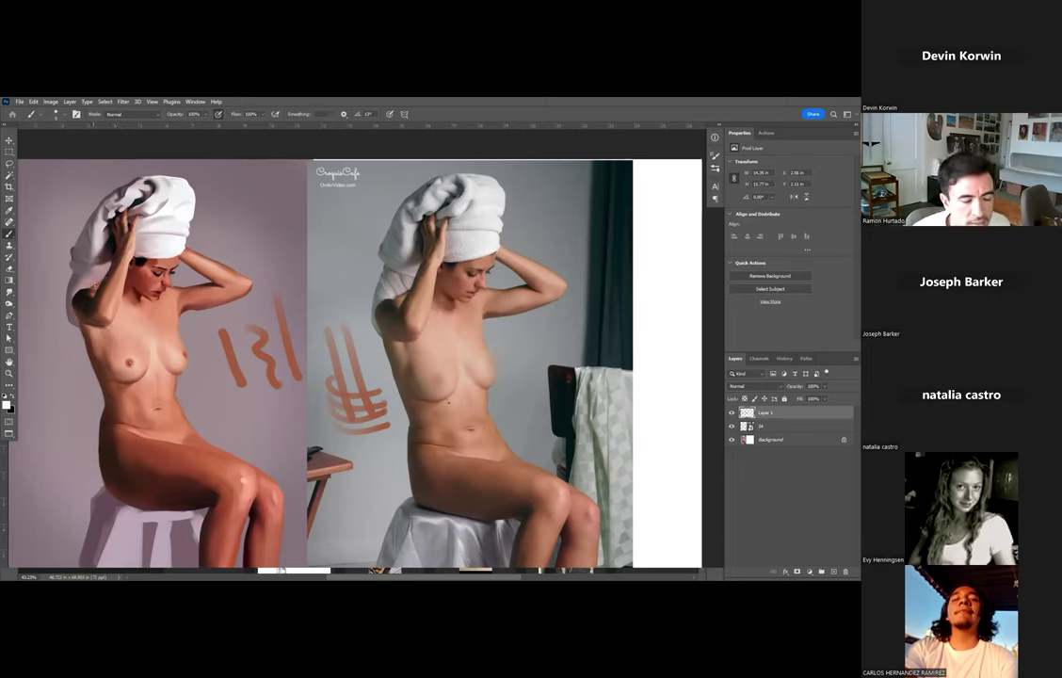
Draw white strokes from the model's near forearm towards the shoulder on the reference photo, and undo them.
scroll(73, 231, up, 2)
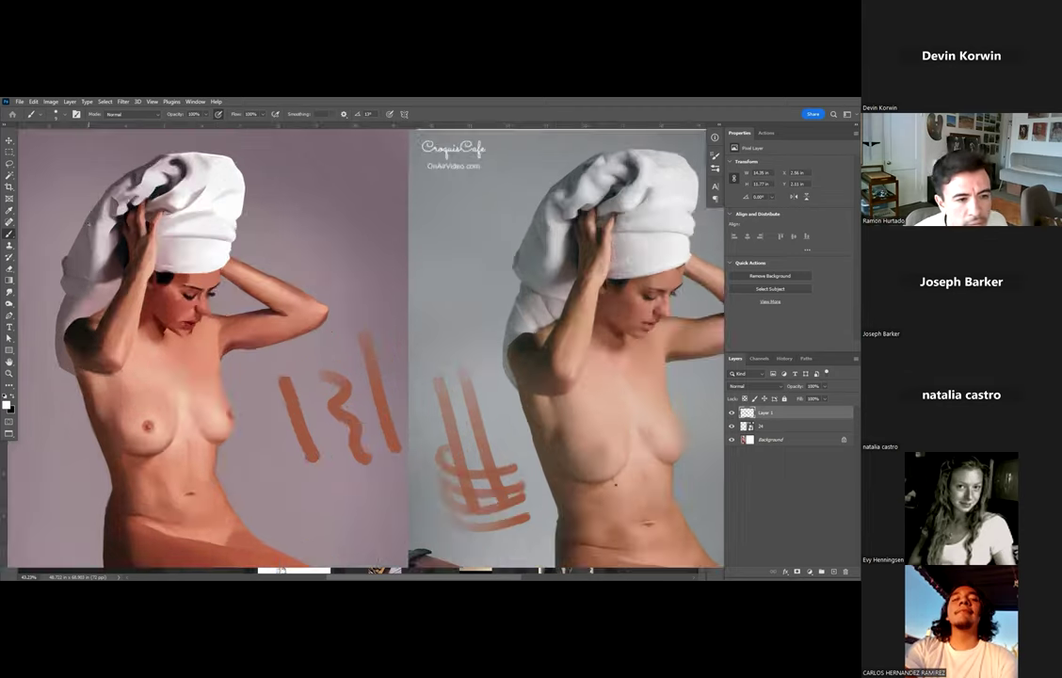
drag(322, 437, 131, 441)
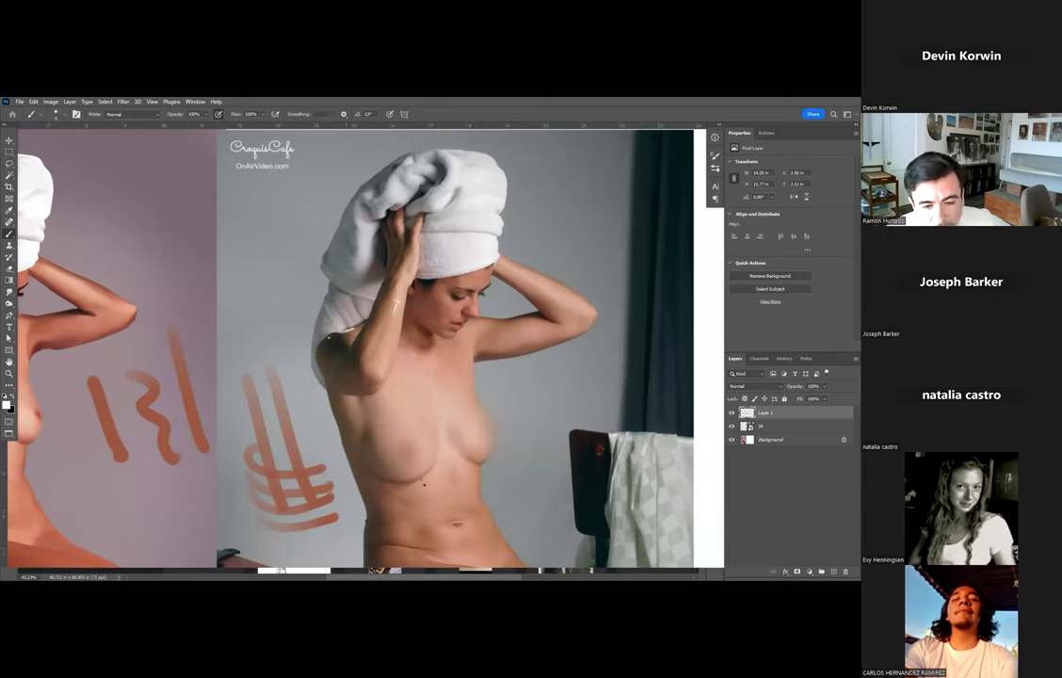
drag(393, 303, 332, 329)
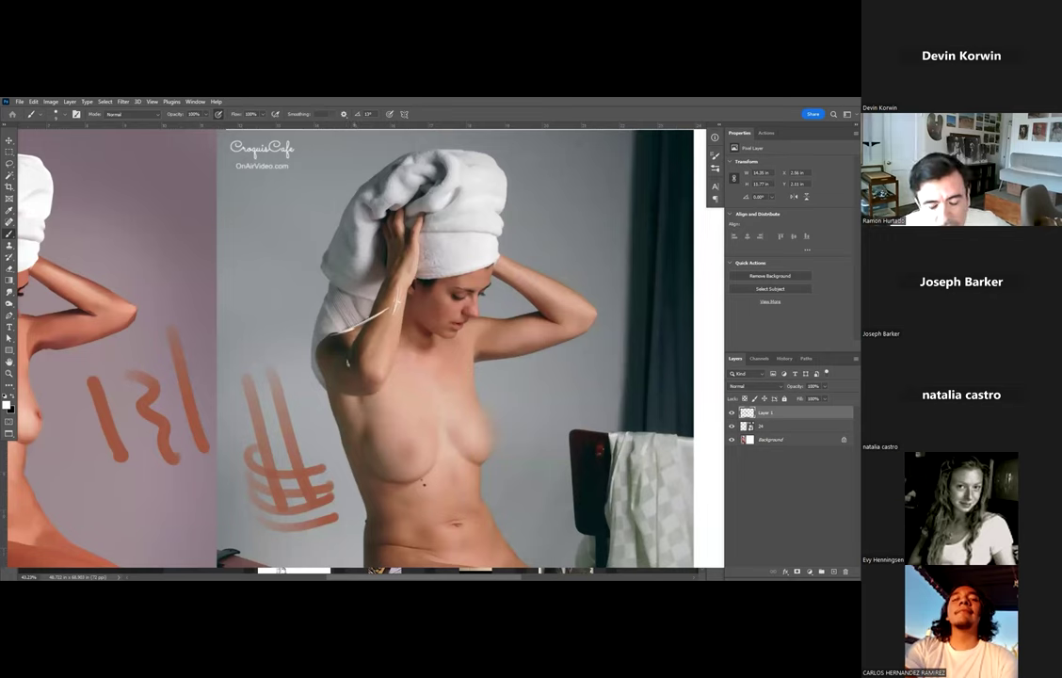
mouse_move(346, 366)
mouse_down()
mouse_move(389, 276)
mouse_move(384, 285)
mouse_up()
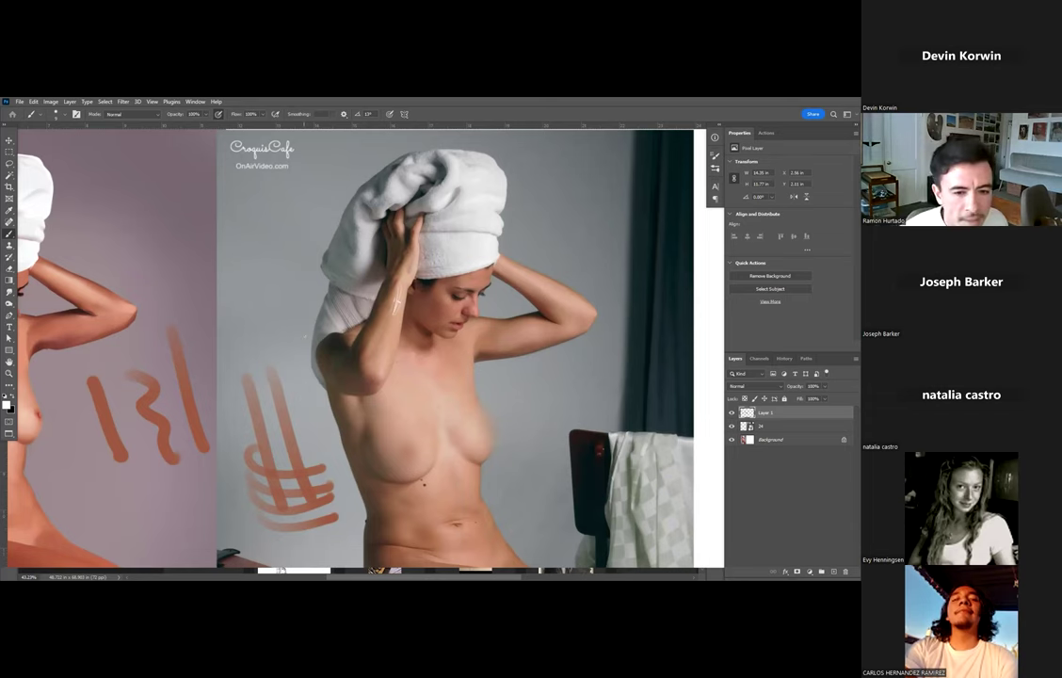
Sample reddish and orange skin tones where the painted figure's far arm meets the shoulder.
scroll(292, 305, down, 2)
drag(246, 327, 332, 333)
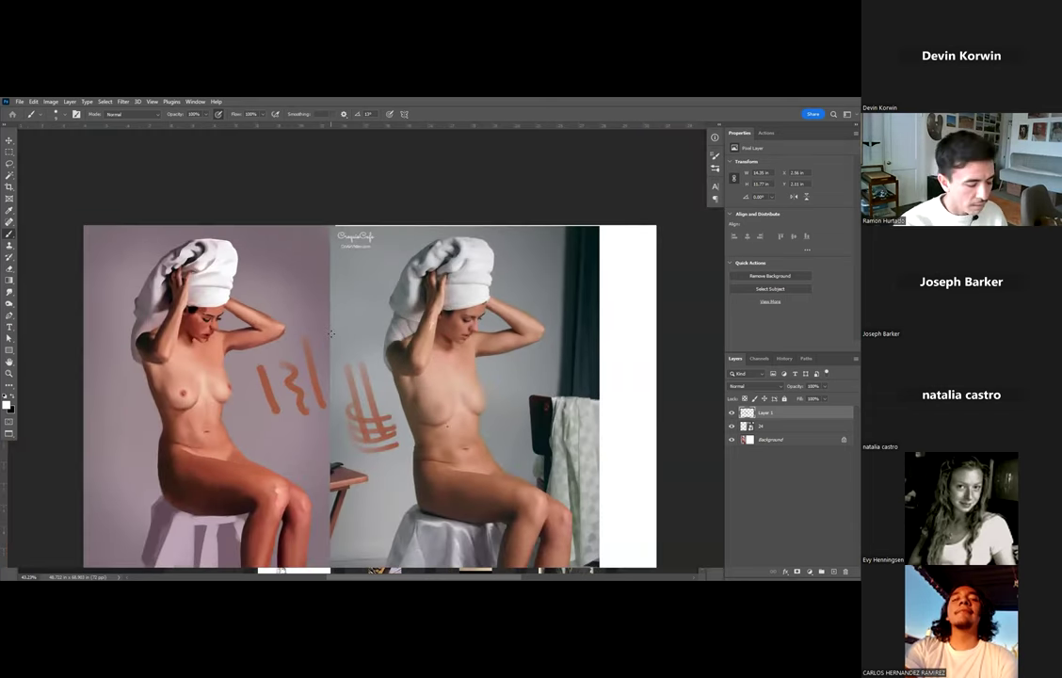
scroll(330, 333, up, 1)
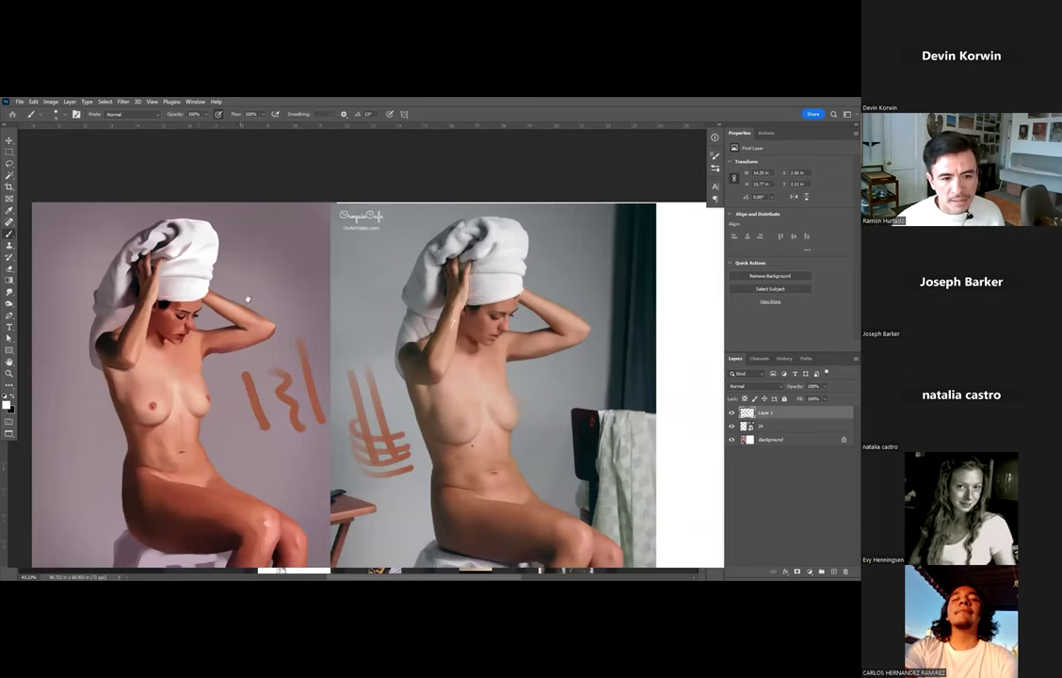
drag(247, 298, 253, 274)
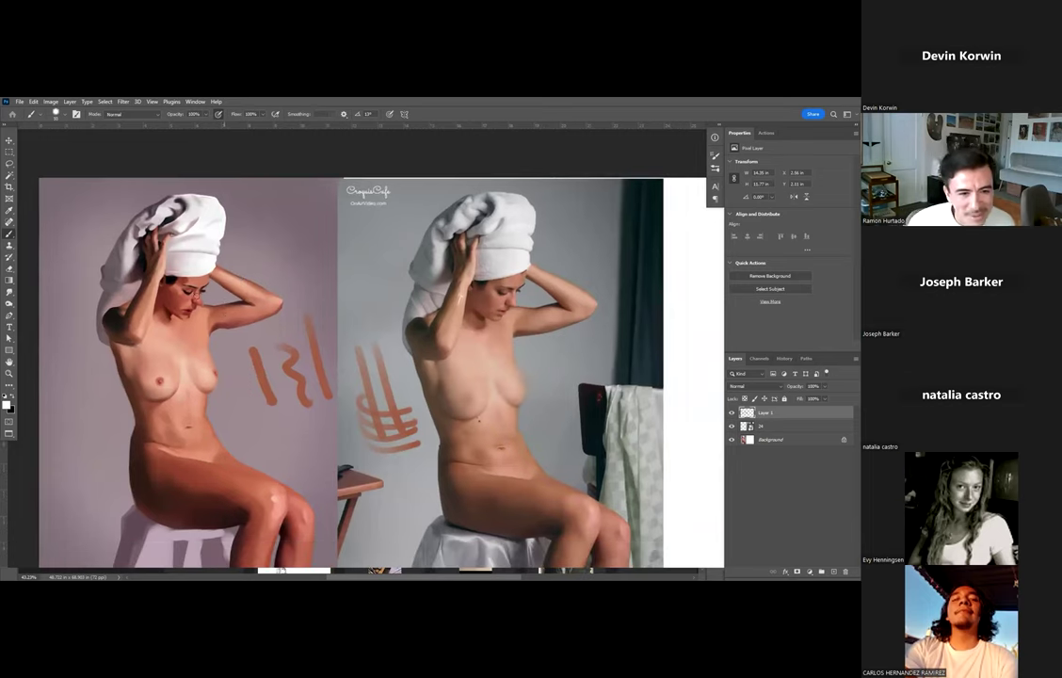
alt+click(214, 309)
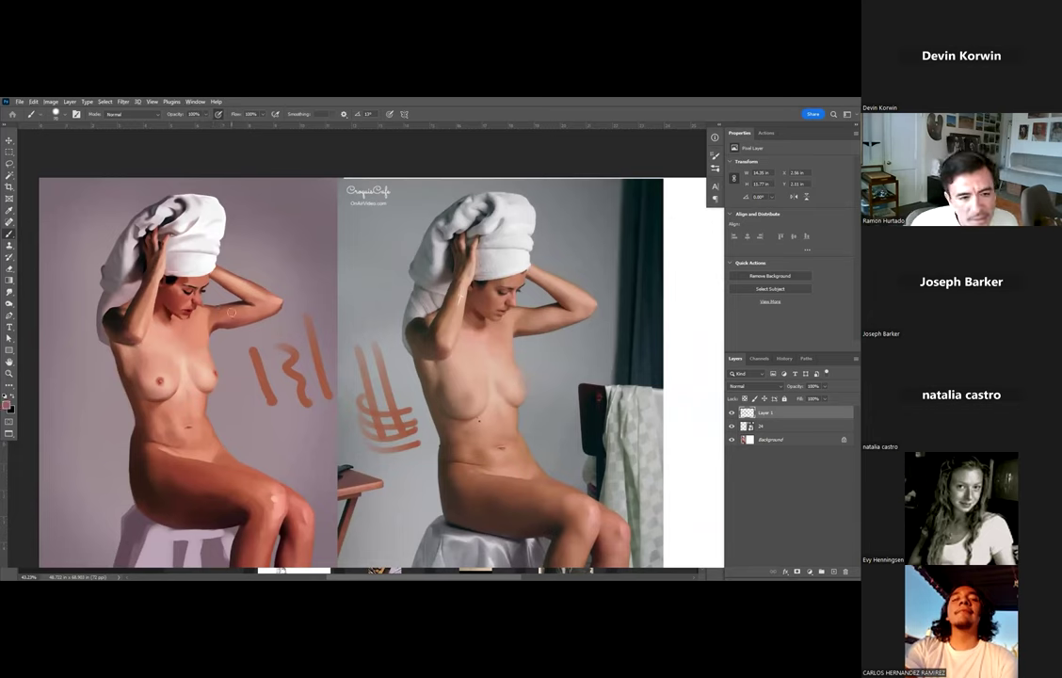
alt+click(209, 307)
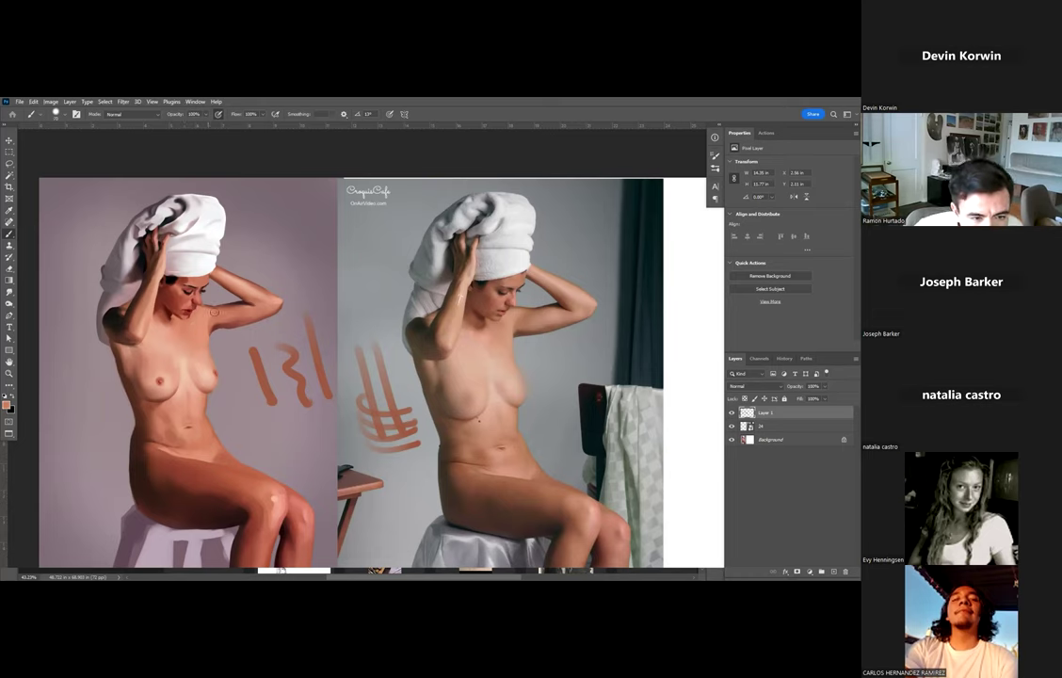
Draw white arrows with a smaller brush from the painted figure's far armpit along the upper arm, and undo them.
key(d)
key(bracketleft)
key(bracketleft)
key(bracketleft)
key(x)
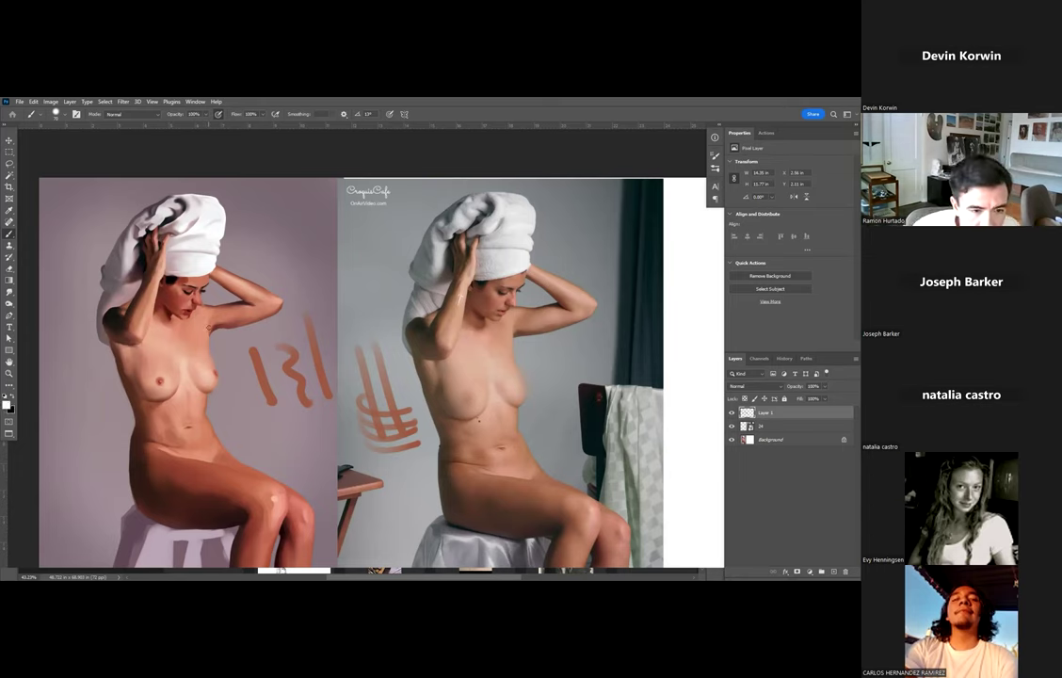
drag(209, 318, 218, 305)
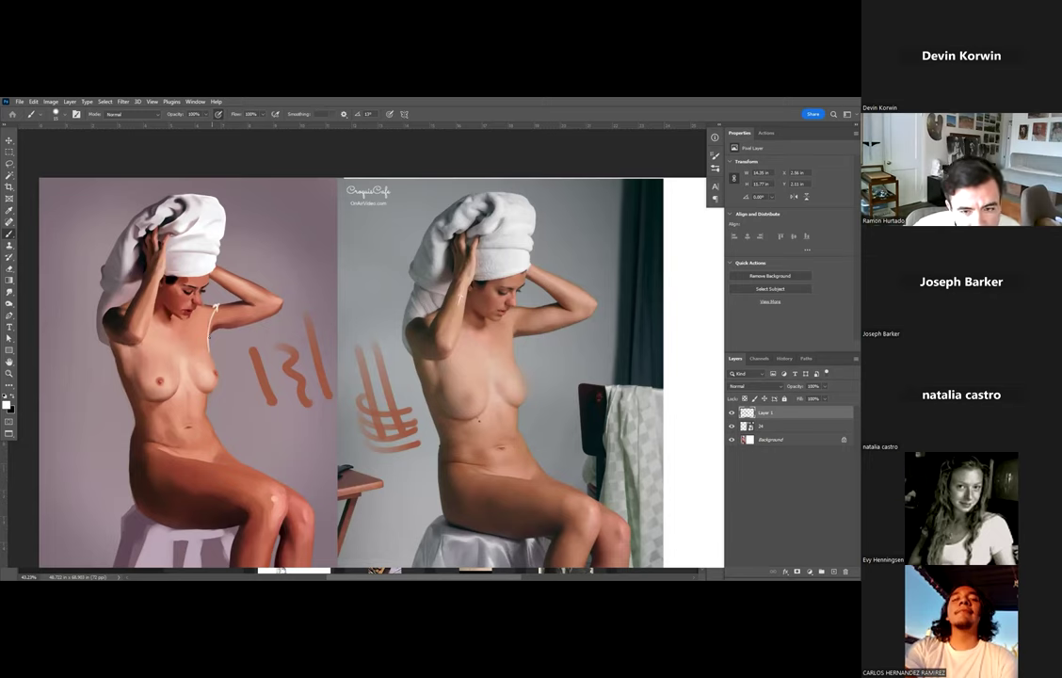
mouse_move(208, 343)
mouse_down()
mouse_move(235, 310)
mouse_move(268, 320)
mouse_up()
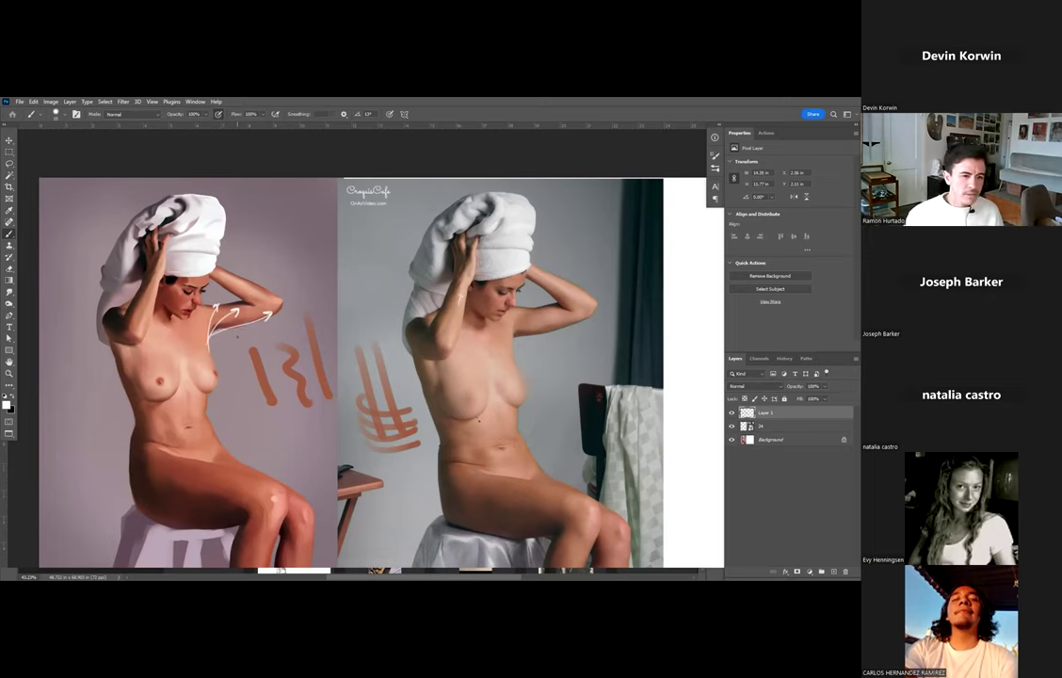
key(ctrl+z)
key(ctrl+z)
key(ctrl+z)
key(ctrl+z)
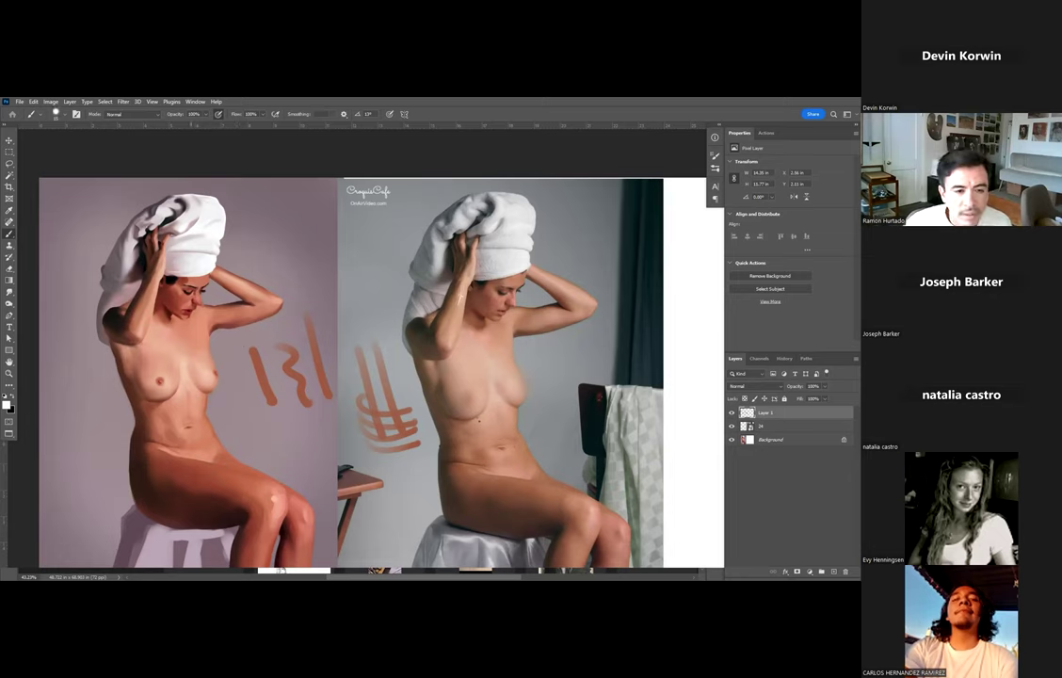
Brush dark and reddish-brown swatches on the background below the painted figure's far arm, and sample a light skin tone from that arm.
alt+click(200, 287)
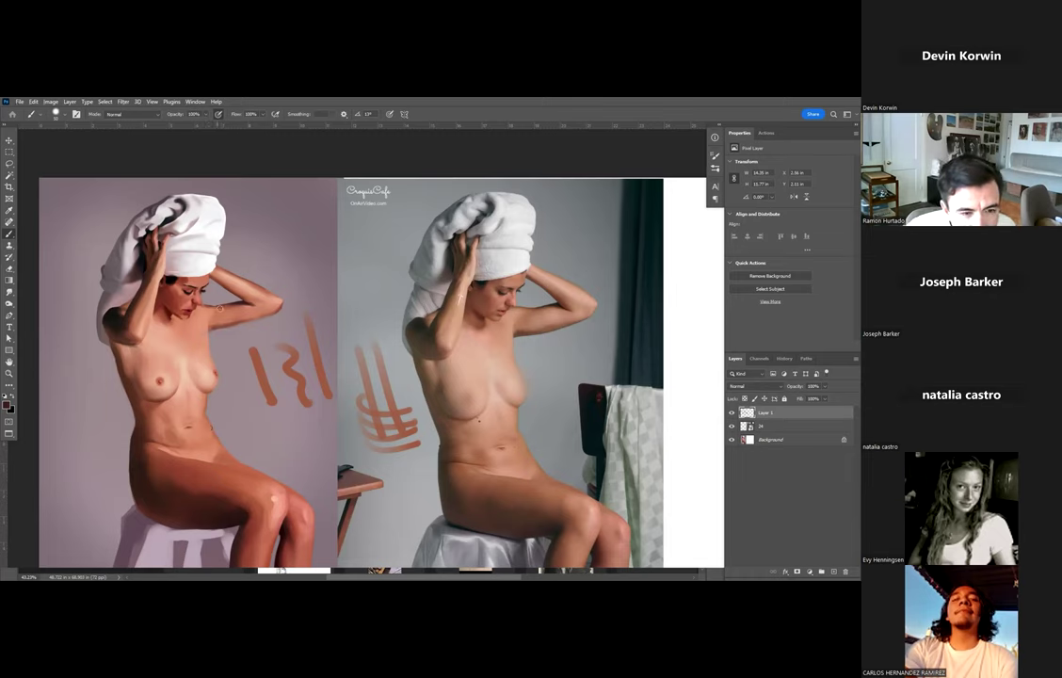
drag(258, 337, 293, 333)
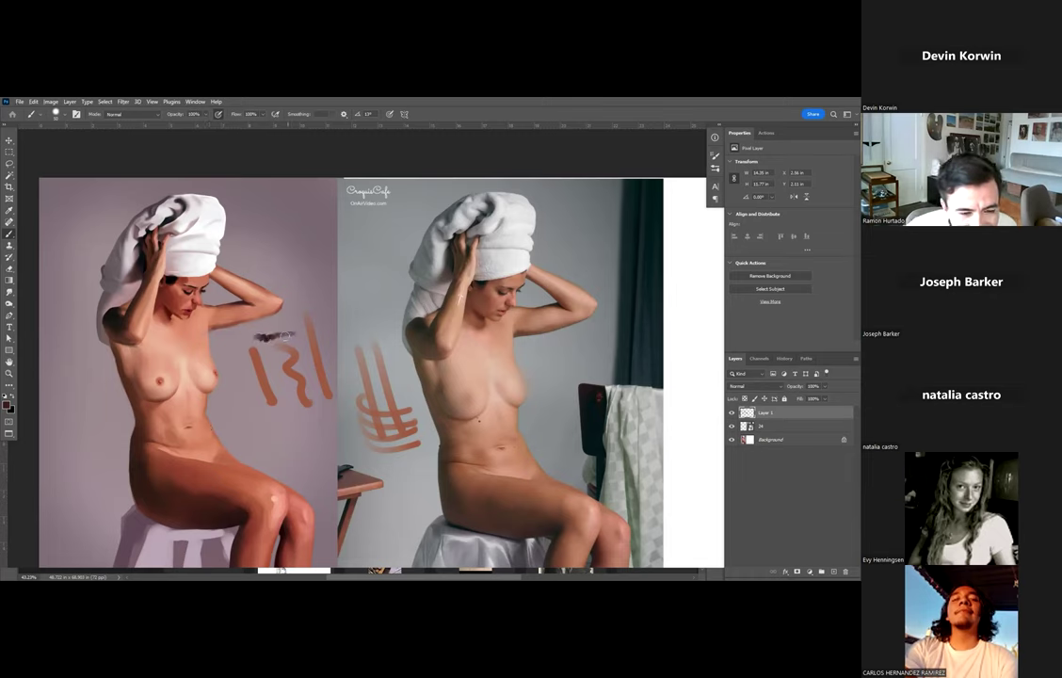
alt+click(228, 309)
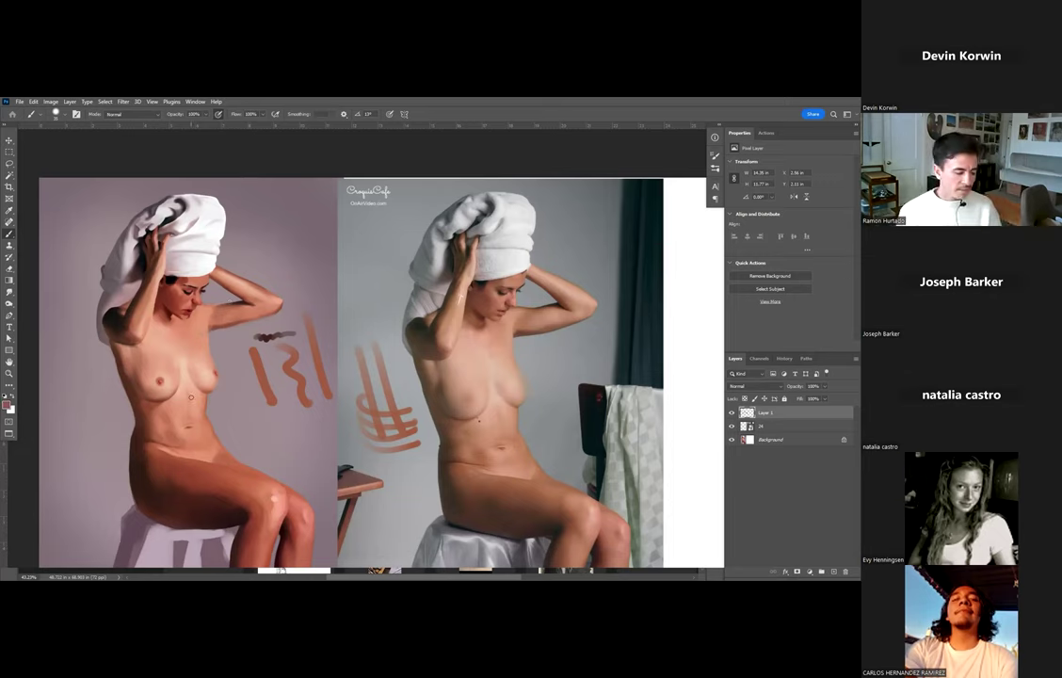
mouse_move(182, 315)
mouse_down()
mouse_move(186, 280)
mouse_move(187, 297)
mouse_up()
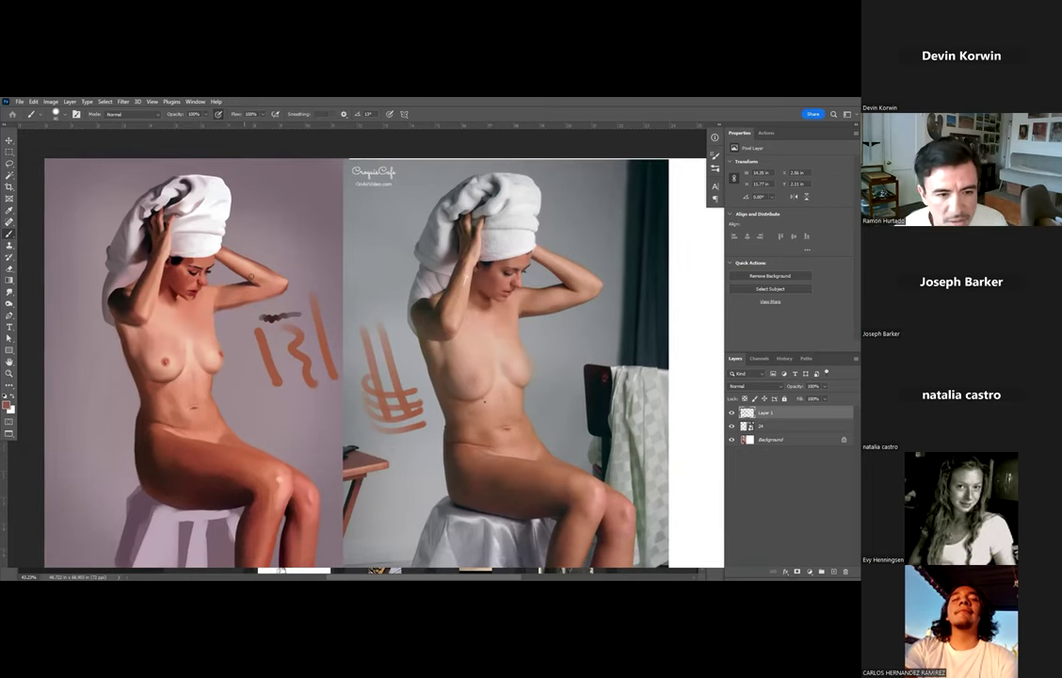
alt+click(245, 262)
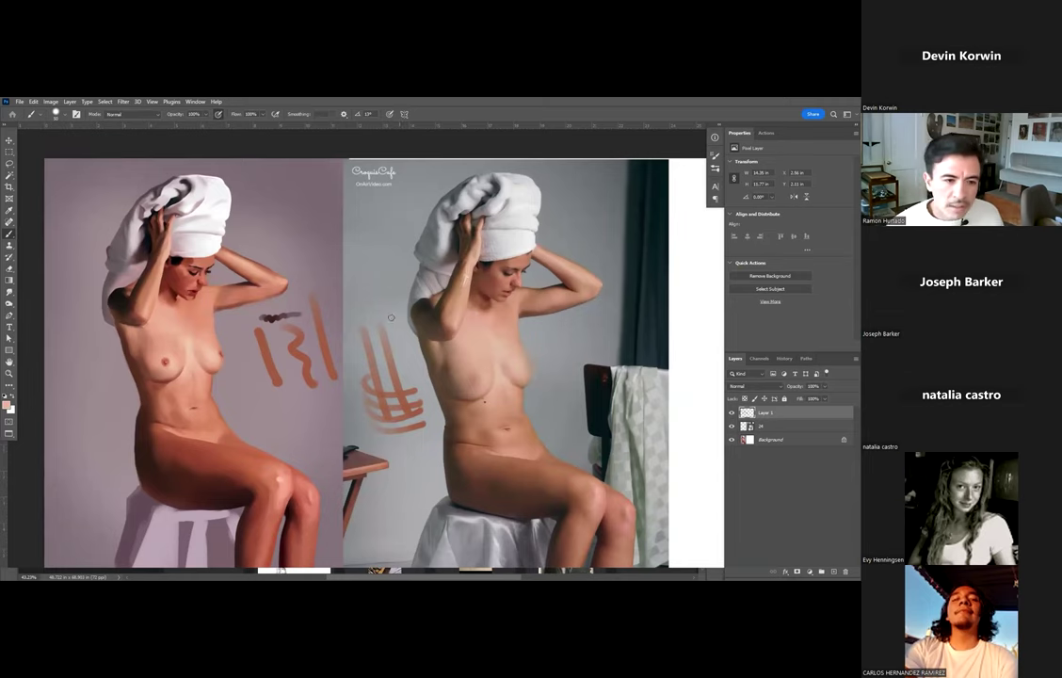
Draw a stroke along the model's far arm on the reference photo, and undo it.
scroll(391, 317, right, 3)
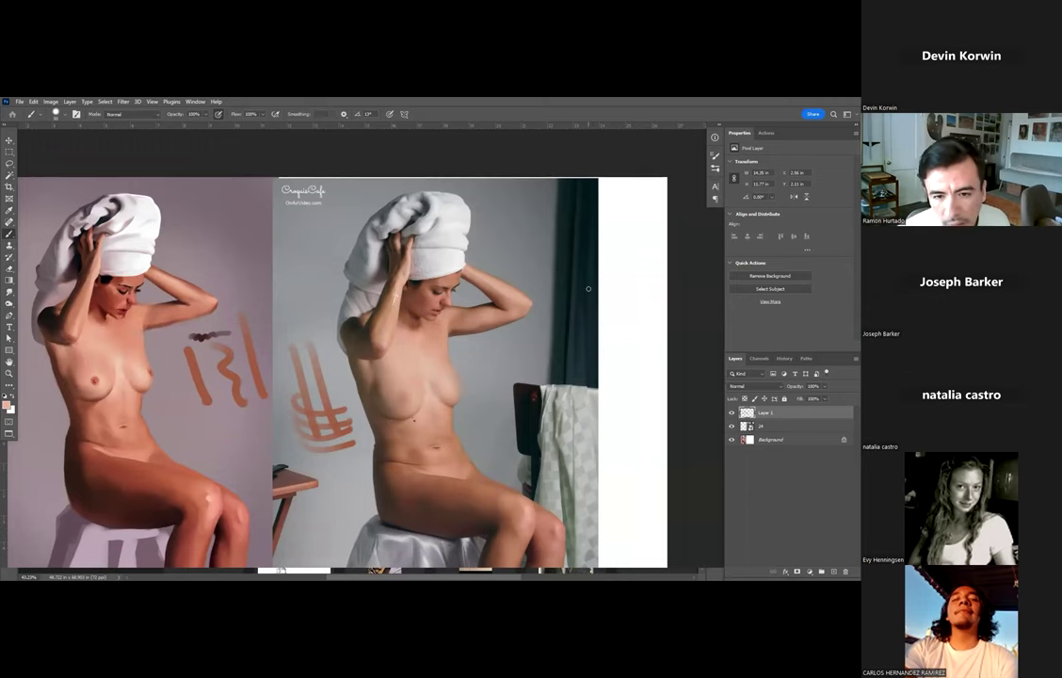
scroll(588, 288, down, 2)
scroll(78, 405, right, 3)
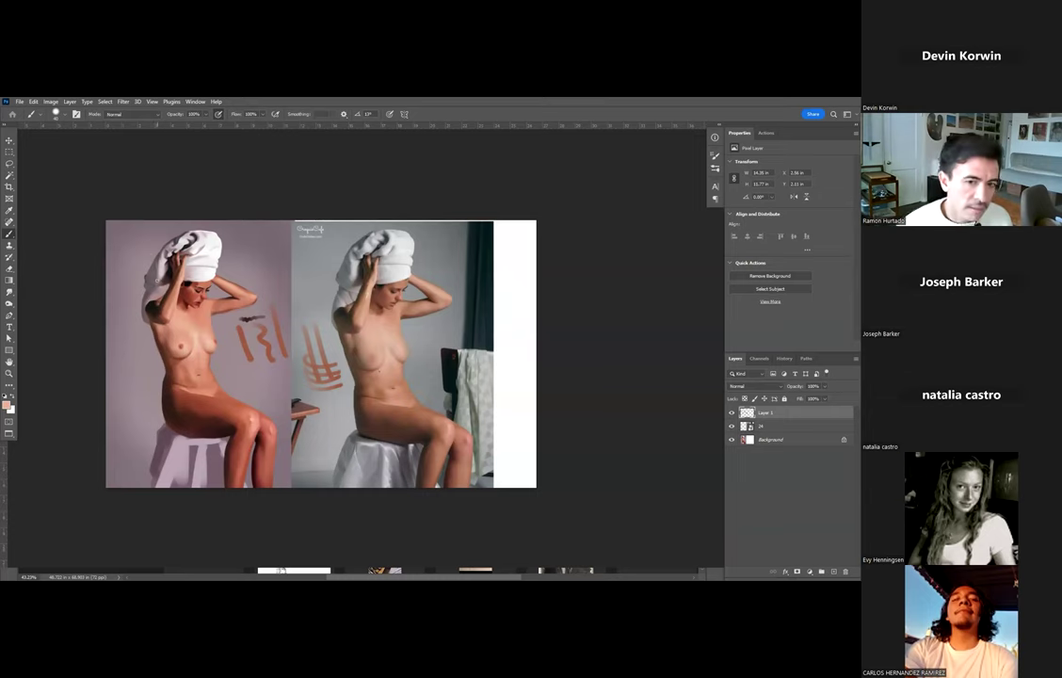
scroll(158, 240, up, 5)
drag(302, 321, 273, 327)
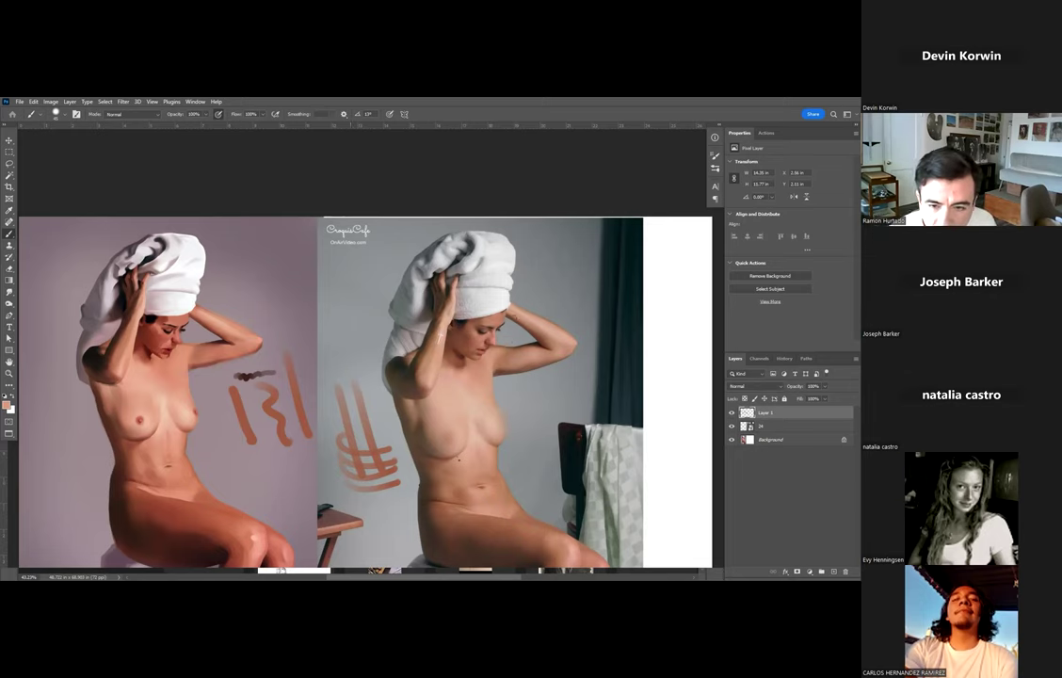
key(d)
mouse_move(555, 349)
mouse_down()
mouse_move(511, 307)
mouse_move(520, 318)
mouse_move(522, 309)
mouse_up()
key(ctrl+z)
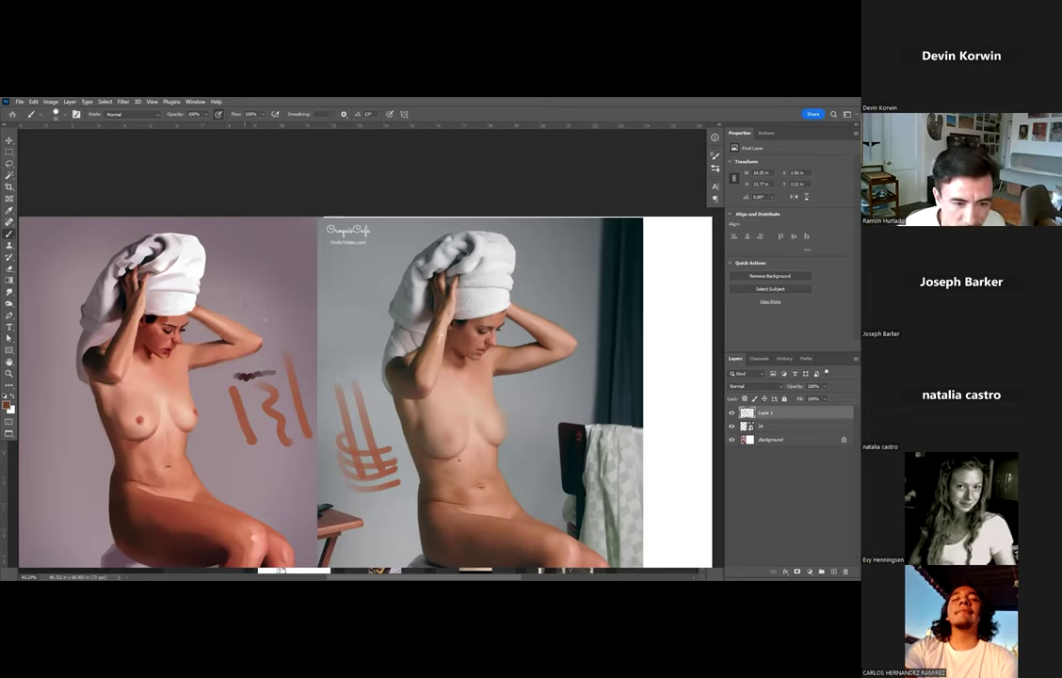
Sketch a drumstick-like form beside the painted towel and a larger one with cross-contour lines on the photo's background.
drag(249, 292, 225, 272)
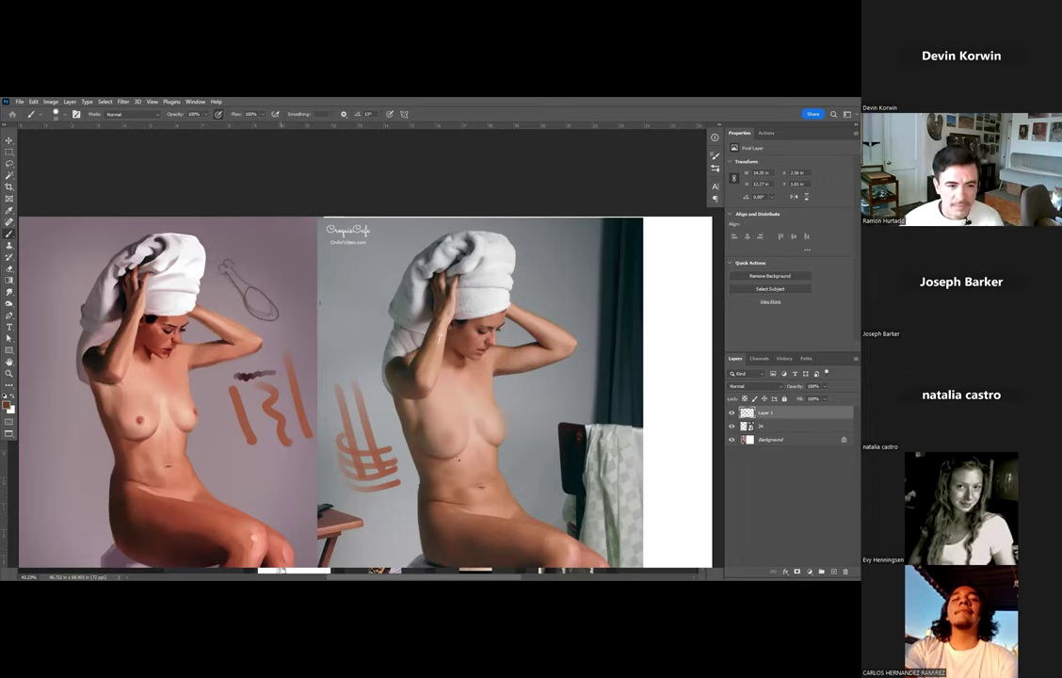
mouse_move(387, 249)
mouse_down()
mouse_move(398, 249)
mouse_move(371, 248)
mouse_move(321, 303)
mouse_up()
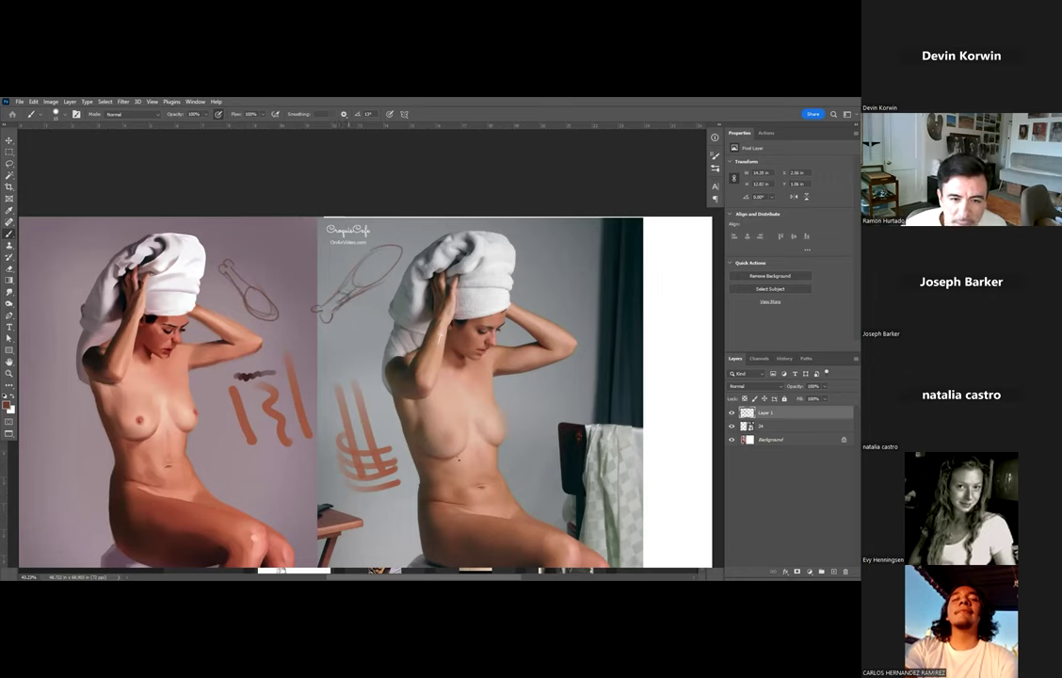
mouse_move(382, 256)
mouse_down()
mouse_move(355, 274)
mouse_move(382, 279)
mouse_move(365, 276)
mouse_up()
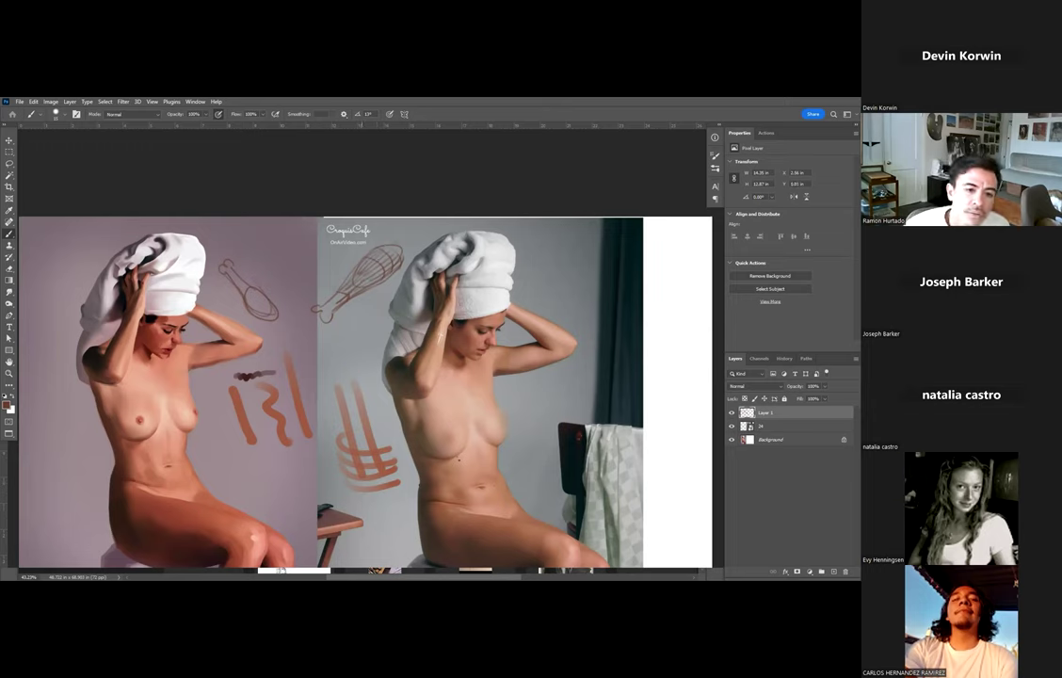
drag(301, 257, 316, 249)
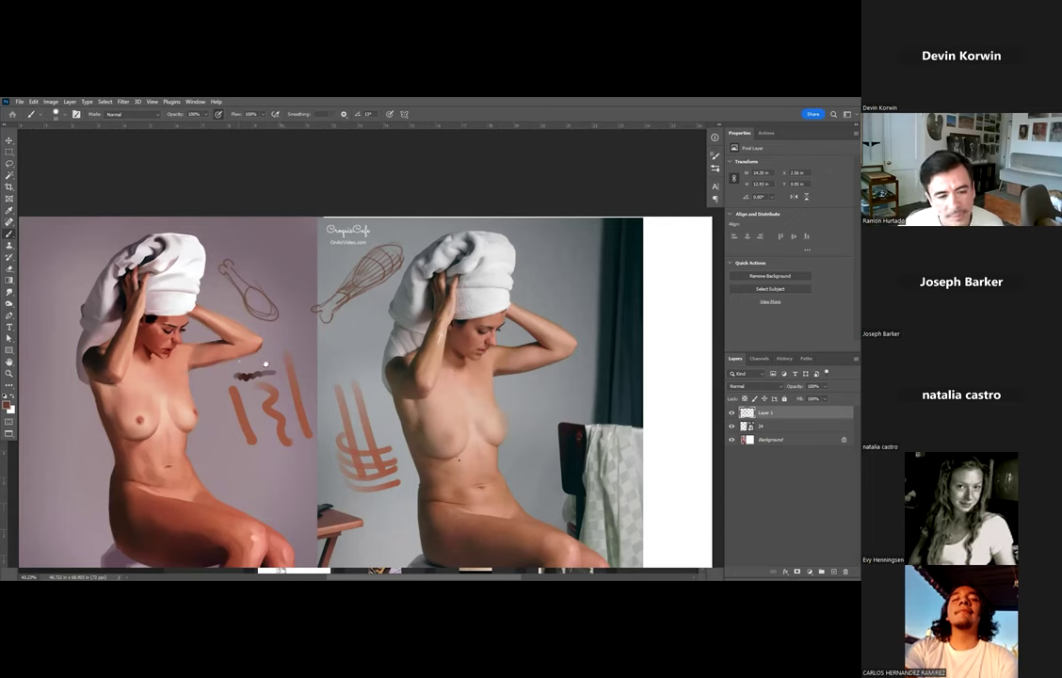
Brush a short, light lavender-white stroke on the background beside the painted figure's towel.
drag(265, 364, 323, 314)
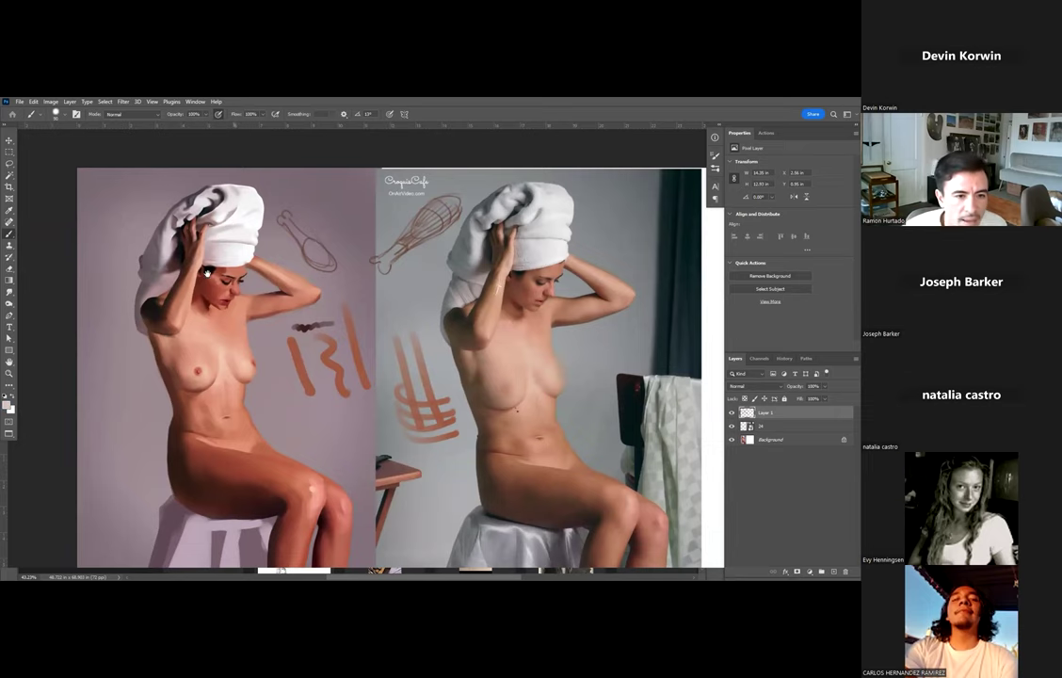
drag(207, 273, 173, 323)
drag(249, 239, 268, 261)
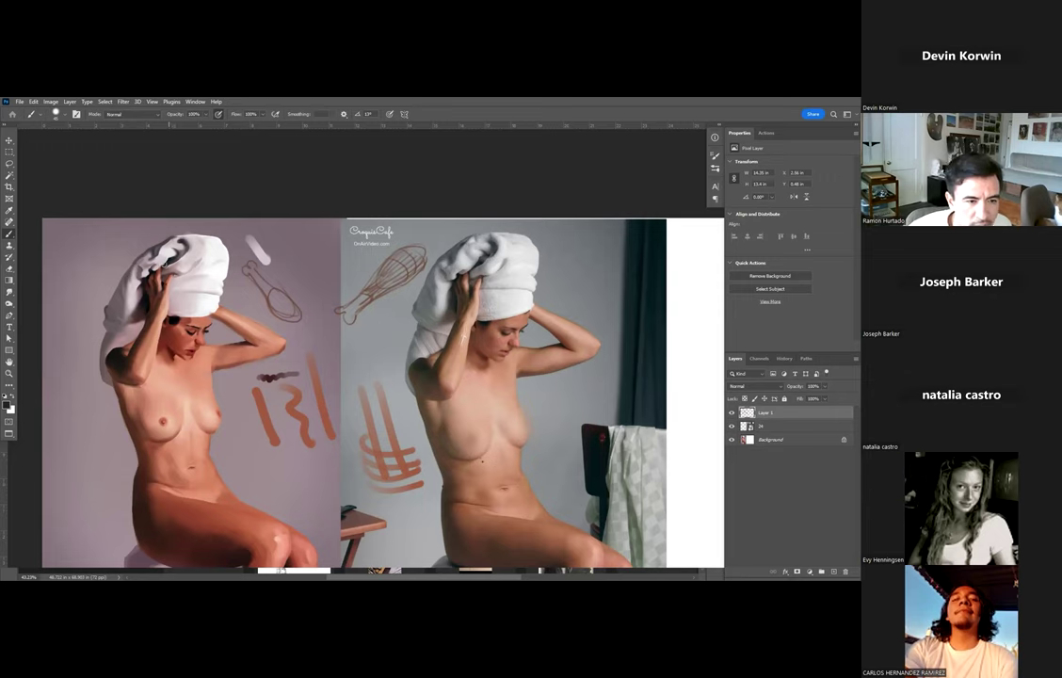
Sample skin and dark tones around the painted figure's towel and hairline for retouching.
alt+click(129, 256)
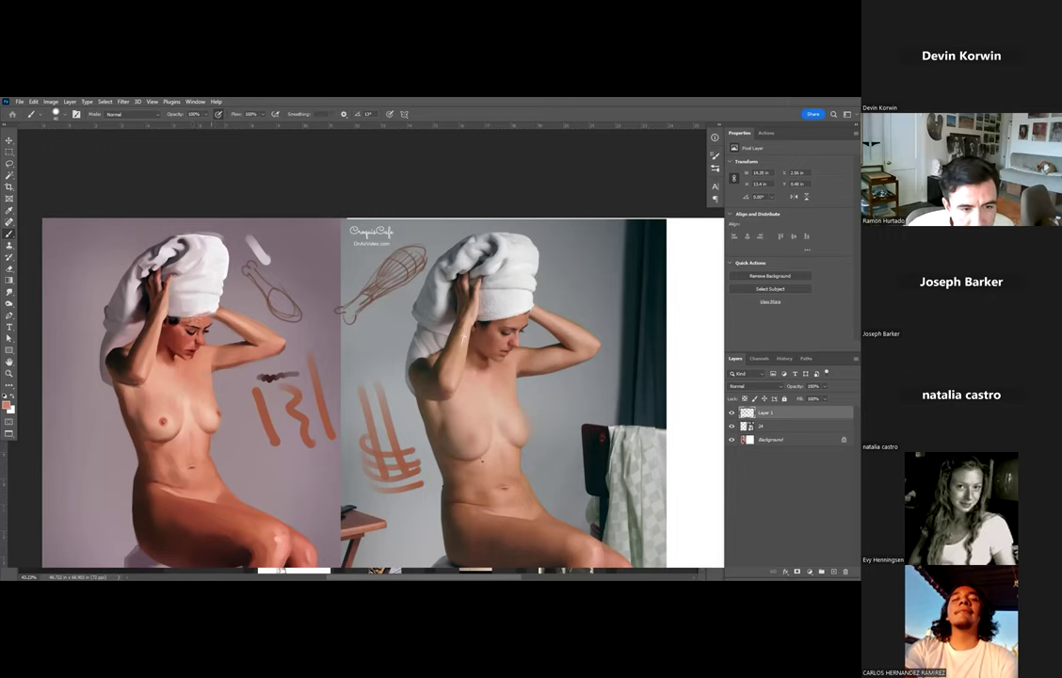
alt+click(184, 271)
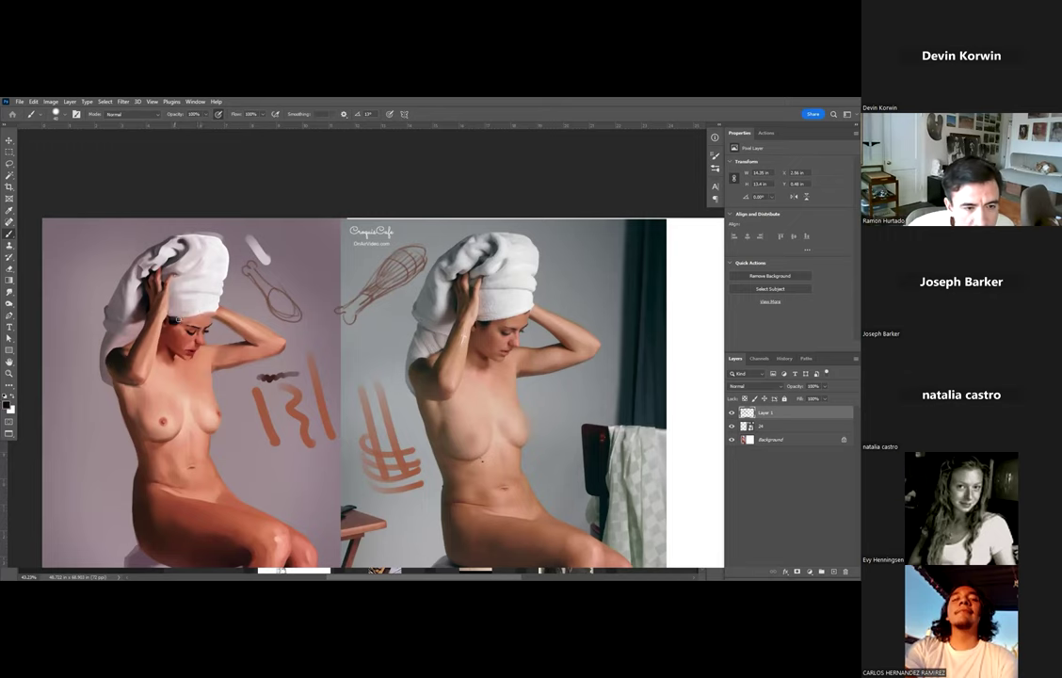
alt+click(212, 315)
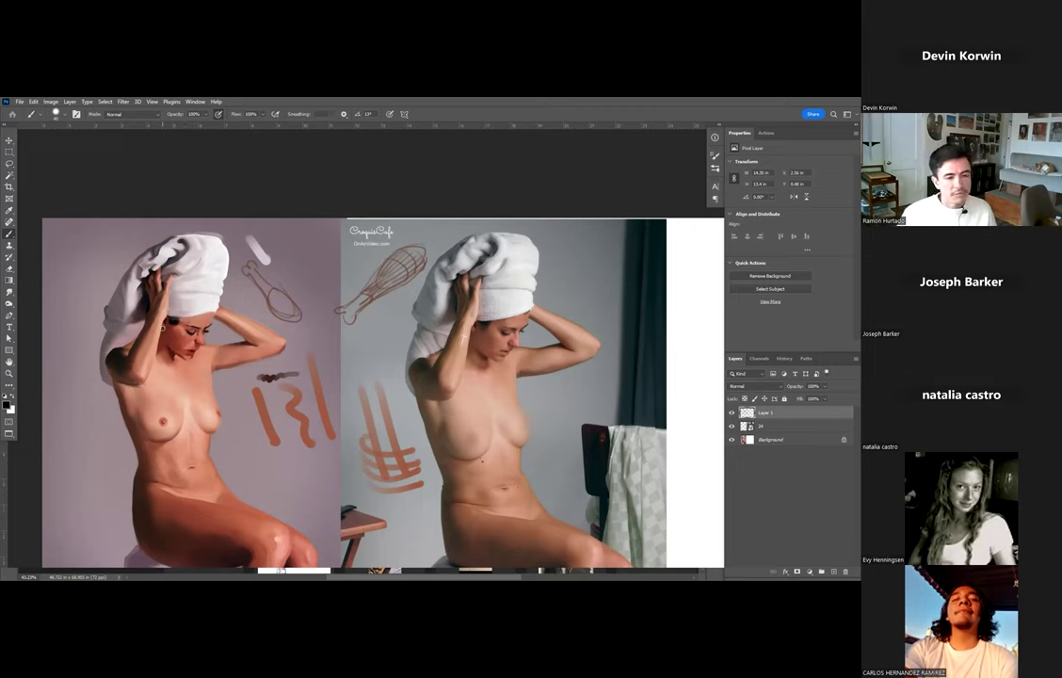
Hide and show Layer 1 repeatedly to compare the whole painting with and without the corrections.
scroll(148, 341, down, 3)
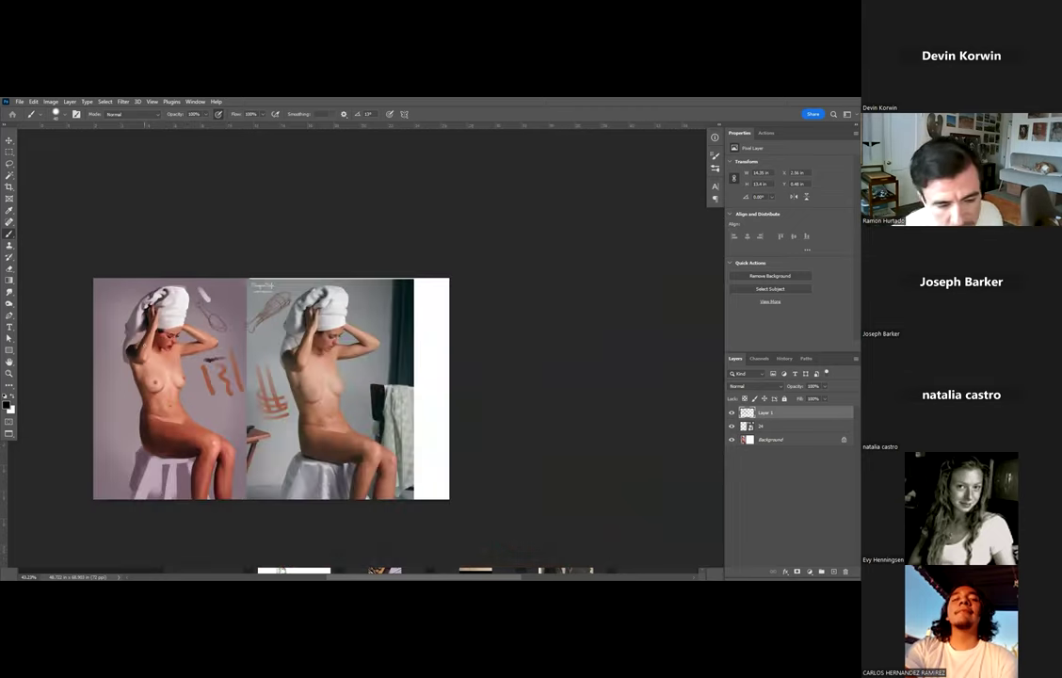
click(732, 413)
click(731, 413)
click(731, 413)
click(732, 413)
click(732, 414)
click(731, 413)
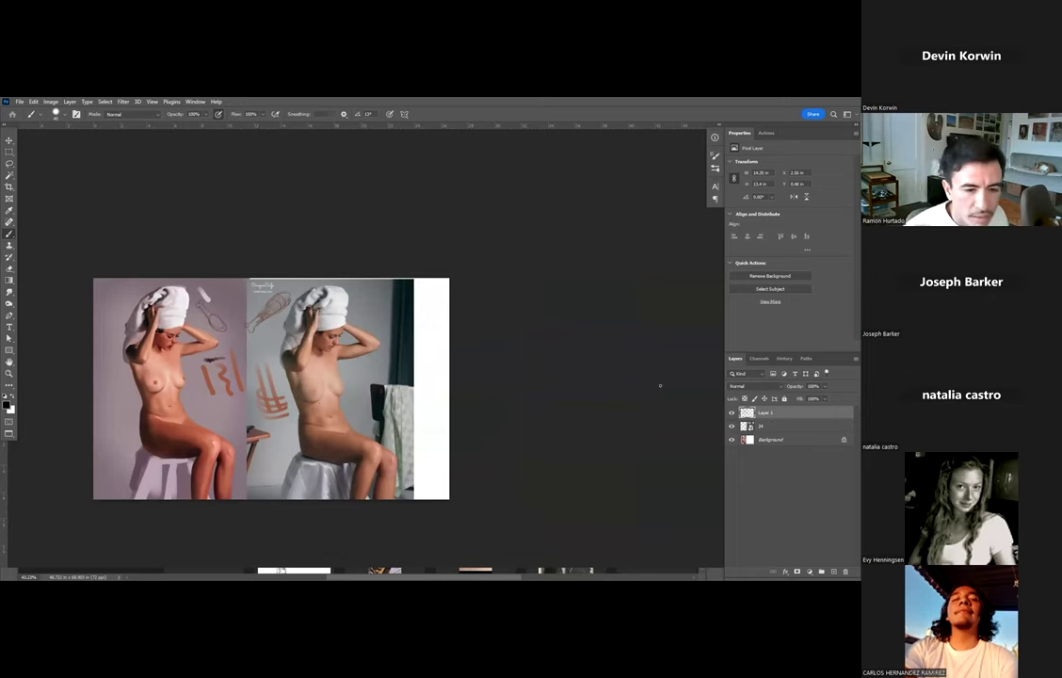
Toggle Layer 1's visibility several times to compare the retouched painting with the original beside the reference photo.
scroll(436, 355, up, 4)
drag(318, 368, 545, 309)
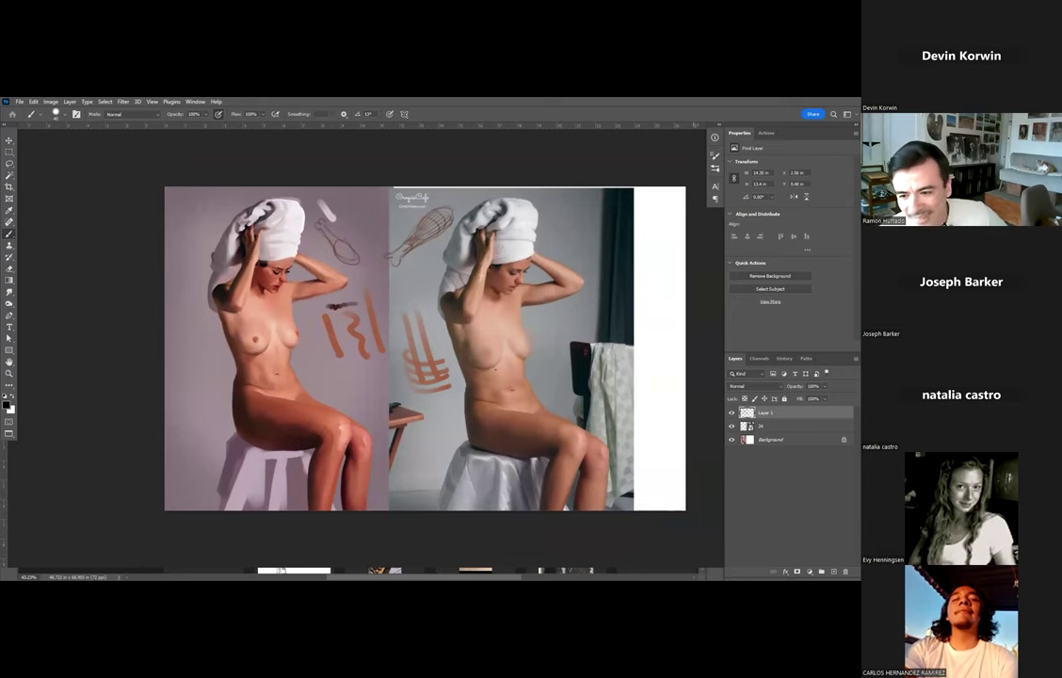
click(731, 413)
click(731, 413)
click(731, 413)
click(731, 413)
click(732, 413)
click(732, 413)
click(731, 413)
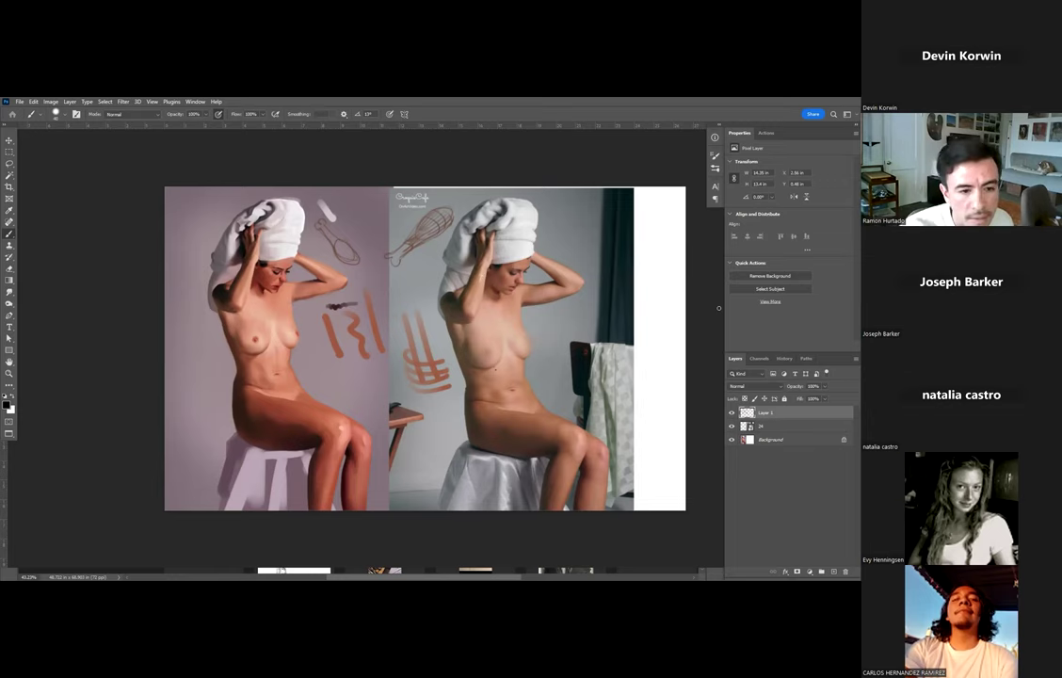
Save the seated-figure critique as a Photoshop file in the student's folder and close the document.
key(ctrl+minus)
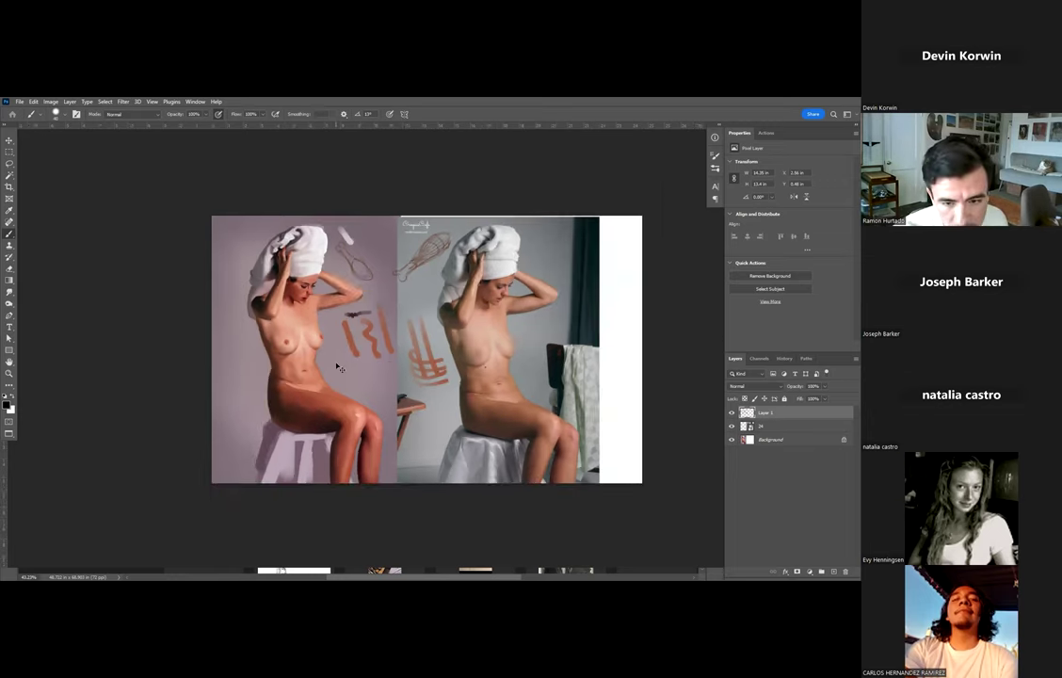
key(ctrl+shift+s)
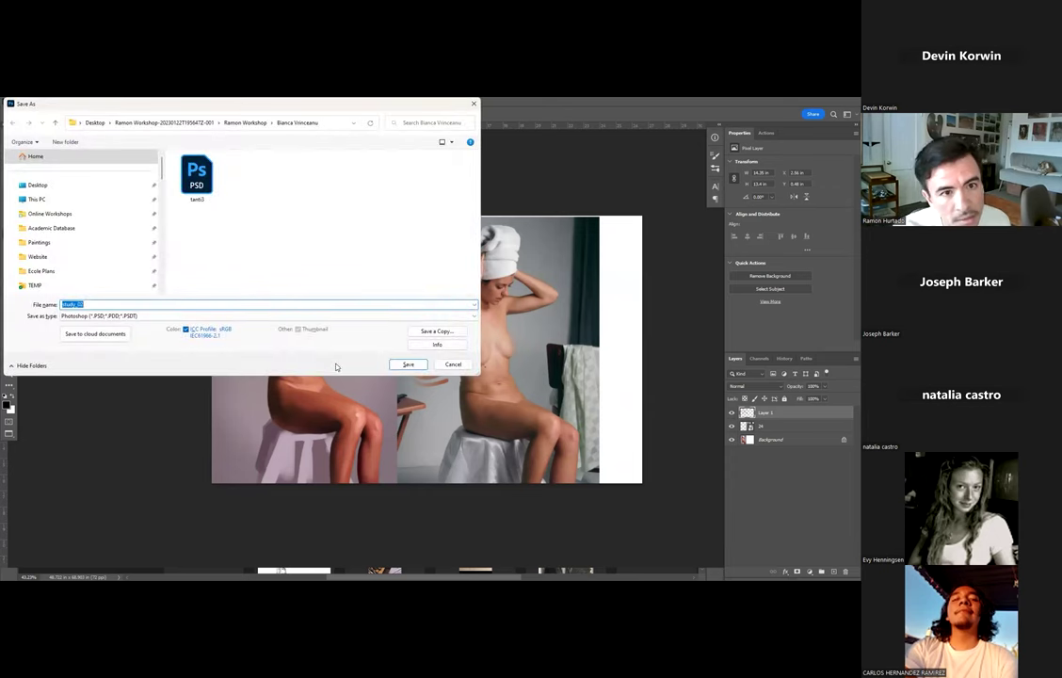
key(Return)
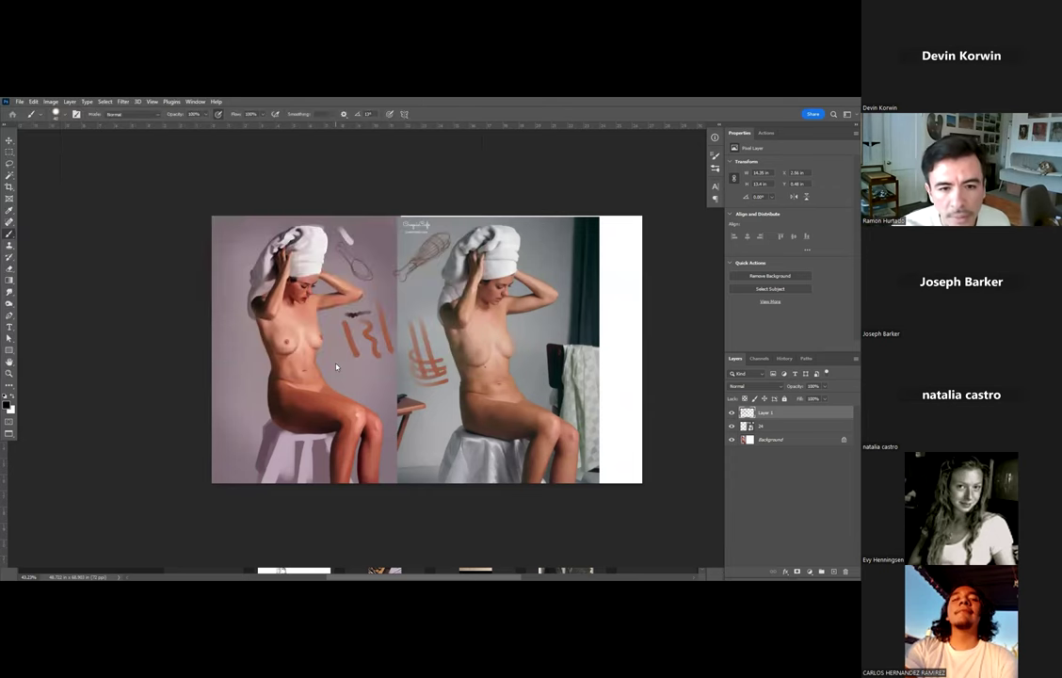
key(ctrl+plus)
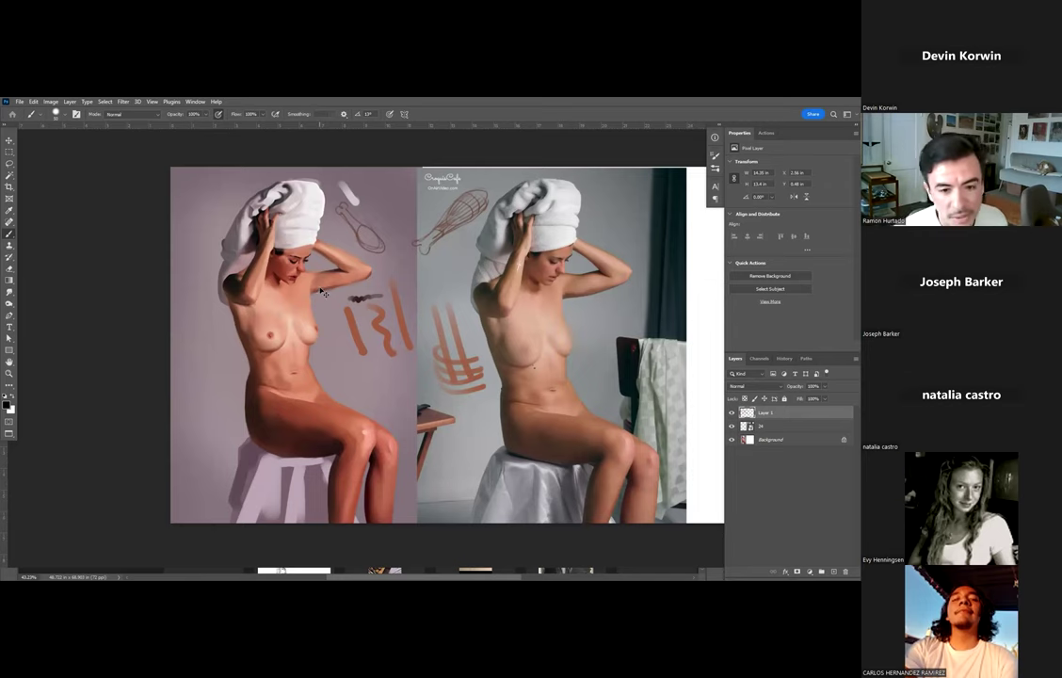
key(ctrl+w)
Switch to File Explorer and open the standing-figure charcoal drawing from the next student's folder for viewing.
key(alt+Tab)
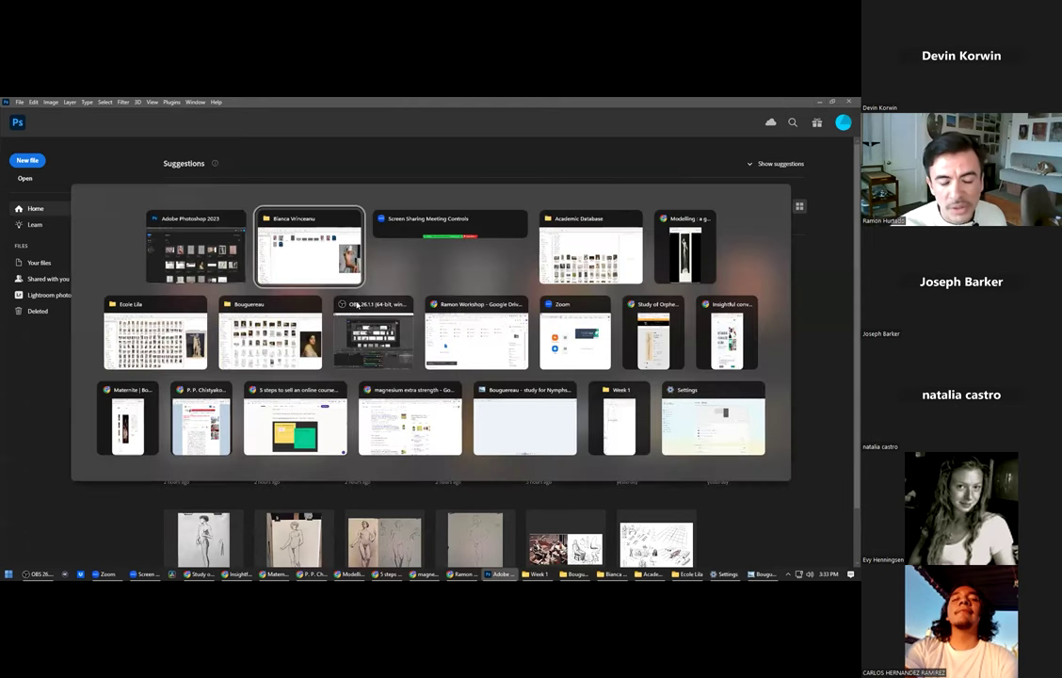
key(alt+Up)
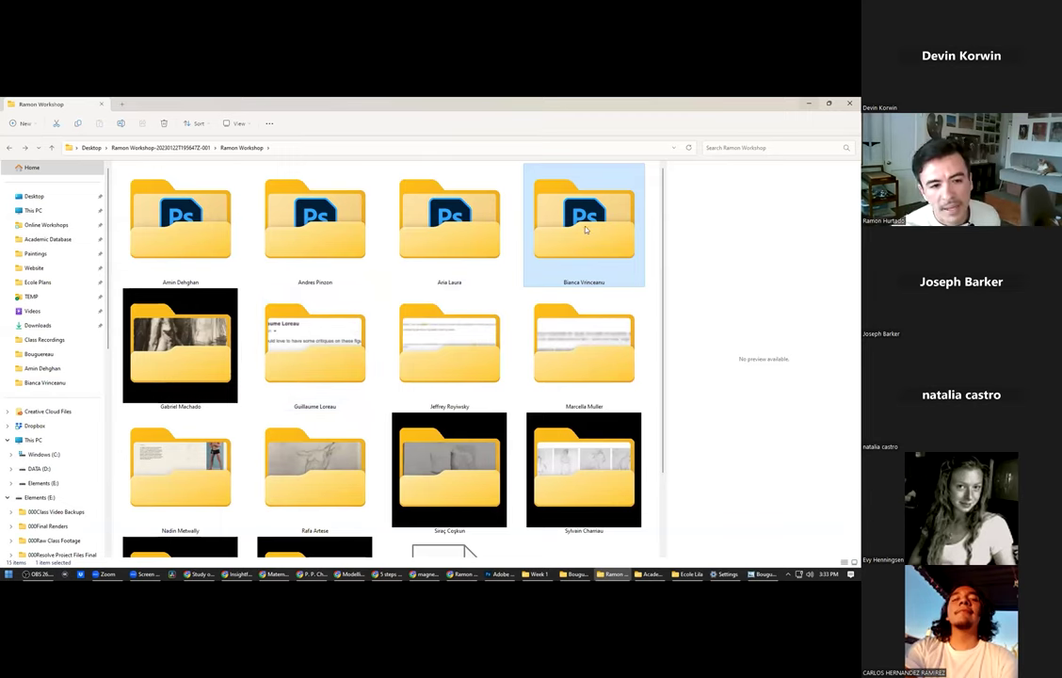
double_click(211, 334)
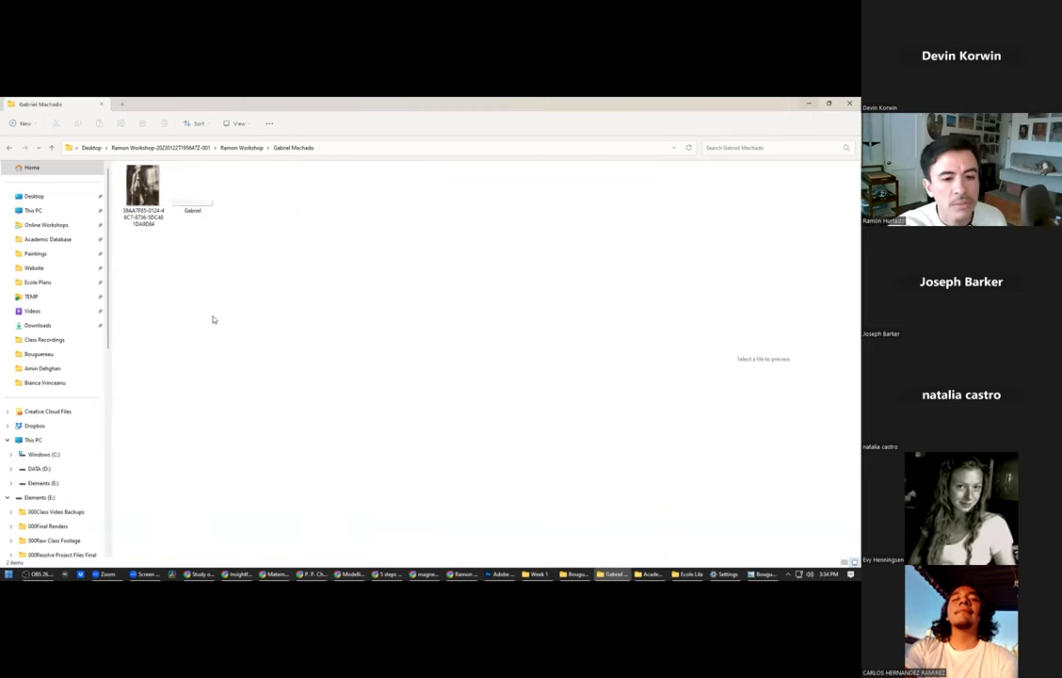
double_click(154, 204)
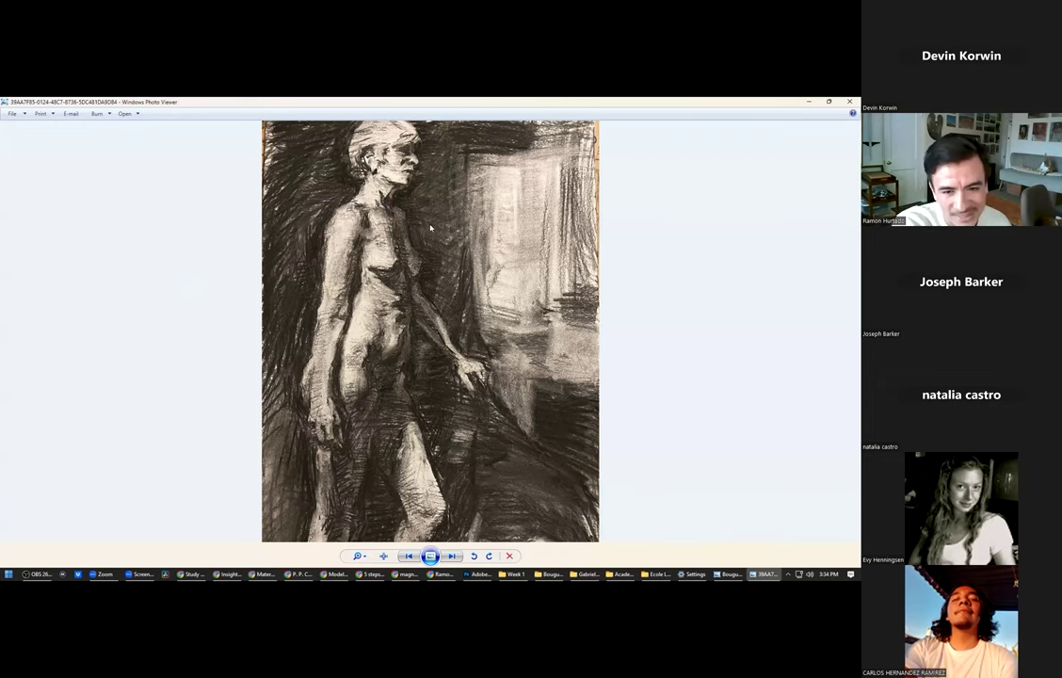
Read the student's critique request image next to the charcoal drawing and close the image viewer.
key(Right)
key(Left)
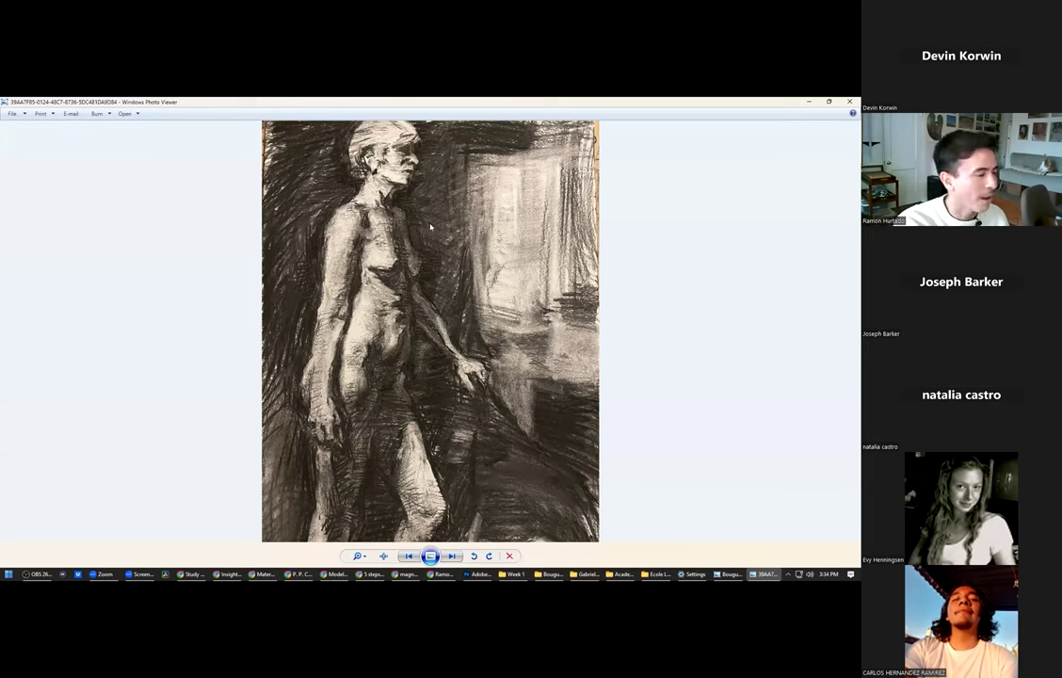
key(Right)
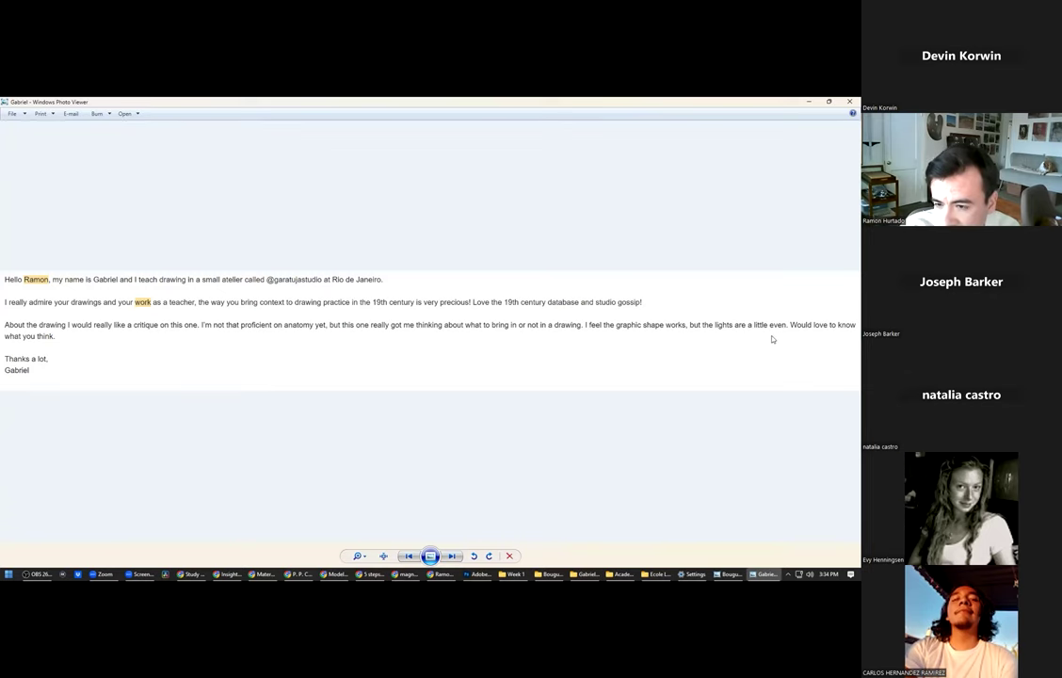
click(849, 101)
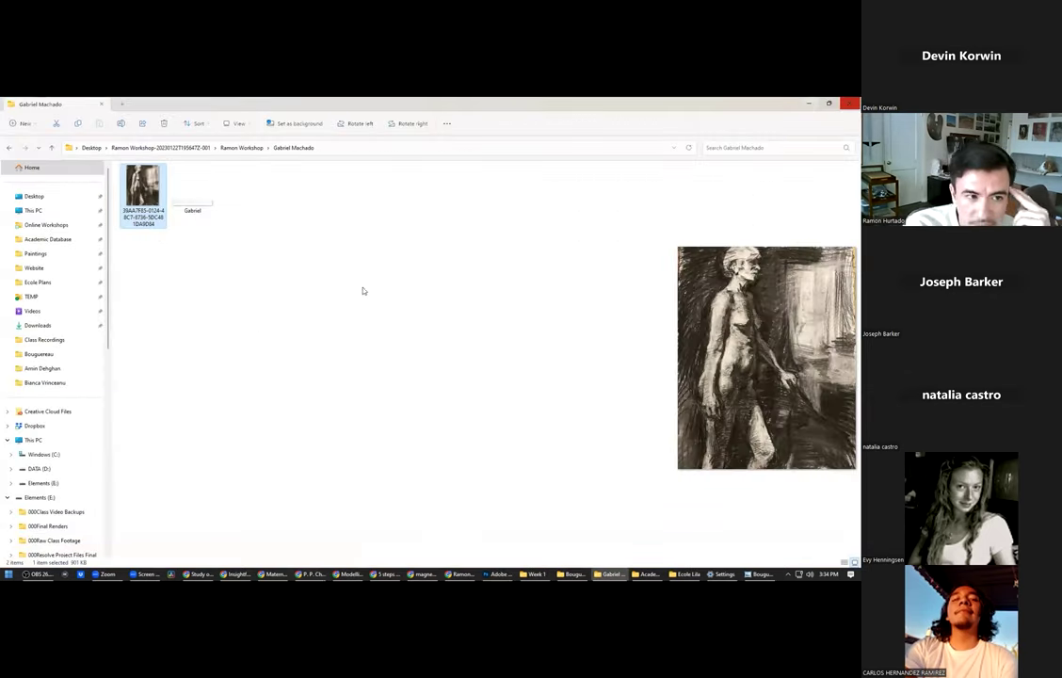
Open the charcoal drawing in Photoshop and add a new empty layer above the Background.
mouse_move(307, 332)
mouse_down()
mouse_move(499, 569)
mouse_move(402, 139)
mouse_move(409, 153)
mouse_up()
scroll(403, 307, down, 3)
scroll(404, 310, up, 1)
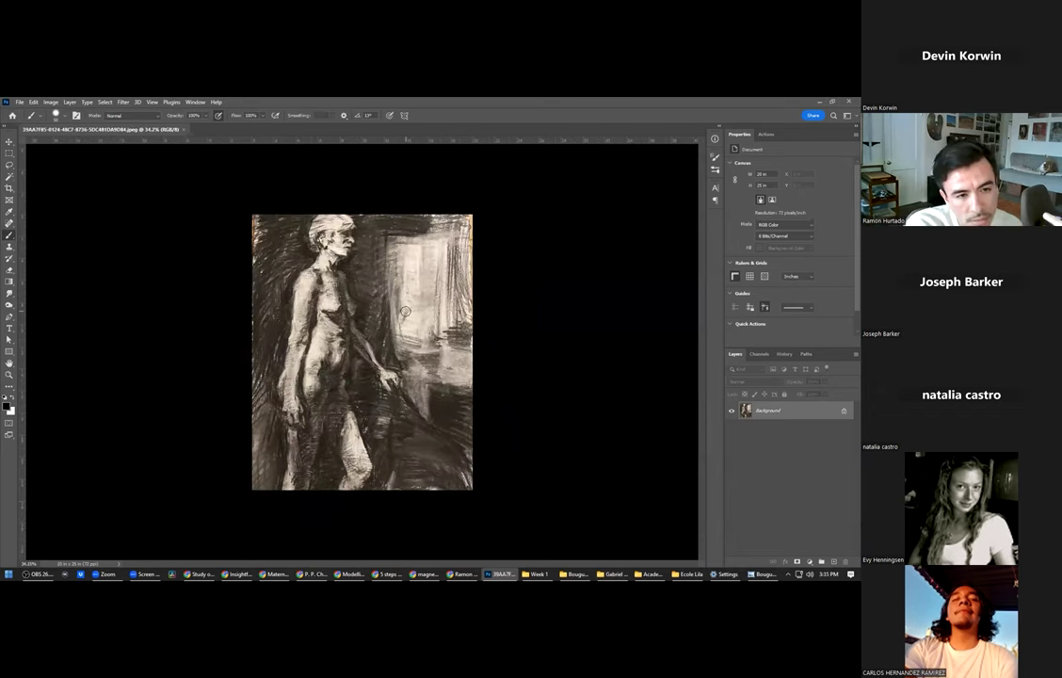
scroll(339, 328, up, 1)
scroll(339, 328, up, 2)
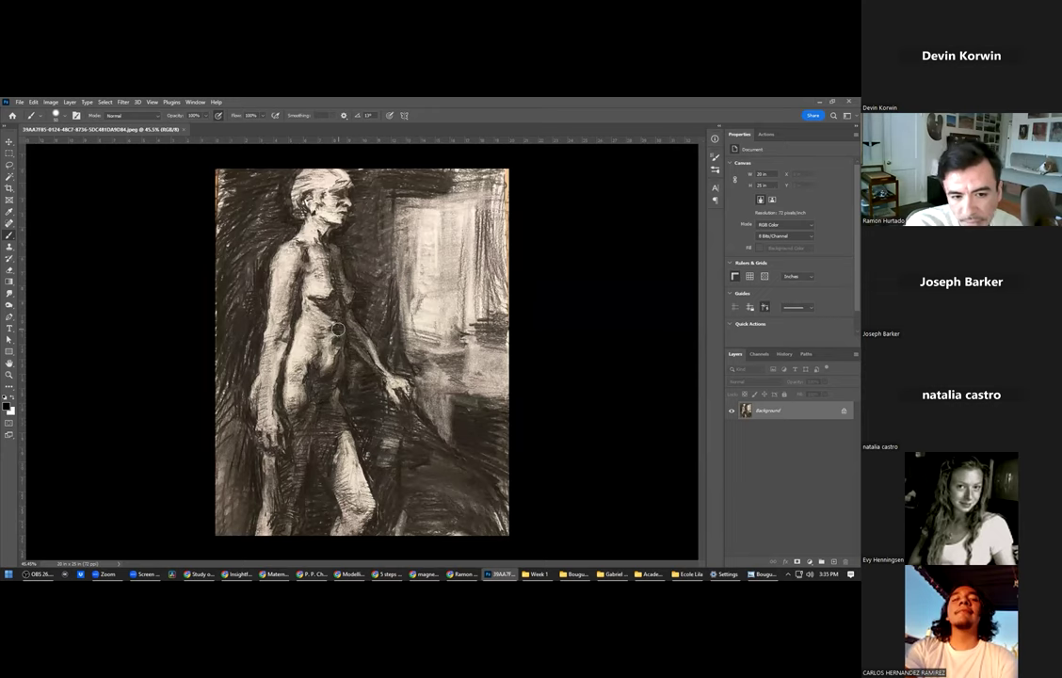
click(834, 562)
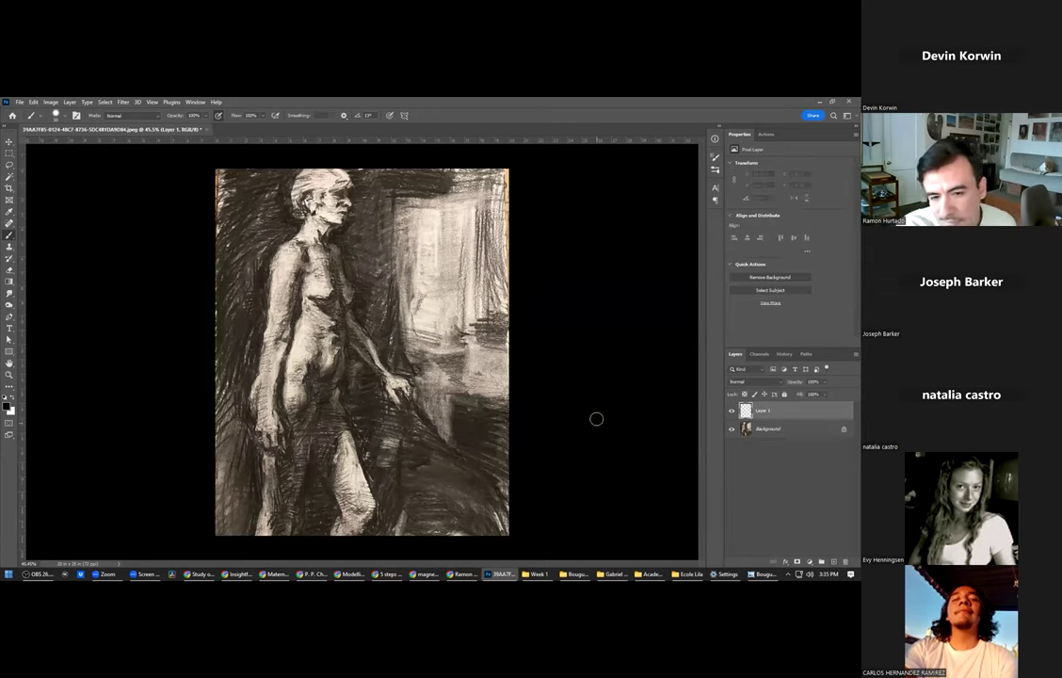
Try to extend the canvas with blank white space beside the charcoal drawing using the Crop tool.
key(ctrl+minus)
key(c)
drag(462, 352, 576, 353)
key(Return)
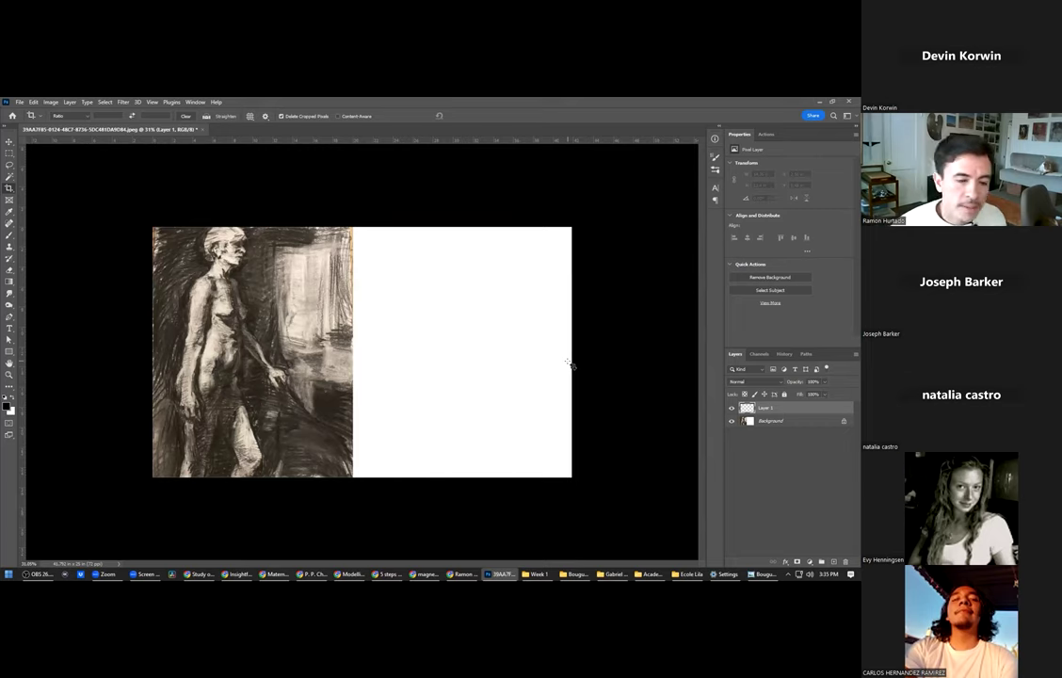
key(ctrl+z)
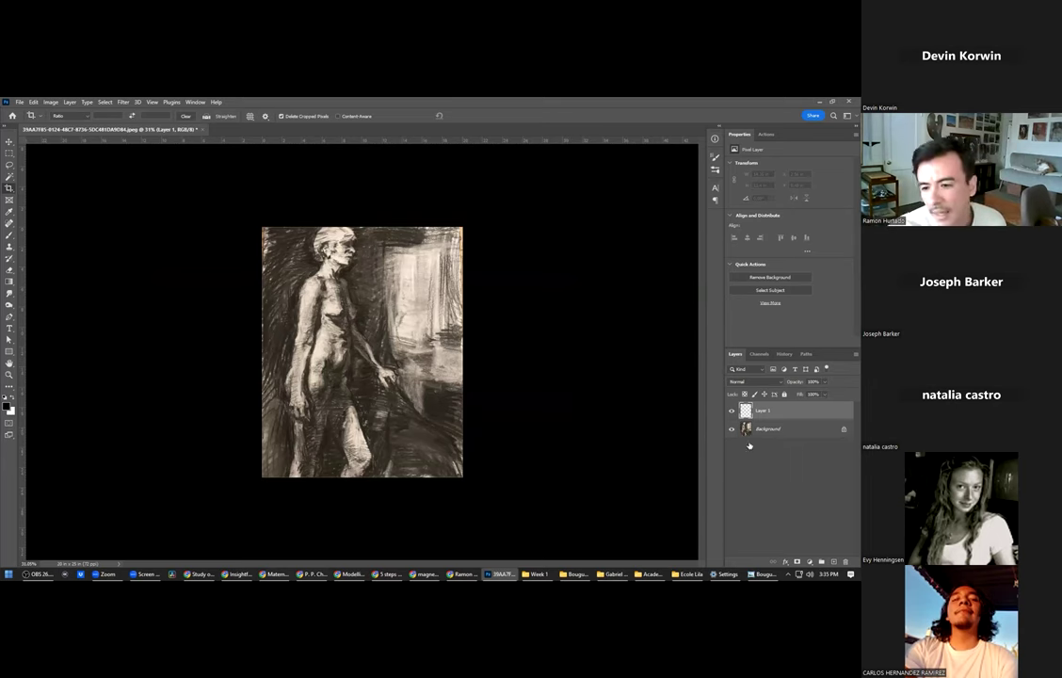
Examine the charcoal drawing in full-screen view, both as a whole and close up on the torso, arms and hands.
scroll(331, 280, up, 3)
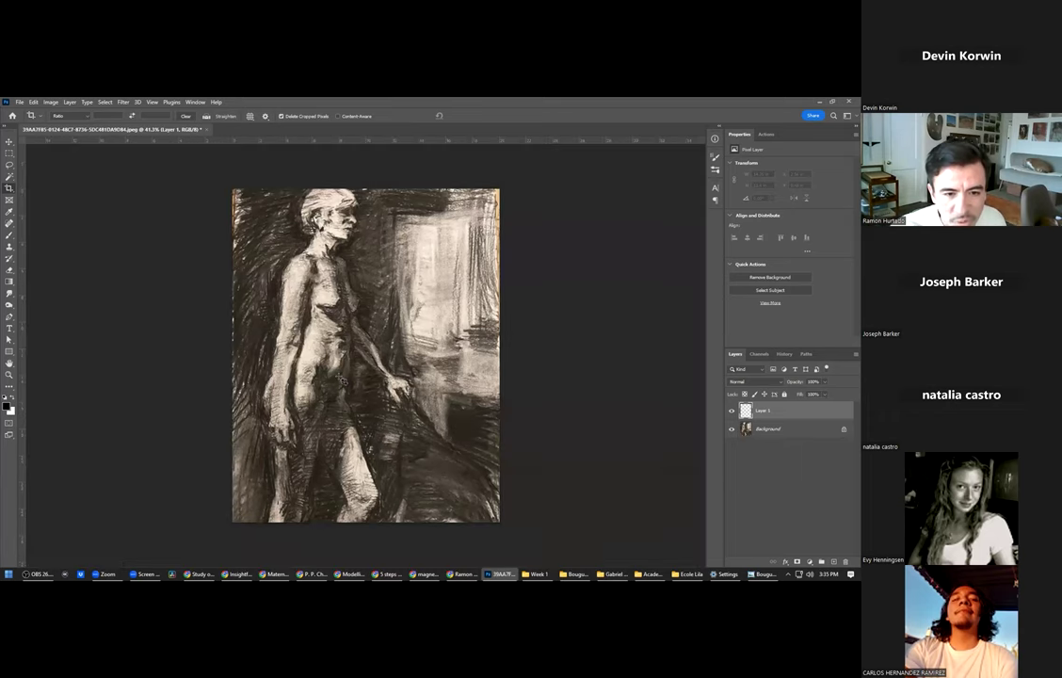
key(f)
drag(374, 359, 277, 356)
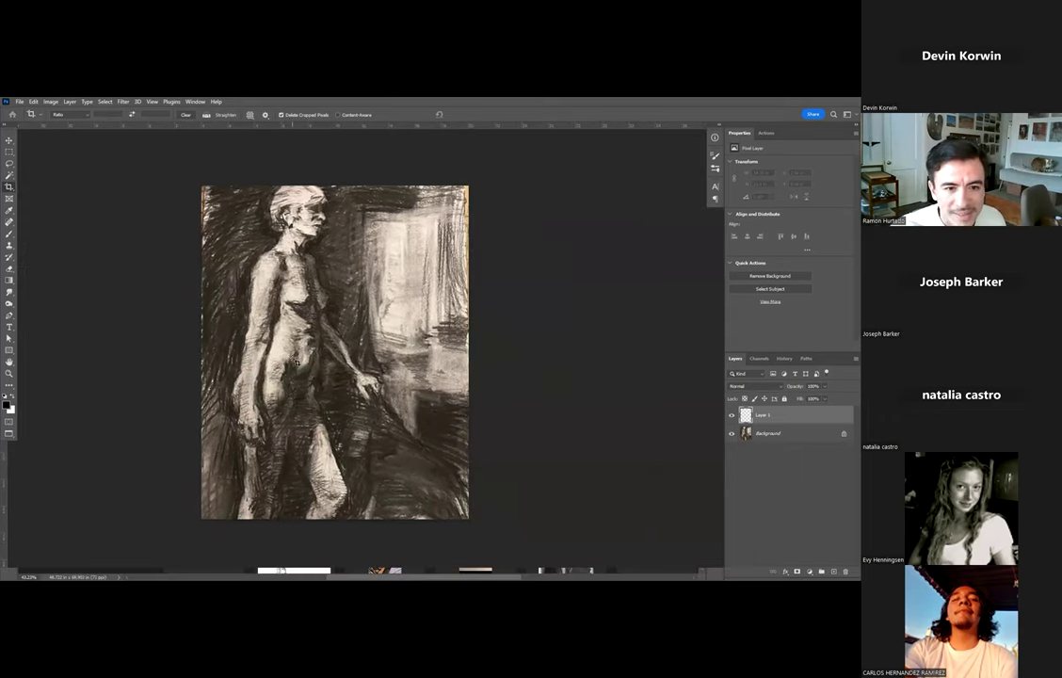
scroll(296, 363, up, 1)
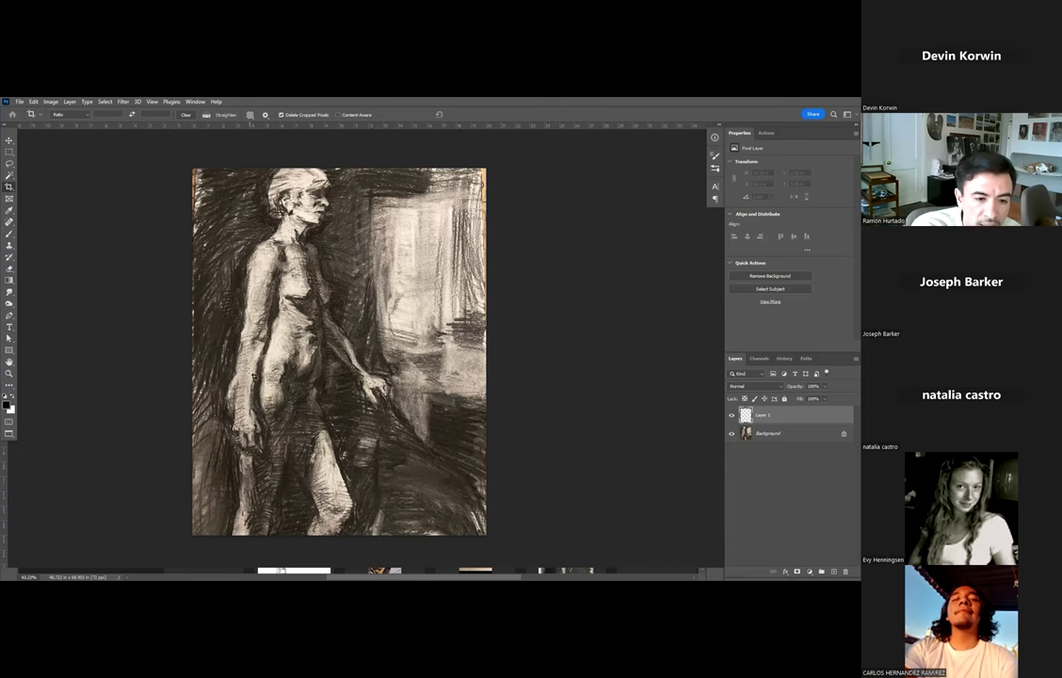
scroll(255, 377, up, 3)
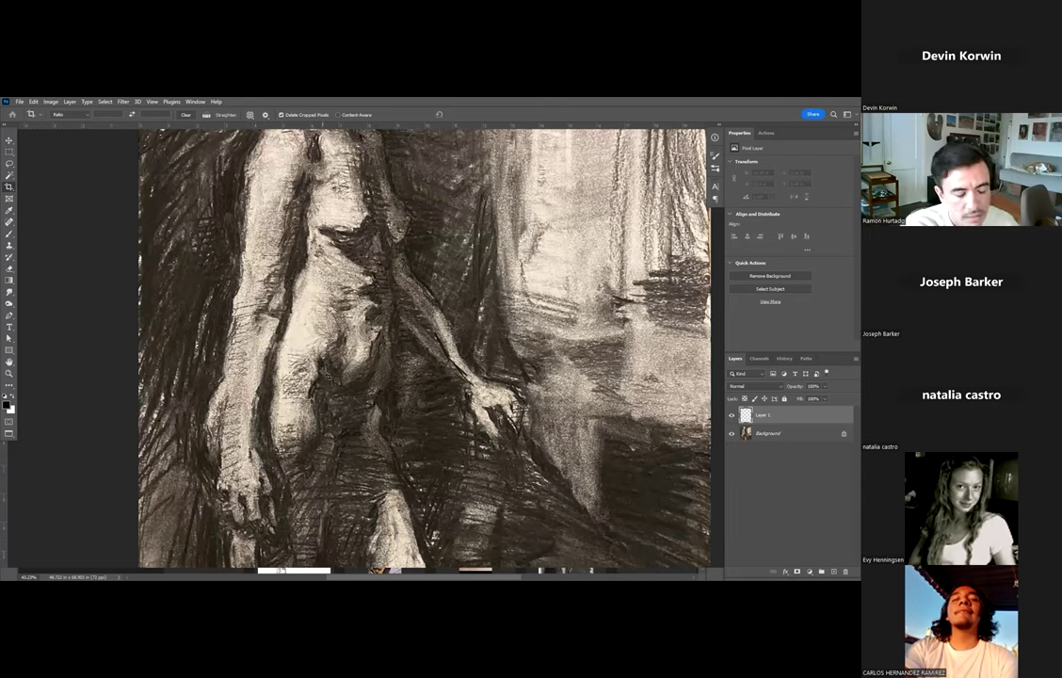
key(m)
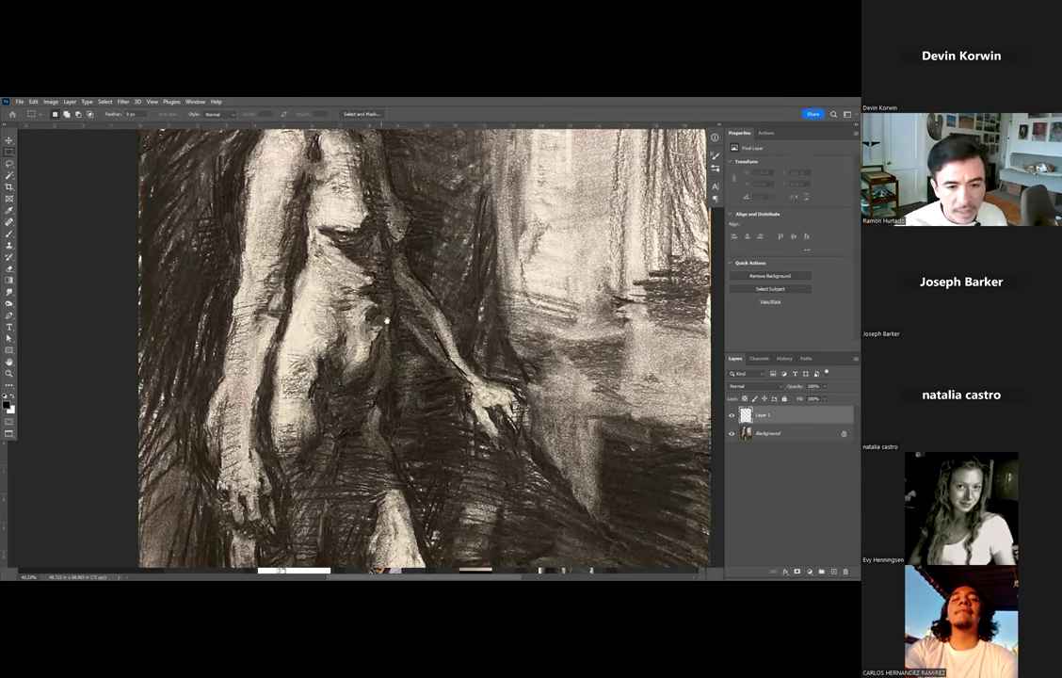
drag(317, 316, 225, 321)
scroll(325, 348, right, 1)
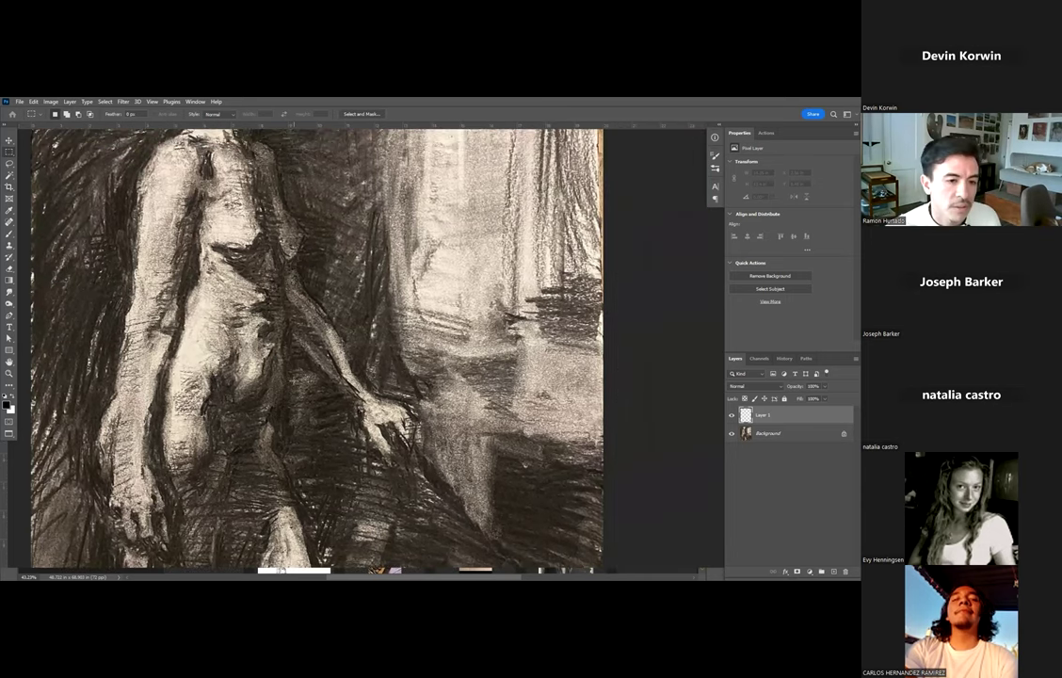
scroll(294, 380, down, 5)
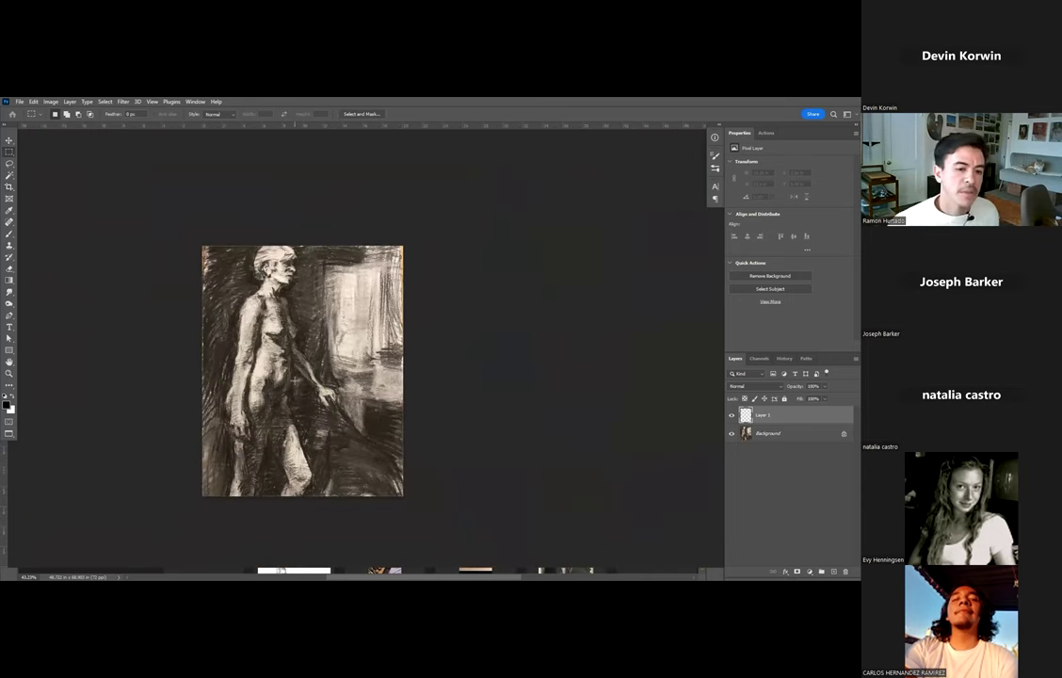
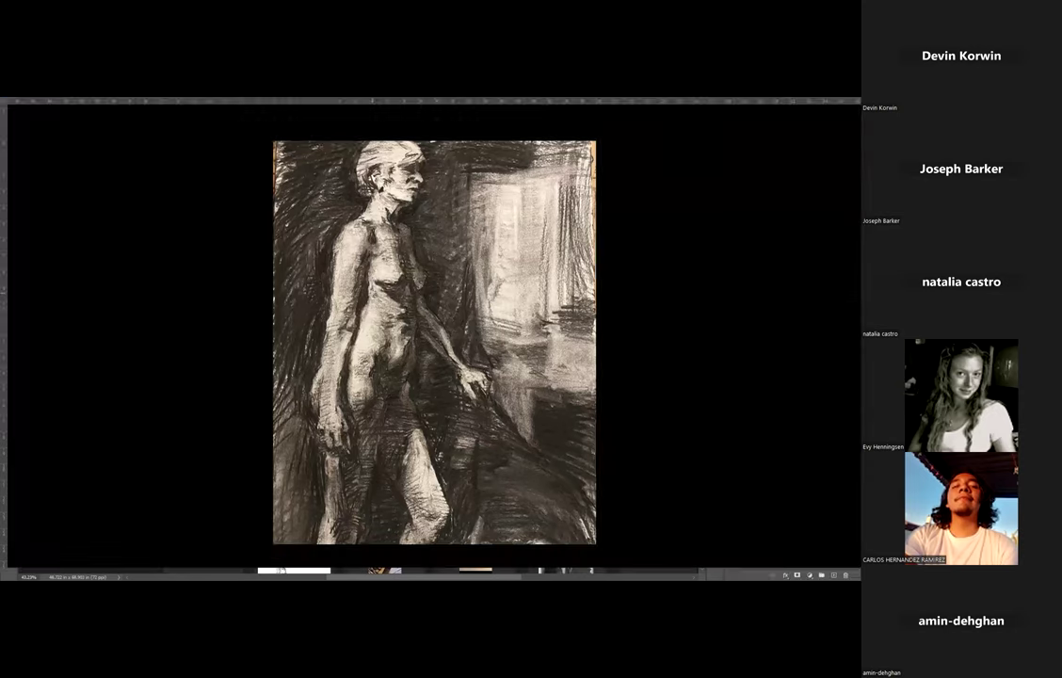
Reopen the student's critique request from File Explorer, reread it, close it and return to the drawing in Photoshop.
key(alt+Tab)
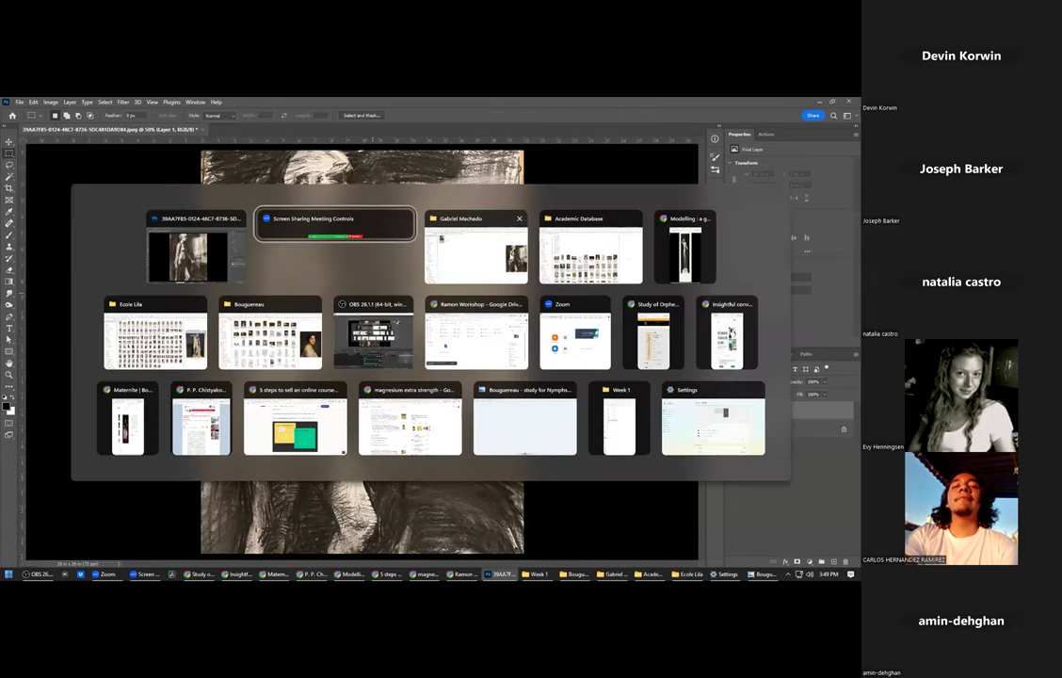
click(482, 258)
click(190, 212)
double_click(191, 209)
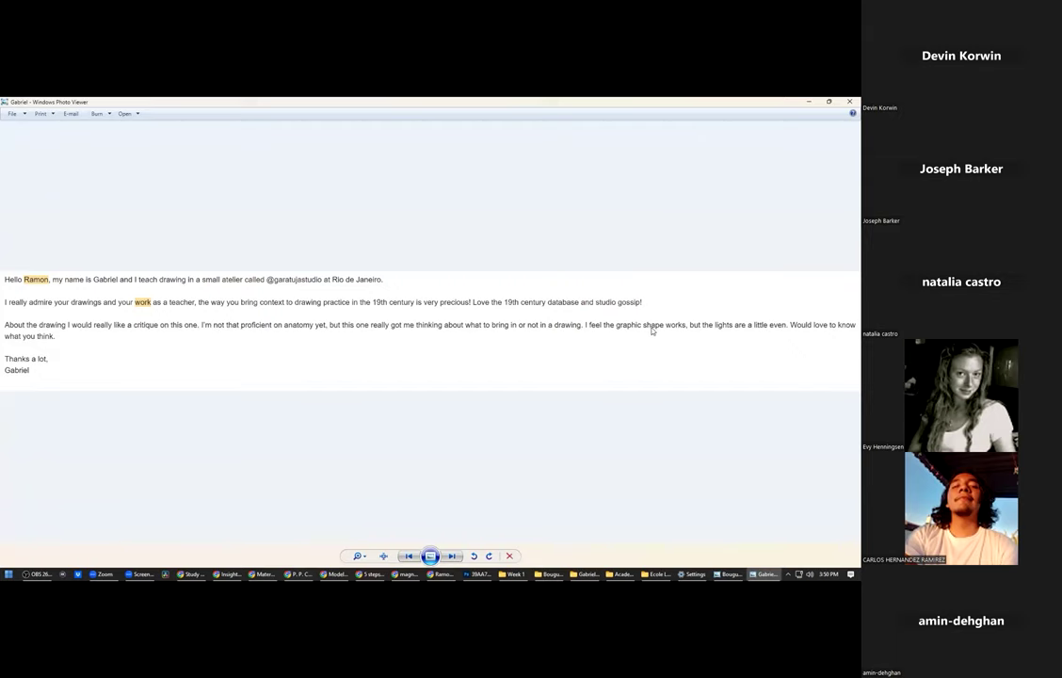
click(849, 101)
key(alt+Tab)
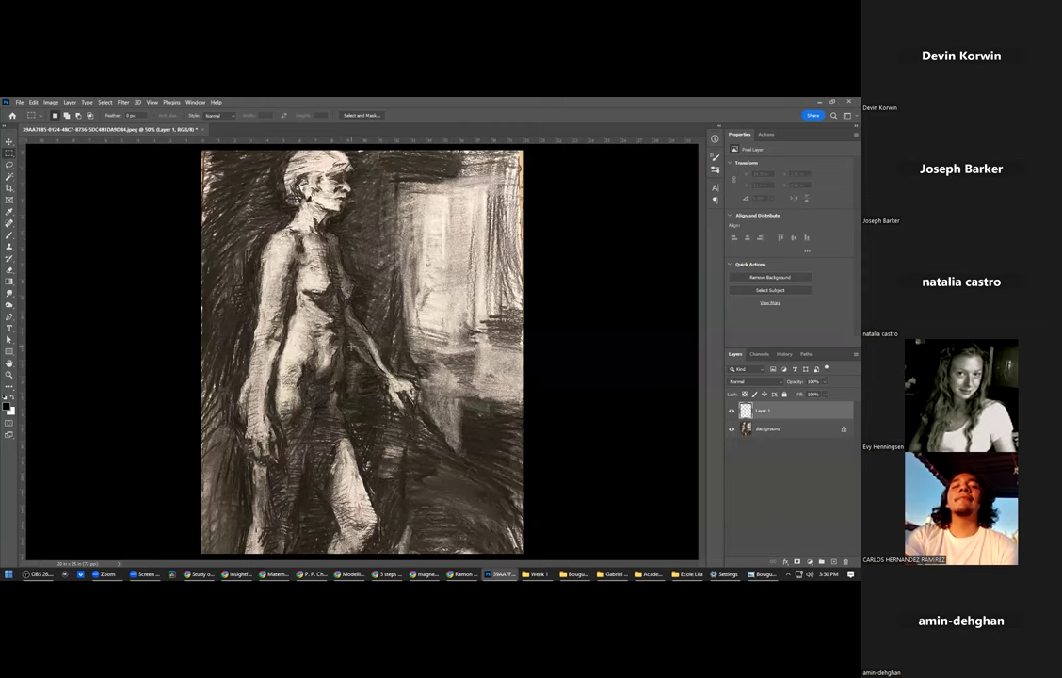
Set the charcoal drawing to full-screen view and ready the Brush tool on Layer 1 with the figure in view.
key(f)
drag(309, 347, 202, 416)
key(b)
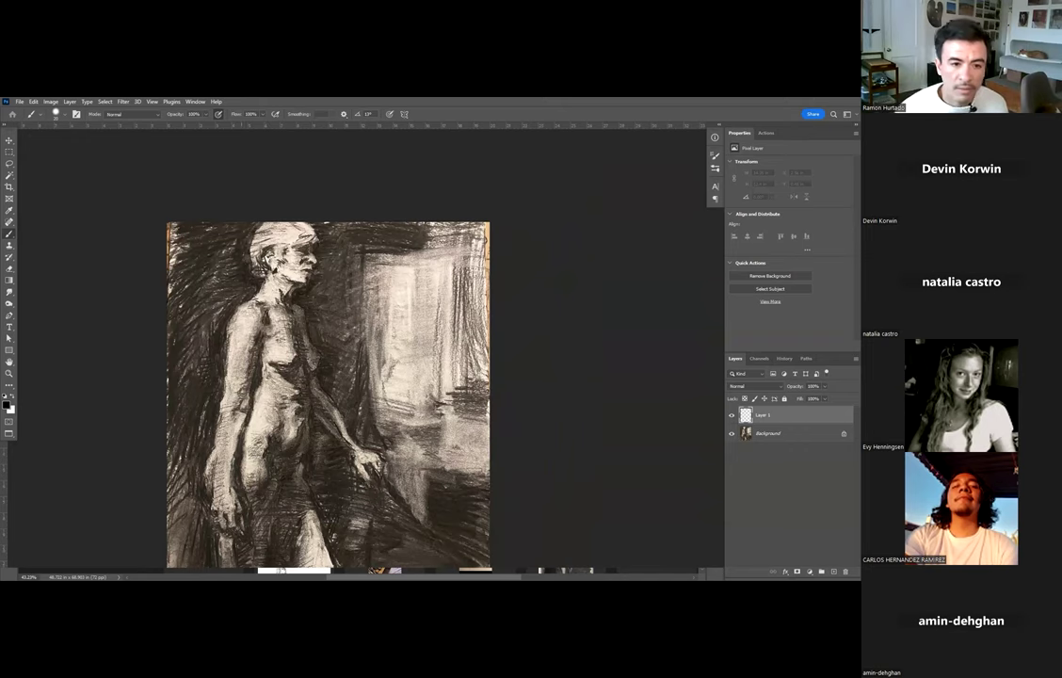
scroll(241, 273, up, 2)
scroll(241, 273, right, 1)
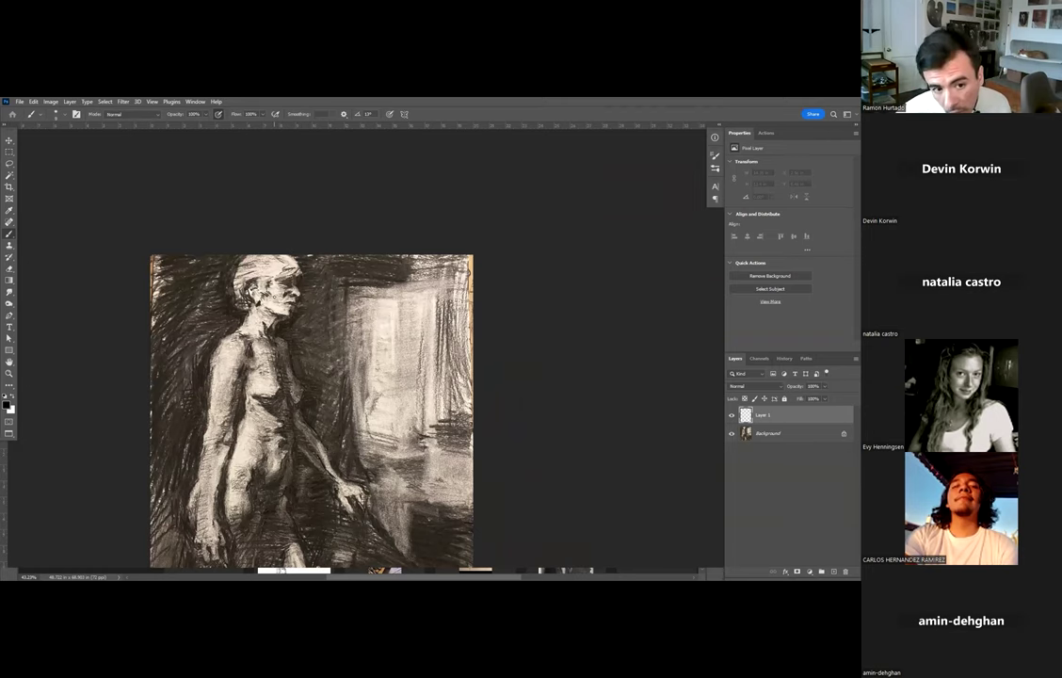
drag(308, 317, 362, 286)
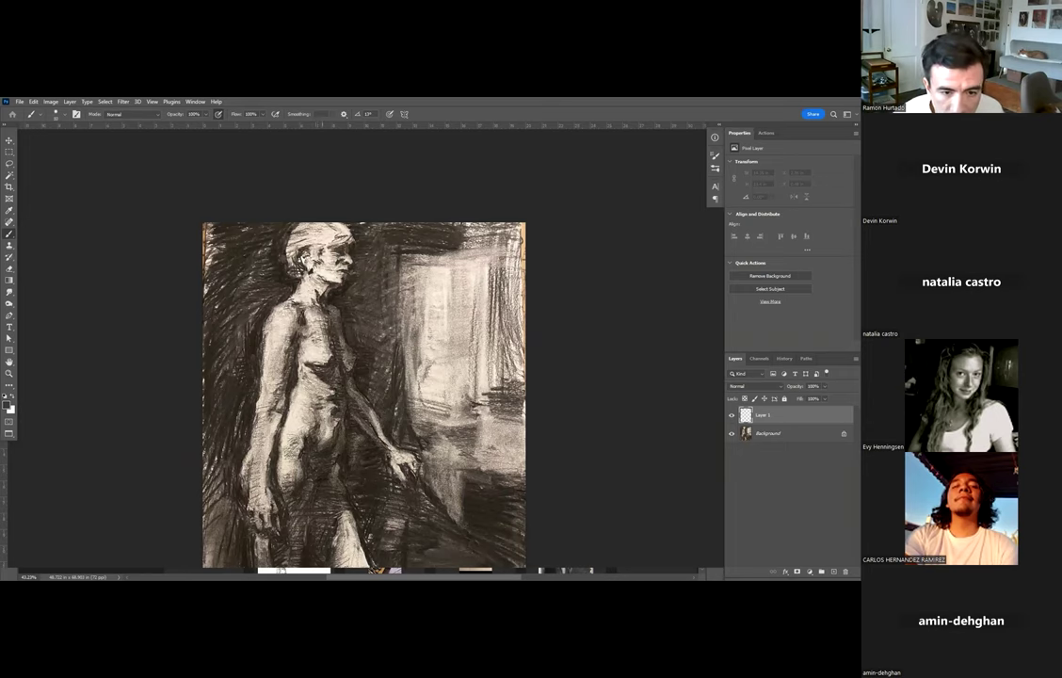
scroll(278, 251, down, 2)
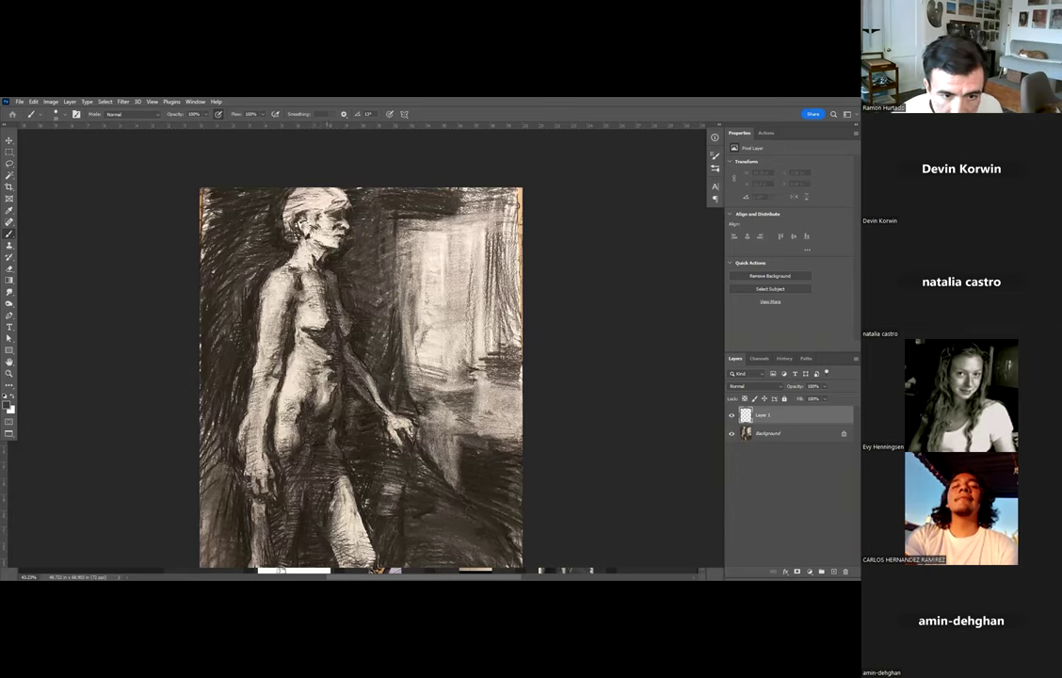
Try a white brush stroke down the standing figure's torso on Layer 1 and undo it.
key(x)
mouse_move(324, 279)
mouse_down()
mouse_move(333, 376)
mouse_move(316, 435)
mouse_up()
key(ctrl+z)
key(ctrl+z)
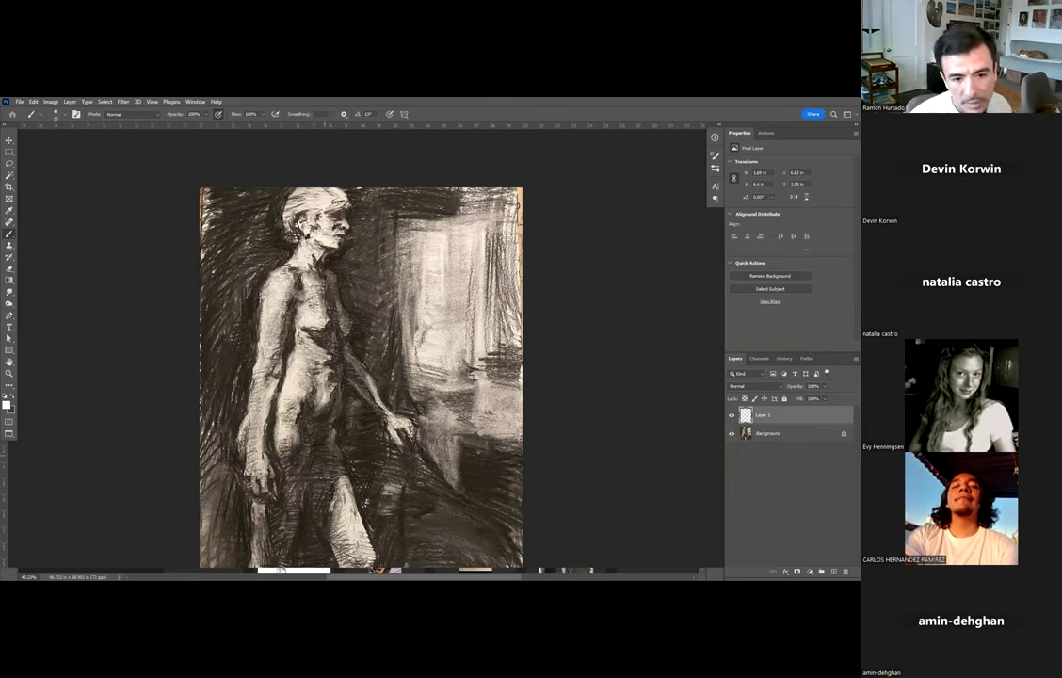
scroll(336, 441, down, 1)
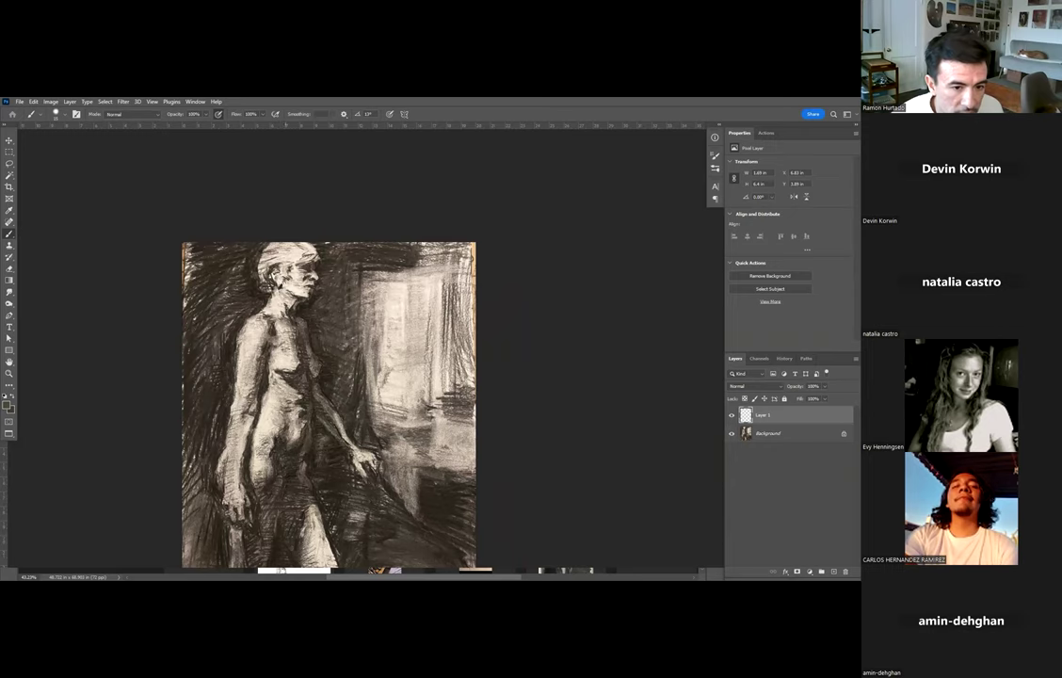
Sample tones from the drawing and paint them onto the figure's neck and along the back and top of the hair.
key(ctrl+z)
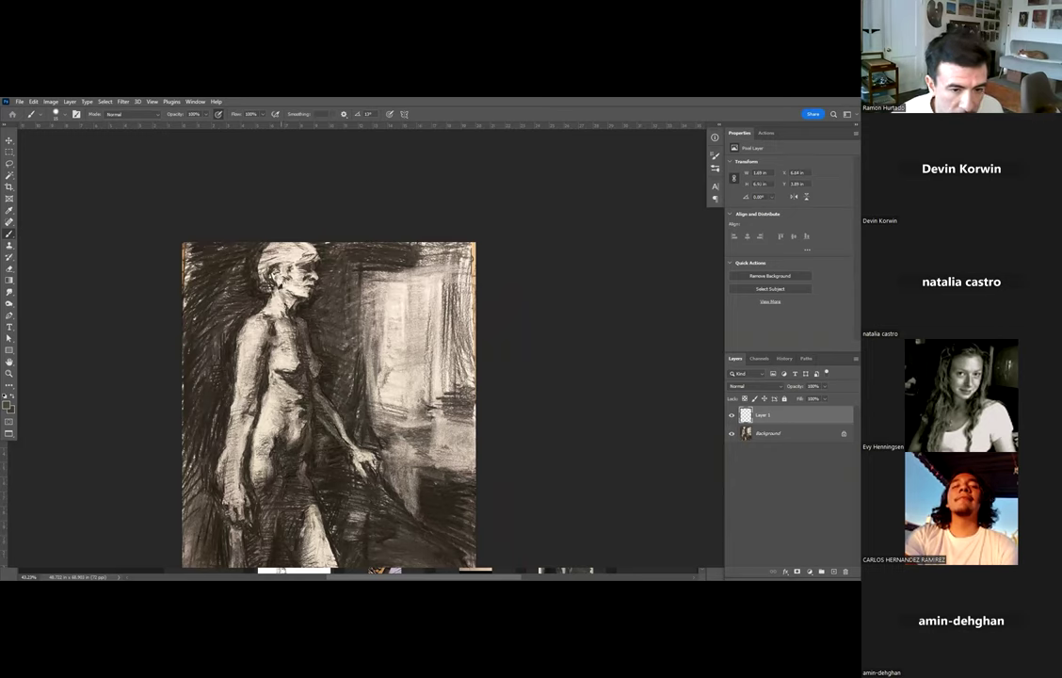
alt+click(286, 300)
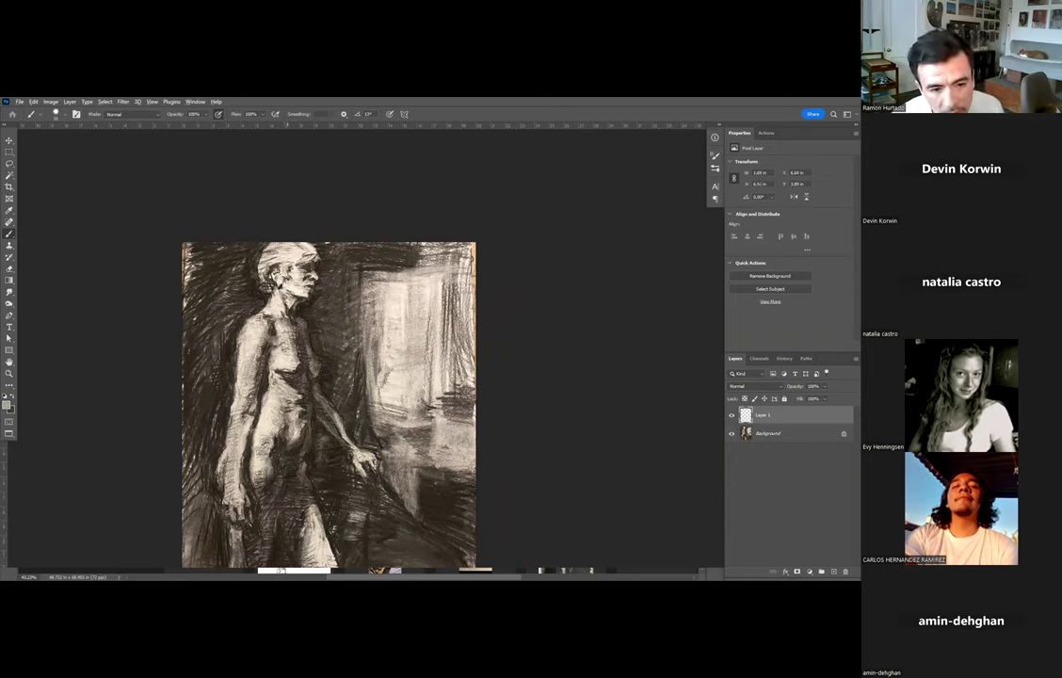
drag(283, 293, 281, 310)
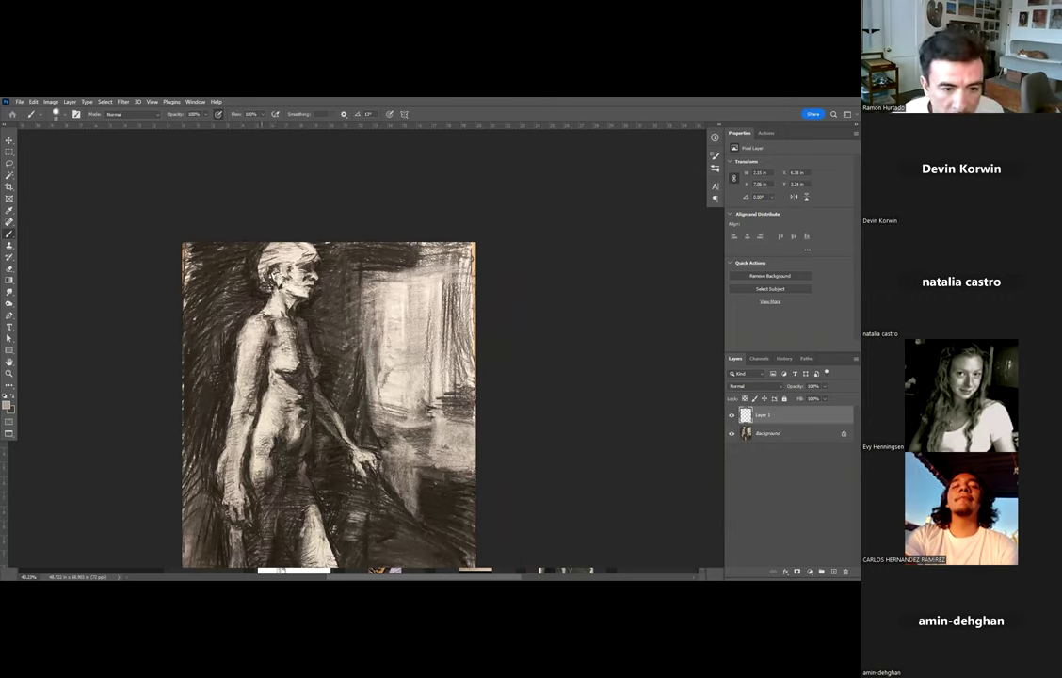
alt+click(252, 257)
mouse_move(260, 281)
mouse_down()
mouse_move(263, 260)
mouse_move(266, 281)
mouse_move(300, 247)
mouse_up()
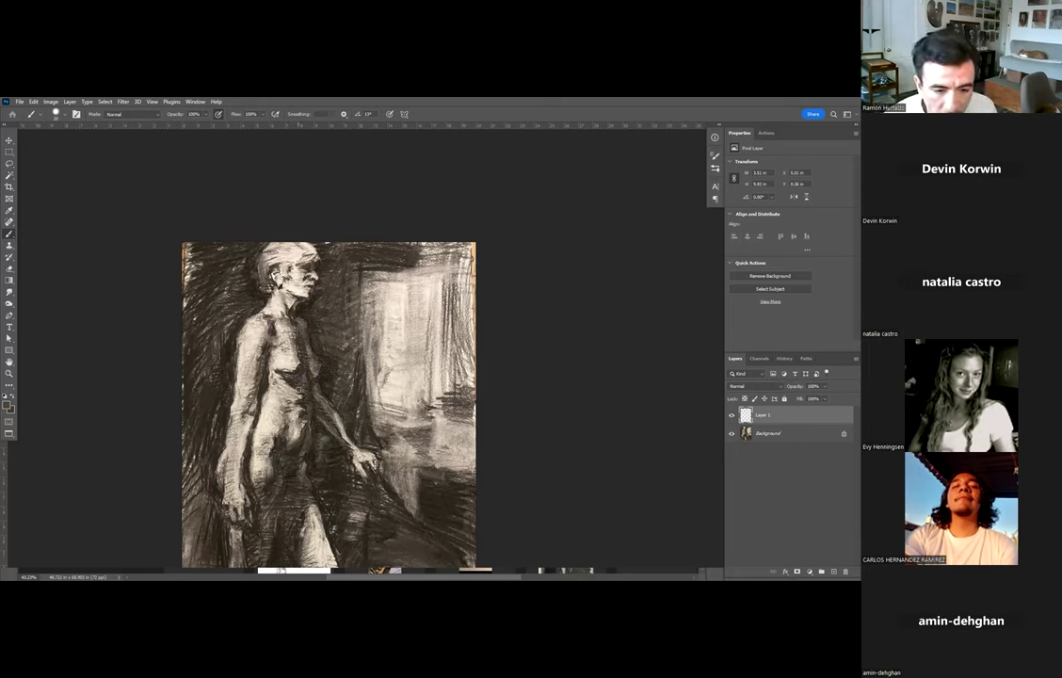
Paint sampled tones over the figure's abdomen and upper arm, and along the dark background behind the shoulder.
alt+click(299, 393)
drag(296, 398, 299, 432)
mouse_move(263, 361)
mouse_down()
mouse_move(259, 385)
mouse_move(274, 305)
mouse_up()
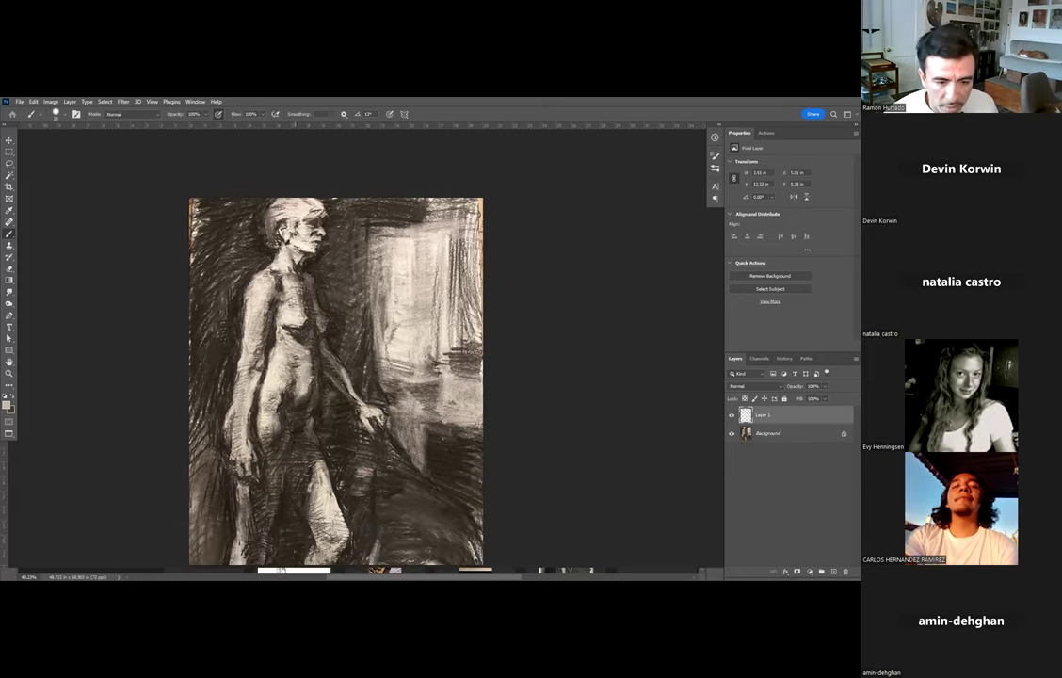
alt+click(313, 354)
mouse_move(304, 400)
mouse_down()
mouse_move(312, 345)
mouse_move(263, 330)
mouse_move(252, 358)
mouse_move(259, 311)
mouse_move(264, 330)
mouse_move(255, 345)
mouse_move(257, 294)
mouse_up()
alt+click(260, 335)
mouse_move(256, 340)
mouse_down()
mouse_move(257, 298)
mouse_move(255, 353)
mouse_move(258, 325)
mouse_up()
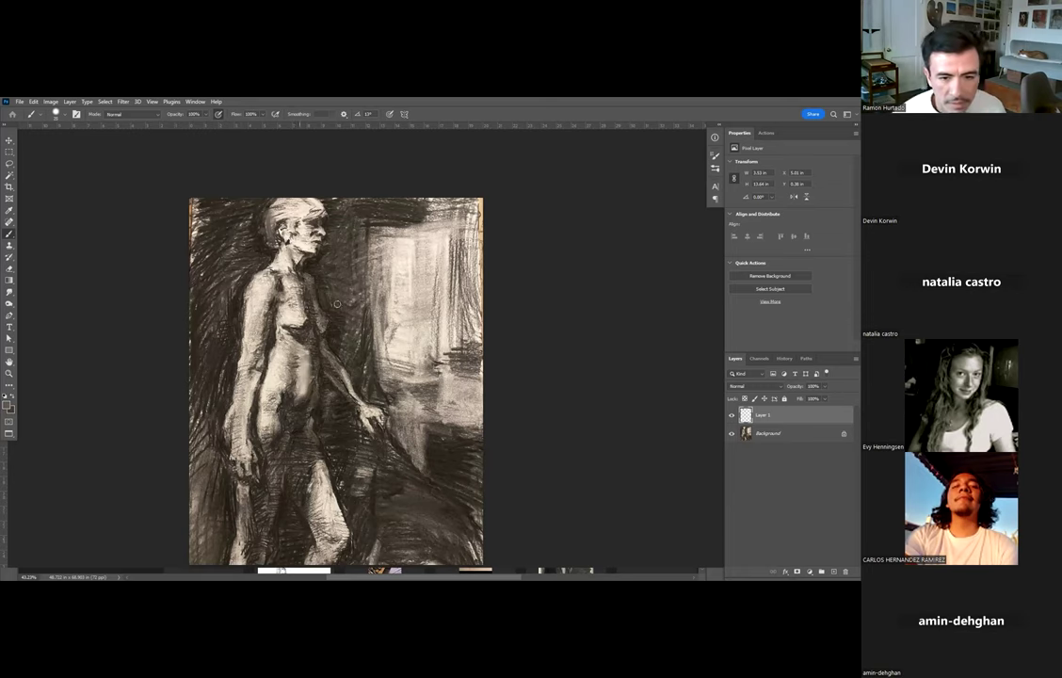
drag(236, 280, 232, 315)
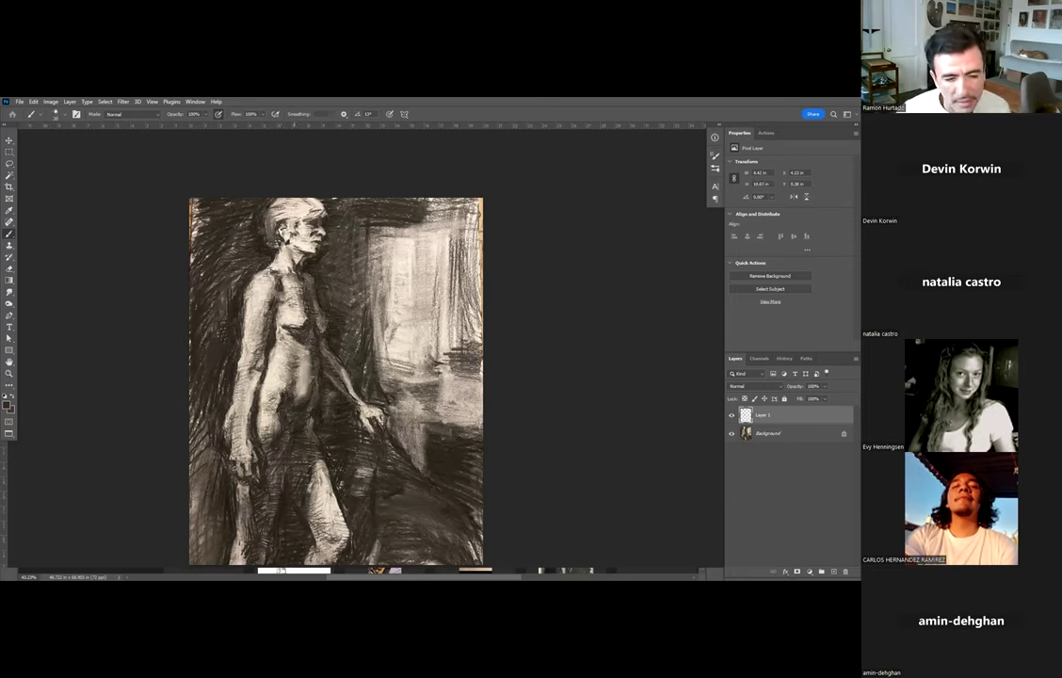
Enlarge the brush and paint a solid dark vertical stroke and a softer striped one on the light window area.
key(])
key(])
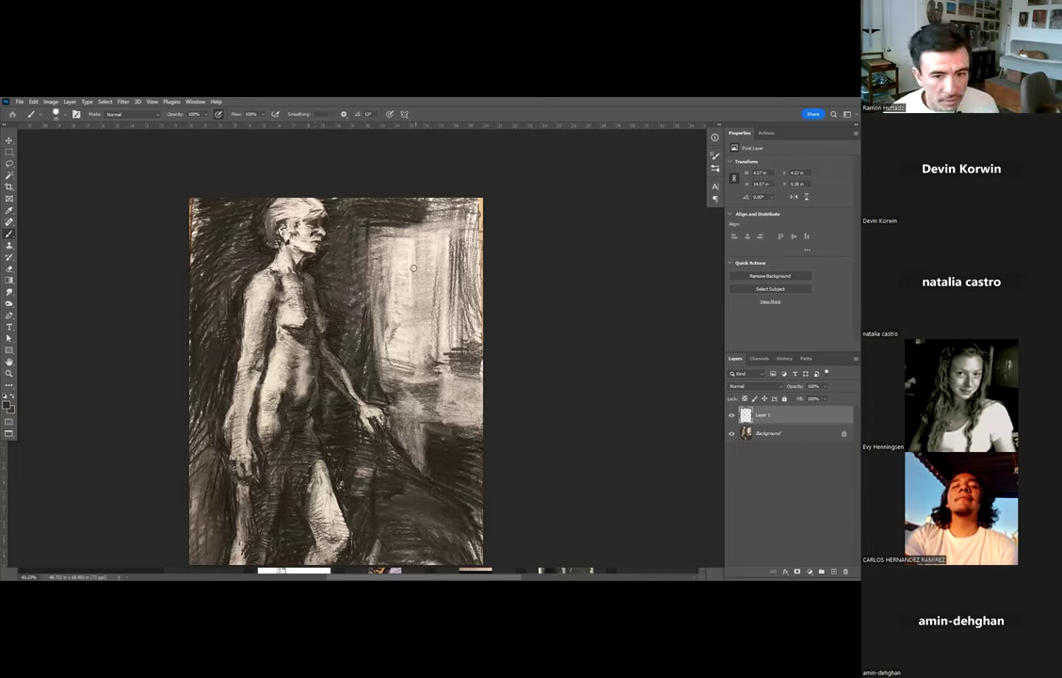
mouse_move(407, 255)
mouse_down()
mouse_move(404, 294)
mouse_move(422, 265)
mouse_move(416, 309)
mouse_move(411, 293)
mouse_up()
key(ctrl+z)
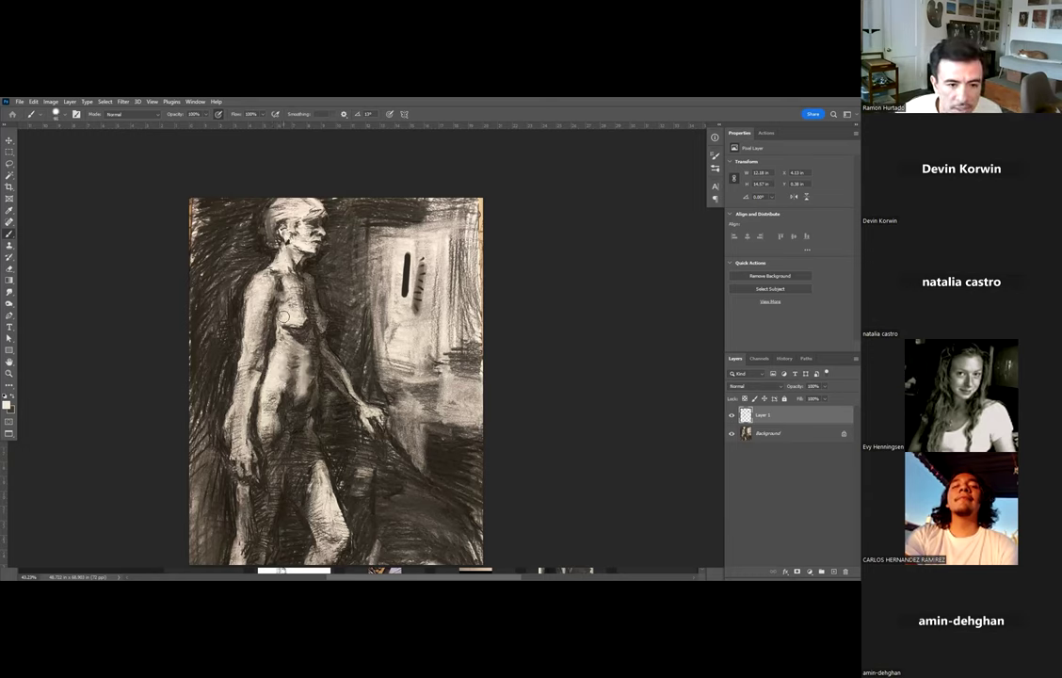
Try covering the figure's chest and abdomen with flat light and dark tones.
mouse_move(298, 334)
mouse_down()
mouse_move(298, 405)
mouse_move(292, 281)
mouse_move(309, 404)
mouse_up()
alt+click(304, 288)
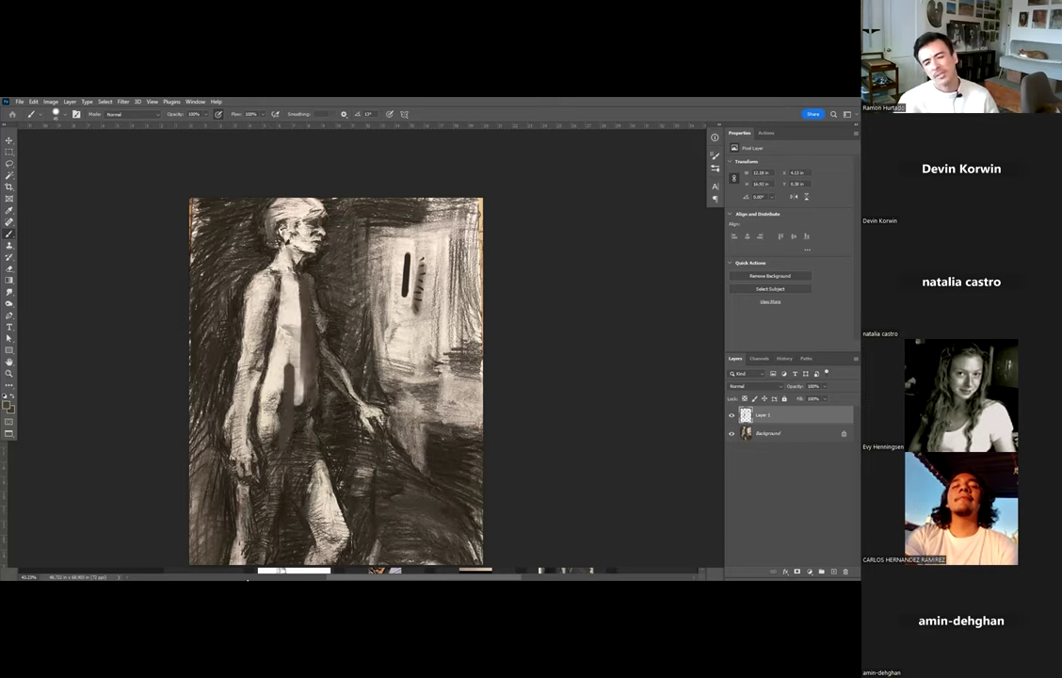
key(ctrl+z)
key(ctrl+z)
key(ctrl+z)
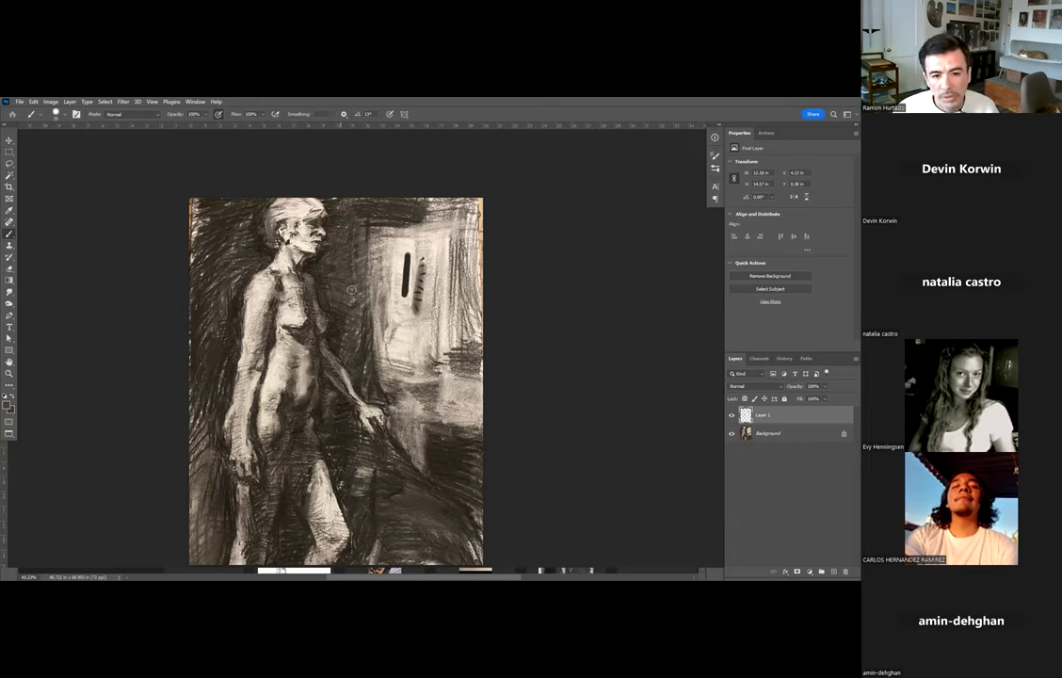
Try broad flat grey and dark strokes along the edge of the window nearest the figure.
mouse_move(381, 266)
mouse_down()
mouse_move(382, 341)
mouse_move(388, 296)
mouse_move(380, 314)
mouse_move(361, 269)
mouse_move(370, 260)
mouse_move(371, 292)
mouse_up()
alt+click(360, 270)
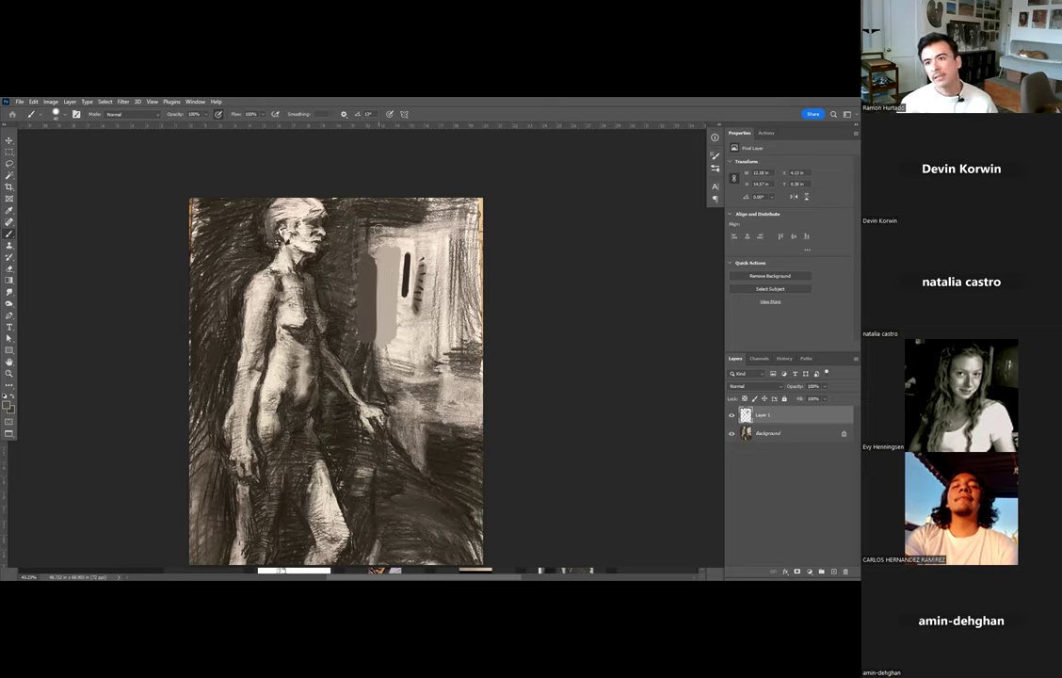
key(ctrl+z)
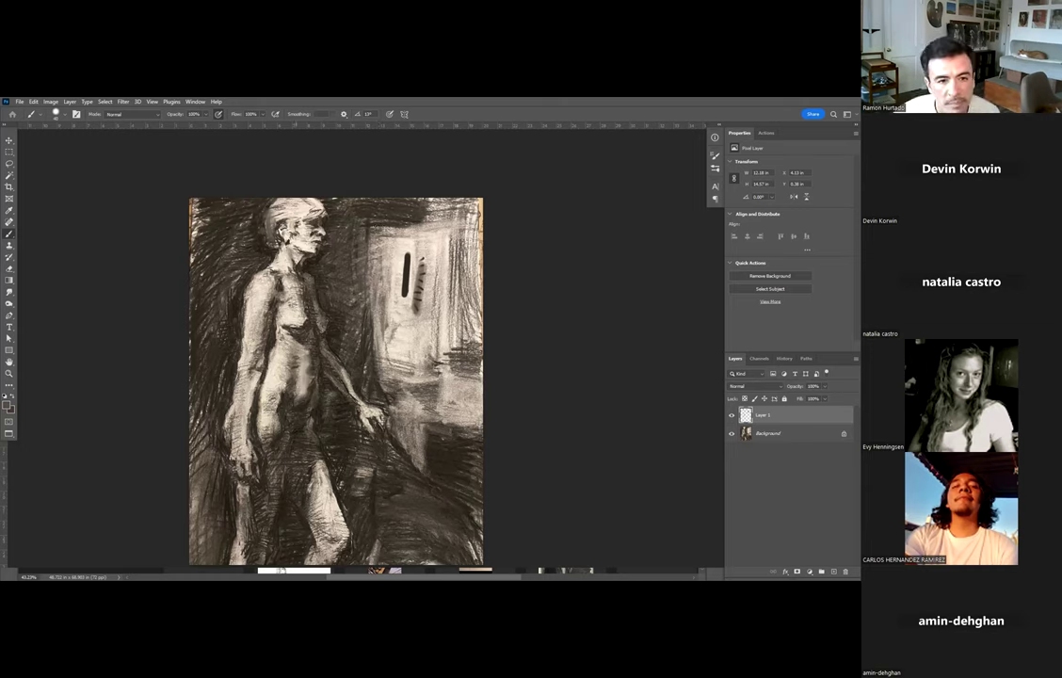
Try massing the figure's eye area into one flat dark shape beside a light cheek.
key(x)
mouse_move(293, 219)
mouse_down()
mouse_move(301, 209)
mouse_move(315, 235)
mouse_up()
key(x)
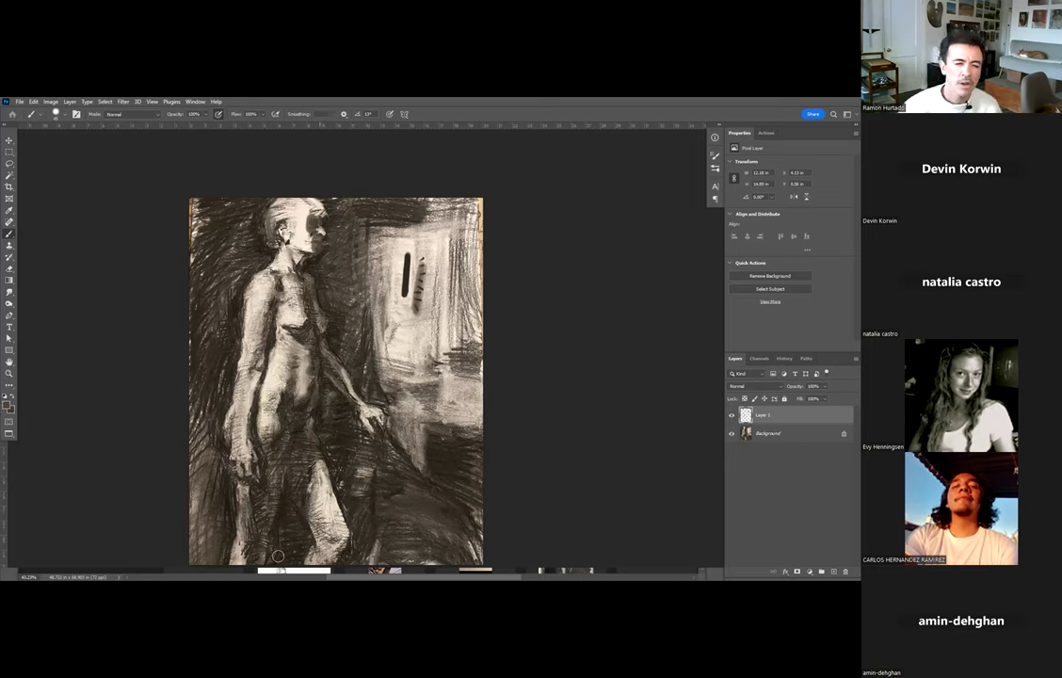
key(ctrl+z)
key(ctrl+z)
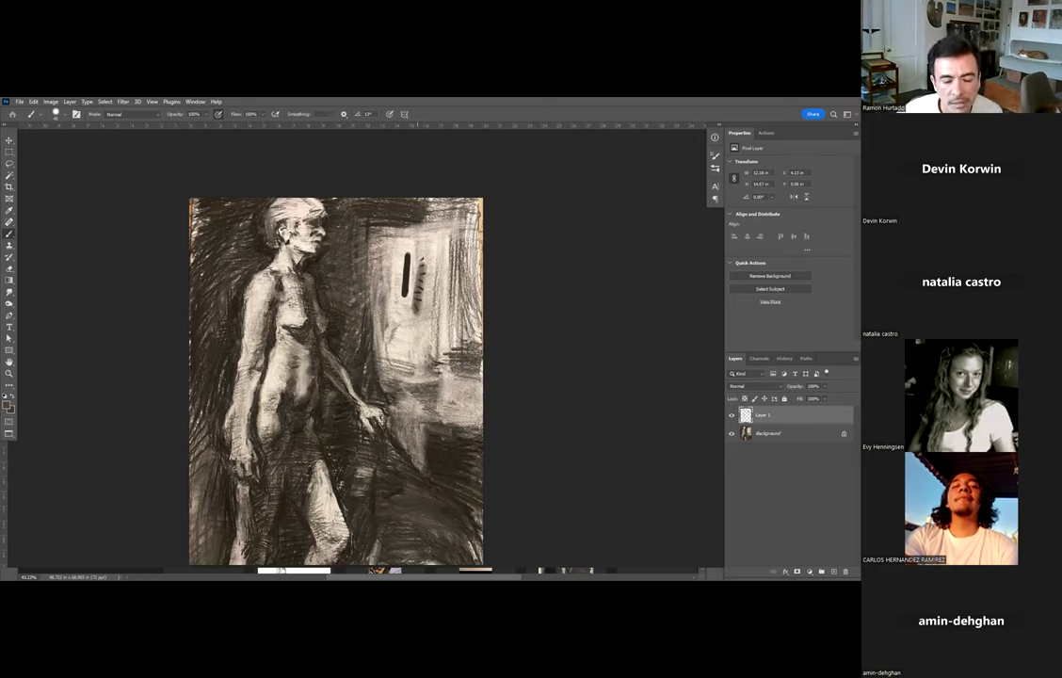
key(ctrl+z)
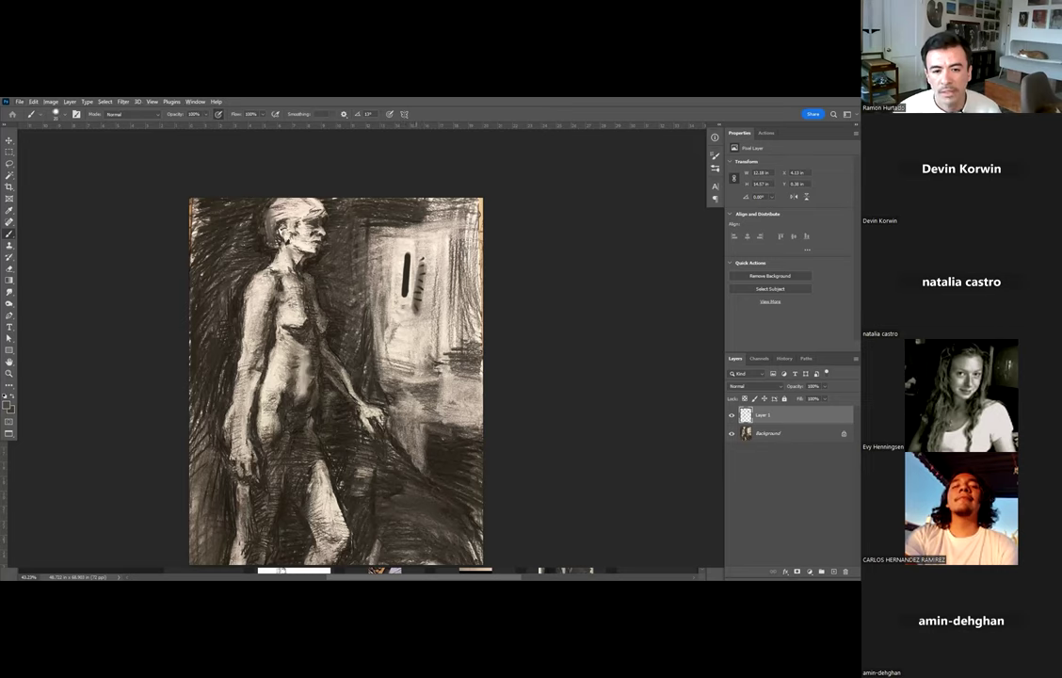
Draw a tapered head-like block with a dark outline and grey fill on the window, below the two vertical strokes.
mouse_move(405, 332)
mouse_down()
mouse_move(403, 370)
mouse_move(404, 332)
mouse_up()
mouse_move(384, 288)
mouse_down()
mouse_move(380, 320)
mouse_move(383, 304)
mouse_move(357, 328)
mouse_up()
key(])
mouse_move(408, 325)
mouse_down()
mouse_move(408, 362)
mouse_move(422, 330)
mouse_up()
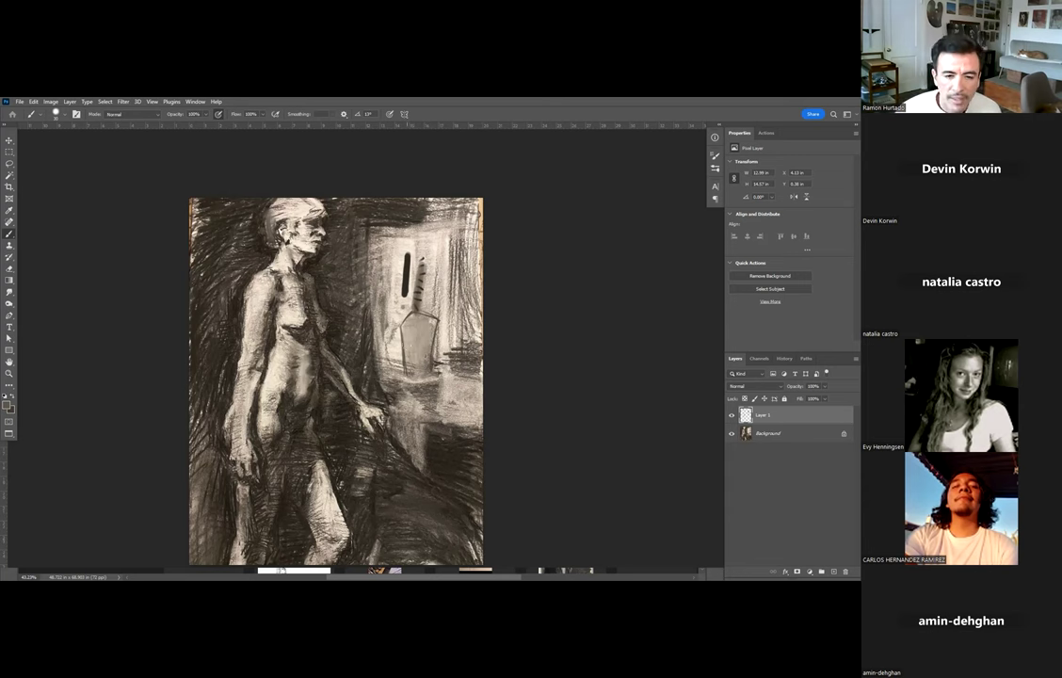
Surround the grey block with flat patches: dark and mid-grey on the side facing the figure, white above and opposite.
key(ctrl+plus)
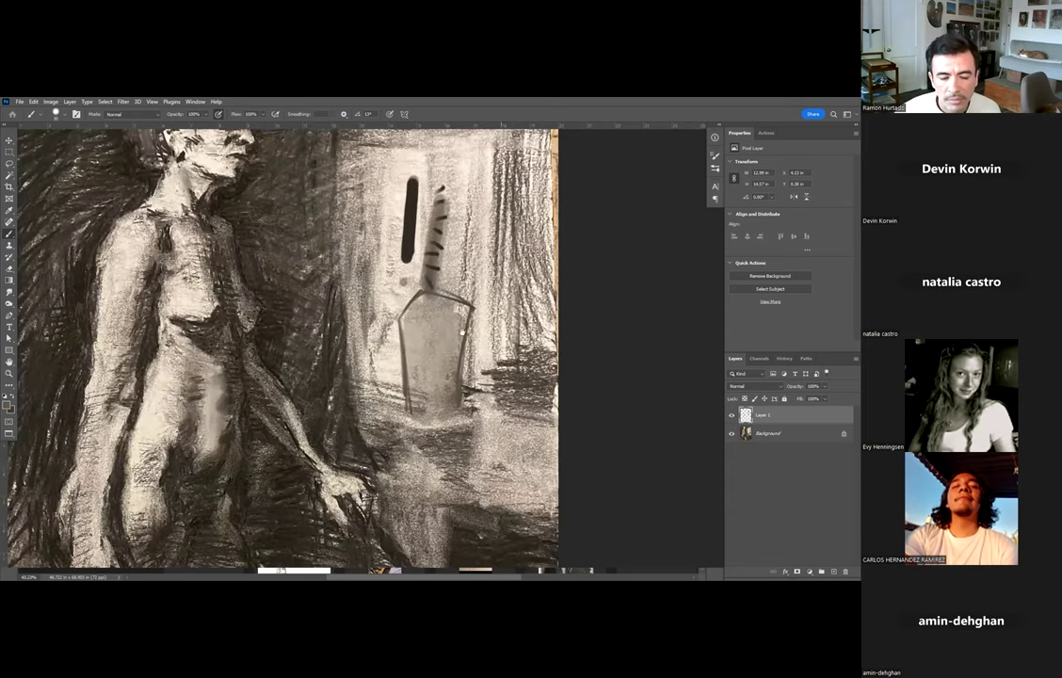
scroll(461, 332, right, 2)
mouse_move(354, 344)
mouse_down()
mouse_move(341, 377)
mouse_move(361, 397)
mouse_up()
alt+click(339, 366)
alt+click(348, 324)
mouse_move(369, 286)
mouse_down()
mouse_move(335, 332)
mouse_move(344, 276)
mouse_move(359, 285)
mouse_move(416, 278)
mouse_move(405, 273)
mouse_move(434, 299)
mouse_move(390, 275)
mouse_move(456, 272)
mouse_move(437, 383)
mouse_move(445, 396)
mouse_move(487, 381)
mouse_up()
key(x)
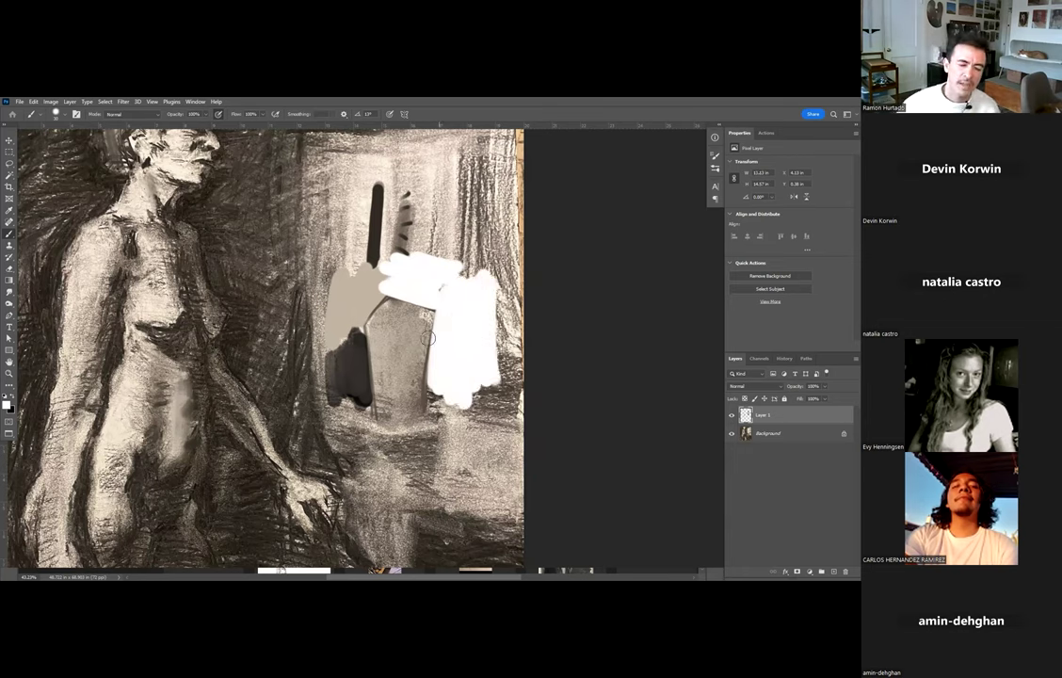
Smooth the inside of the grey block with sampled greys, making its side next to the white patch darker.
alt+click(417, 383)
mouse_move(417, 381)
mouse_down()
mouse_move(380, 382)
mouse_move(371, 344)
mouse_move(426, 325)
mouse_move(423, 313)
mouse_move(391, 310)
mouse_move(401, 325)
mouse_move(390, 307)
mouse_move(376, 331)
mouse_move(392, 305)
mouse_move(424, 316)
mouse_move(420, 380)
mouse_up()
alt+click(378, 329)
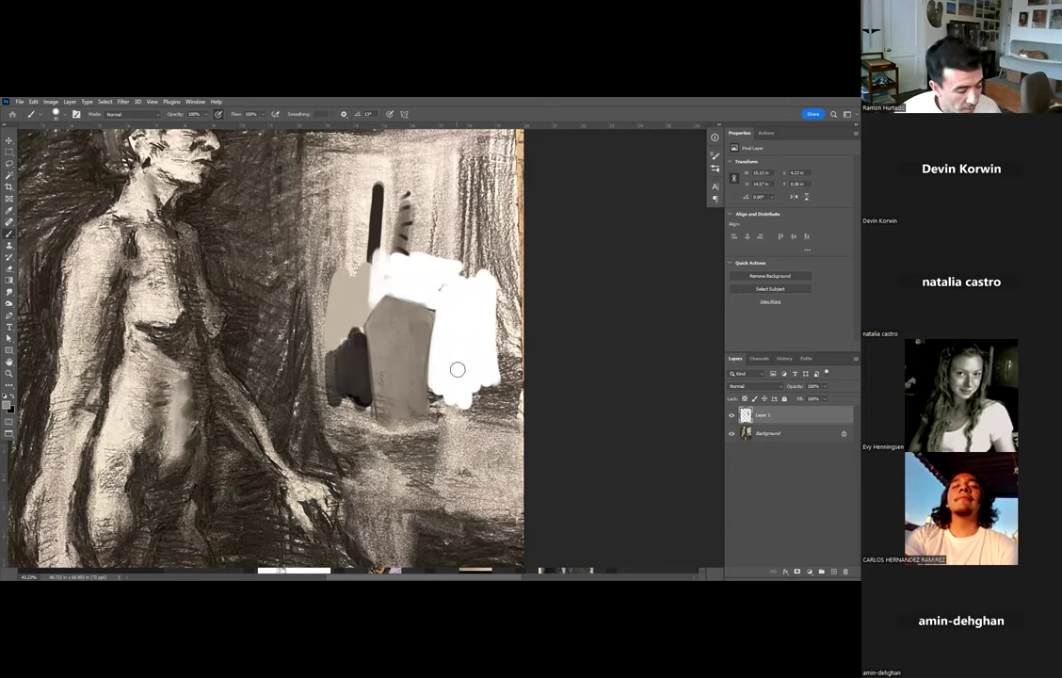
Paint a large grey oval on the window above the white patch and add a small lighter spot inside it.
scroll(442, 329, up, 5)
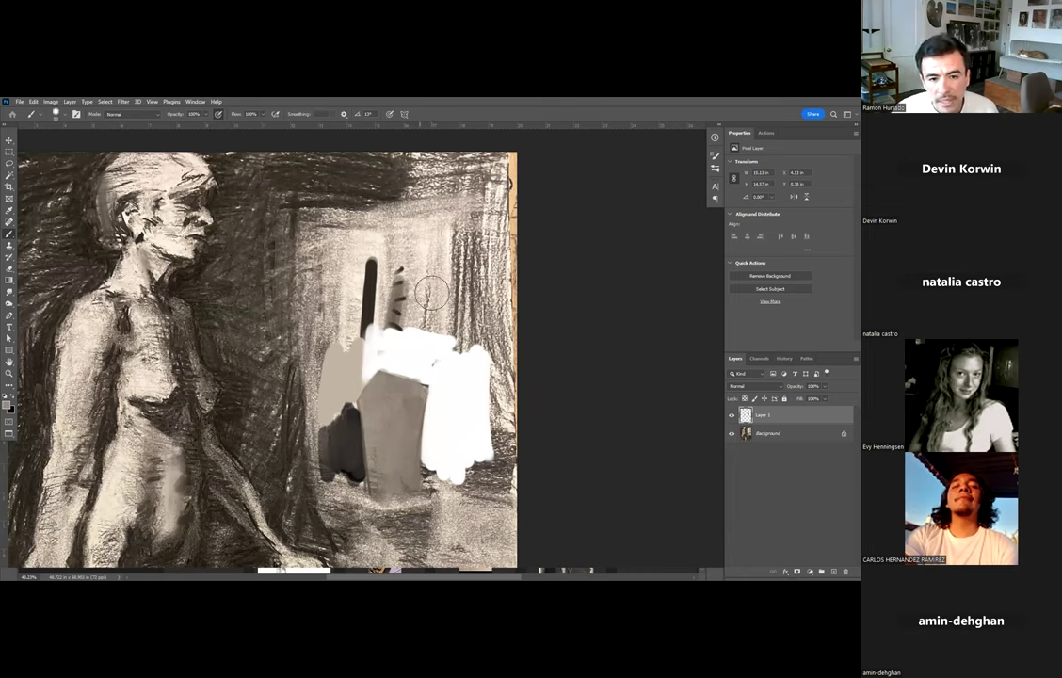
drag(419, 247, 424, 282)
key([)
key([)
key([)
key([)
key([)
key([)
key([)
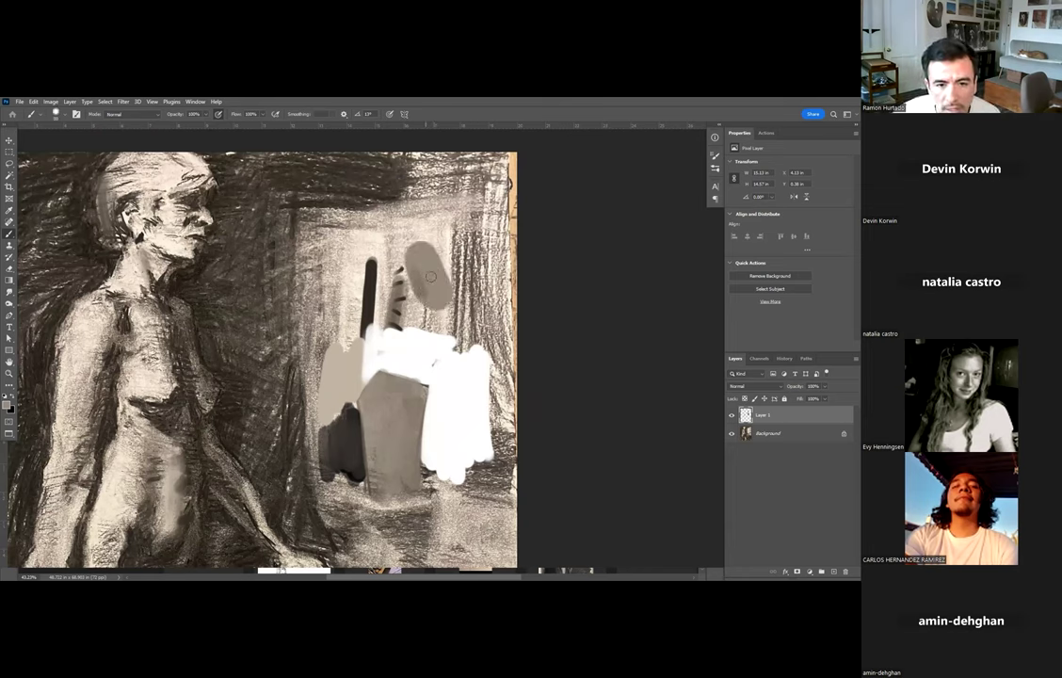
key(d)
key(x)
drag(431, 270, 436, 281)
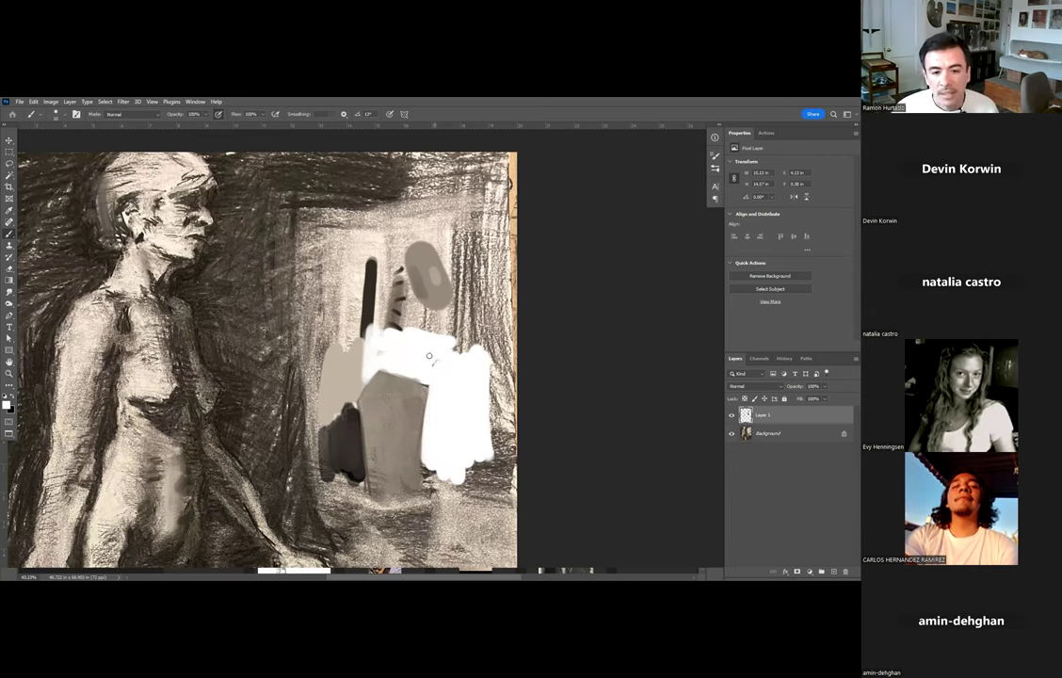
Model a simple face inside the grey block, painting eye sockets, nose, mouth and chin with soft darks and lights.
scroll(403, 302, down, 2)
drag(404, 302, 403, 294)
key(bracketright)
key(bracketright)
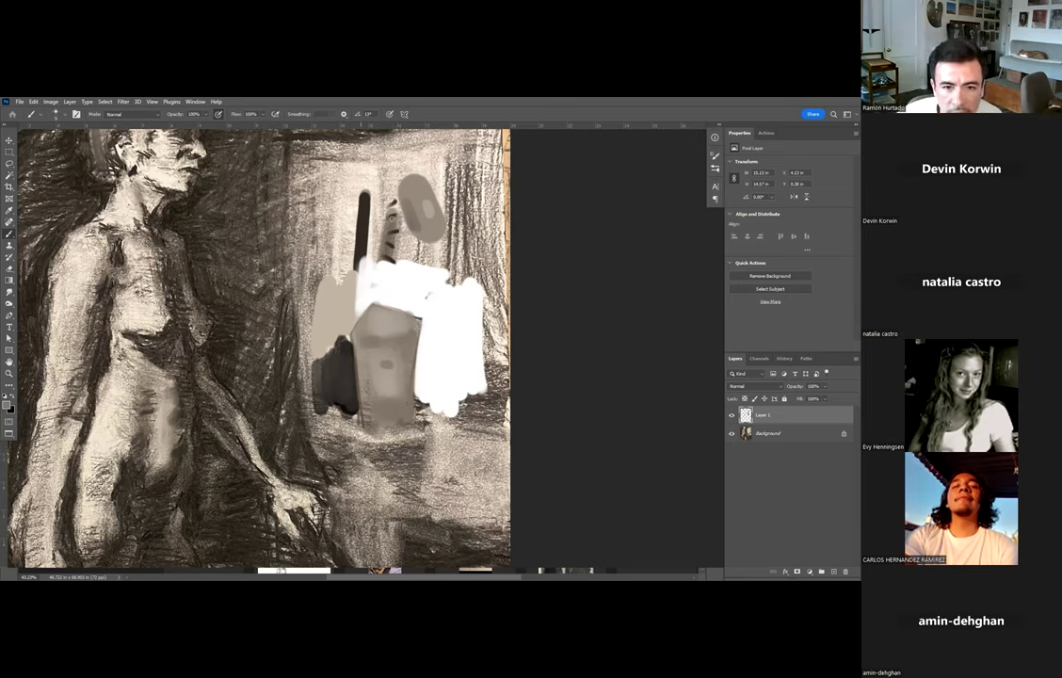
alt+click(421, 263)
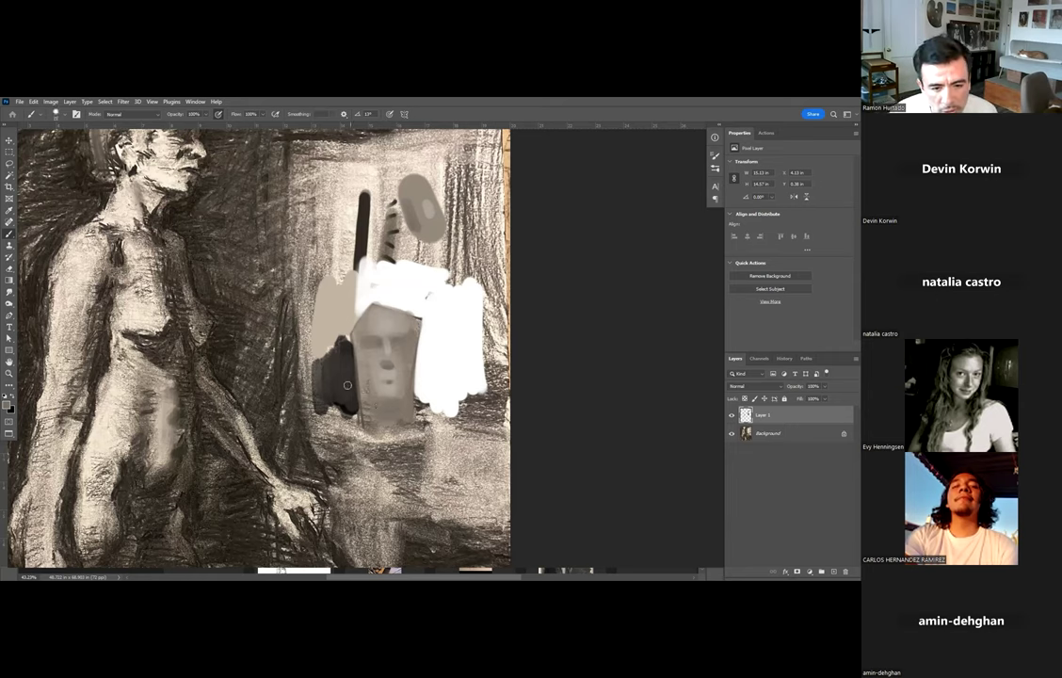
drag(387, 411, 401, 409)
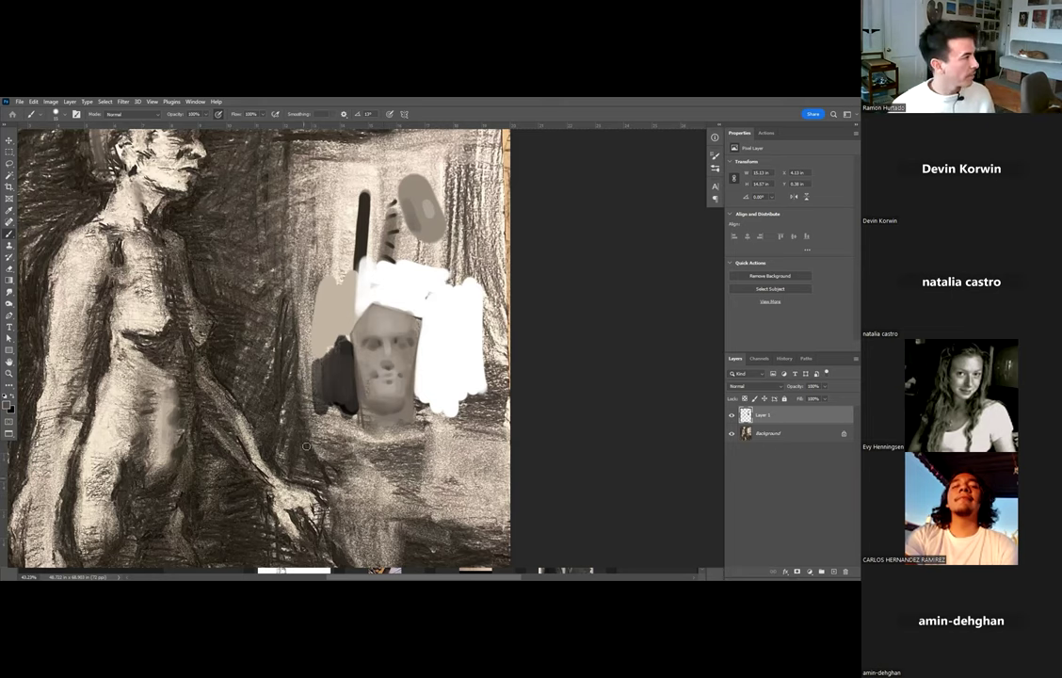
Save the painted-over drawing as a Photoshop file in the student's folder under the suggested file name.
mouse_move(284, 301)
mouse_down()
mouse_move(308, 298)
mouse_move(451, 339)
mouse_up()
key(ctrl+s)
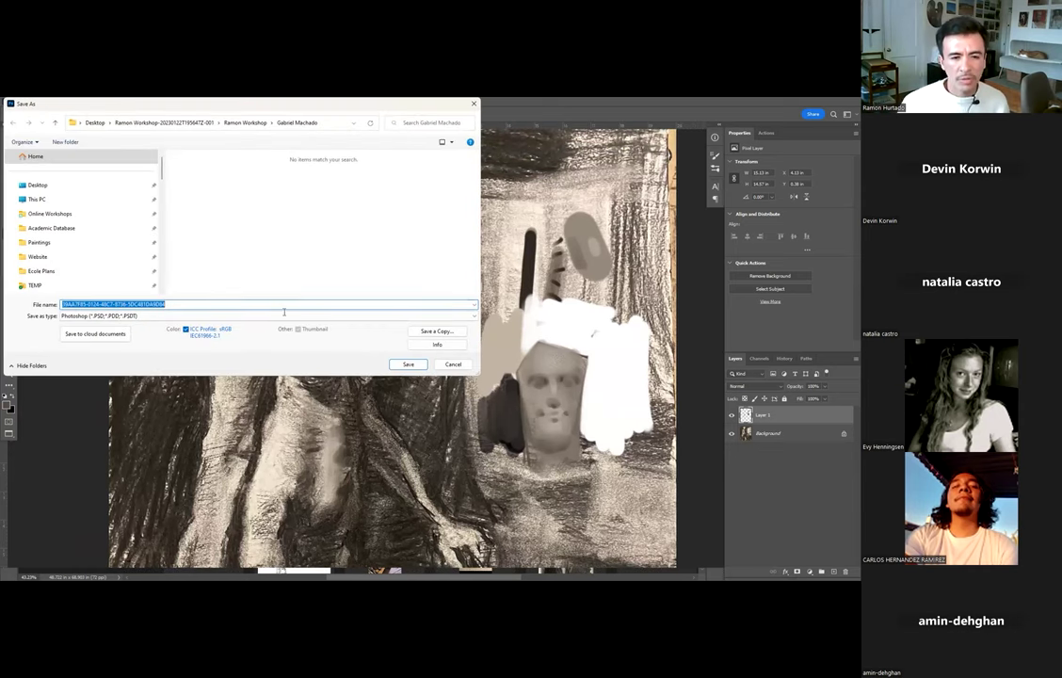
key(Return)
key(Return)
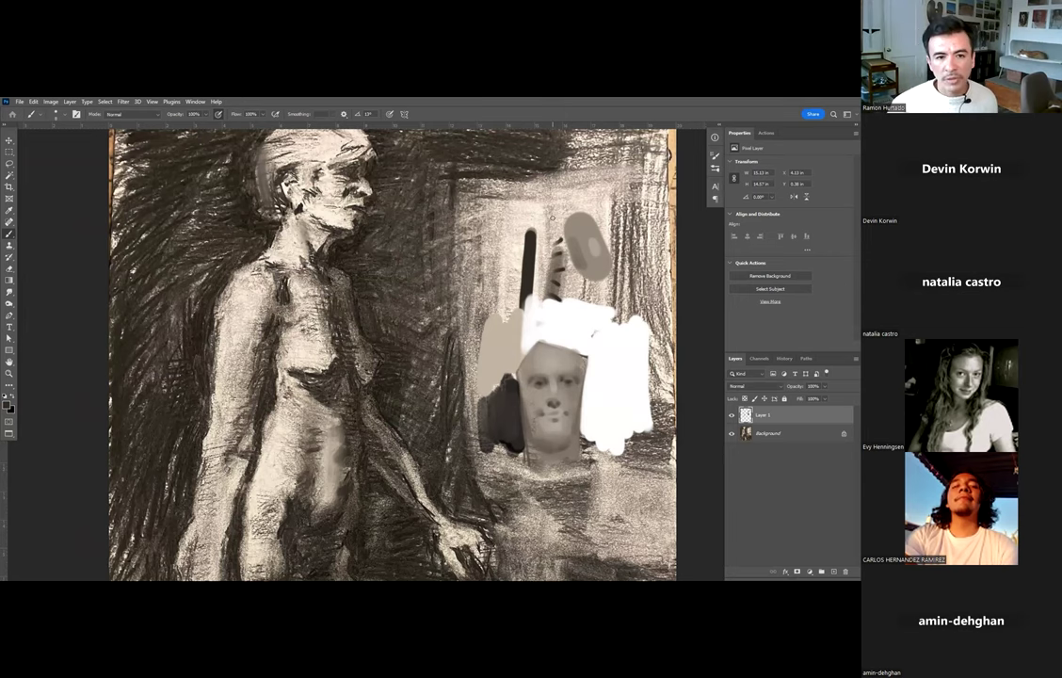
Paint a darker tone over the back and top of the standing figure's head.
key(ctrl+minus)
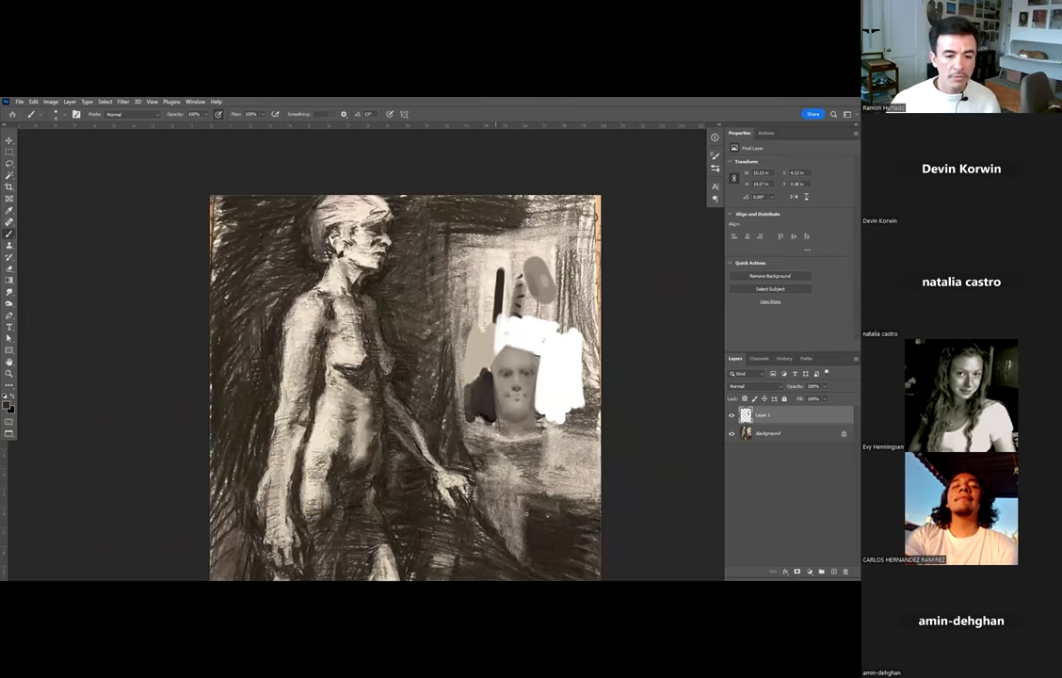
drag(398, 327, 333, 341)
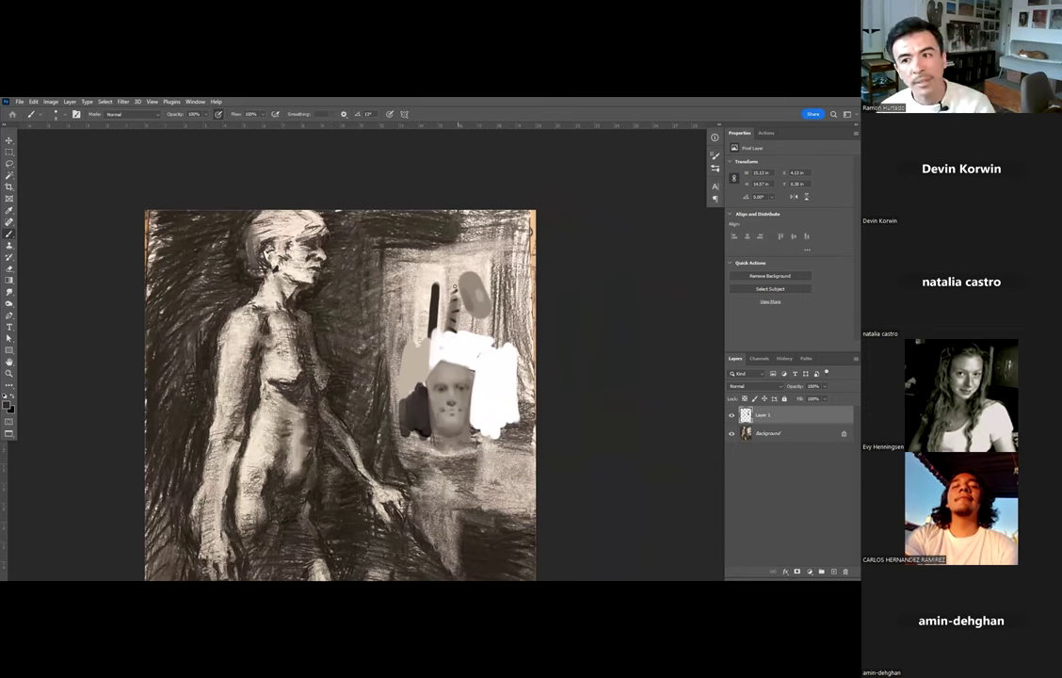
scroll(454, 293, down, 1)
scroll(361, 394, down, 1)
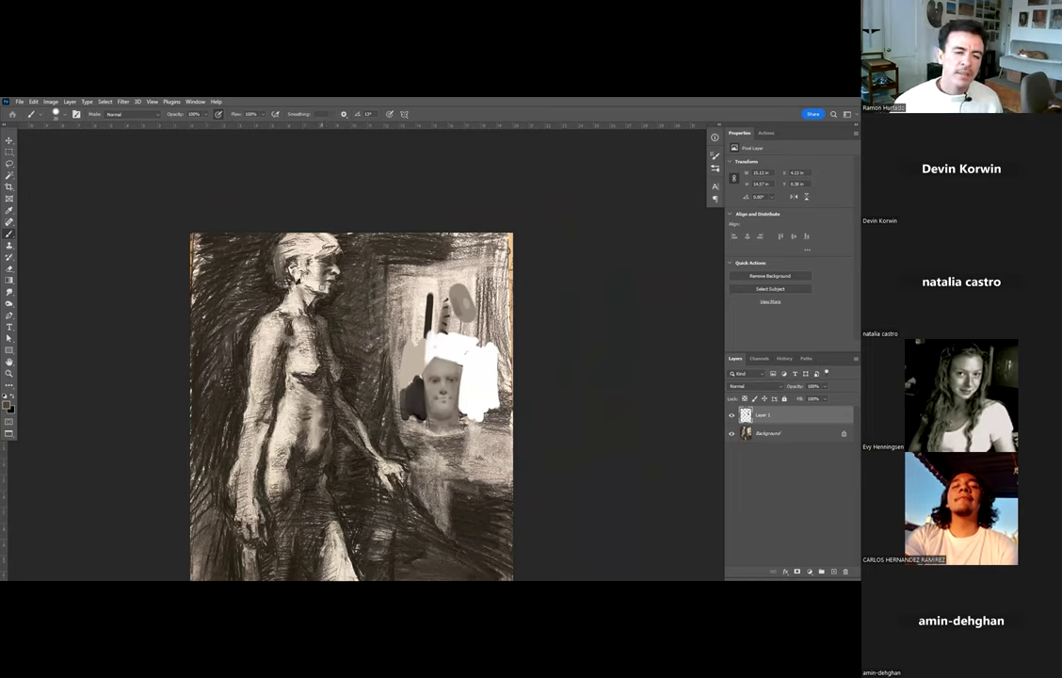
drag(285, 253, 287, 211)
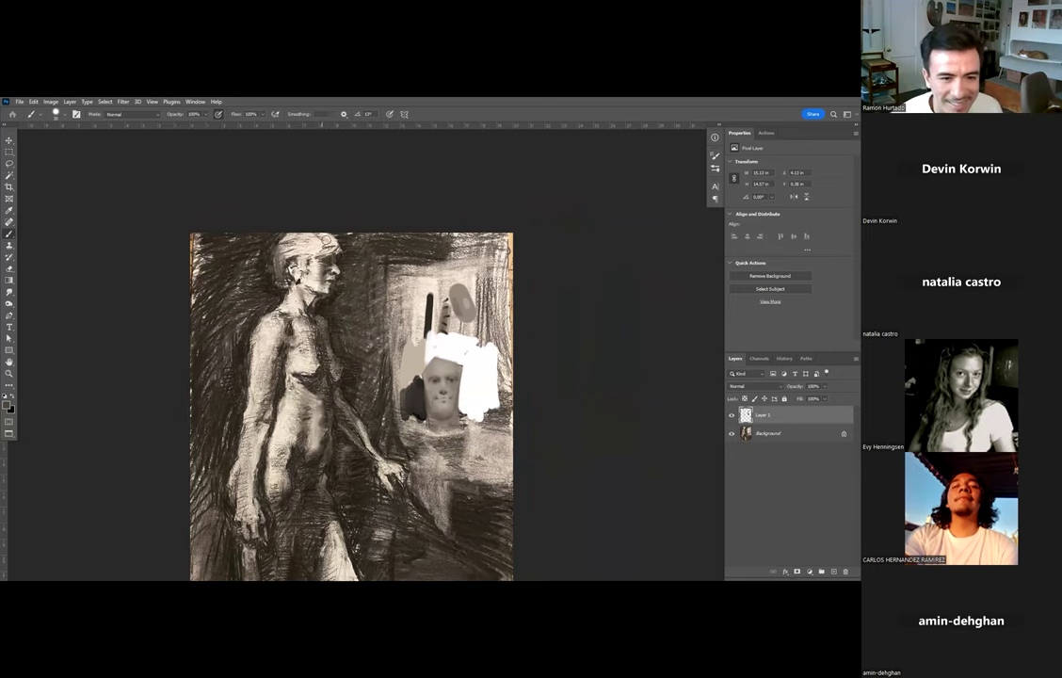
drag(403, 341, 485, 329)
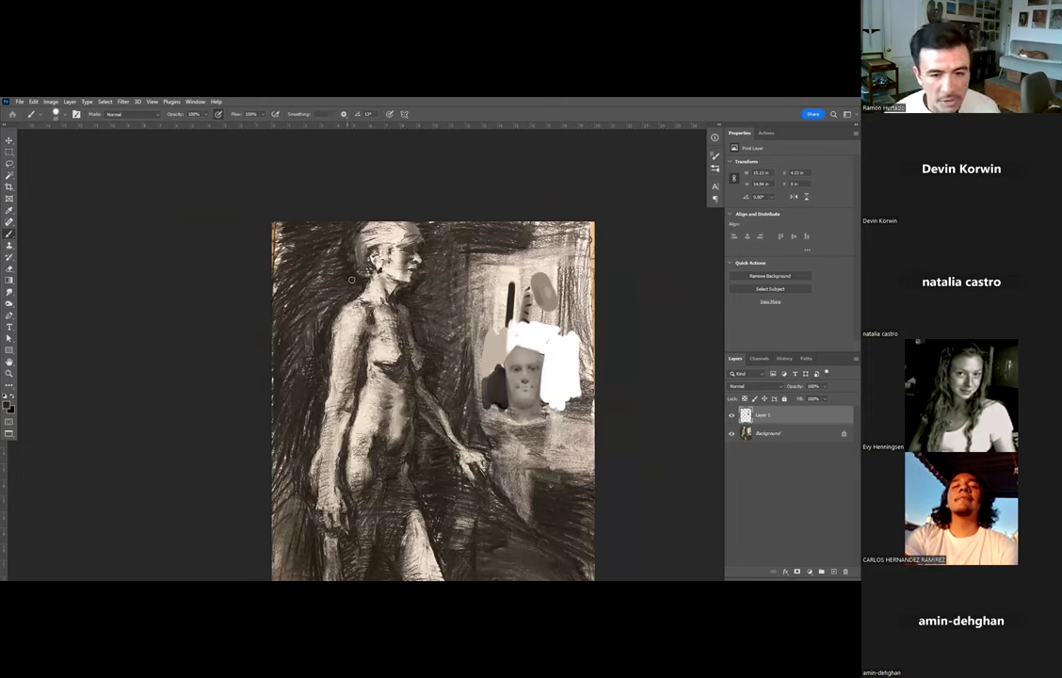
Sample the light tone of the figure's forward leg and paint it over the thigh and knee.
scroll(321, 245, down, 3)
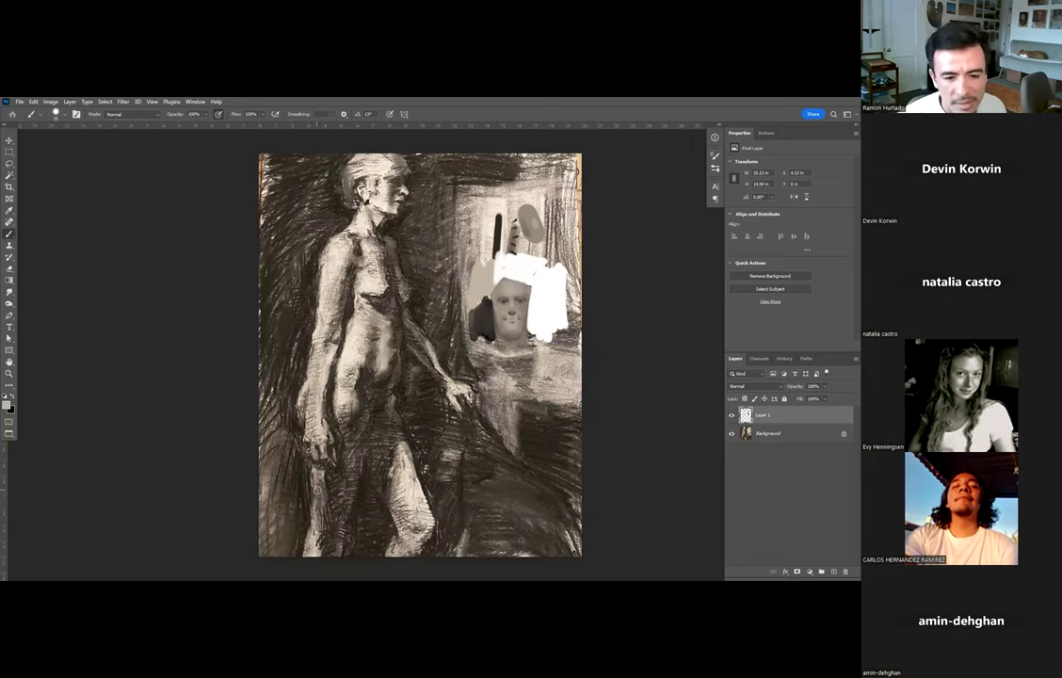
scroll(325, 492, down, 2)
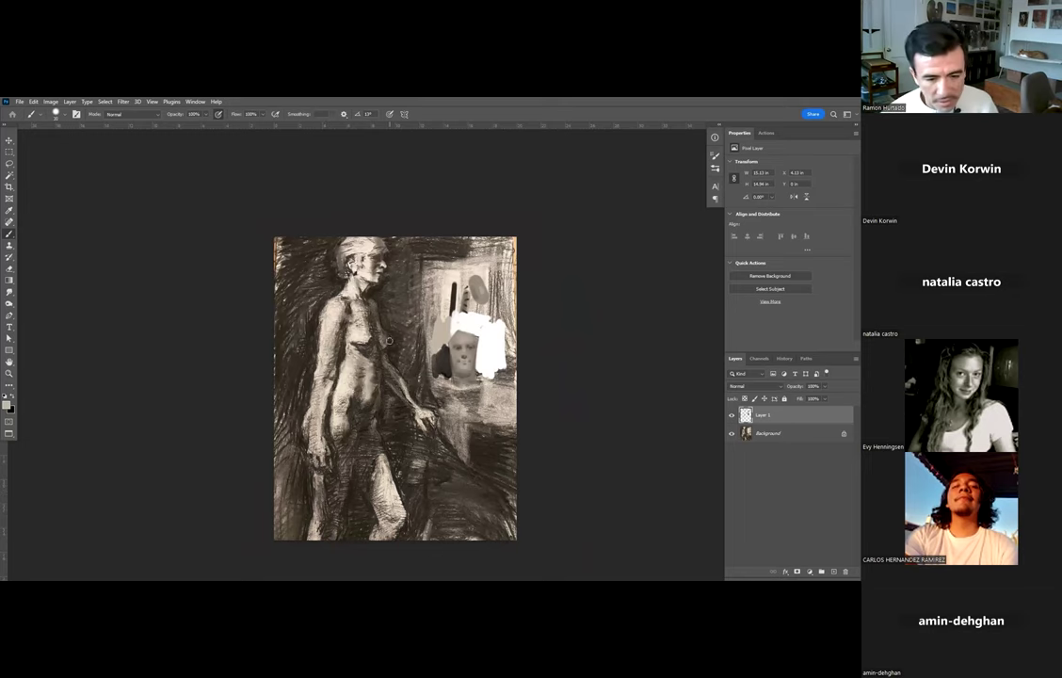
alt+click(390, 492)
mouse_move(388, 503)
mouse_down()
mouse_move(387, 523)
mouse_move(383, 491)
mouse_up()
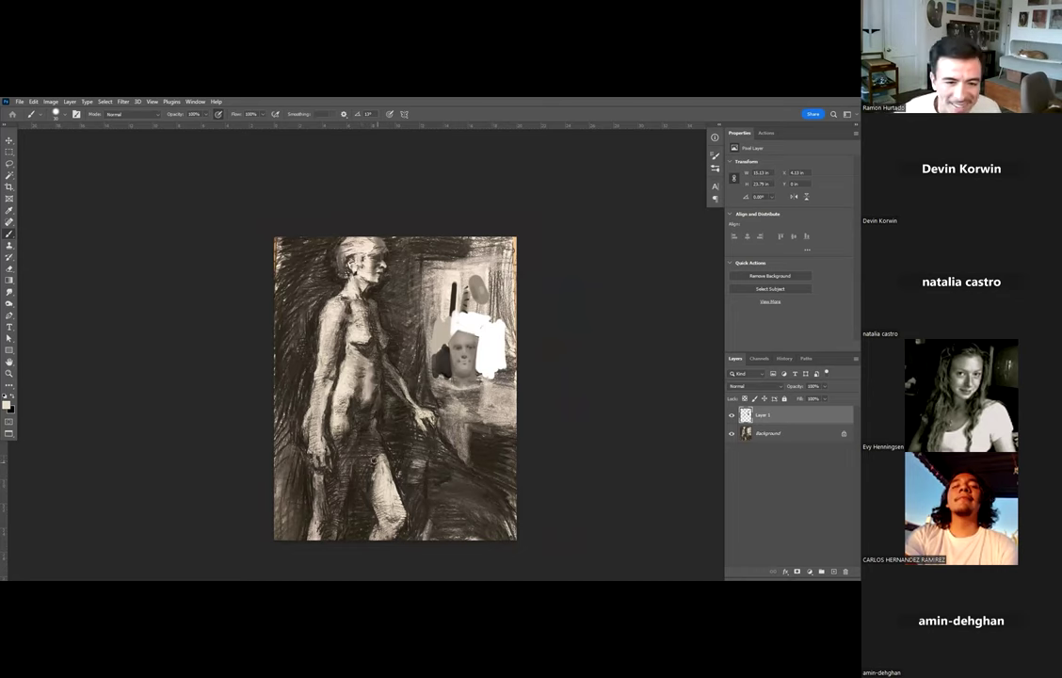
drag(376, 465, 363, 398)
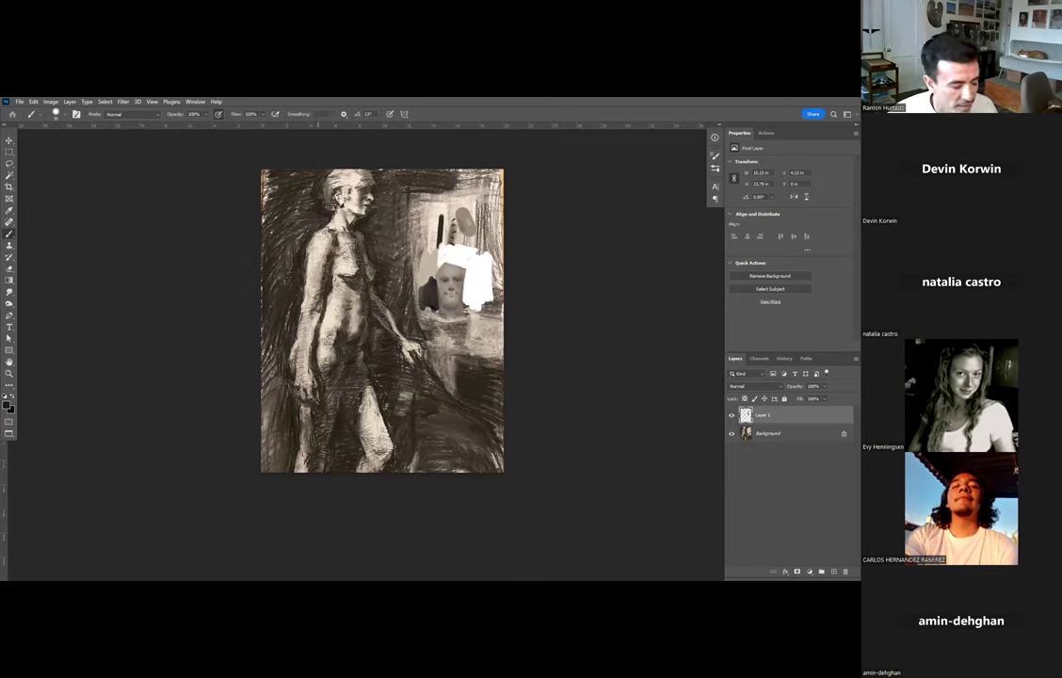
Paint over the figure's hanging forearm beside the torso on Layer 1, using tones sampled from the drawing.
drag(315, 315, 314, 346)
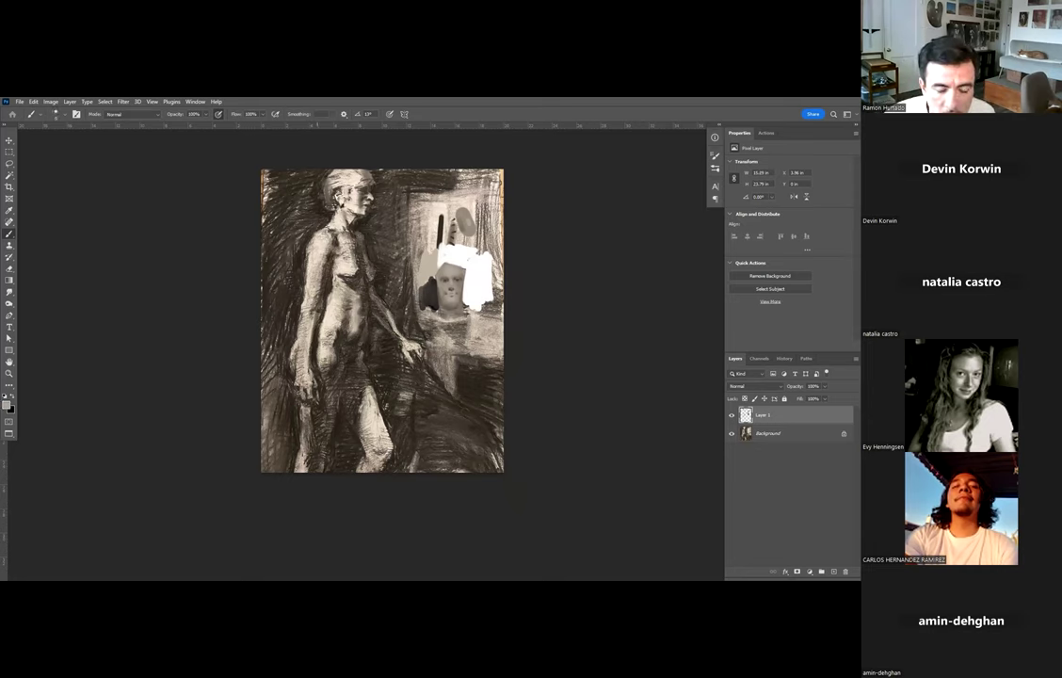
drag(316, 301, 312, 302)
alt+click(319, 303)
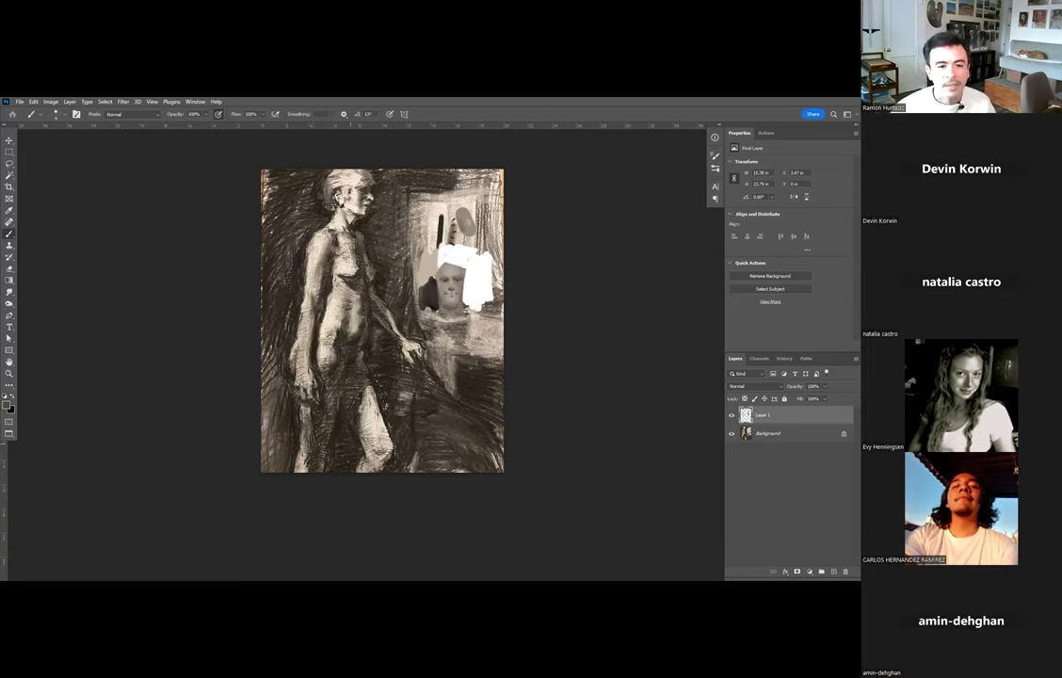
drag(308, 320, 295, 264)
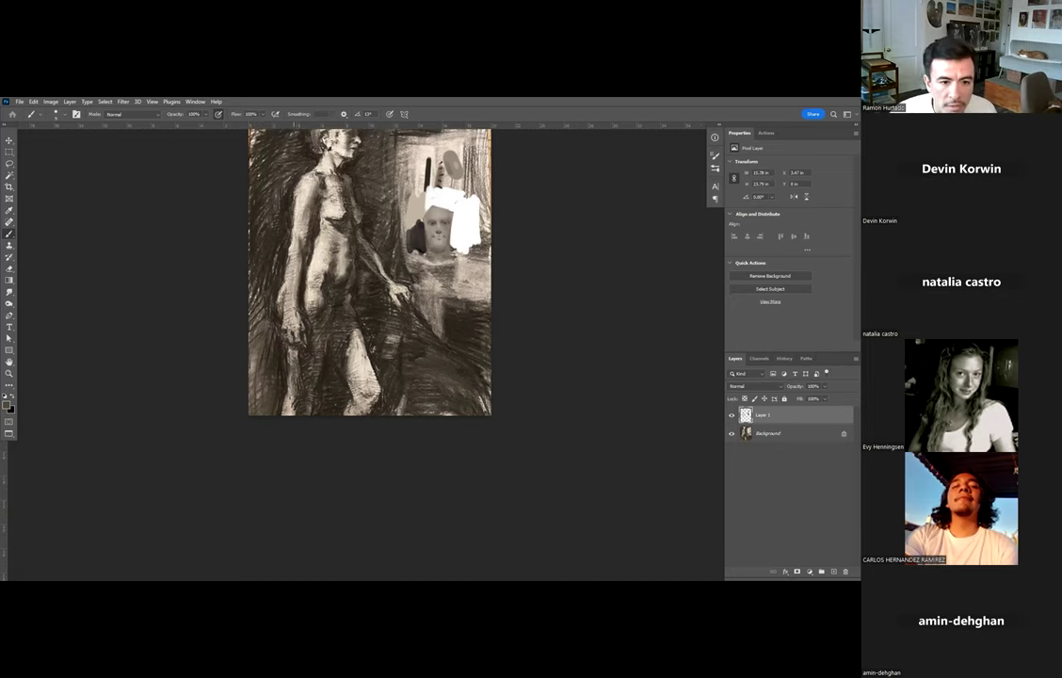
Touch up the figure's wrist and hand with a larger brush and sampled tones, undoing the last change.
alt+click(298, 319)
key(])
key(])
key(])
key(])
click(291, 323)
click(290, 323)
alt+click(297, 315)
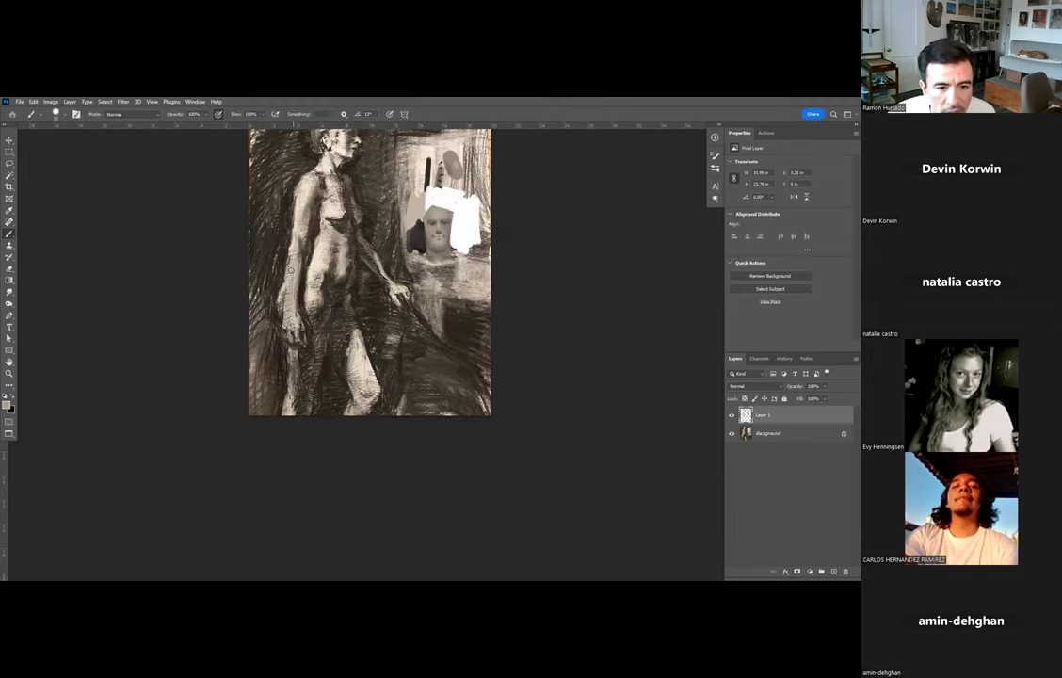
alt+click(290, 299)
key(ctrl+z)
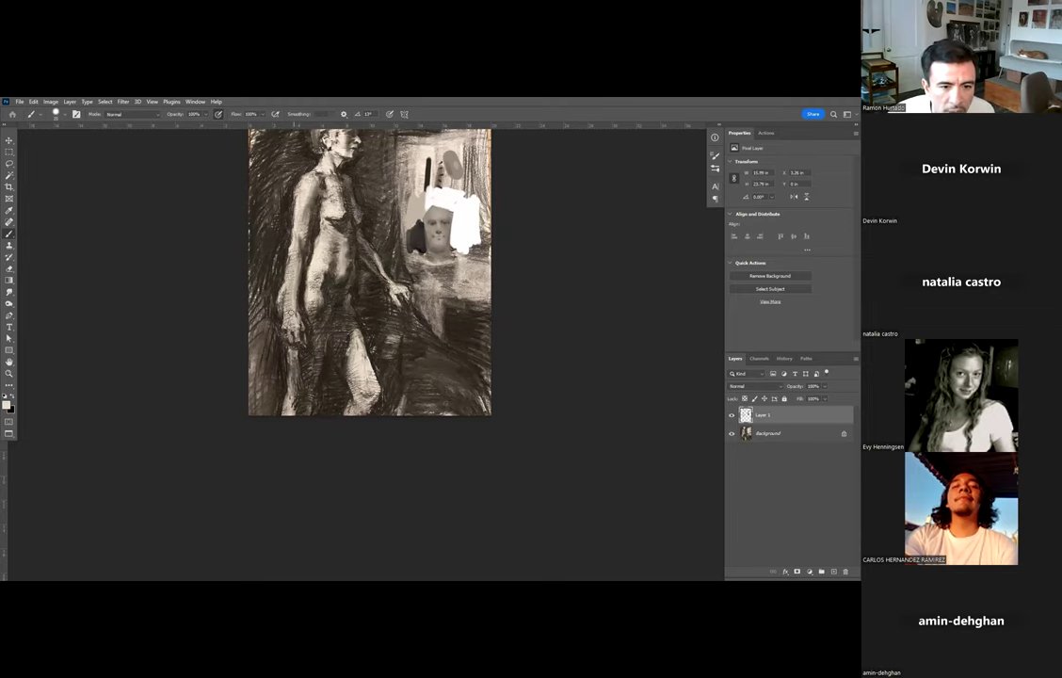
Sample a dark tone beside the figure's forward leg and paint it down along the leg's front edge.
drag(310, 351, 299, 298)
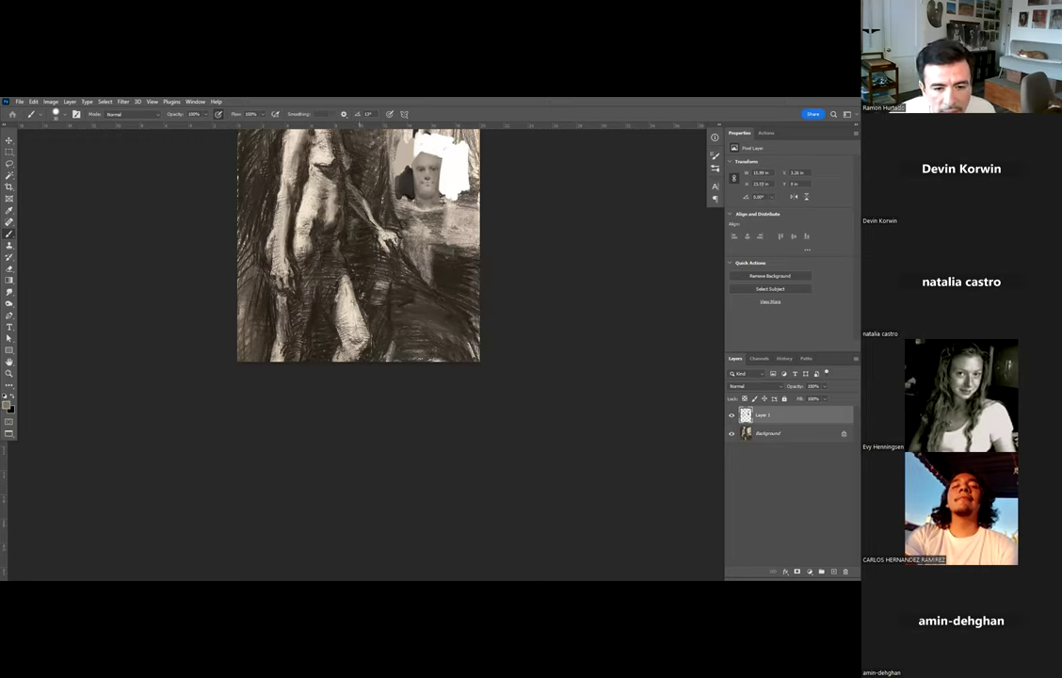
alt+click(364, 302)
drag(363, 305, 371, 349)
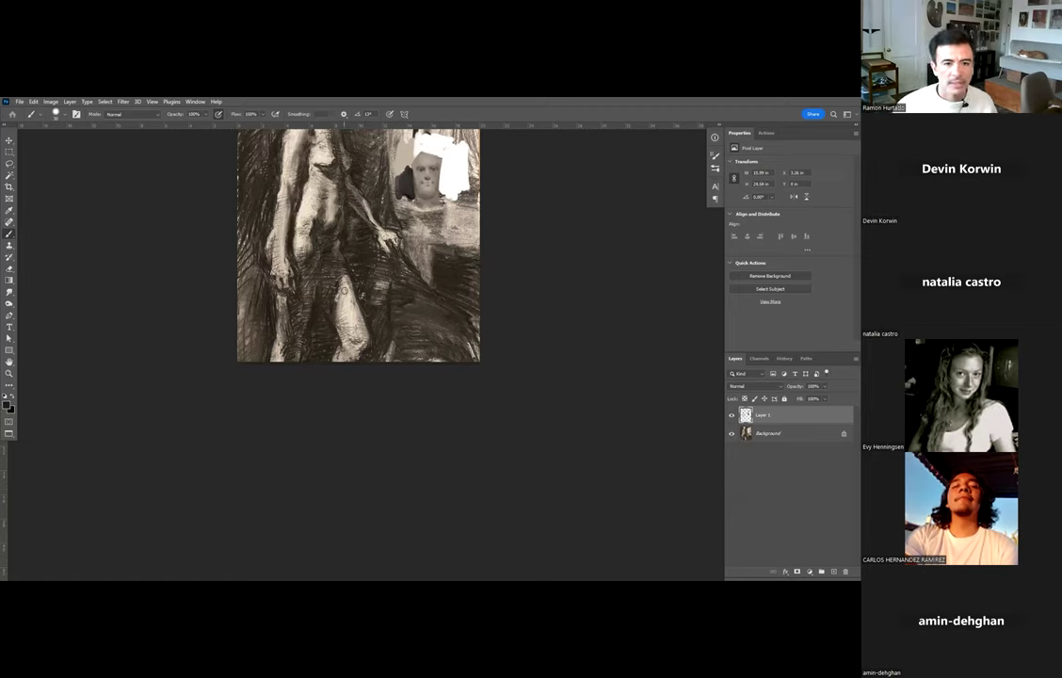
drag(330, 256, 316, 398)
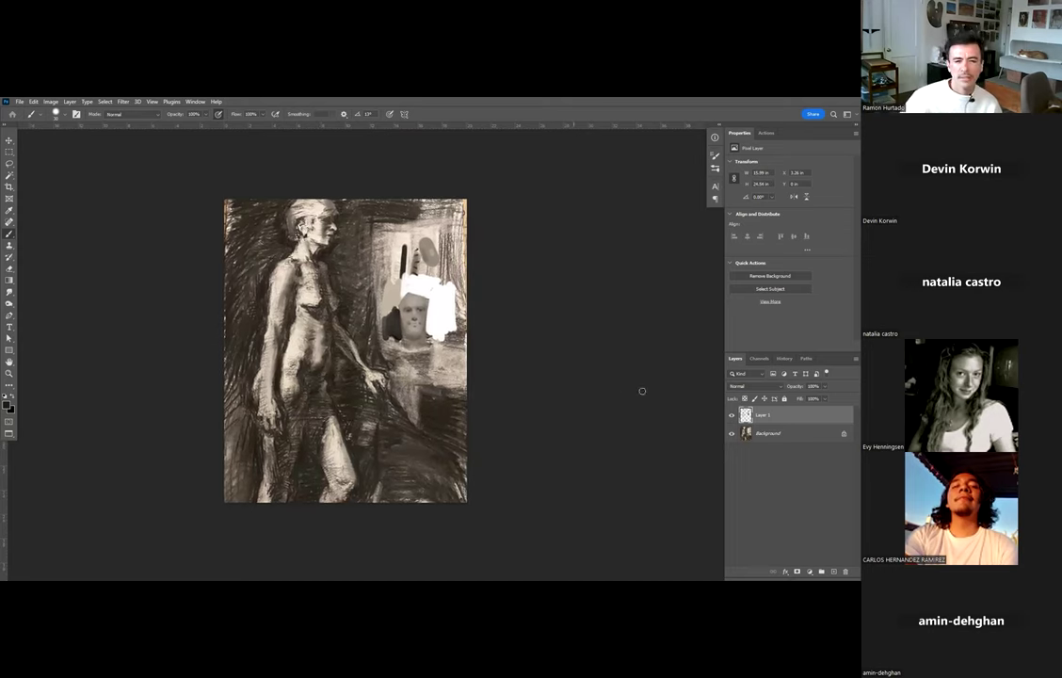
Compare the drawing with and without the painted corrections by toggling the visibility of Layer 1.
click(732, 416)
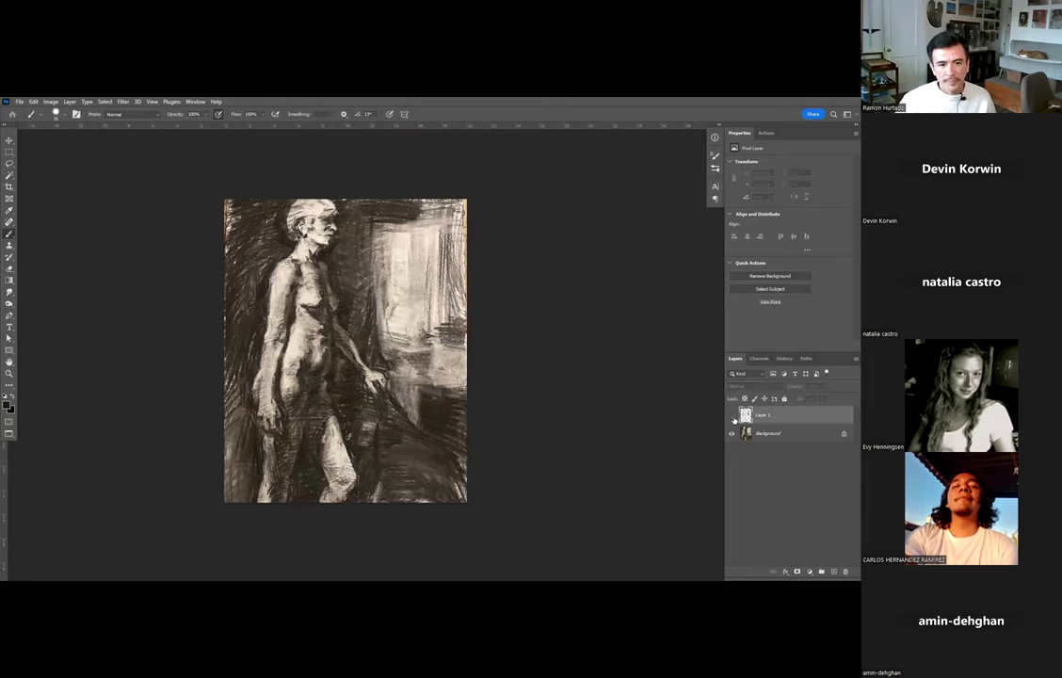
click(731, 417)
click(731, 416)
click(732, 416)
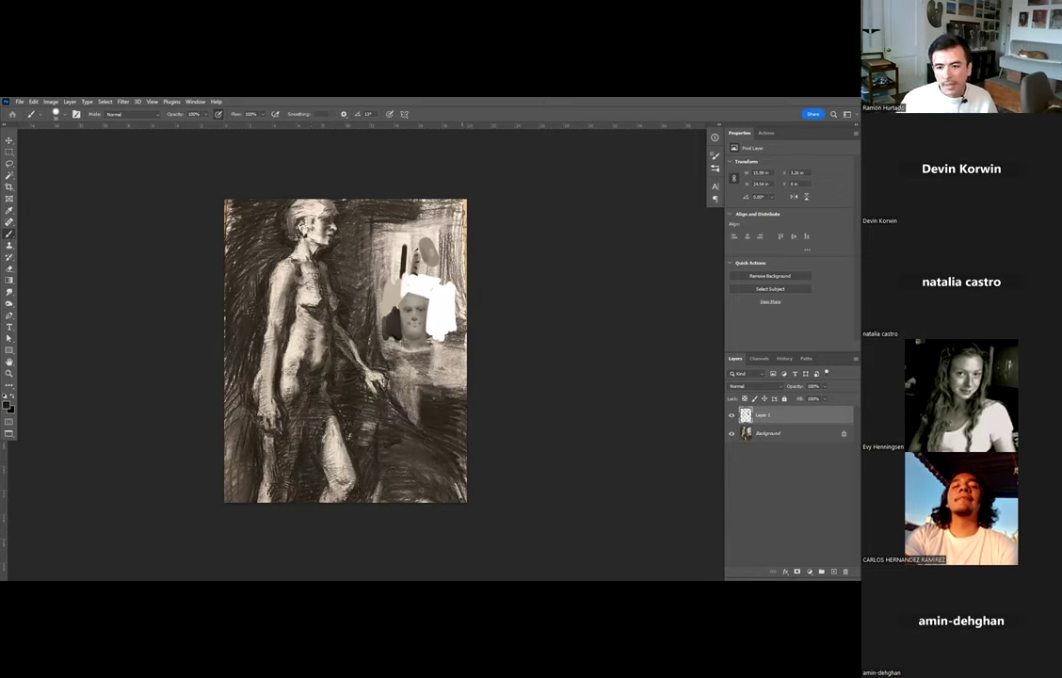
click(732, 414)
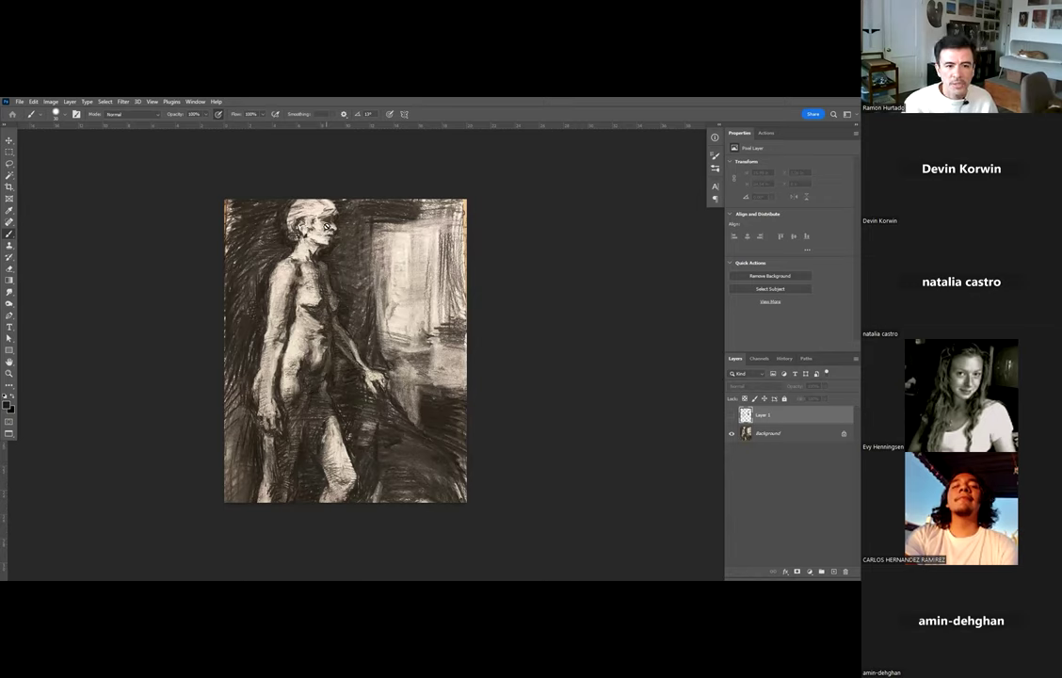
click(732, 414)
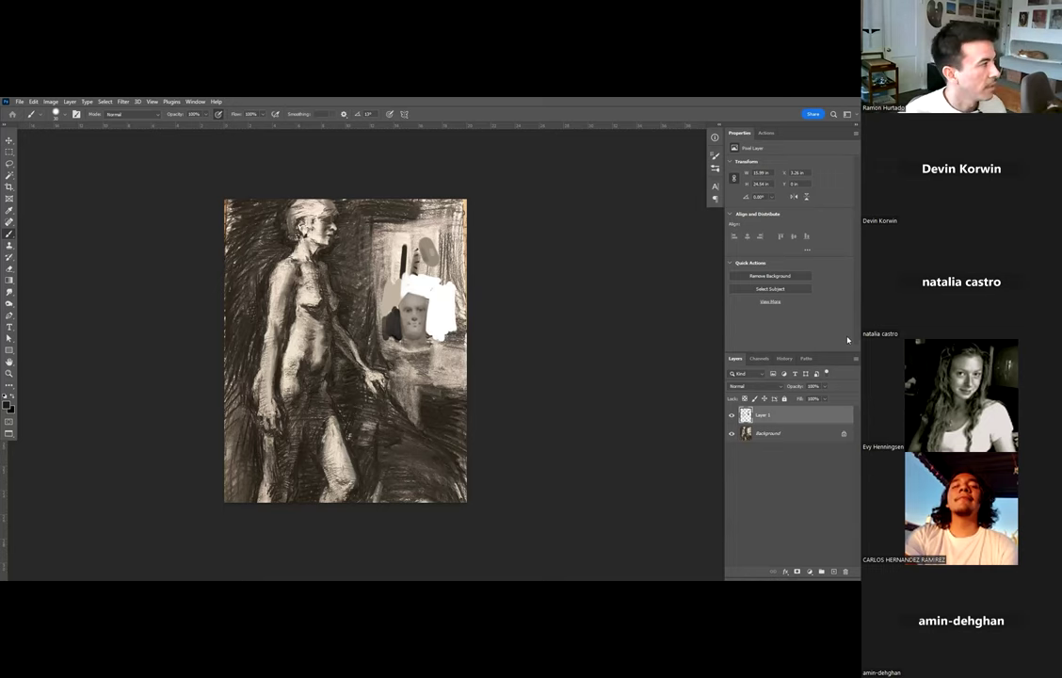
Close the figure drawing and save its changes.
key(ctrl+w)
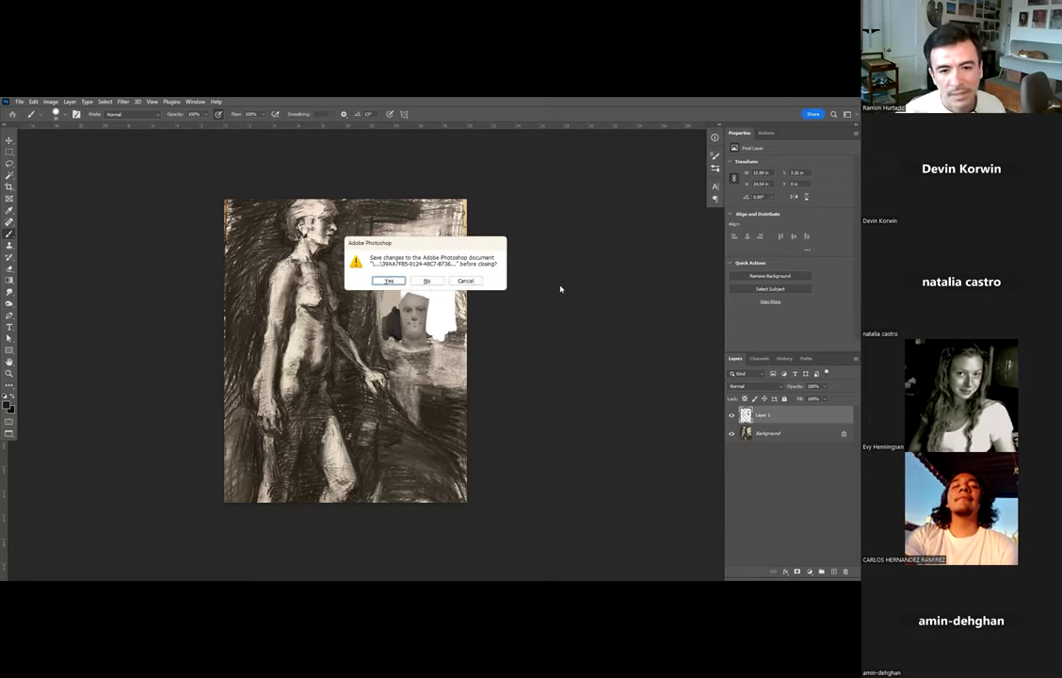
click(389, 280)
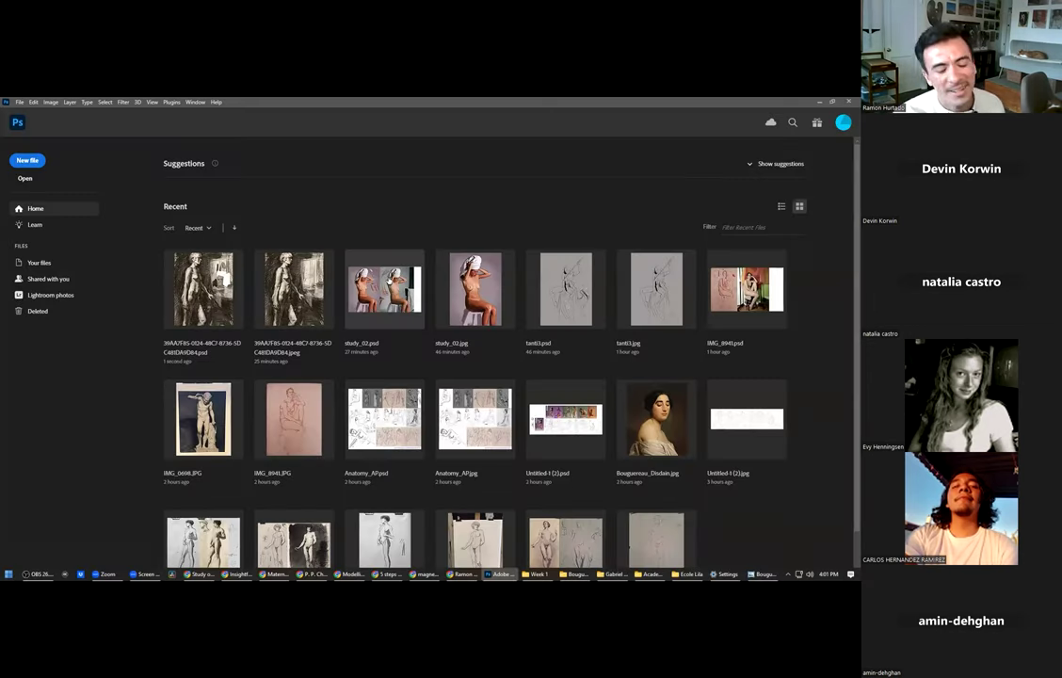
Switch to File Explorer, go up to the parent workshop folder and select the next student's folder.
key(alt+Tab)
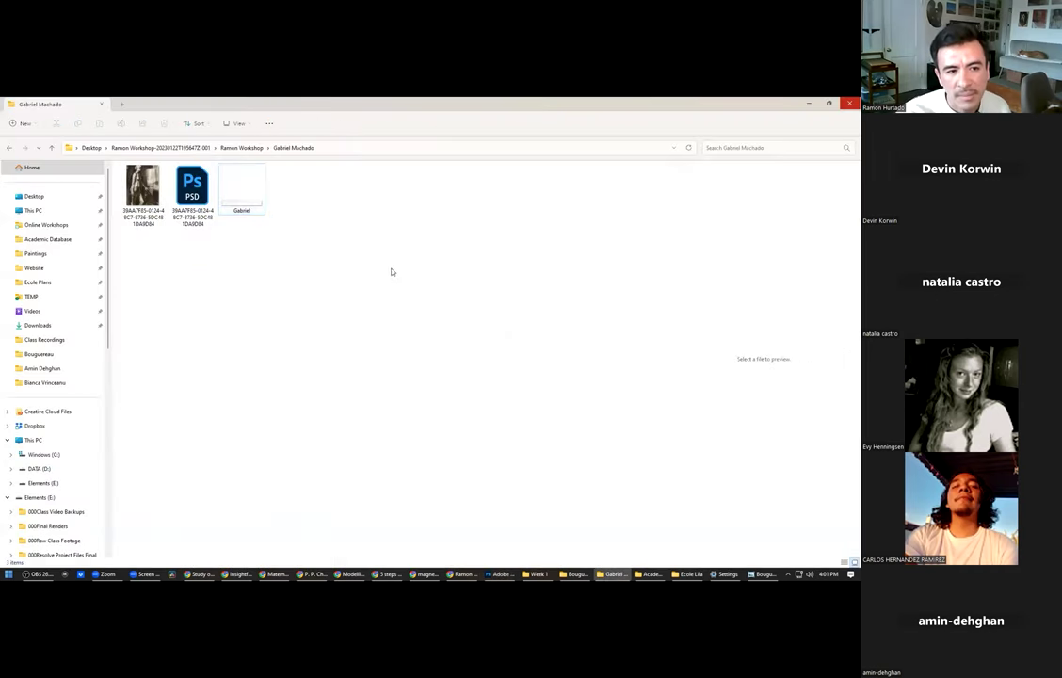
key(alt+Up)
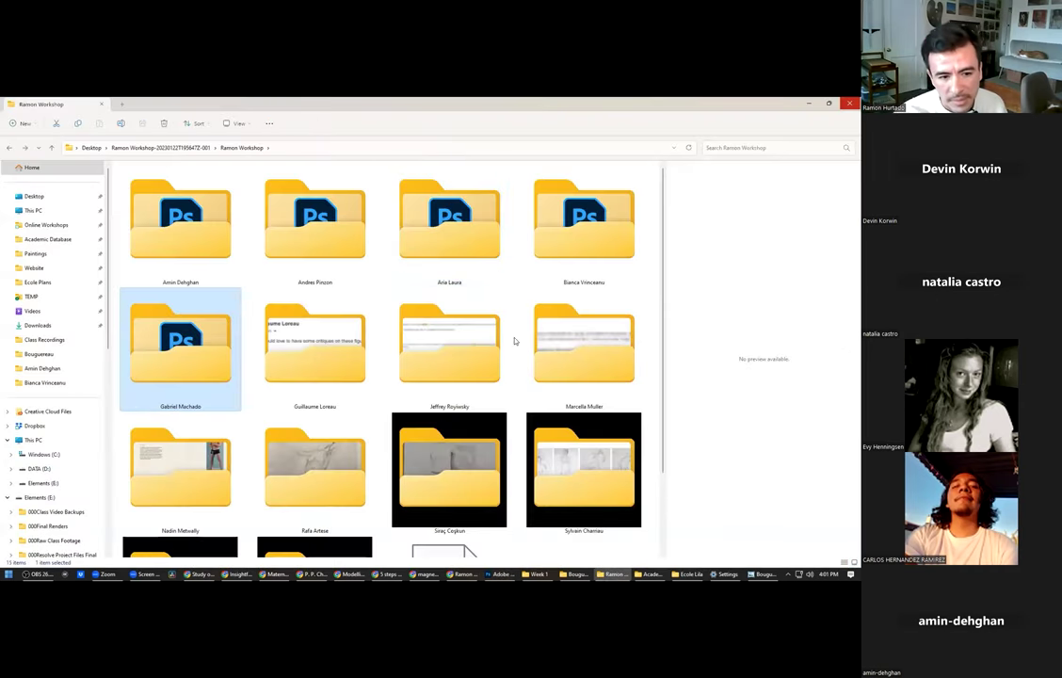
key(Right)
scroll(465, 347, down, 2)
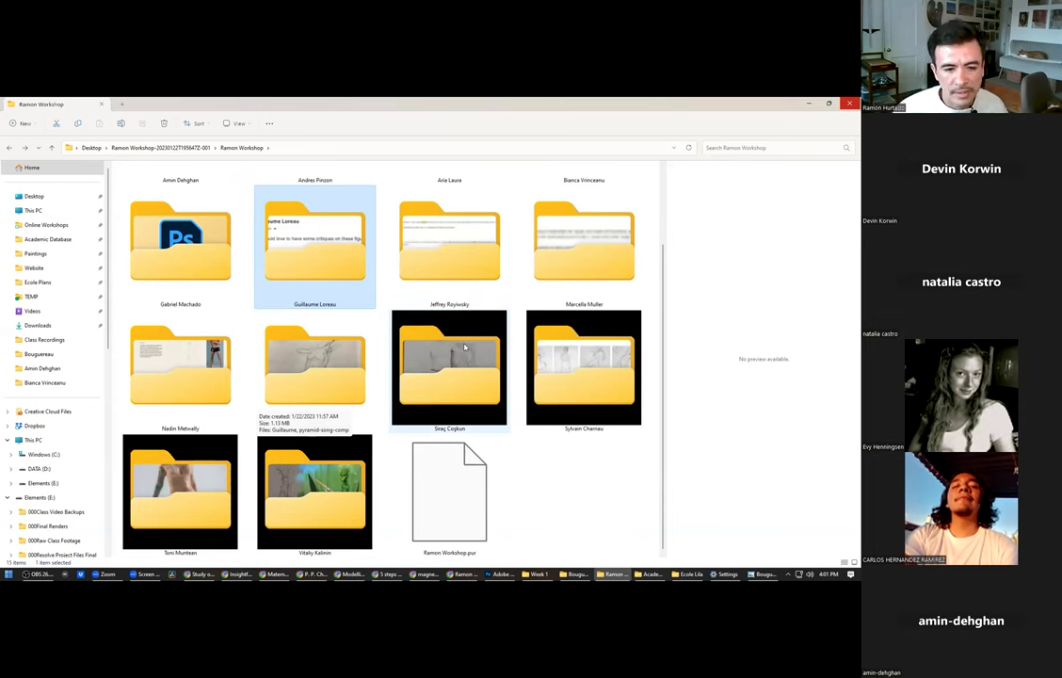
Open the "Study Of A Woman For Offering To Love" image from the Bouguereau paintings folder.
click(591, 575)
scroll(556, 526, down, 15)
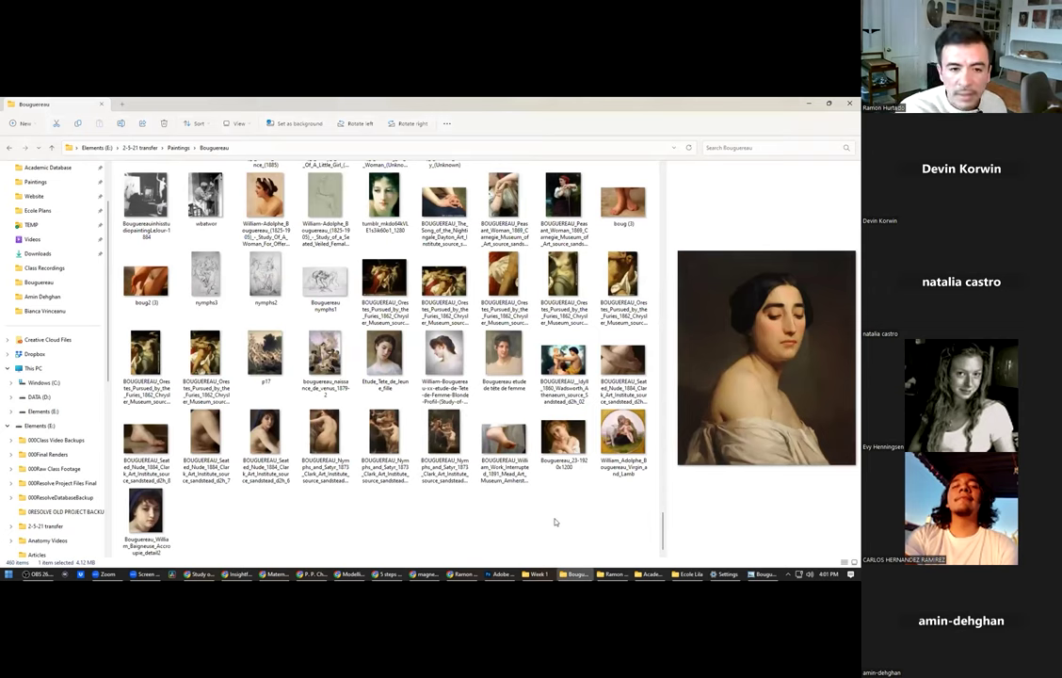
double_click(266, 214)
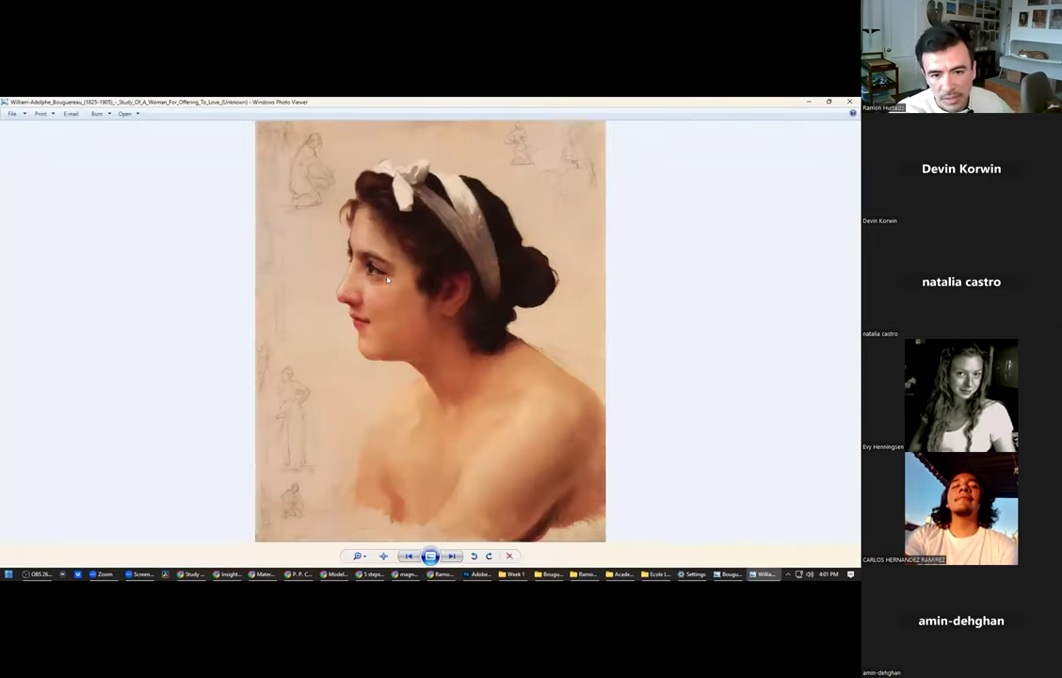
Examine the woman's face and the crouching figure sketch in the upper-left background of the Bouguereau study.
scroll(418, 284, up, 3)
scroll(418, 284, up, 1)
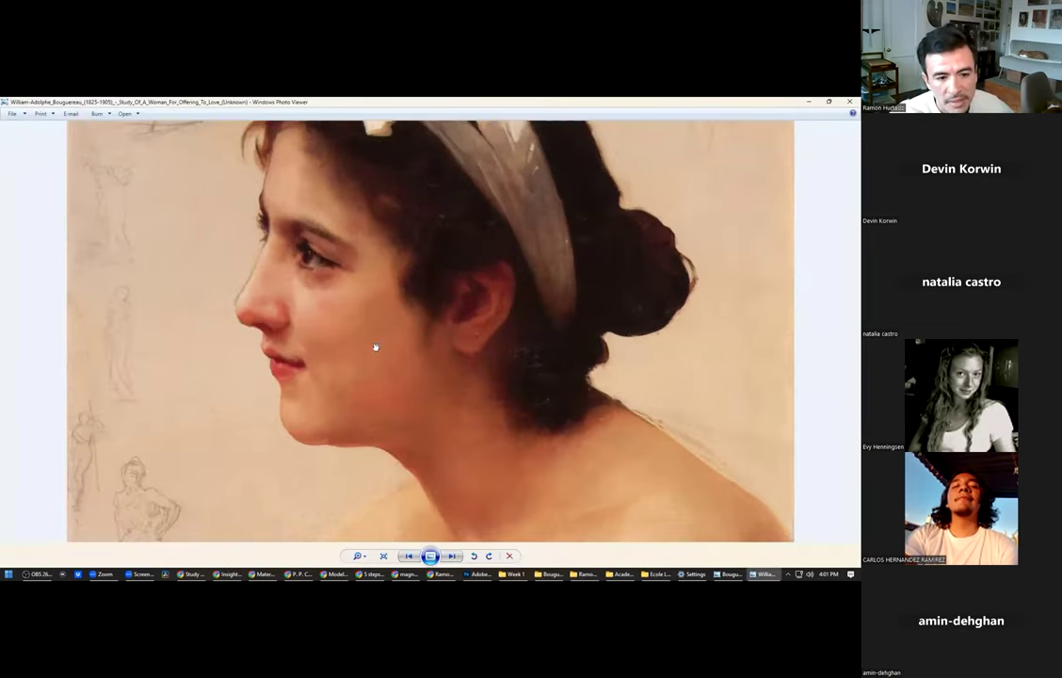
scroll(252, 208, up, 4)
mouse_move(200, 133)
mouse_down()
mouse_move(287, 280)
mouse_move(284, 344)
mouse_move(315, 391)
mouse_up()
scroll(314, 390, down, 1)
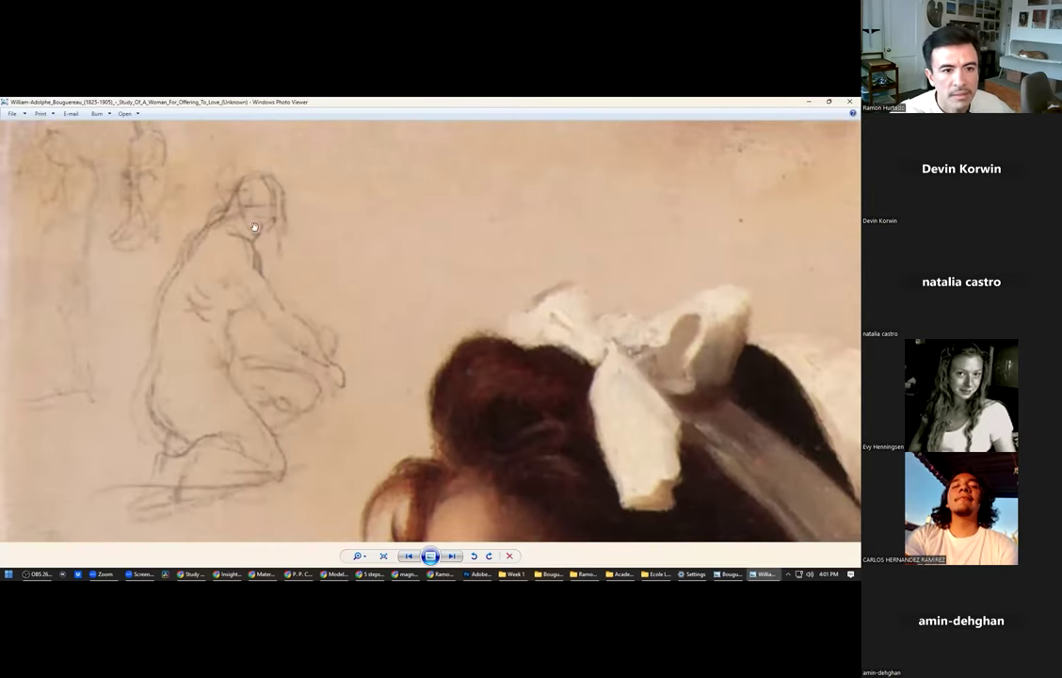
scroll(427, 330, down, 4)
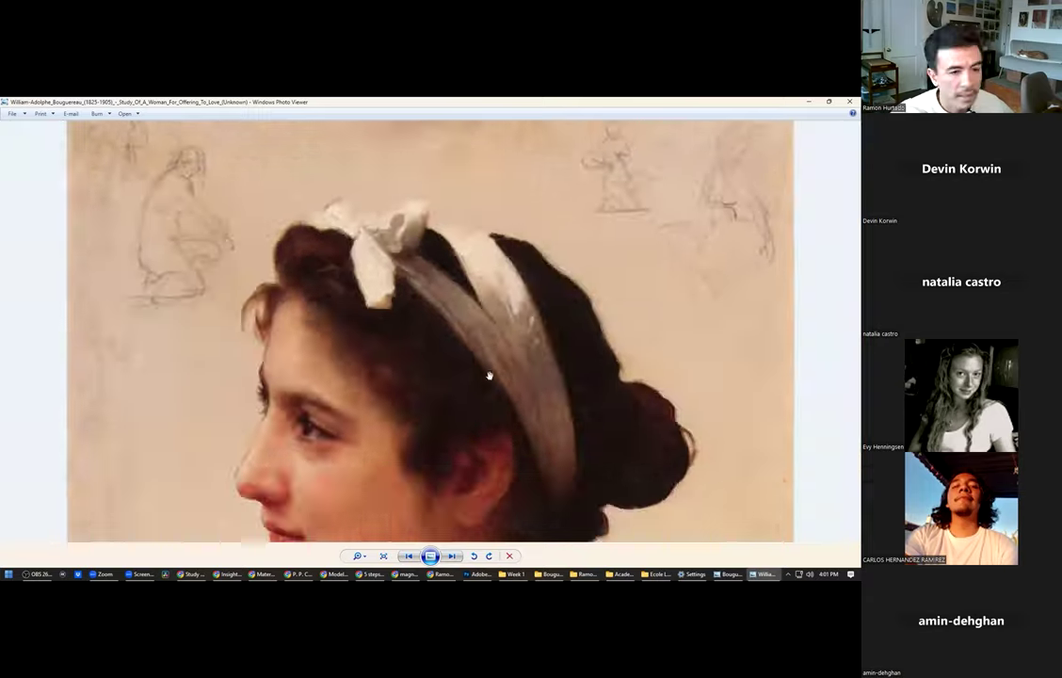
Examine the two small figure sketches in the upper-right background of the study, and return to the full image.
scroll(587, 195, up, 3)
scroll(587, 196, up, 3)
drag(588, 196, 390, 367)
drag(655, 188, 434, 337)
scroll(640, 296, up, 2)
mouse_move(599, 316)
mouse_down()
mouse_move(543, 337)
mouse_move(484, 399)
mouse_up()
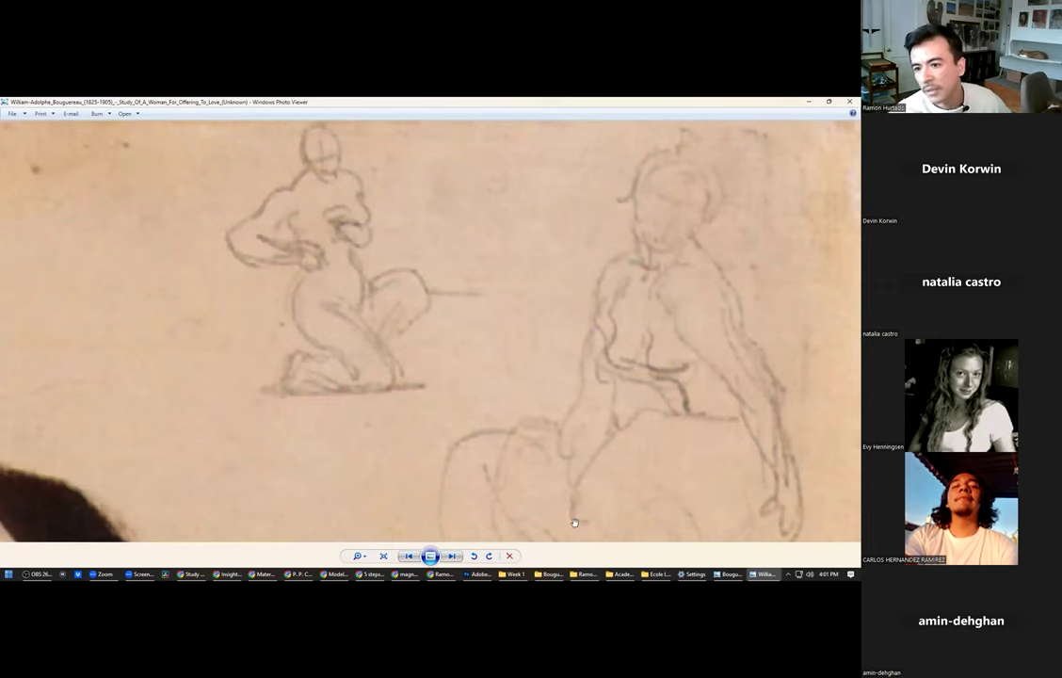
scroll(619, 299, down, 3)
scroll(479, 315, down, 4)
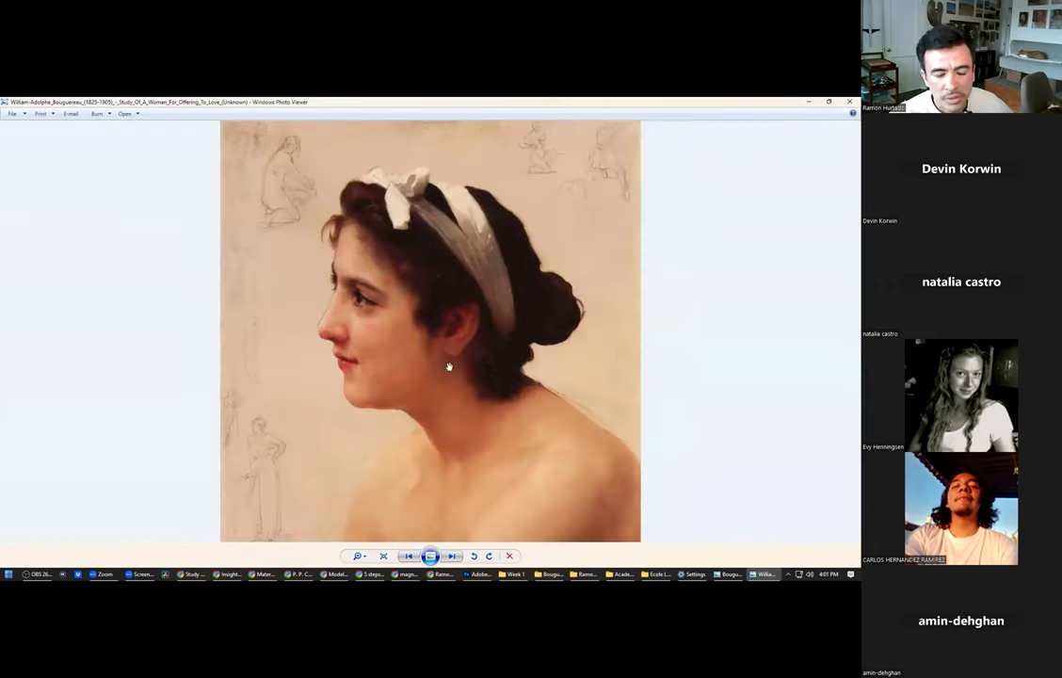
scroll(222, 419, up, 4)
scroll(192, 412, down, 4)
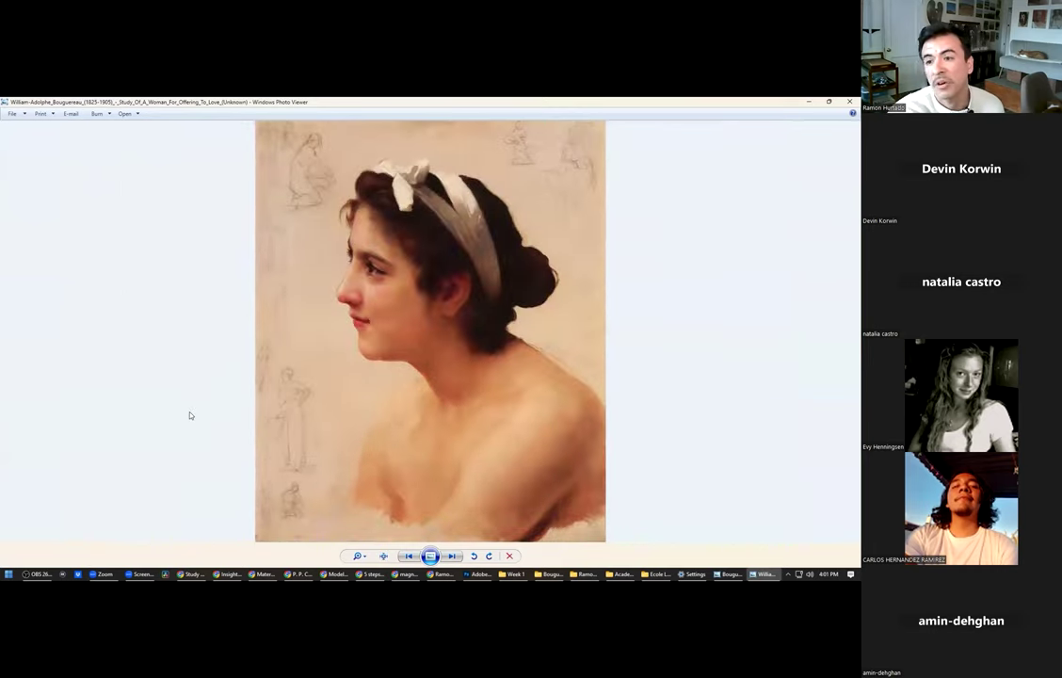
Browse the following Bouguereau images up to the photograph of him painting in his studio, and close the viewer.
key(Right)
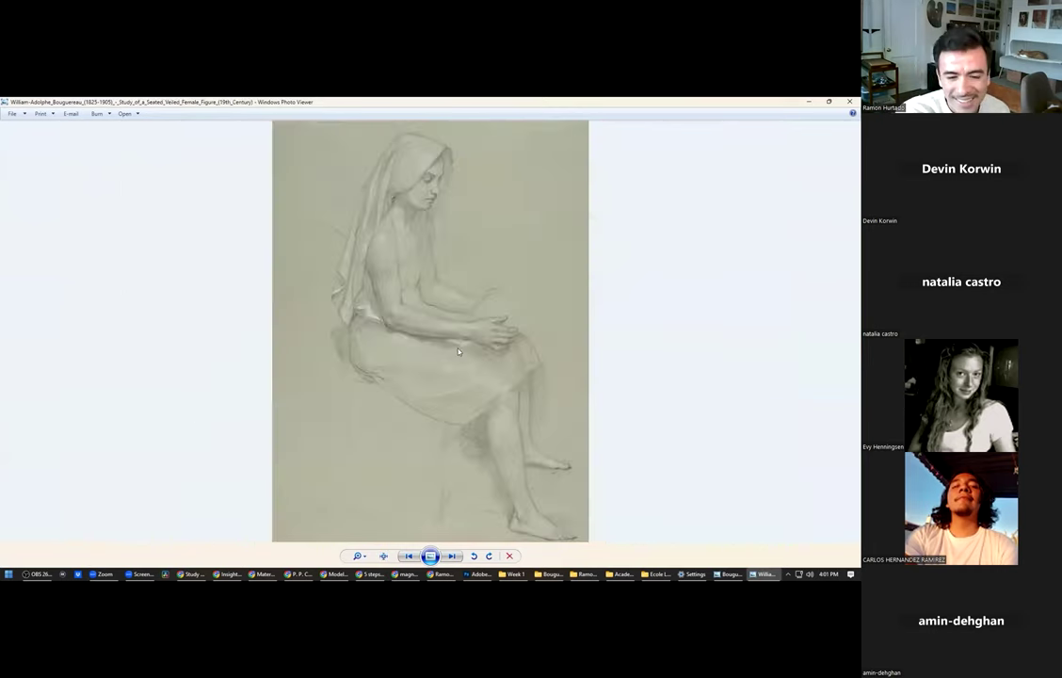
key(Right)
key(Right)
key(Right)
key(Right)
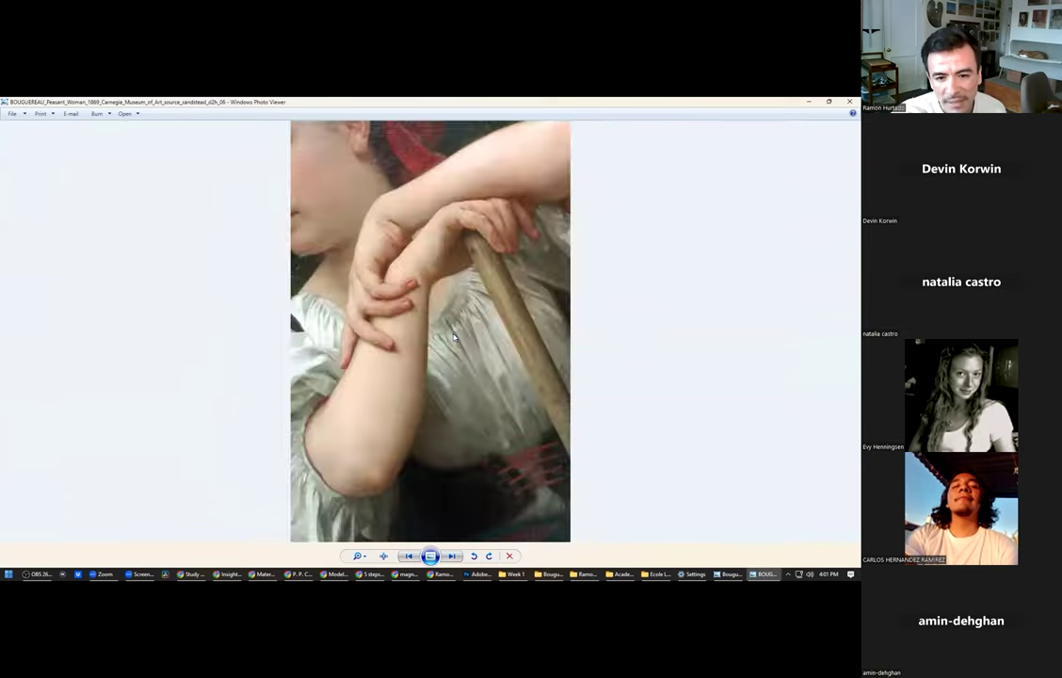
key(Right)
key(Right)
key(Right)
key(Right)
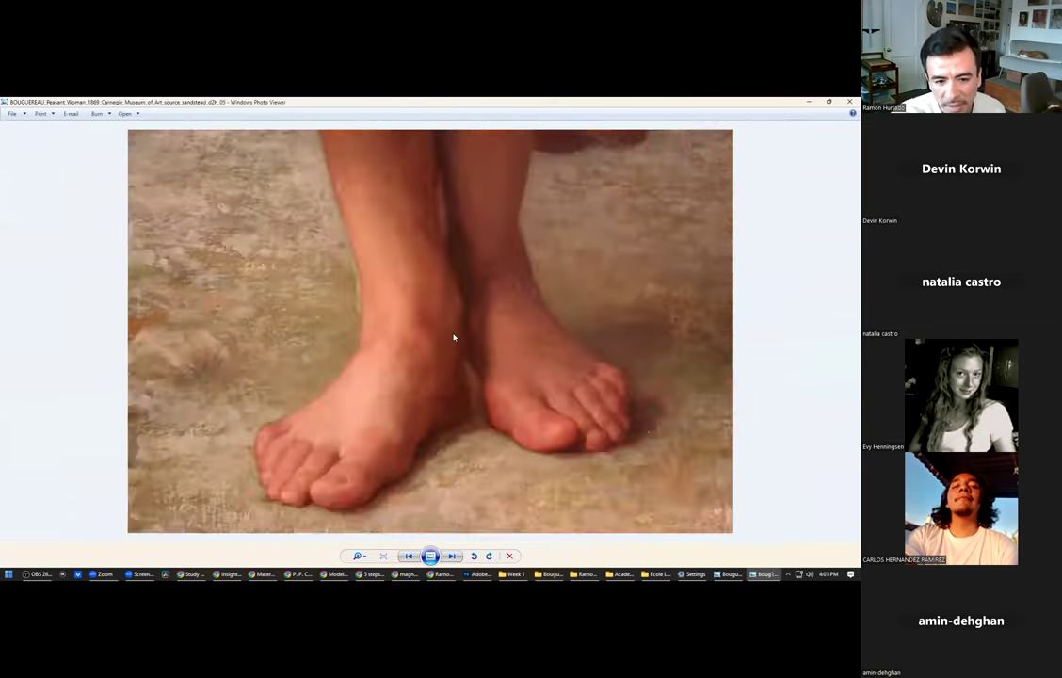
key(Right)
key(Right)
key(Right)
key(Right)
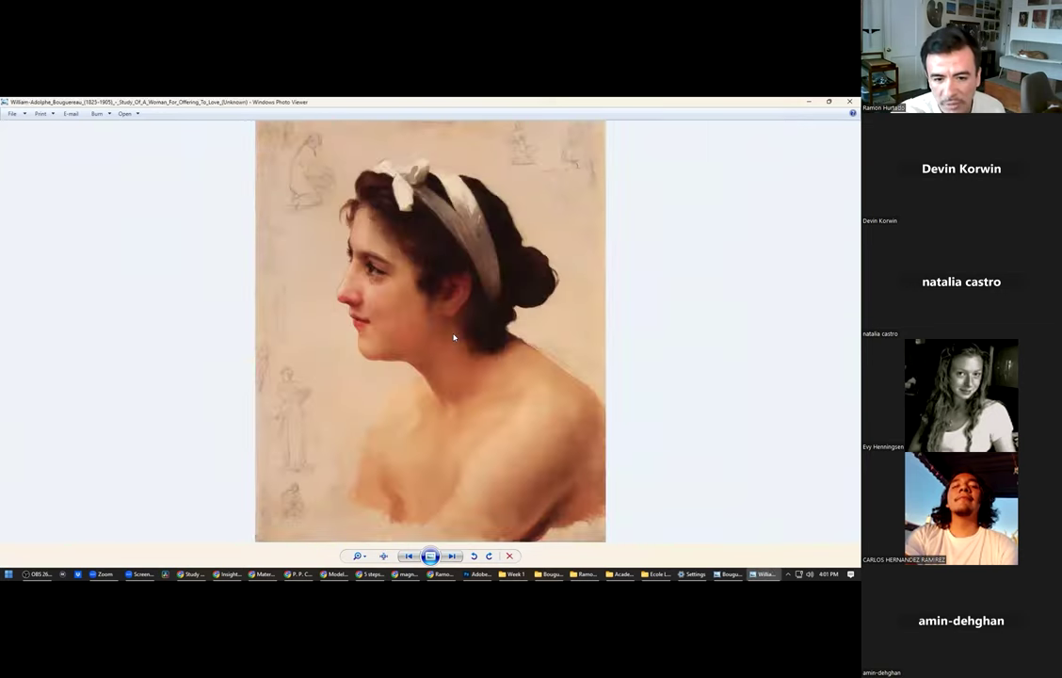
key(Right)
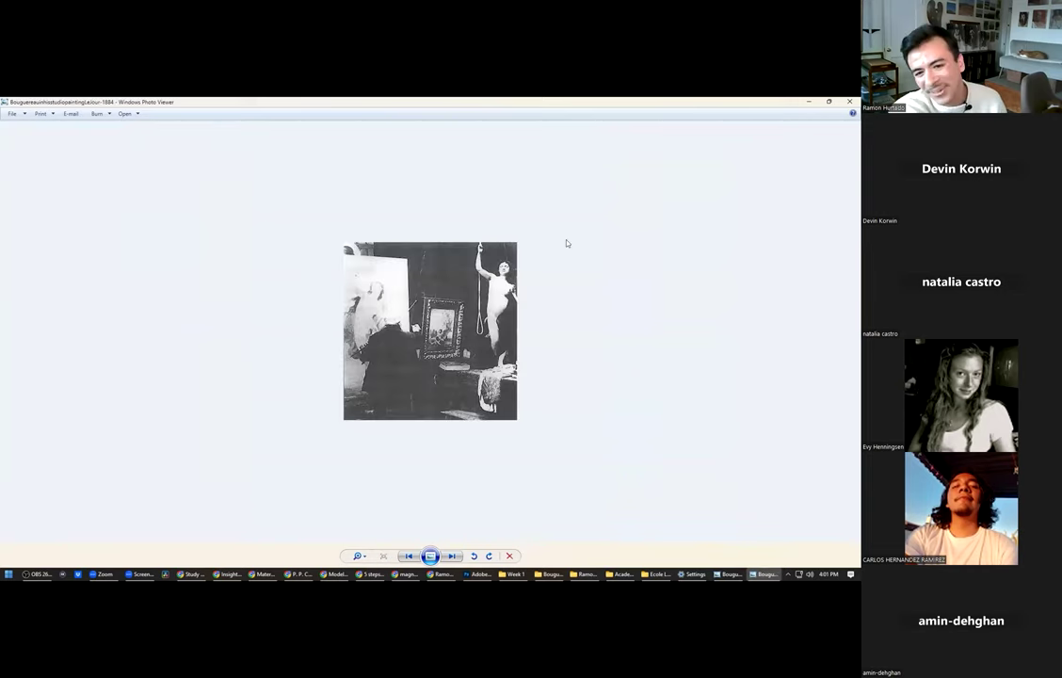
click(847, 103)
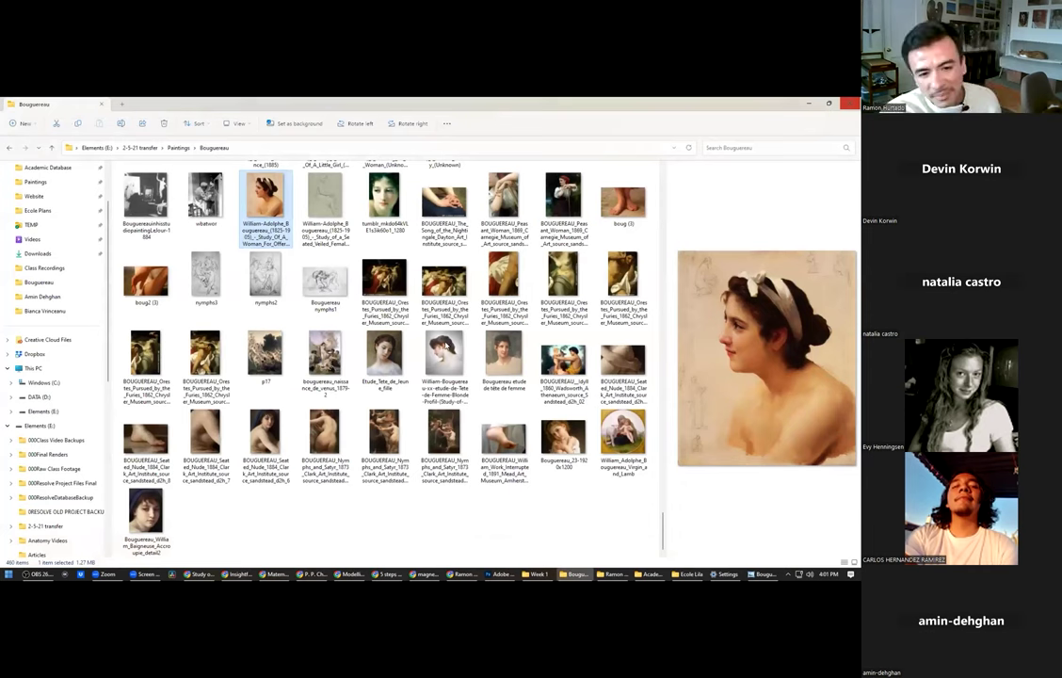
Open the "Bouguereau nymphs1" sketch, move on to "nymphs2" and examine its line drawing.
click(314, 279)
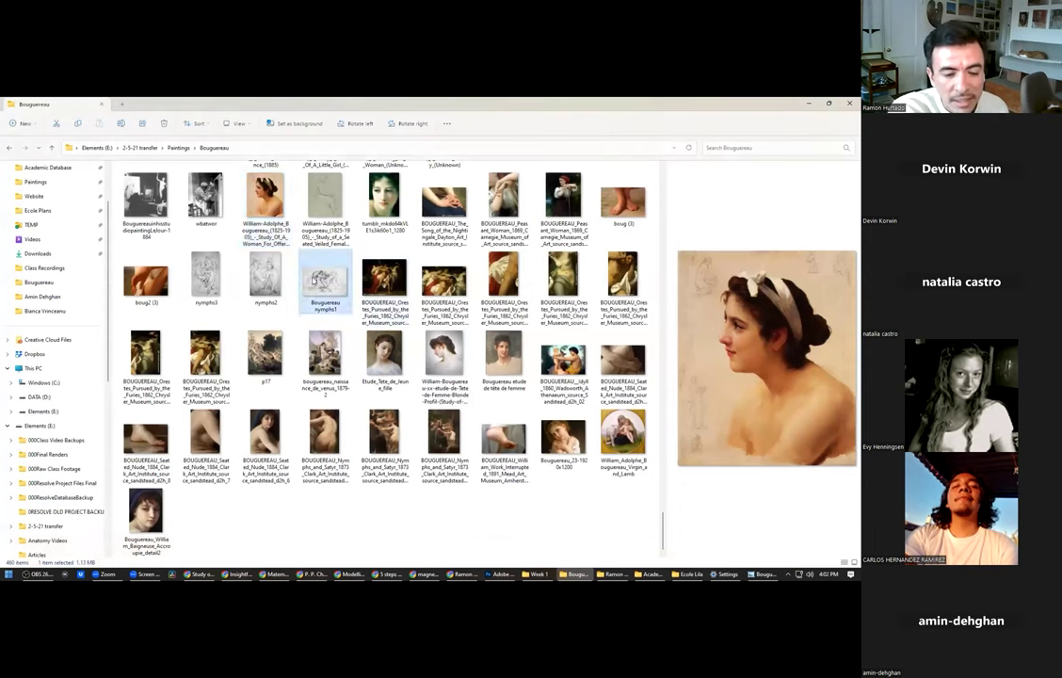
double_click(315, 280)
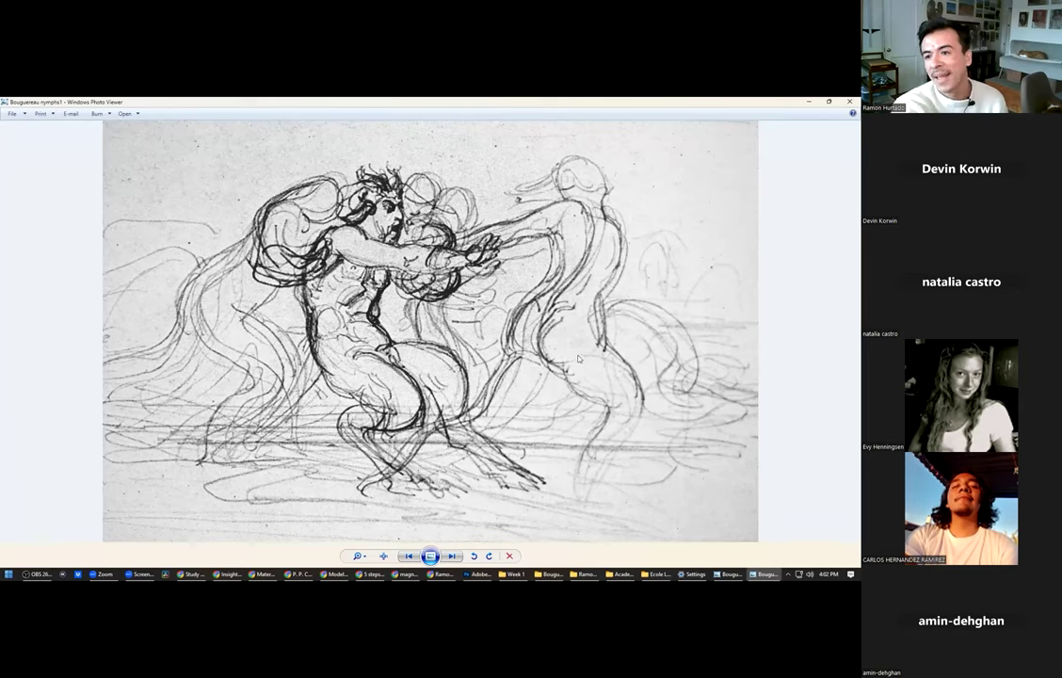
key(Right)
key(Right)
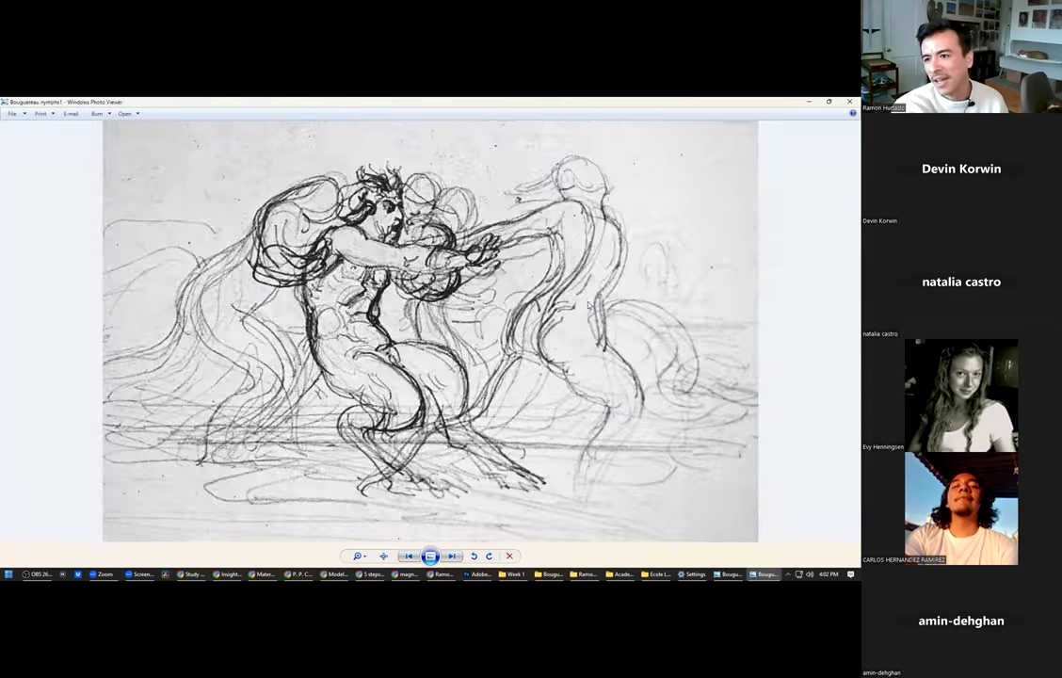
key(Right)
scroll(452, 269, up, 2)
scroll(452, 270, down, 2)
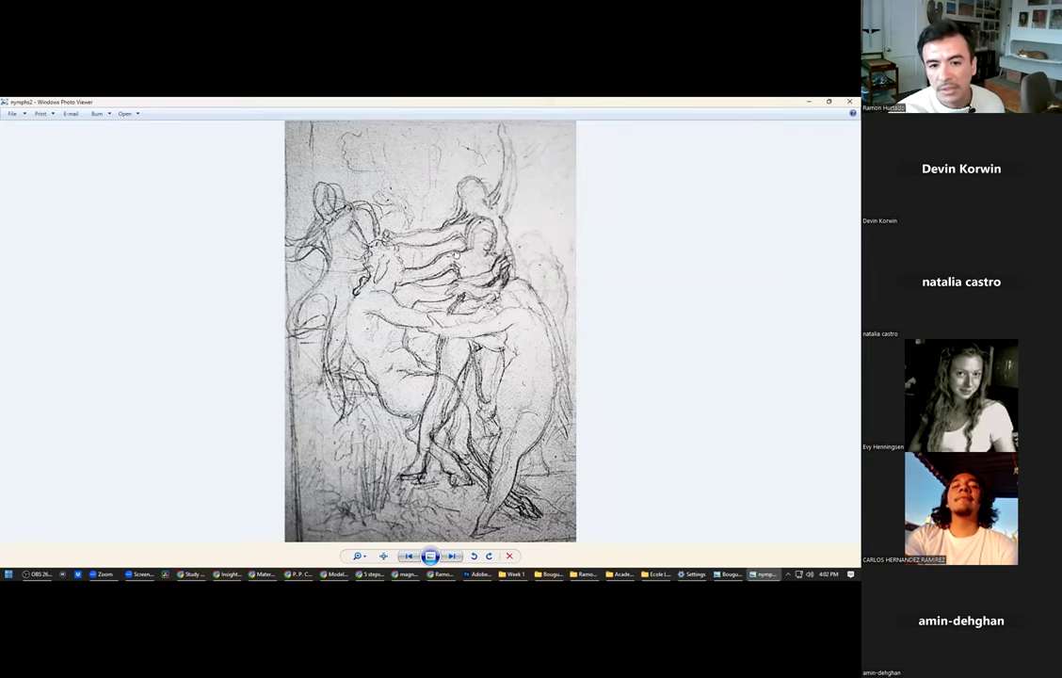
Examine the entwined figures in the "nymphs2" drawing up close, close the viewer, and preview "nymphs2" in the folder.
scroll(429, 240, up, 3)
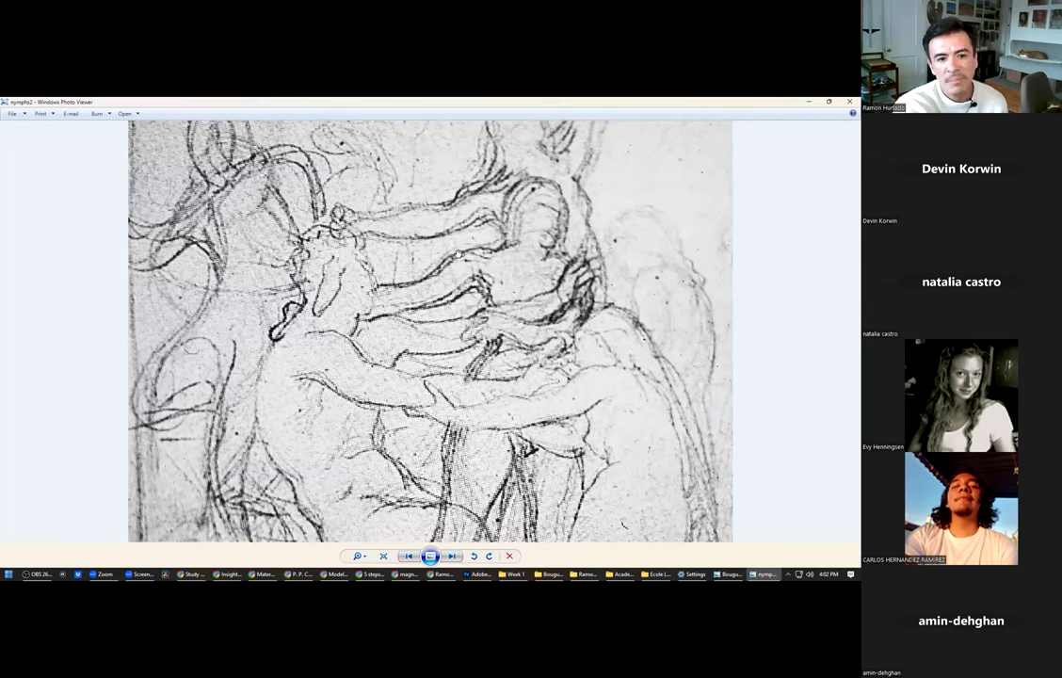
scroll(405, 223, down, 3)
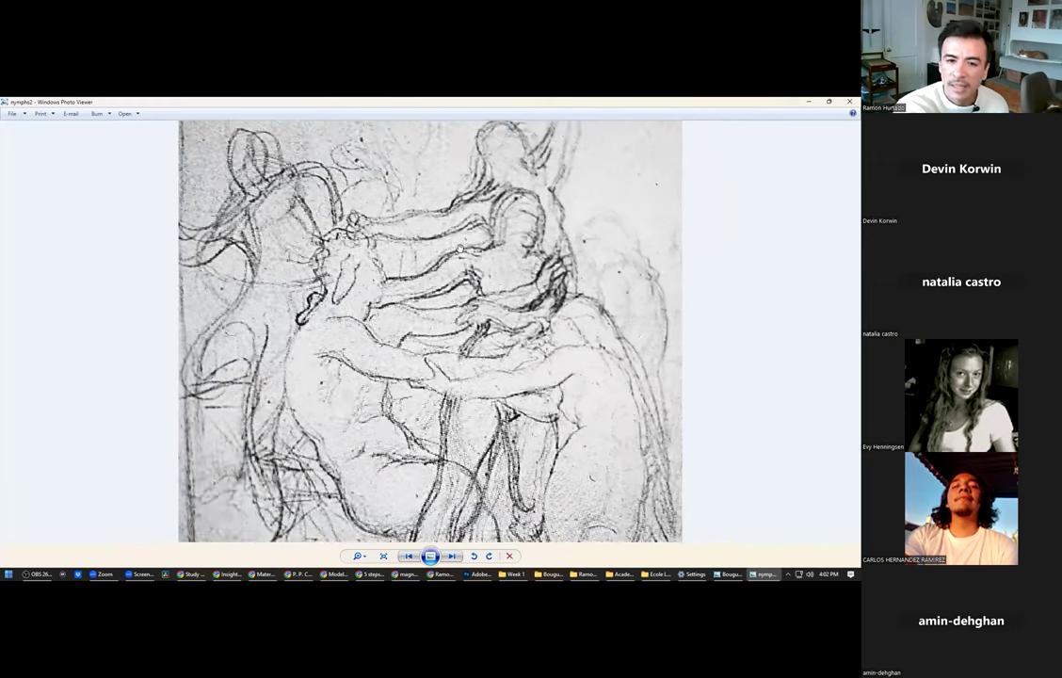
click(849, 101)
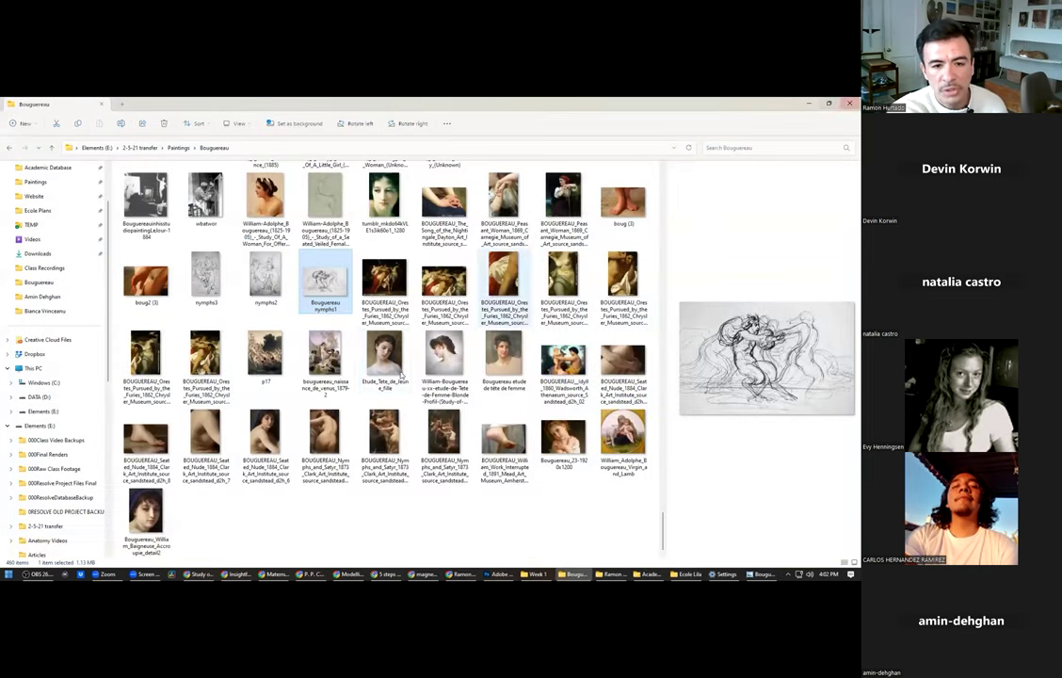
click(508, 495)
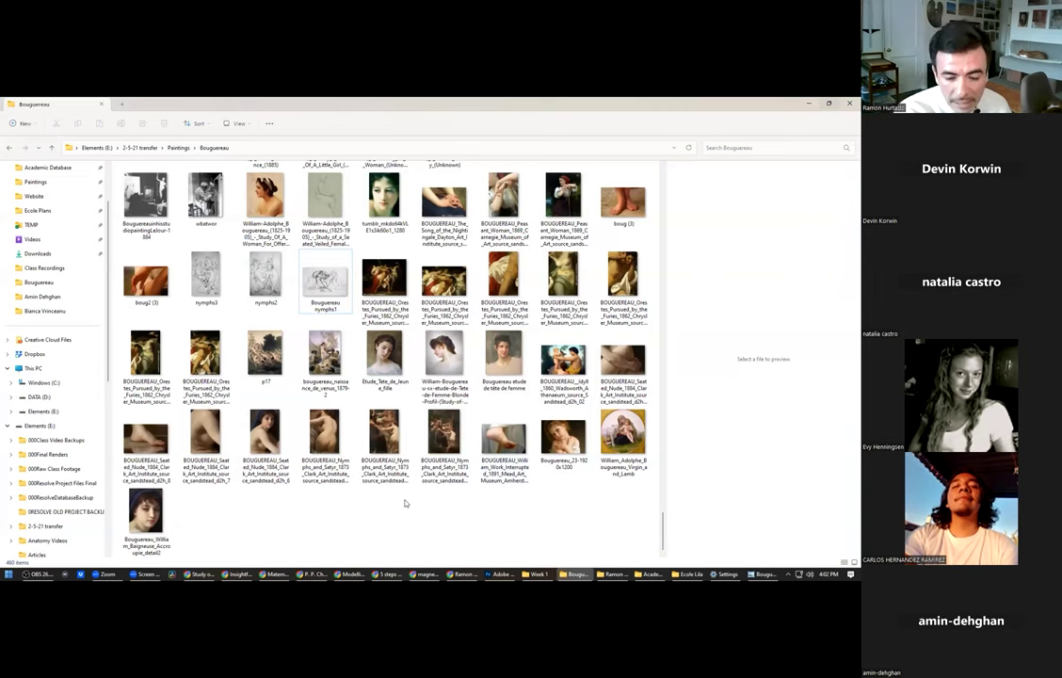
click(251, 276)
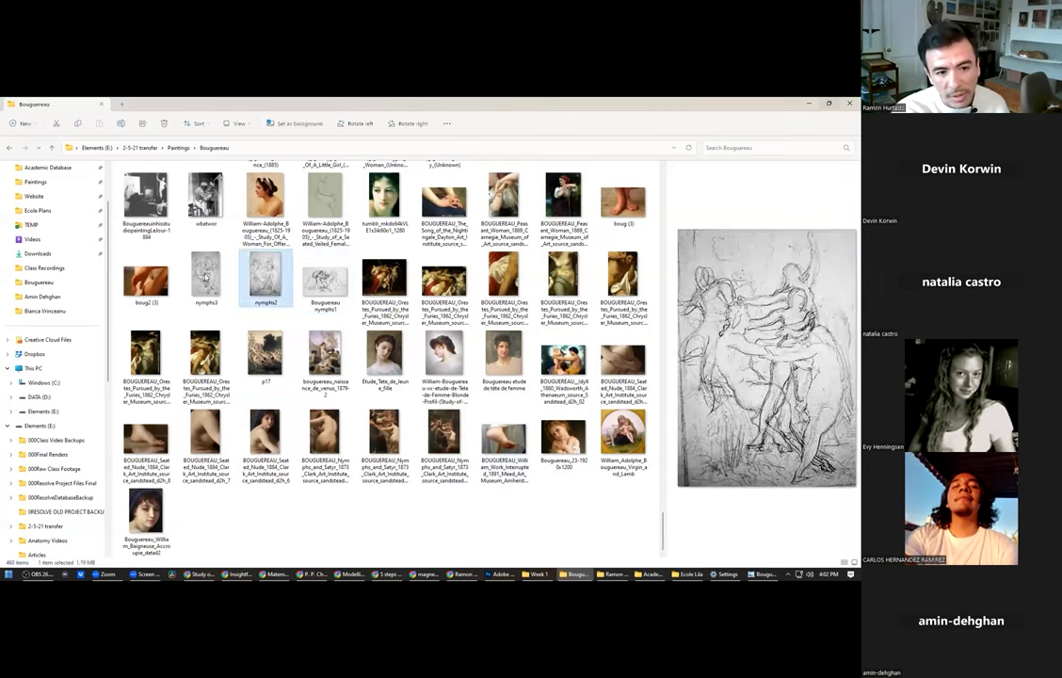
click(200, 276)
click(265, 277)
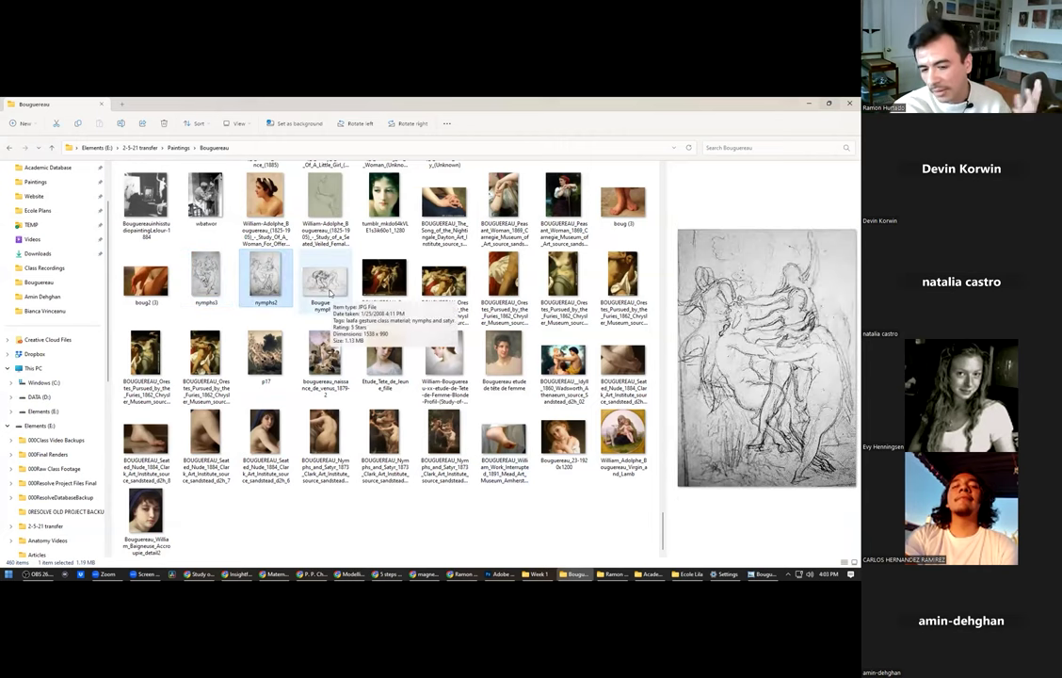
Return to the Bouguereau folder, preview the study of a seated veiled female figure, and look through the other thumbnails.
key(alt+Left)
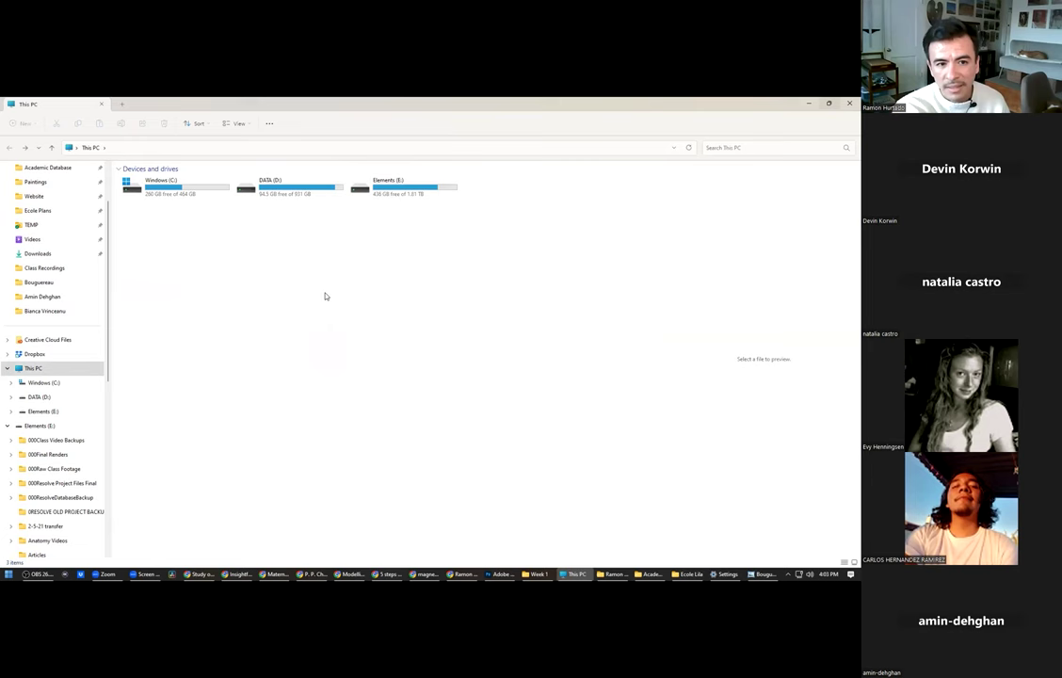
click(24, 148)
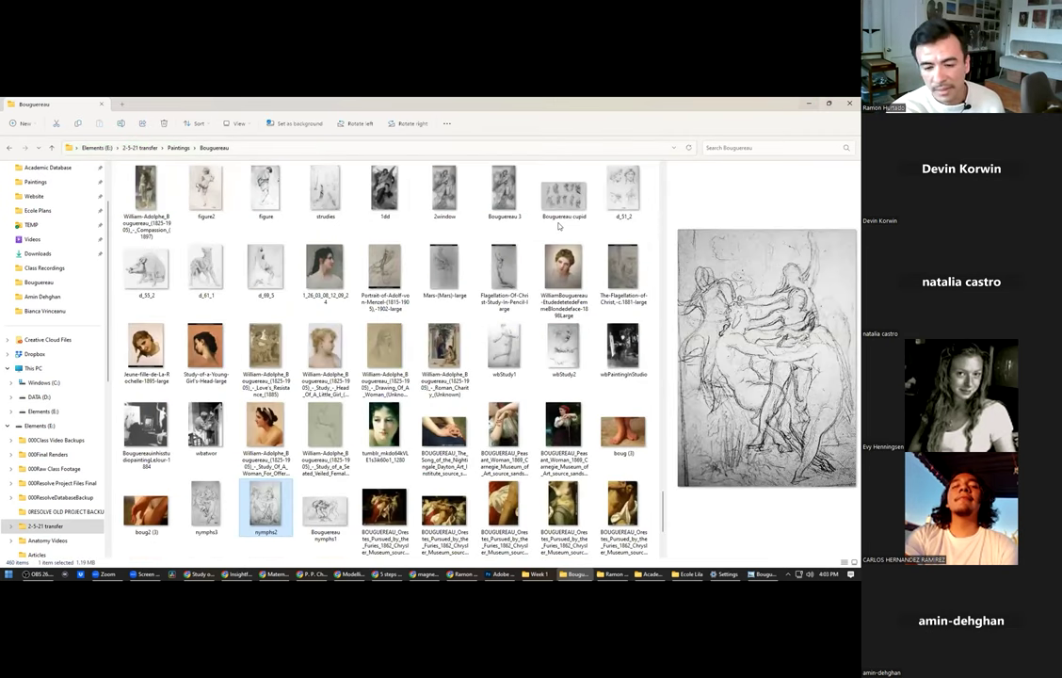
click(331, 430)
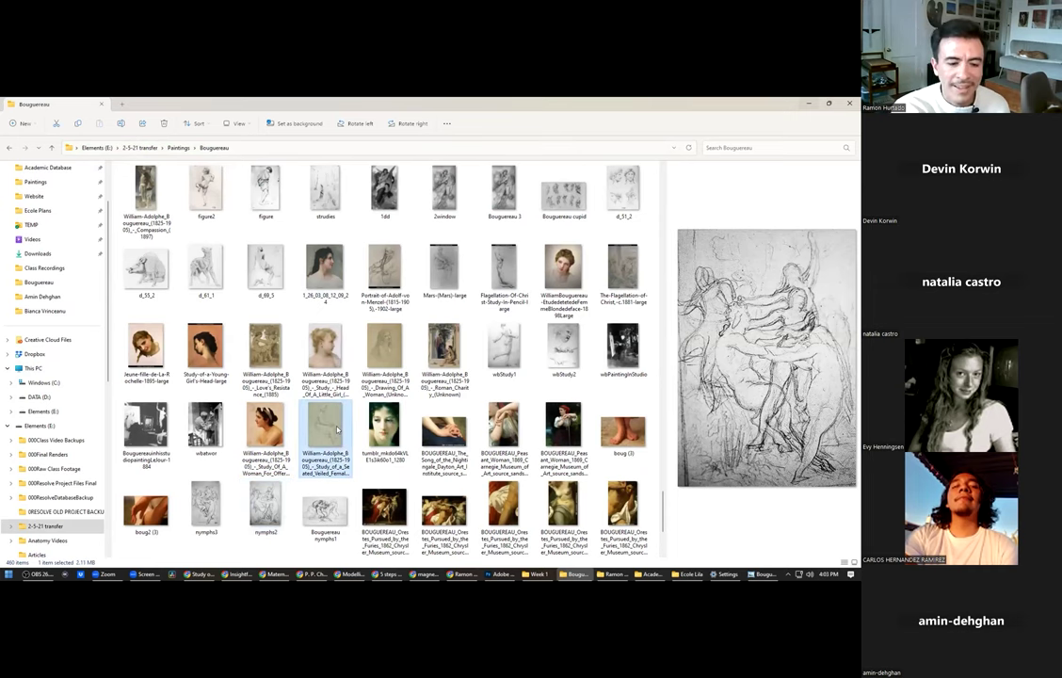
scroll(343, 435, down, 3)
scroll(348, 439, up, 10)
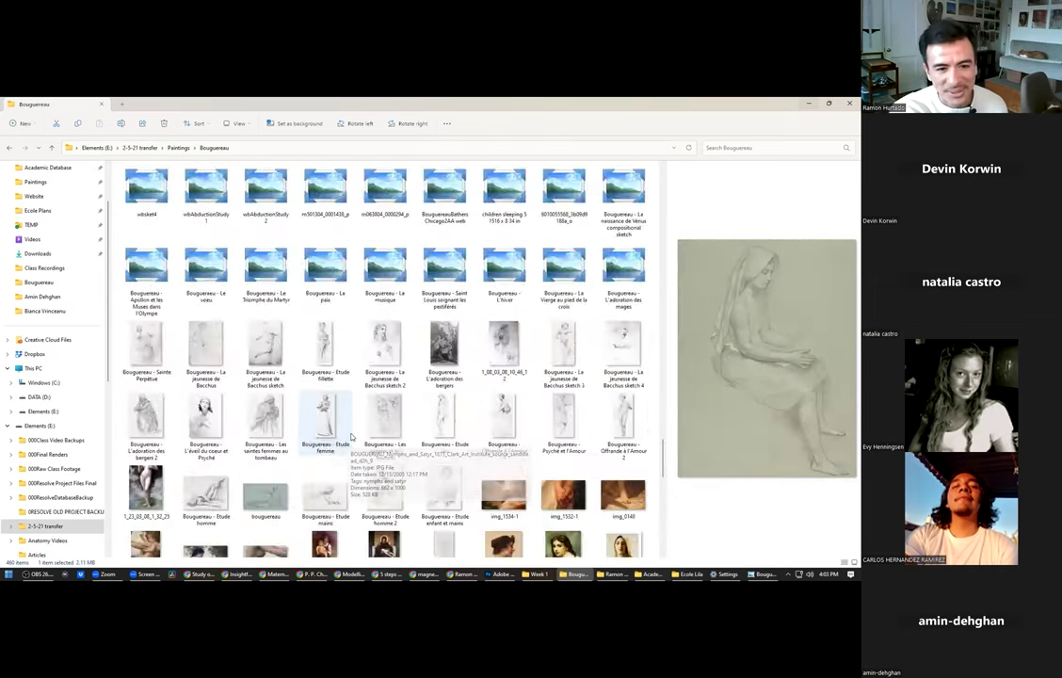
Open the bearded face caricature "08-513807" at full size, and close the viewer.
click(444, 261)
double_click(461, 268)
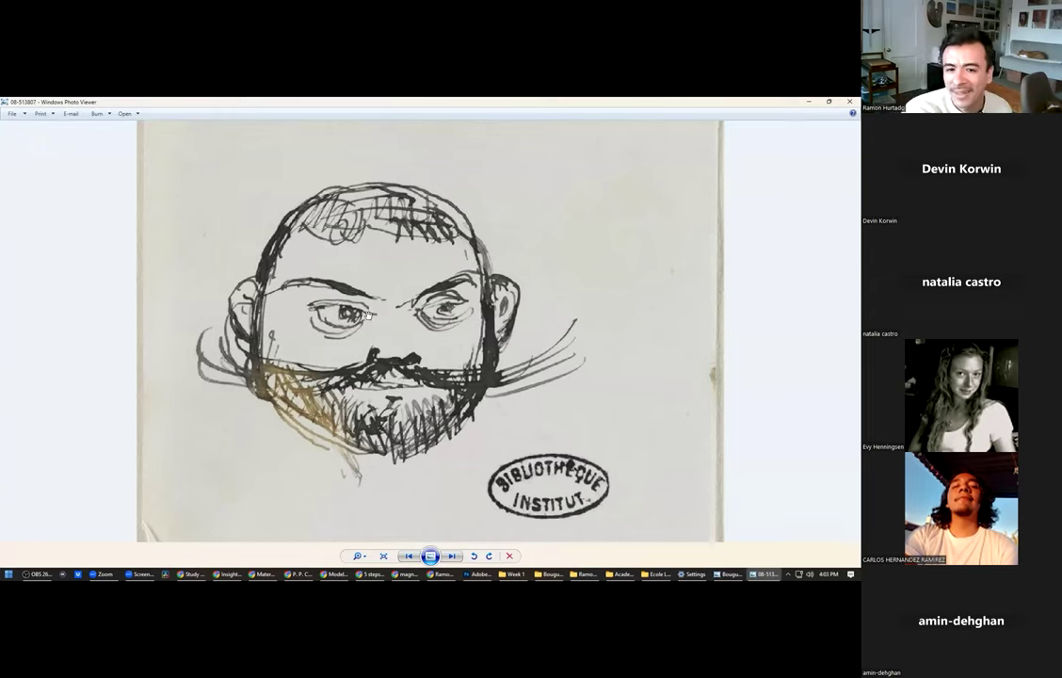
click(850, 101)
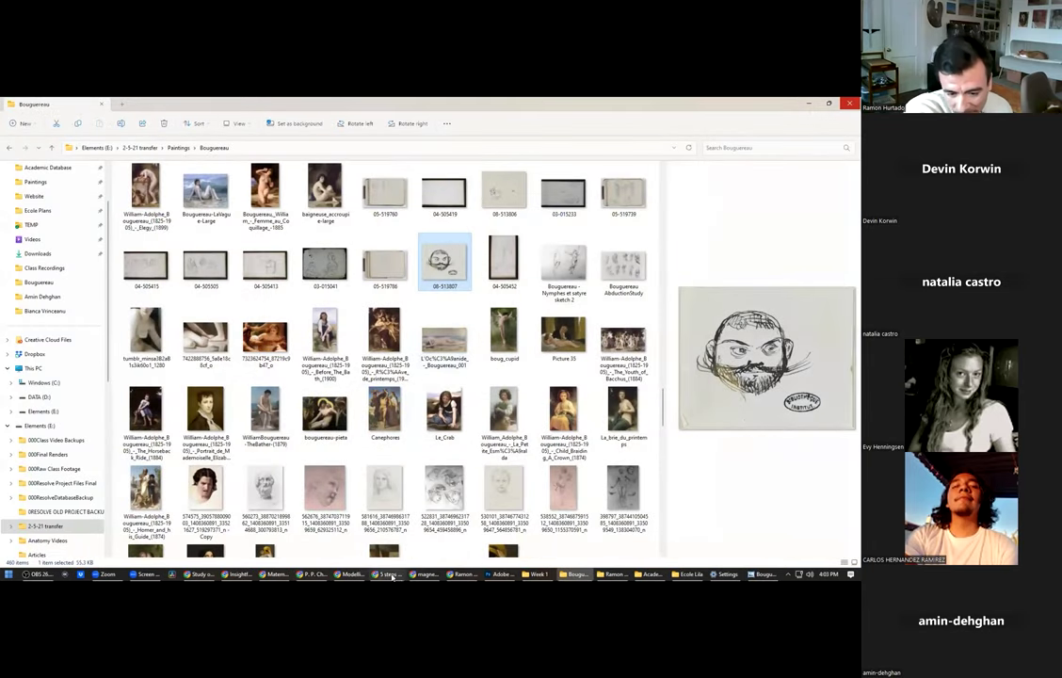
Switch to the Chrome window with the Modelling guide and open the 19th C Database page of the instructor's website in a new tab.
click(457, 576)
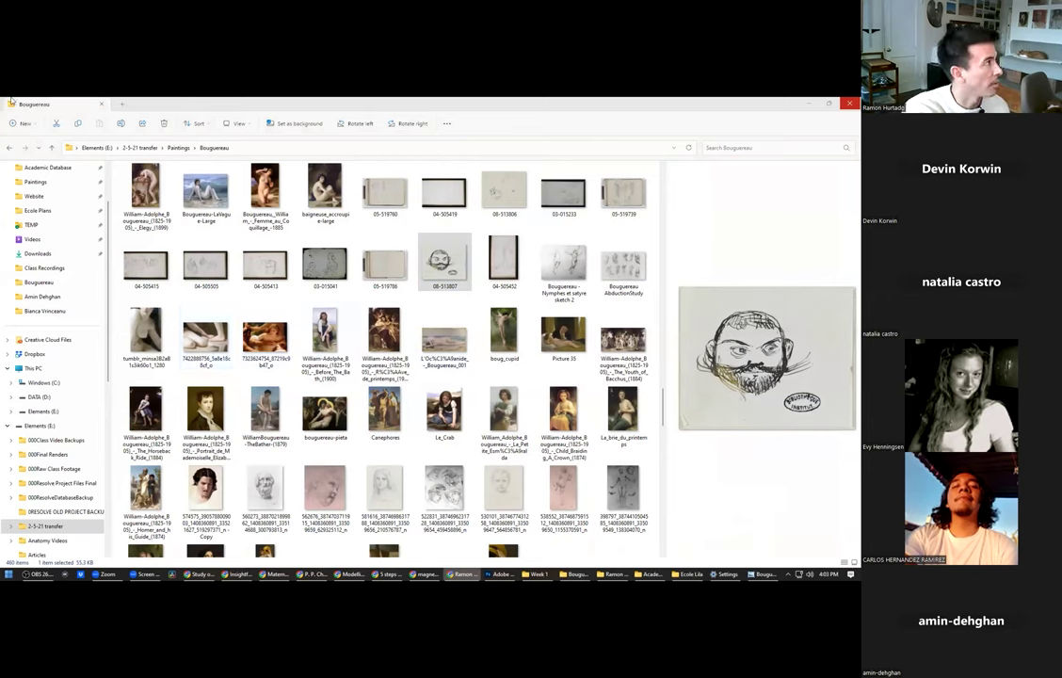
click(445, 262)
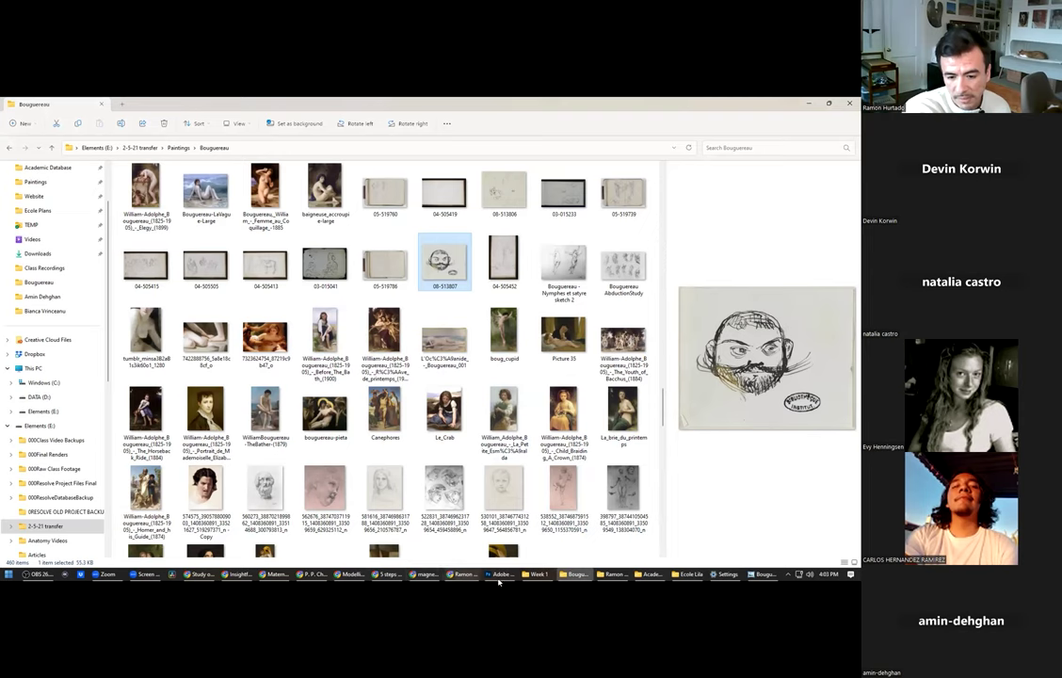
mouse_move(423, 575)
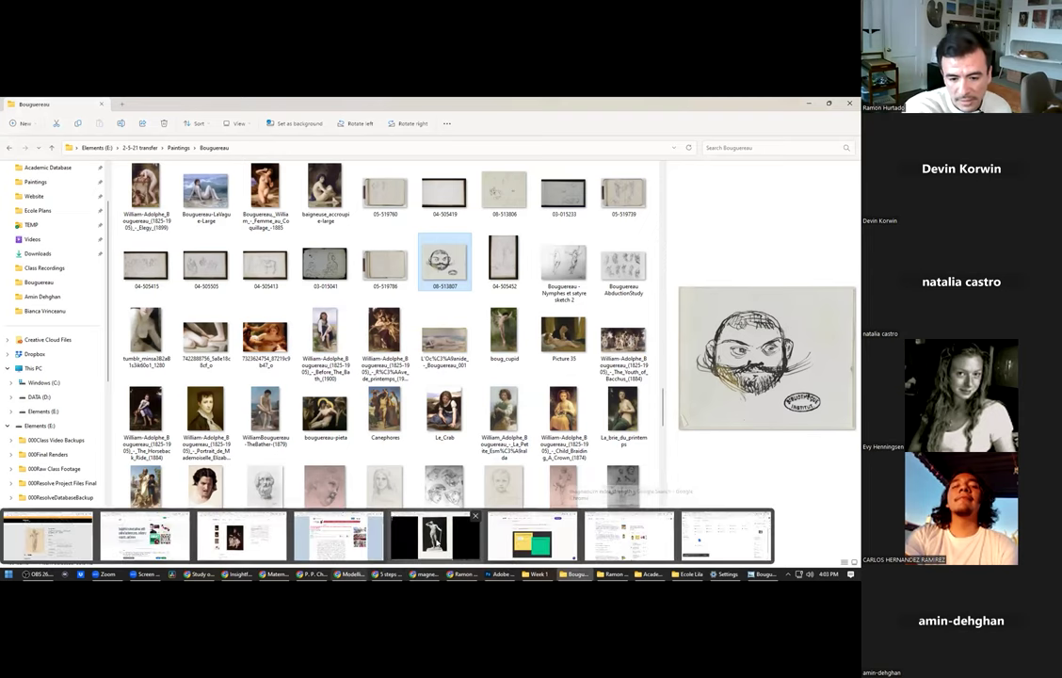
click(435, 539)
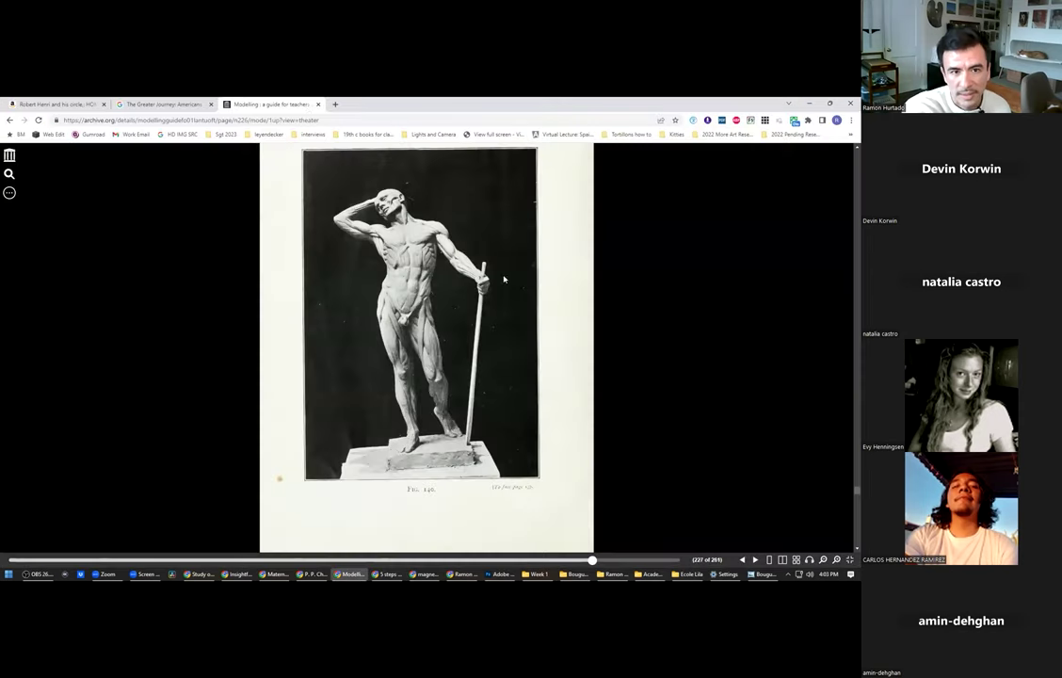
click(334, 103)
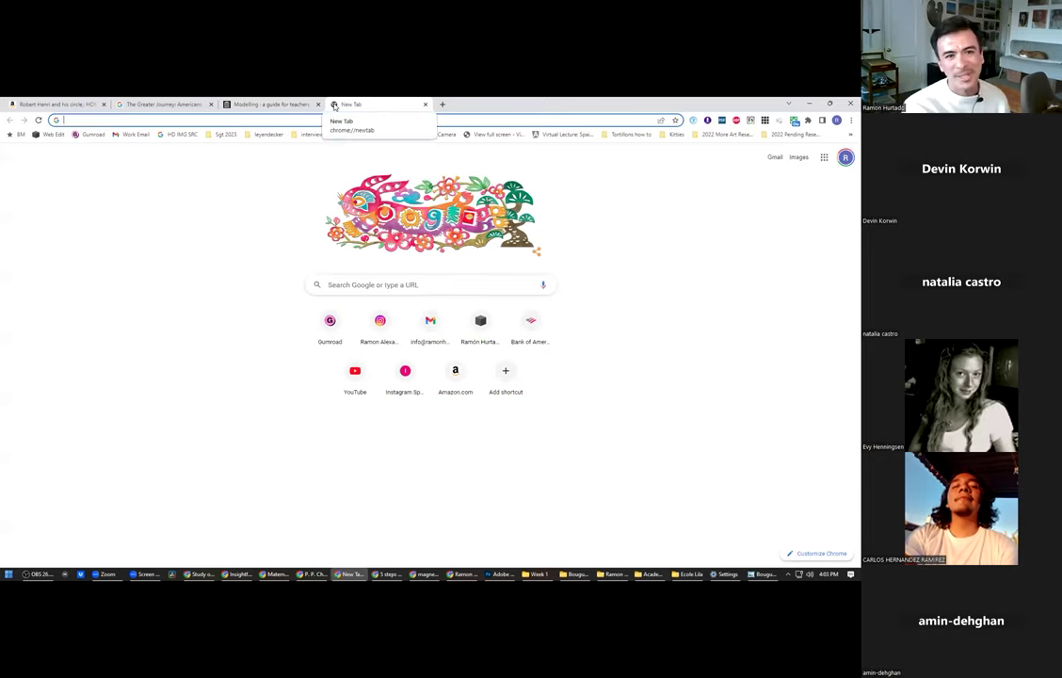
text(ramon)
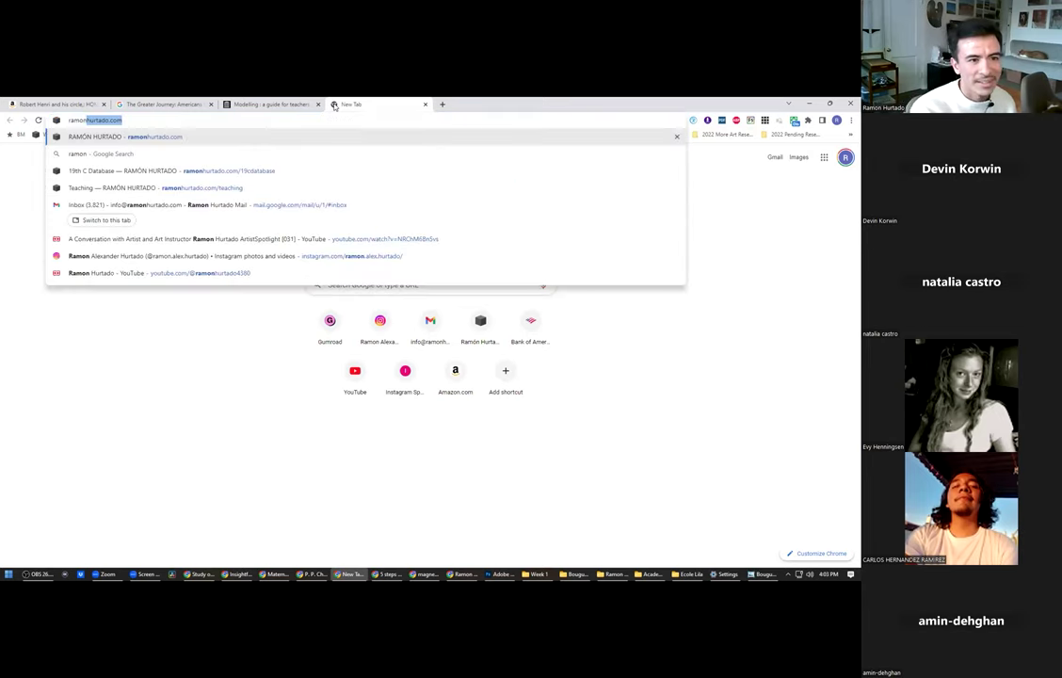
key(Down)
key(Down)
key(Down)
key(Return)
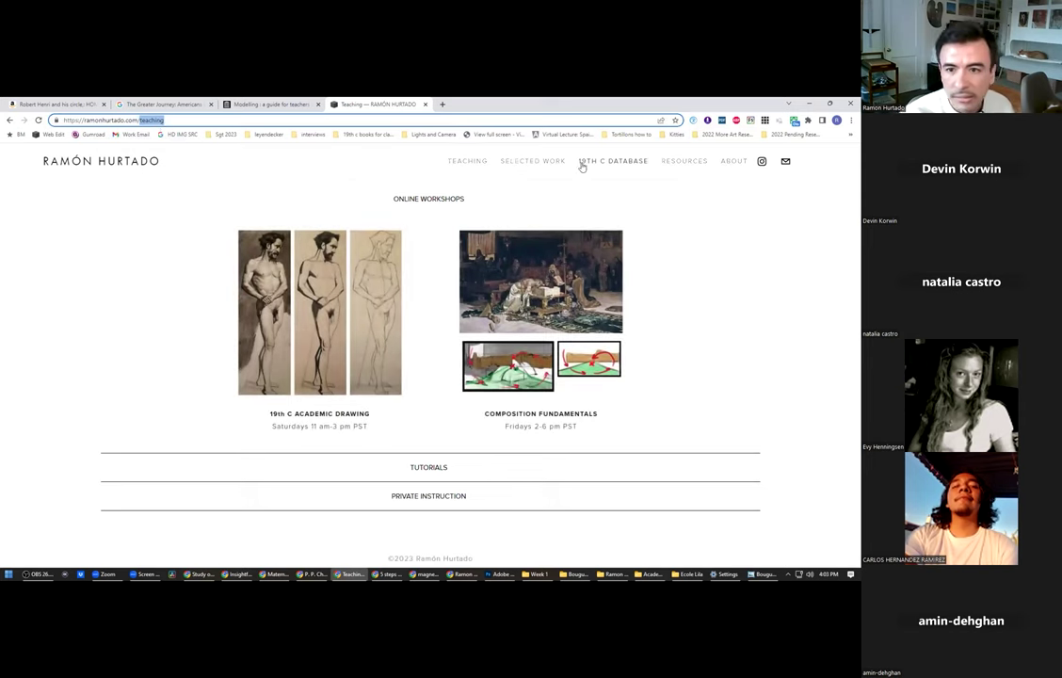
click(611, 161)
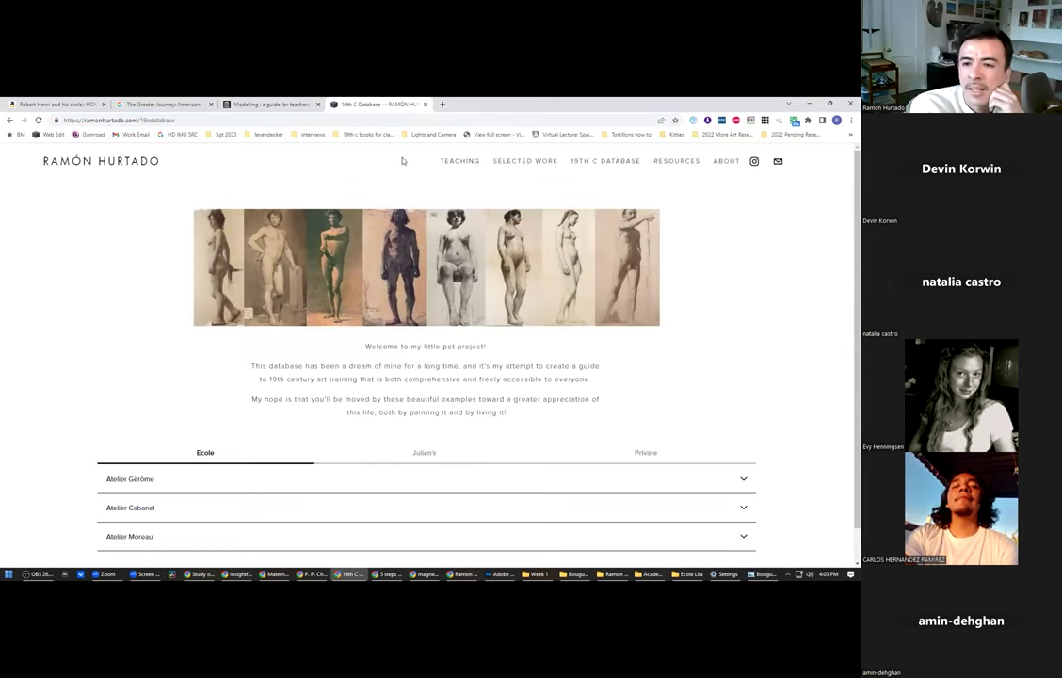
Expand Atelier Bouguereau/Robert-Fleury under Julian's and look through its figure paintings and drawings.
scroll(482, 268, down, 1)
click(451, 421)
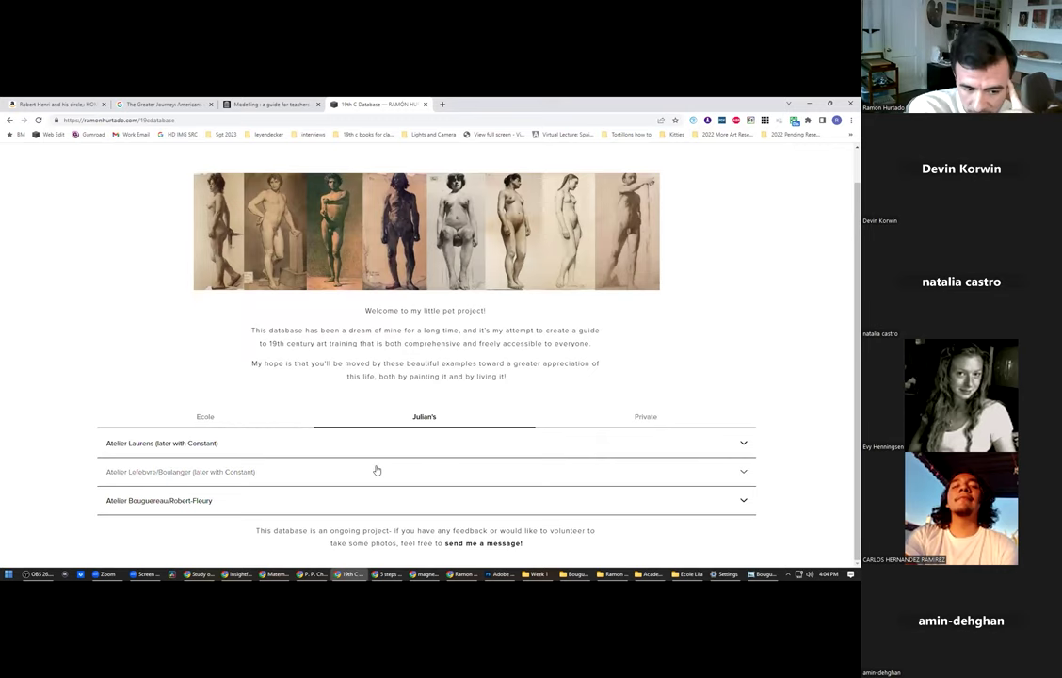
click(285, 504)
scroll(380, 462, down, 3)
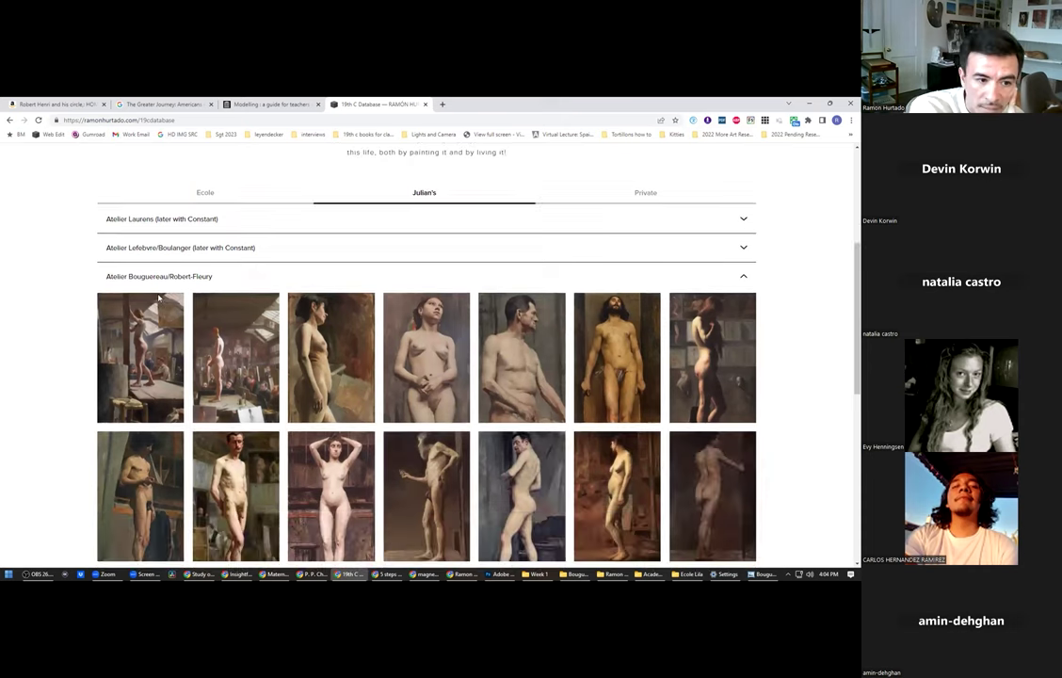
scroll(196, 285, down, 1)
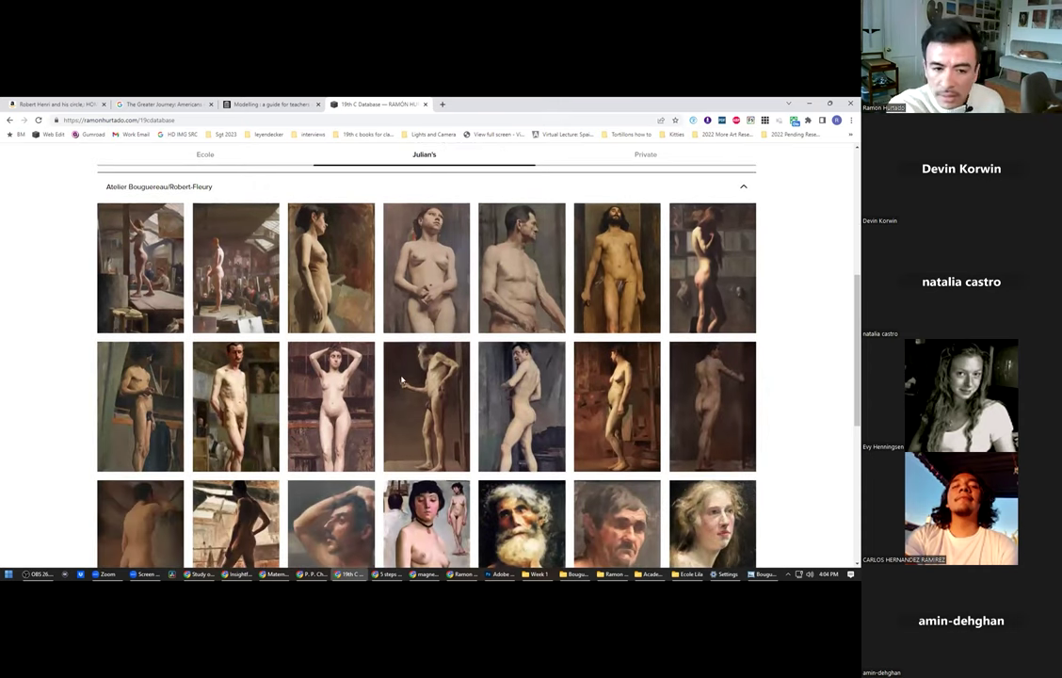
scroll(472, 356, down, 3)
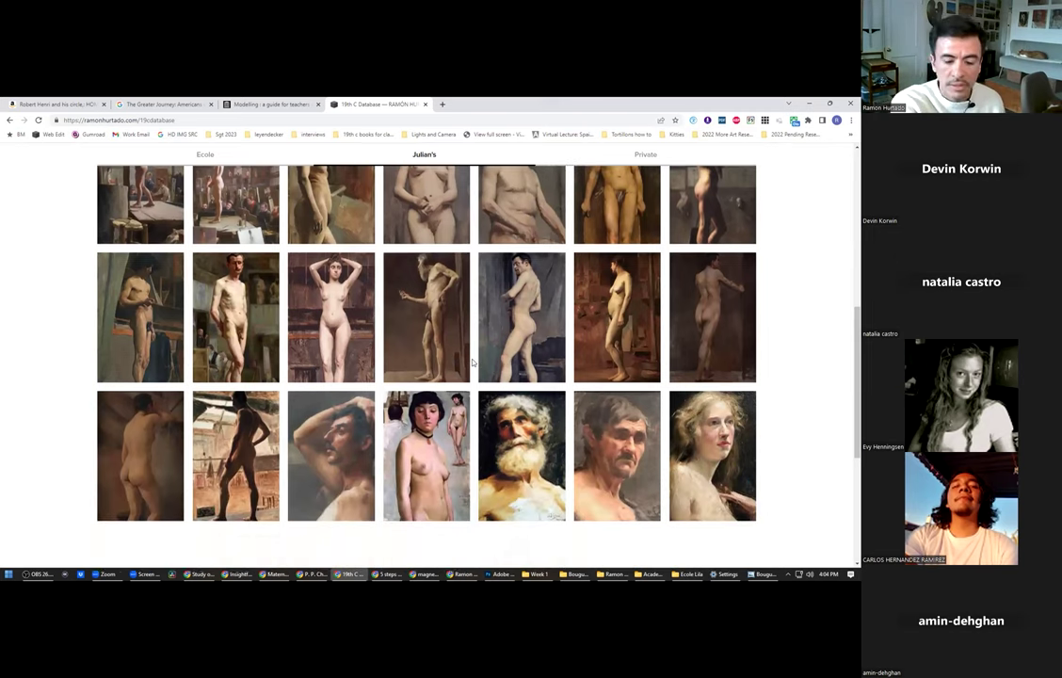
scroll(476, 363, down, 2)
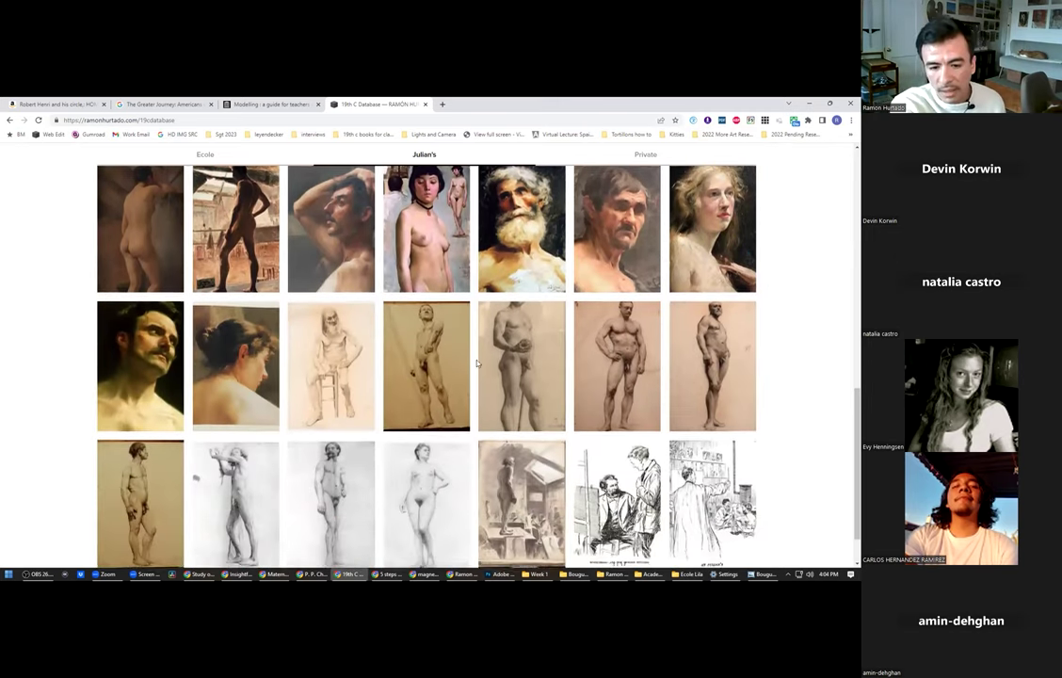
Search Google for "robert fleury" in a new tab and show the image results.
key(ctrl+t)
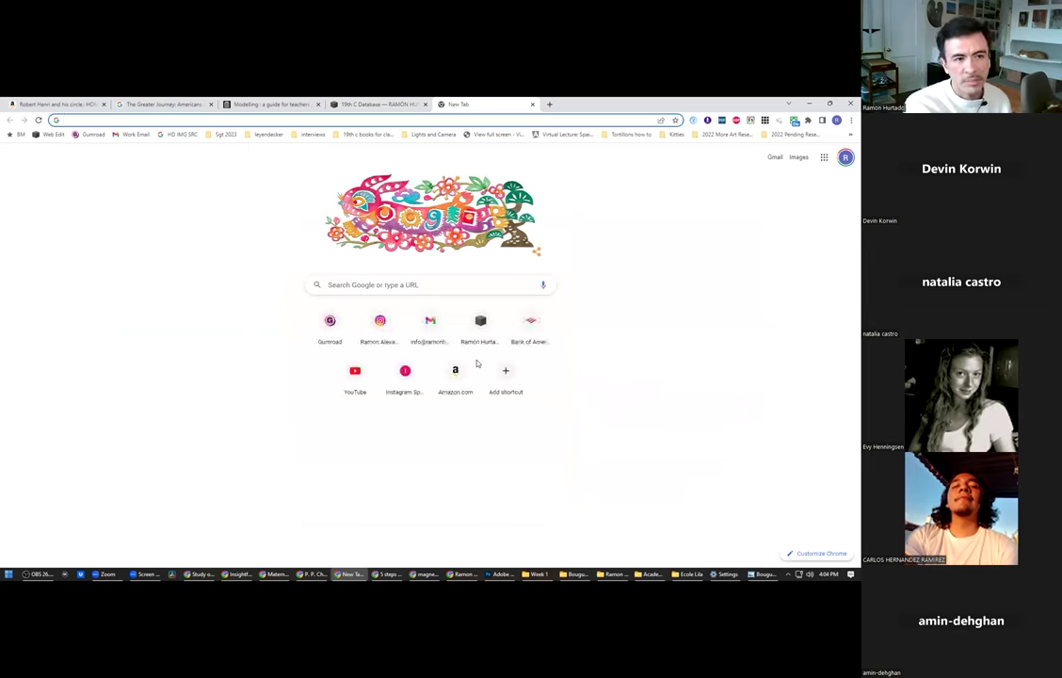
text(robert)
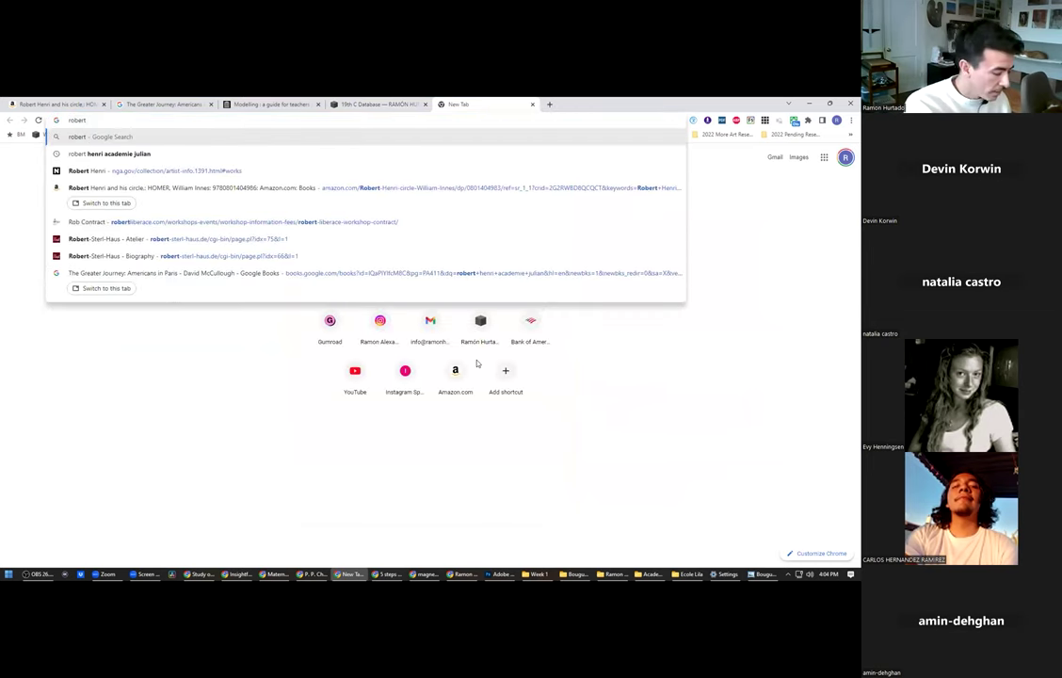
text( fleury)
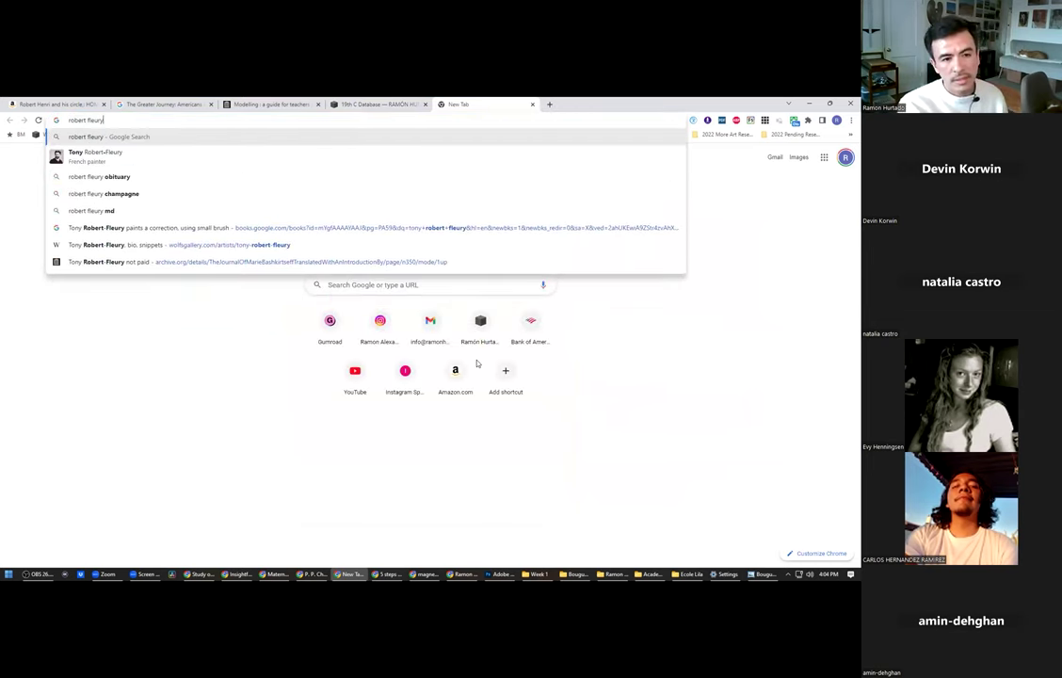
key(Return)
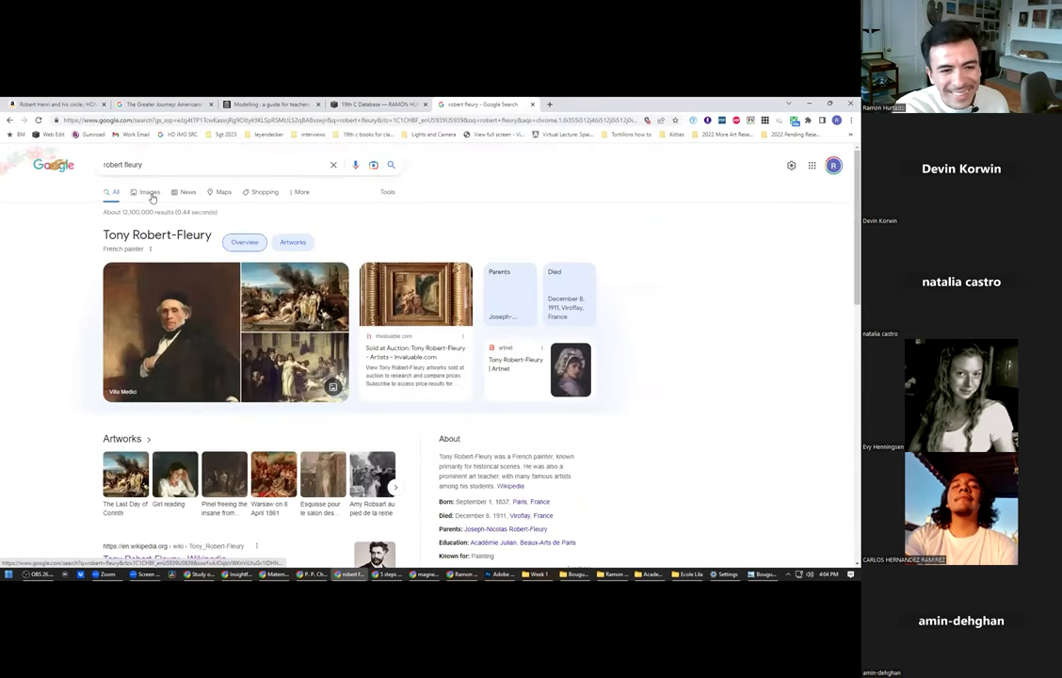
click(150, 197)
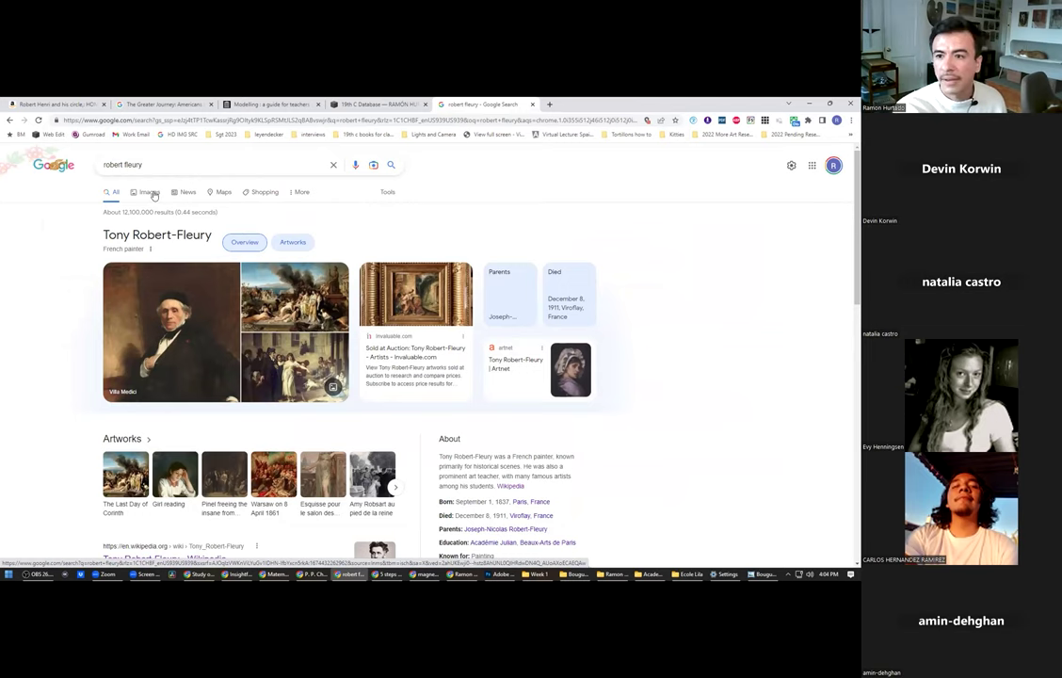
click(151, 193)
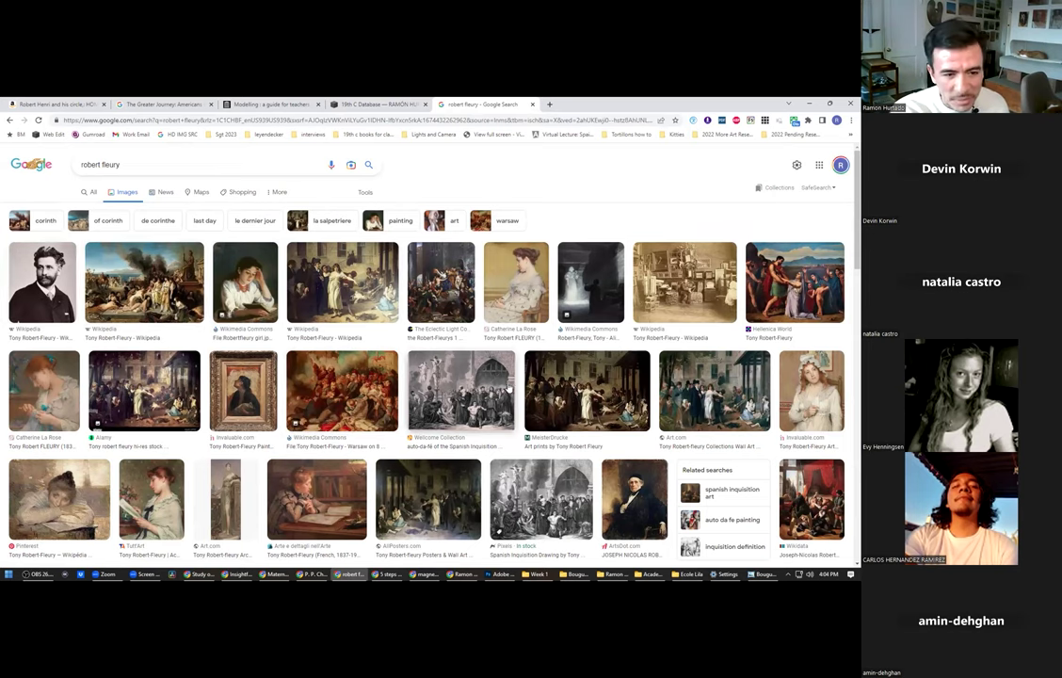
Open Robert-Fleury's "Le Dernier Jour de Corinthe" from its Wikipedia article as the original image file and enlarge it.
click(144, 246)
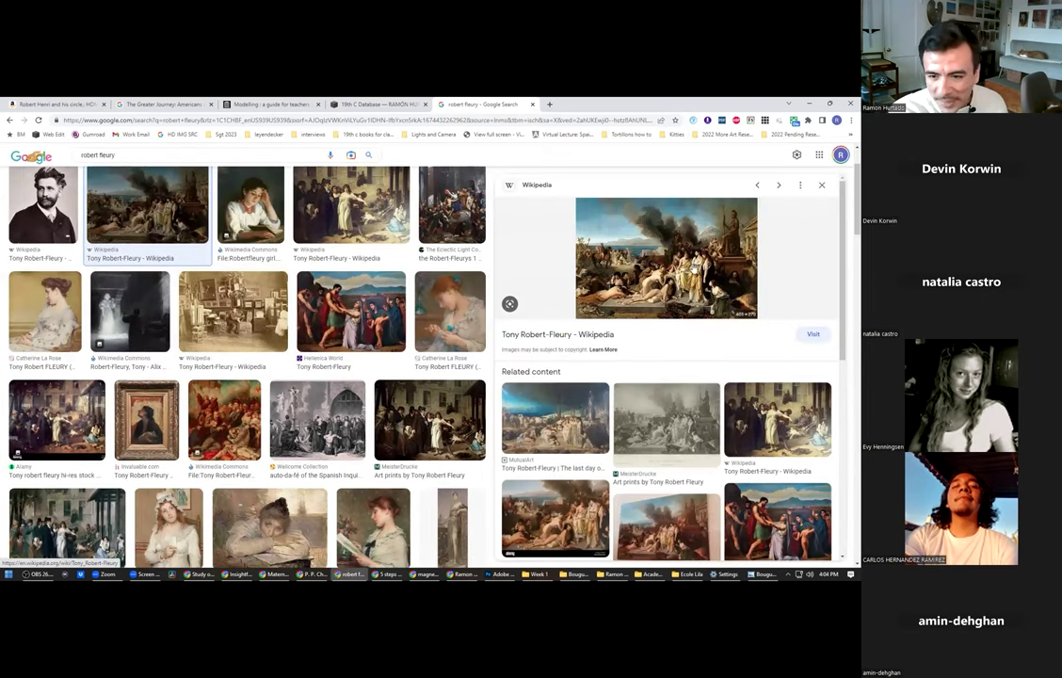
click(672, 262)
scroll(468, 326, down, 2)
scroll(469, 326, down, 3)
click(514, 318)
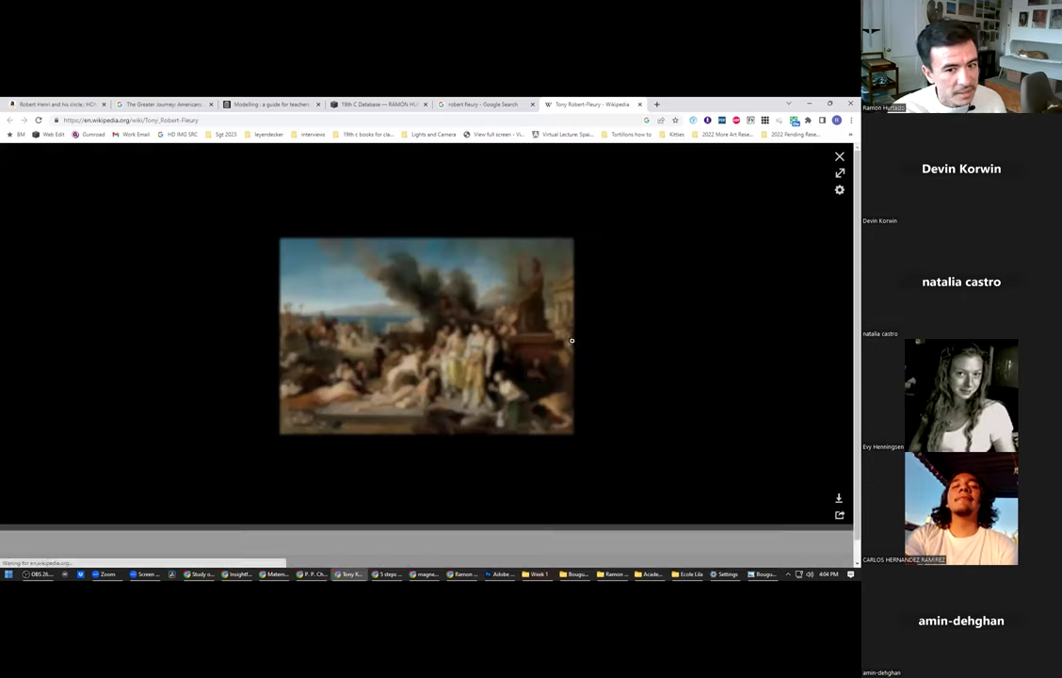
click(540, 339)
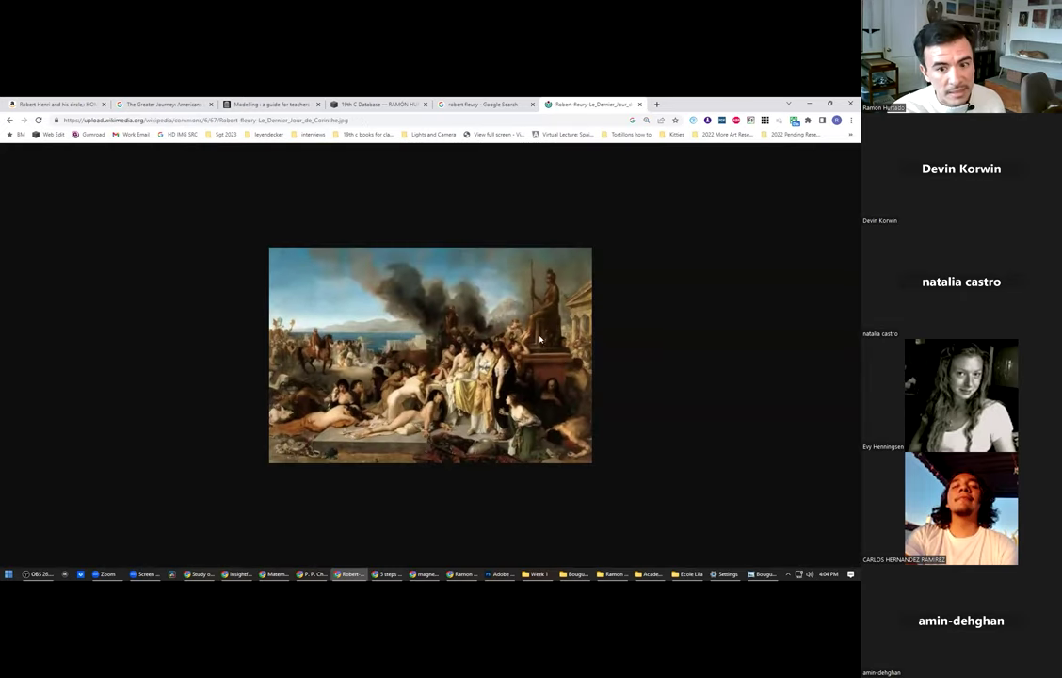
ctrl+scroll(512, 320, up, 4)
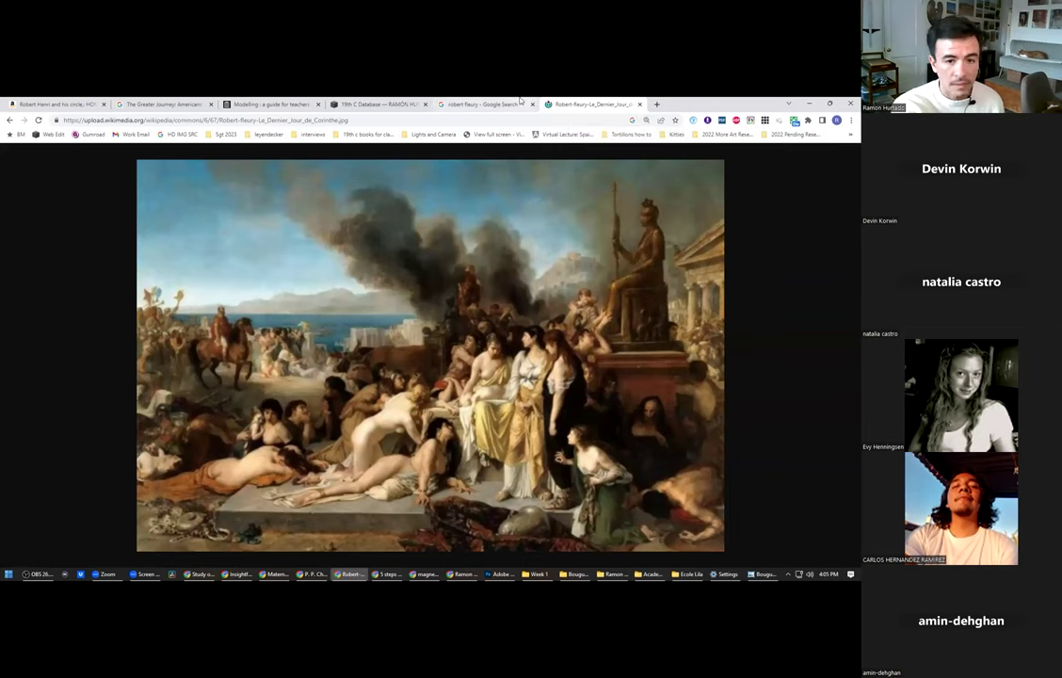
Return to the "robert fleury" image results, browse the paintings and preview the MutualArt version of "The last day of Corinth".
click(481, 104)
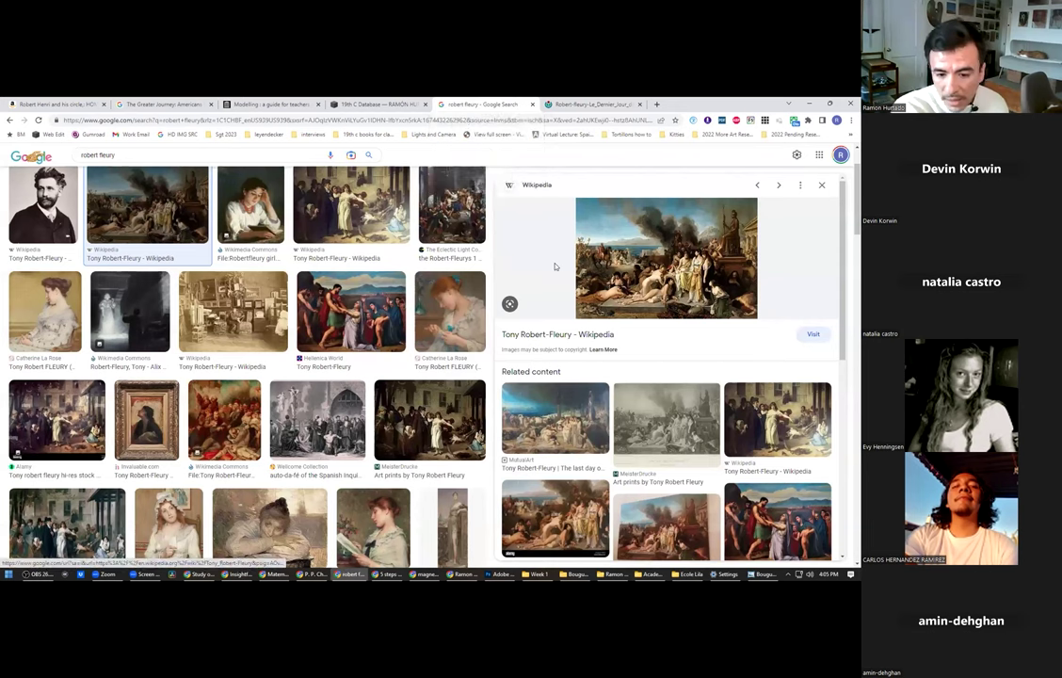
scroll(615, 313, down, 1)
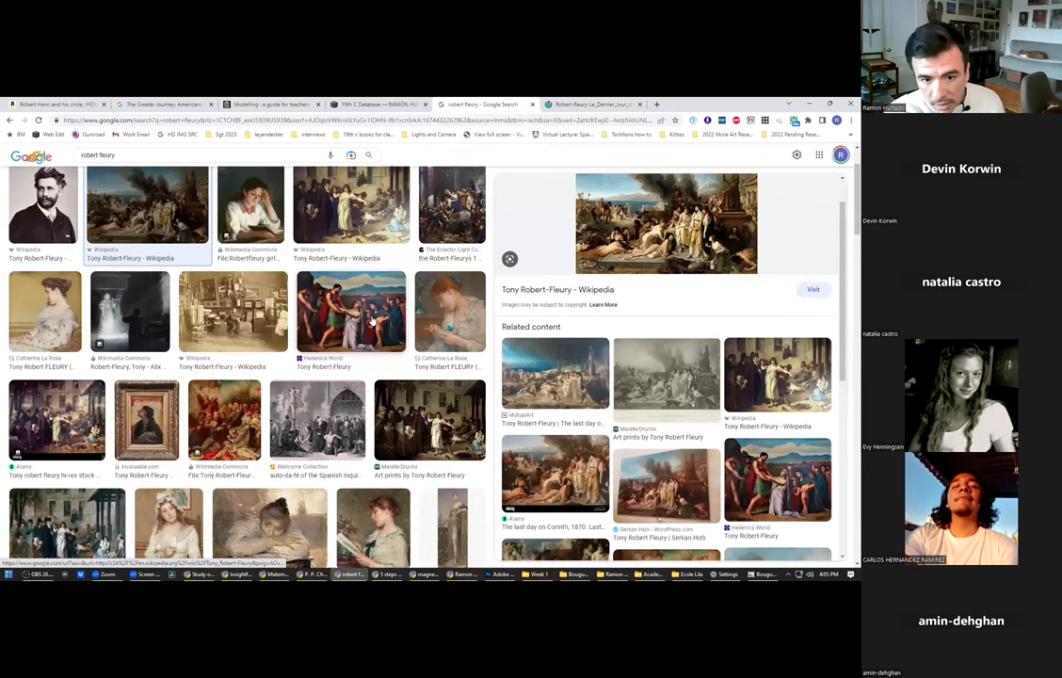
scroll(370, 320, down, 1)
scroll(284, 312, down, 1)
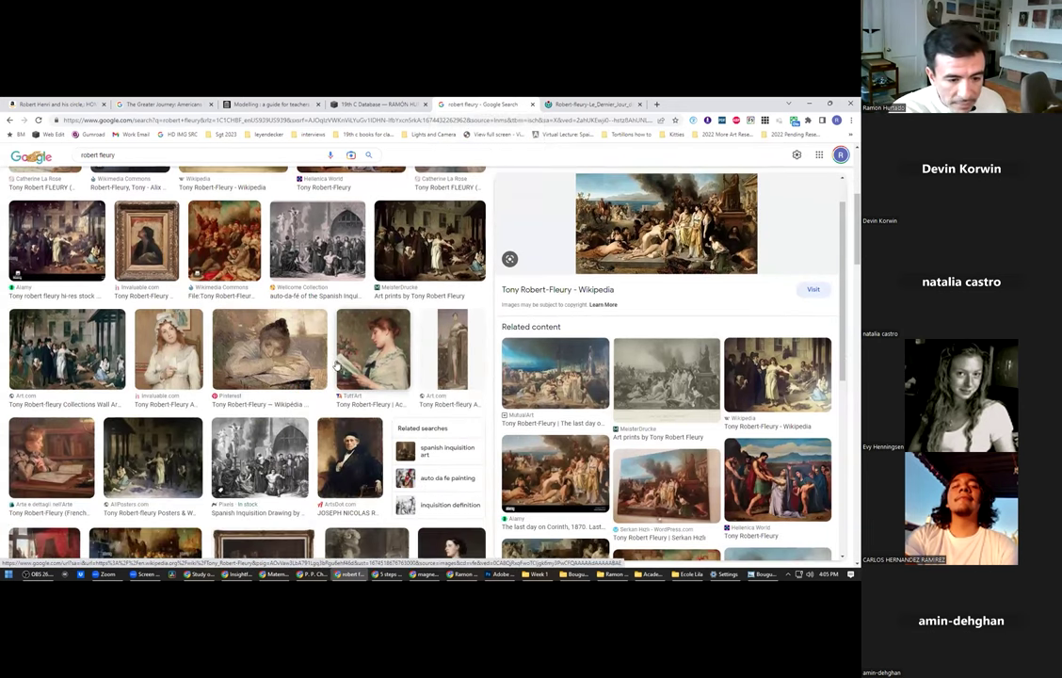
scroll(287, 377, down, 1)
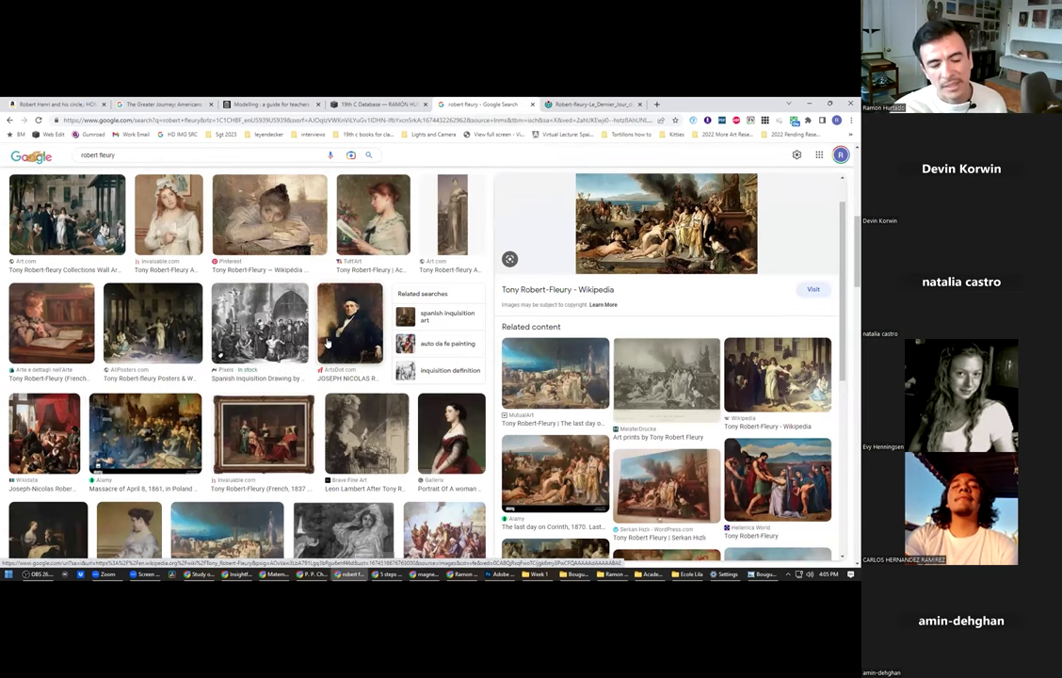
scroll(320, 344, down, 3)
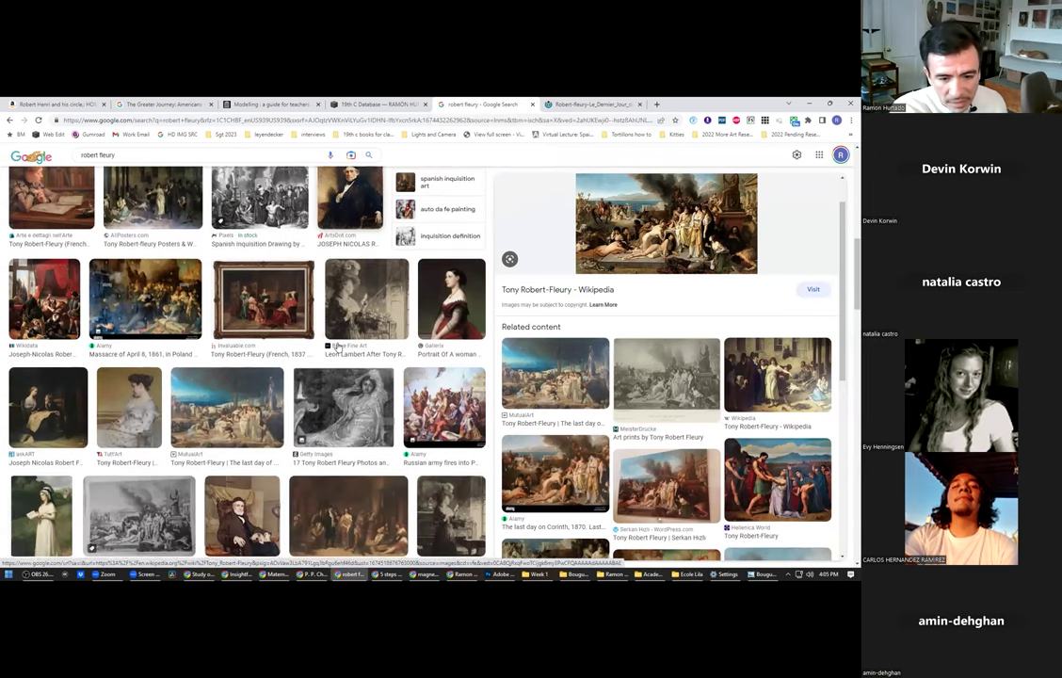
click(224, 294)
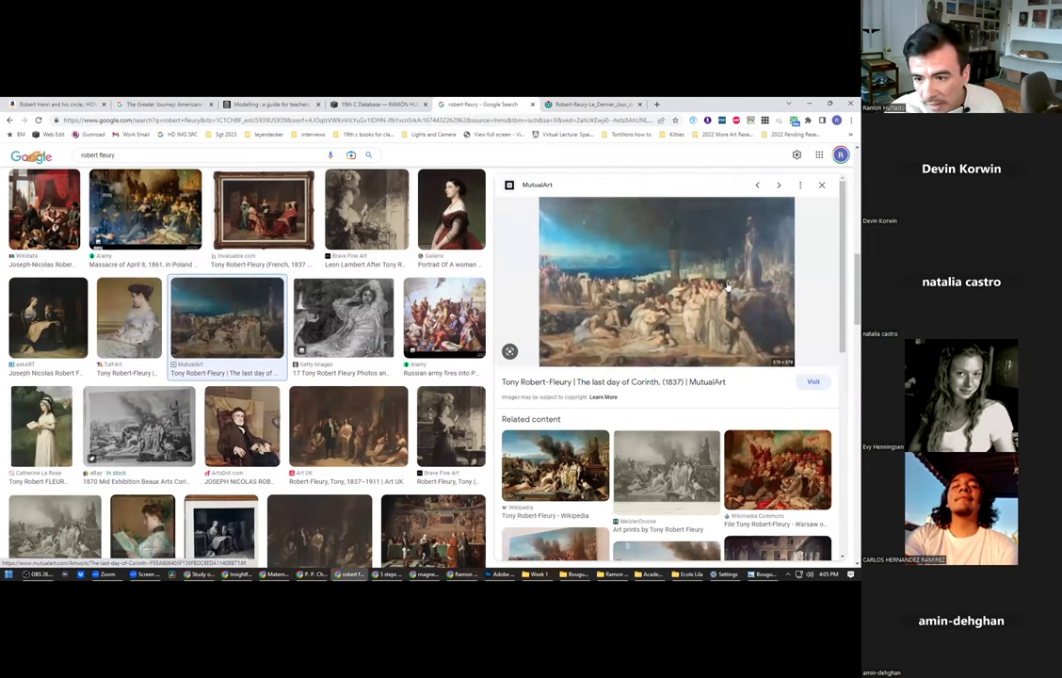
scroll(593, 362, down, 2)
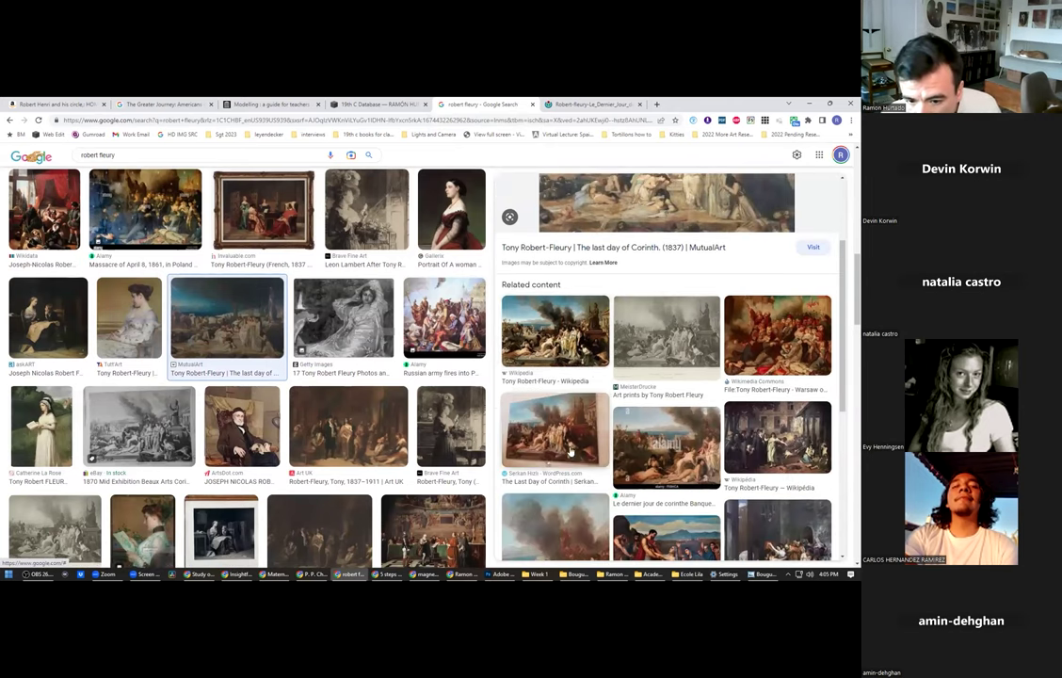
Select the related WordPress photo of "The Last Day of Corinth" hanging on a wall and open its image in a new tab.
click(513, 405)
right_click(665, 310)
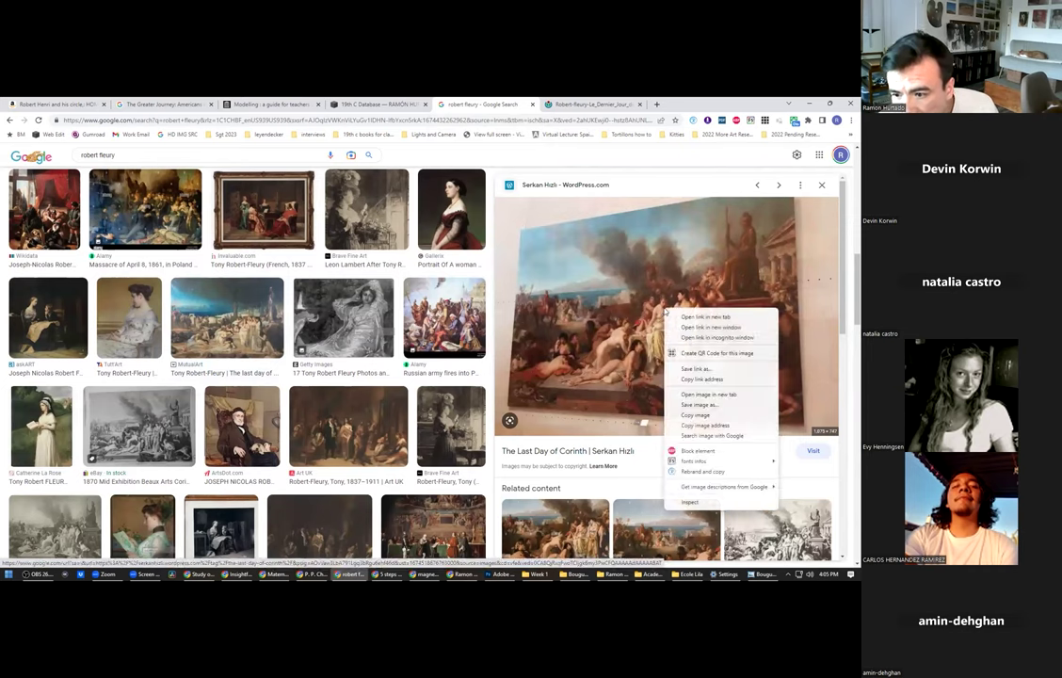
click(702, 394)
click(671, 104)
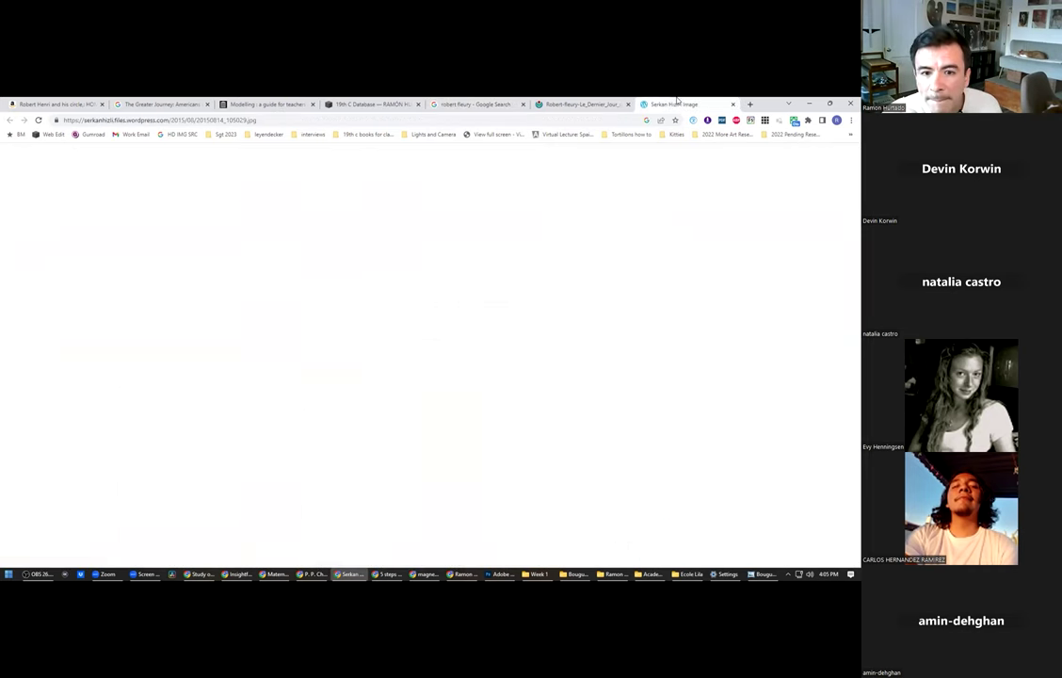
Open the photo as a standalone image file, close the WordPress page and enlarge the picture to examine the figures.
scroll(435, 332, up, 1)
scroll(435, 332, down, 1)
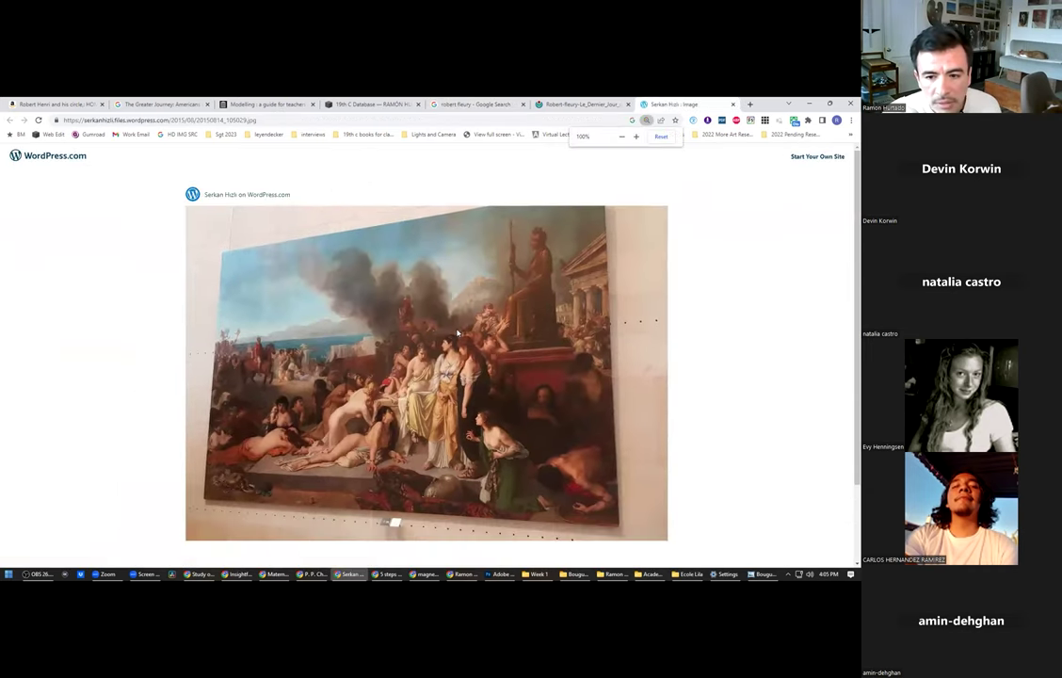
right_click(460, 329)
click(478, 337)
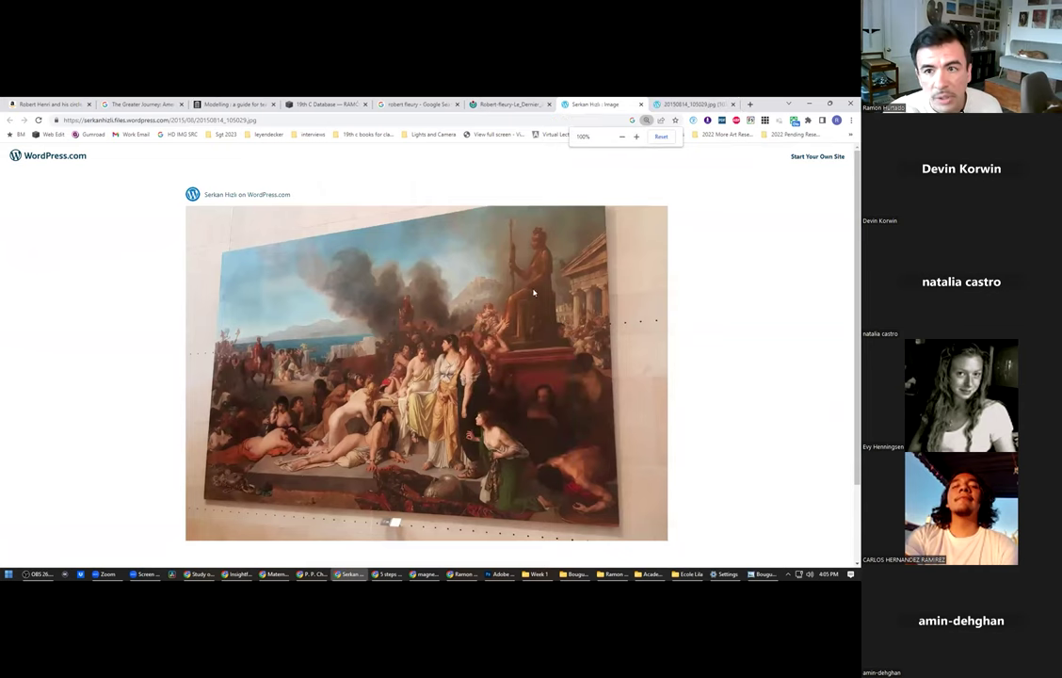
key(ctrl+w)
scroll(468, 359, up, 4)
scroll(468, 358, down, 3)
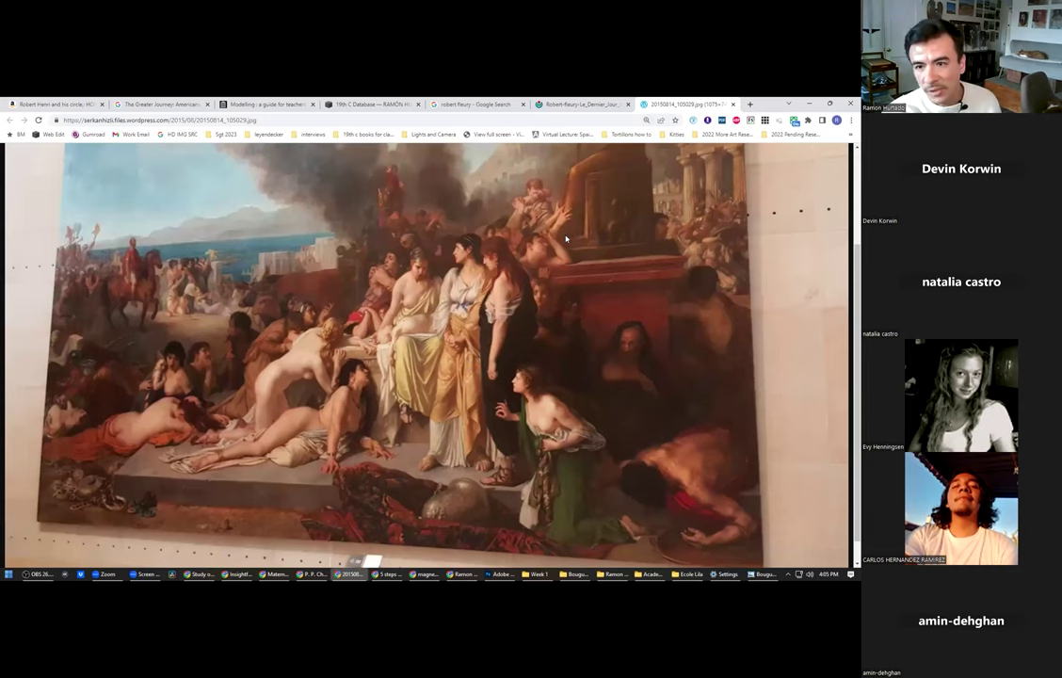
Close both Corinth painting tabs and preview Robert-Fleury's portraits of women, including the reading woman and the one in a white bonnet.
key(ctrl+w)
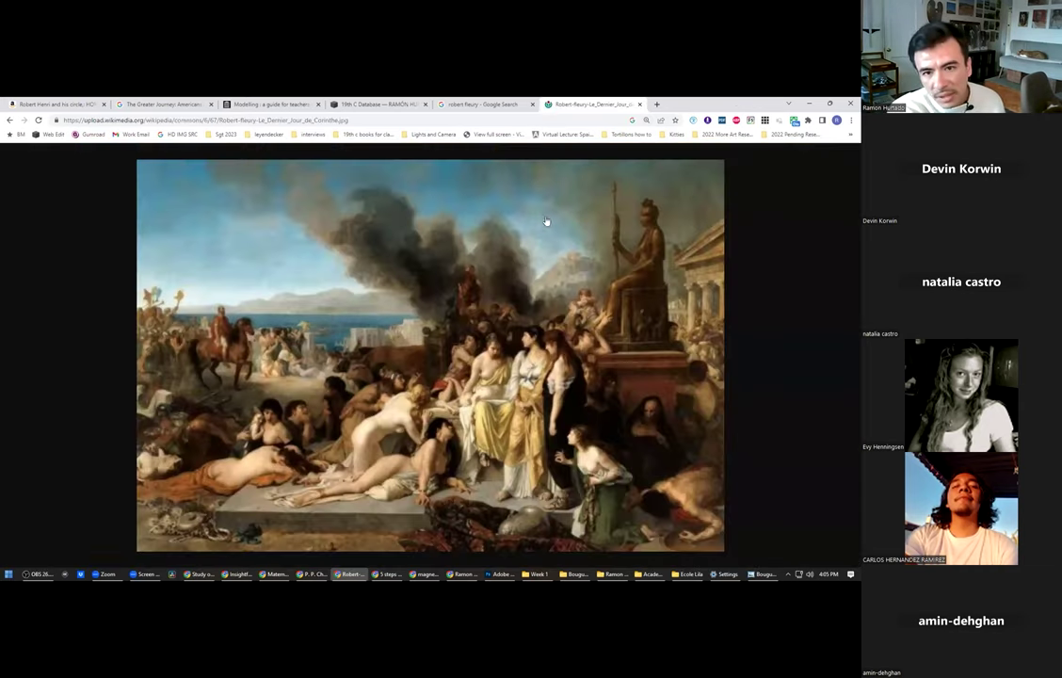
key(ctrl+w)
scroll(487, 347, up, 5)
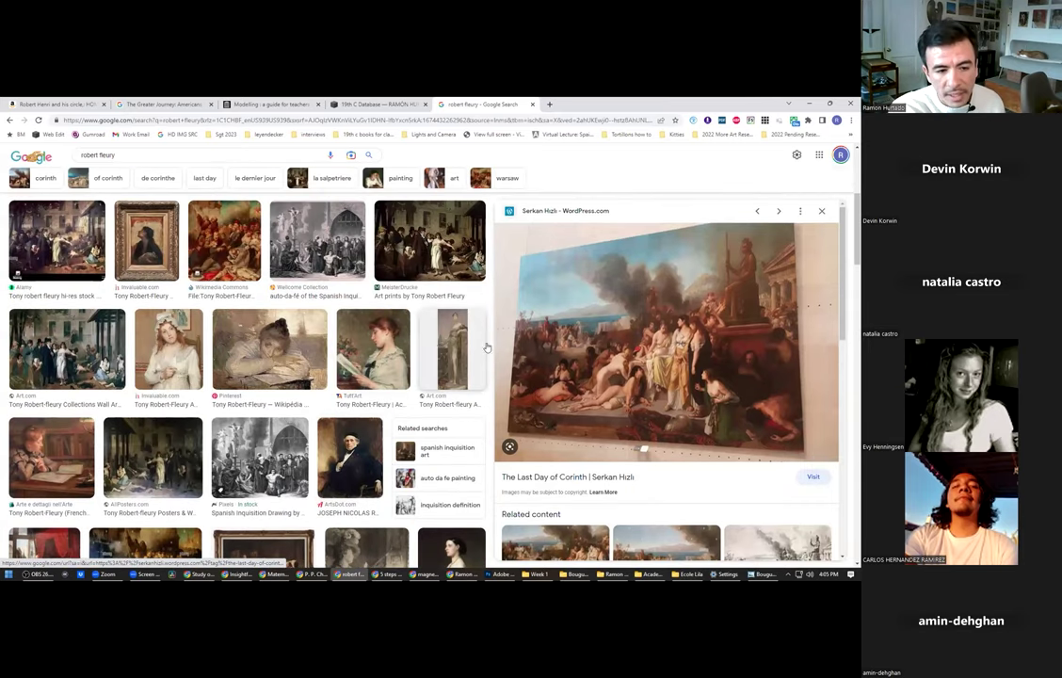
click(394, 362)
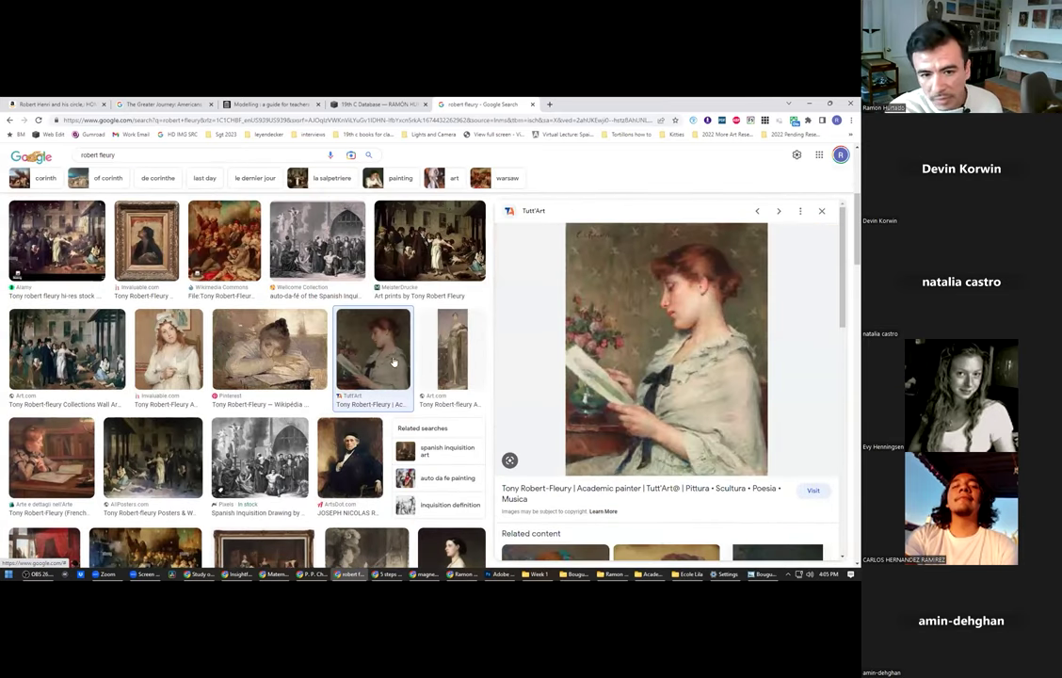
click(268, 354)
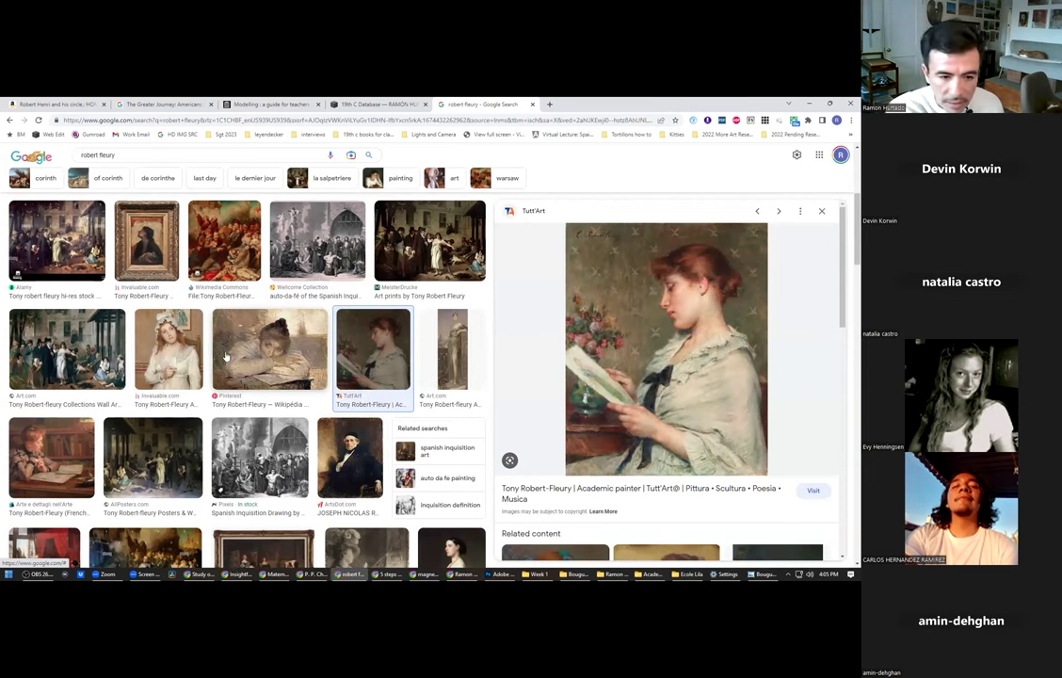
click(171, 354)
scroll(286, 217, up, 3)
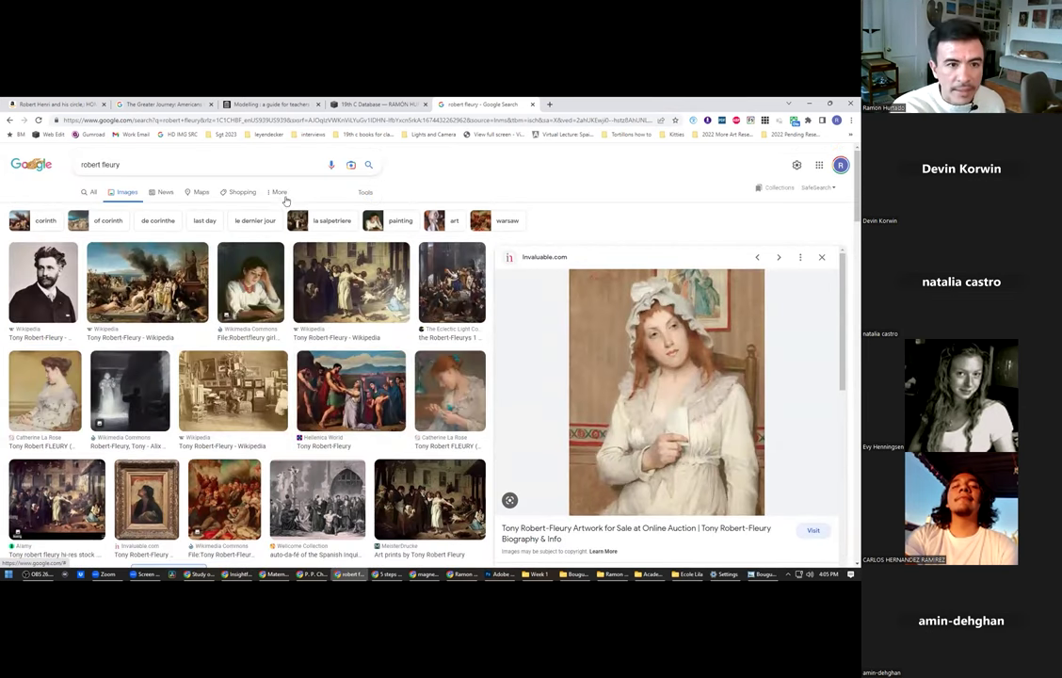
Open the previously visited William Brymner biography at its Paris Studies section by looking up "bry" in the browsing history suggestions.
click(284, 122)
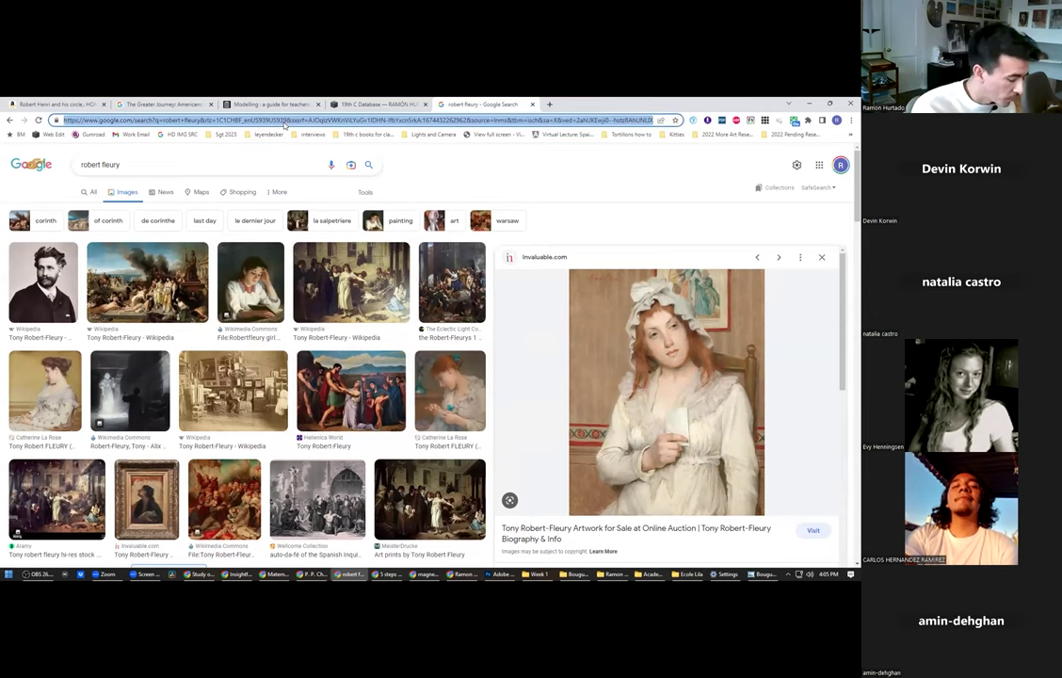
text(bry)
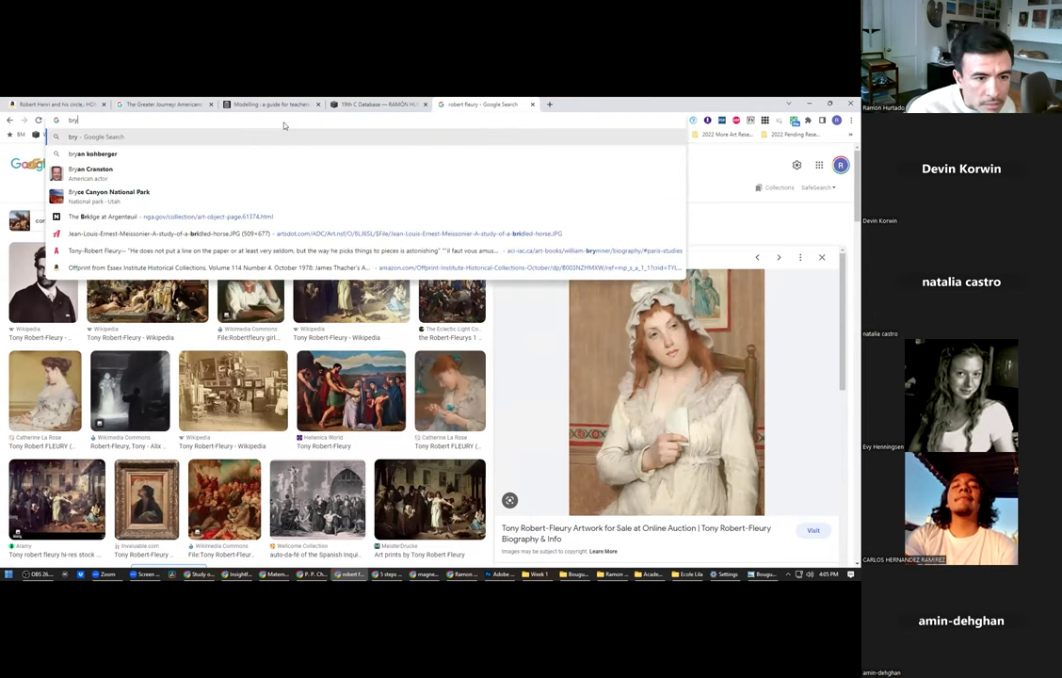
key(Down)
key(Down)
key(Down)
key(Down)
key(Down)
key(Down)
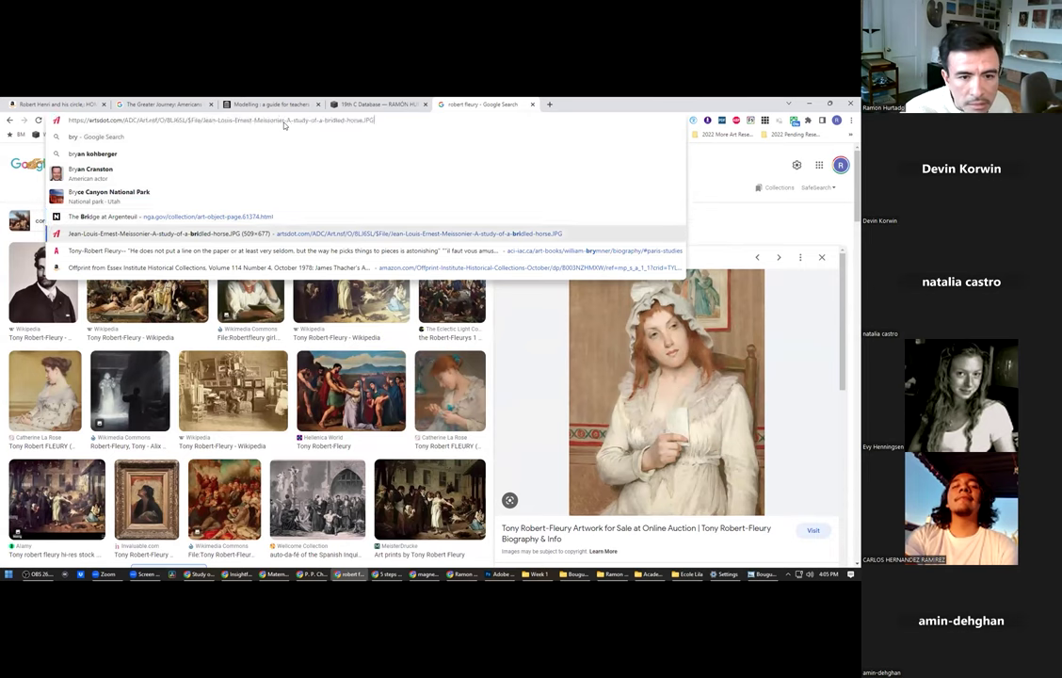
key(Return)
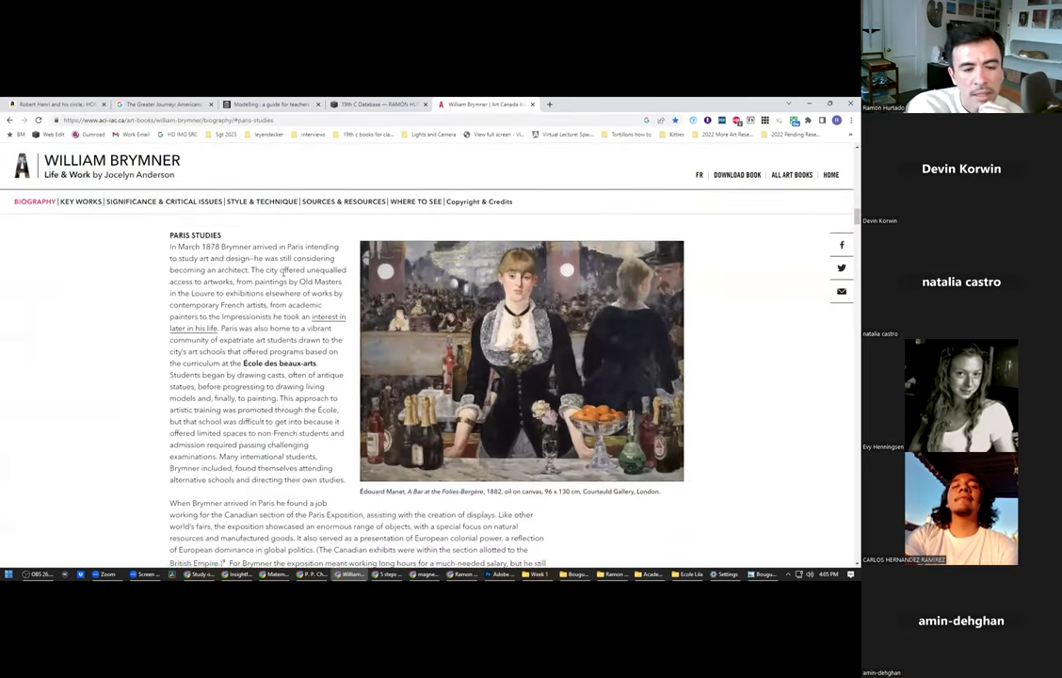
Read down the Paris Studies section to the paragraph on Brymner's admiration for Robert-Fleury's approach to teaching.
scroll(282, 275, down, 3)
scroll(284, 273, down, 3)
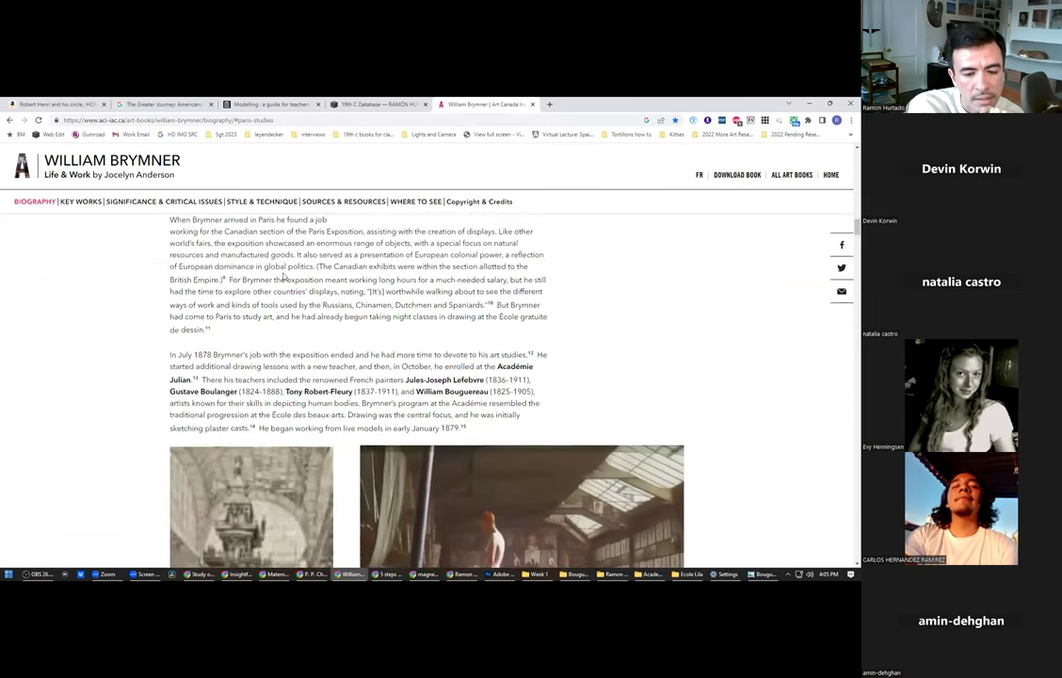
scroll(296, 246, down, 5)
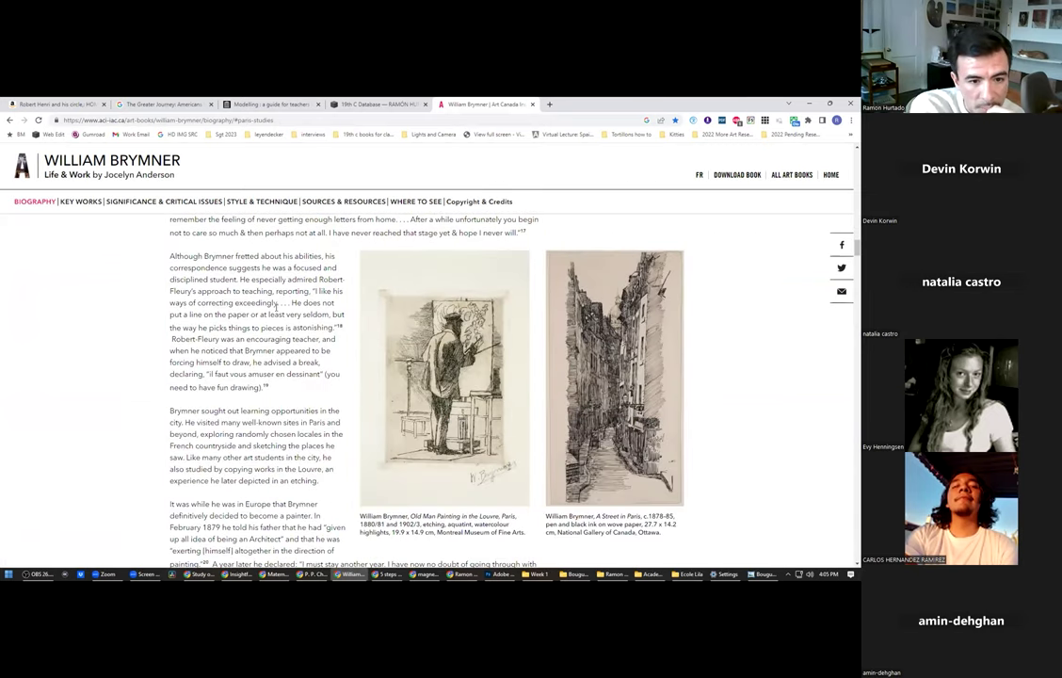
drag(205, 256, 252, 255)
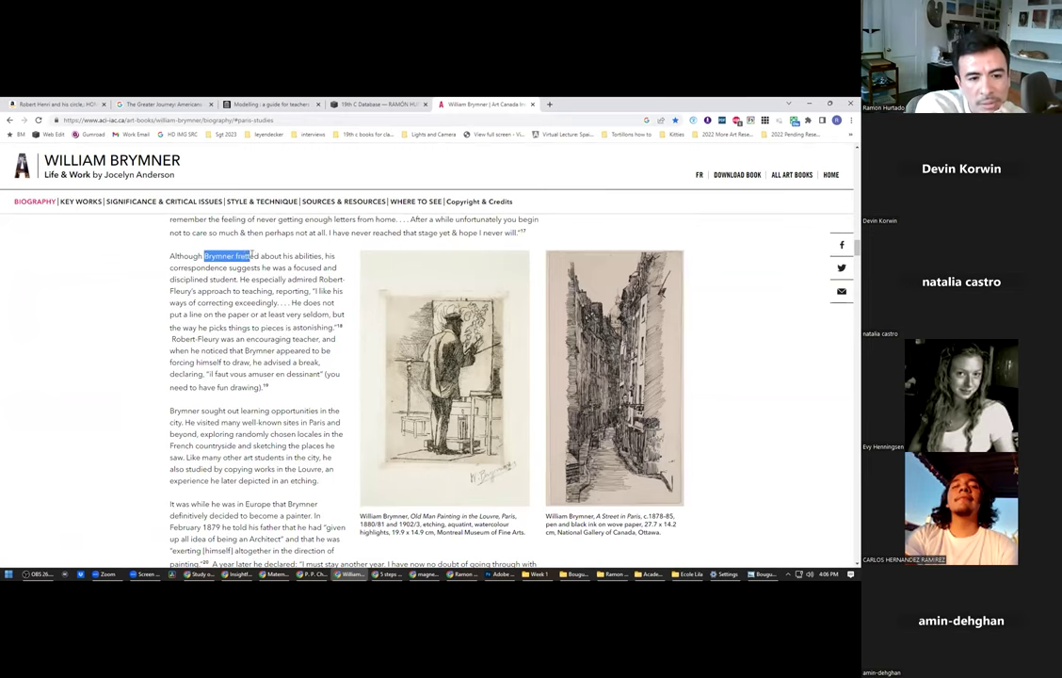
click(206, 256)
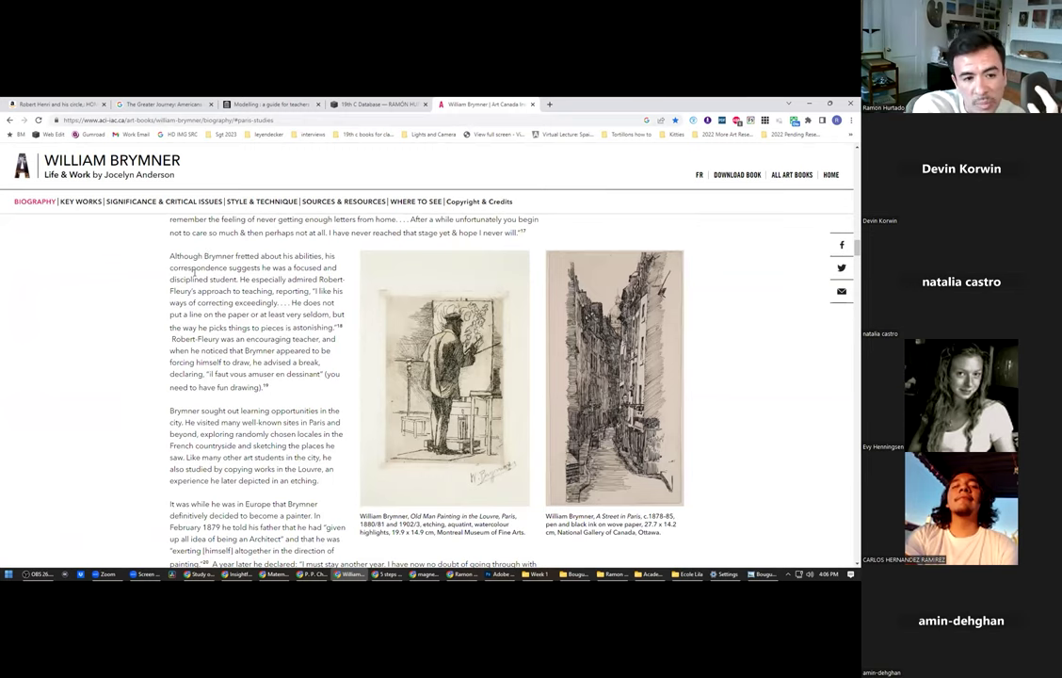
scroll(206, 263, down, 1)
scroll(206, 258, up, 1)
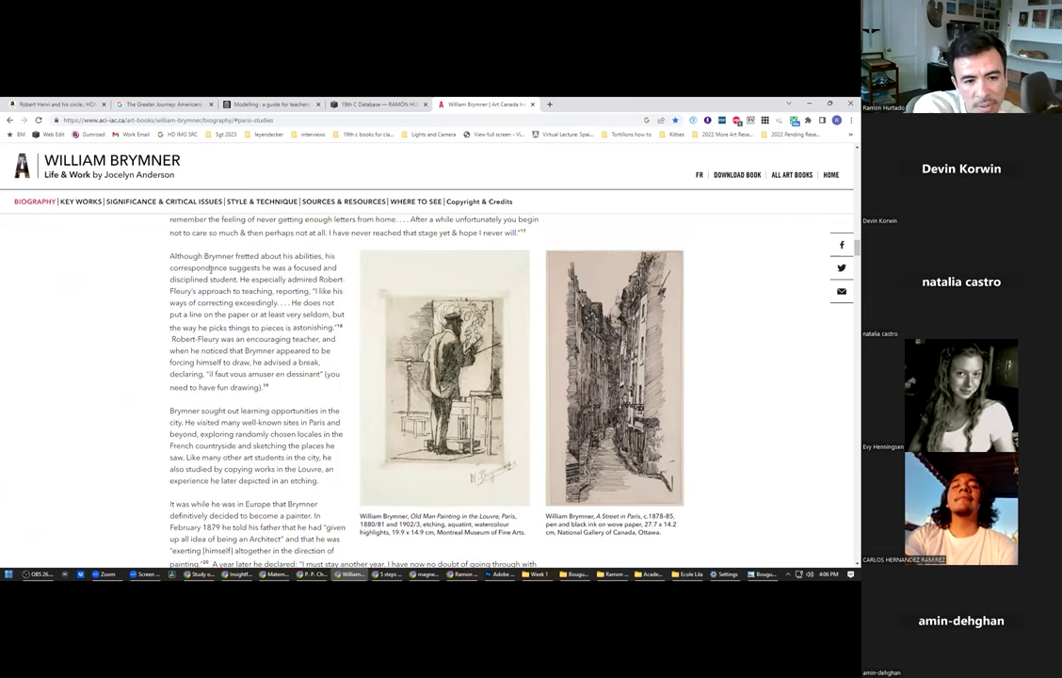
drag(200, 278, 257, 279)
click(253, 278)
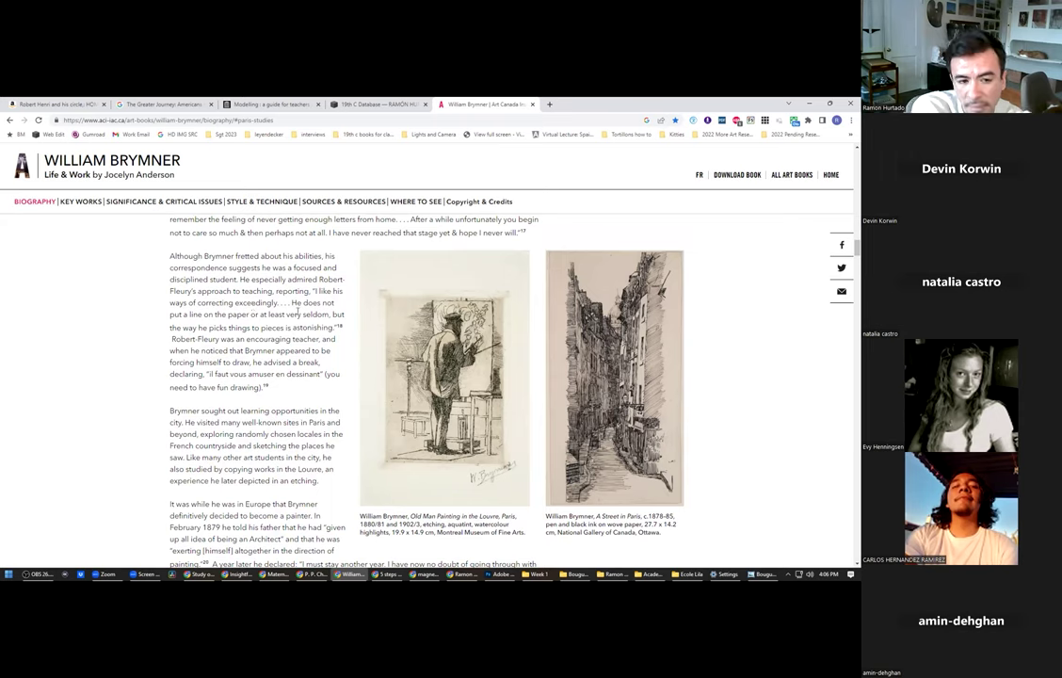
Highlight Brymner's quote about Robert-Fleury's way of correcting and the passage describing him as an encouraging teacher.
drag(197, 315, 348, 334)
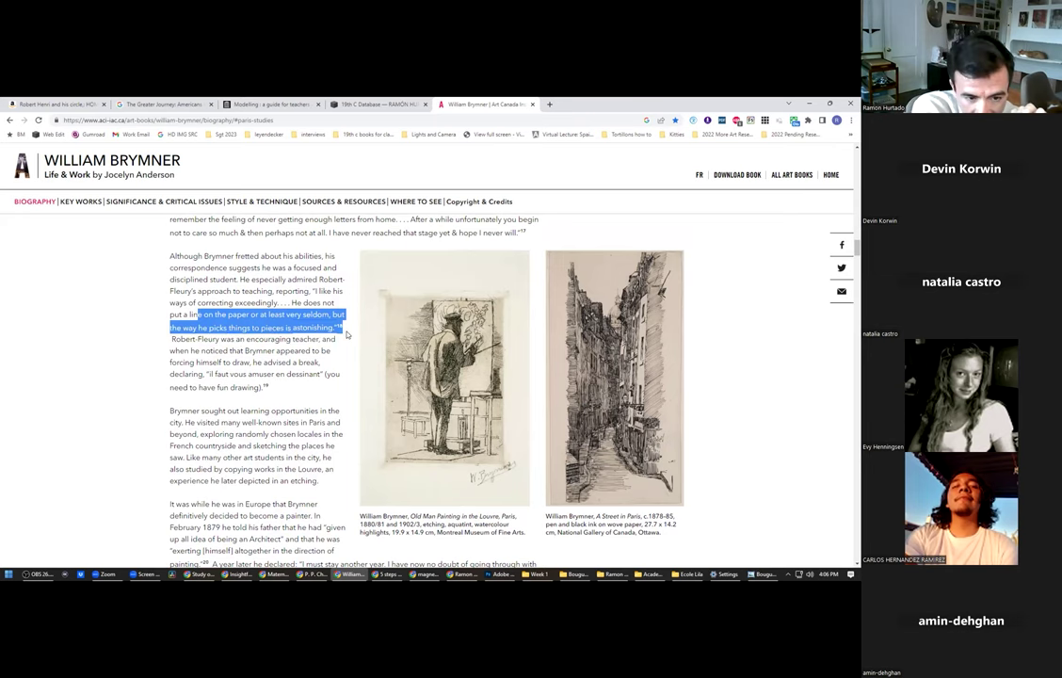
scroll(347, 335, down, 1)
drag(209, 294, 332, 325)
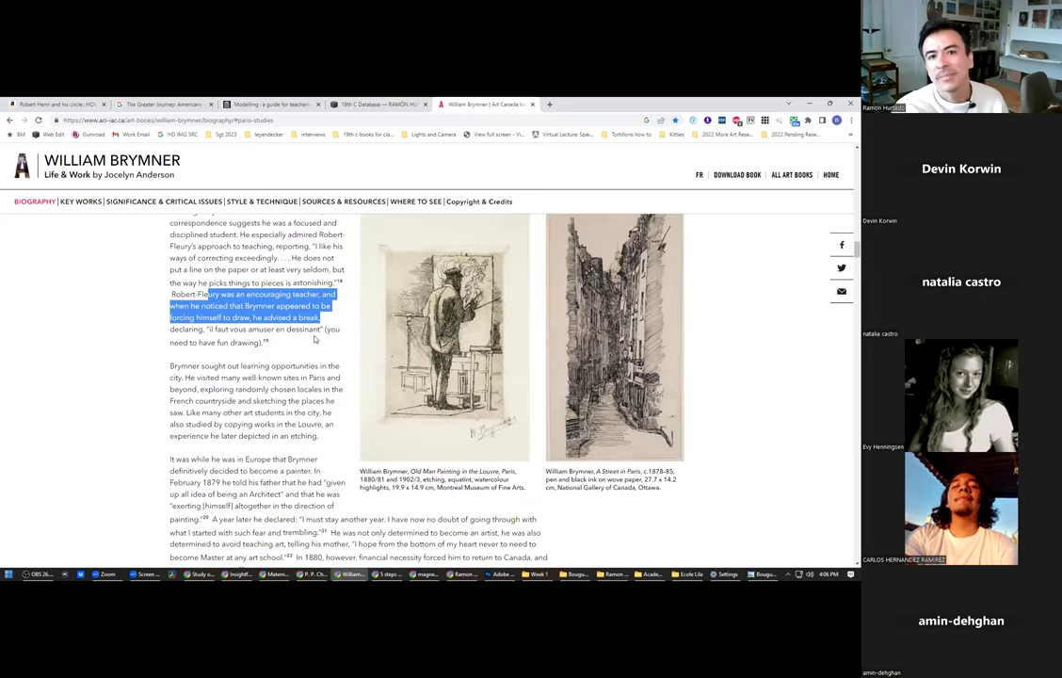
Reopen the "Le Dernier Jour de Corinthe" image for another look, close it and read further down the Brymner biography.
key(ctrl+shift+t)
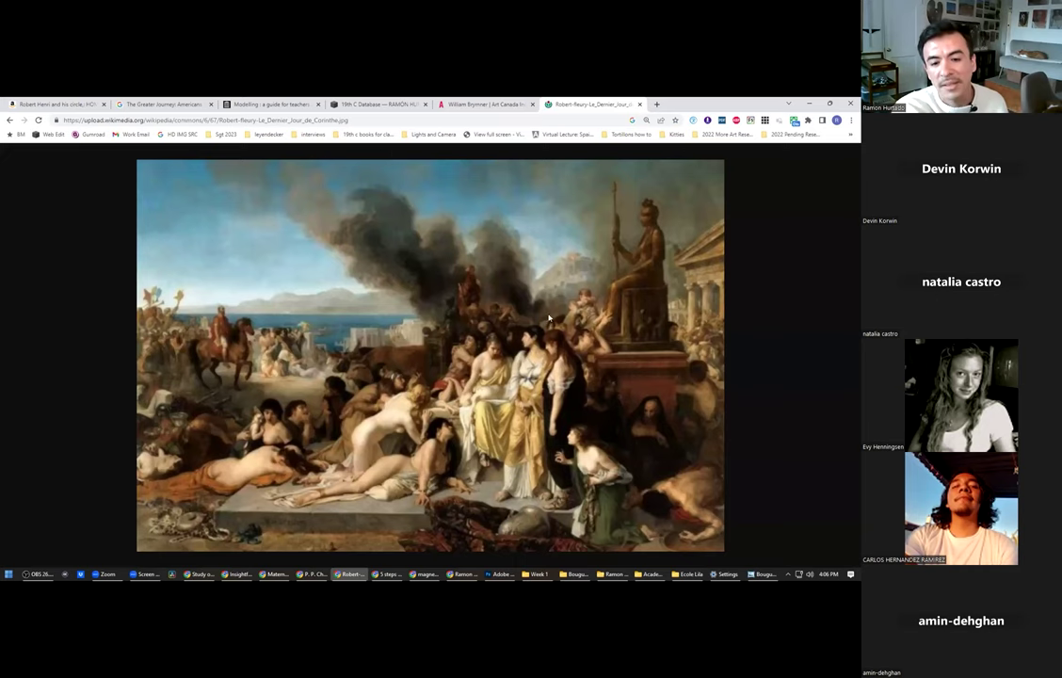
key(ctrl+w)
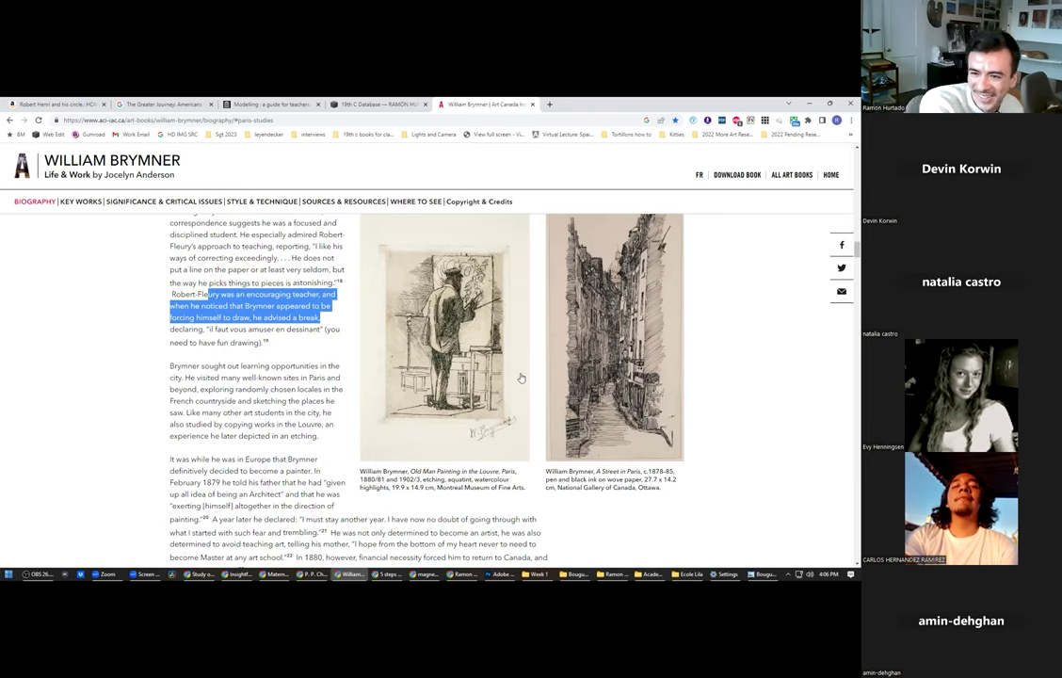
scroll(527, 386, down, 2)
scroll(532, 383, down, 2)
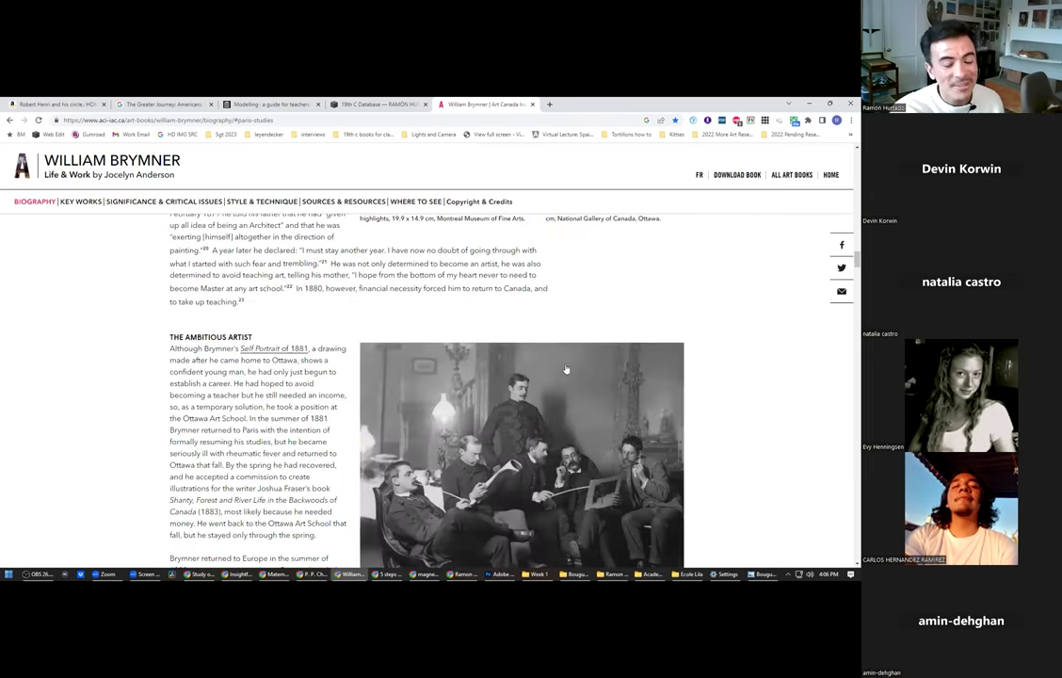
Close the Brymner biography and show the Ecole ateliers in the 19th C Database.
key(ctrl+w)
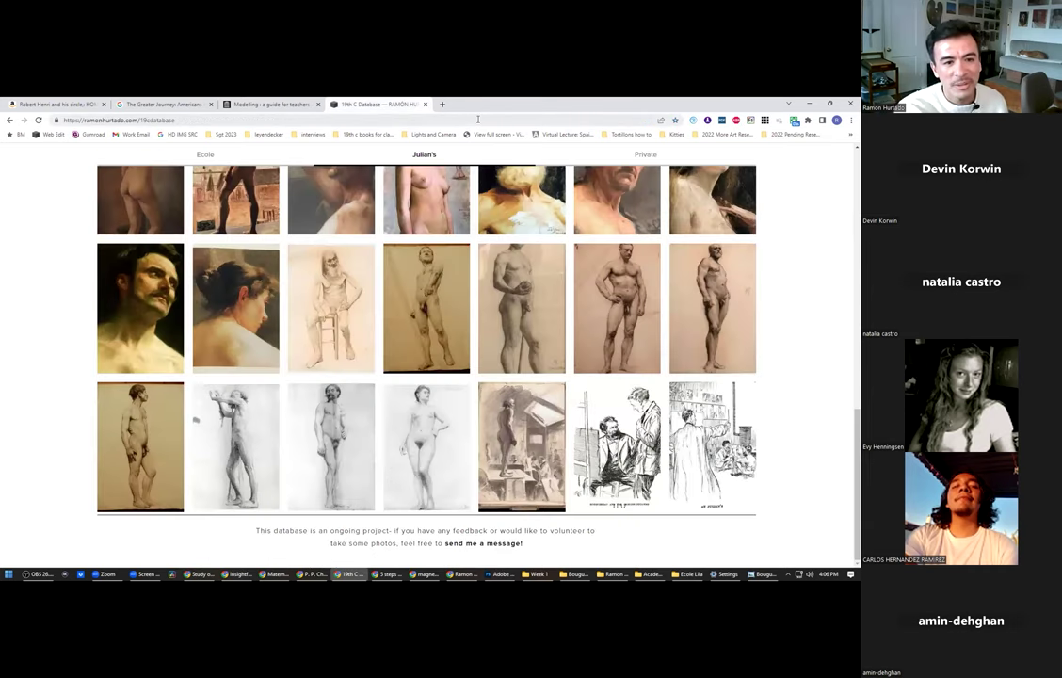
scroll(501, 217, up, 10)
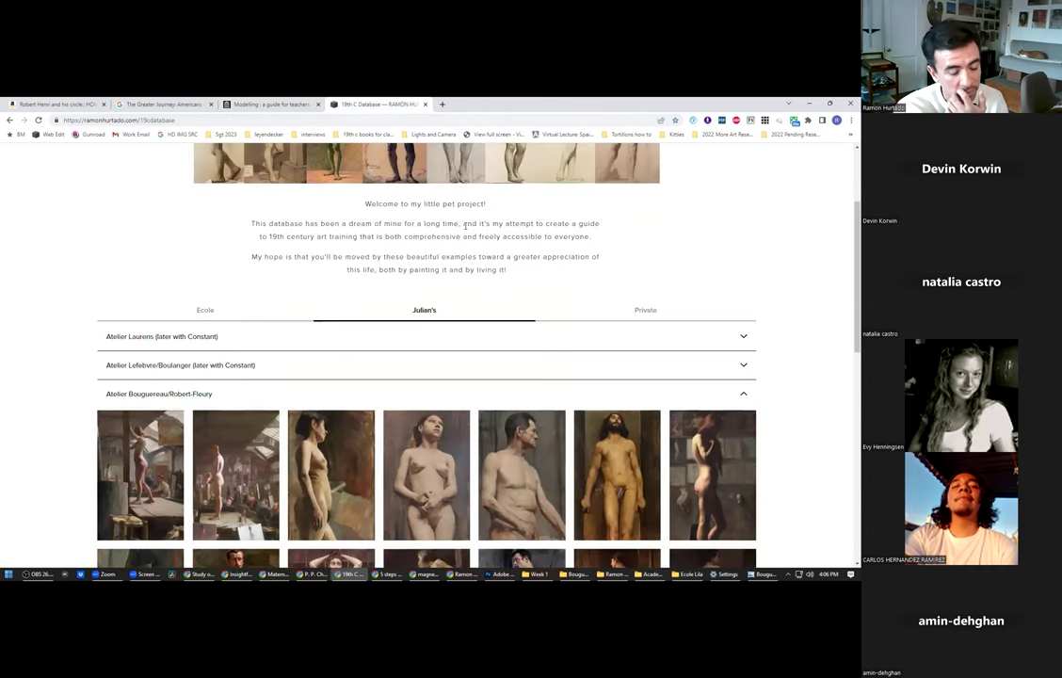
click(205, 310)
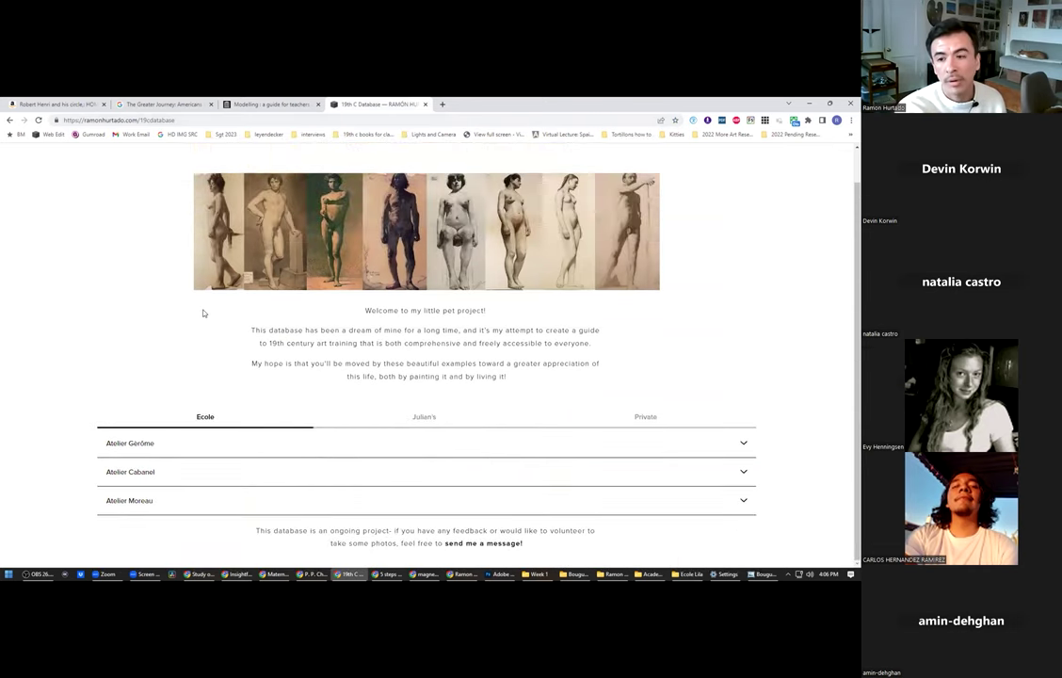
Expand the Atelier Gérôme gallery and look through its painted and drawn figure studies to the end.
click(234, 448)
scroll(237, 452, down, 3)
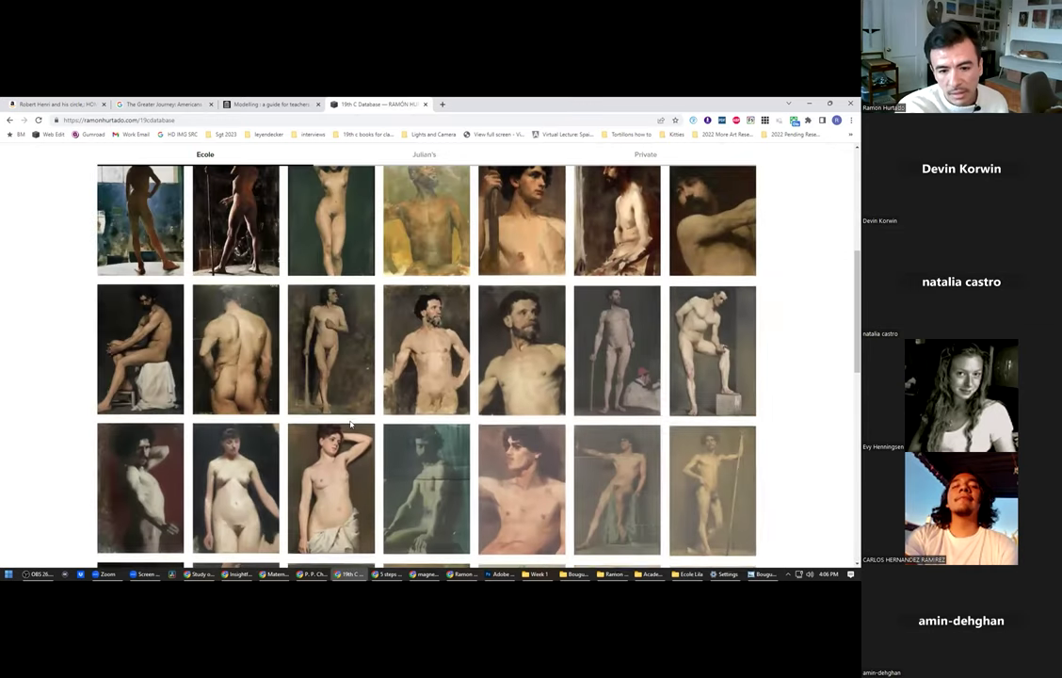
scroll(301, 321, down, 3)
scroll(301, 321, down, 2)
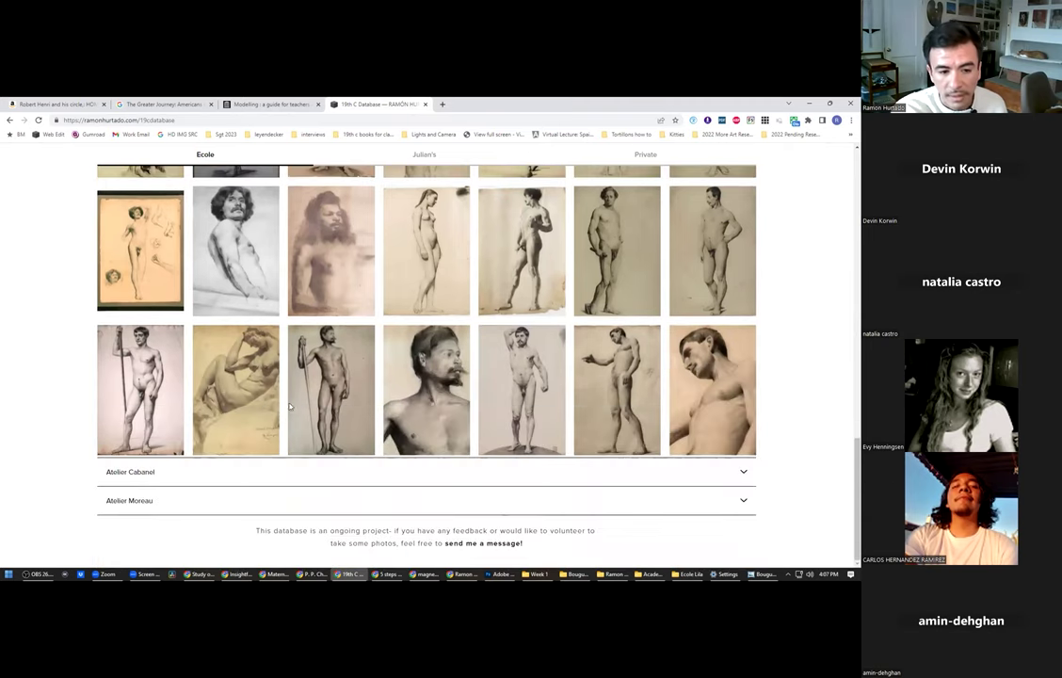
scroll(310, 243, down, 2)
Expand the Atelier Moreau and Atelier Cabanel galleries and browse the Cabanel figure studies.
click(303, 492)
click(308, 474)
scroll(500, 419, down, 3)
scroll(517, 416, down, 1)
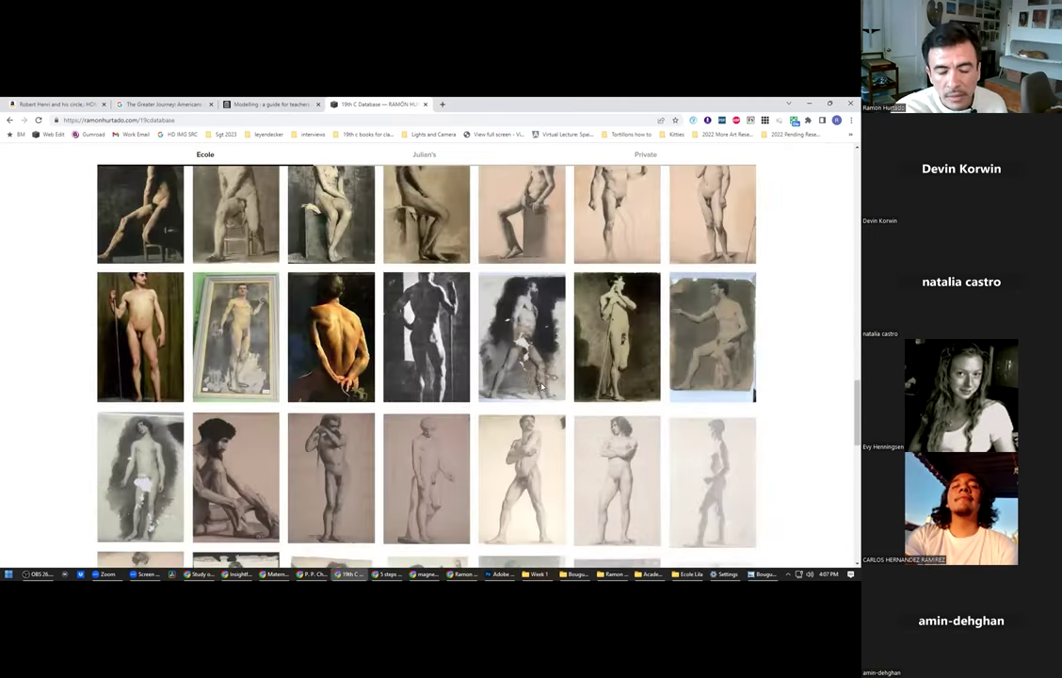
scroll(421, 337, up, 1)
scroll(356, 332, down, 2)
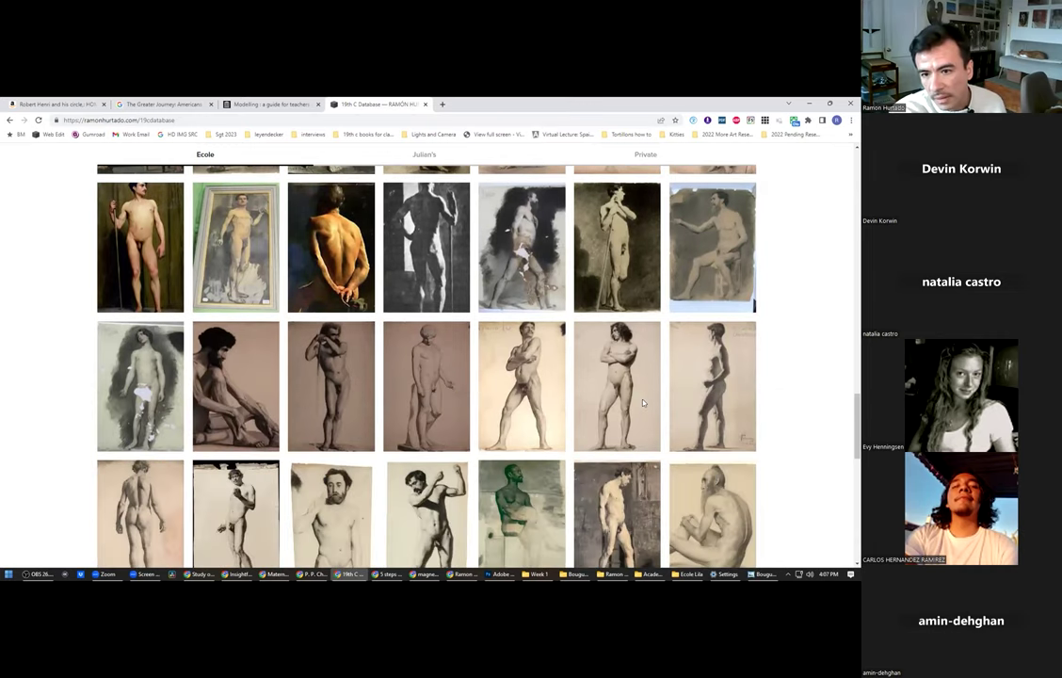
Enlarge Henrique Pousao's unfinished seated figure from the Atelier Cabanel gallery, view it and close it.
scroll(621, 376, down, 2)
scroll(601, 342, up, 1)
click(502, 372)
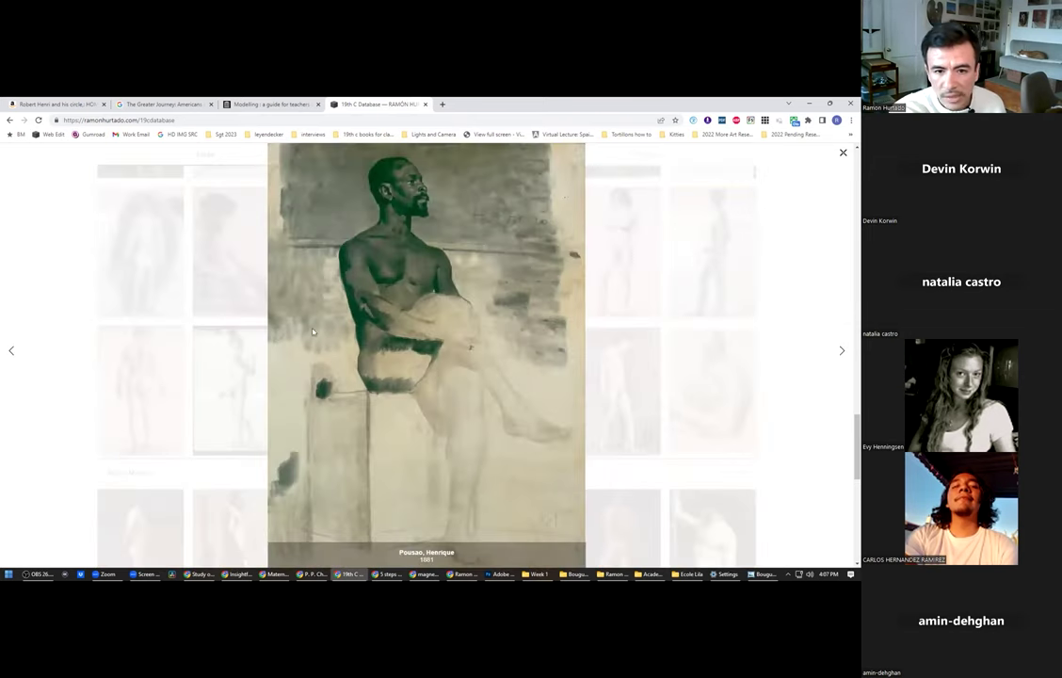
click(227, 349)
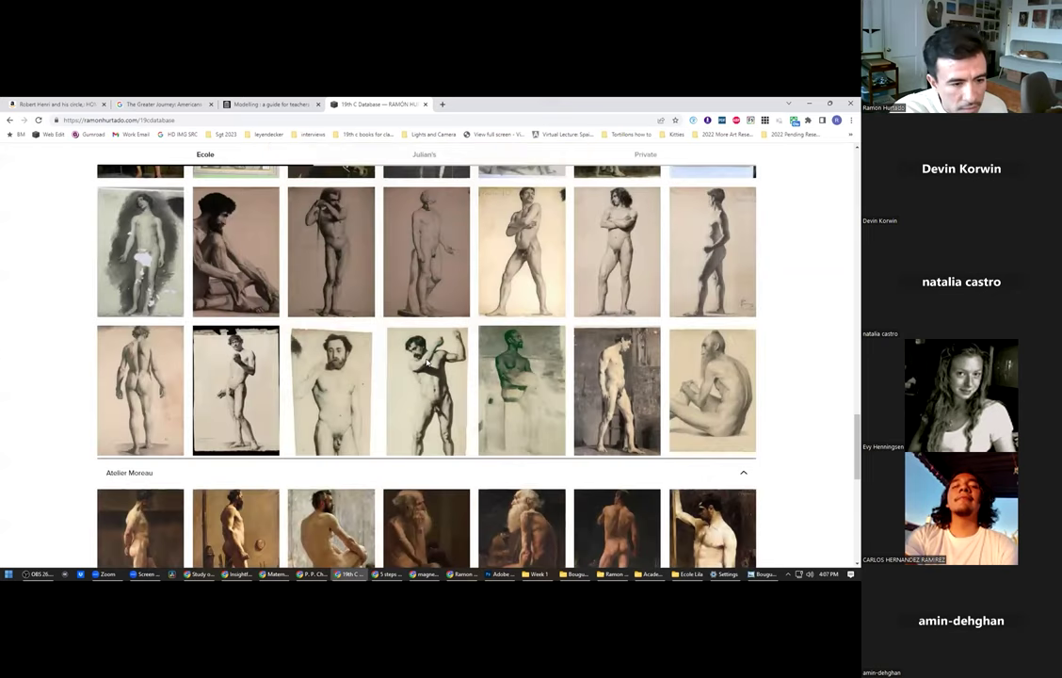
Compare the figure studies across the Cabanel and Moreau galleries and return to the drawings in the Gérôme gallery.
scroll(388, 326, up, 2)
scroll(440, 368, up, 3)
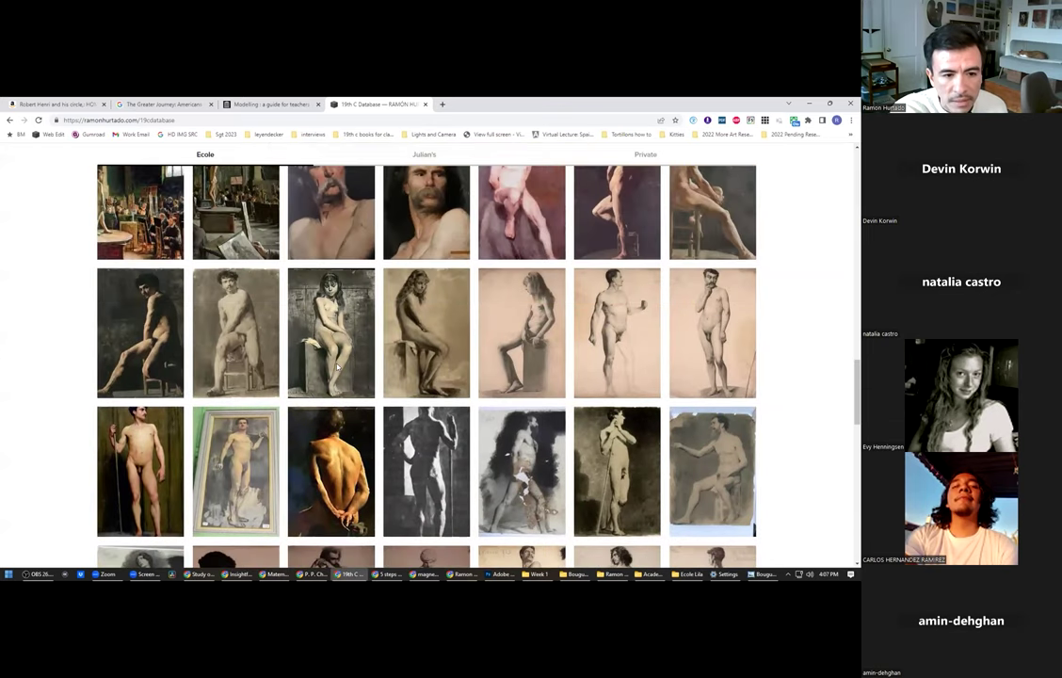
scroll(283, 353, up, 1)
scroll(571, 316, down, 4)
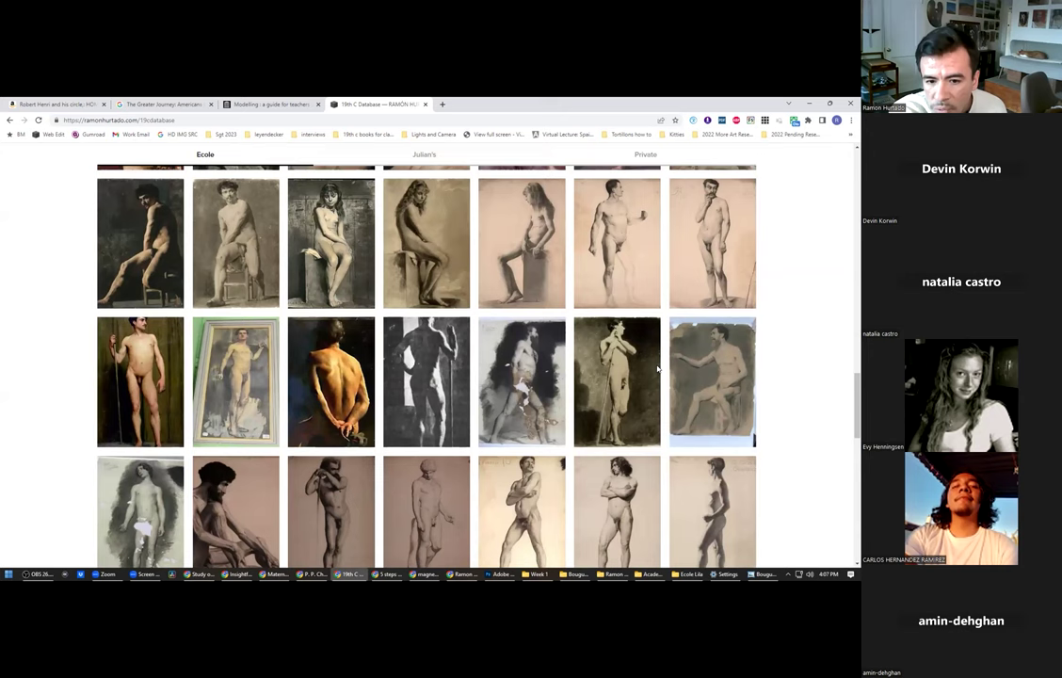
scroll(310, 387, down, 2)
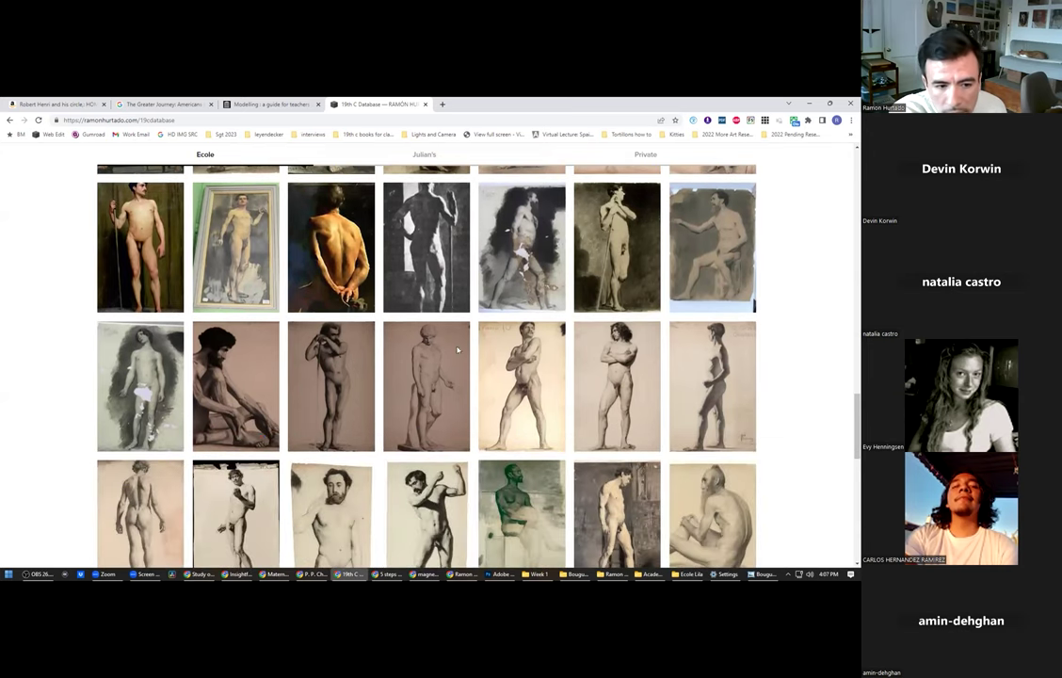
scroll(309, 386, down, 2)
scroll(514, 347, down, 1)
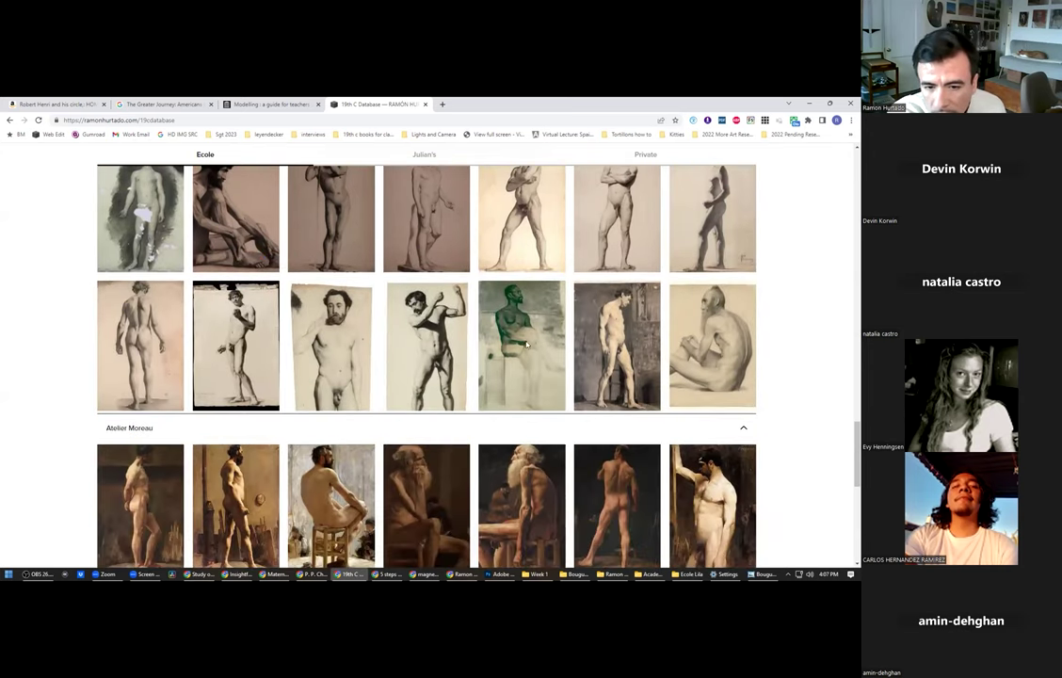
scroll(515, 346, down, 8)
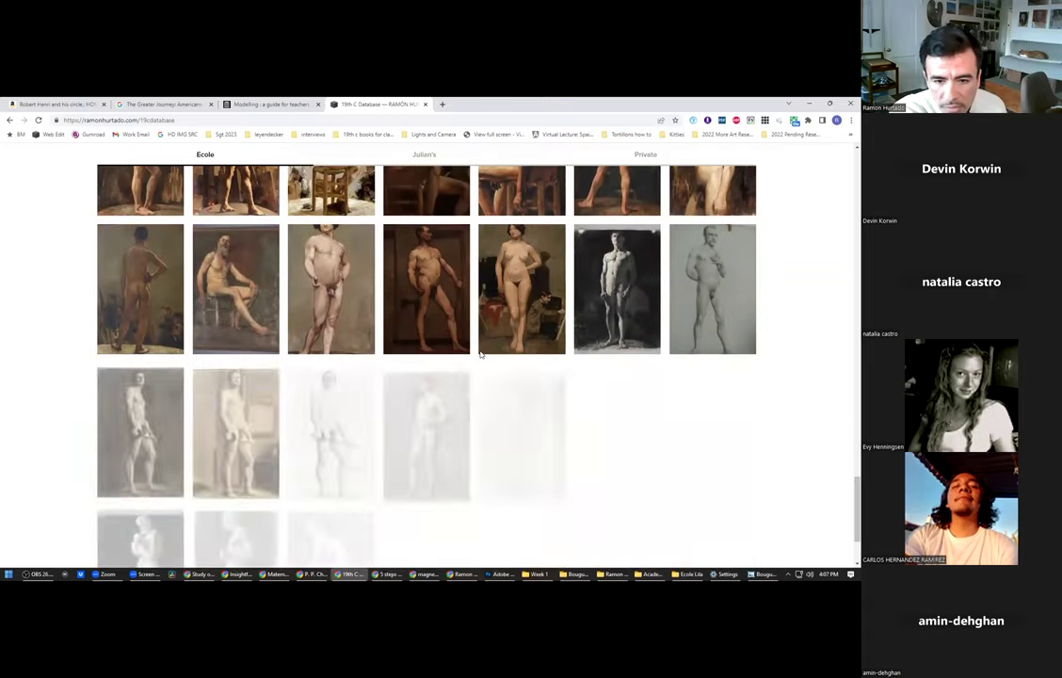
scroll(439, 356, up, 10)
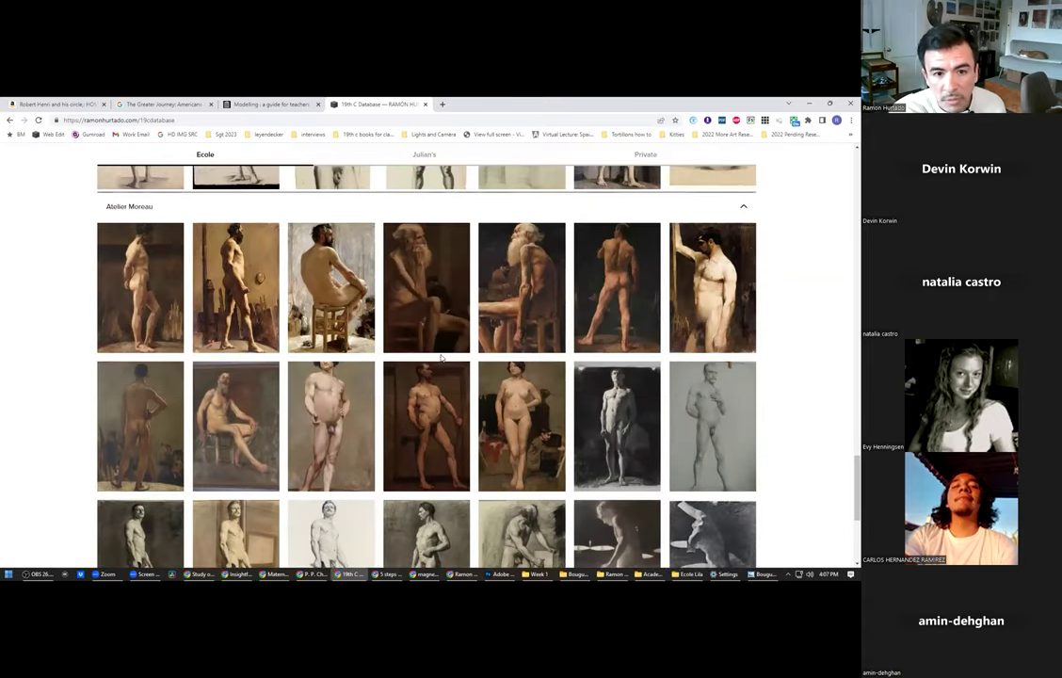
scroll(439, 357, up, 10)
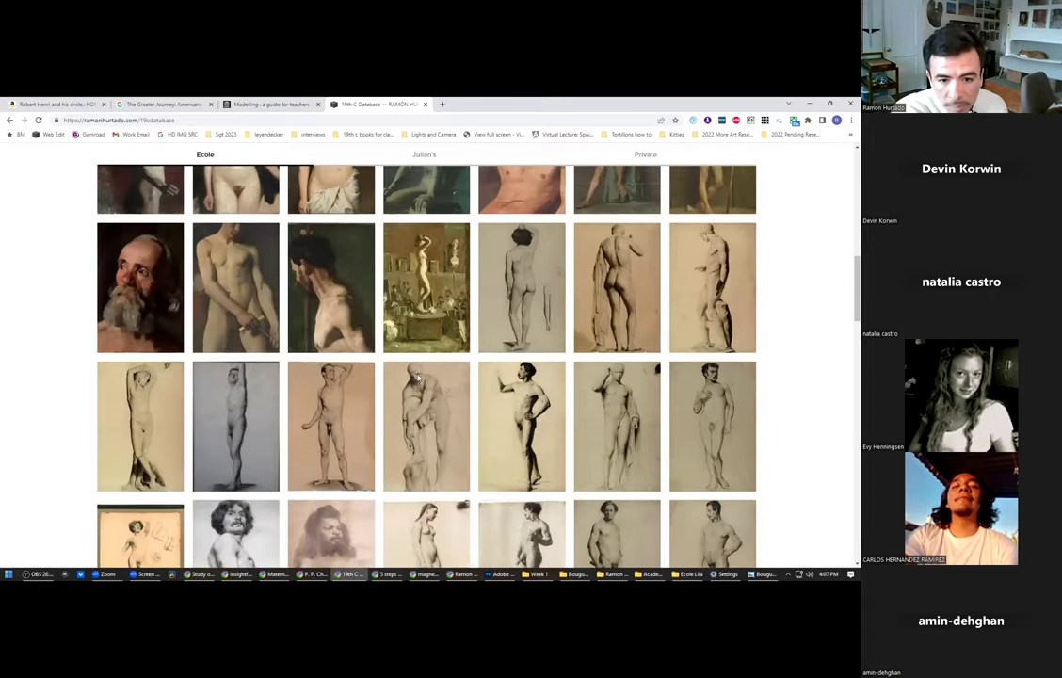
Enlarge Julian Alden Weir's standing figure drawing in the Atelier Gérôme gallery, close it and return to the gallery's beginning.
click(544, 389)
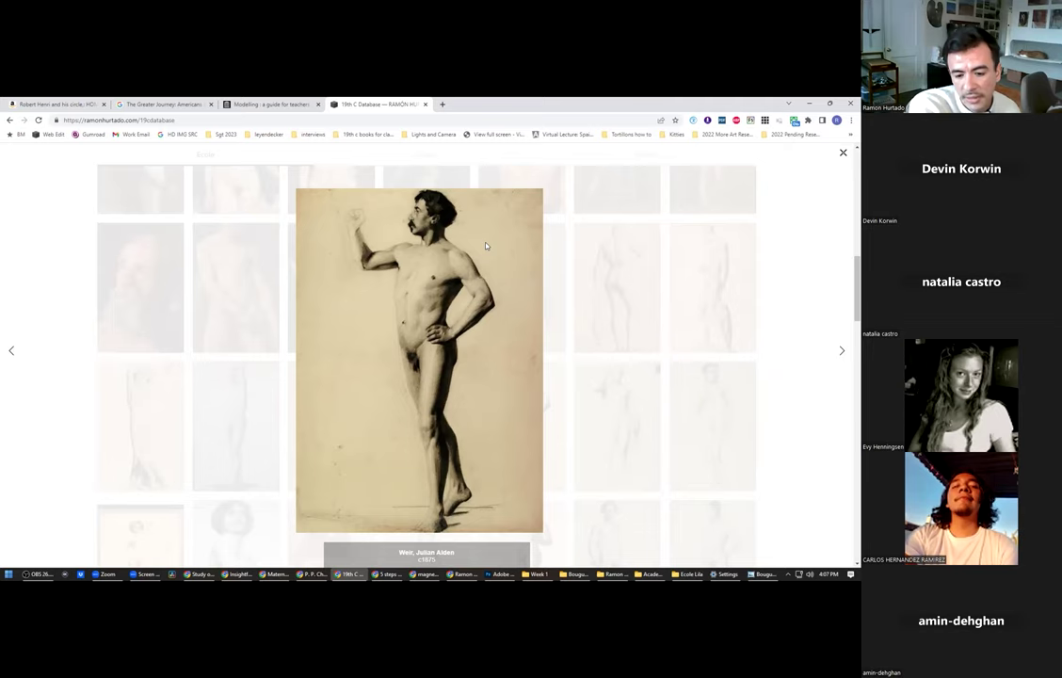
click(565, 227)
scroll(509, 275, up, 2)
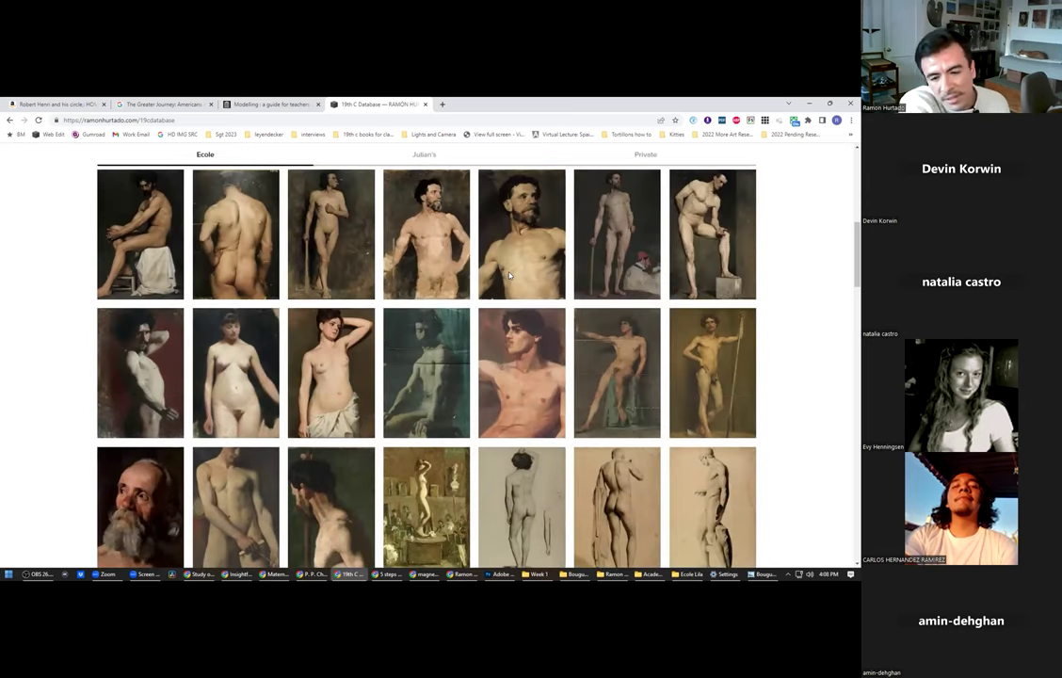
scroll(498, 280, up, 3)
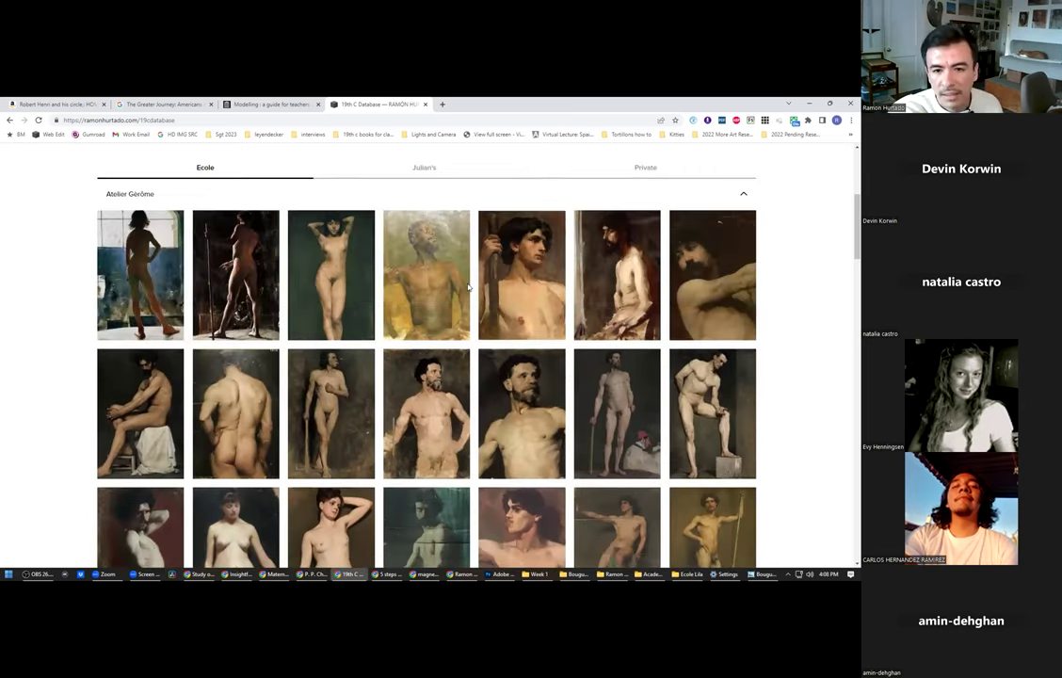
Look through the open windows for the next student's work.
key(alt+Tab)
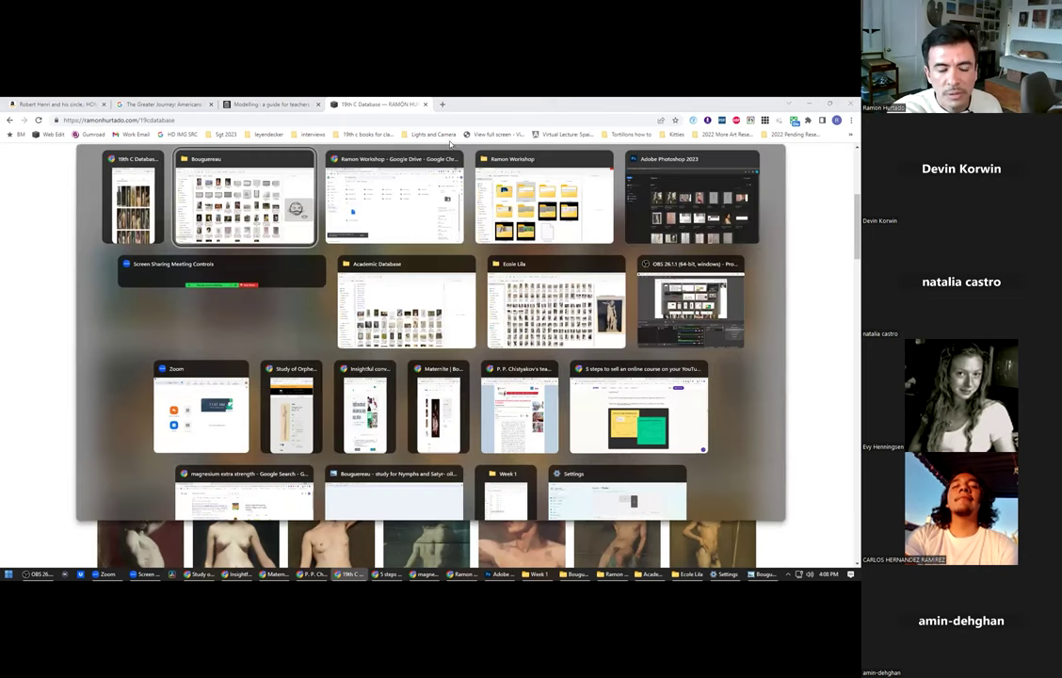
key(alt+Tab)
key(alt+Tab)
key(alt+Tab)
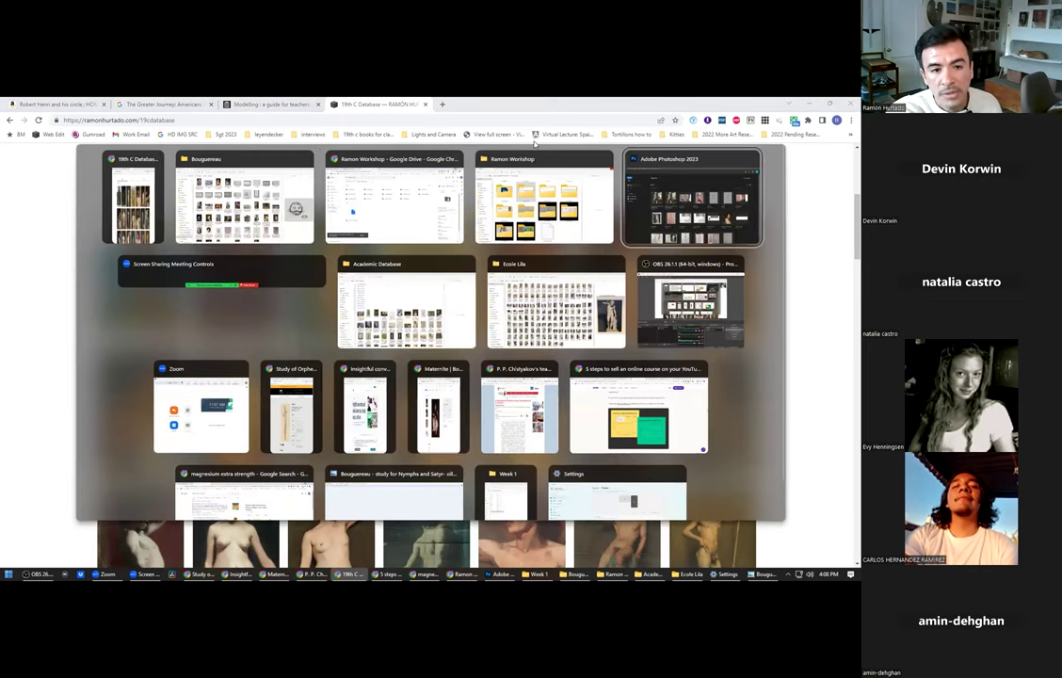
key(alt+shift+Tab)
key(alt+shift+Tab)
key(alt+shift+Tab)
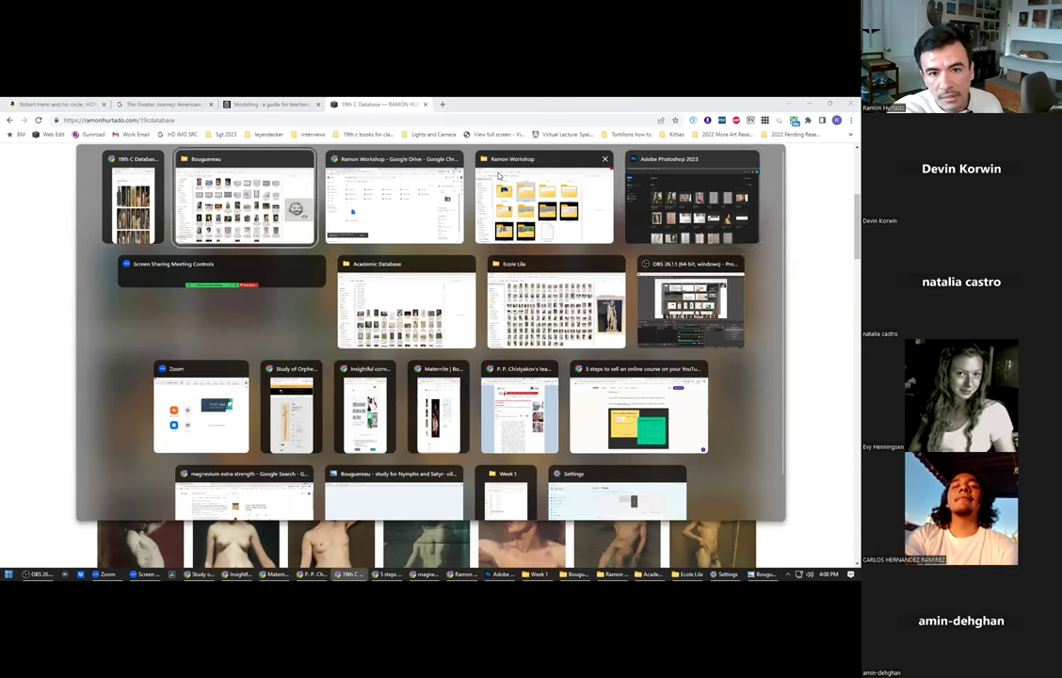
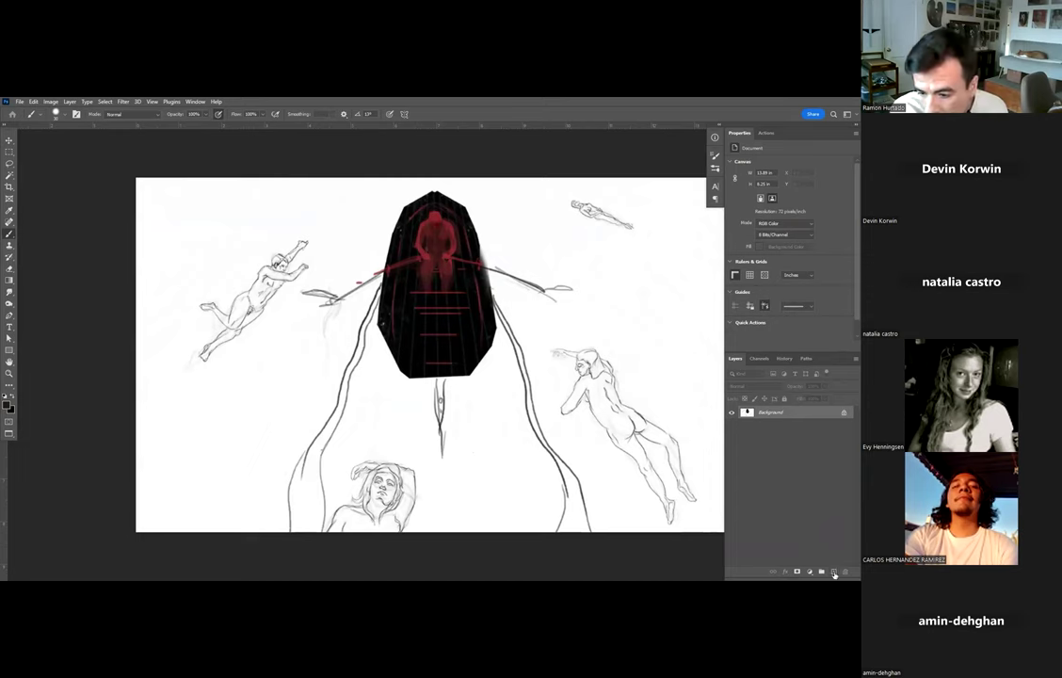
On a new layer, sketch a framed thumbnail of the boat composition about 1 by 0.7 in, using a smaller brush, in the blank area right of the boat.
drag(518, 380, 416, 358)
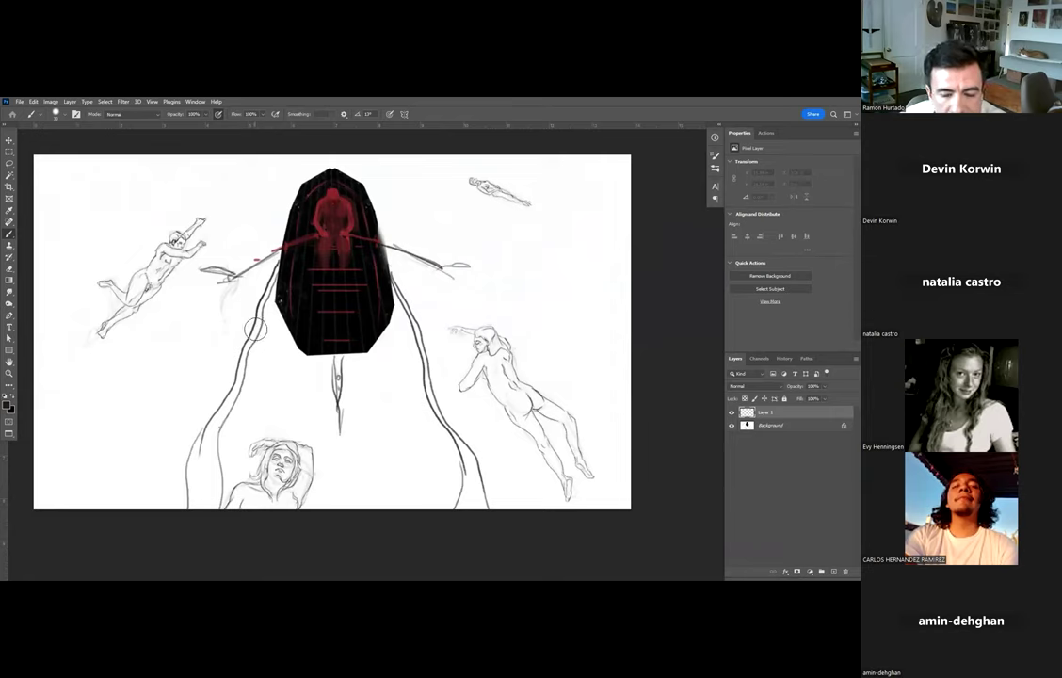
key(bracketleft)
key(bracketleft)
key(bracketleft)
key(bracketleft)
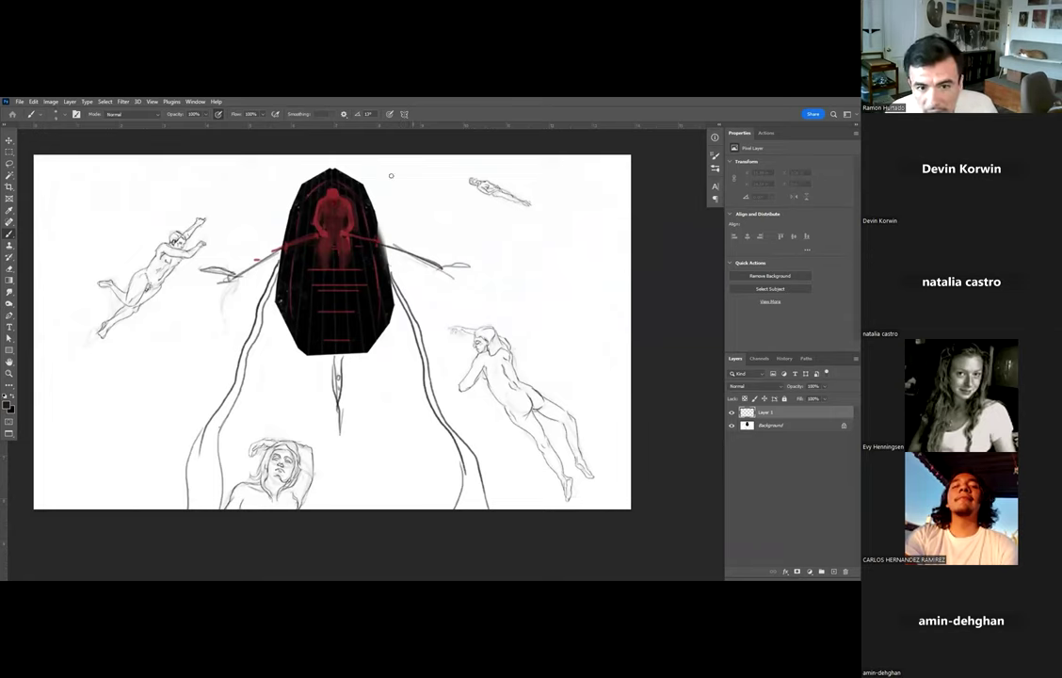
mouse_move(354, 167)
mouse_down()
mouse_move(375, 183)
mouse_move(383, 172)
mouse_up()
key(ctrl+z)
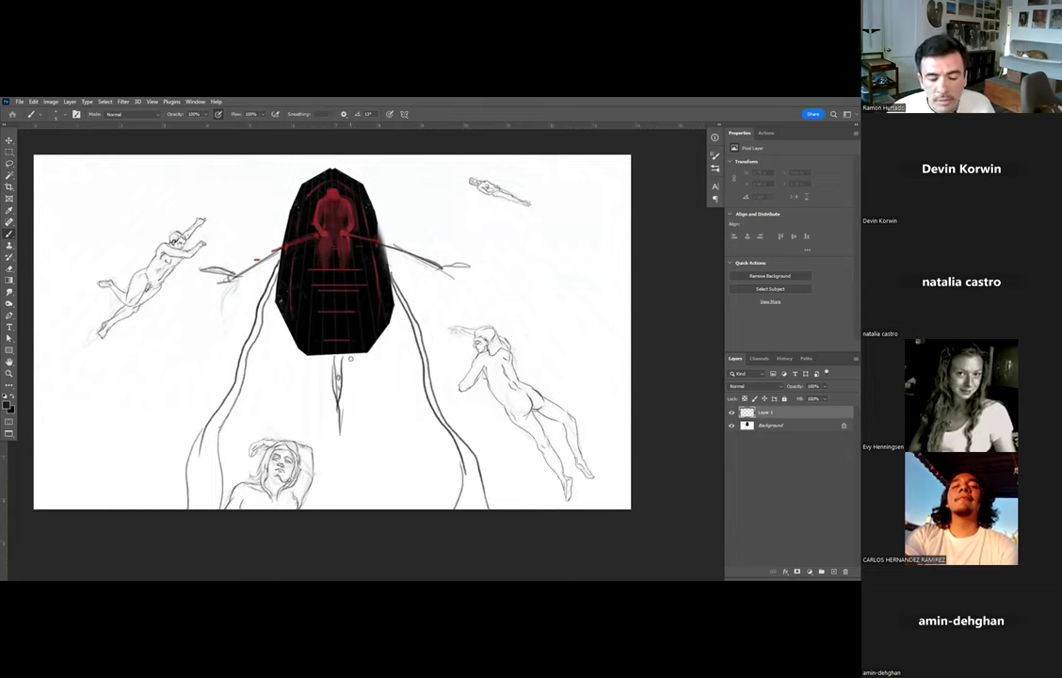
mouse_move(574, 250)
mouse_down()
mouse_move(597, 243)
mouse_move(611, 270)
mouse_move(581, 259)
mouse_move(586, 249)
mouse_move(593, 265)
mouse_move(602, 250)
mouse_move(600, 265)
mouse_up()
click(590, 257)
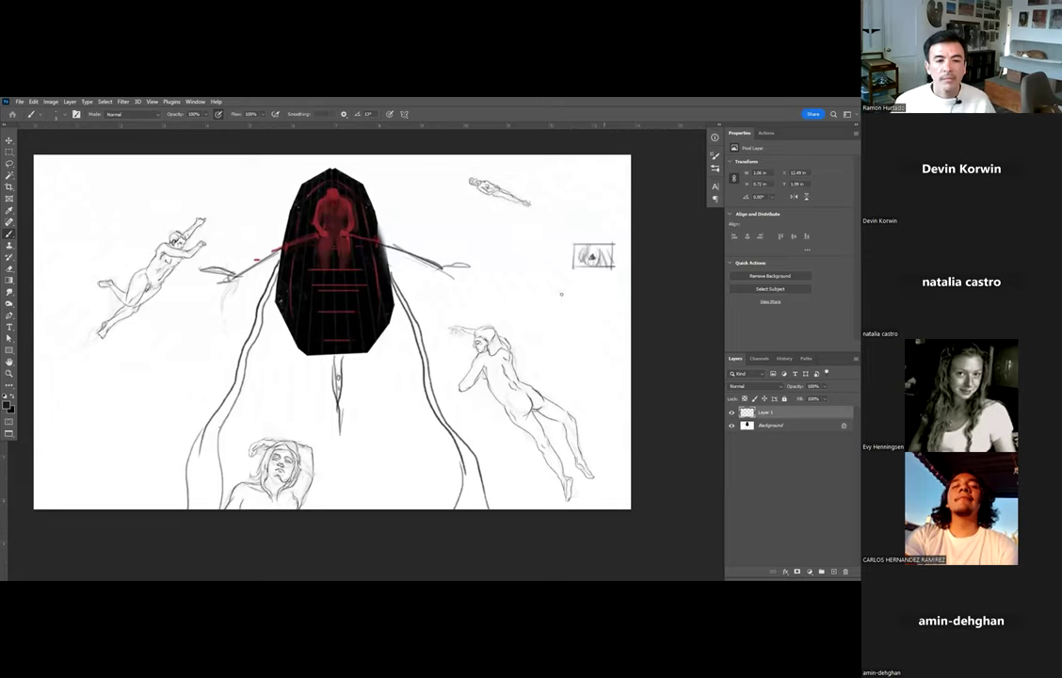
Draw a long diagonal line with two arrowheads rising toward the bow between the boat and the left swimming figure.
drag(191, 367, 230, 292)
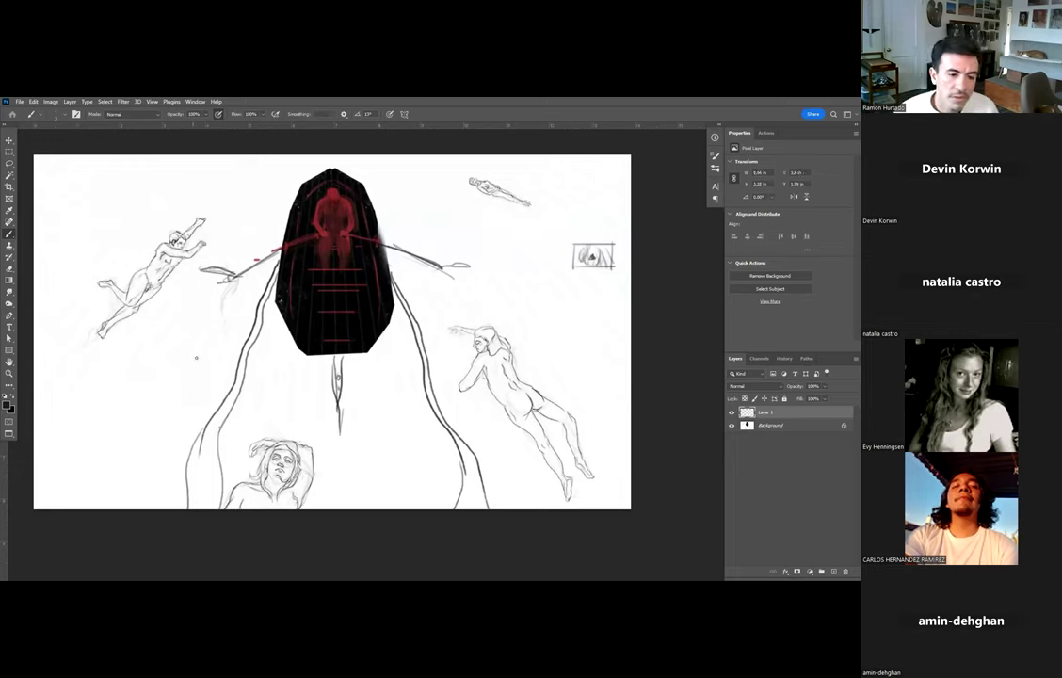
drag(189, 390, 254, 219)
drag(247, 229, 263, 228)
mouse_move(472, 400)
mouse_down()
mouse_move(412, 214)
mouse_move(425, 233)
mouse_up()
key(ctrl+z)
key(ctrl+z)
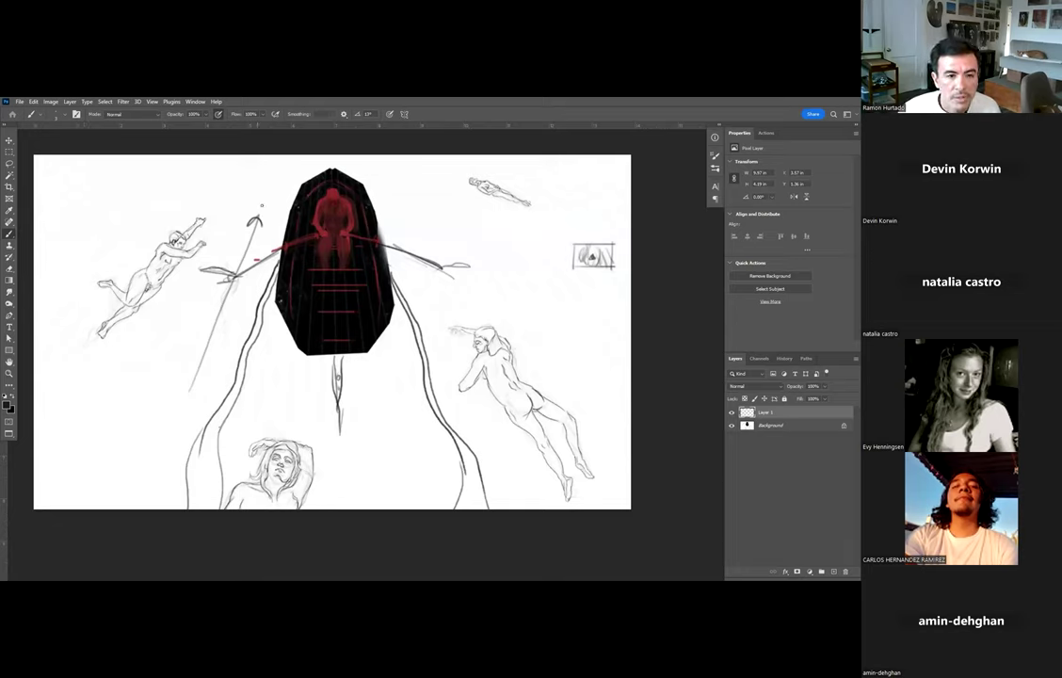
drag(243, 262, 276, 183)
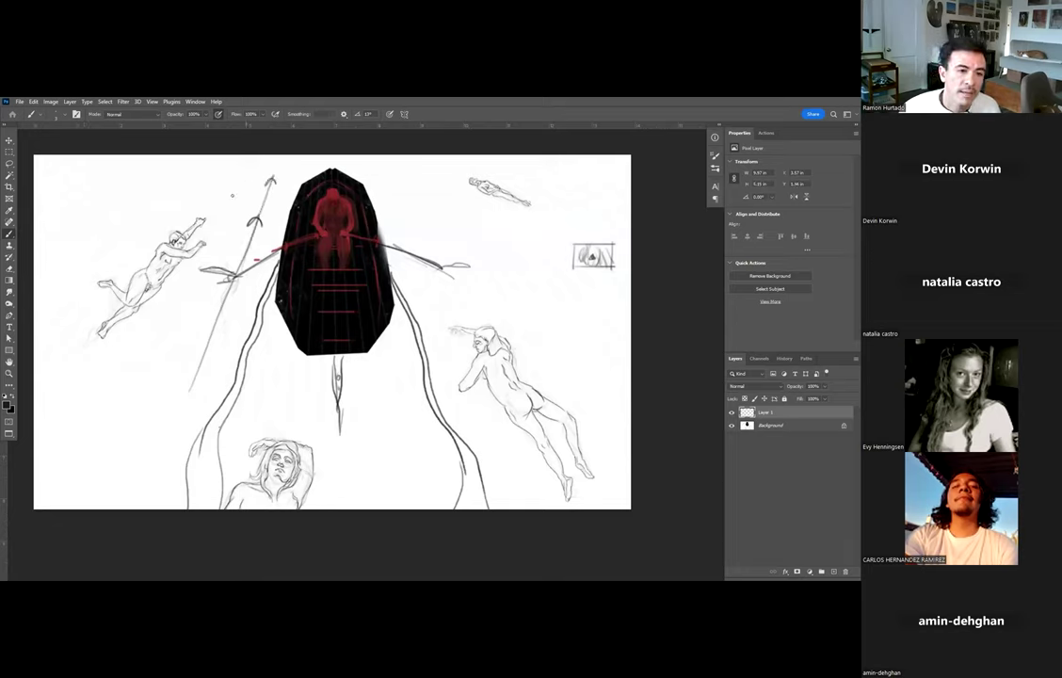
mouse_move(167, 186)
mouse_down()
mouse_move(102, 280)
mouse_move(53, 431)
mouse_up()
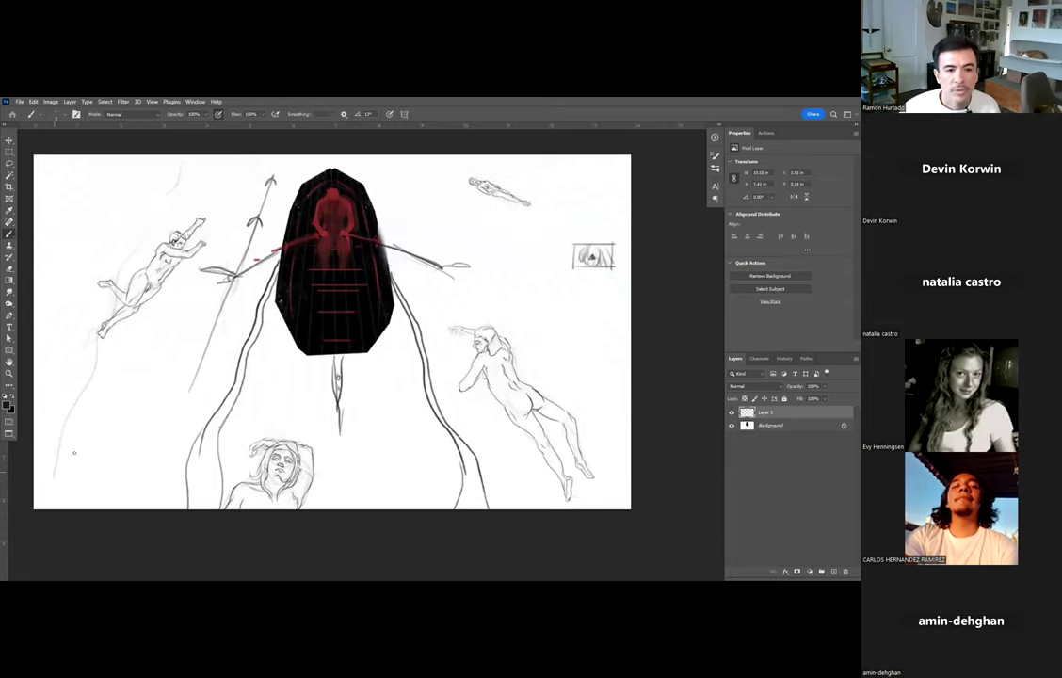
key(ctrl+z)
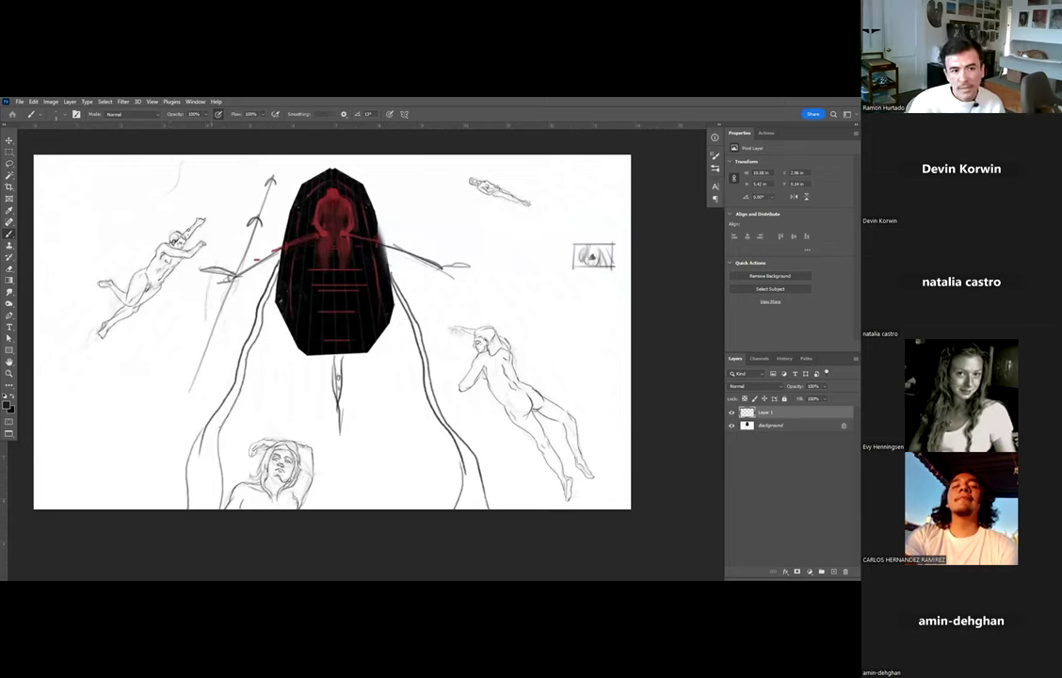
Try cropping both sides of the composition to a nearly square frame around the boat, and undo the crop.
key(c)
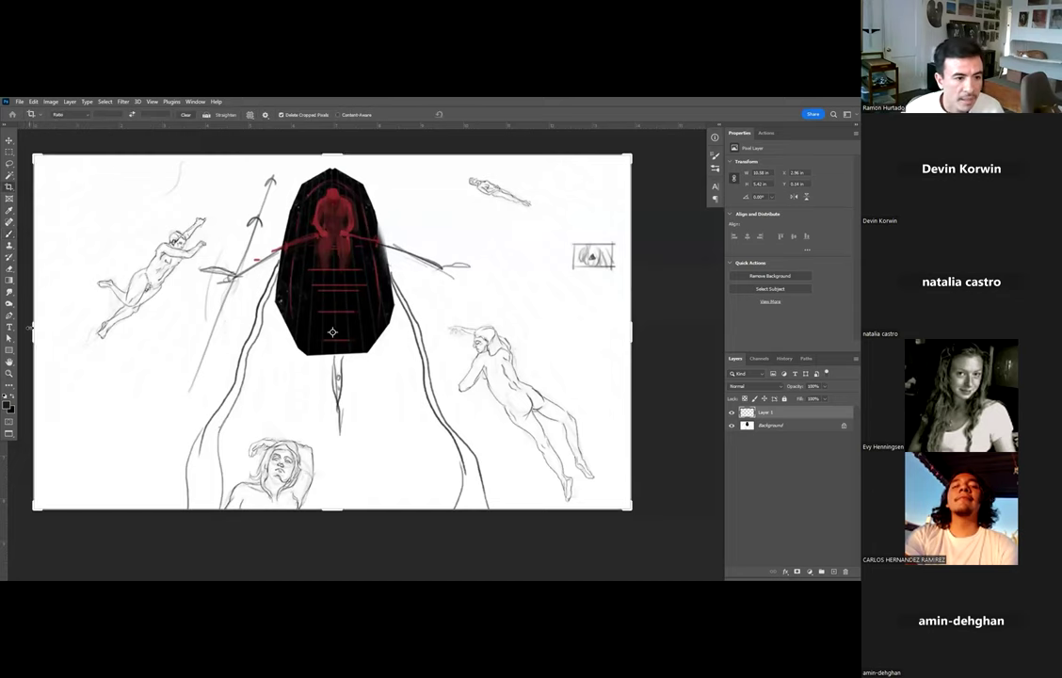
mouse_move(33, 288)
mouse_down()
mouse_move(127, 326)
mouse_move(110, 321)
mouse_up()
drag(585, 330, 537, 333)
key(Return)
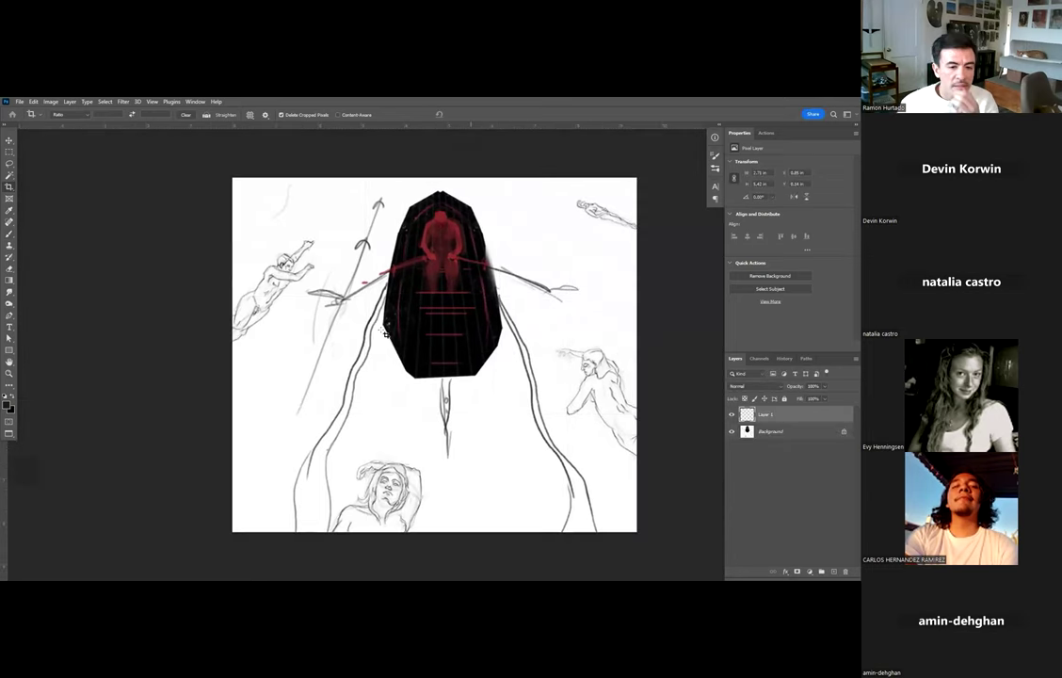
drag(264, 351, 127, 342)
key(ctrl+z)
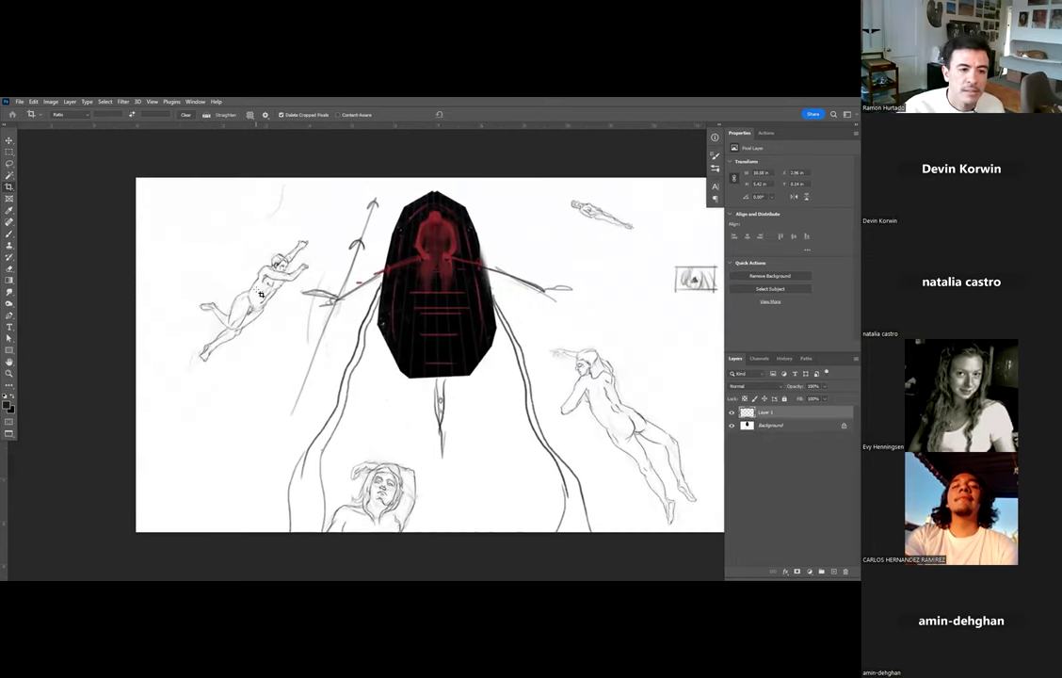
Copy the swimming figure left of the boat onto its own layer and move the copy closer to the boat.
drag(354, 286, 242, 282)
key(l)
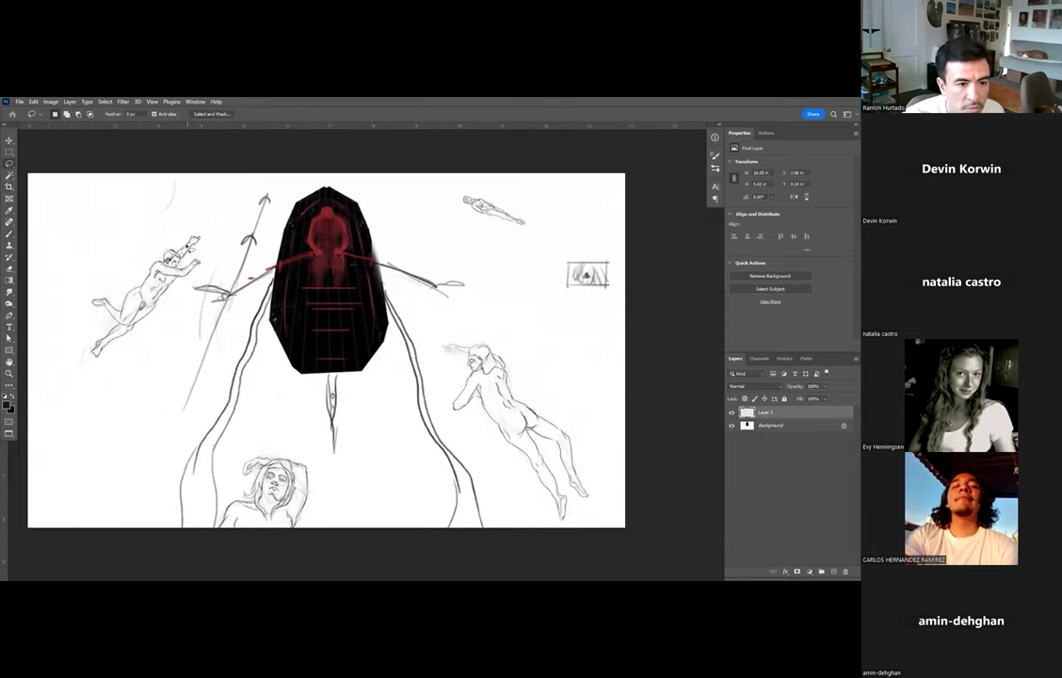
mouse_move(195, 218)
mouse_down()
mouse_move(78, 320)
mouse_move(141, 356)
mouse_move(193, 283)
mouse_move(212, 231)
mouse_move(193, 198)
mouse_up()
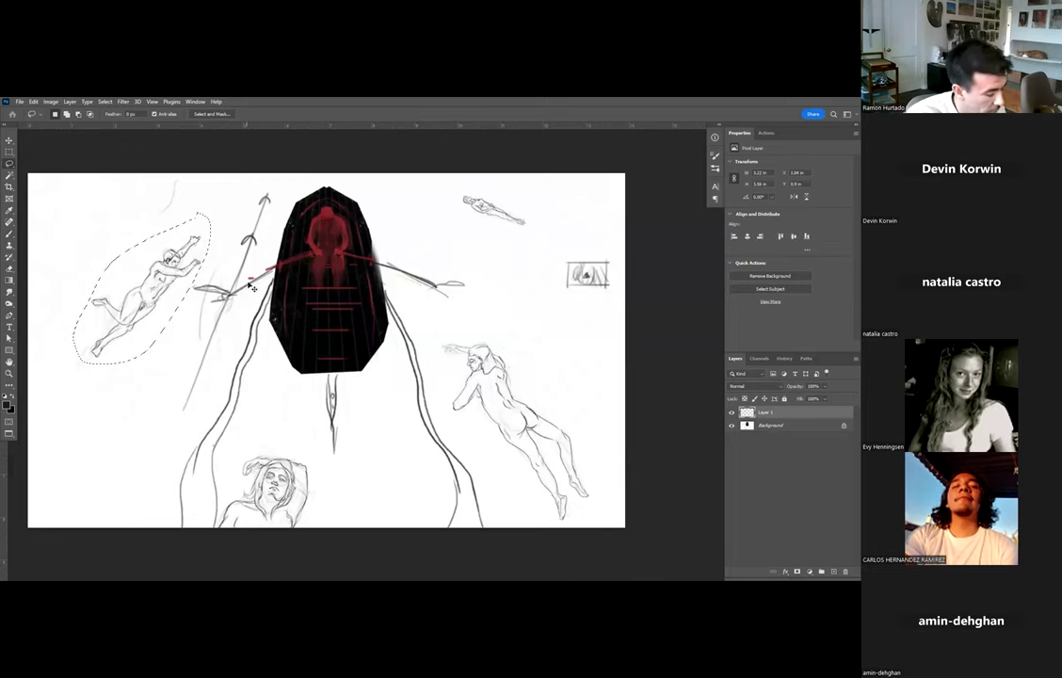
key(ctrl+j)
key(v)
mouse_move(181, 275)
mouse_down()
mouse_move(183, 306)
mouse_move(200, 281)
mouse_move(162, 347)
mouse_move(189, 240)
mouse_move(198, 273)
mouse_up()
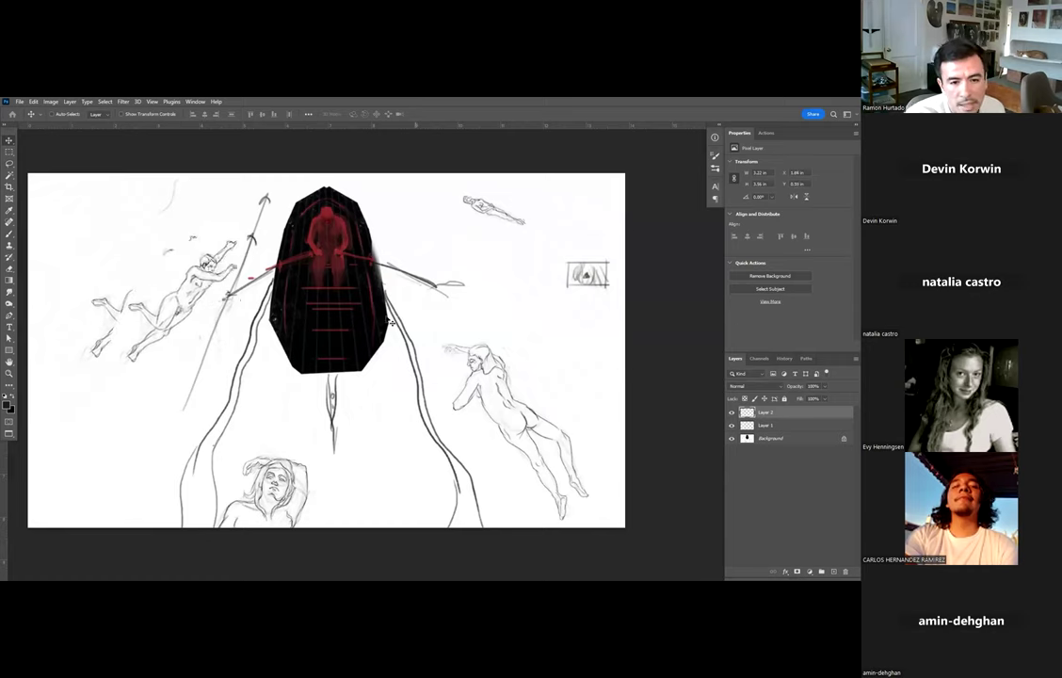
Set the copied swimmer layer's blending mode to Multiply and move that swimmer slightly closer to the boat.
click(744, 387)
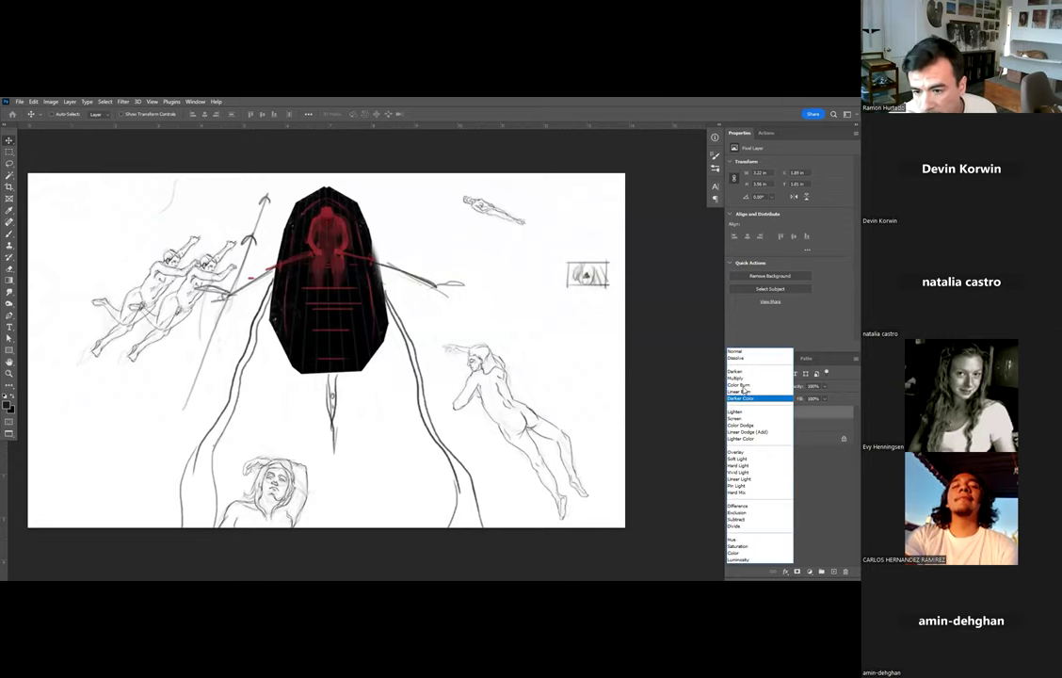
click(738, 390)
drag(180, 301, 197, 304)
Cut the large swimmer on the boat's right side onto its own layer and move it up and inward toward the boat.
key(l)
mouse_move(436, 337)
mouse_down()
mouse_move(446, 409)
mouse_move(510, 496)
mouse_move(551, 531)
mouse_move(595, 531)
mouse_move(603, 490)
mouse_move(575, 416)
mouse_move(469, 339)
mouse_up()
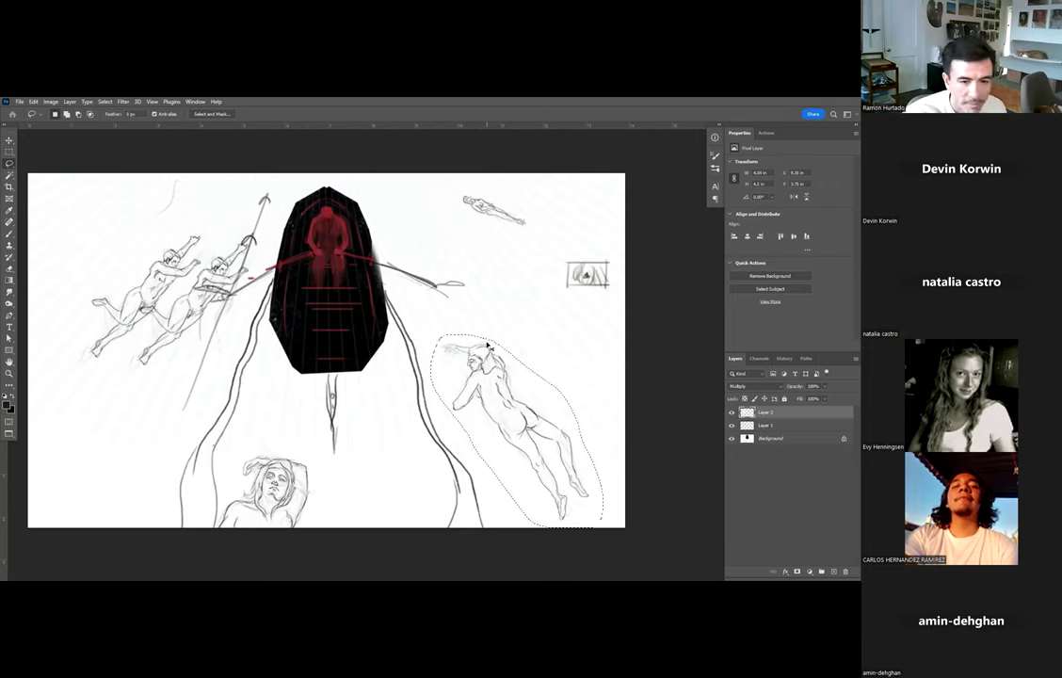
key(ctrl+shift+j)
key(v)
drag(483, 362, 457, 319)
Crop both sides of the composition to a nearly square frame that cuts into the outer left swimmer and the right swimmer's feet.
key(c)
drag(625, 331, 589, 347)
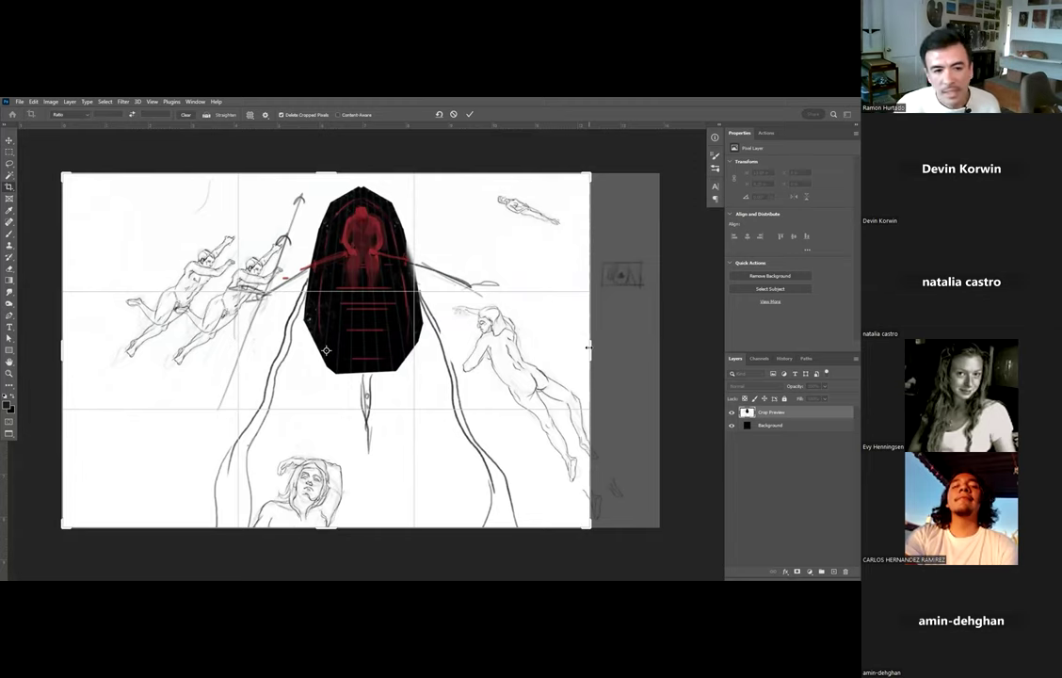
drag(63, 348, 118, 349)
drag(541, 349, 537, 350)
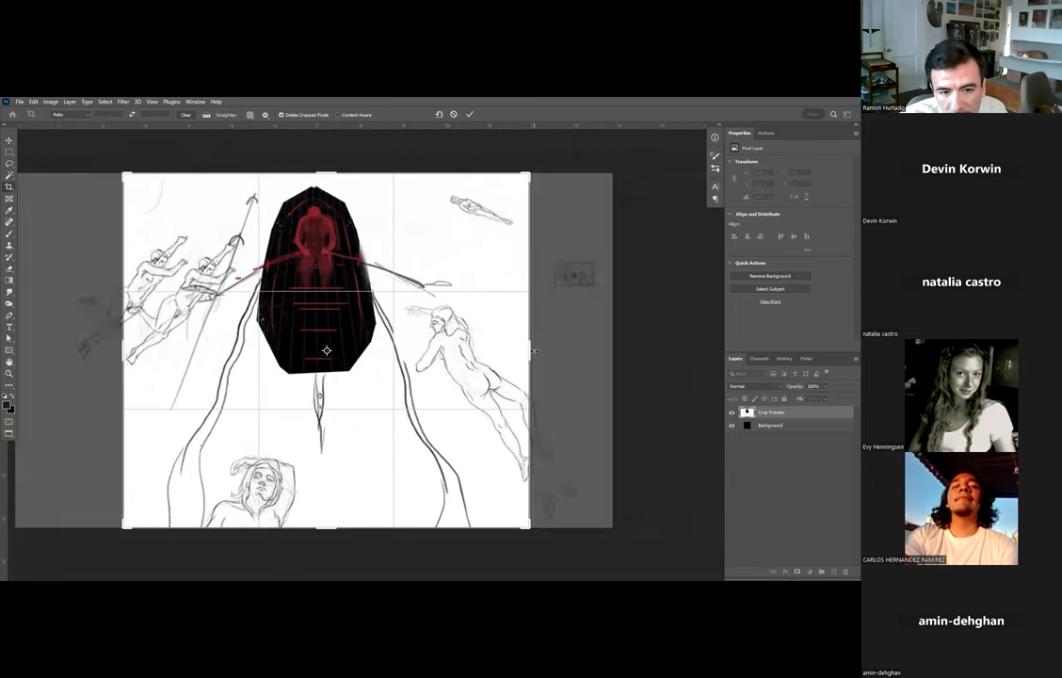
key(Return)
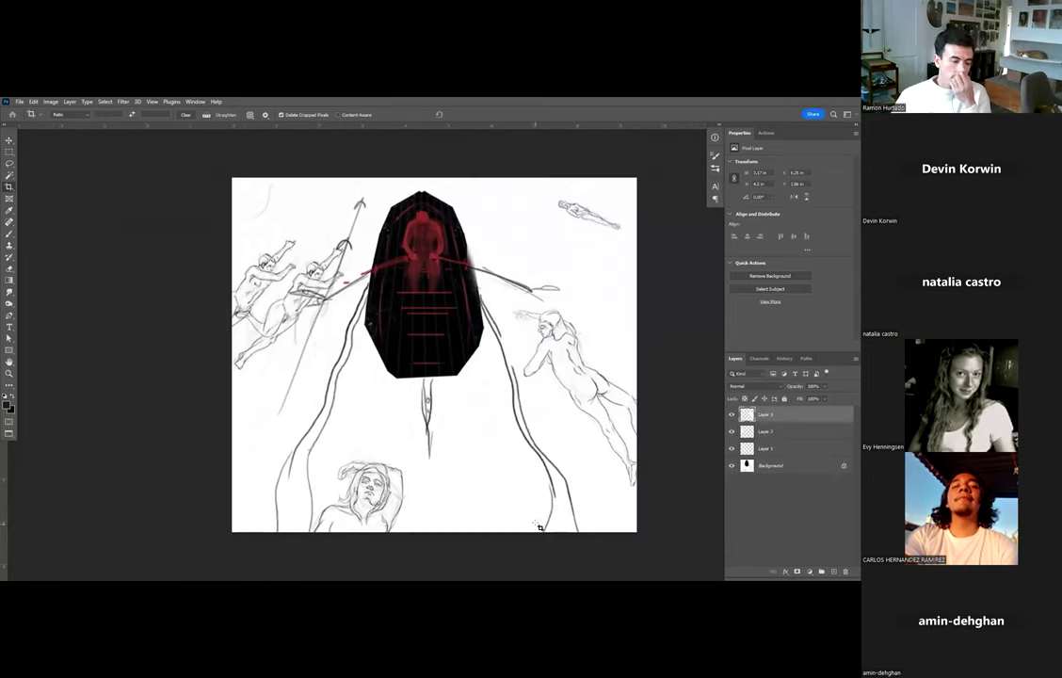
Sketch a tall framed thumbnail about 1 by 2 in with small slanting figure marks, above the right swimmer.
key(b)
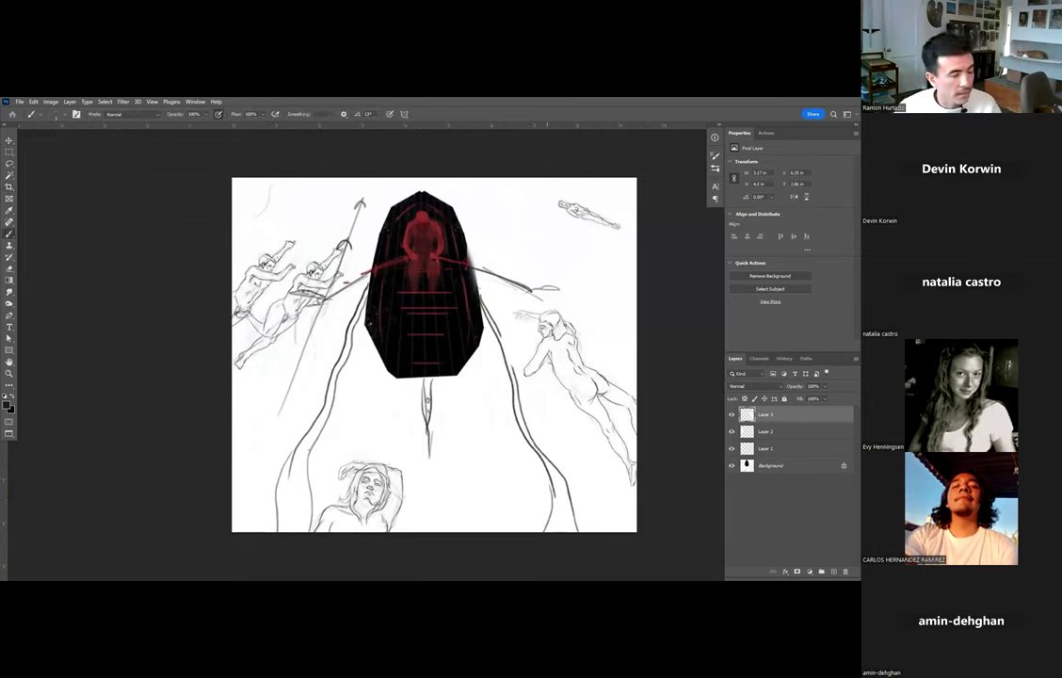
mouse_move(581, 238)
mouse_down()
mouse_move(582, 324)
mouse_move(618, 241)
mouse_up()
mouse_move(618, 320)
mouse_down()
mouse_move(620, 330)
mouse_move(581, 330)
mouse_move(617, 330)
mouse_up()
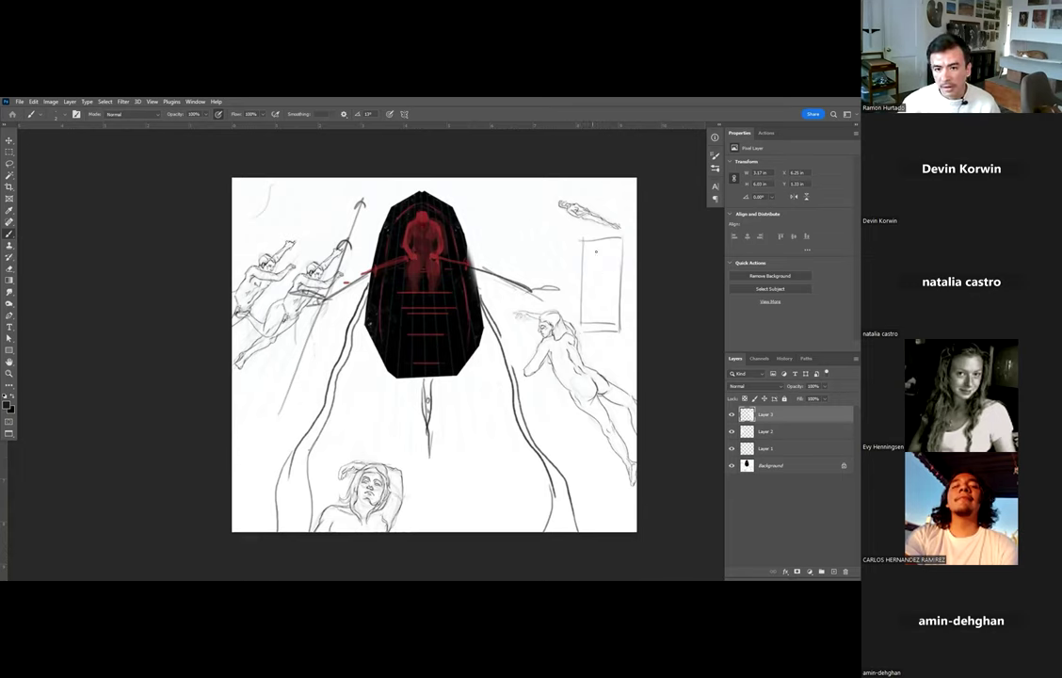
mouse_move(598, 299)
mouse_down()
mouse_move(605, 316)
mouse_move(592, 320)
mouse_move(603, 253)
mouse_up()
key(ctrl+z)
key(ctrl+z)
key(ctrl+z)
drag(601, 242, 593, 262)
drag(600, 243, 594, 285)
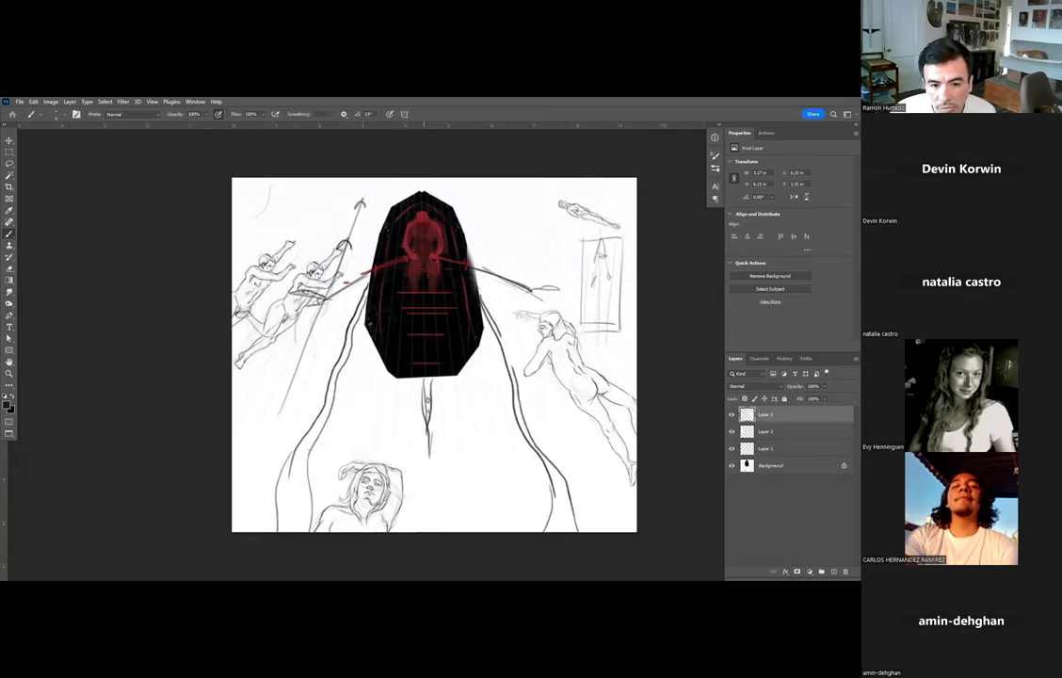
Sketch large swirling wave contours in the wake behind the boat's stern, between the two wake lines.
mouse_move(348, 361)
mouse_down()
mouse_move(366, 447)
mouse_move(396, 458)
mouse_move(367, 384)
mouse_move(379, 362)
mouse_move(343, 411)
mouse_move(372, 334)
mouse_move(373, 365)
mouse_move(331, 374)
mouse_move(383, 384)
mouse_move(350, 423)
mouse_move(354, 438)
mouse_move(392, 431)
mouse_move(331, 372)
mouse_up()
drag(330, 331, 305, 351)
mouse_move(365, 403)
mouse_down()
mouse_move(347, 434)
mouse_move(356, 453)
mouse_move(363, 460)
mouse_move(391, 433)
mouse_up()
mouse_move(344, 367)
mouse_down()
mouse_move(340, 409)
mouse_move(320, 376)
mouse_move(320, 430)
mouse_move(338, 444)
mouse_up()
mouse_move(346, 332)
mouse_down()
mouse_move(332, 346)
mouse_move(364, 391)
mouse_move(362, 417)
mouse_up()
mouse_move(366, 334)
mouse_down()
mouse_move(361, 378)
mouse_move(334, 358)
mouse_up()
mouse_move(350, 337)
mouse_down()
mouse_move(331, 321)
mouse_move(360, 403)
mouse_up()
drag(409, 337, 357, 439)
mouse_move(410, 366)
mouse_down()
mouse_move(373, 395)
mouse_move(389, 457)
mouse_move(356, 463)
mouse_move(400, 401)
mouse_move(409, 356)
mouse_up()
mouse_move(466, 405)
mouse_down()
mouse_move(485, 346)
mouse_move(490, 427)
mouse_move(467, 467)
mouse_move(492, 428)
mouse_up()
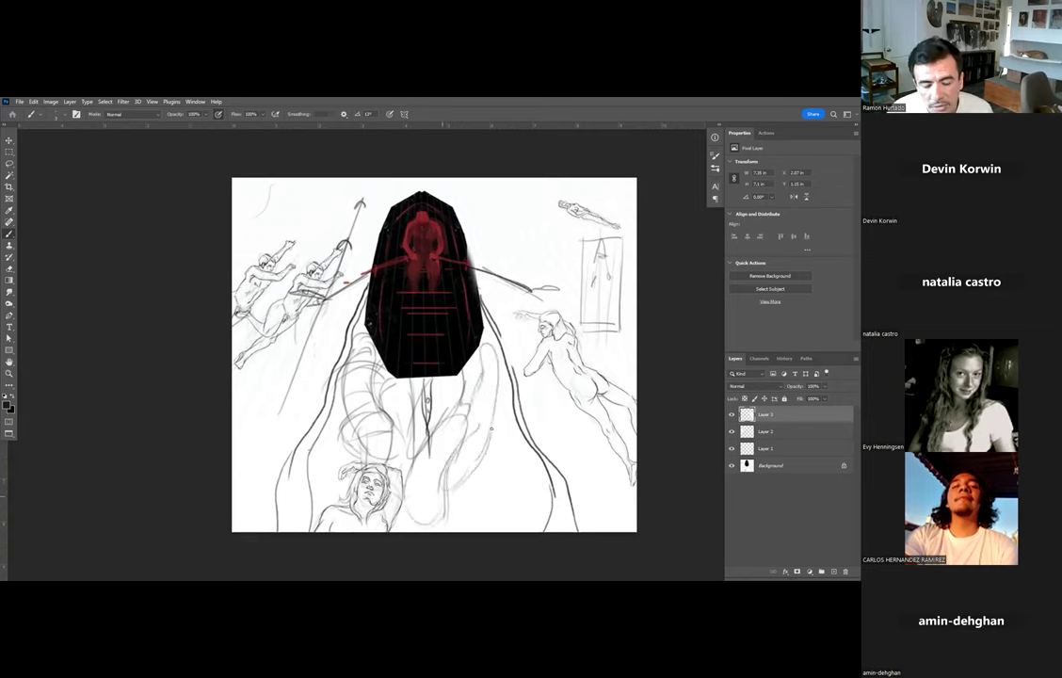
mouse_move(448, 293)
mouse_down()
mouse_move(458, 374)
mouse_move(431, 414)
mouse_move(457, 349)
mouse_move(461, 281)
mouse_up()
mouse_move(429, 383)
mouse_down()
mouse_move(414, 450)
mouse_move(421, 455)
mouse_up()
mouse_move(476, 442)
mouse_down()
mouse_move(458, 470)
mouse_move(412, 470)
mouse_up()
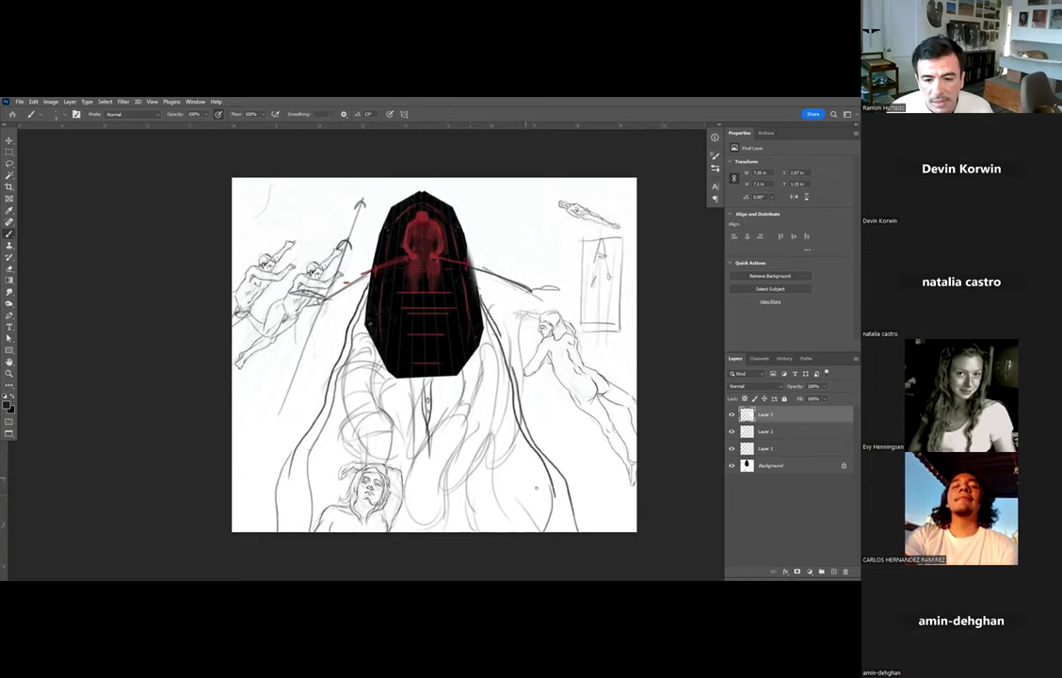
Extend the looping wave contours across the lower water, beneath the right swimmer and below the left swimmers.
mouse_move(441, 394)
mouse_down()
mouse_move(506, 441)
mouse_move(503, 468)
mouse_move(433, 362)
mouse_move(466, 374)
mouse_move(421, 355)
mouse_move(471, 421)
mouse_up()
mouse_move(457, 352)
mouse_down()
mouse_move(459, 332)
mouse_move(497, 375)
mouse_move(511, 374)
mouse_move(521, 414)
mouse_up()
drag(495, 375, 550, 424)
mouse_move(488, 344)
mouse_down()
mouse_move(561, 438)
mouse_move(538, 470)
mouse_up()
drag(278, 344, 216, 435)
drag(238, 430, 287, 356)
mouse_move(276, 405)
mouse_down()
mouse_move(288, 337)
mouse_move(205, 408)
mouse_move(282, 442)
mouse_move(297, 386)
mouse_move(233, 355)
mouse_move(284, 314)
mouse_up()
mouse_move(259, 354)
mouse_down()
mouse_move(290, 299)
mouse_move(261, 323)
mouse_move(237, 324)
mouse_move(205, 365)
mouse_move(250, 346)
mouse_up()
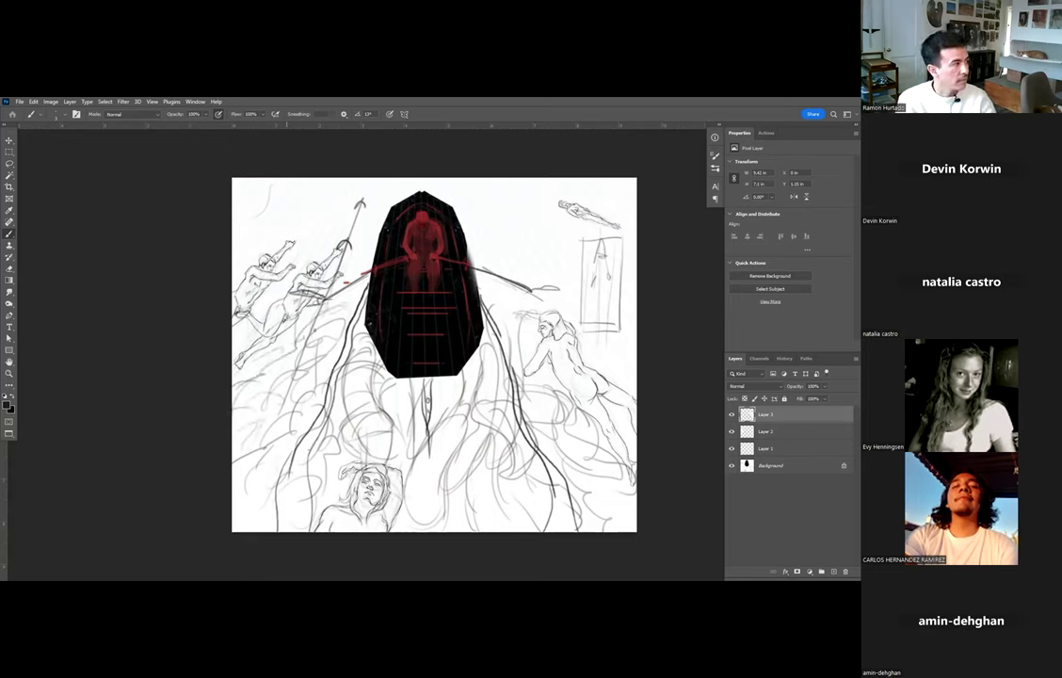
Sketch loose wave swirls in the upper water on both sides of the bow, around the oars and distant figure.
mouse_move(306, 238)
mouse_down()
mouse_move(331, 220)
mouse_move(348, 175)
mouse_move(288, 226)
mouse_move(347, 162)
mouse_up()
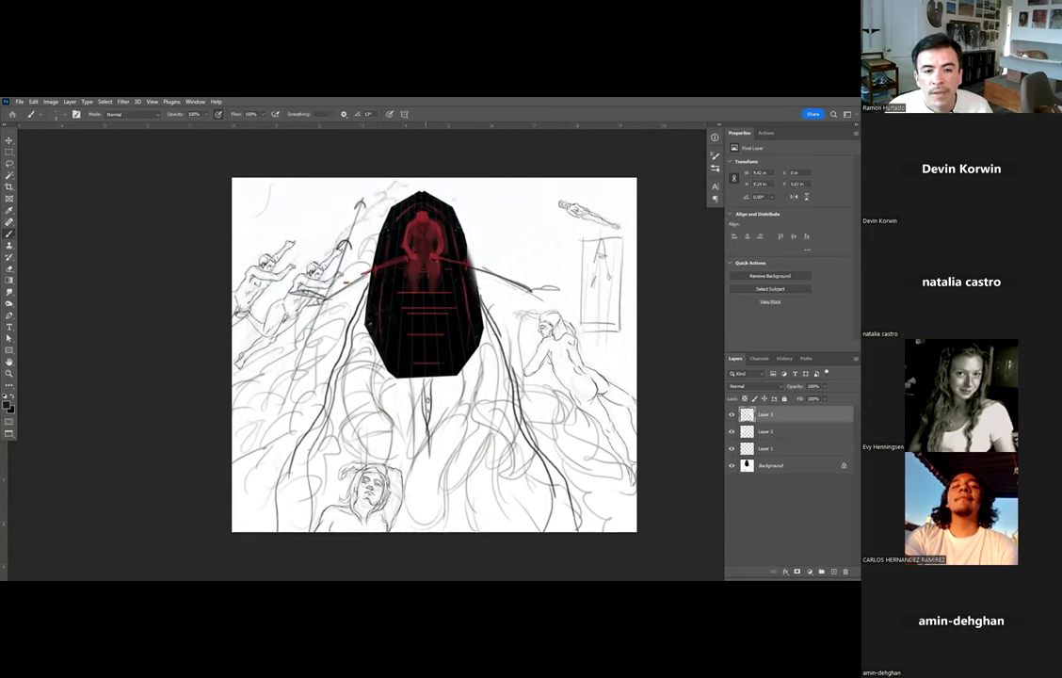
mouse_move(476, 231)
mouse_down()
mouse_move(455, 195)
mouse_move(484, 235)
mouse_move(453, 192)
mouse_move(516, 254)
mouse_move(505, 224)
mouse_move(531, 229)
mouse_move(523, 193)
mouse_move(492, 189)
mouse_up()
mouse_move(488, 252)
mouse_down()
mouse_move(522, 242)
mouse_move(548, 254)
mouse_move(492, 262)
mouse_move(498, 219)
mouse_up()
mouse_move(439, 250)
mouse_down()
mouse_move(464, 259)
mouse_move(483, 289)
mouse_up()
drag(535, 256, 550, 225)
drag(494, 204, 550, 229)
mouse_move(494, 189)
mouse_down()
mouse_move(531, 204)
mouse_move(495, 190)
mouse_up()
drag(473, 164, 489, 158)
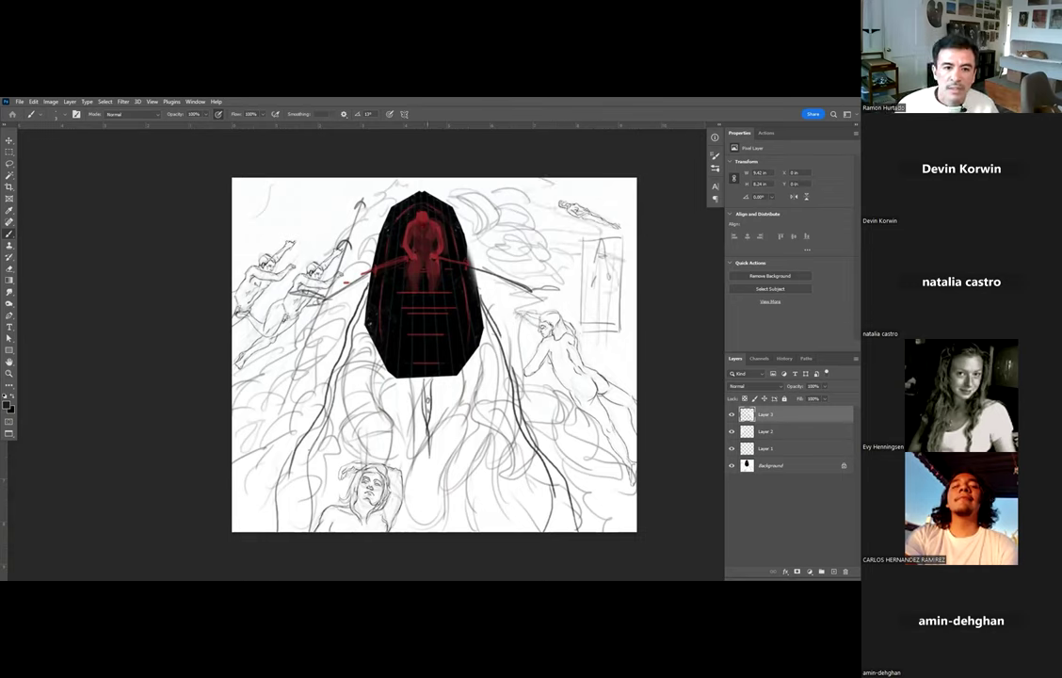
mouse_move(279, 180)
mouse_down()
mouse_move(253, 200)
mouse_move(323, 172)
mouse_up()
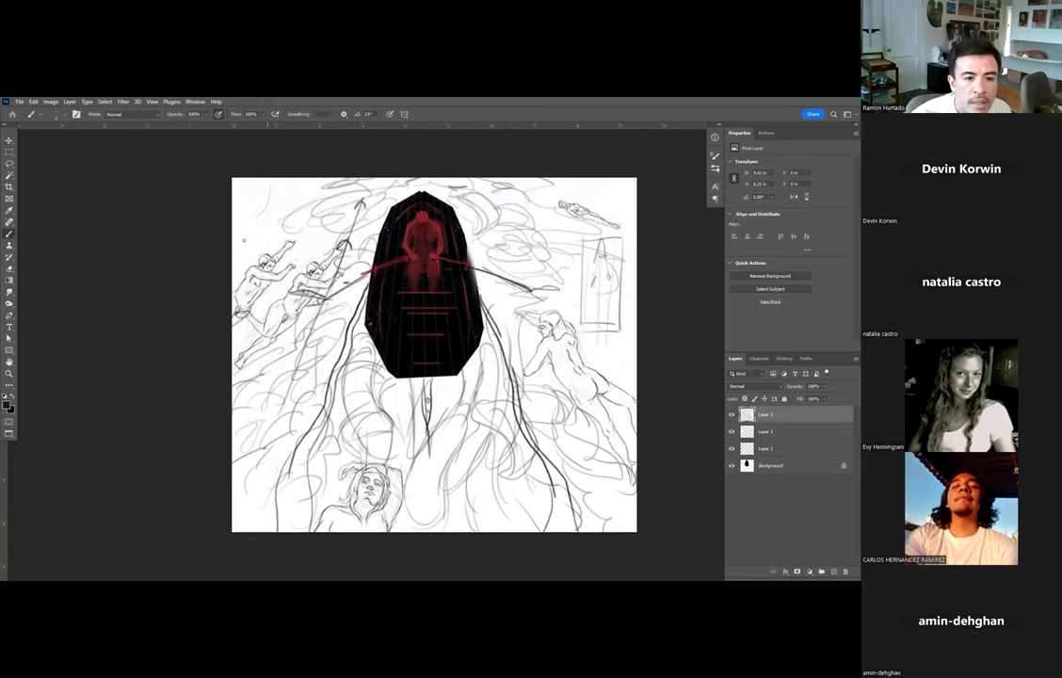
scroll(260, 252, up, 8)
scroll(377, 347, down, 3)
drag(421, 344, 337, 205)
mouse_move(363, 306)
mouse_down()
mouse_move(301, 175)
mouse_move(293, 224)
mouse_up()
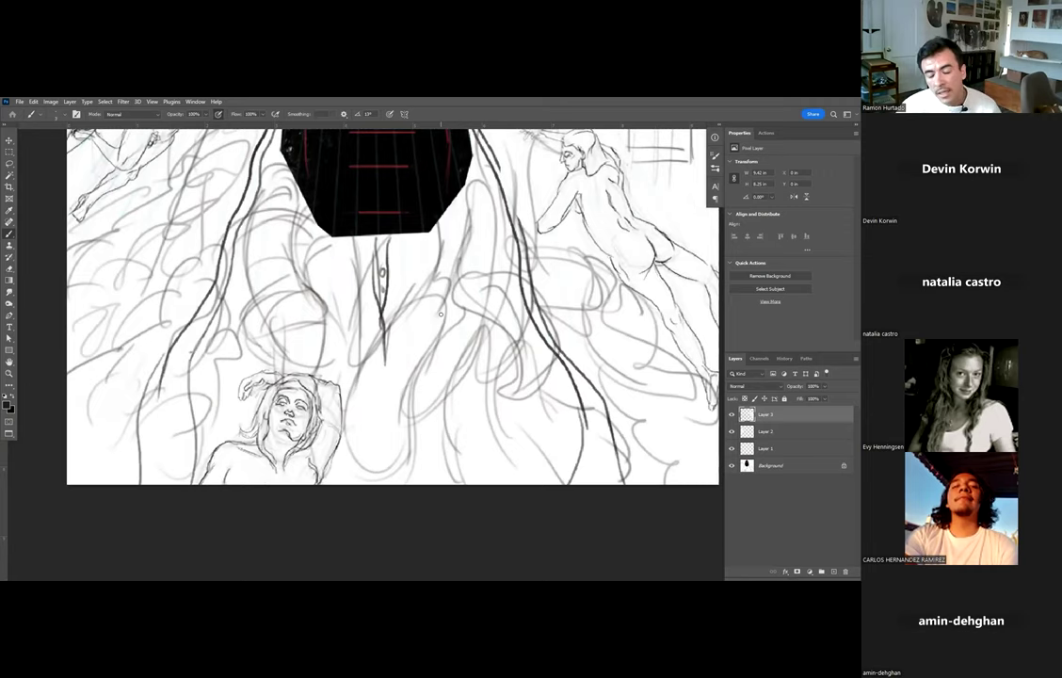
drag(515, 302, 287, 328)
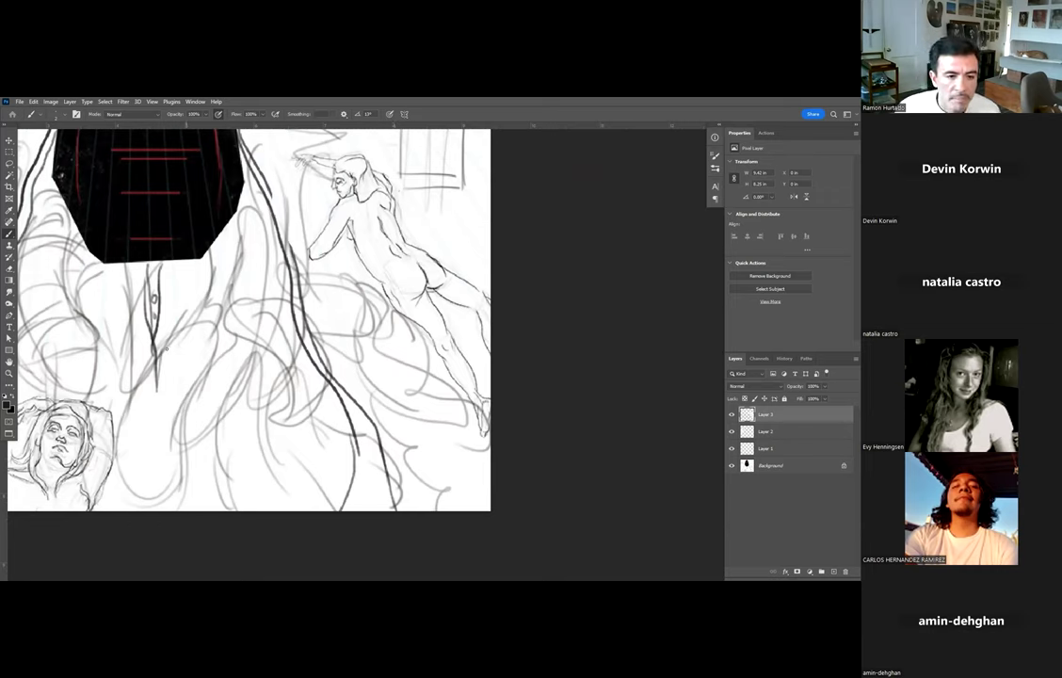
mouse_move(196, 375)
mouse_down()
mouse_move(181, 491)
mouse_move(175, 437)
mouse_up()
key(ctrl+z)
key(ctrl+z)
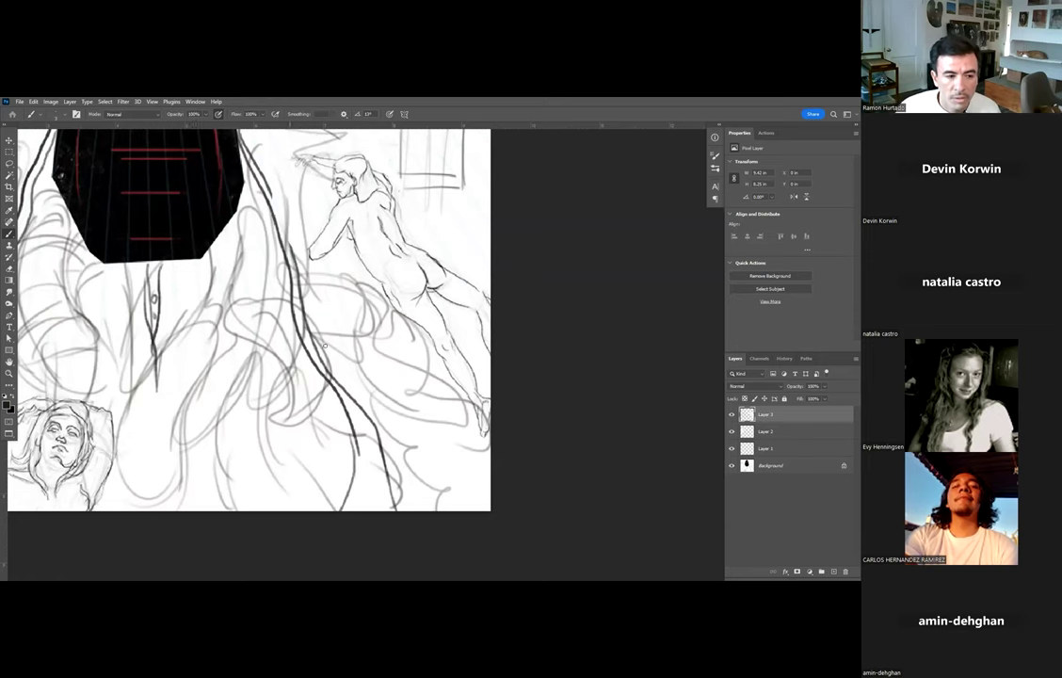
key(c)
key(Return)
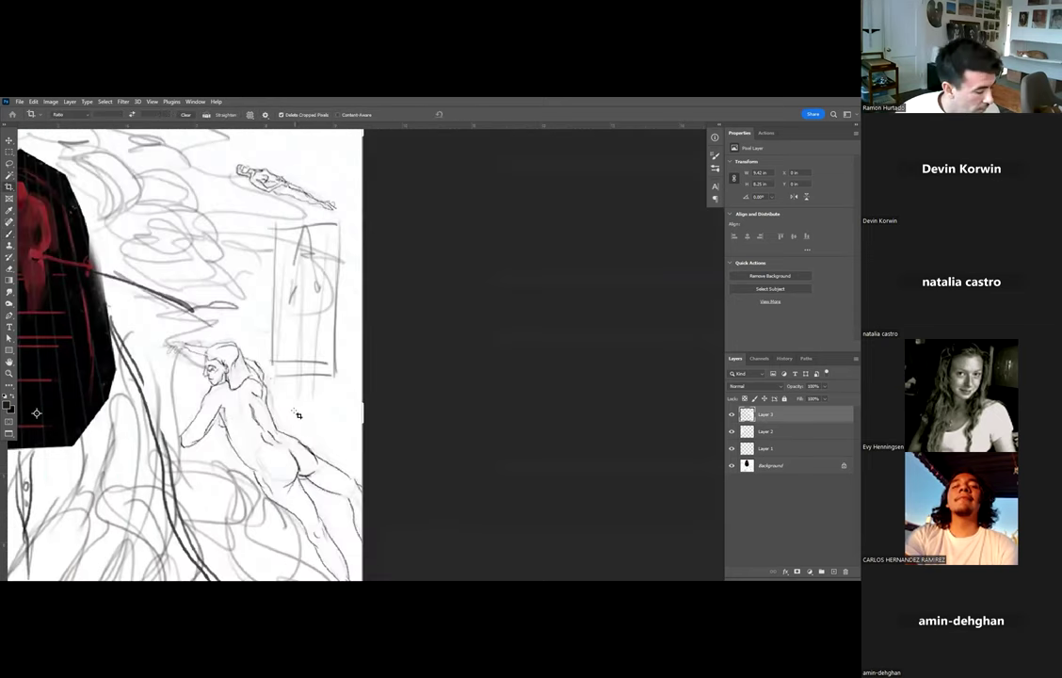
Draw two near-vertical lines joined at the base, beside the right swimmer's back and below the tall thumbnail.
key(b)
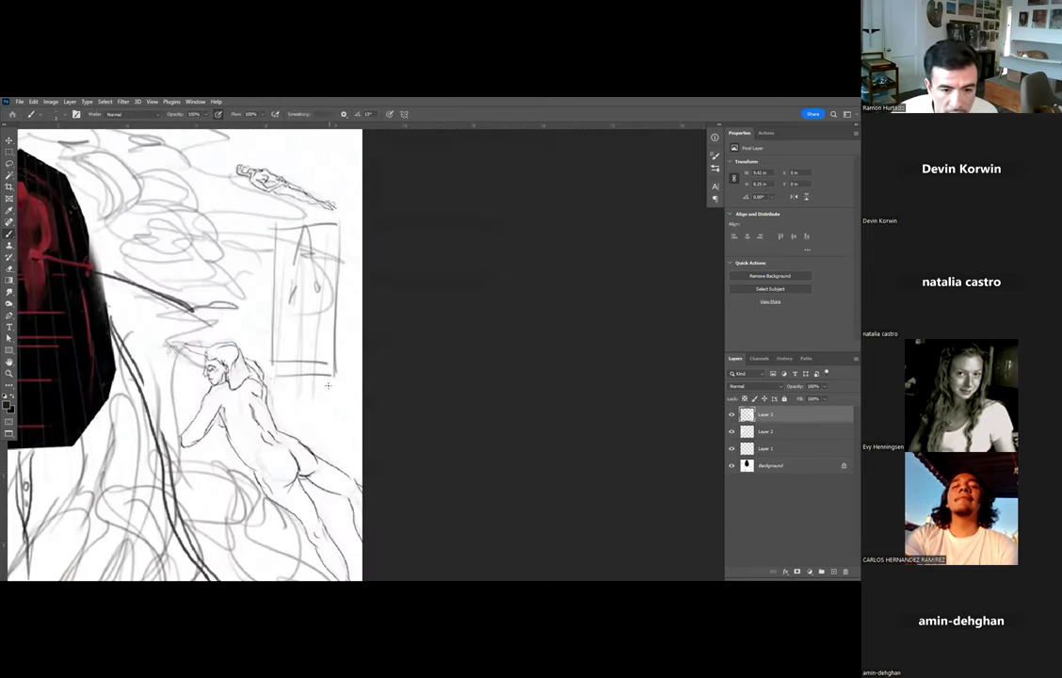
mouse_move(323, 378)
mouse_down()
mouse_move(326, 451)
mouse_move(343, 369)
mouse_move(337, 458)
mouse_up()
mouse_move(338, 422)
mouse_down()
mouse_move(336, 460)
mouse_move(308, 460)
mouse_up()
drag(261, 403, 298, 412)
drag(297, 396, 294, 411)
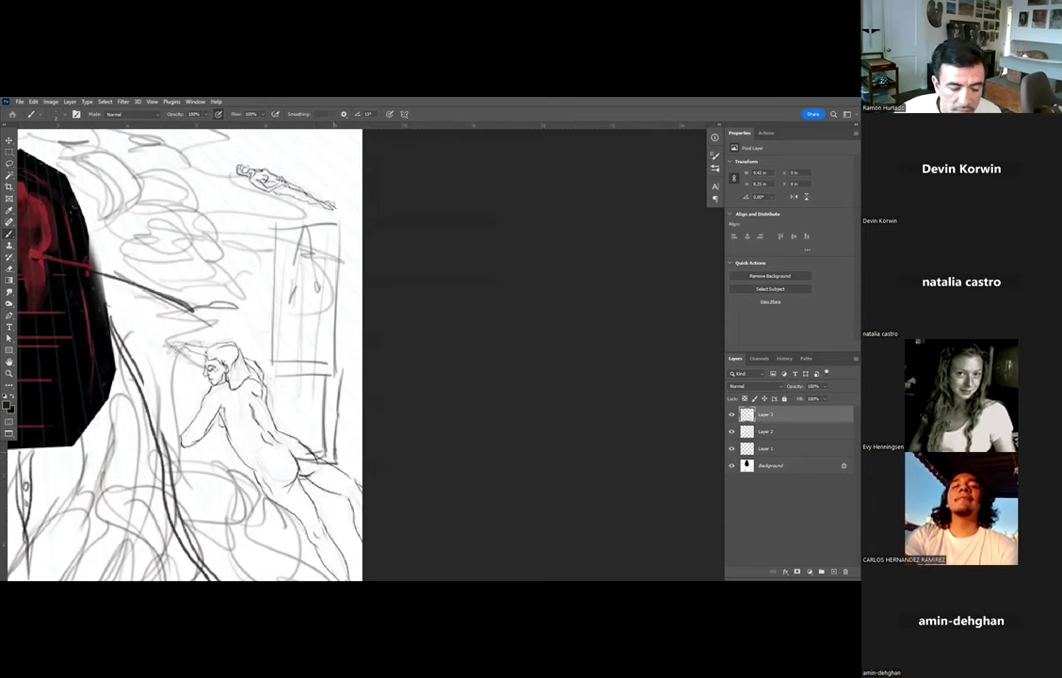
scroll(323, 445, up, 4)
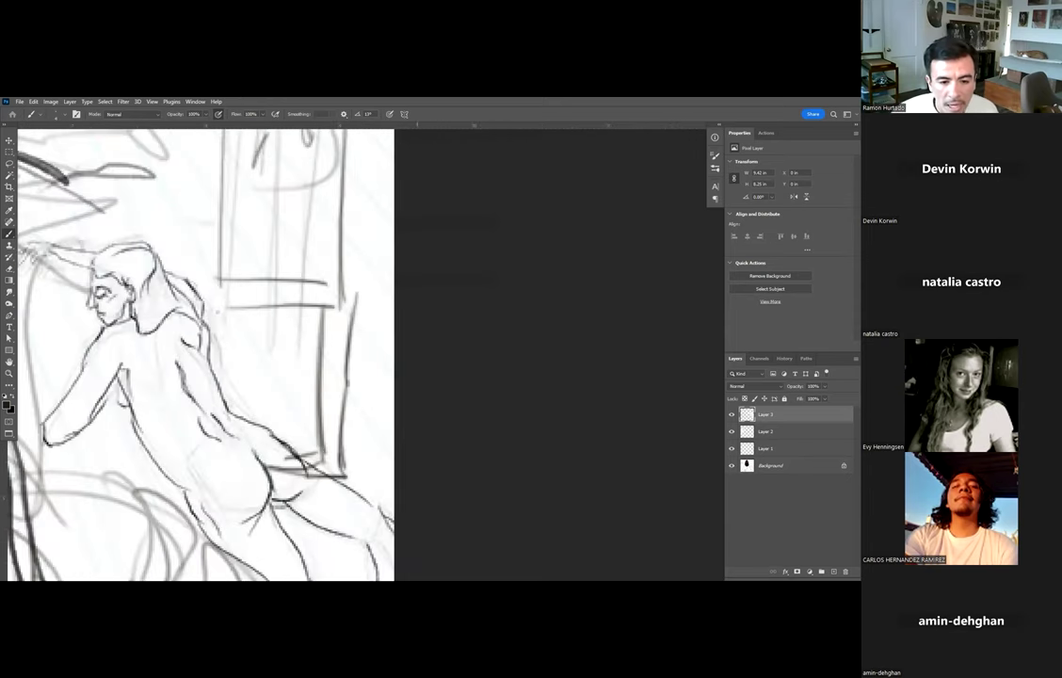
Thicken the right line of the vertical study into a dark angular bulge, undoing the surplus strokes.
mouse_move(348, 382)
mouse_down()
mouse_move(341, 467)
mouse_move(345, 360)
mouse_move(348, 411)
mouse_up()
drag(352, 361, 346, 414)
drag(320, 318, 317, 442)
key(ctrl+z)
key(ctrl+z)
key(ctrl+z)
key(ctrl+z)
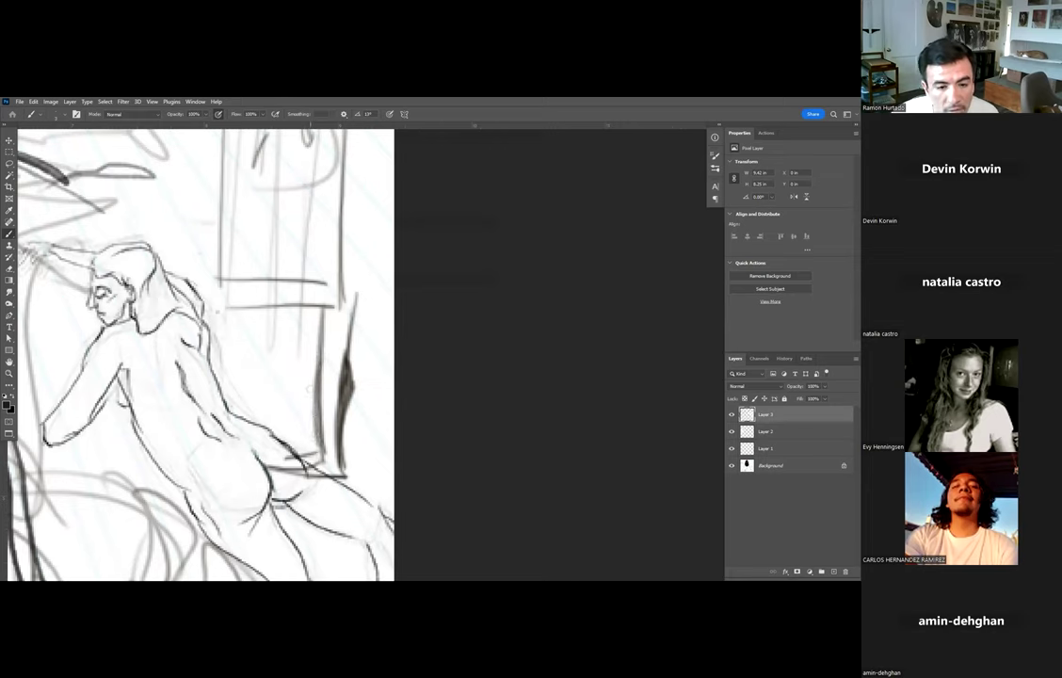
Extend the vertical study upward with a broad dark slanting stroke on its right and thinner strokes on its left.
mouse_move(323, 334)
mouse_down()
mouse_move(319, 365)
mouse_move(317, 335)
mouse_move(369, 272)
mouse_up()
drag(352, 344, 380, 241)
drag(358, 316, 381, 240)
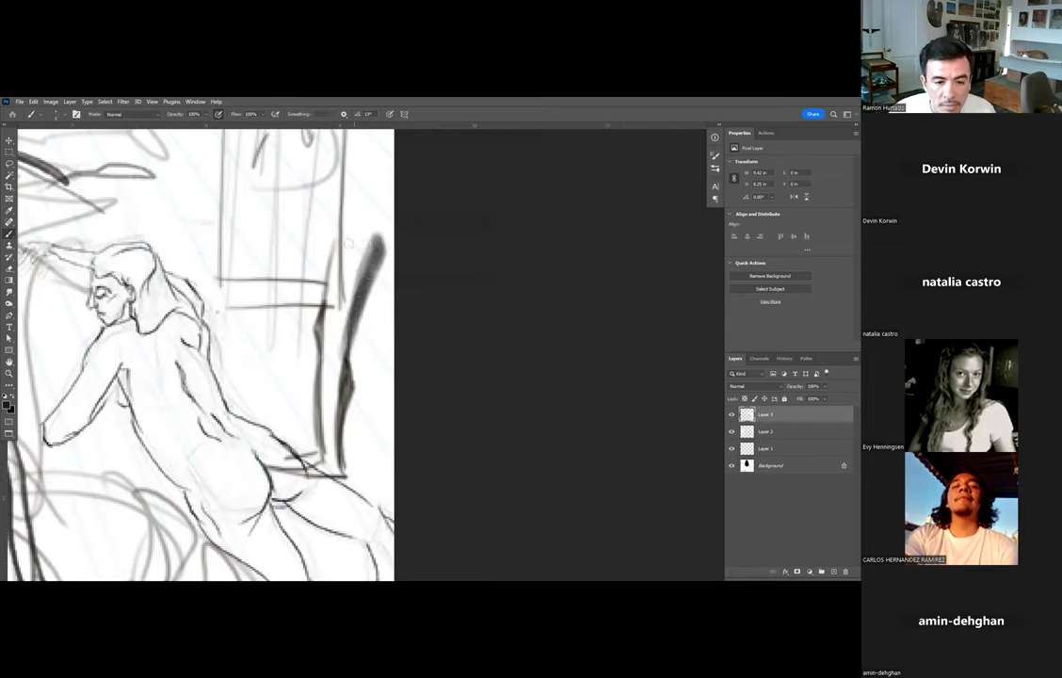
drag(296, 253, 287, 342)
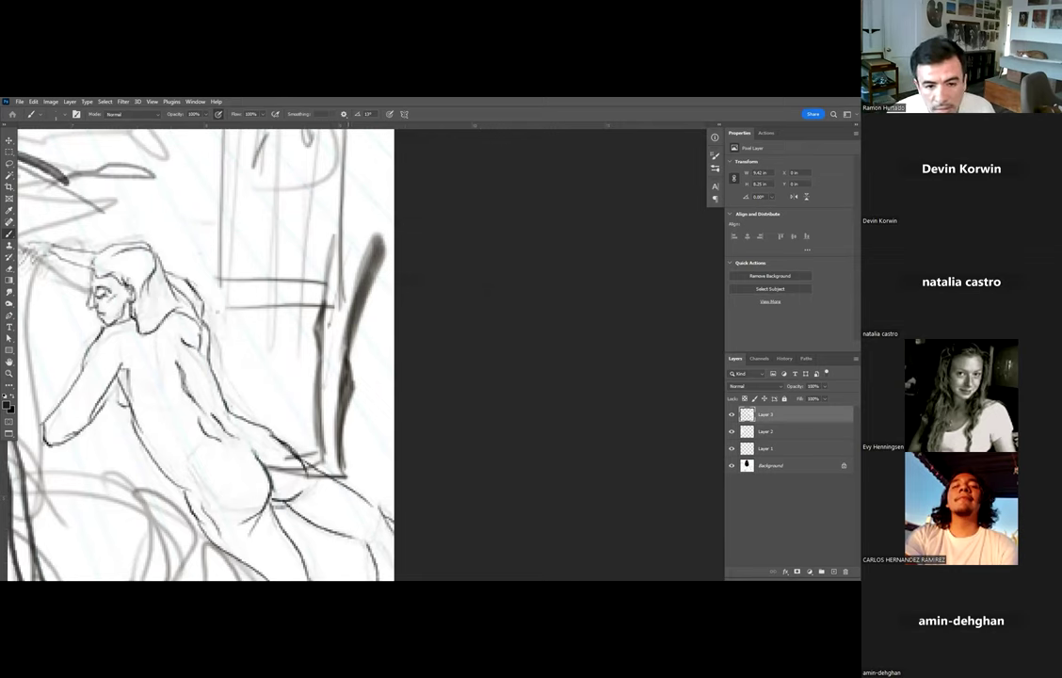
drag(314, 277, 311, 303)
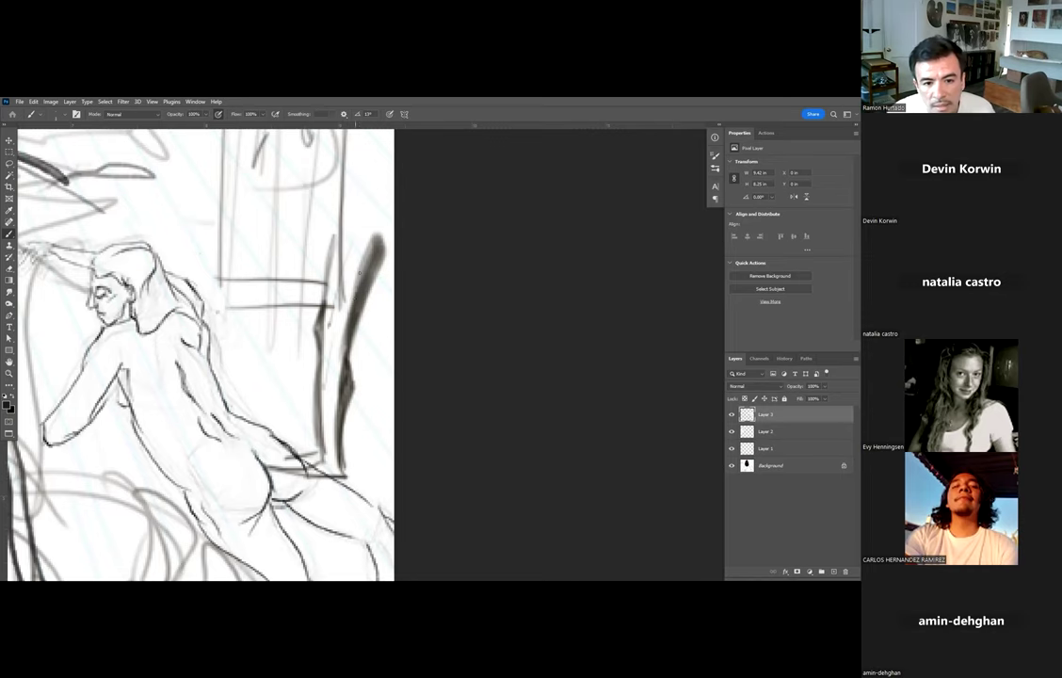
mouse_move(334, 234)
mouse_down()
mouse_move(322, 283)
mouse_move(334, 248)
mouse_up()
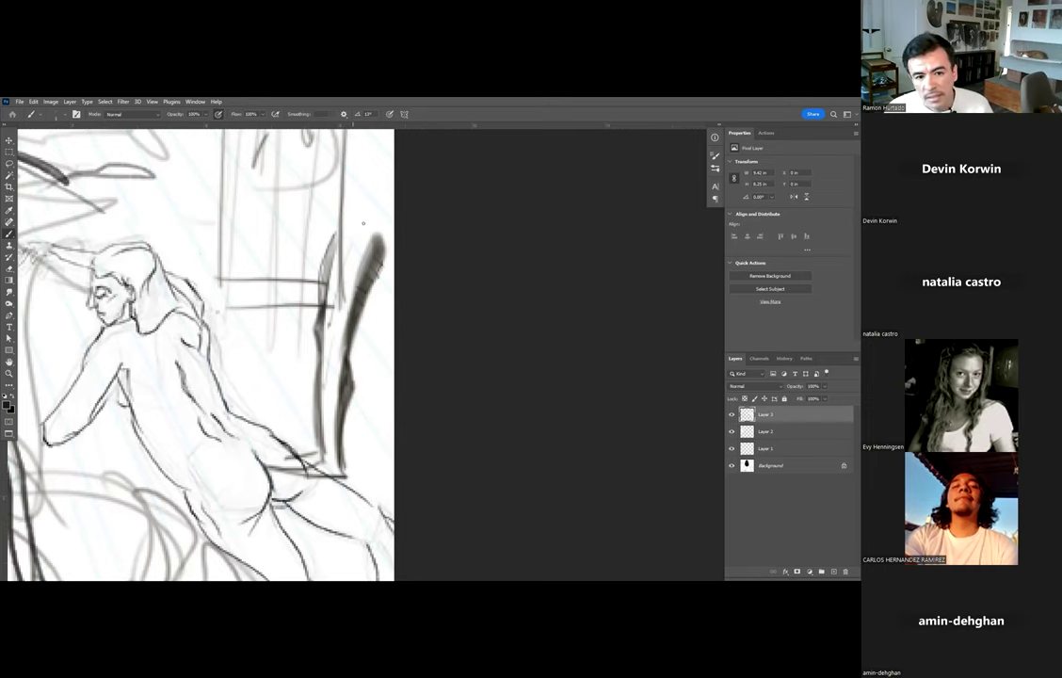
Refine the left contour of the vertical study with darker strokes and small angular marks near its upper part.
key(ctrl+minus)
key(ctrl+minus)
key(ctrl+plus)
key(ctrl+plus)
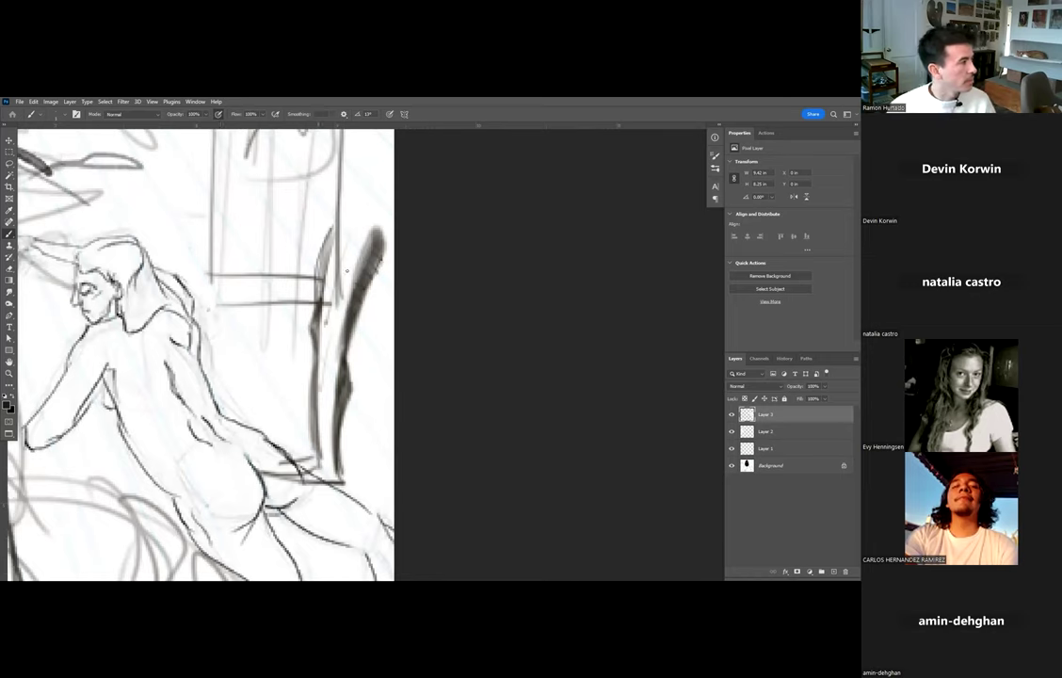
drag(330, 228, 311, 325)
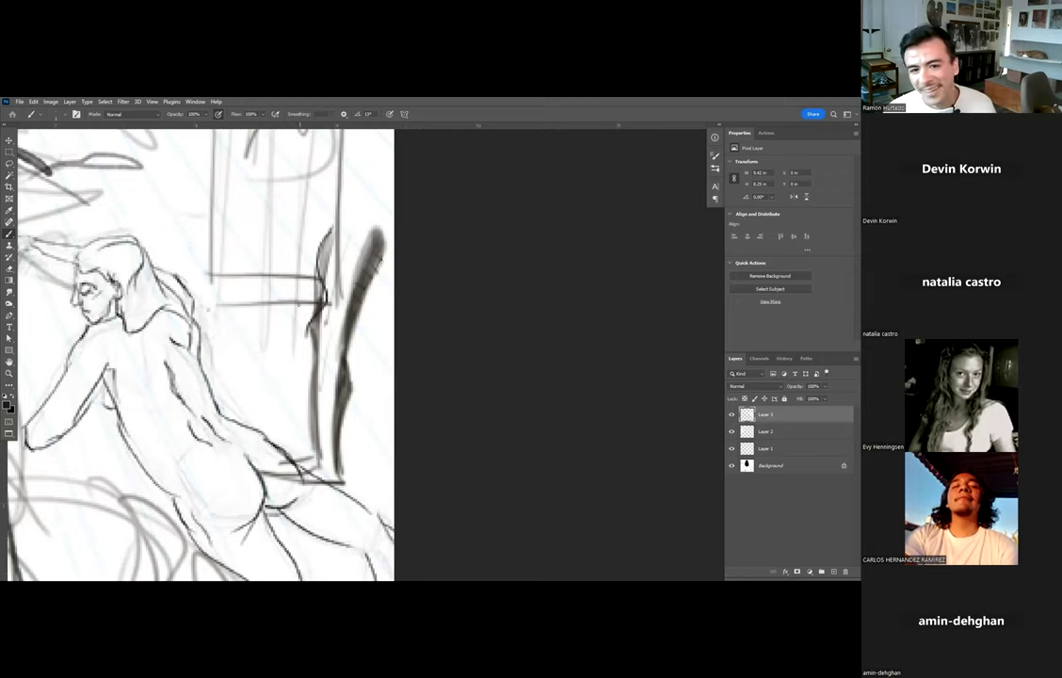
mouse_move(311, 290)
mouse_down()
mouse_move(332, 268)
mouse_move(322, 280)
mouse_move(330, 299)
mouse_up()
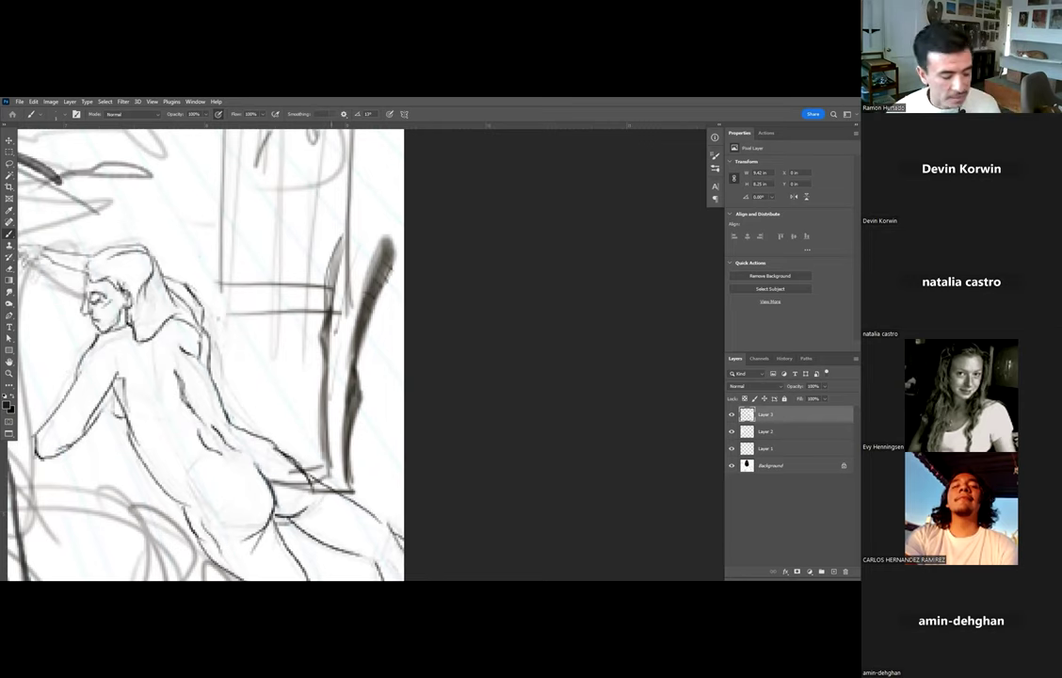
drag(345, 287, 362, 259)
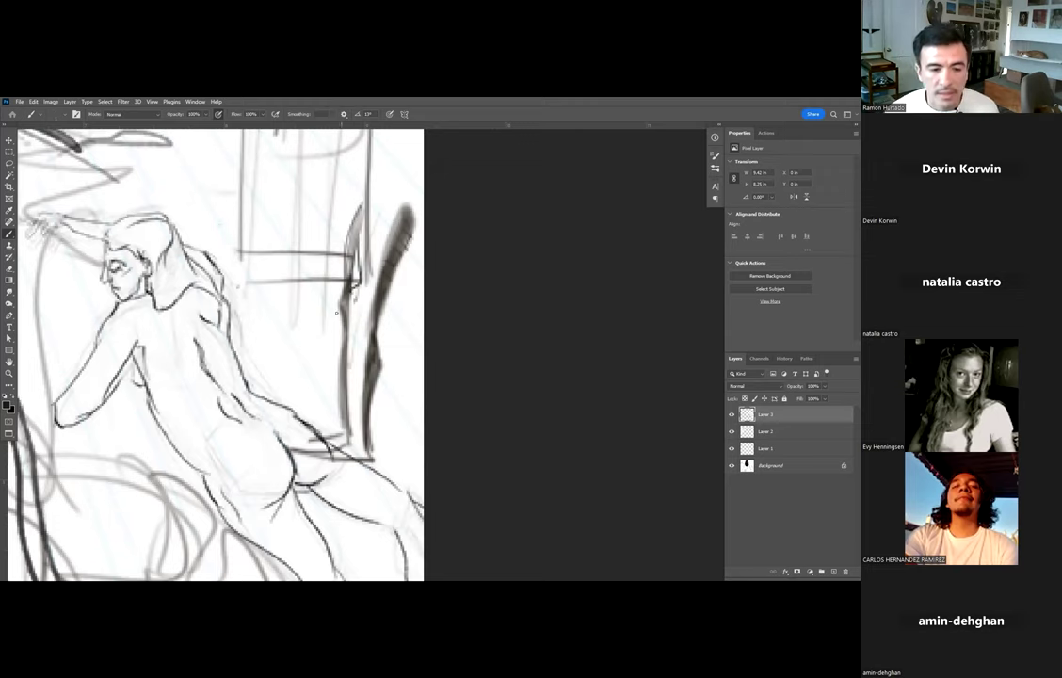
Reinforce the contours of the right swimmer's near thigh with several thin strokes.
drag(195, 205, 226, 284)
drag(365, 366, 283, 324)
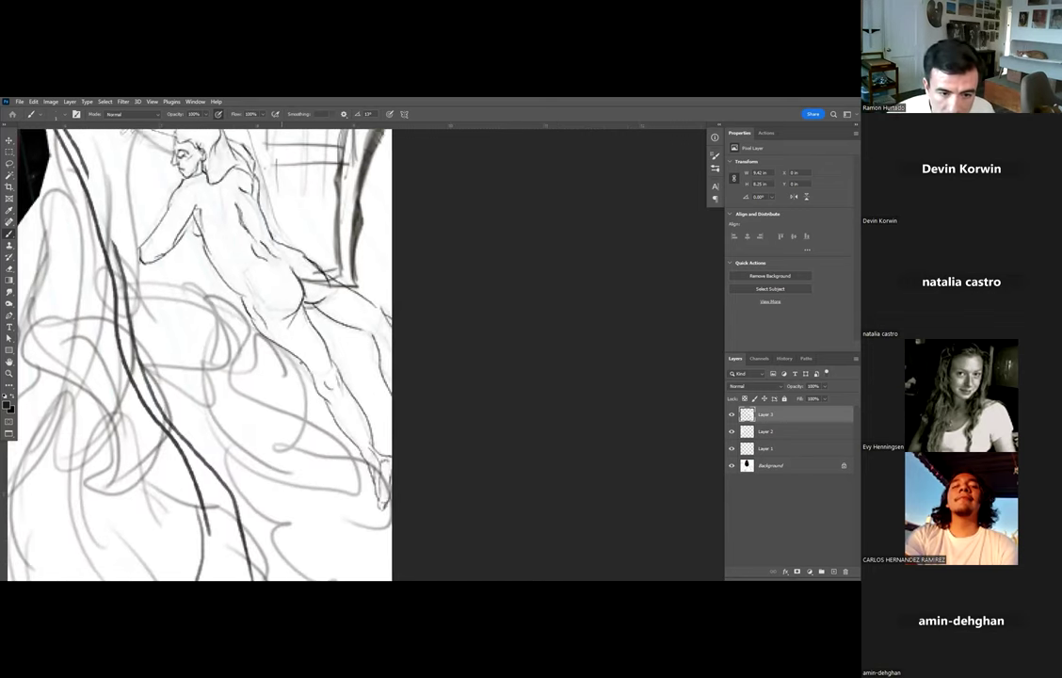
drag(241, 291, 285, 361)
drag(245, 294, 307, 384)
drag(272, 276, 324, 366)
Try broad strokes with a larger brush along the right swimmer's near leg, and undo them.
key(bracketright)
key(bracketright)
key(bracketright)
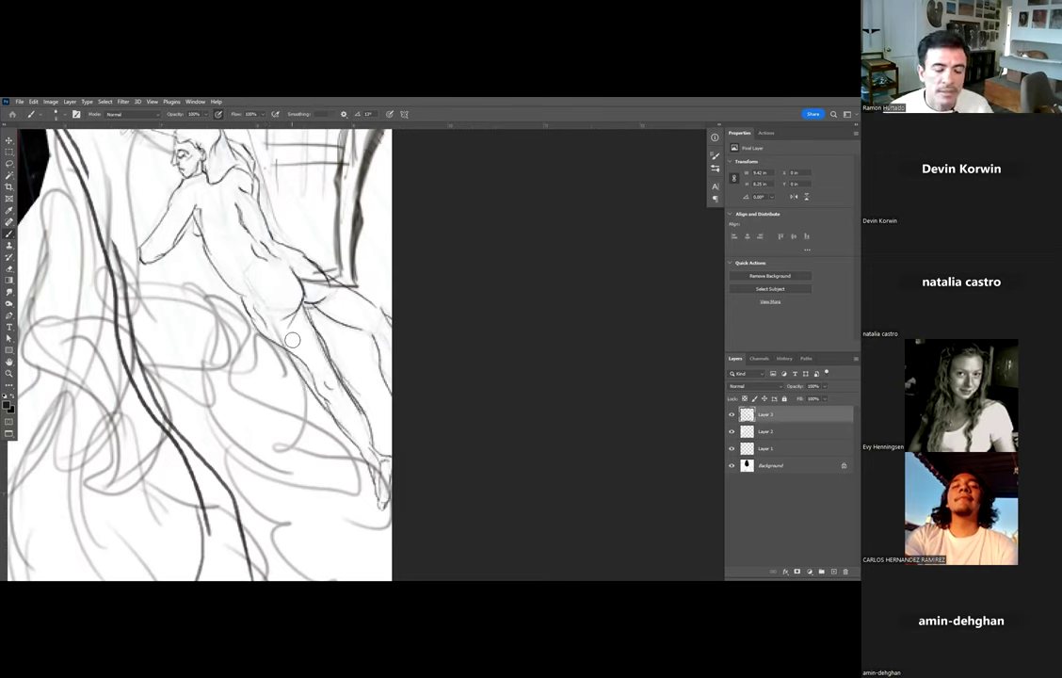
drag(287, 321, 303, 368)
key(ctrl+z)
drag(288, 319, 332, 411)
key(ctrl+z)
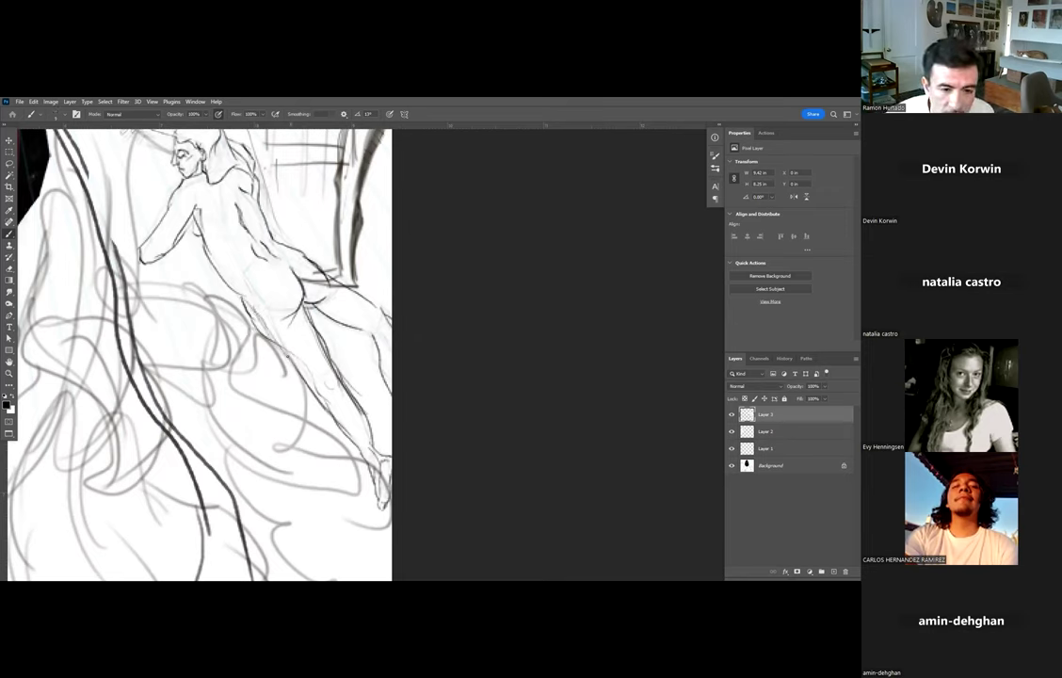
Darken and thicken the outer and inner contours of the right swimmer's near leg from thigh to calf.
drag(219, 268, 269, 337)
drag(270, 263, 290, 326)
mouse_move(316, 376)
mouse_down()
mouse_move(256, 303)
mouse_move(292, 319)
mouse_up()
drag(254, 276, 281, 335)
drag(238, 305, 266, 332)
mouse_move(231, 283)
mouse_down()
mouse_move(274, 345)
mouse_move(263, 331)
mouse_up()
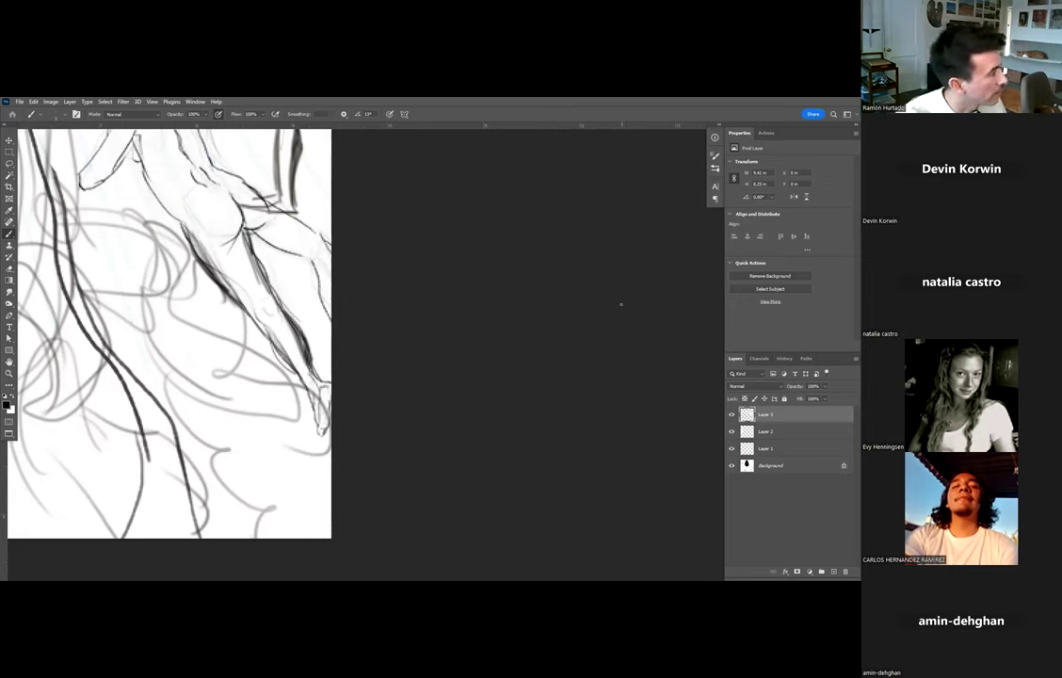
scroll(291, 397, down, 5)
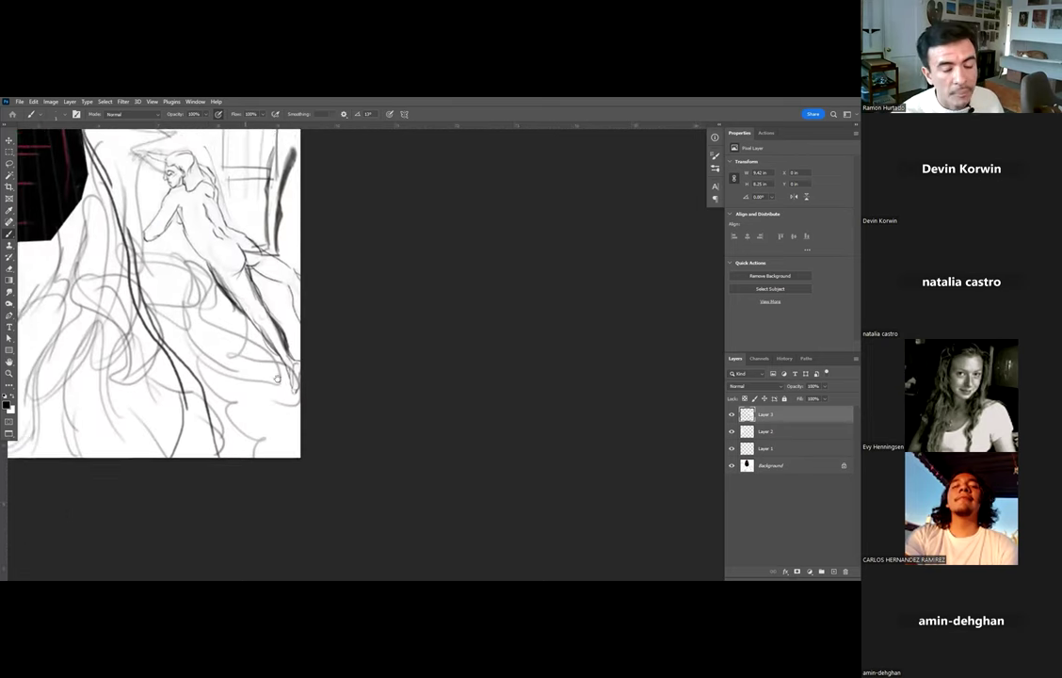
Try a thin wavy contour beside the right swimmer's near leg, running from hip to foot, and undo it.
drag(291, 396, 356, 427)
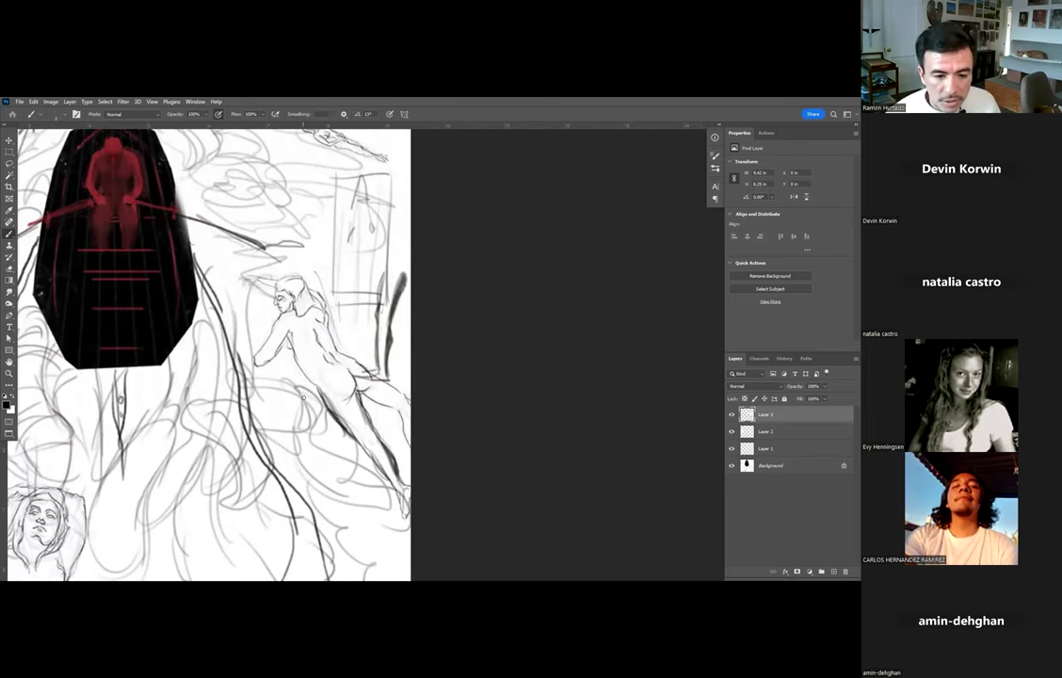
drag(289, 354, 305, 385)
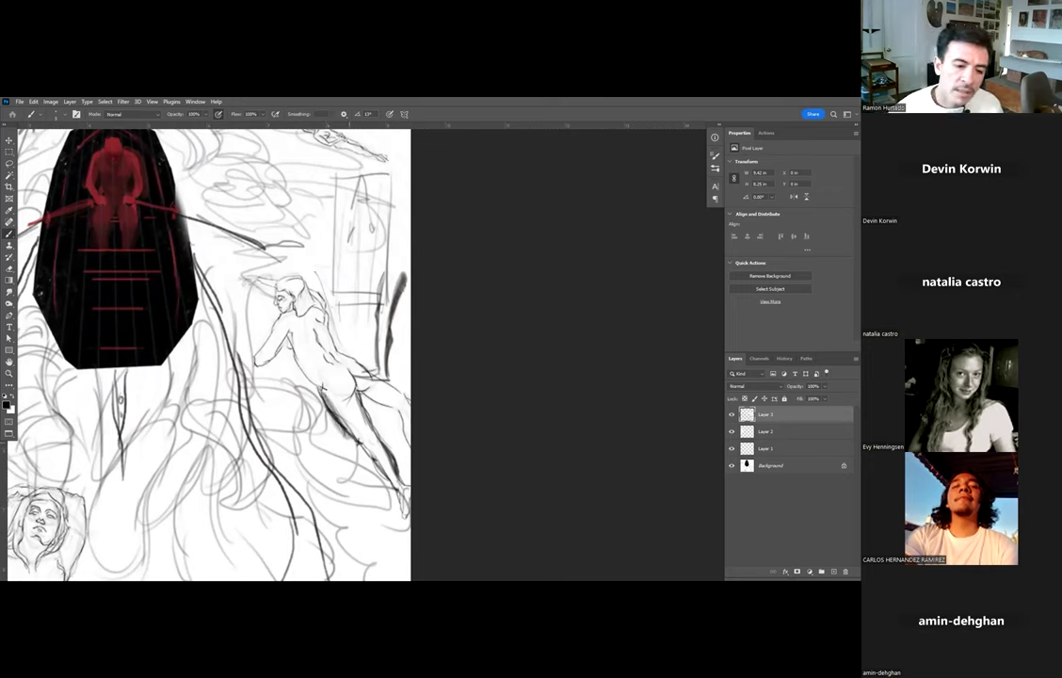
mouse_move(296, 405)
mouse_down()
mouse_move(348, 532)
mouse_move(334, 479)
mouse_up()
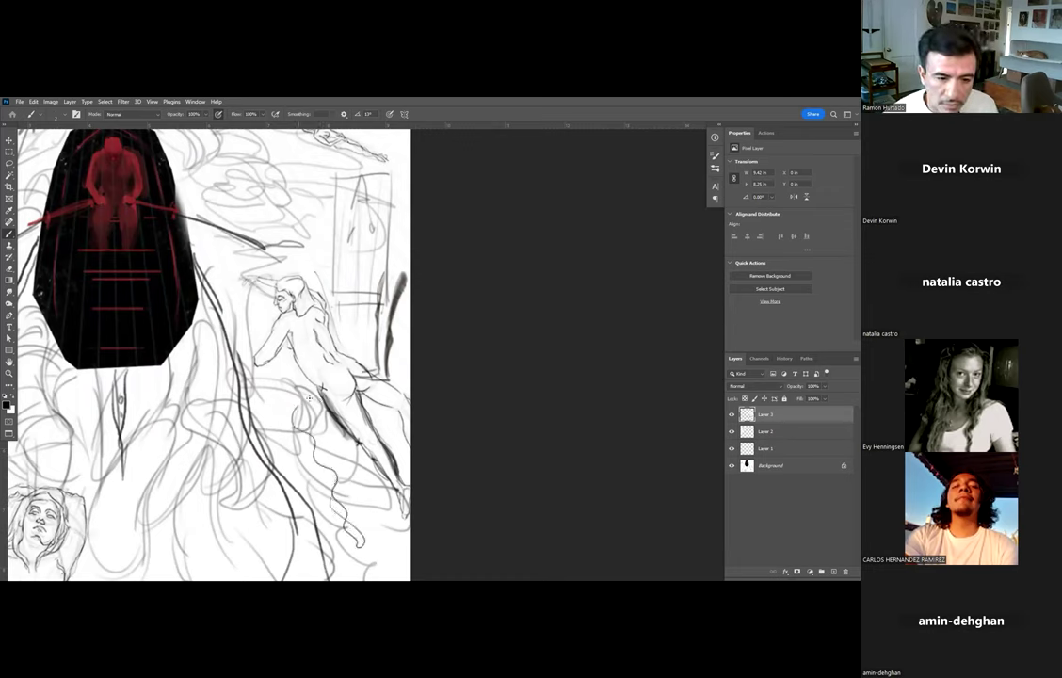
key(ctrl+z)
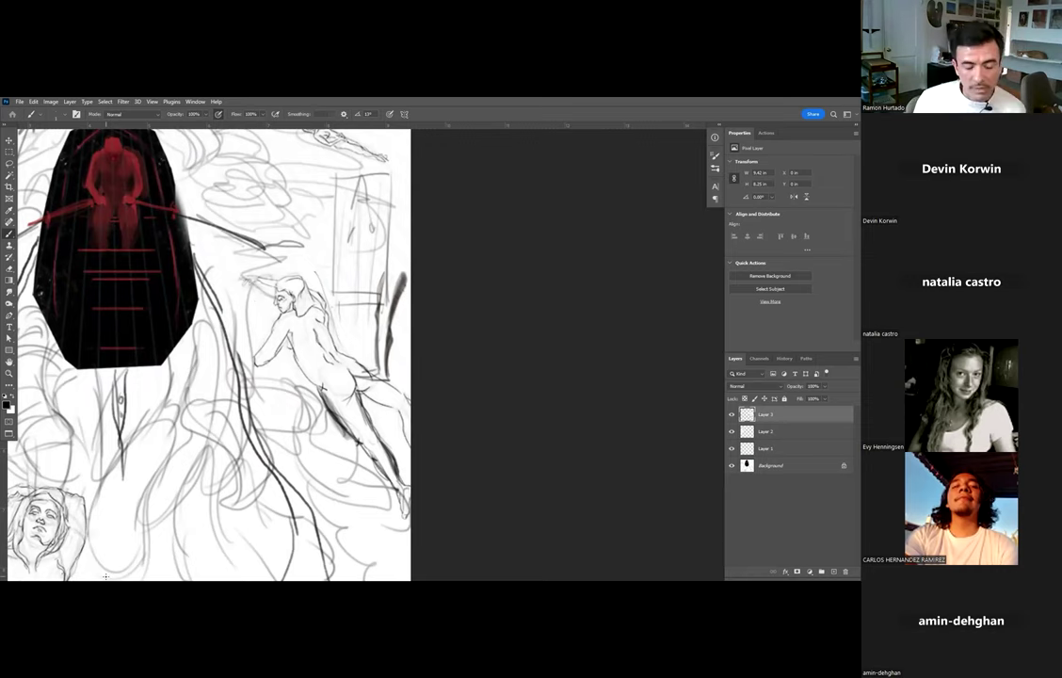
Sketch a horizontal line with a short dark mark and a descending wavy line in the area beside the lower head study.
drag(220, 521, 319, 307)
drag(206, 293, 303, 298)
key(ctrl+z)
mouse_move(205, 291)
mouse_down()
mouse_move(281, 295)
mouse_move(267, 322)
mouse_move(279, 363)
mouse_up()
key(ctrl+z)
drag(269, 298, 291, 358)
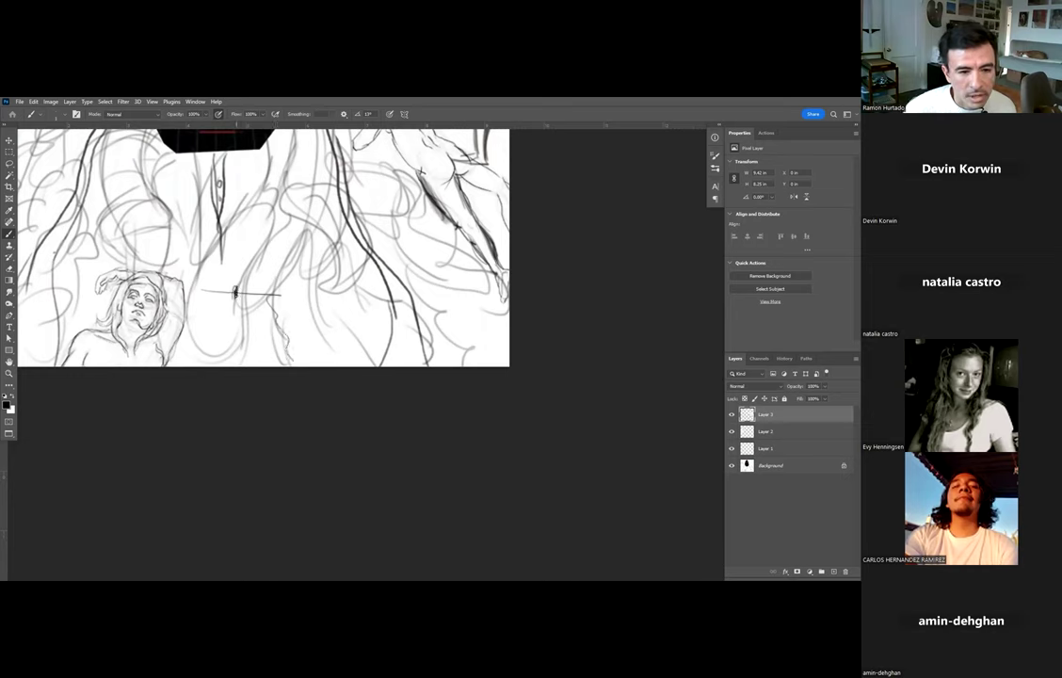
Extend the dark mark into a dashed vertical axis with zigzag loops, and draw a second looped vertical beside it.
drag(235, 293, 245, 302)
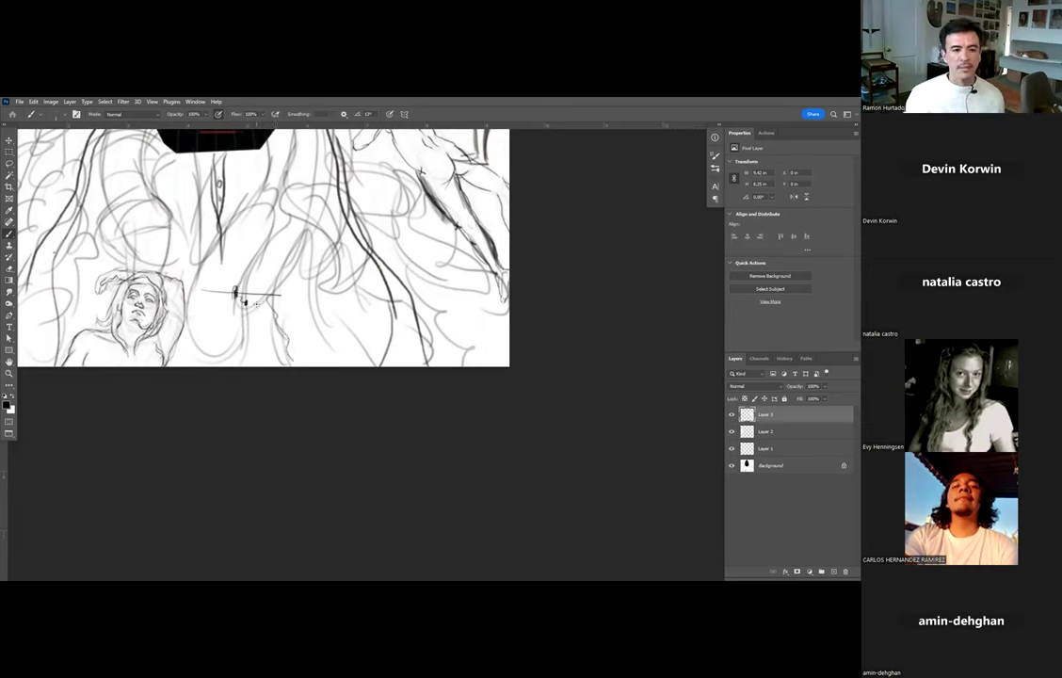
mouse_move(236, 303)
mouse_down()
mouse_move(239, 356)
mouse_move(236, 318)
mouse_move(249, 313)
mouse_move(246, 324)
mouse_up()
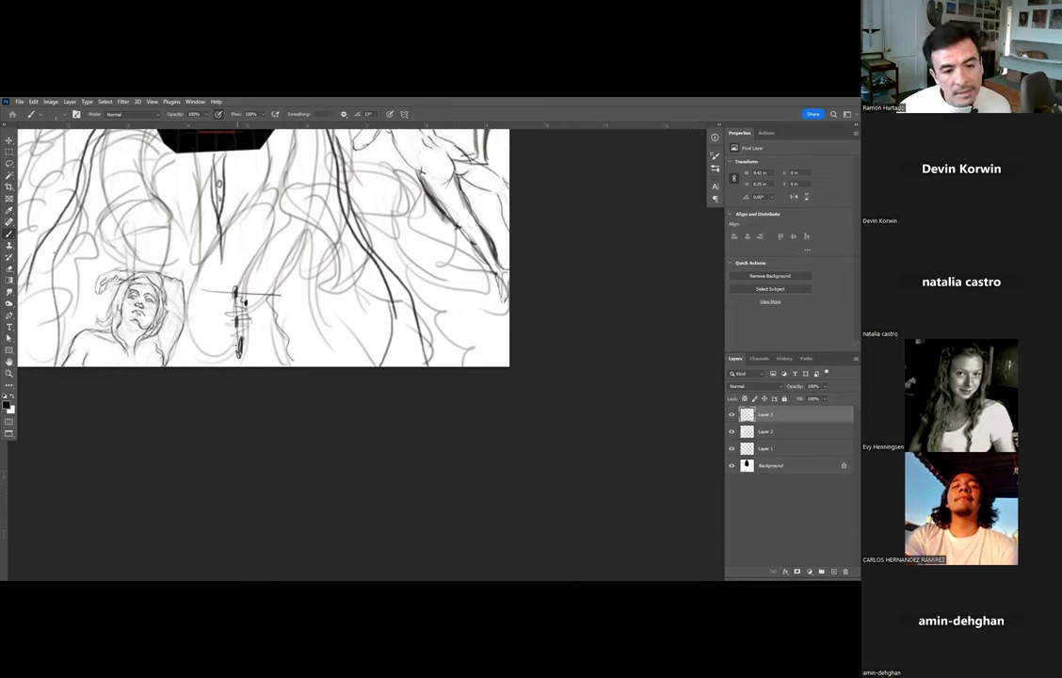
mouse_move(320, 297)
mouse_down()
mouse_move(324, 364)
mouse_move(311, 311)
mouse_move(329, 329)
mouse_move(312, 355)
mouse_up()
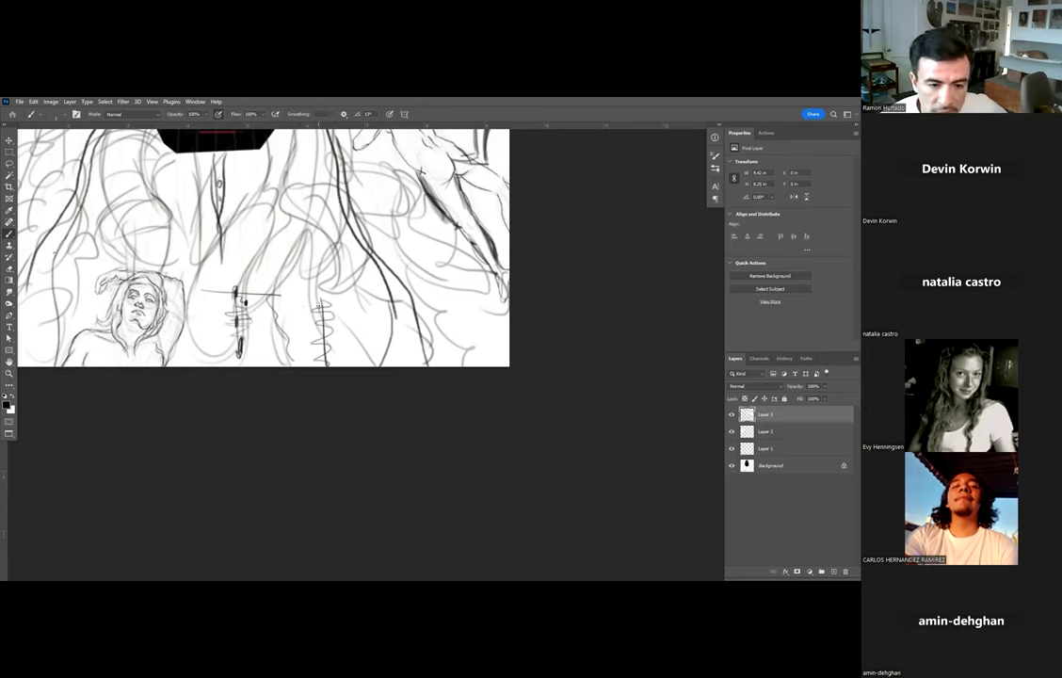
Label the first axis ends A and B, add a jagged line branching from it, and draw a third looped vertical.
drag(222, 290, 227, 290)
drag(222, 287, 228, 286)
drag(246, 354, 246, 364)
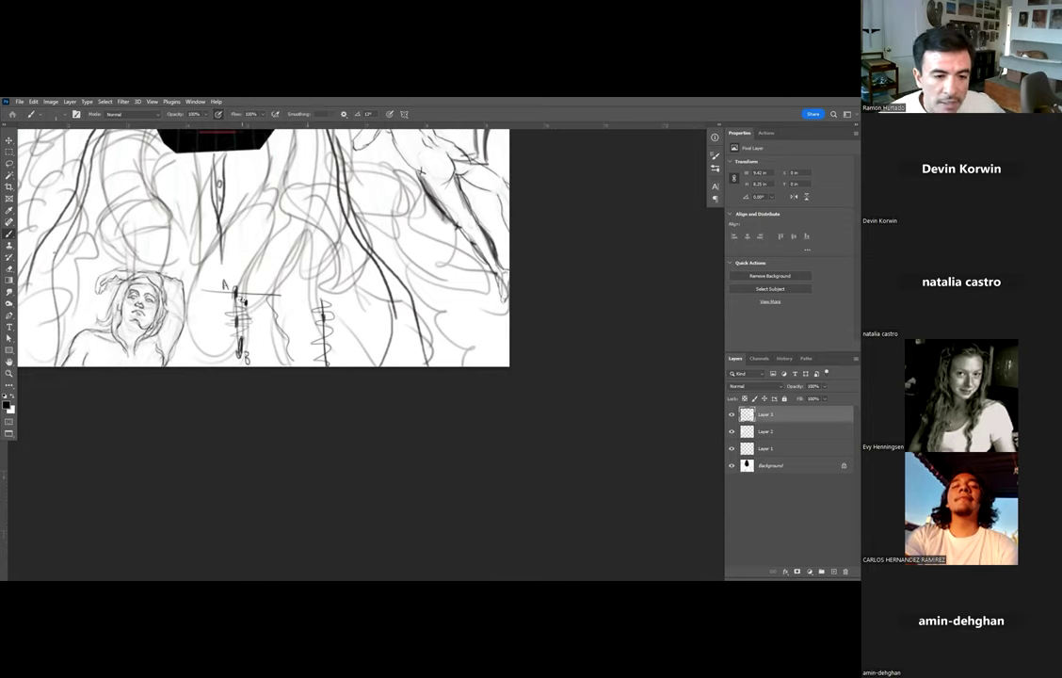
drag(245, 299, 307, 324)
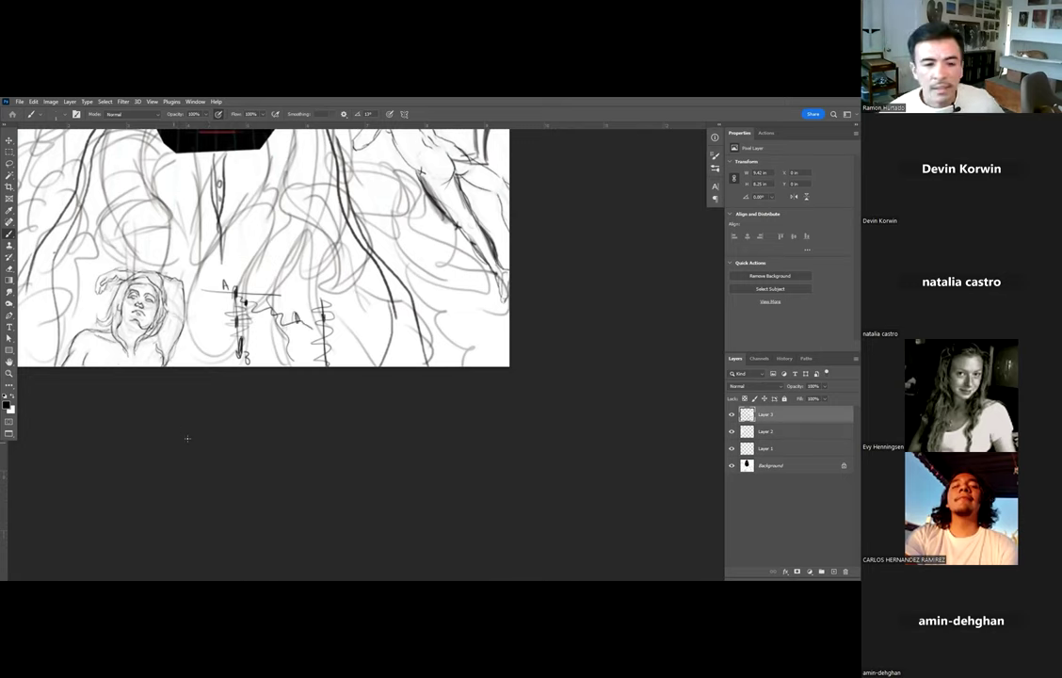
mouse_move(347, 302)
mouse_down()
mouse_move(364, 323)
mouse_move(354, 363)
mouse_move(353, 299)
mouse_up()
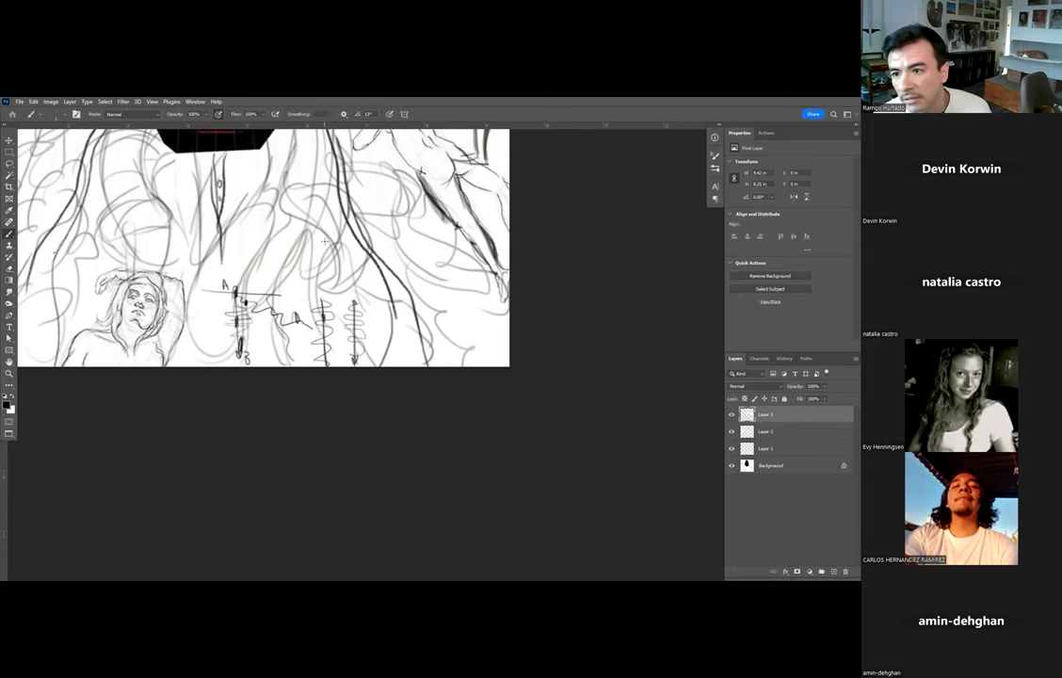
Draw bold diagonal contour strokes with varied thickness below the right swimmer's near leg, echoing the leg's direction.
scroll(293, 281, right, 5)
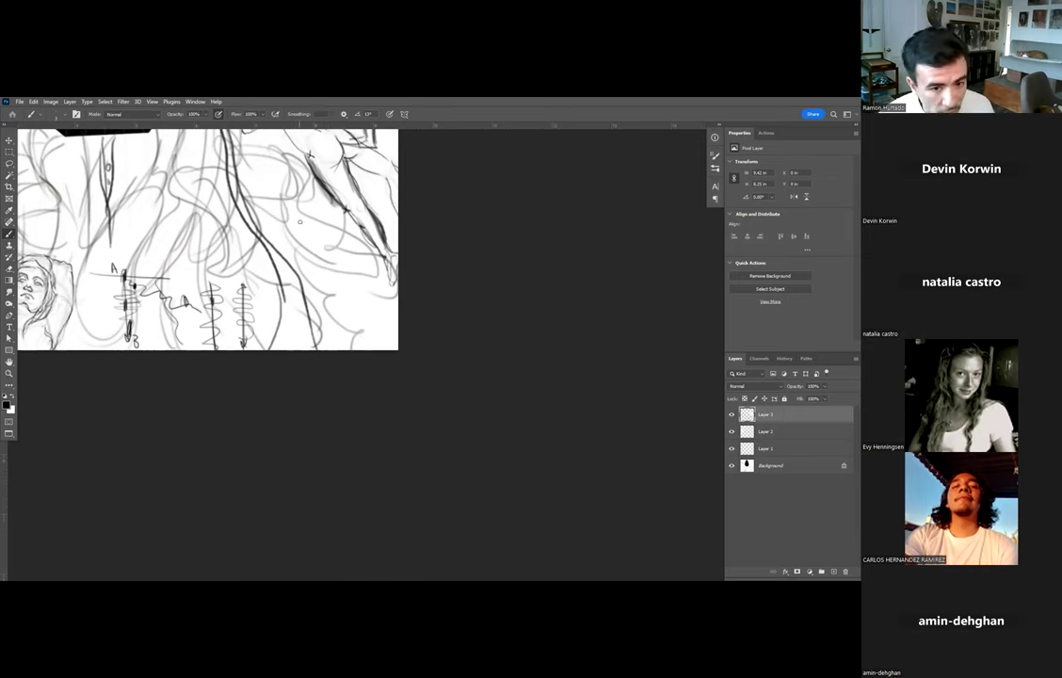
drag(309, 239, 357, 323)
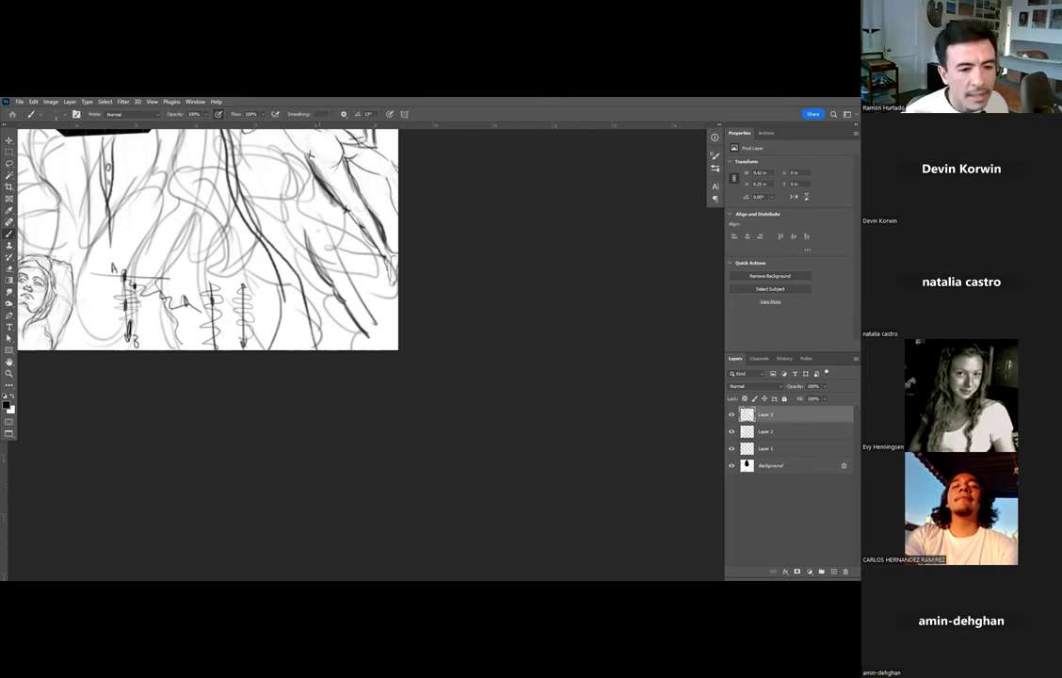
scroll(318, 229, down, 2)
mouse_move(218, 147)
mouse_down()
mouse_move(370, 374)
mouse_move(344, 346)
mouse_up()
scroll(337, 345, up, 1)
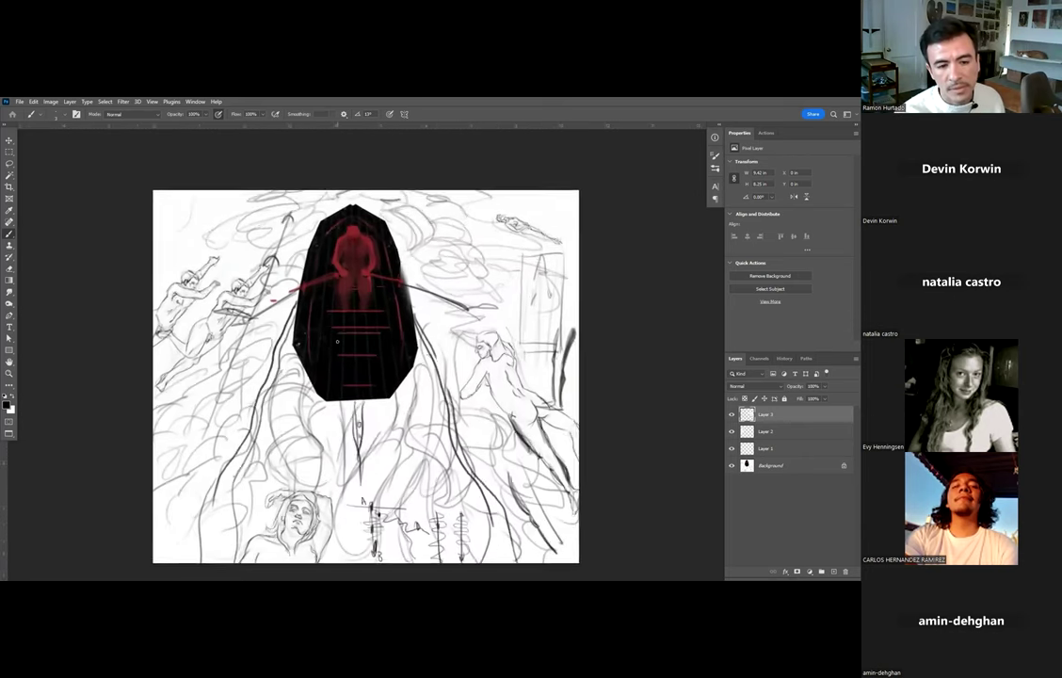
Try a white curved stroke over the rower's head and shoulders in the boat, and undo it.
scroll(337, 341, up, 1)
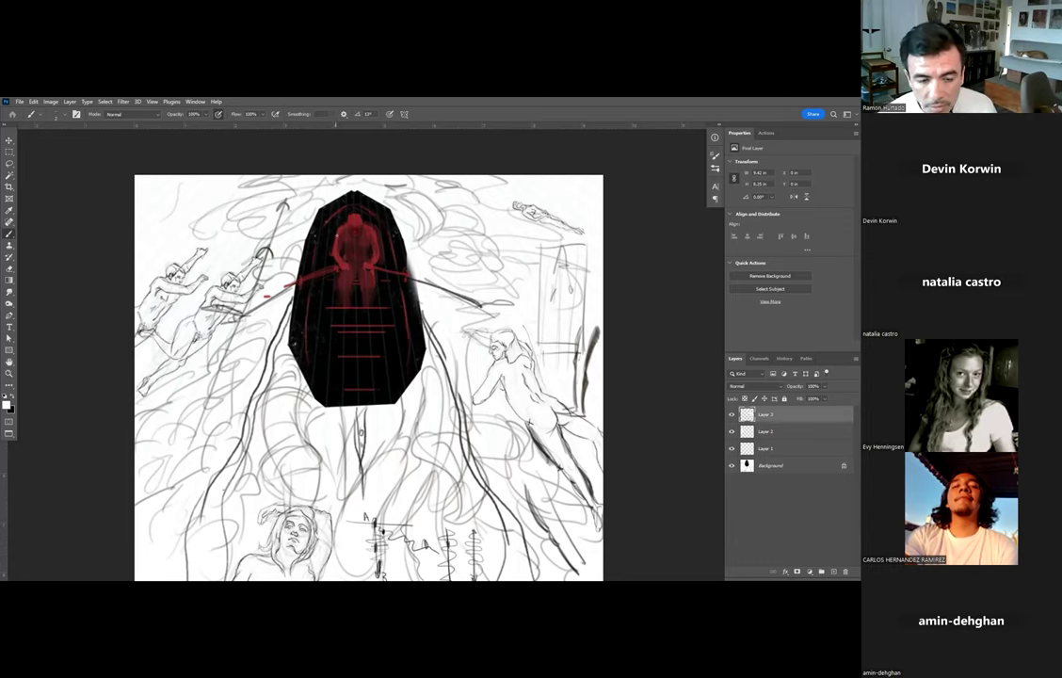
mouse_move(335, 239)
mouse_down()
mouse_move(353, 211)
mouse_move(370, 235)
mouse_up()
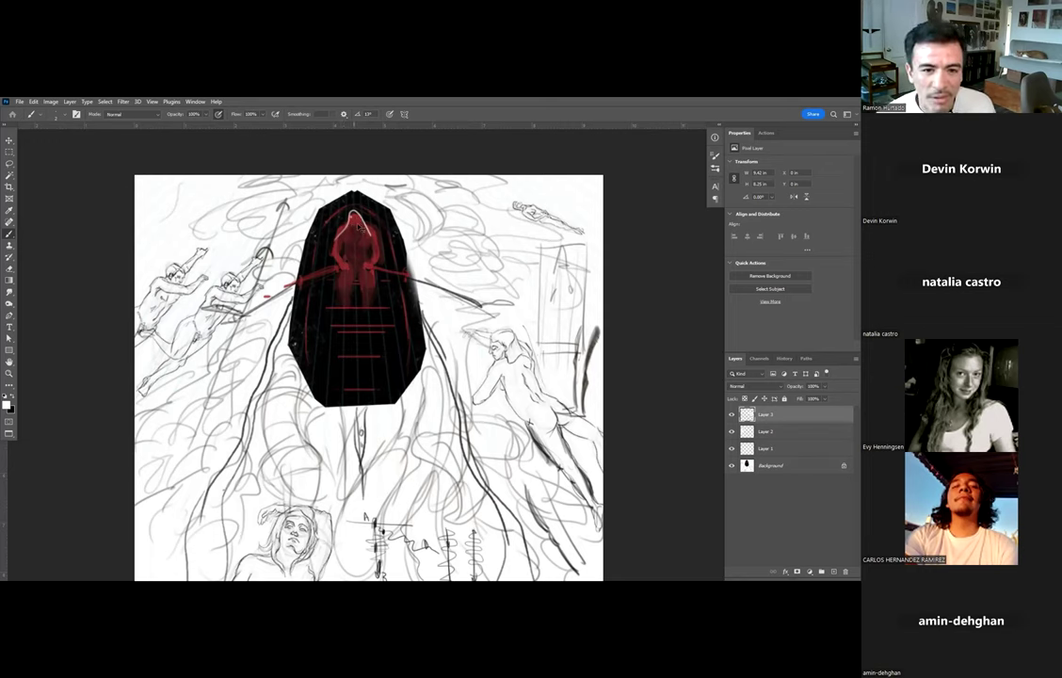
key(ctrl+z)
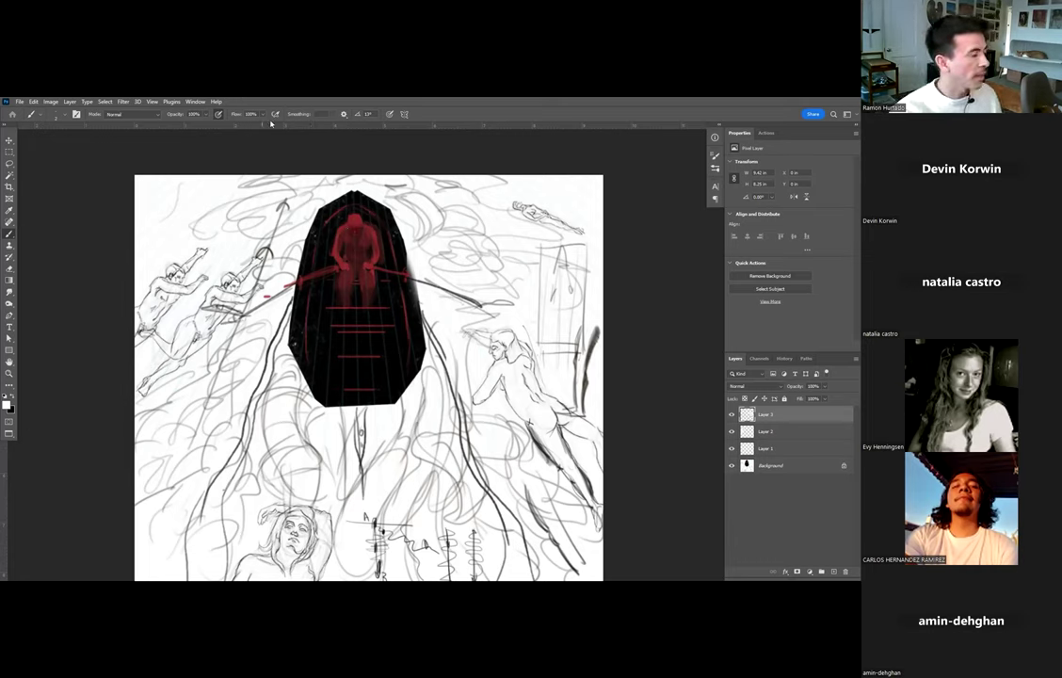
Save the composition as the Photoshop file pyramid-song-comp in the student's folder.
key(ctrl+s)
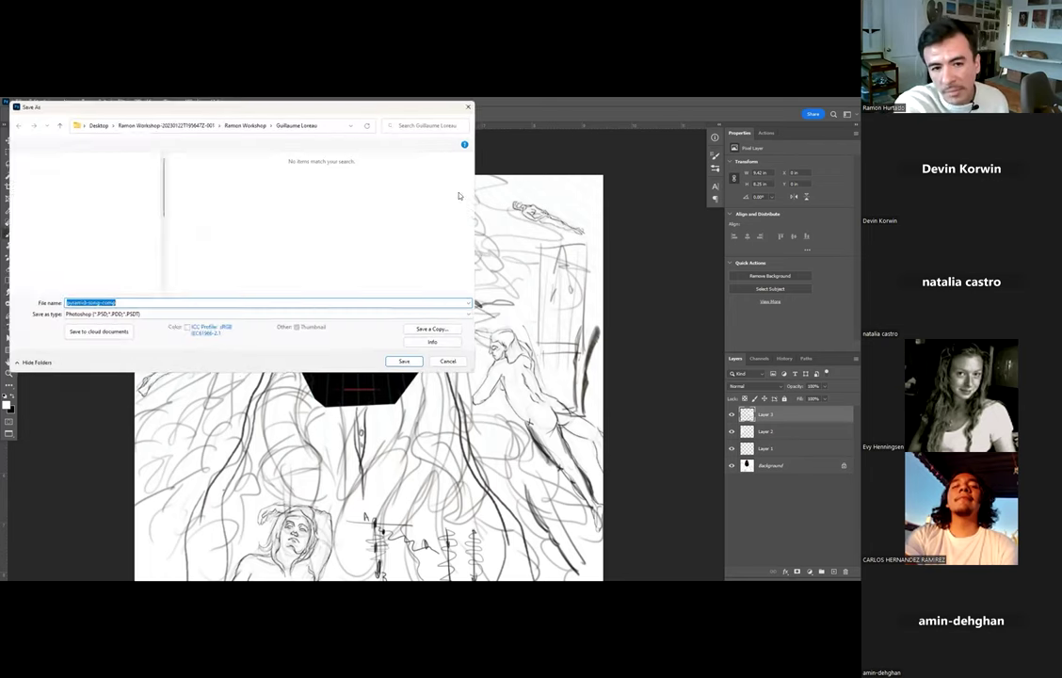
key(Return)
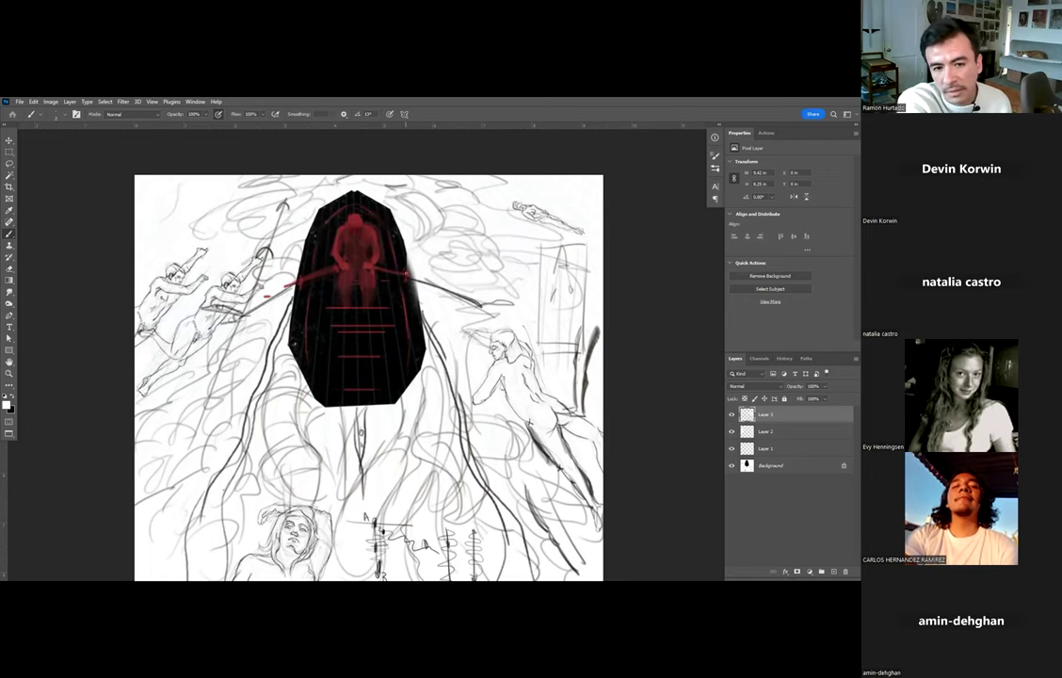
key(ctrl+minus)
drag(411, 277, 372, 208)
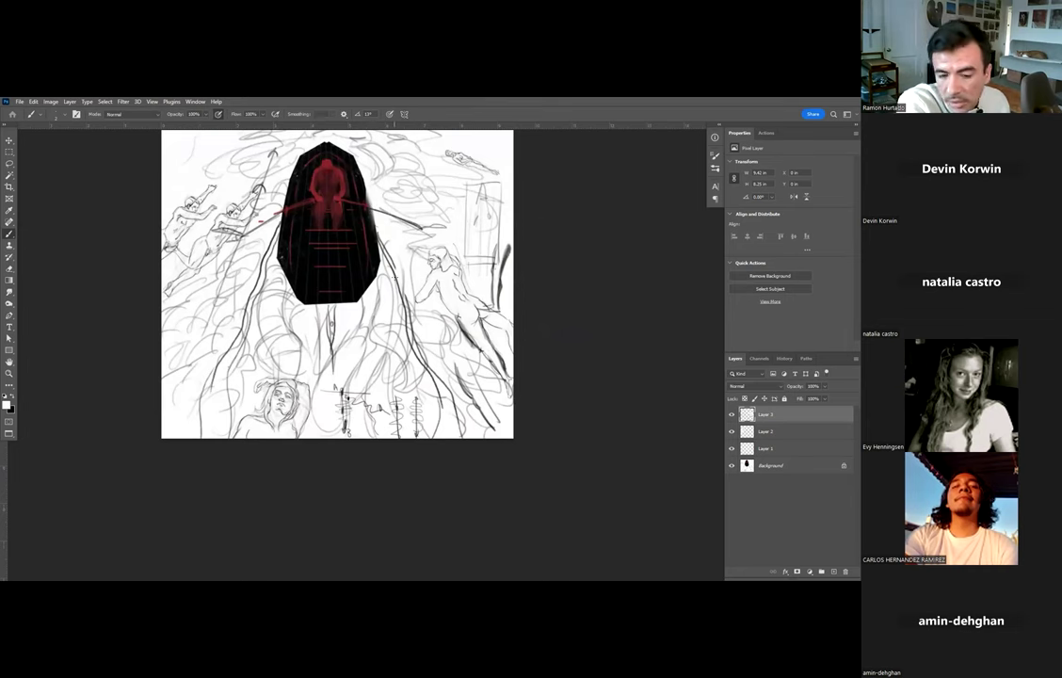
Switch to the File Explorer window with the Bouguereau images and open the Leighton folder inside Paintings.
key(alt+Tab)
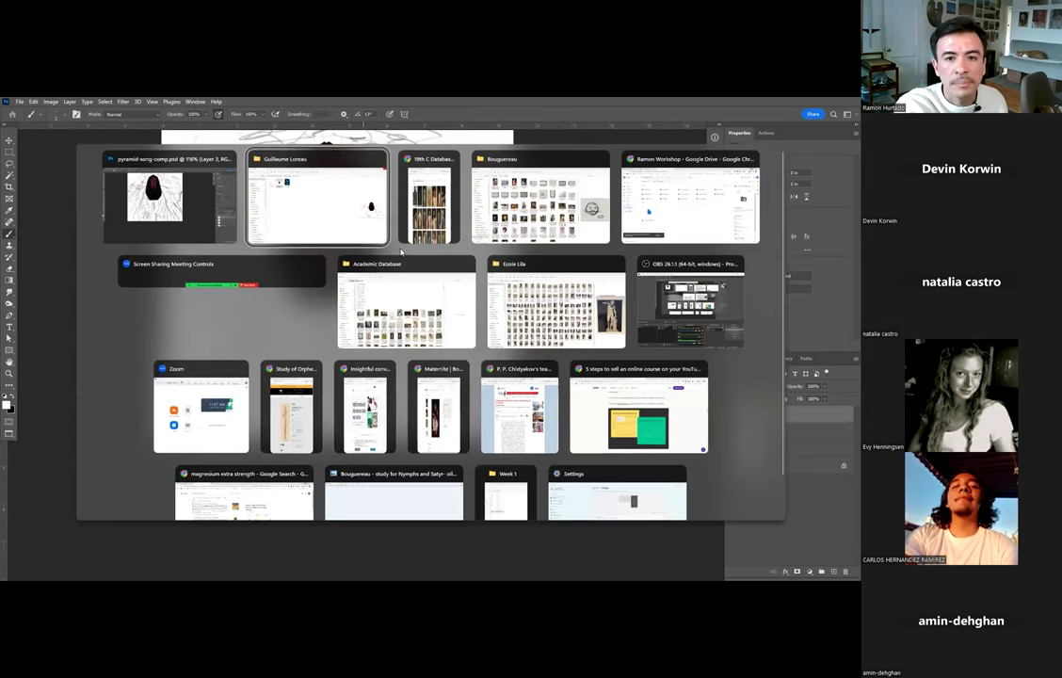
click(563, 186)
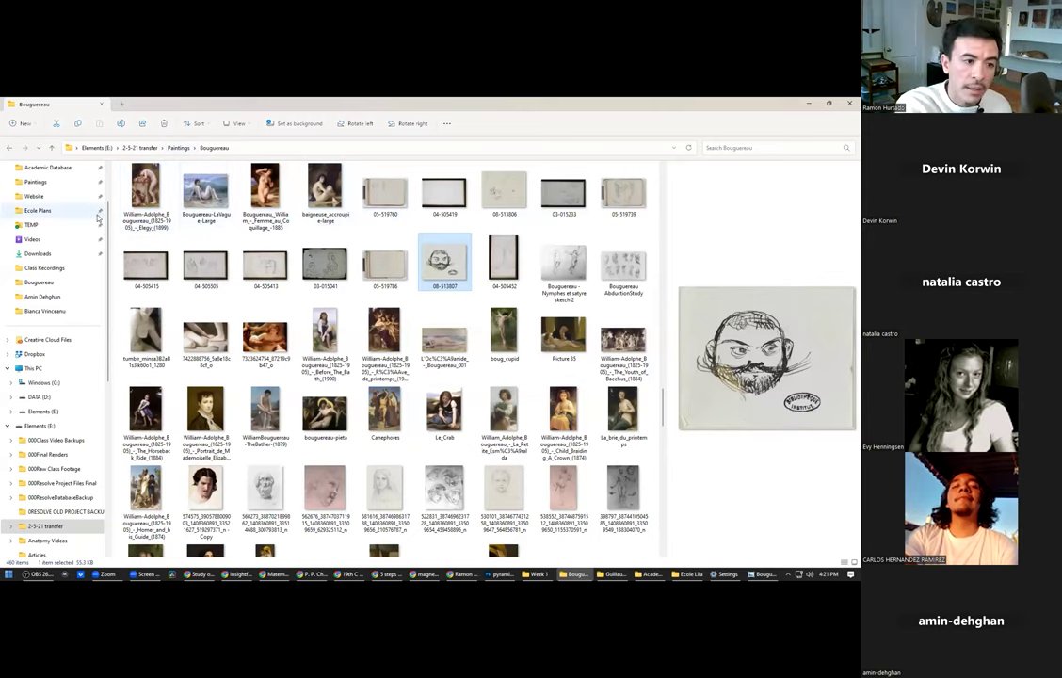
scroll(94, 216, up, 3)
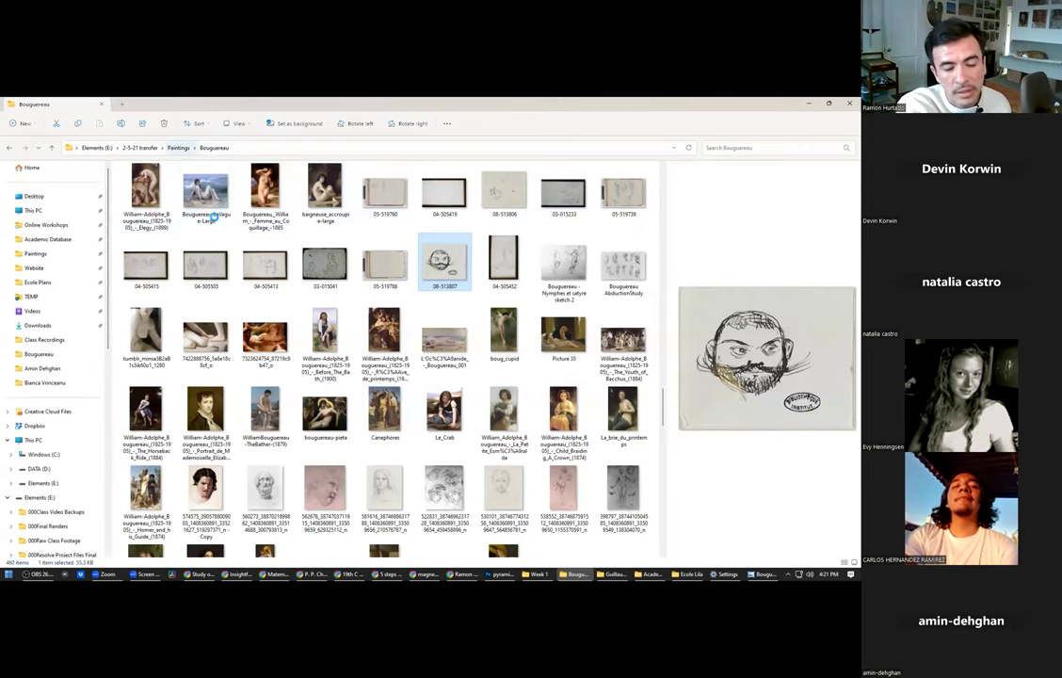
key(alt+Left)
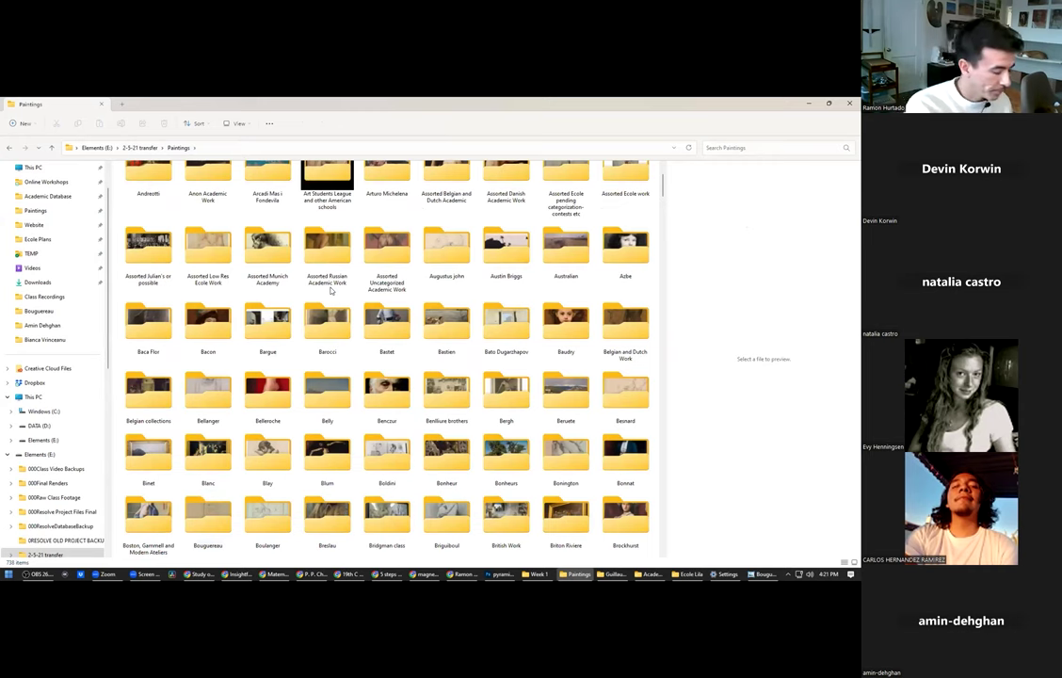
text(lei)
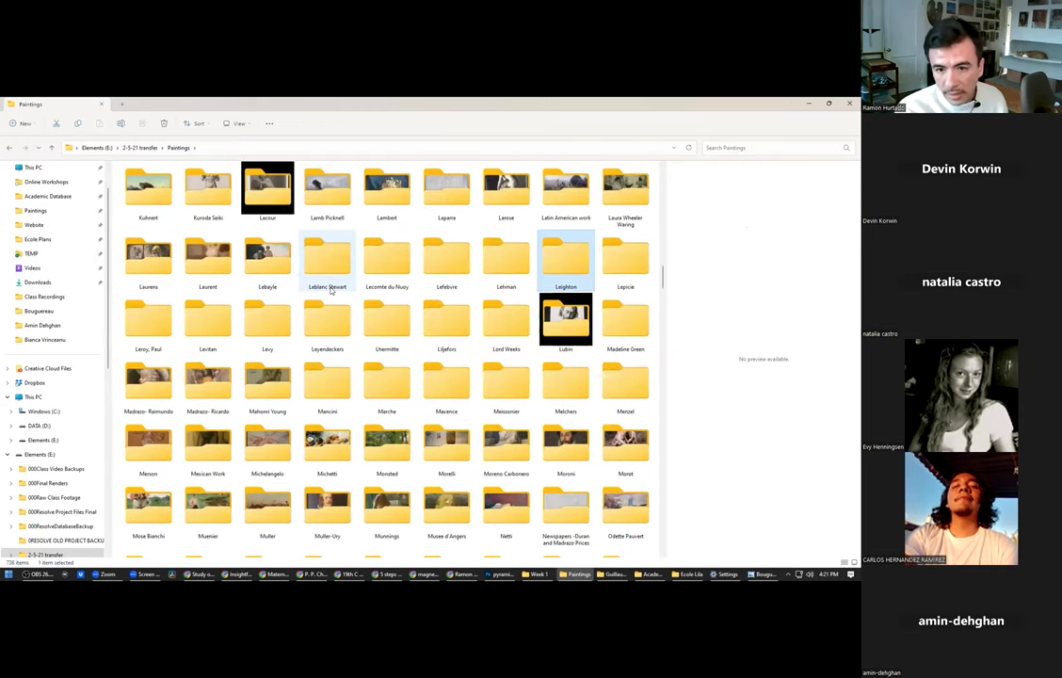
key(Return)
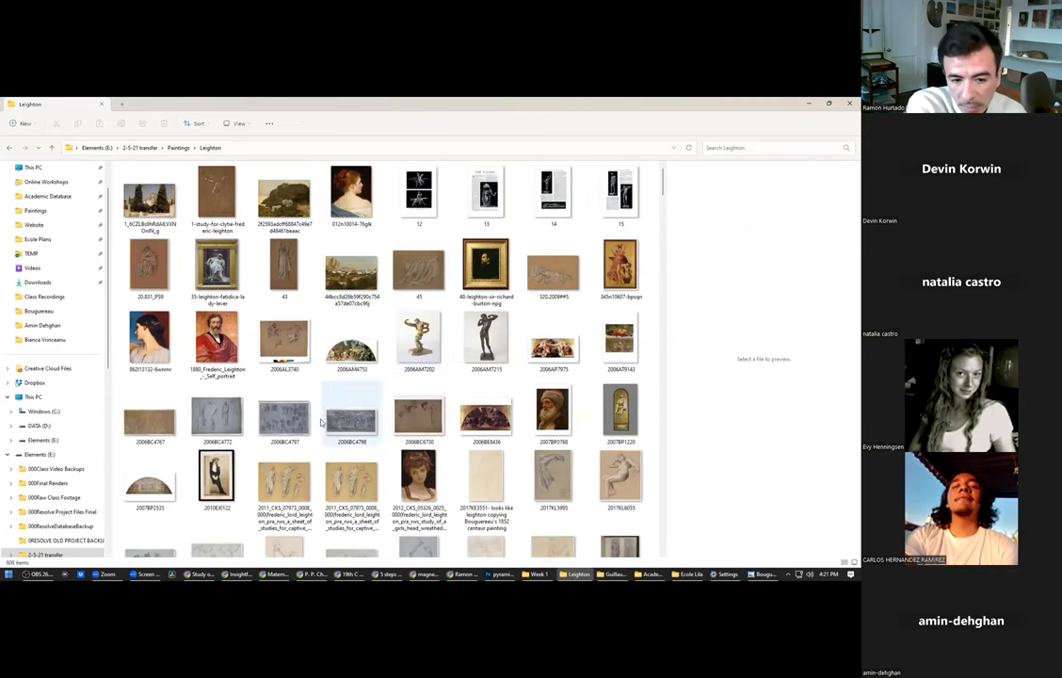
Open image 2006BC4797 and examine how Leighton groups figures there, in the procession sketch 2006BC4798 and in study sheet 2006BC6730.
double_click(285, 419)
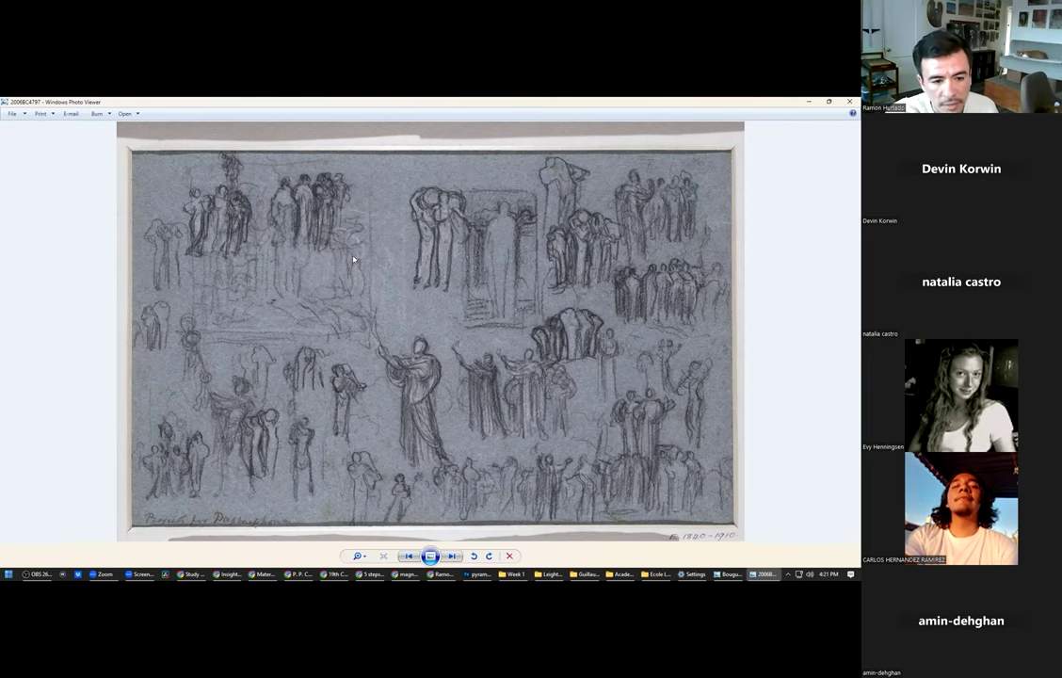
key(Right)
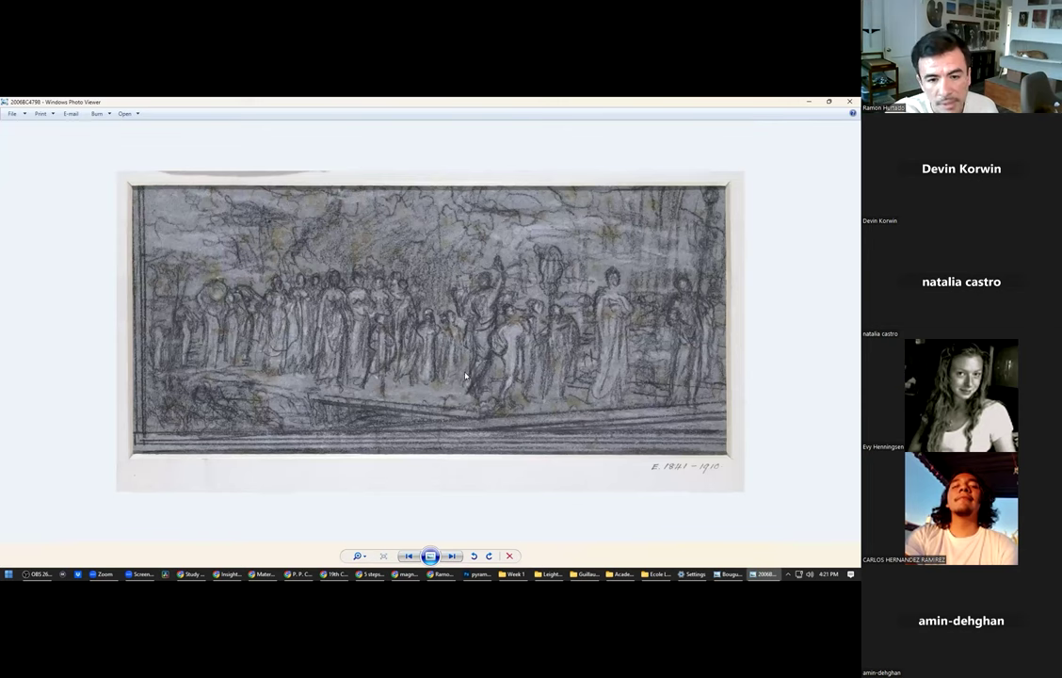
scroll(558, 315, up, 3)
scroll(558, 315, down, 3)
key(Right)
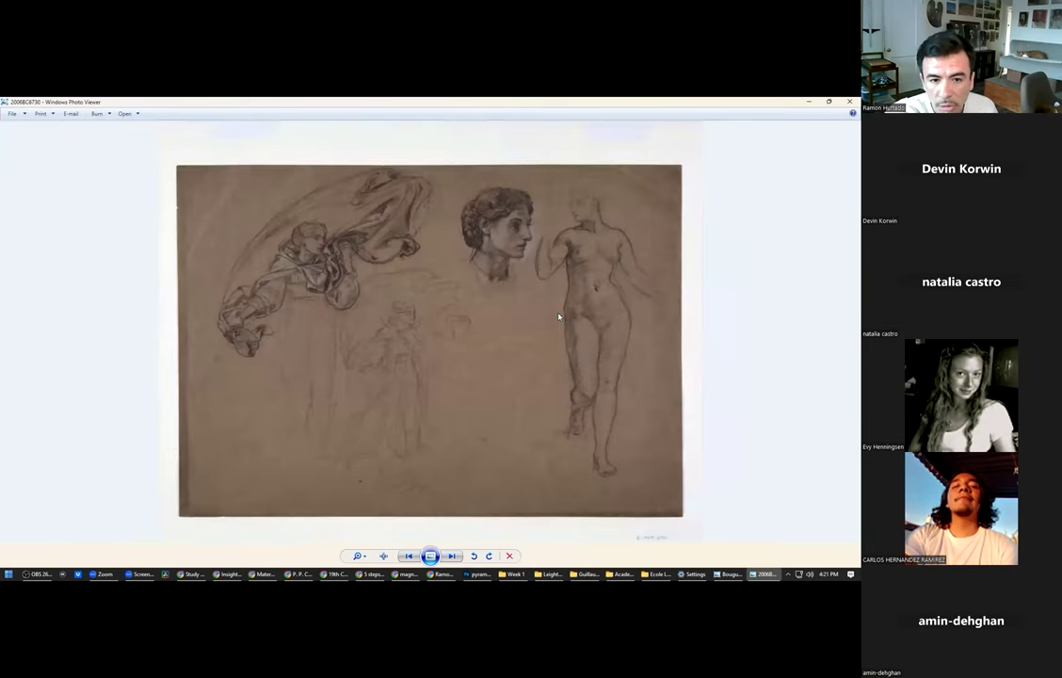
key(Left)
scroll(490, 292, up, 1)
scroll(496, 287, down, 1)
key(Right)
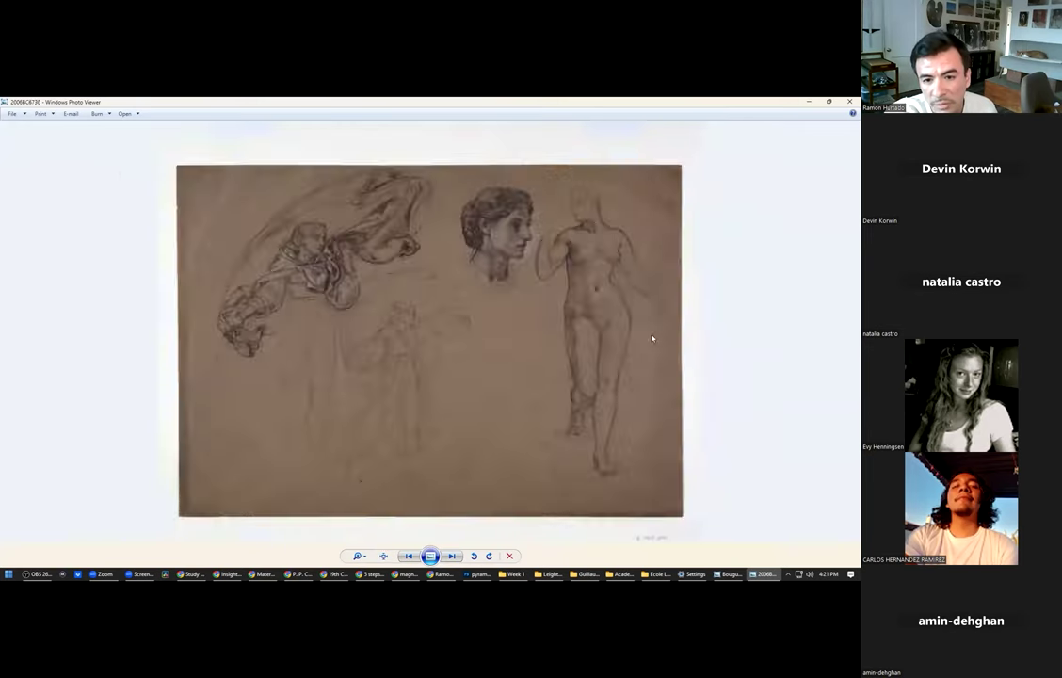
key(Right)
key(Left)
key(Left)
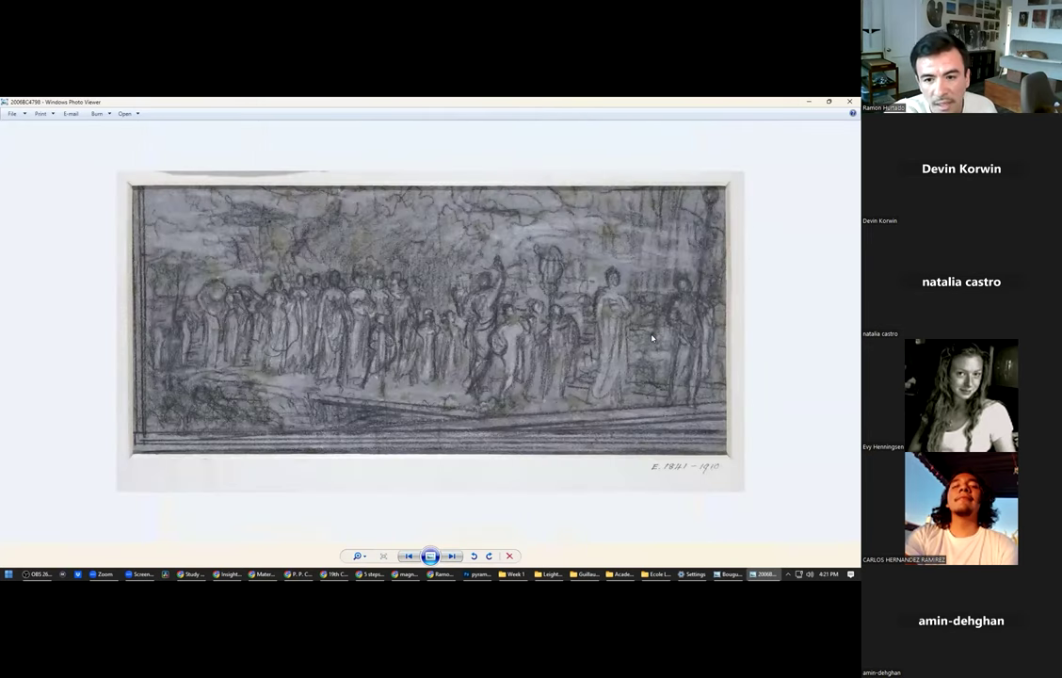
Examine the lunette compositions 2006BE8436 and 2007BP2535, looking closely at the figure groups at the latter's left end.
key(Right)
key(Right)
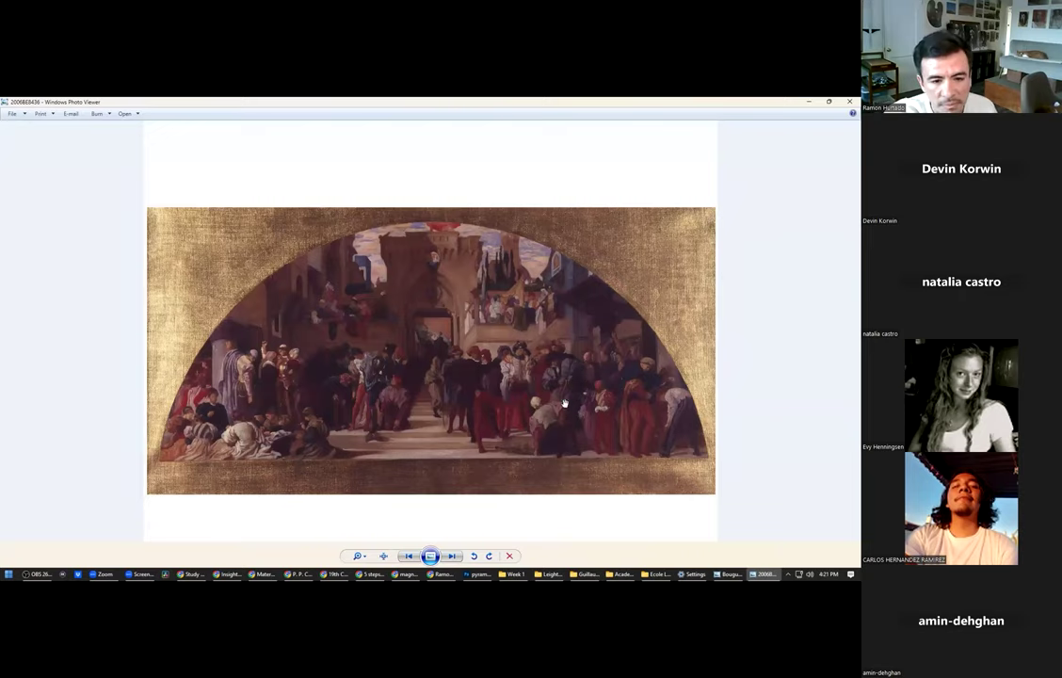
scroll(563, 403, up, 1)
key(Right)
key(Right)
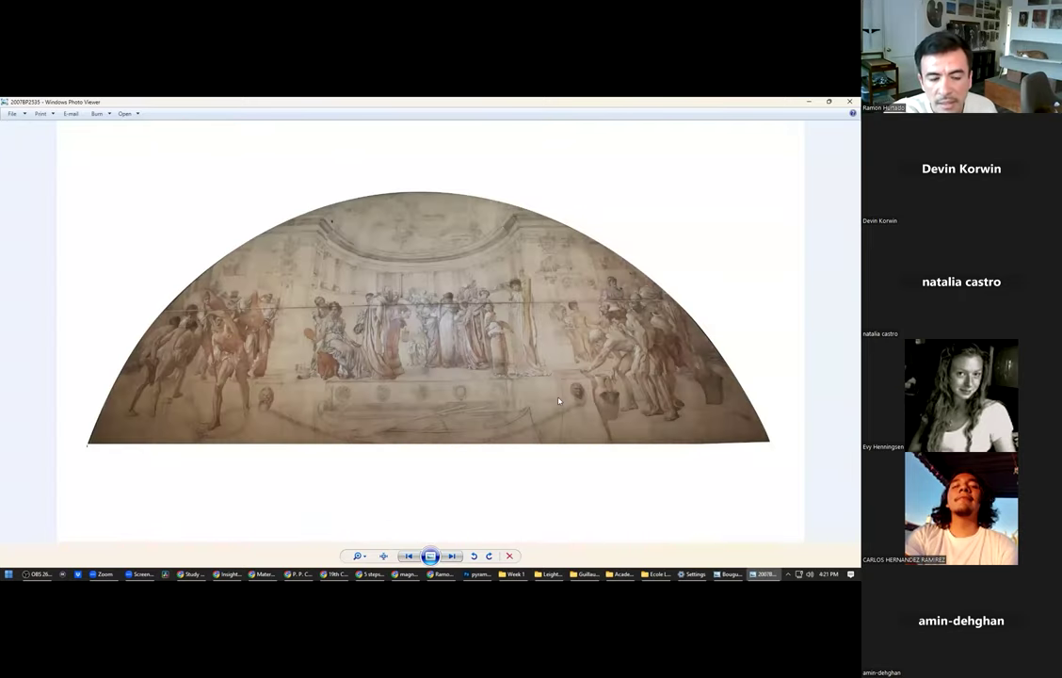
scroll(524, 399, up, 3)
drag(179, 358, 685, 455)
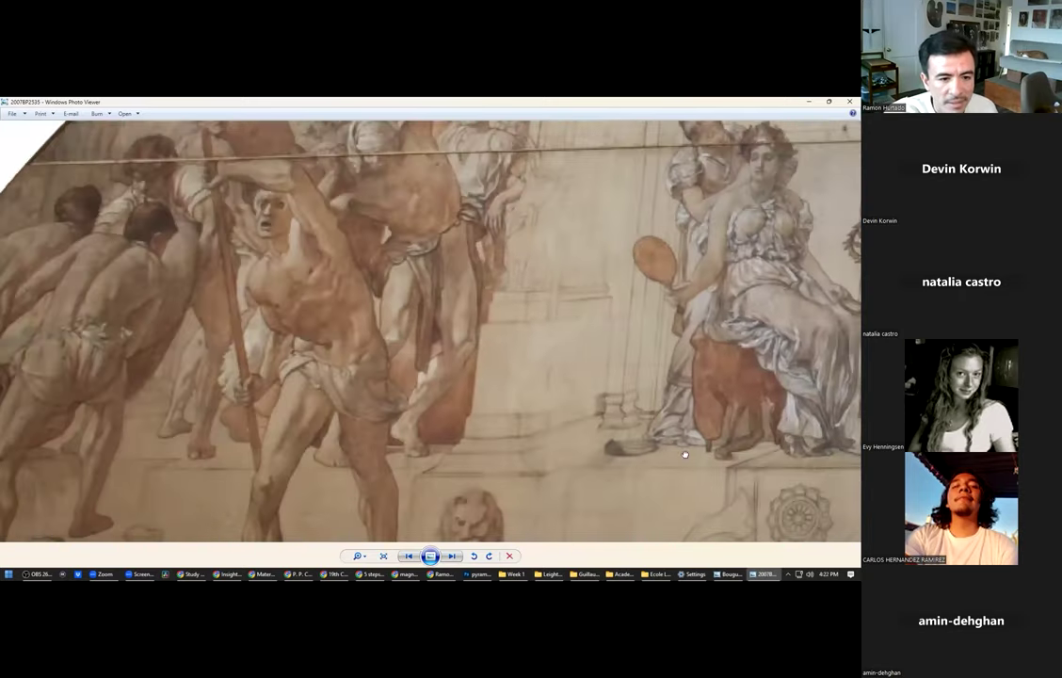
scroll(406, 381, down, 3)
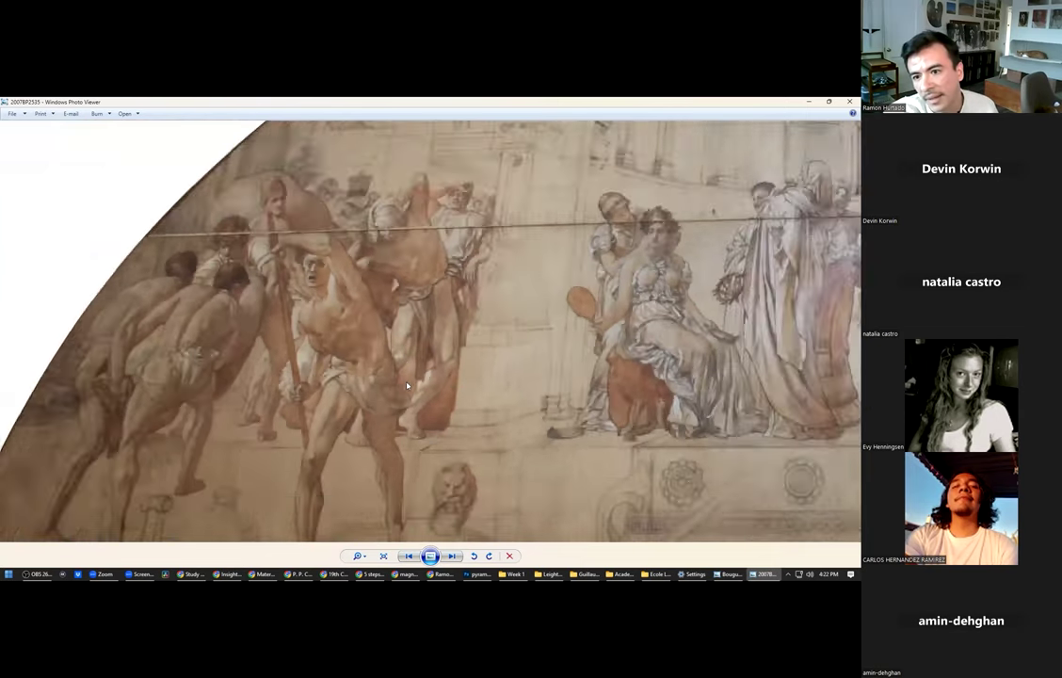
Leaf from lunette 2007BP2535 to the sheet of studies for Captive Andromache and on to sketch page 2017KE3551.
key(Right)
key(Right)
key(Left)
key(Right)
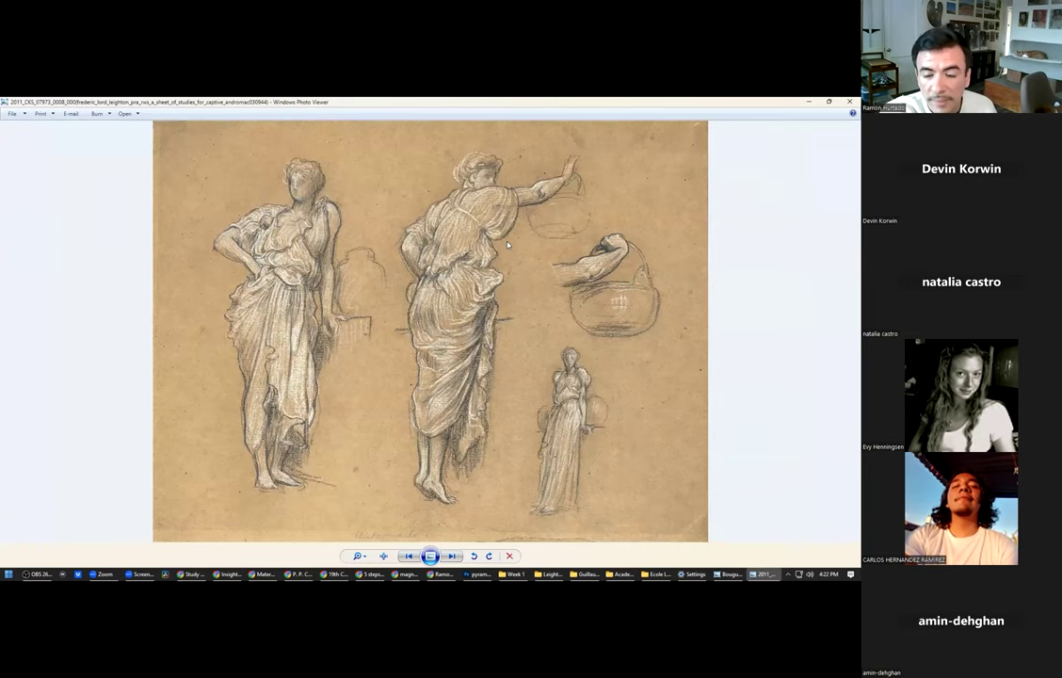
key(Right)
key(Right)
key(Left)
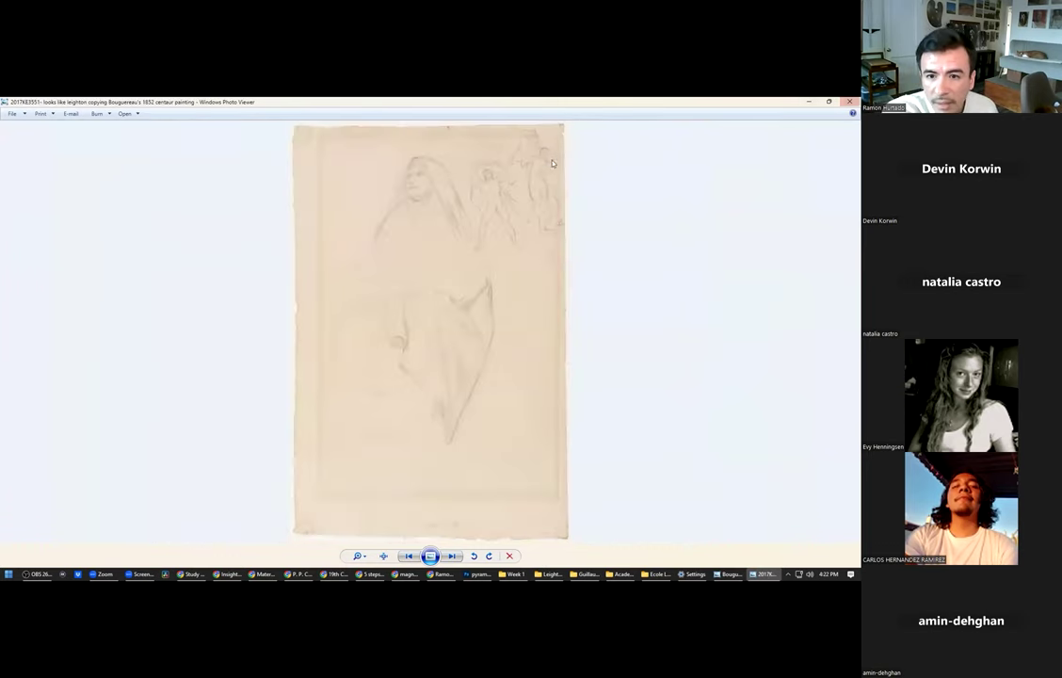
Examine the small figure group beside the veiled head on the centaur-painting copy sketch, and close the image.
scroll(554, 163, up, 5)
drag(578, 182, 633, 254)
scroll(584, 230, down, 3)
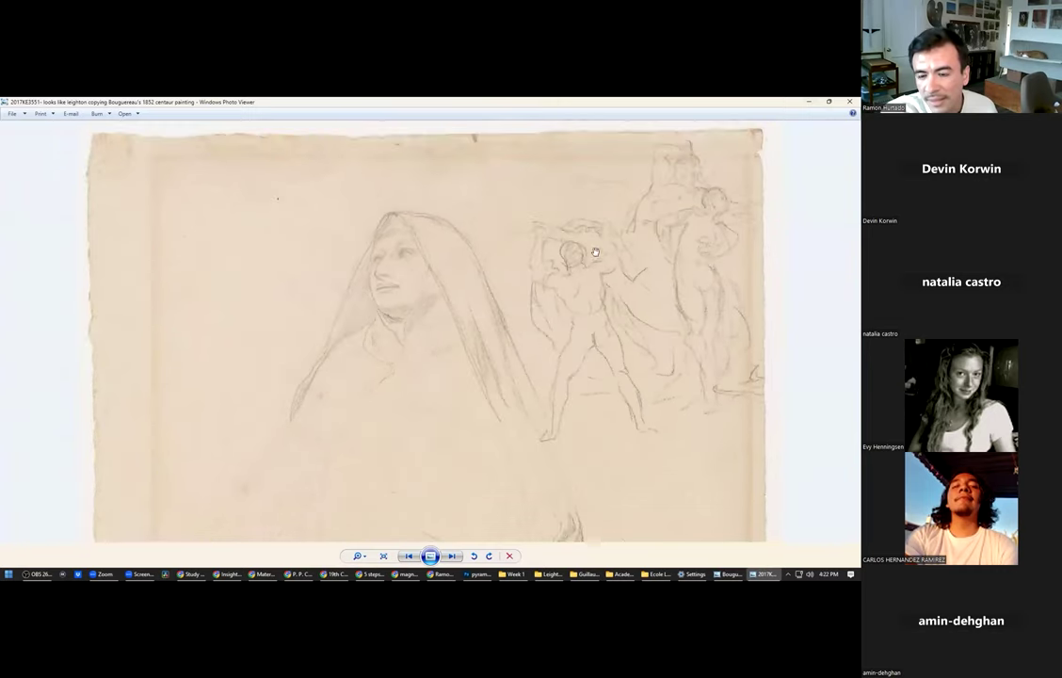
scroll(543, 202, up, 3)
scroll(542, 202, down, 2)
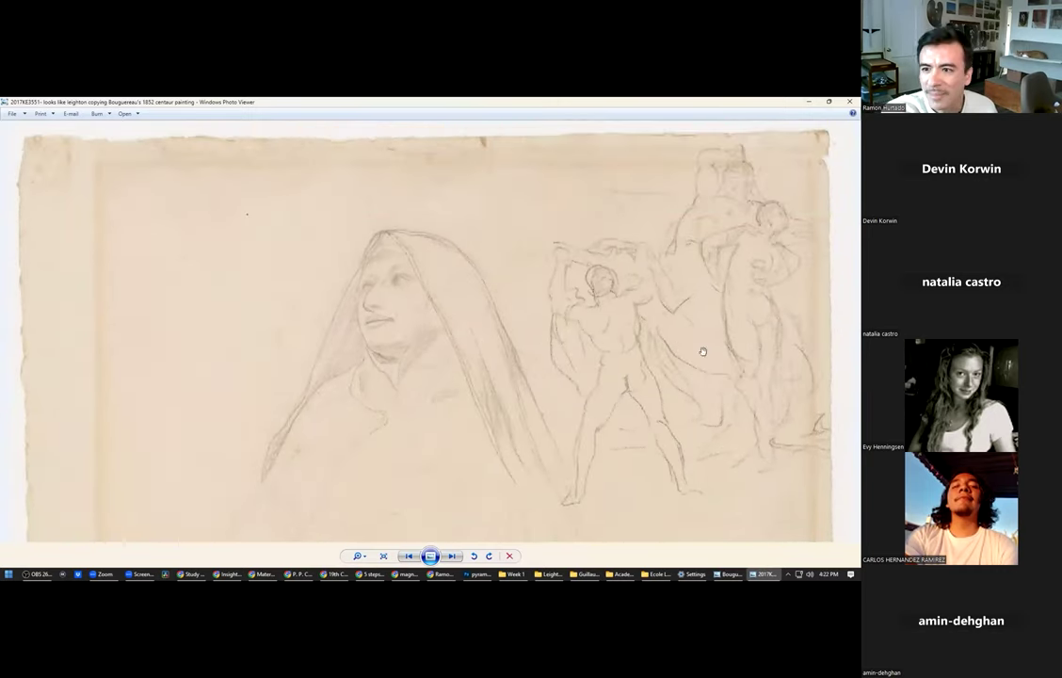
click(849, 100)
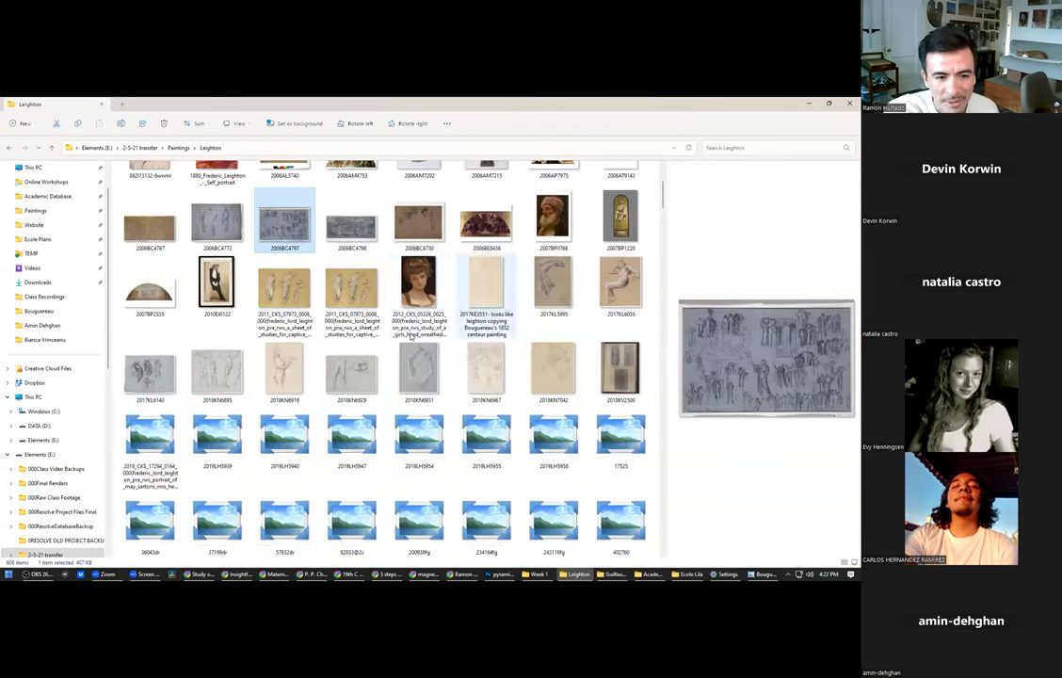
Browse the Leighton folder, preview the chalk study of grouped nudes, and open the 1892 Garden of the Hesperides sketch model (2).
scroll(488, 332, down, 3)
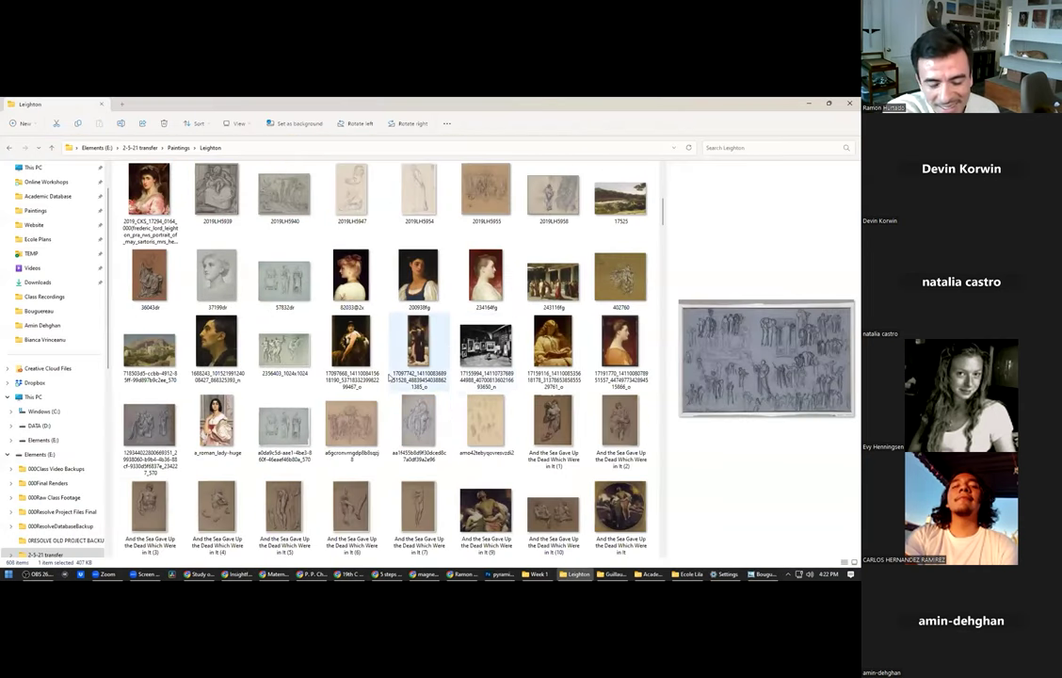
click(300, 356)
scroll(448, 416, down, 10)
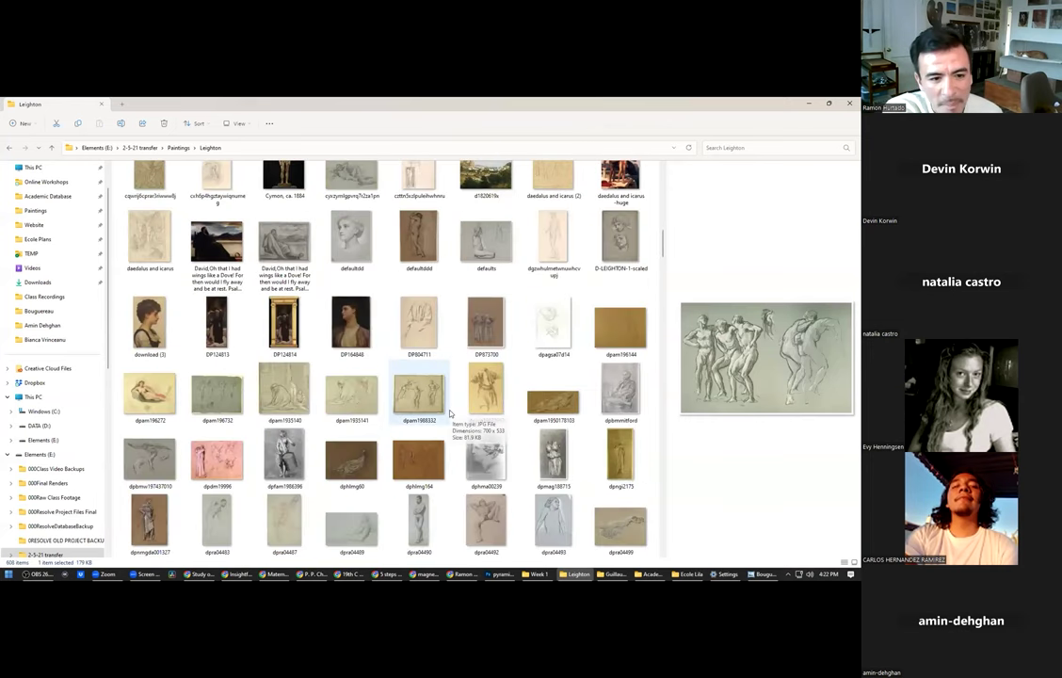
scroll(448, 416, down, 10)
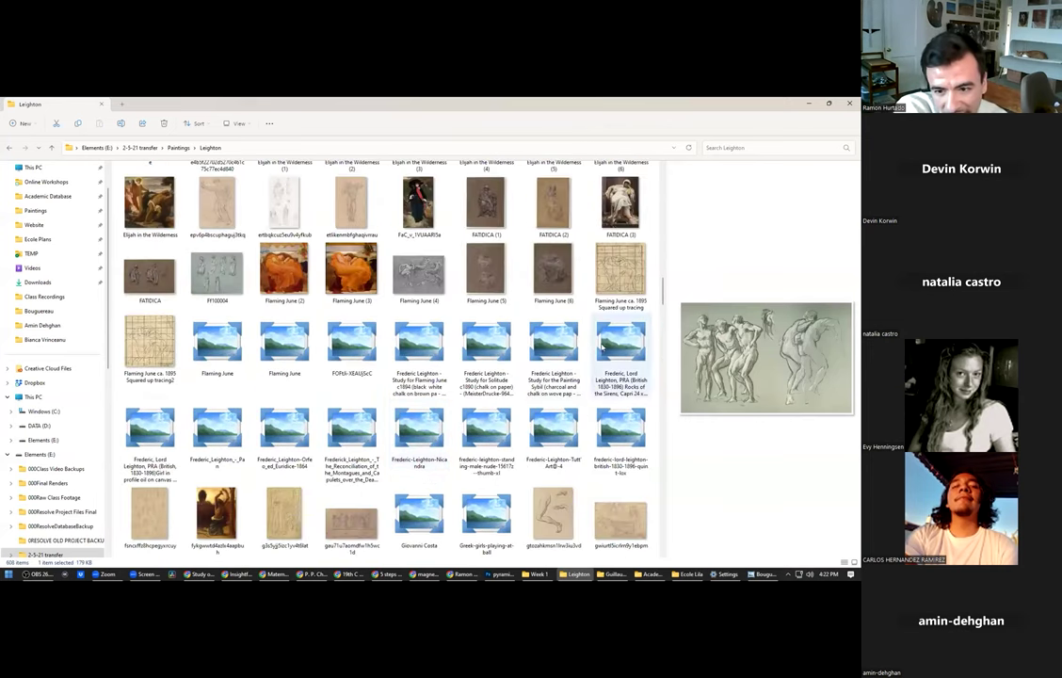
drag(662, 292, 659, 553)
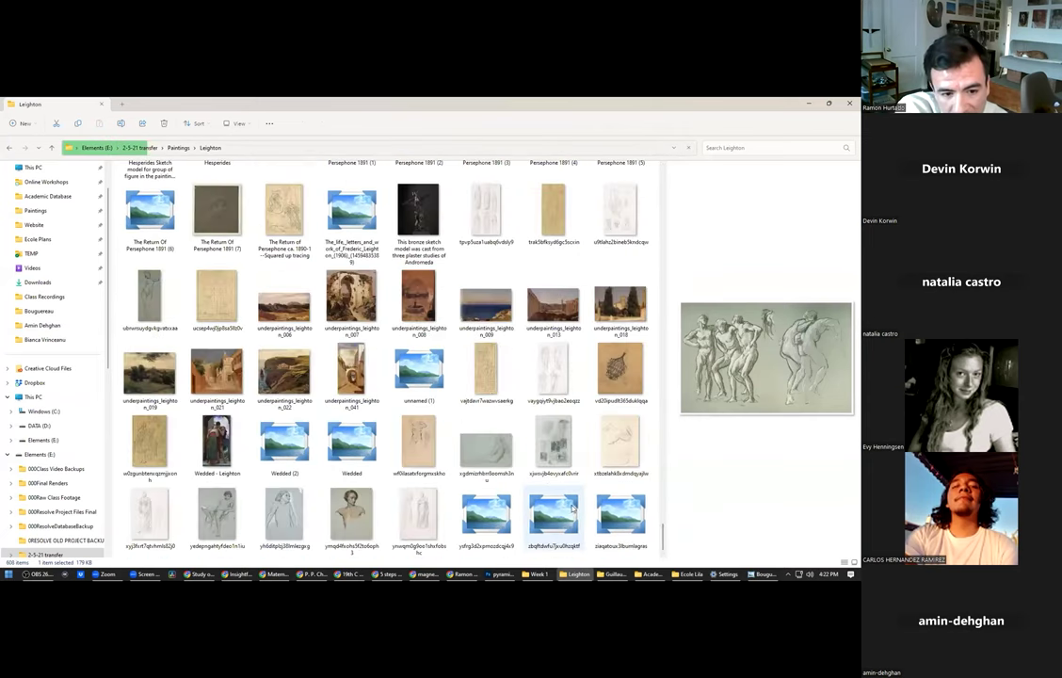
scroll(519, 483, up, 3)
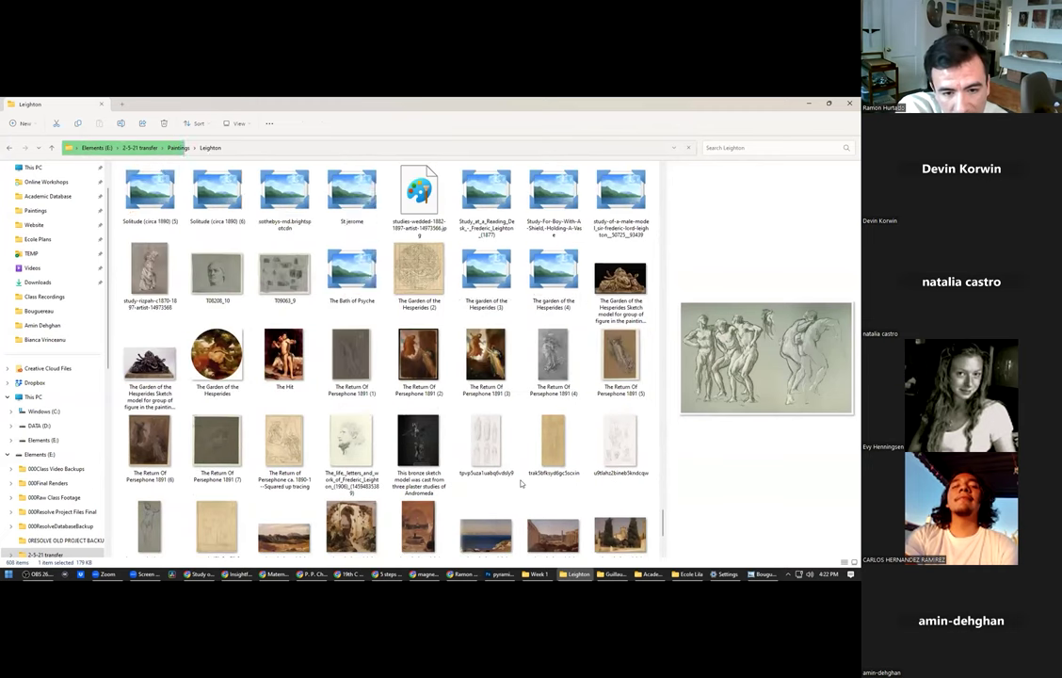
scroll(519, 483, up, 3)
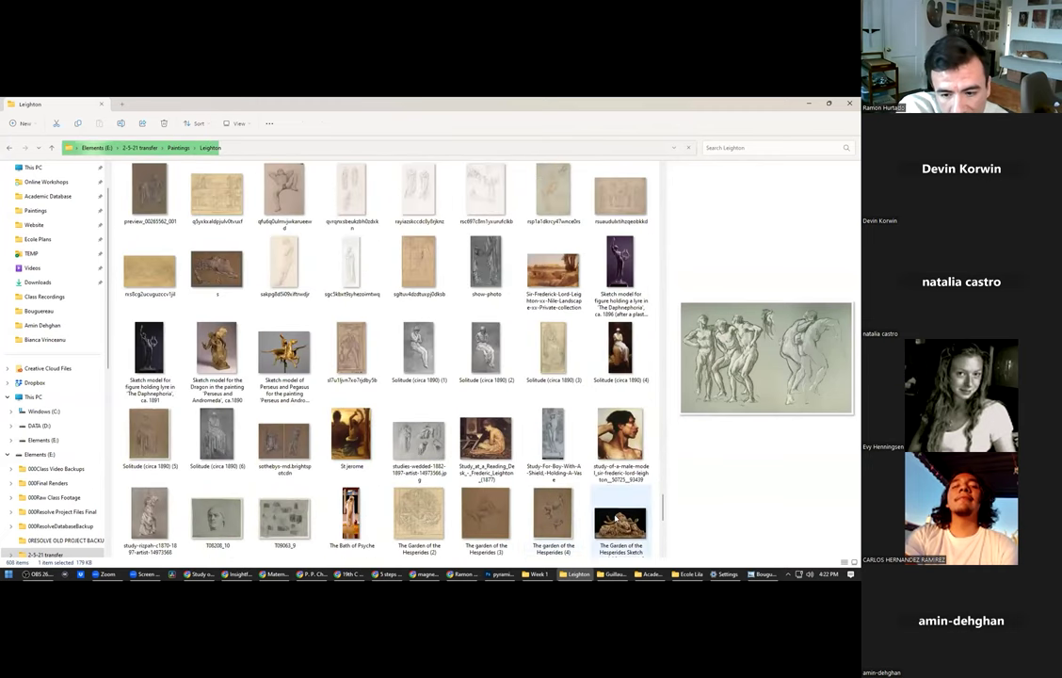
double_click(620, 522)
Examine the Hesperides sculpture's overall silhouette and the two arms reaching out from its left side.
scroll(501, 361, up, 1)
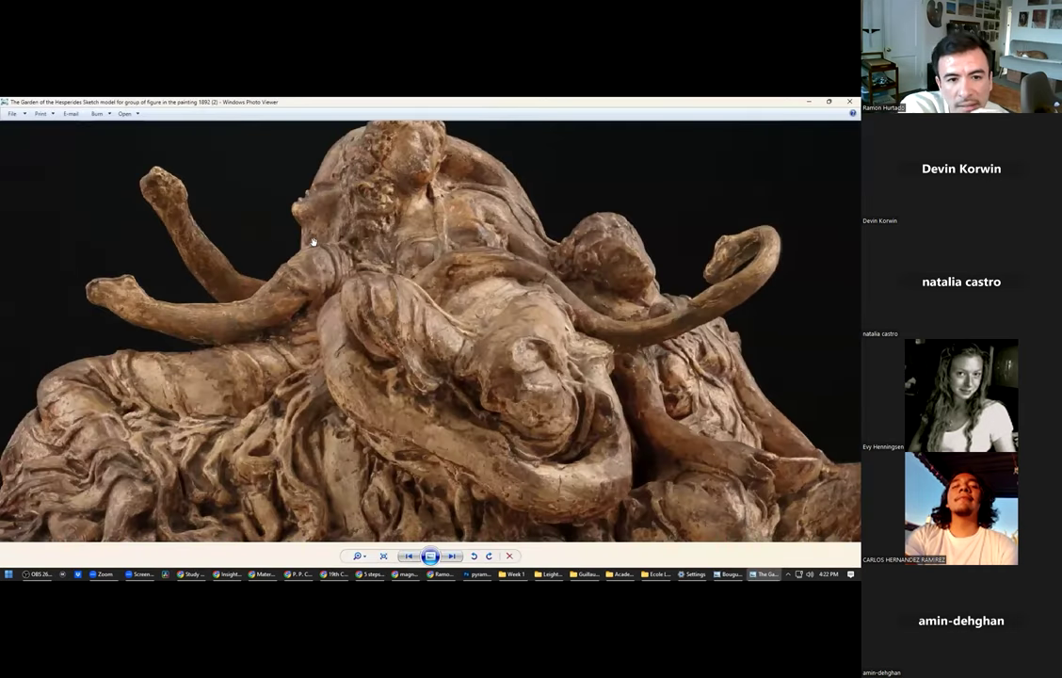
scroll(276, 215, down, 1)
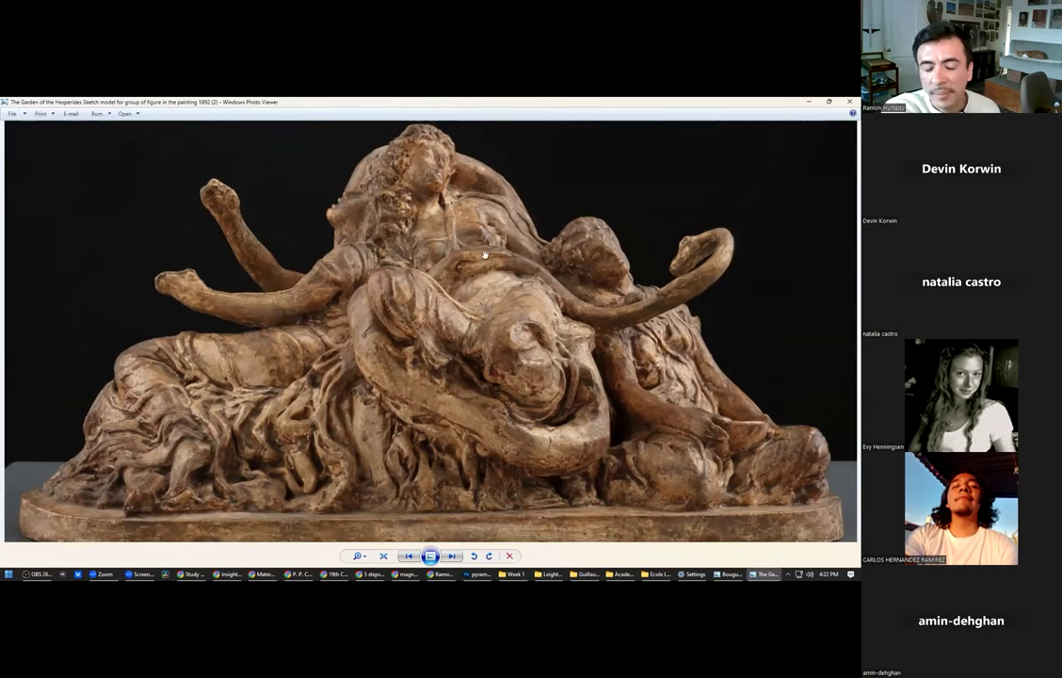
scroll(258, 233, up, 2)
drag(259, 193, 270, 249)
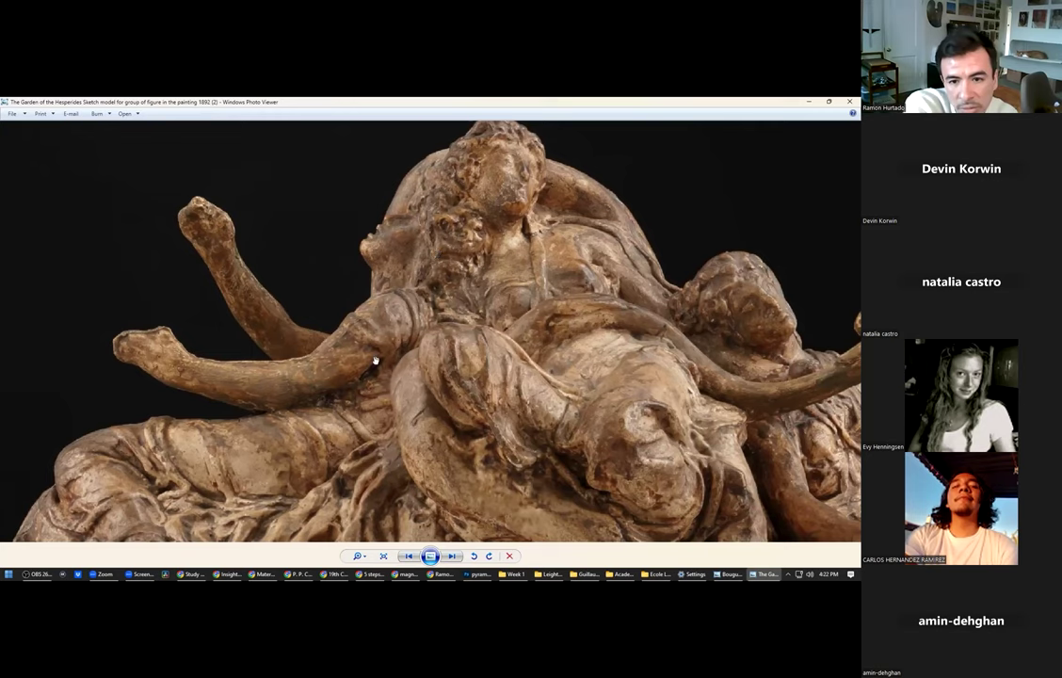
scroll(416, 310, down, 3)
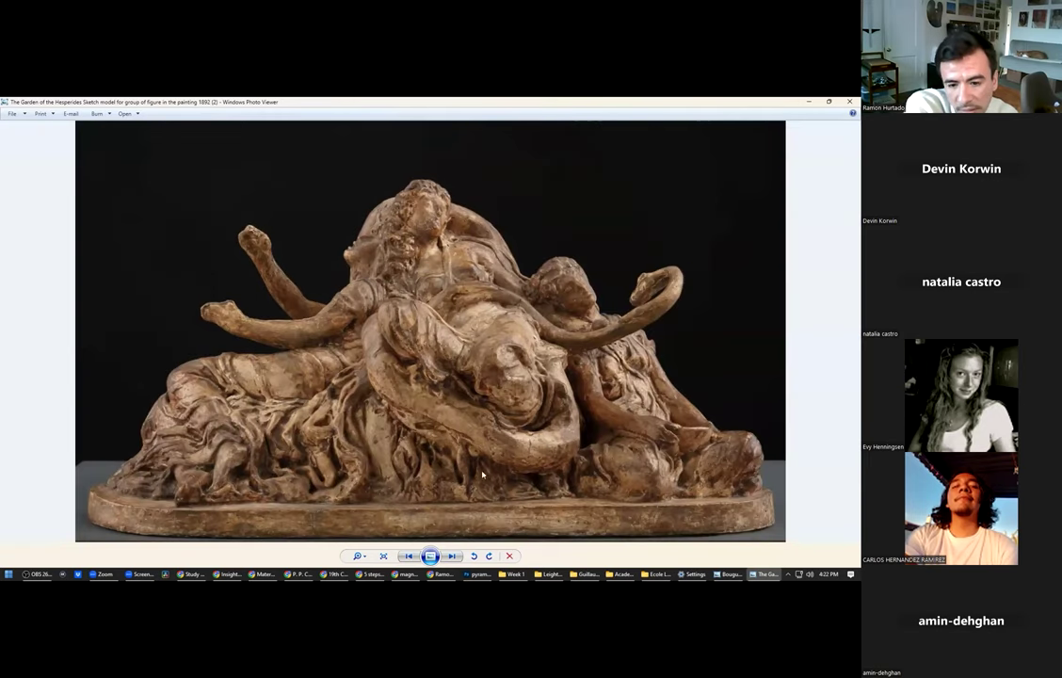
scroll(384, 262, up, 1)
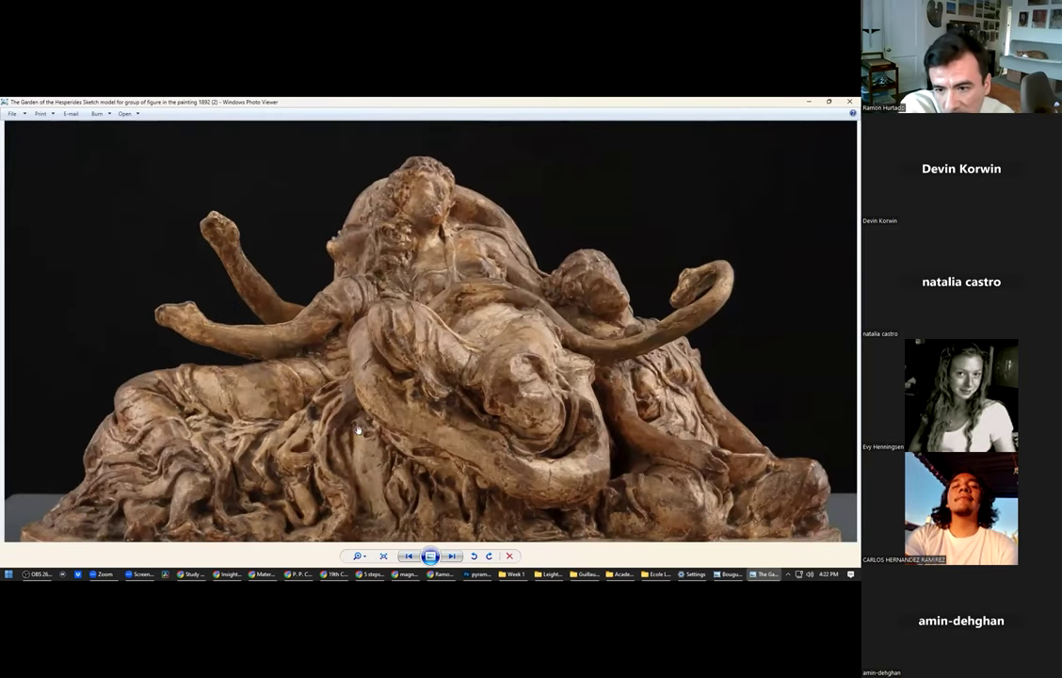
drag(367, 249, 365, 281)
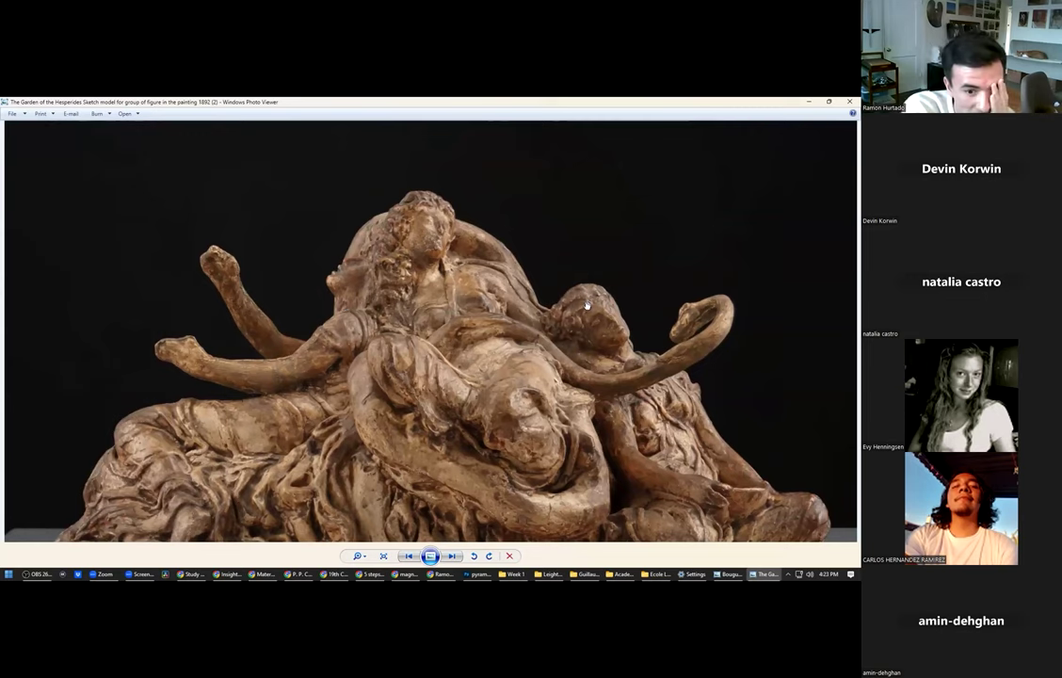
Examine the curling form and right-hand figure of the Hesperides model, compare them with the outstretched arms, and close the image.
scroll(589, 308, up, 2)
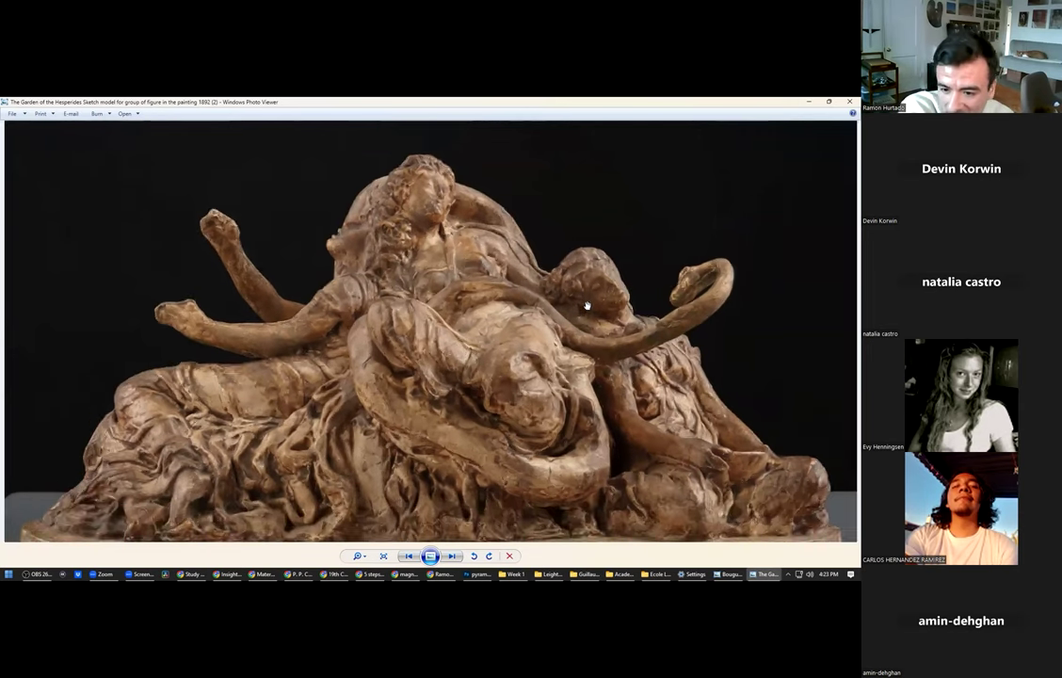
scroll(356, 334, up, 1)
scroll(356, 333, down, 2)
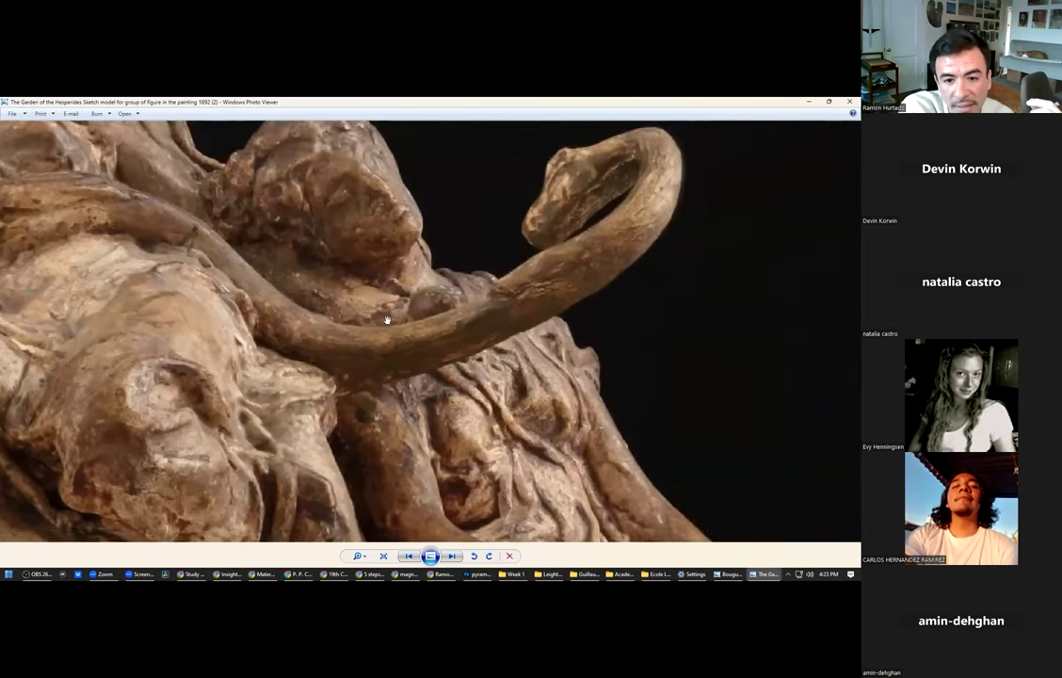
scroll(377, 256, down, 1)
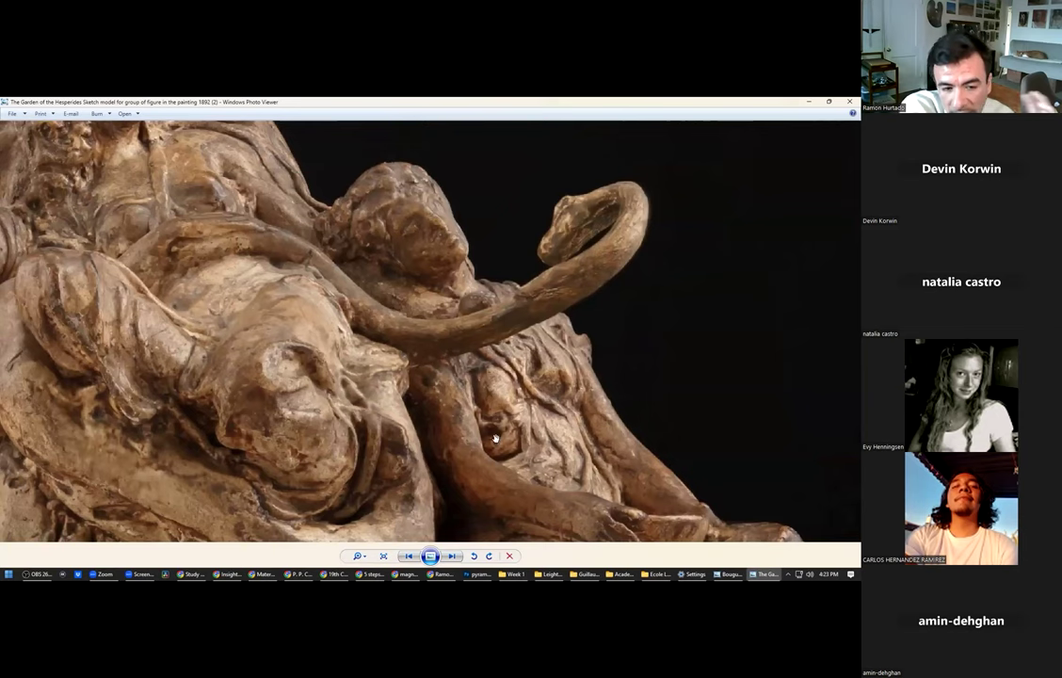
scroll(526, 397, down, 2)
scroll(526, 398, down, 1)
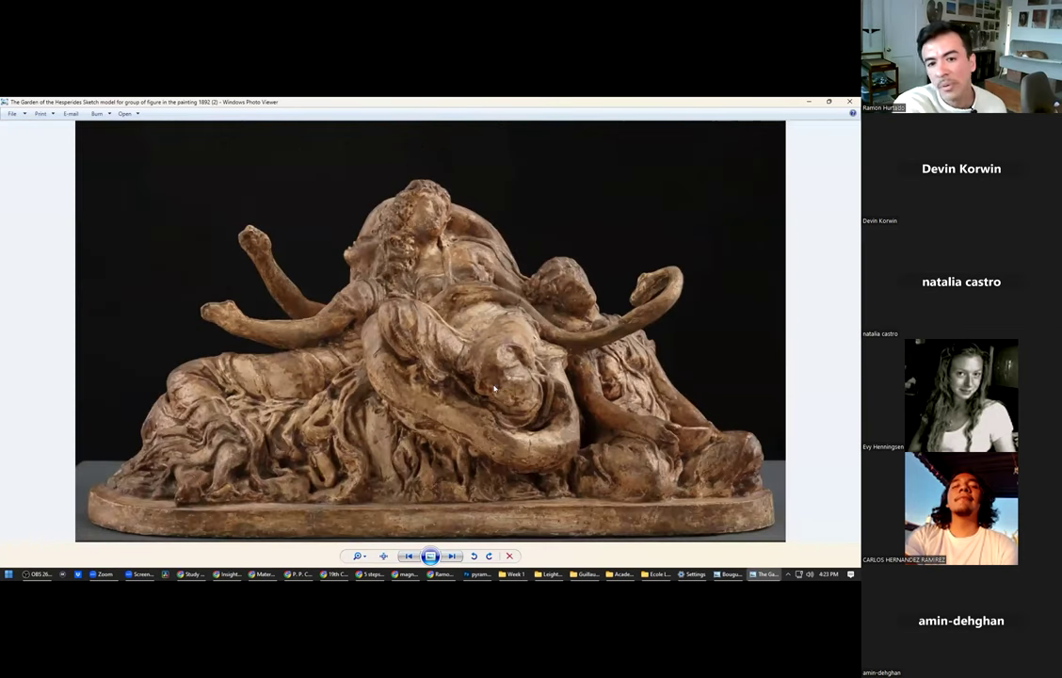
scroll(367, 354, up, 5)
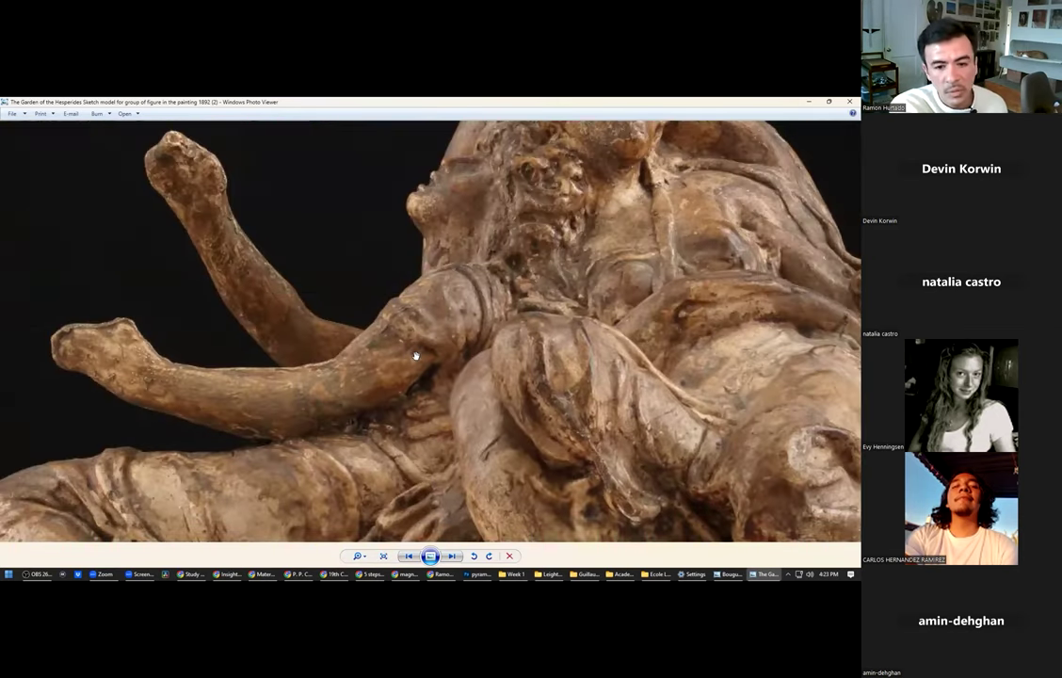
scroll(366, 409, down, 3)
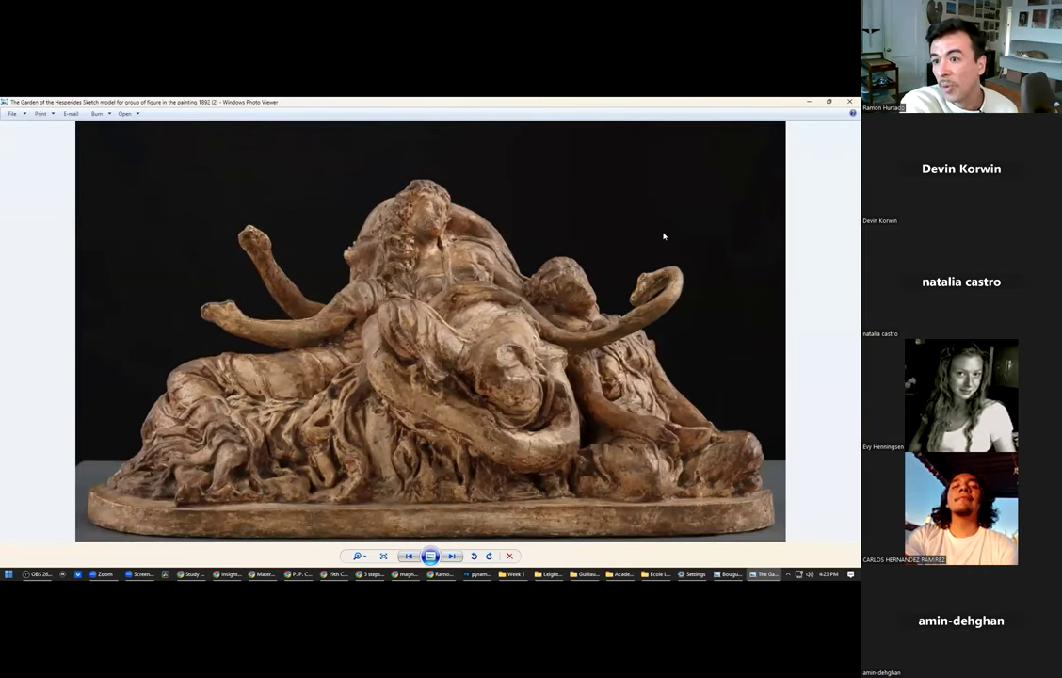
click(849, 101)
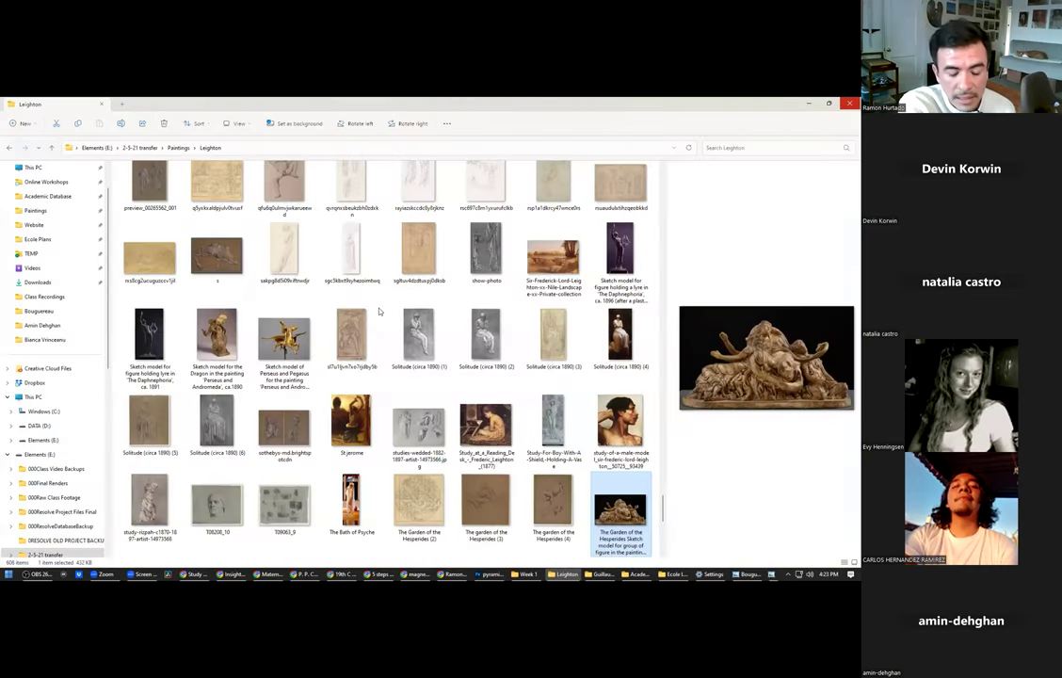
Open the sketch model for the Dragon in Perseus and Andromeda and examine its wings, limbs and contour.
click(216, 337)
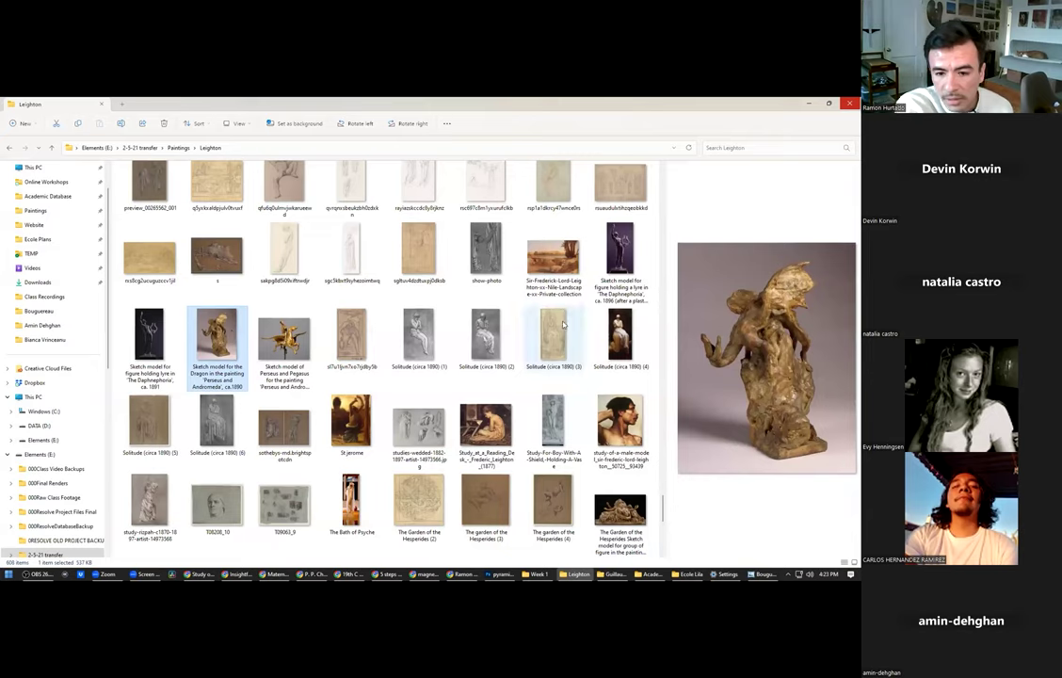
key(Return)
scroll(343, 275, up, 4)
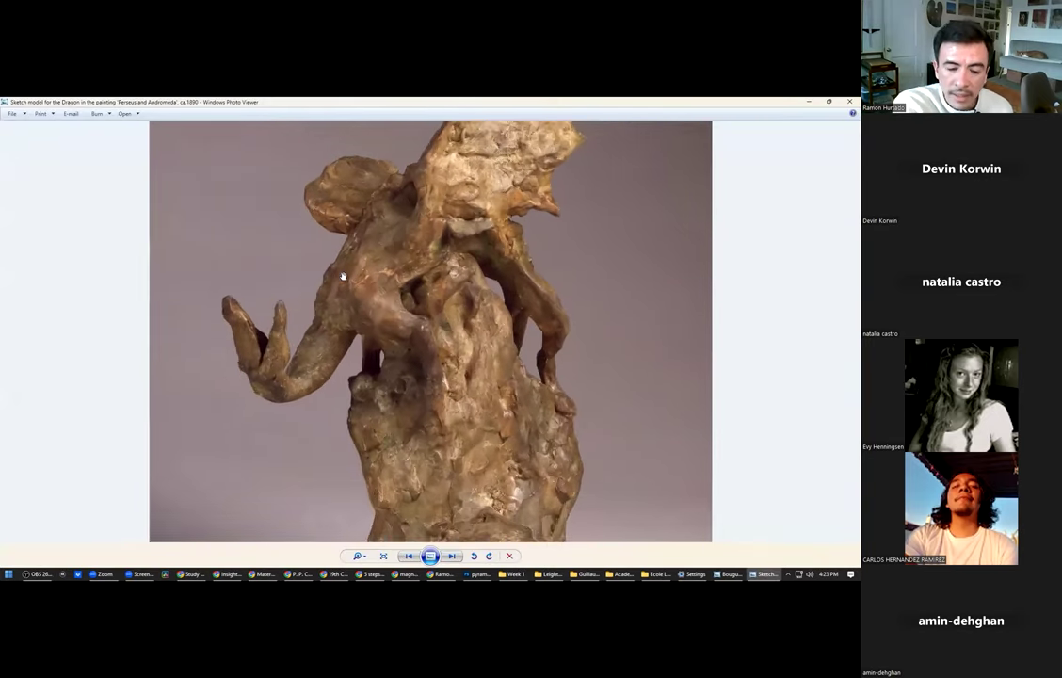
scroll(278, 292, down, 2)
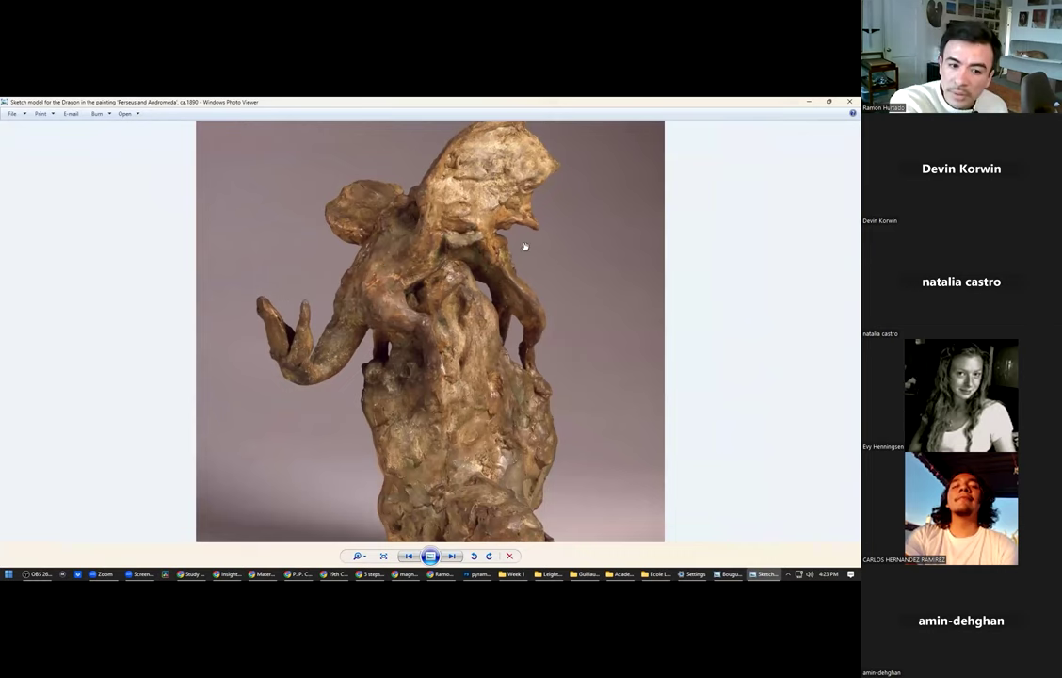
scroll(522, 244, up, 2)
Go on to the sketch model of Perseus and Pegasus and examine the rider, horse and spread wings.
key(Right)
scroll(478, 214, up, 2)
scroll(362, 289, down, 1)
scroll(445, 266, up, 1)
scroll(445, 266, down, 3)
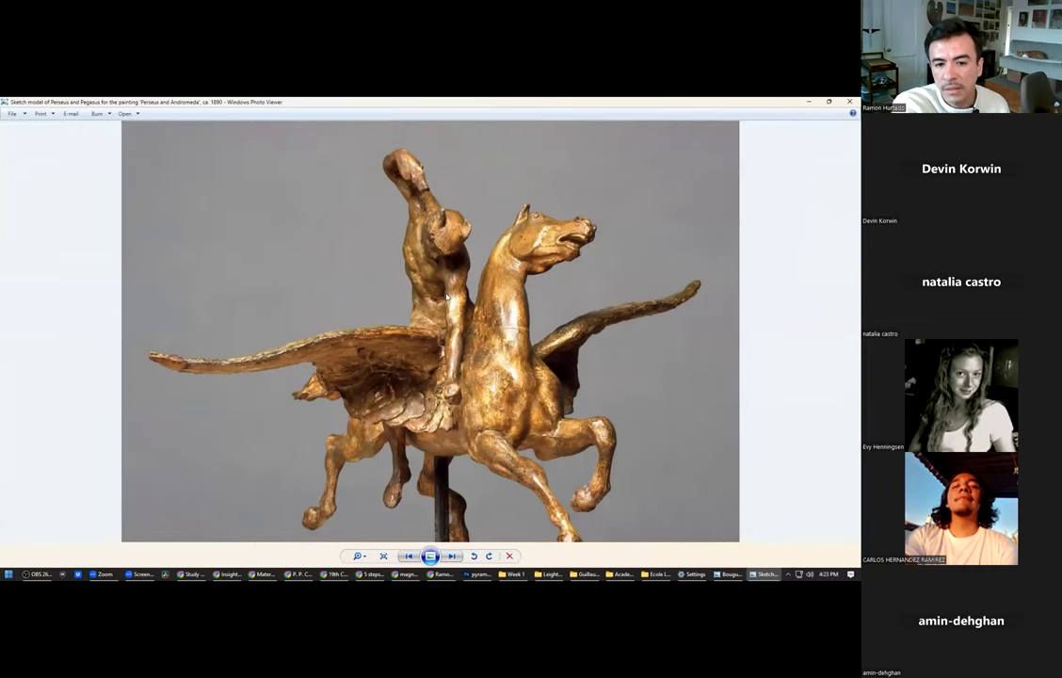
Examine the framed sketch of the figure with a bow and the neighbouring squared-up Solitude drawing (3).
key(Right)
key(Right)
key(Left)
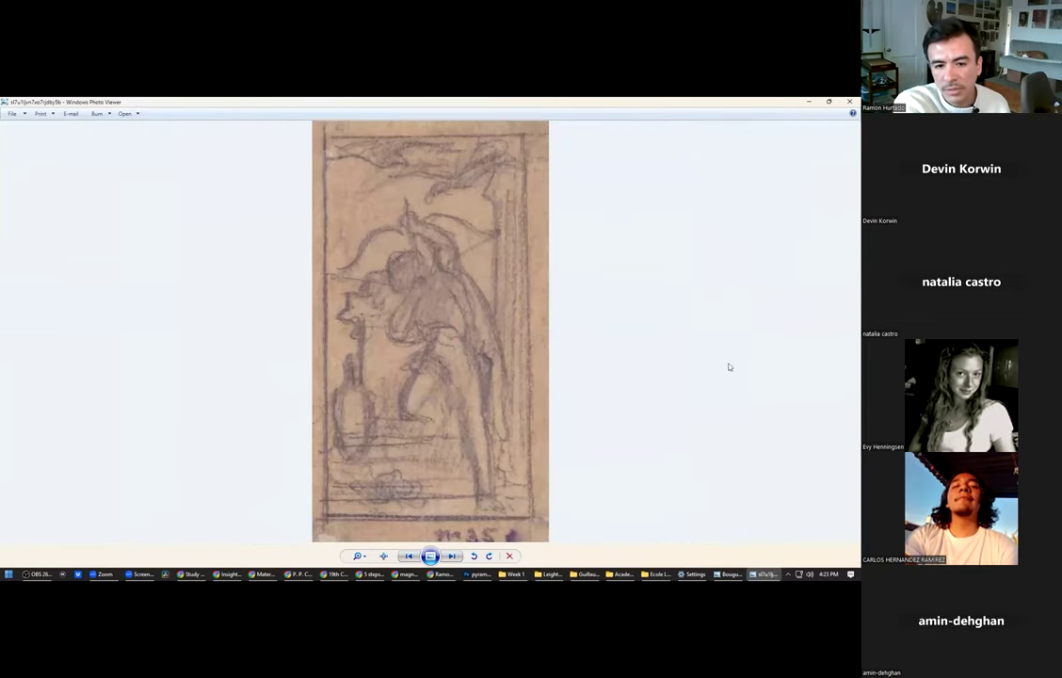
scroll(452, 291, up, 2)
scroll(452, 291, down, 2)
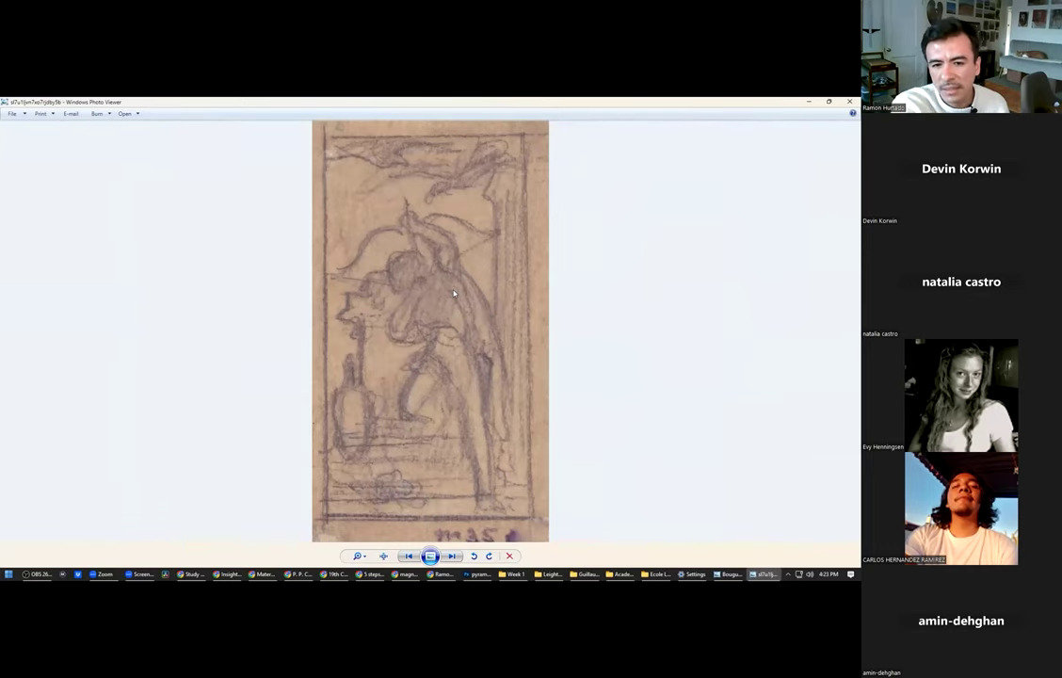
key(Right)
key(Left)
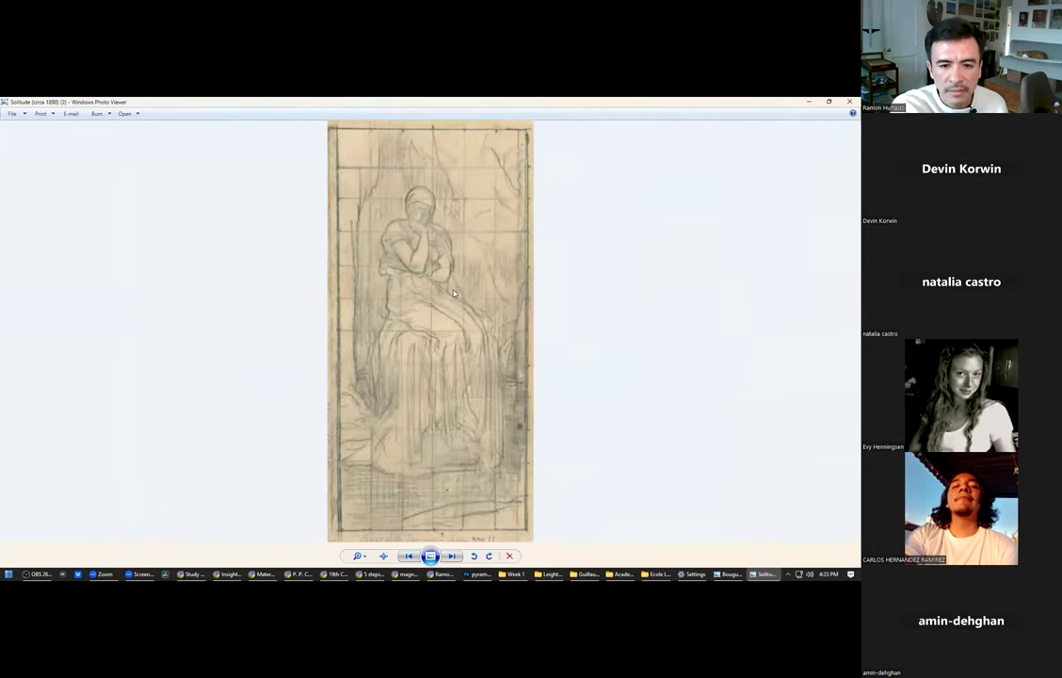
Leaf through St Jerome, the male model study and head drawing T08208_10, and return to browsing the Leighton folder.
key(Right)
key(Right)
key(Right)
key(Right)
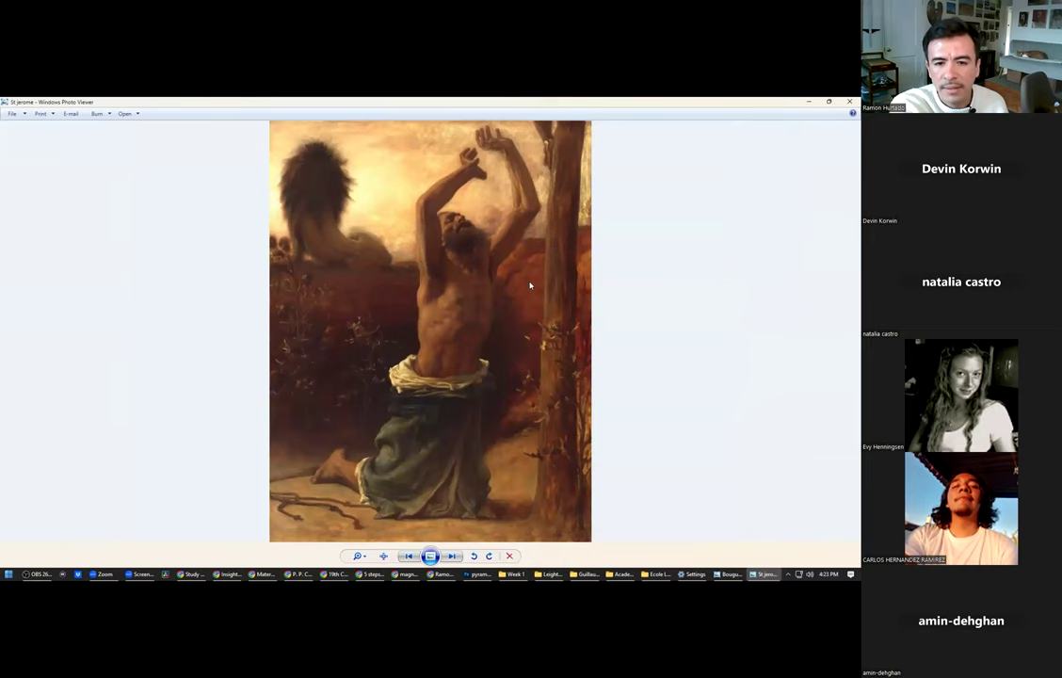
key(Right)
key(Right)
key(Right)
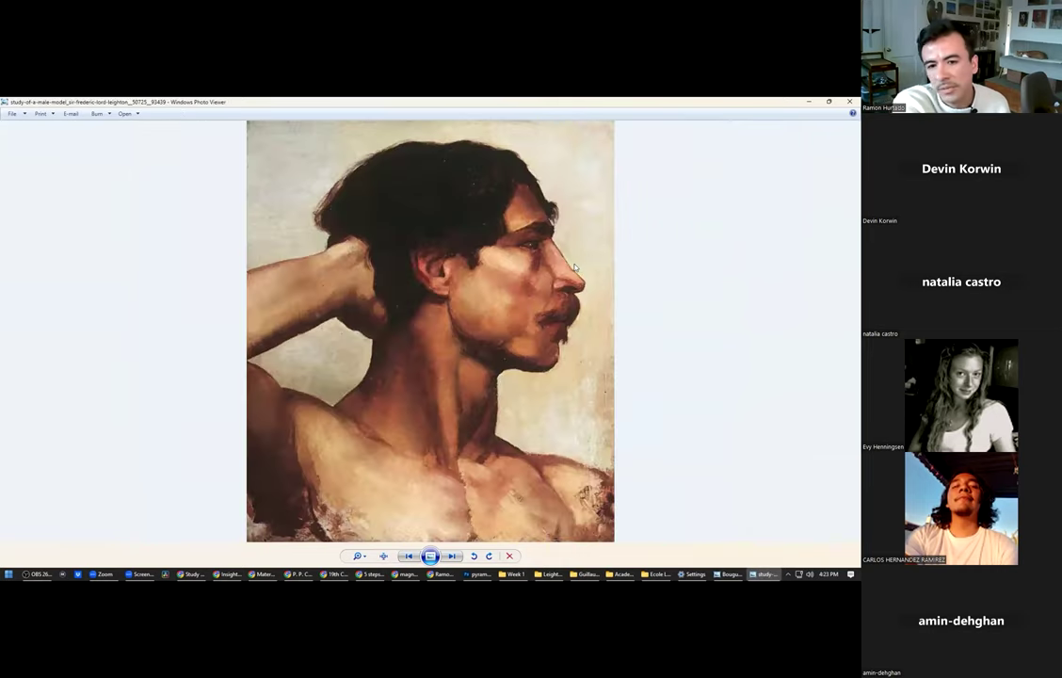
key(Right)
key(Right)
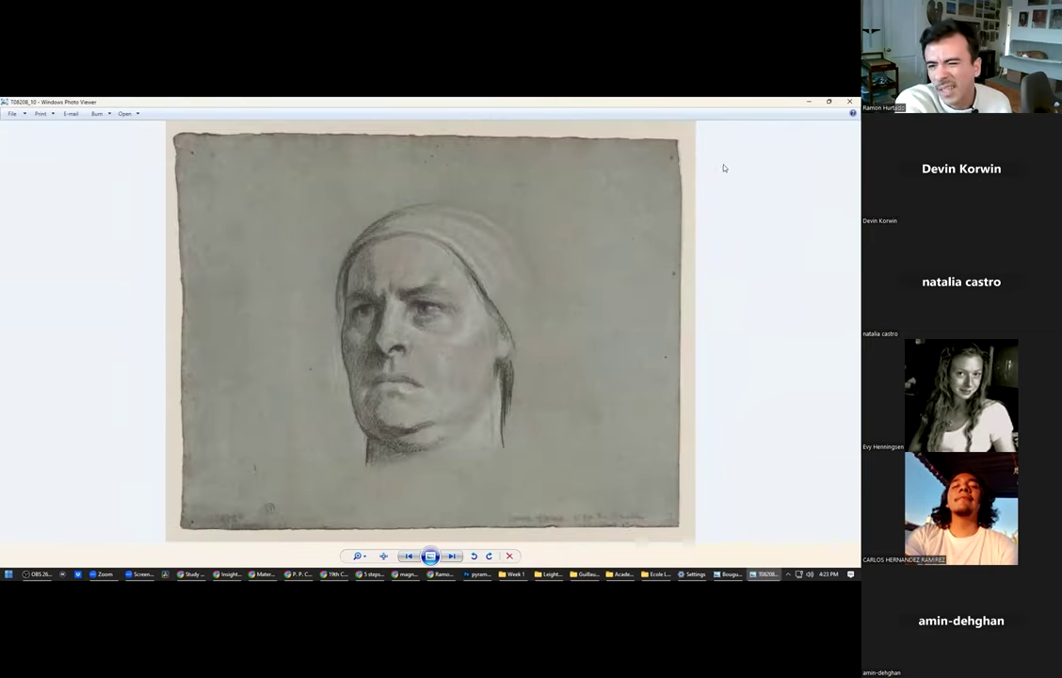
click(848, 99)
scroll(377, 293, up, 5)
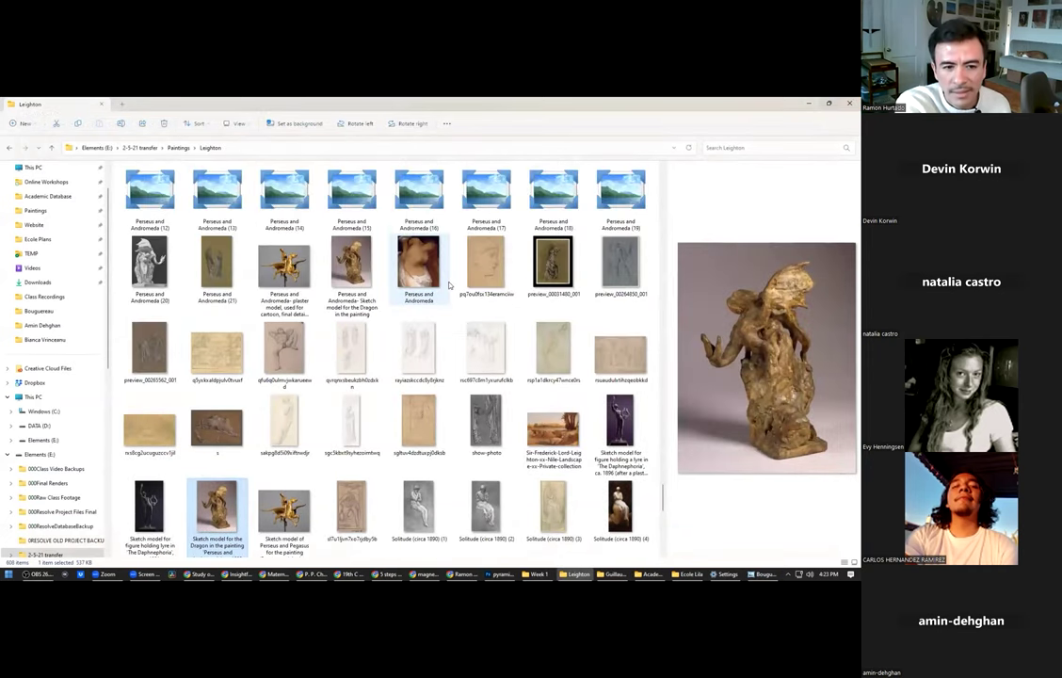
Browse the Perseus and Andromeda files and preview sculpted model photos (13) and (16).
scroll(376, 294, up, 3)
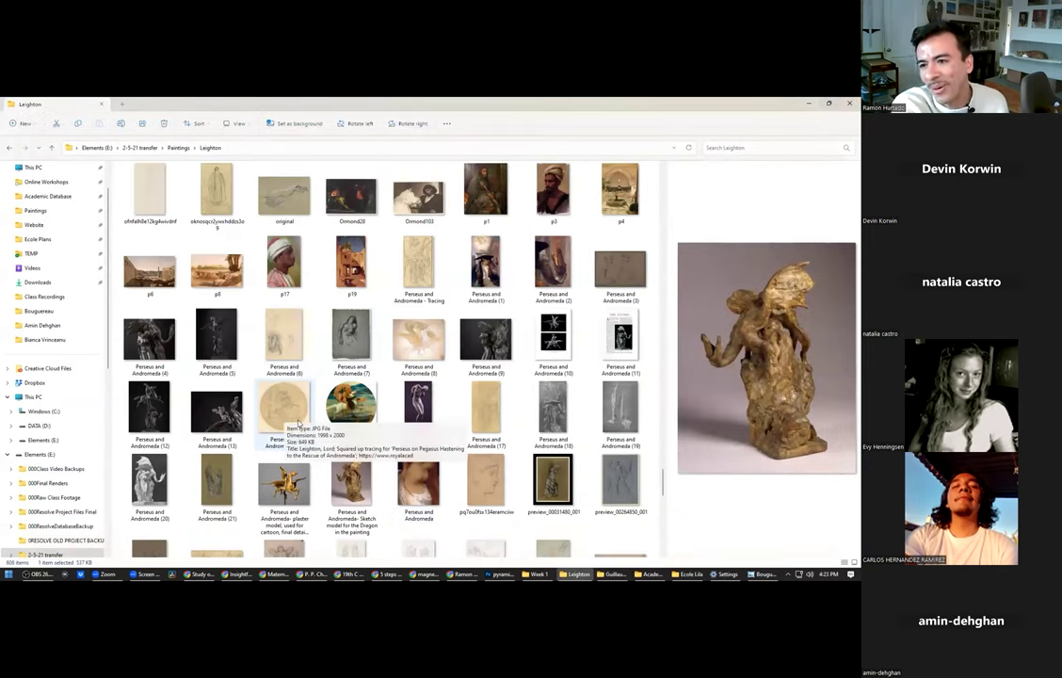
click(235, 411)
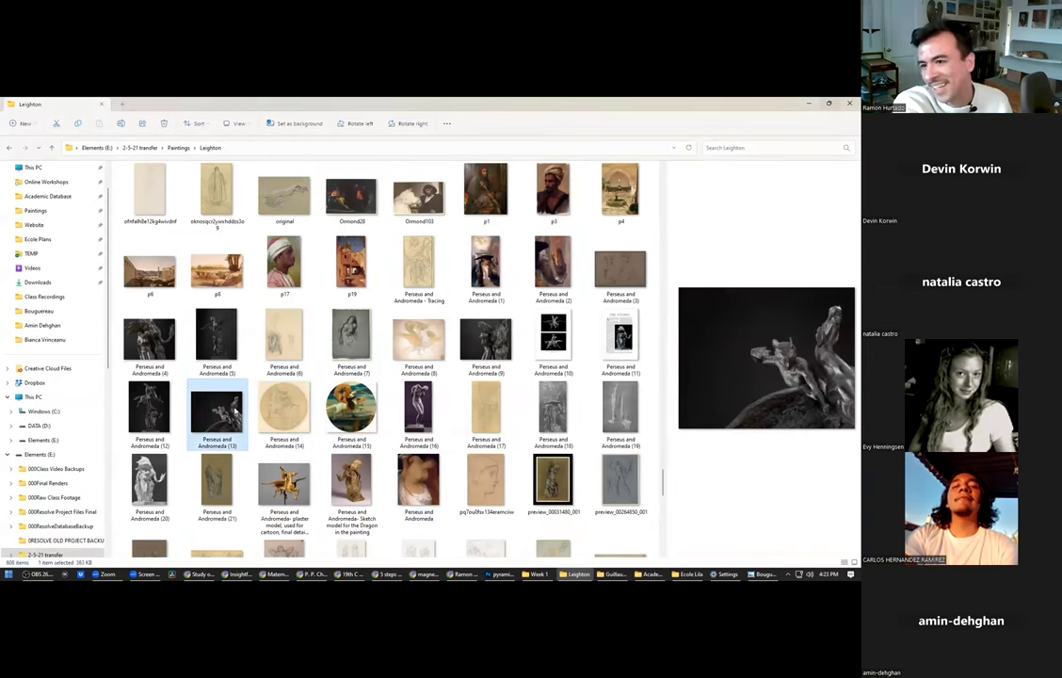
scroll(235, 410, down, 3)
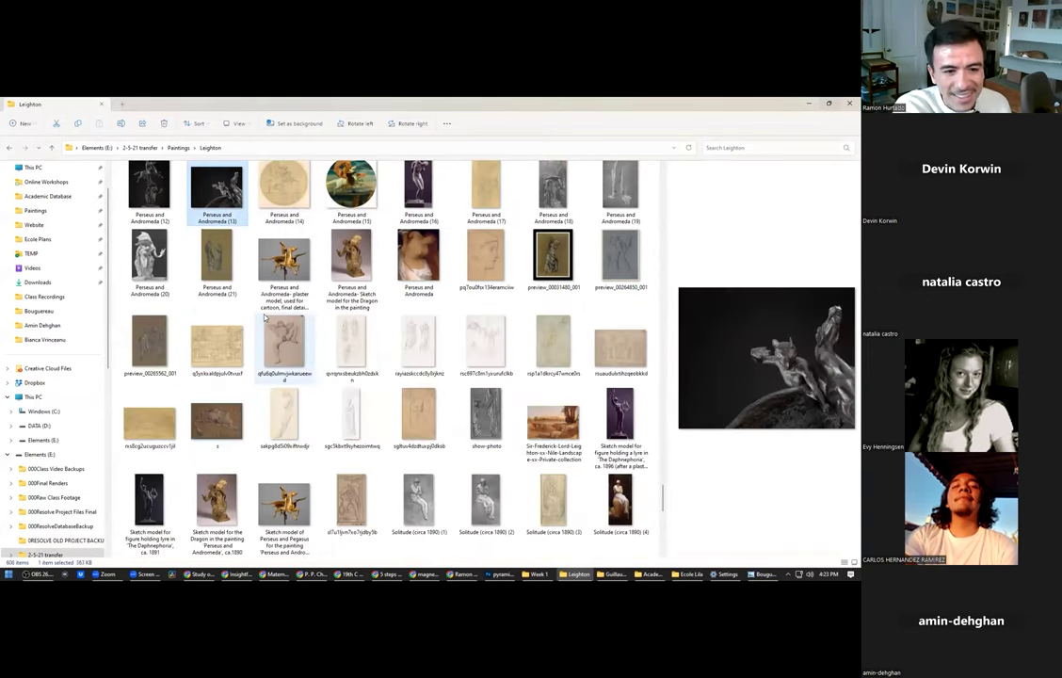
scroll(316, 334, up, 2)
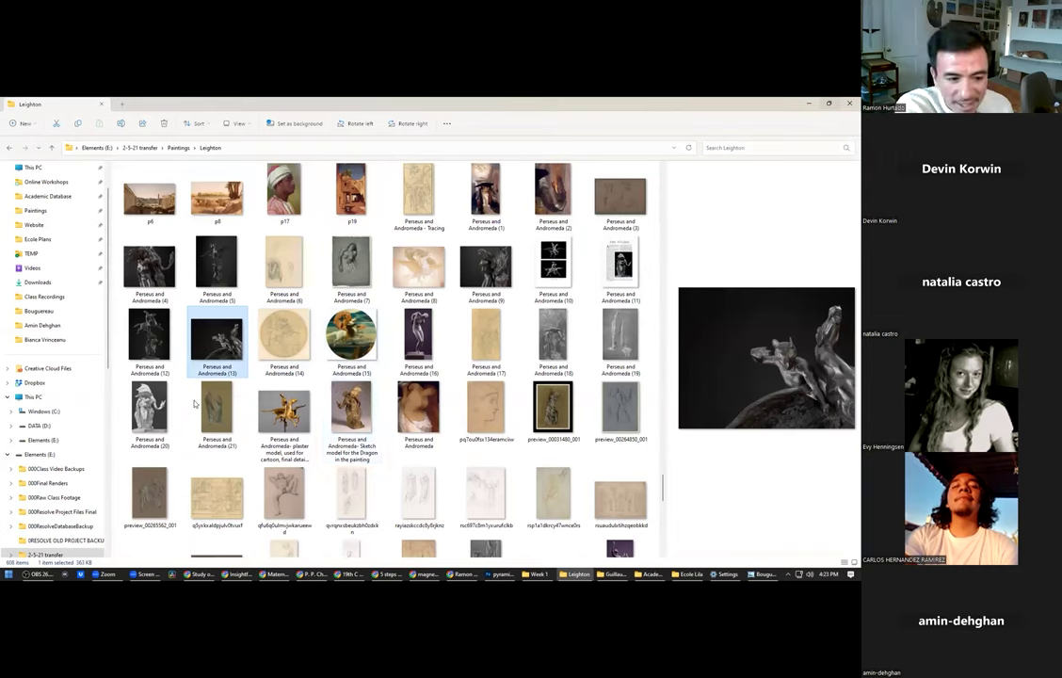
click(423, 338)
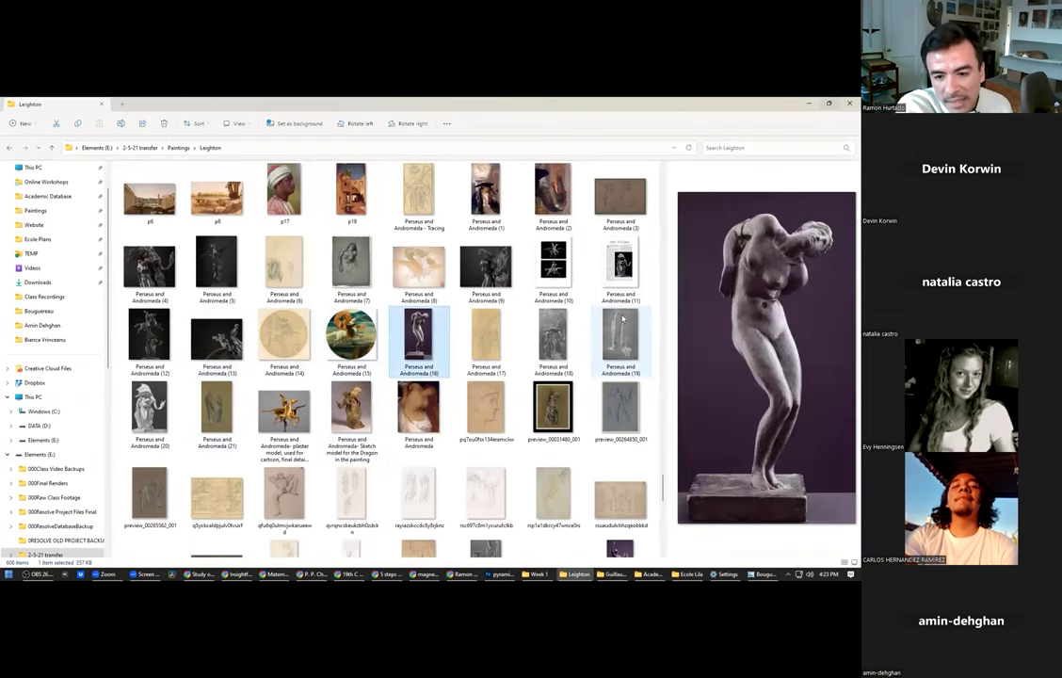
Open Perseus and Andromeda (18), examine the dragon's wing over the figure, and close the image.
click(557, 332)
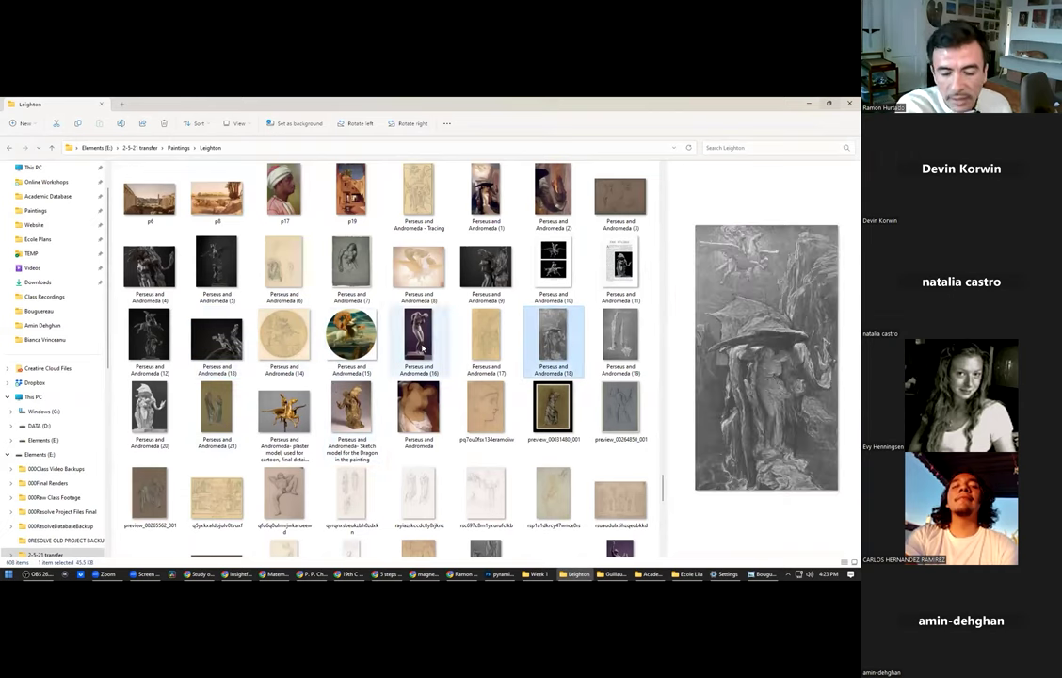
key(Return)
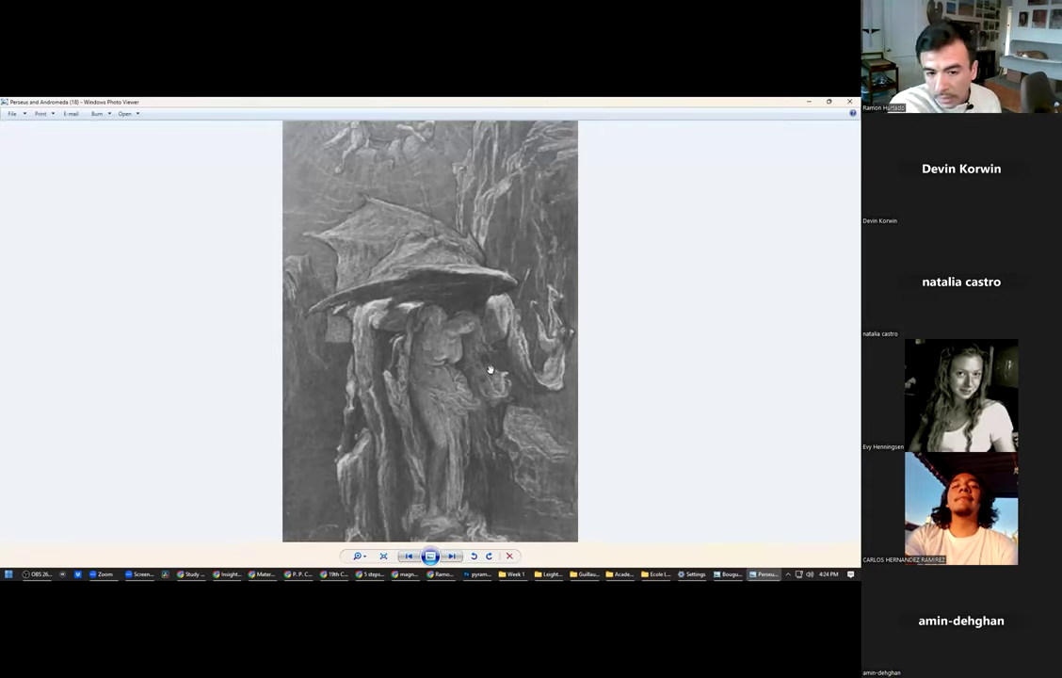
key(Right)
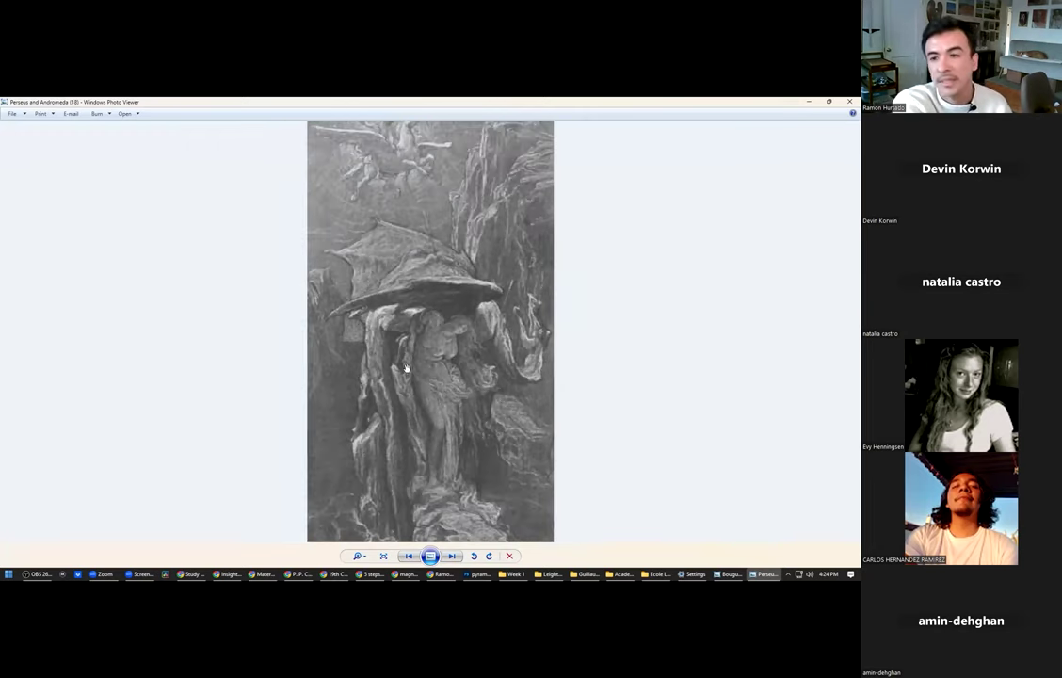
click(848, 101)
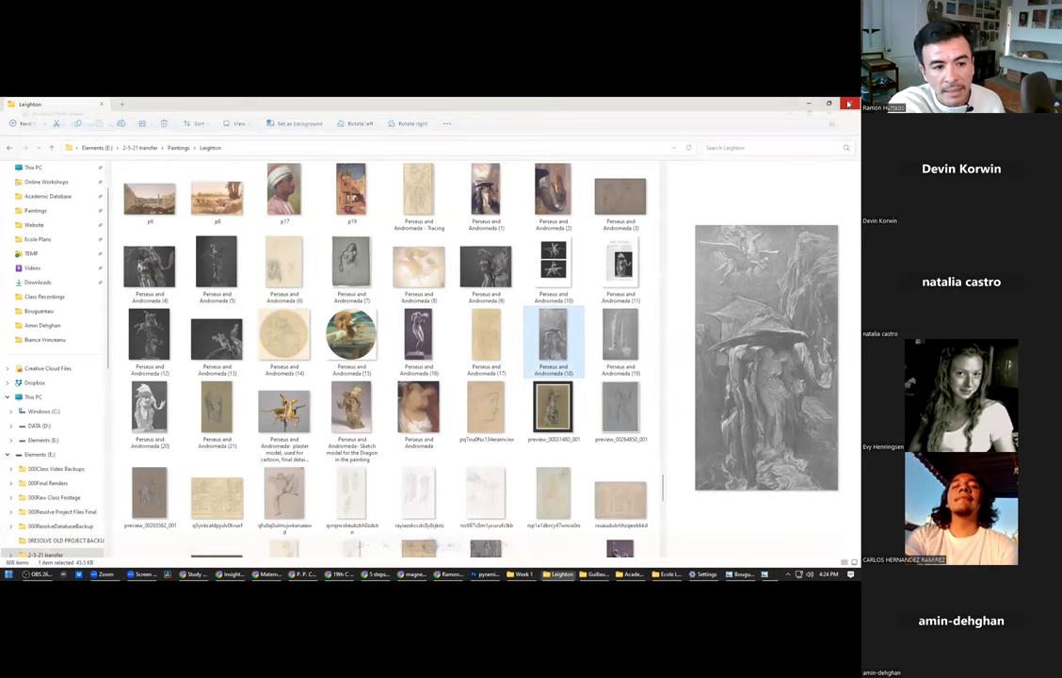
Browse back through the Leighton folder's drawings, paintings and sculpture photos to the numbered files at its beginning.
scroll(386, 298, down, 5)
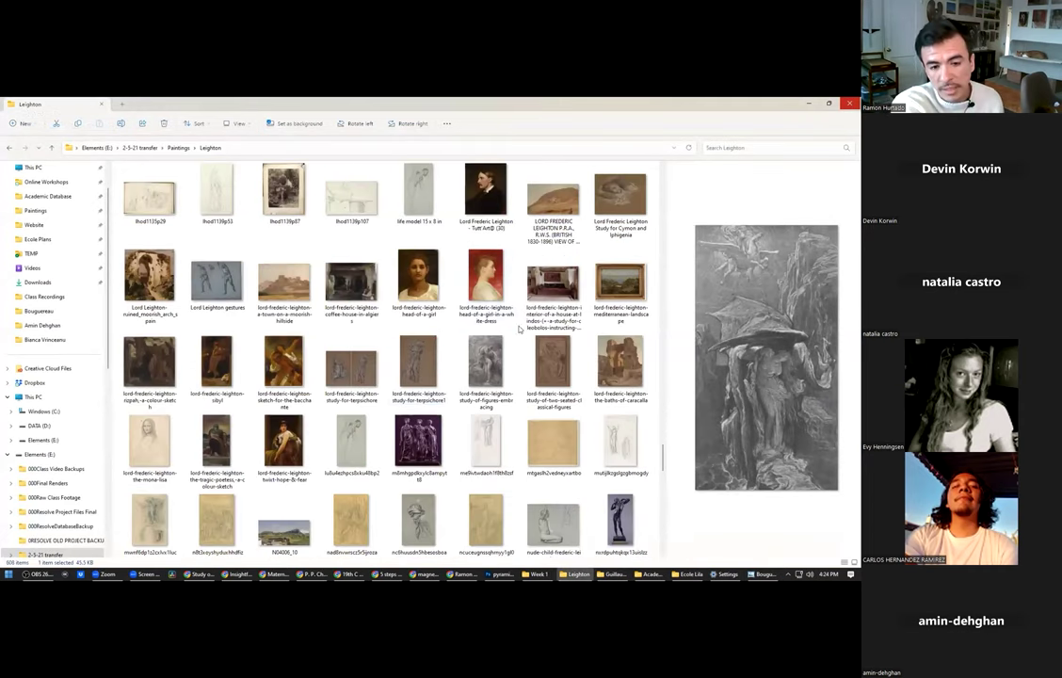
scroll(419, 324, up, 3)
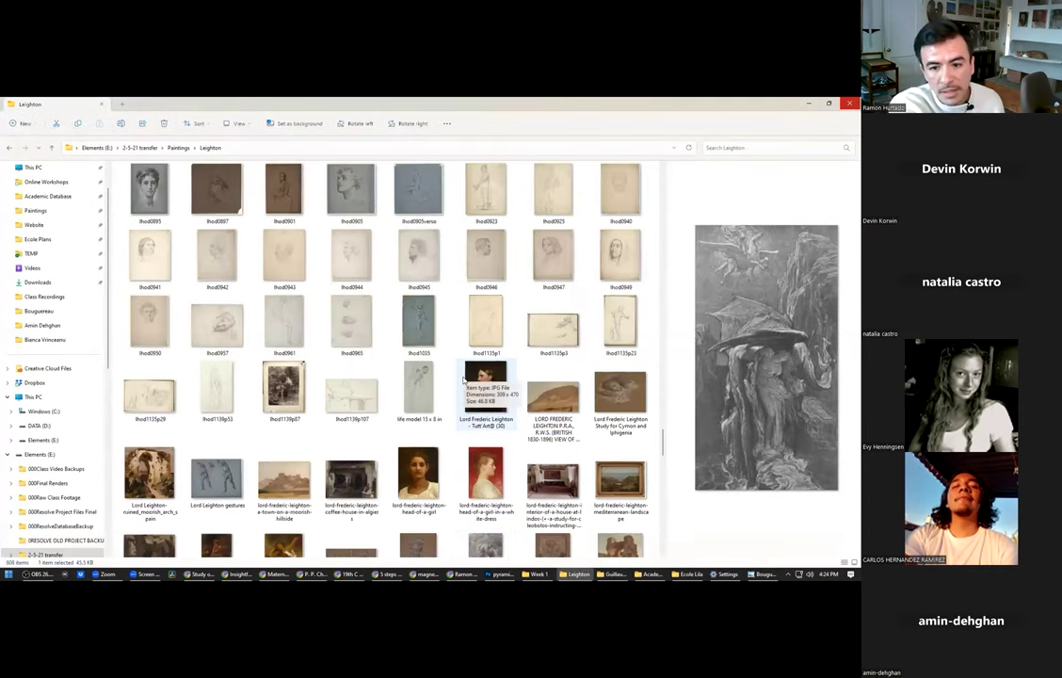
scroll(461, 375, up, 10)
scroll(458, 376, up, 10)
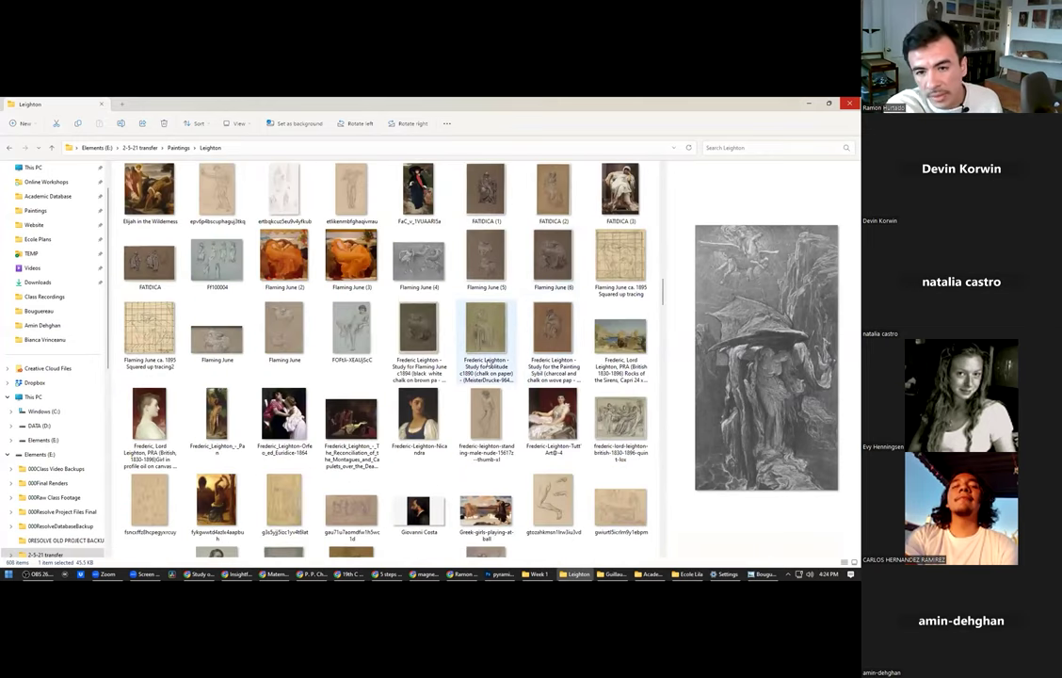
scroll(489, 363, up, 3)
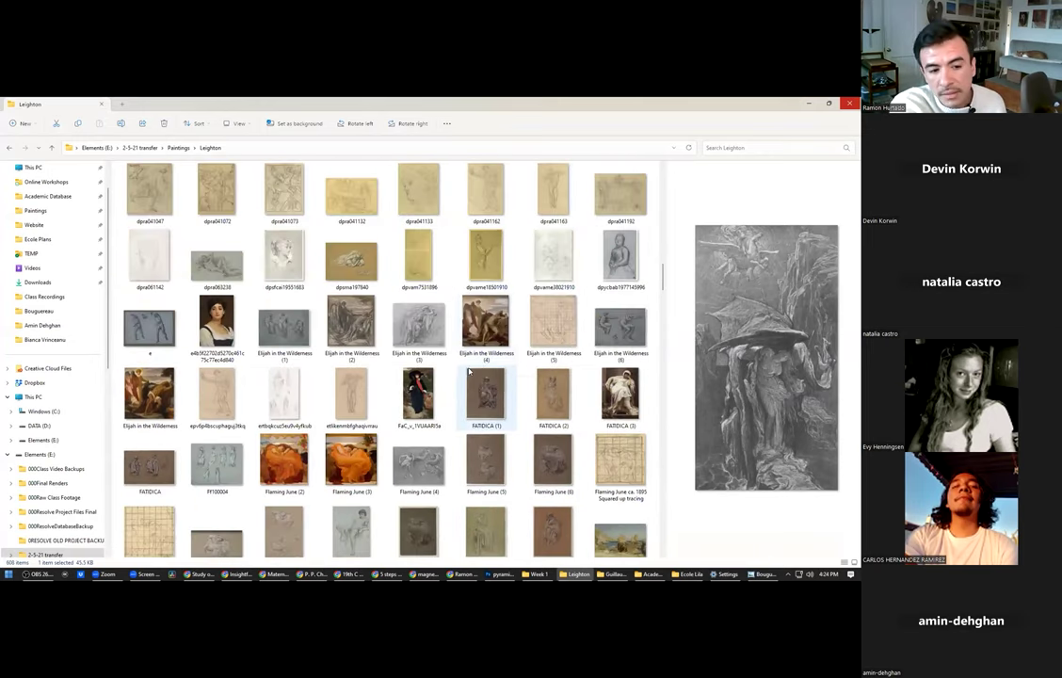
scroll(340, 337, up, 3)
scroll(344, 340, up, 10)
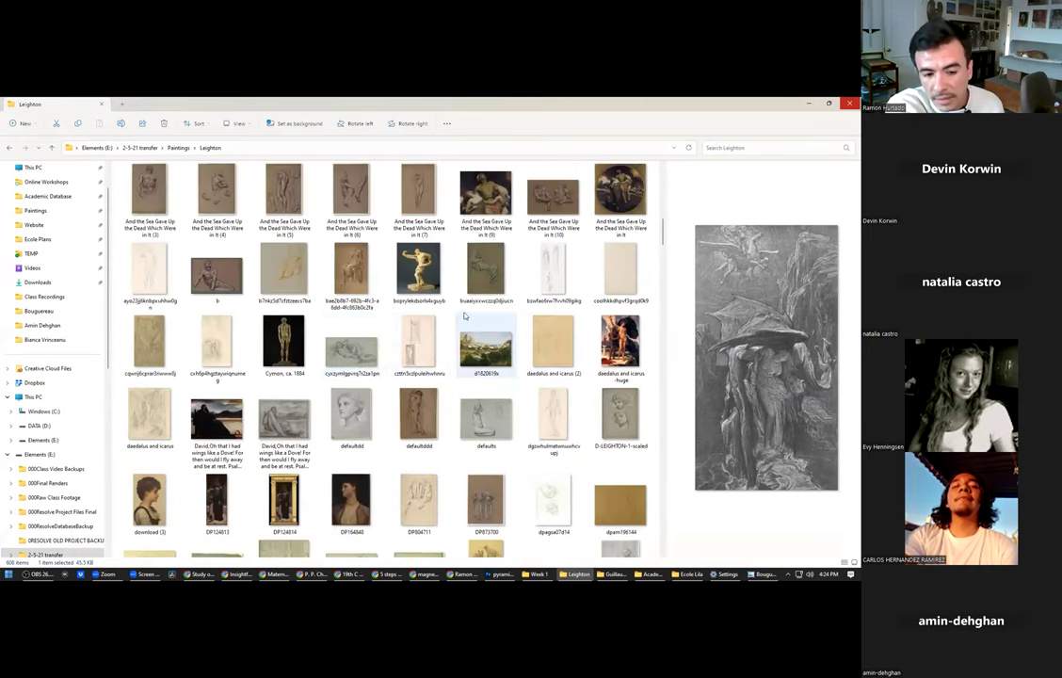
scroll(419, 292, up, 3)
scroll(510, 321, up, 8)
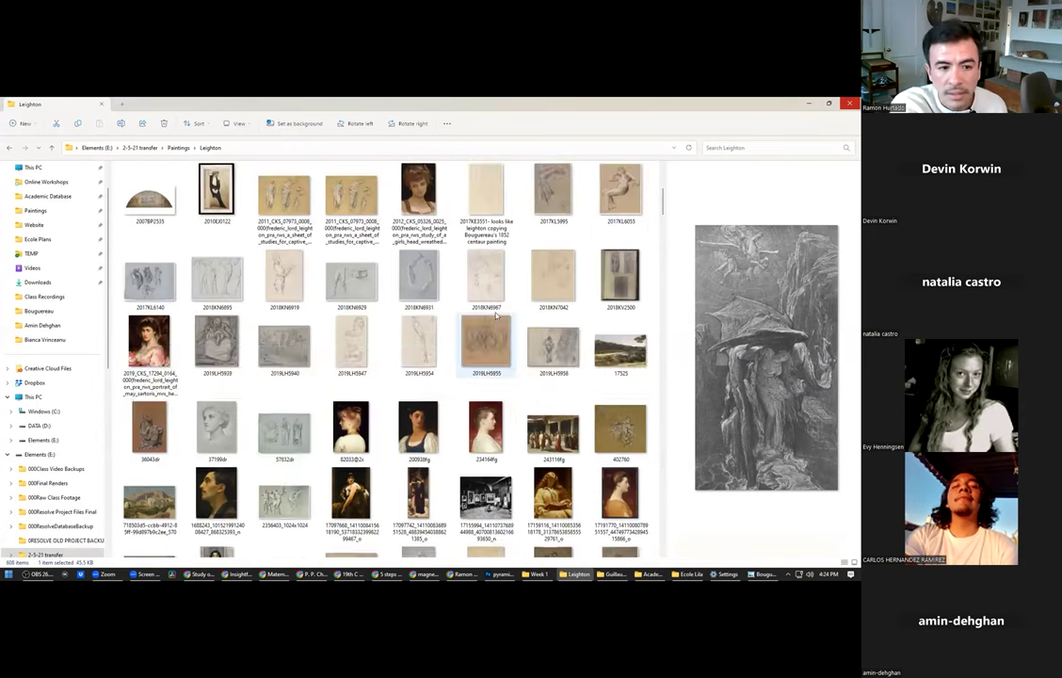
scroll(419, 344, up, 1)
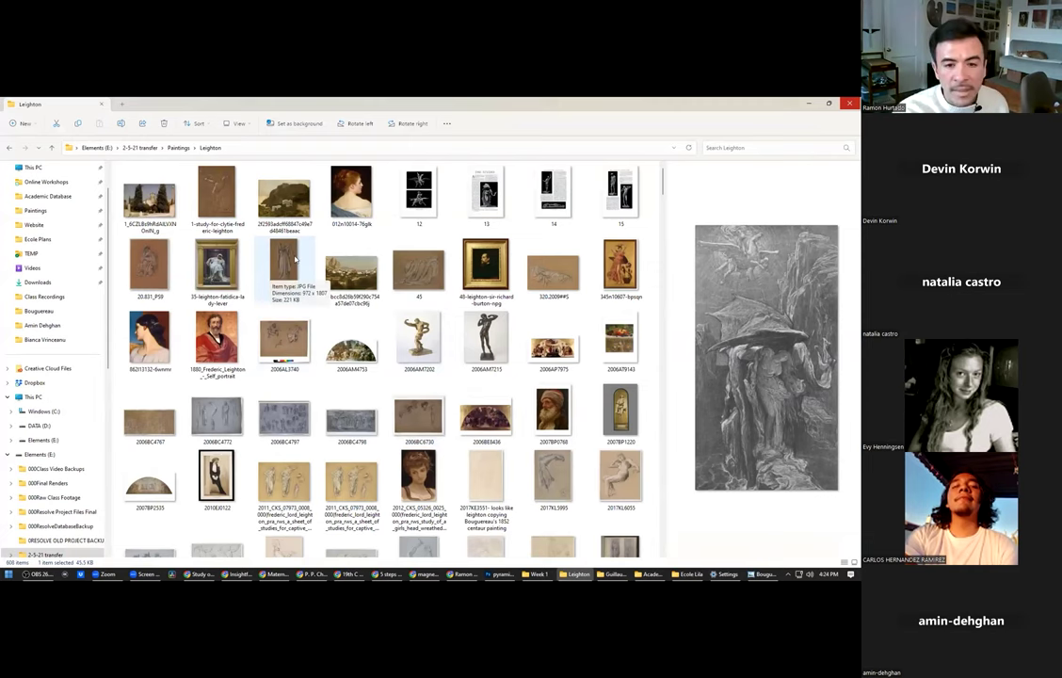
Return to the workshop submissions and open the next student's folder.
key(alt+Tab)
key(alt+Up)
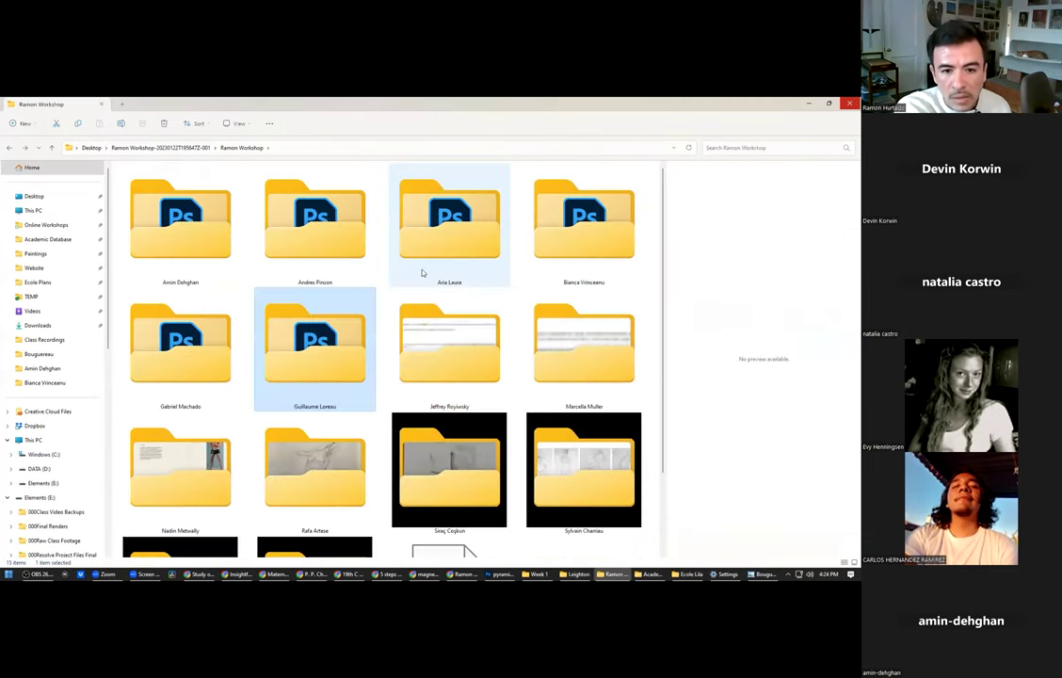
key(Right)
scroll(547, 268, down, 2)
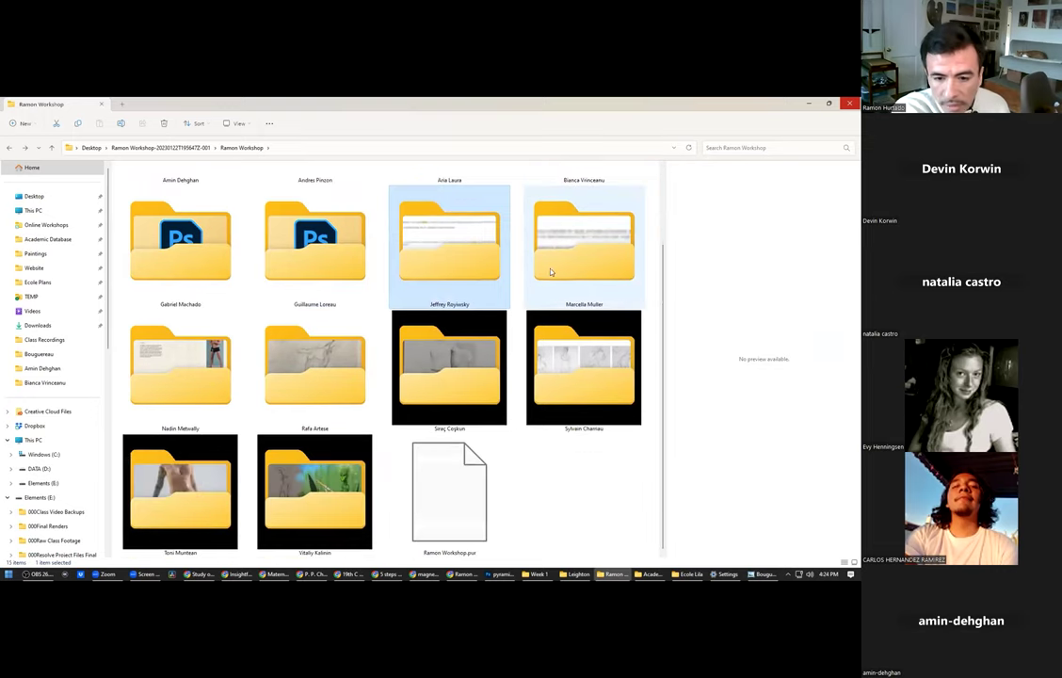
double_click(492, 271)
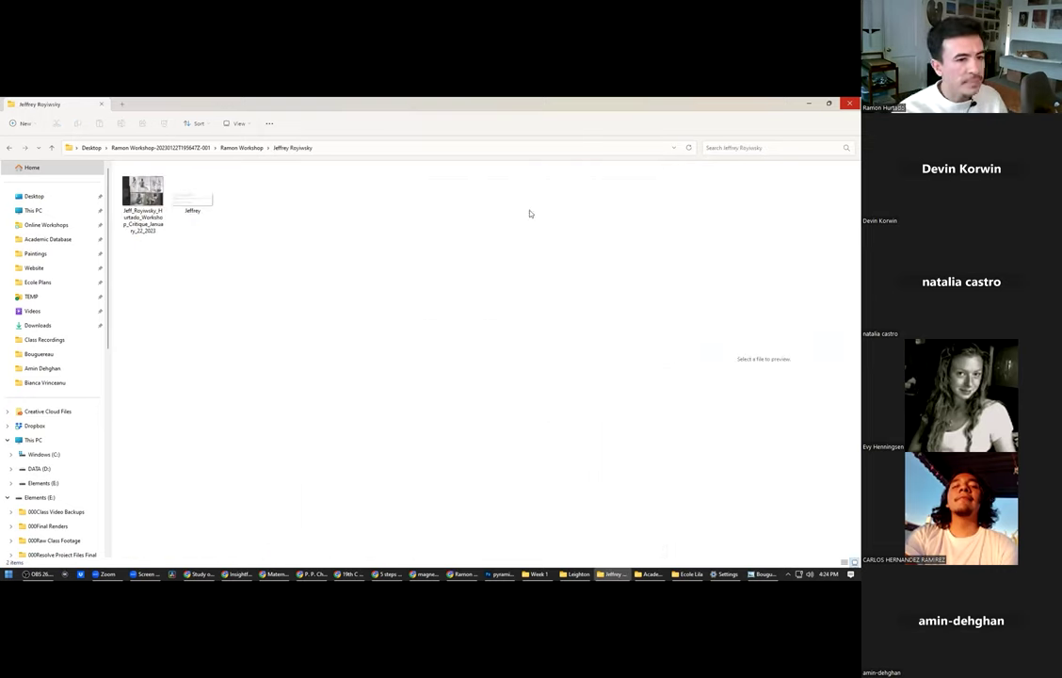
Read the student's message about improving drawing and learning anatomy, view the compiled life-drawing sheet, and switch to Photoshop.
double_click(192, 201)
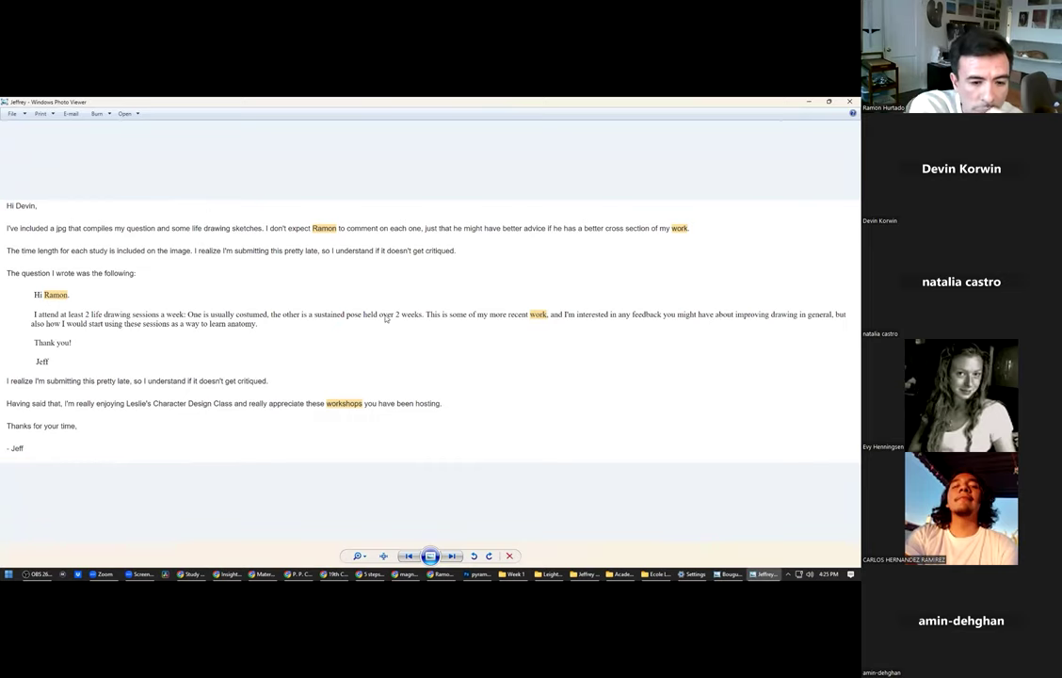
scroll(384, 311, up, 1)
scroll(325, 328, down, 1)
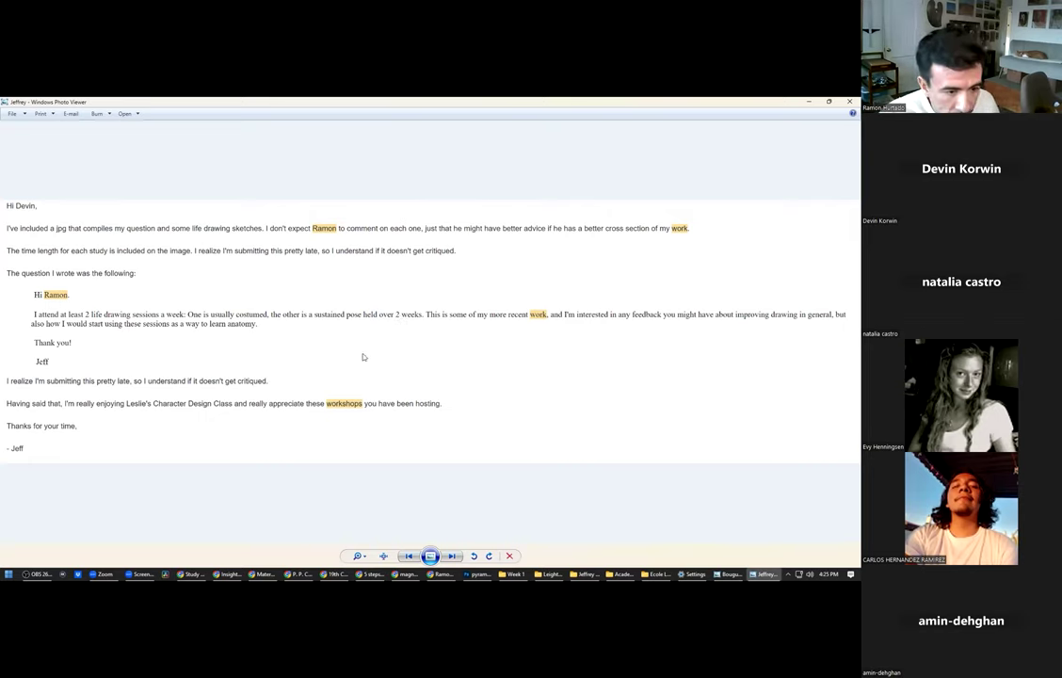
key(Right)
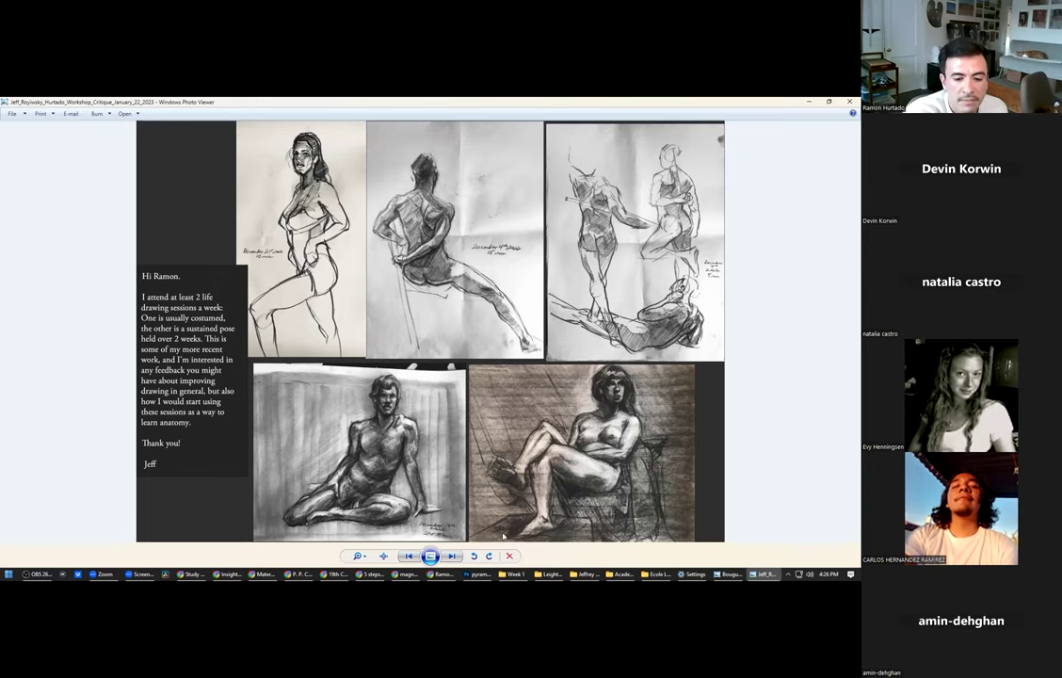
click(480, 573)
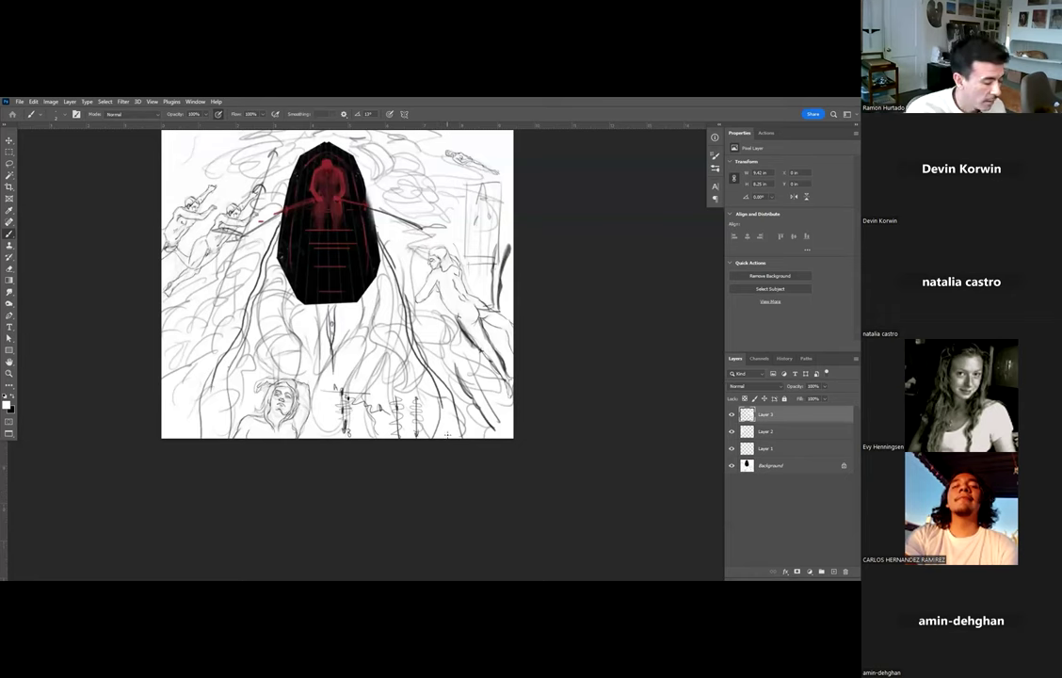
key(ctrl+n)
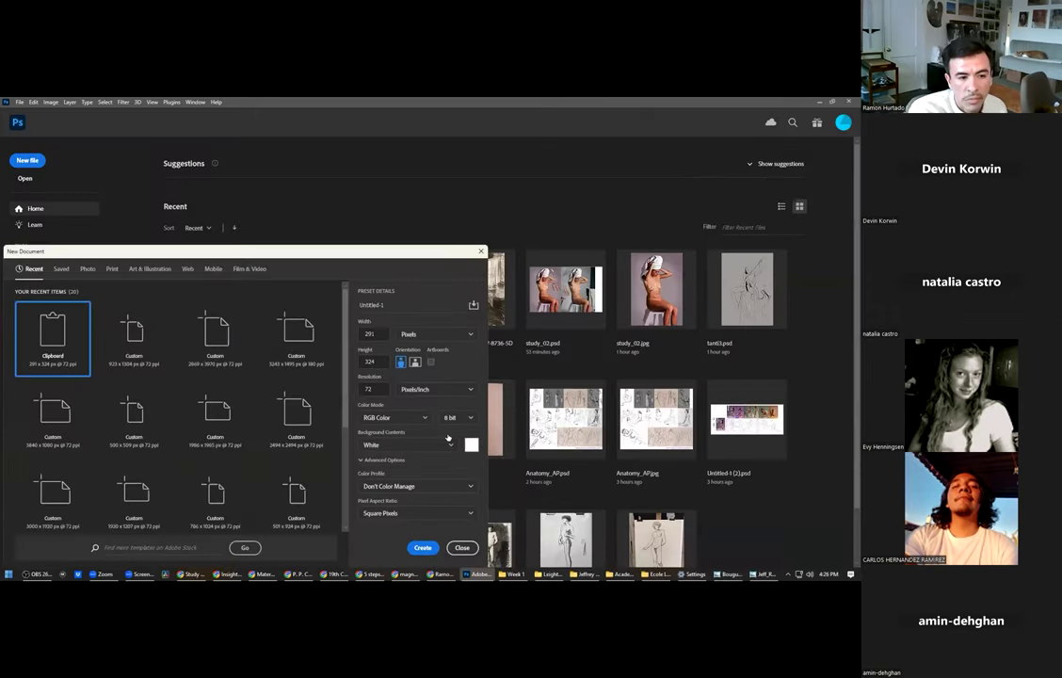
key(Return)
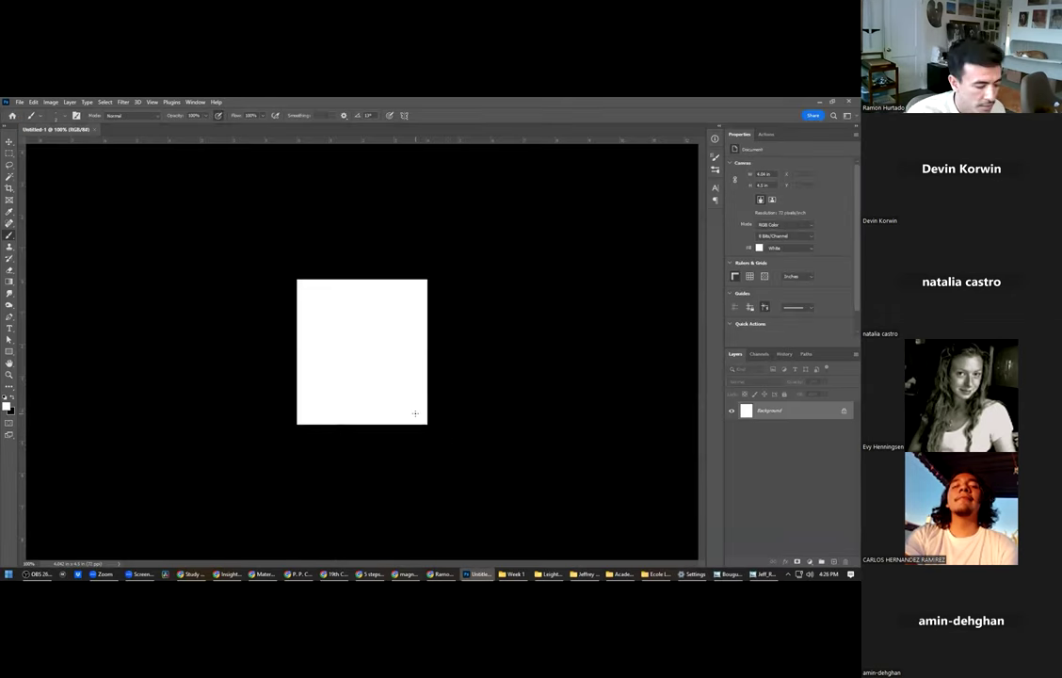
key(ctrl+w)
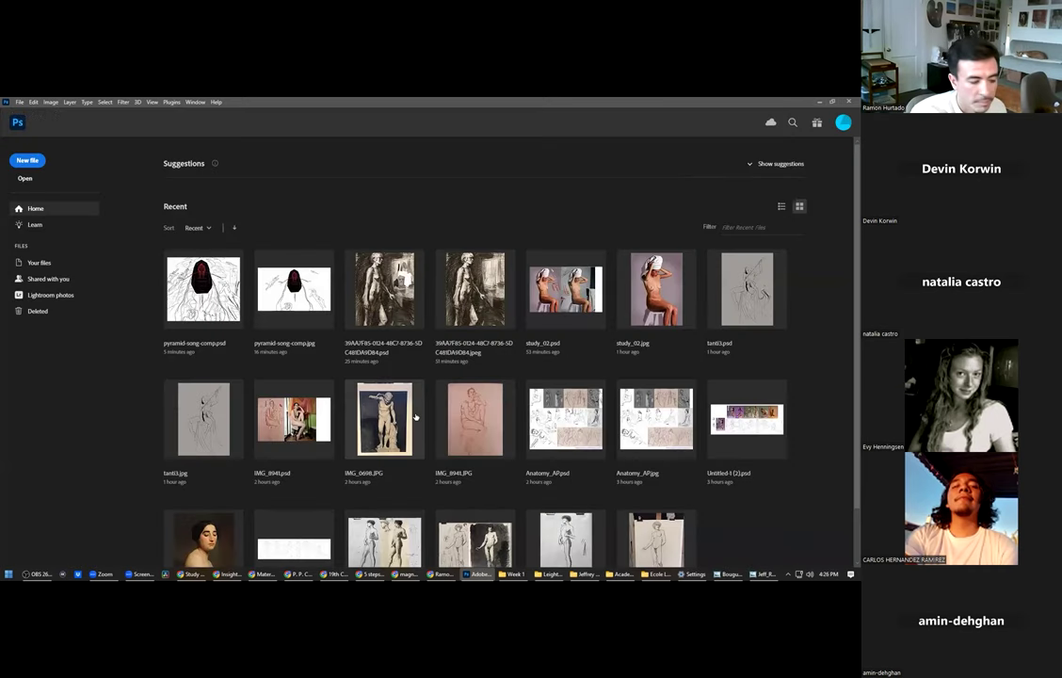
Create a white 923 x 1304 px document at 72 ppi from the recent presets and add an empty layer.
key(ctrl+n)
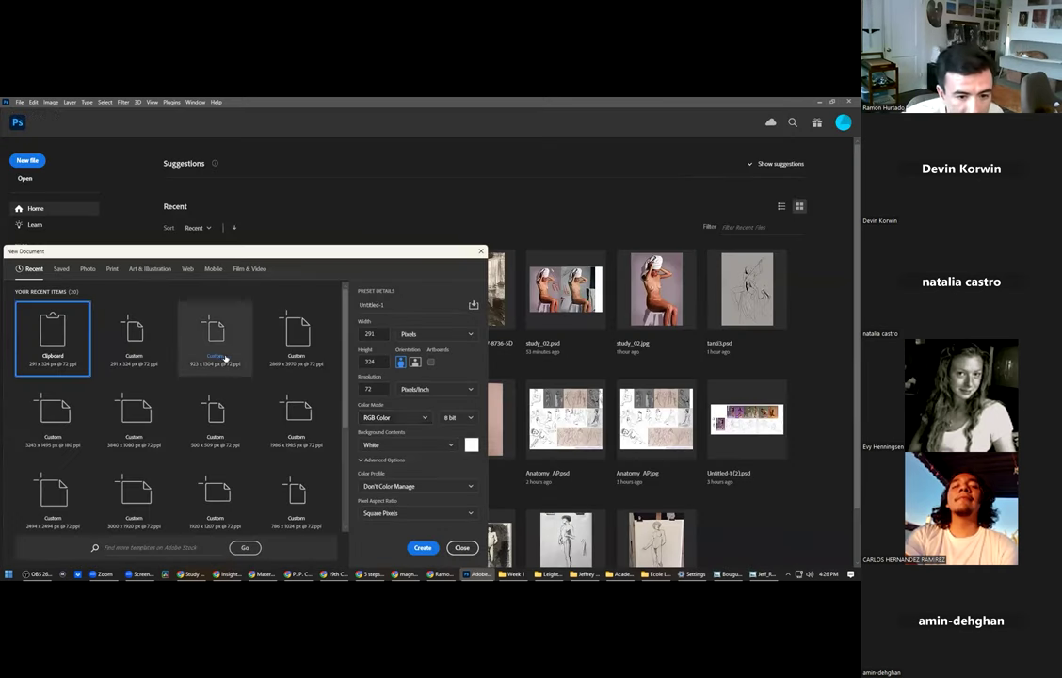
click(200, 317)
key(Return)
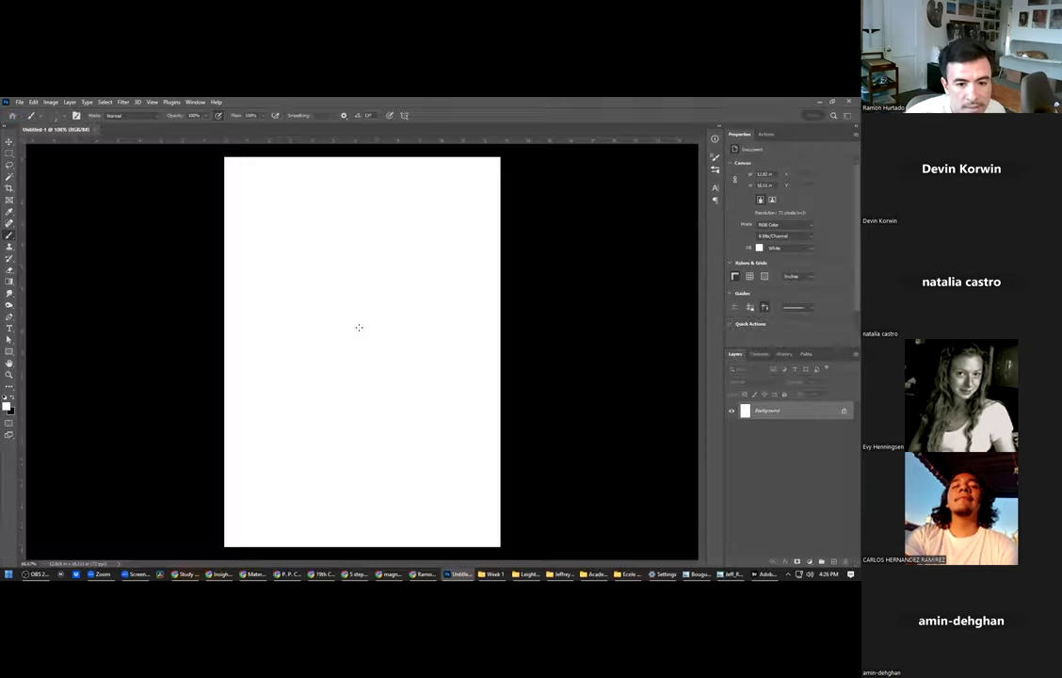
key(ctrl+plus)
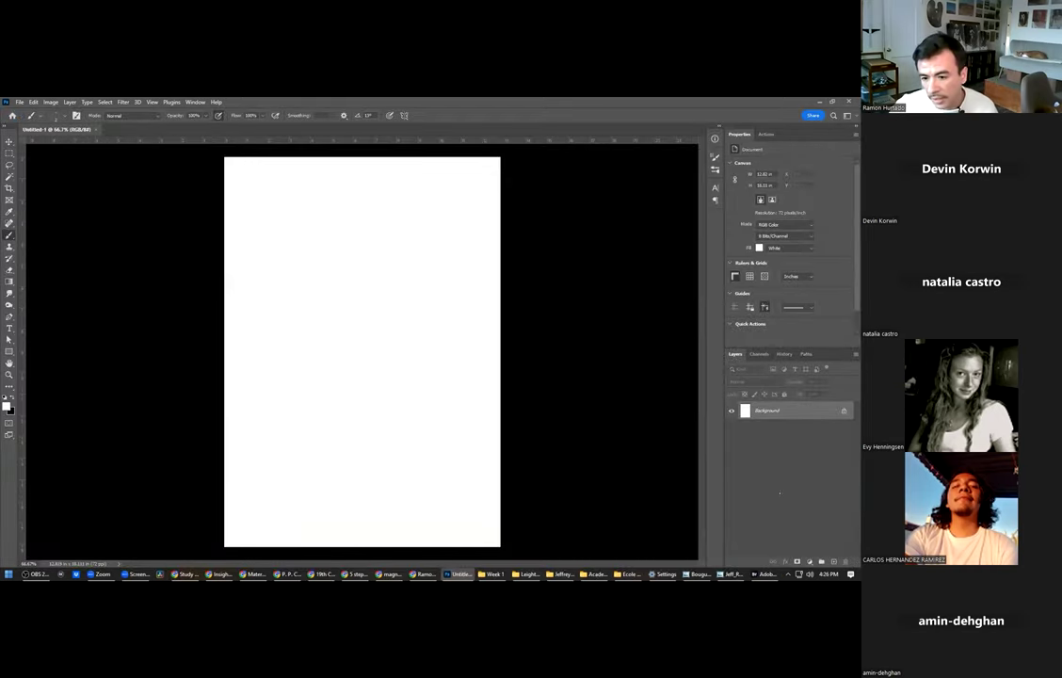
key(ctrl+shift+alt+n)
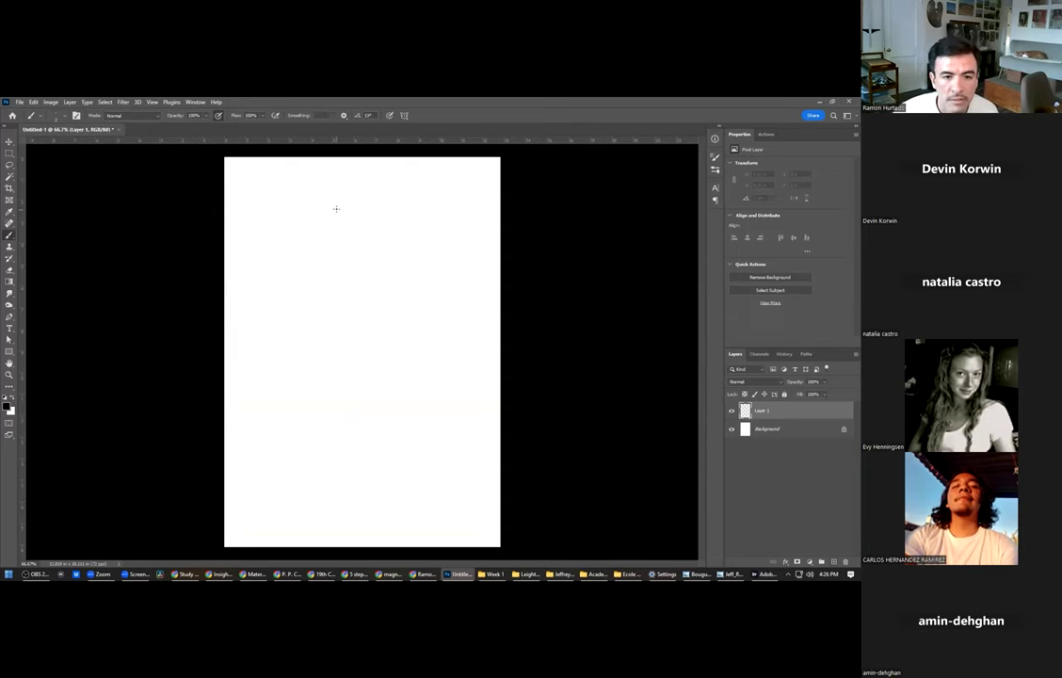
Sketch two long parallel vertical lines with a small scribbled starting mark between their lower ends and a circled X above them.
mouse_move(340, 482)
mouse_down()
mouse_move(383, 185)
mouse_move(355, 492)
mouse_move(345, 485)
mouse_move(361, 354)
mouse_move(366, 426)
mouse_up()
key(z)
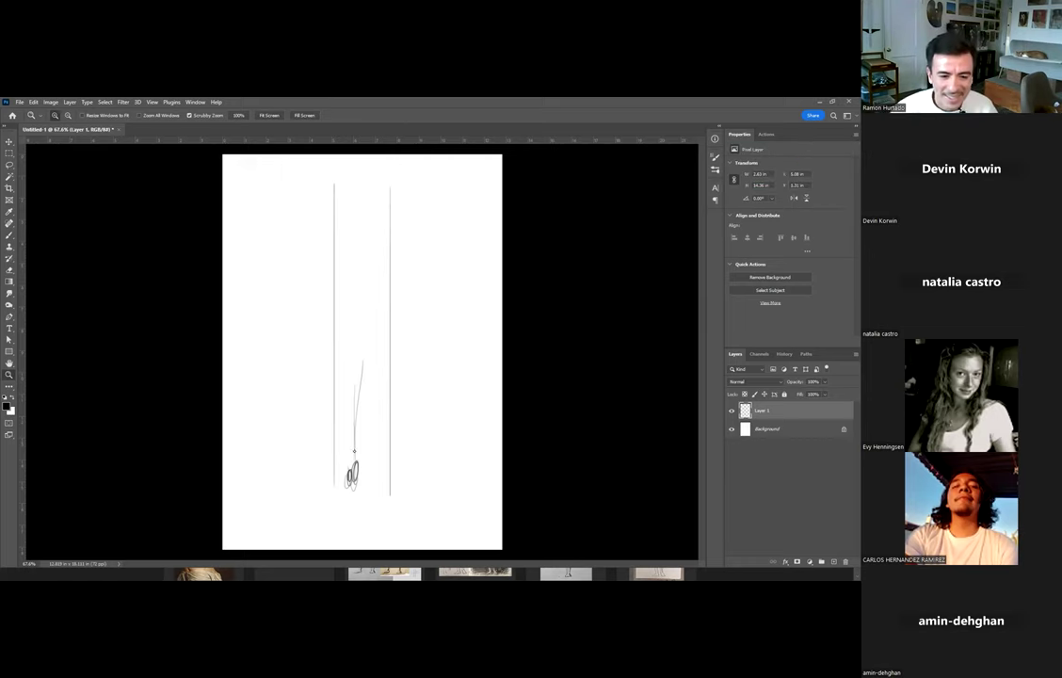
mouse_move(351, 460)
mouse_down()
mouse_move(356, 451)
mouse_move(345, 474)
mouse_move(365, 440)
mouse_move(365, 340)
mouse_up()
key(b)
drag(359, 210, 364, 227)
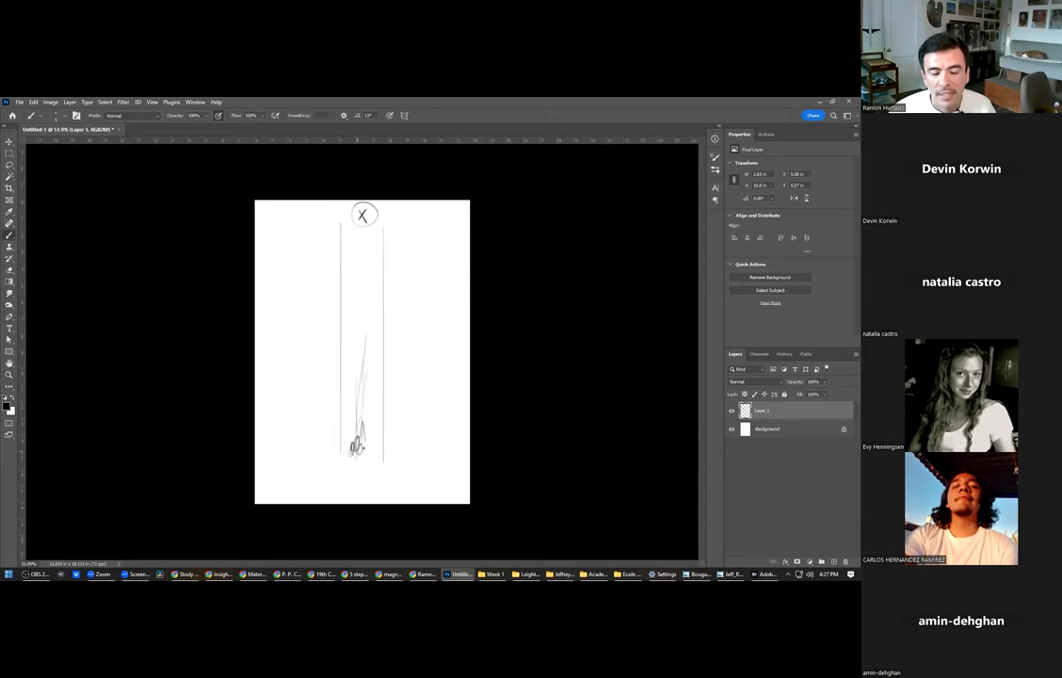
Draw a straight vertical arrow from the scribbled starting mark up toward the circled X.
drag(357, 441, 377, 267)
key(ctrl+z)
mouse_move(359, 443)
mouse_down()
mouse_move(359, 248)
mouse_move(365, 254)
mouse_up()
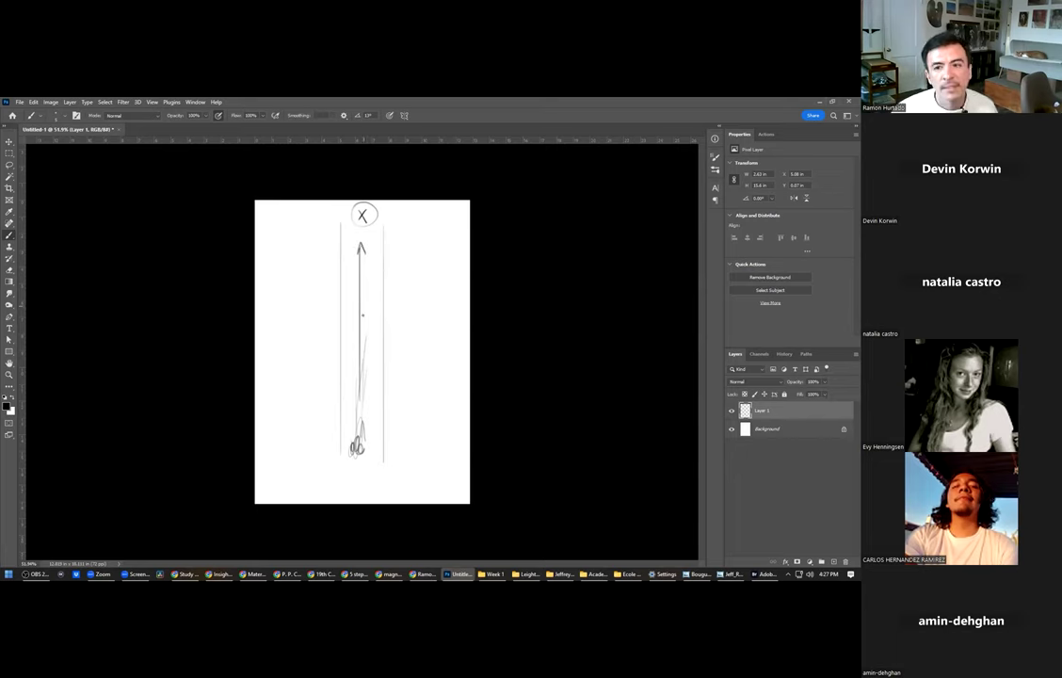
mouse_move(388, 574)
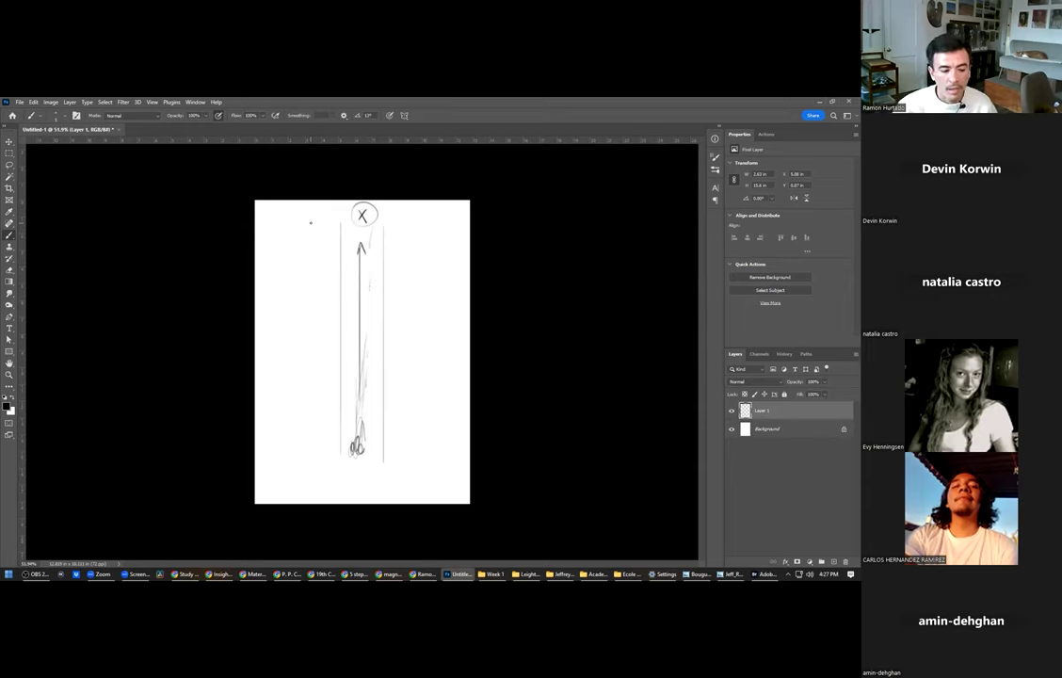
Switch to the full-screen canvas view and sketch a scribbled oval across the path just above the starting mark.
scroll(292, 252, up, 2)
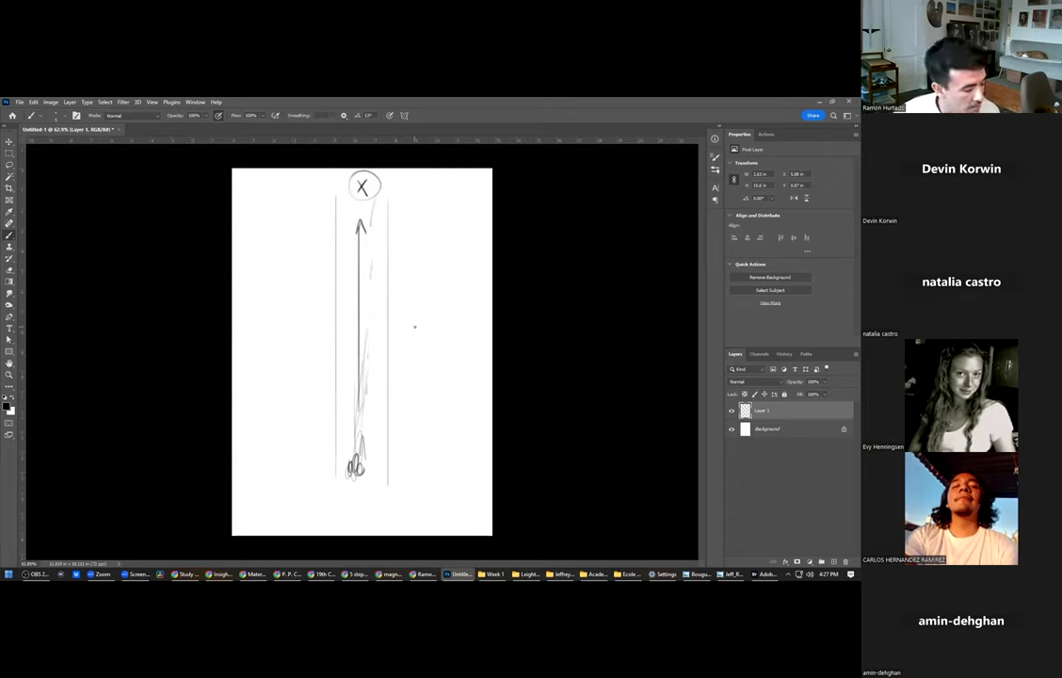
key(f)
drag(420, 311, 329, 303)
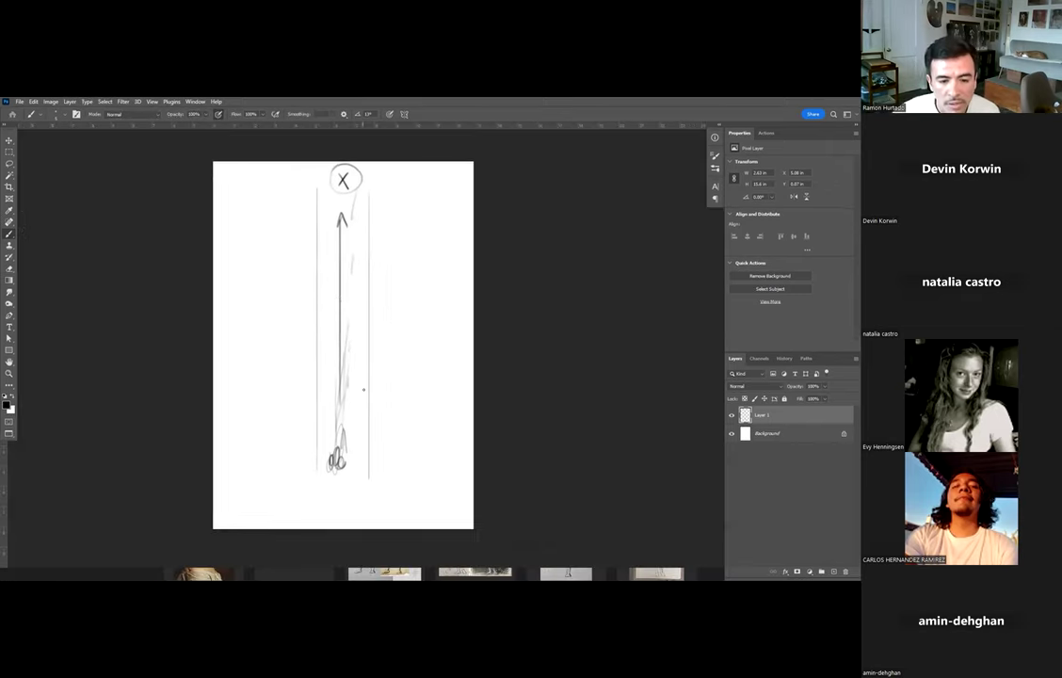
mouse_move(330, 422)
mouse_down()
mouse_move(352, 420)
mouse_move(336, 406)
mouse_move(355, 416)
mouse_up()
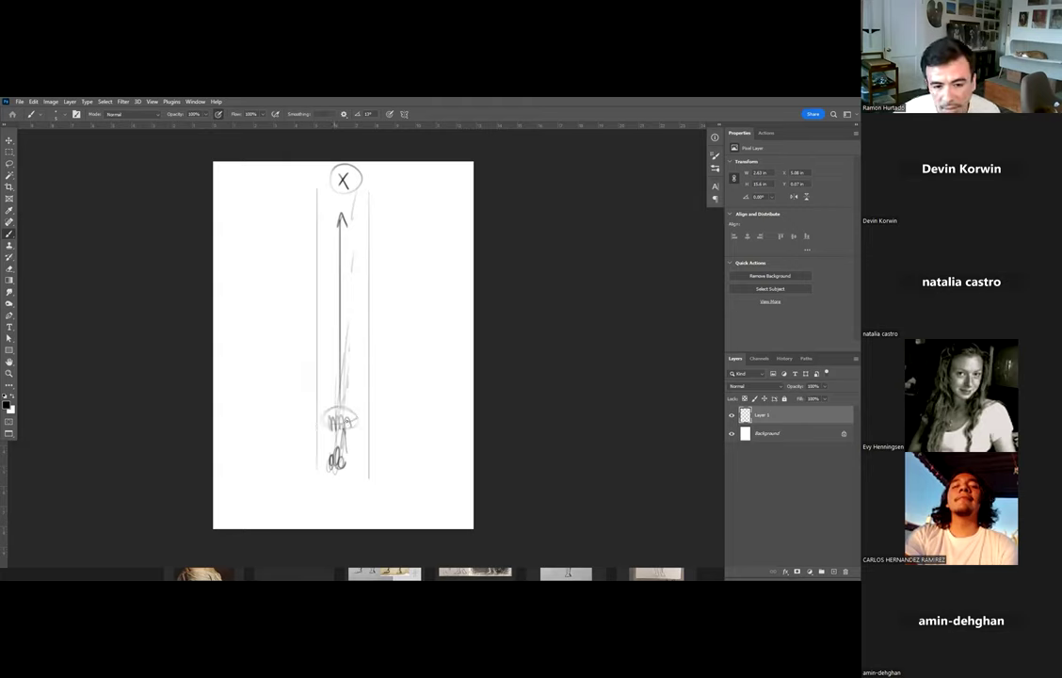